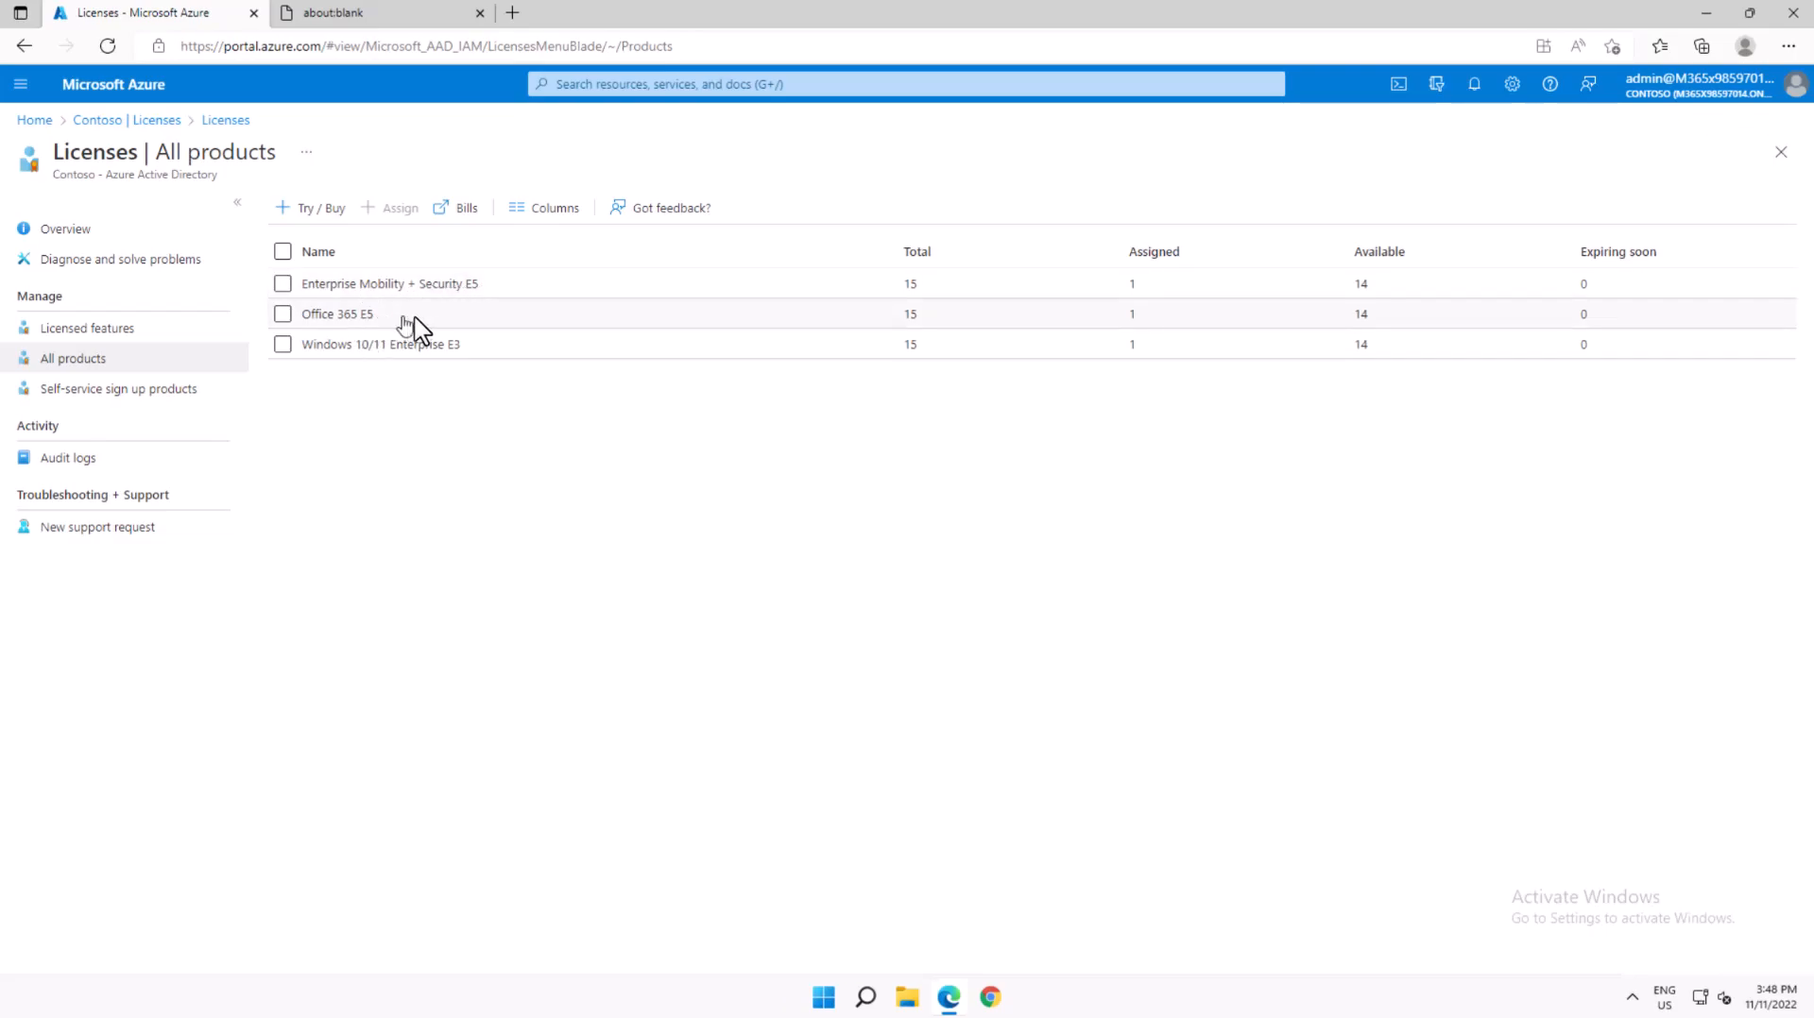
Step: Activate the Azure AD Premium P2 free trial from Try / Buy on the Licenses page
{"action": "left_click", "coordinate": [312, 210]}
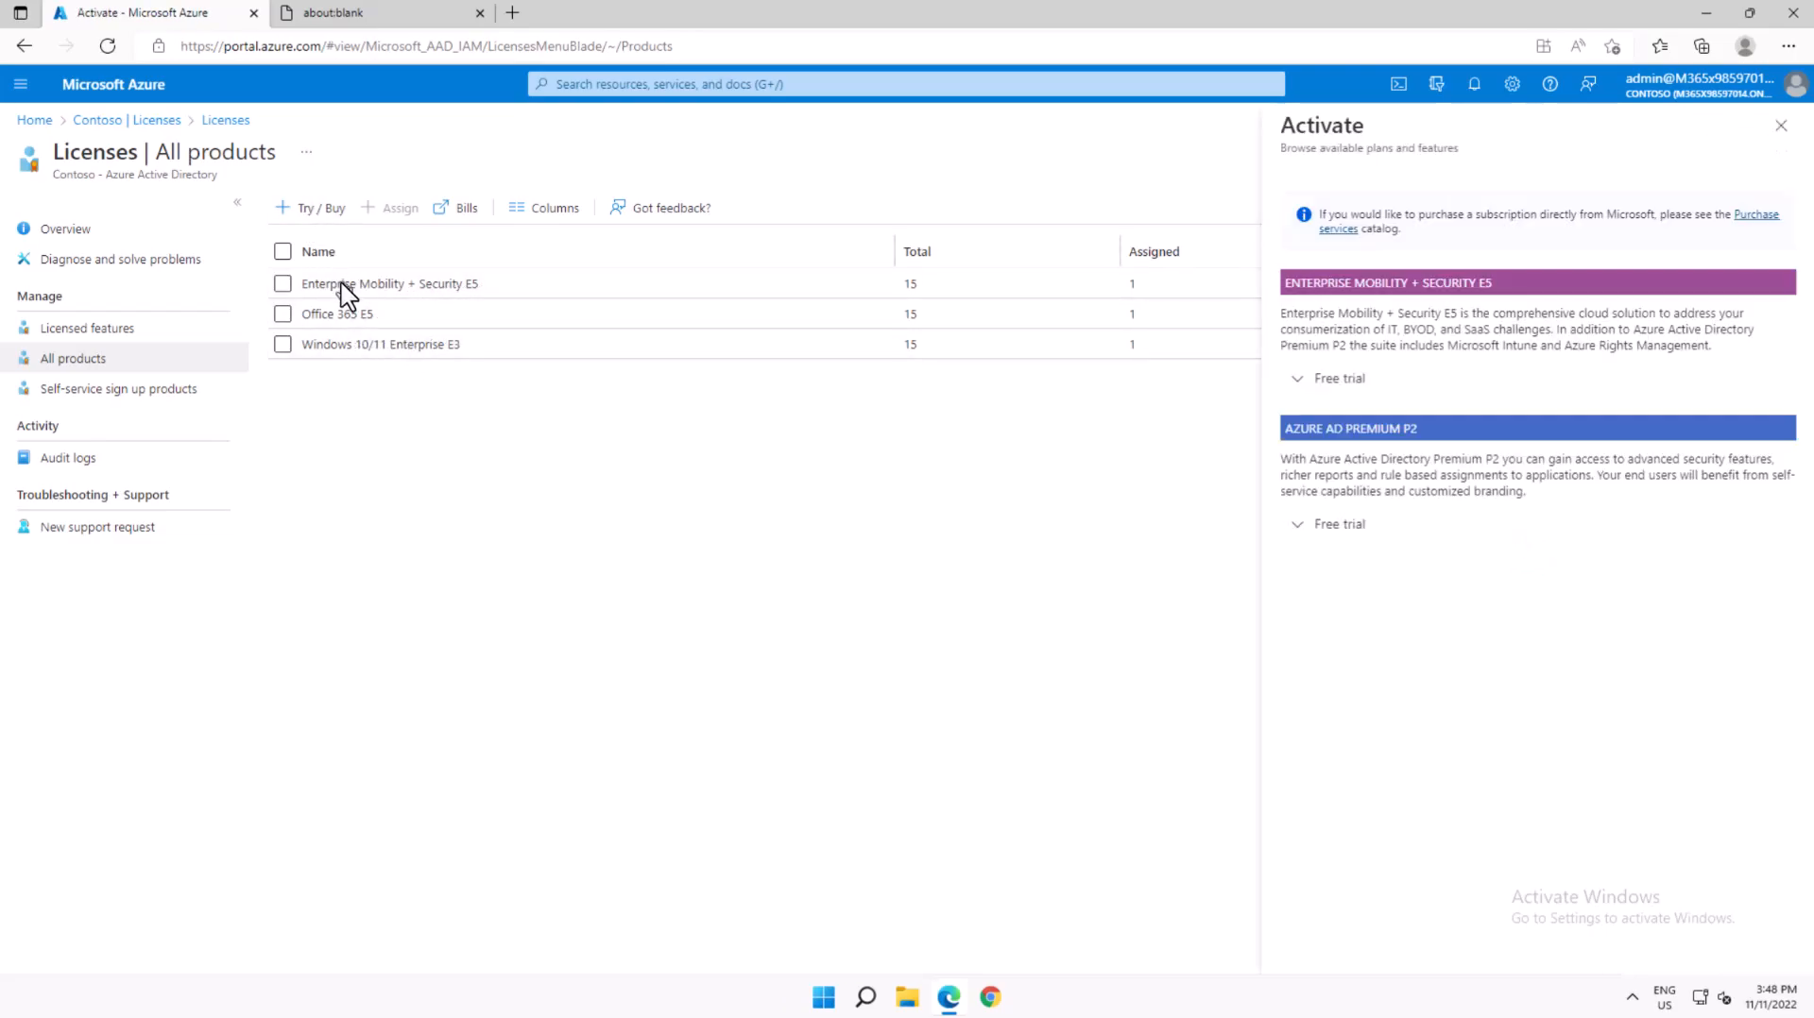
{"action": "left_click", "coordinate": [1332, 526]}
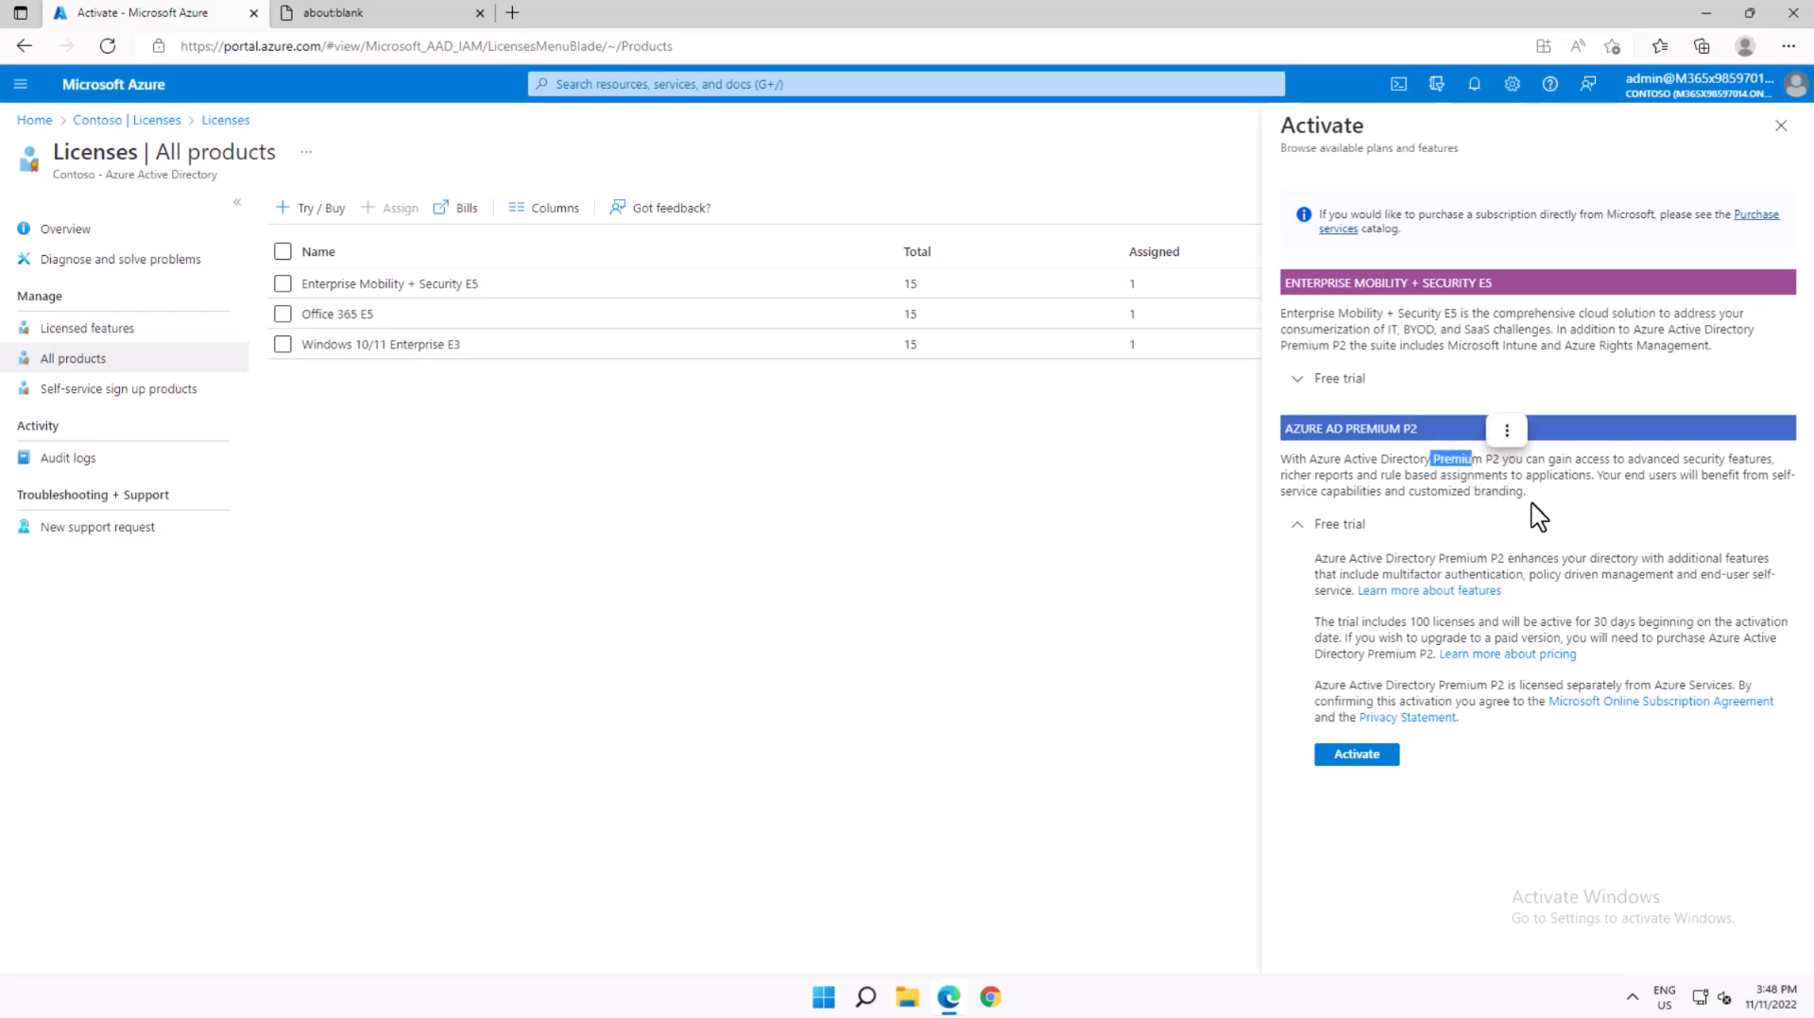
{"action": "left_click", "coordinate": [1375, 756]}
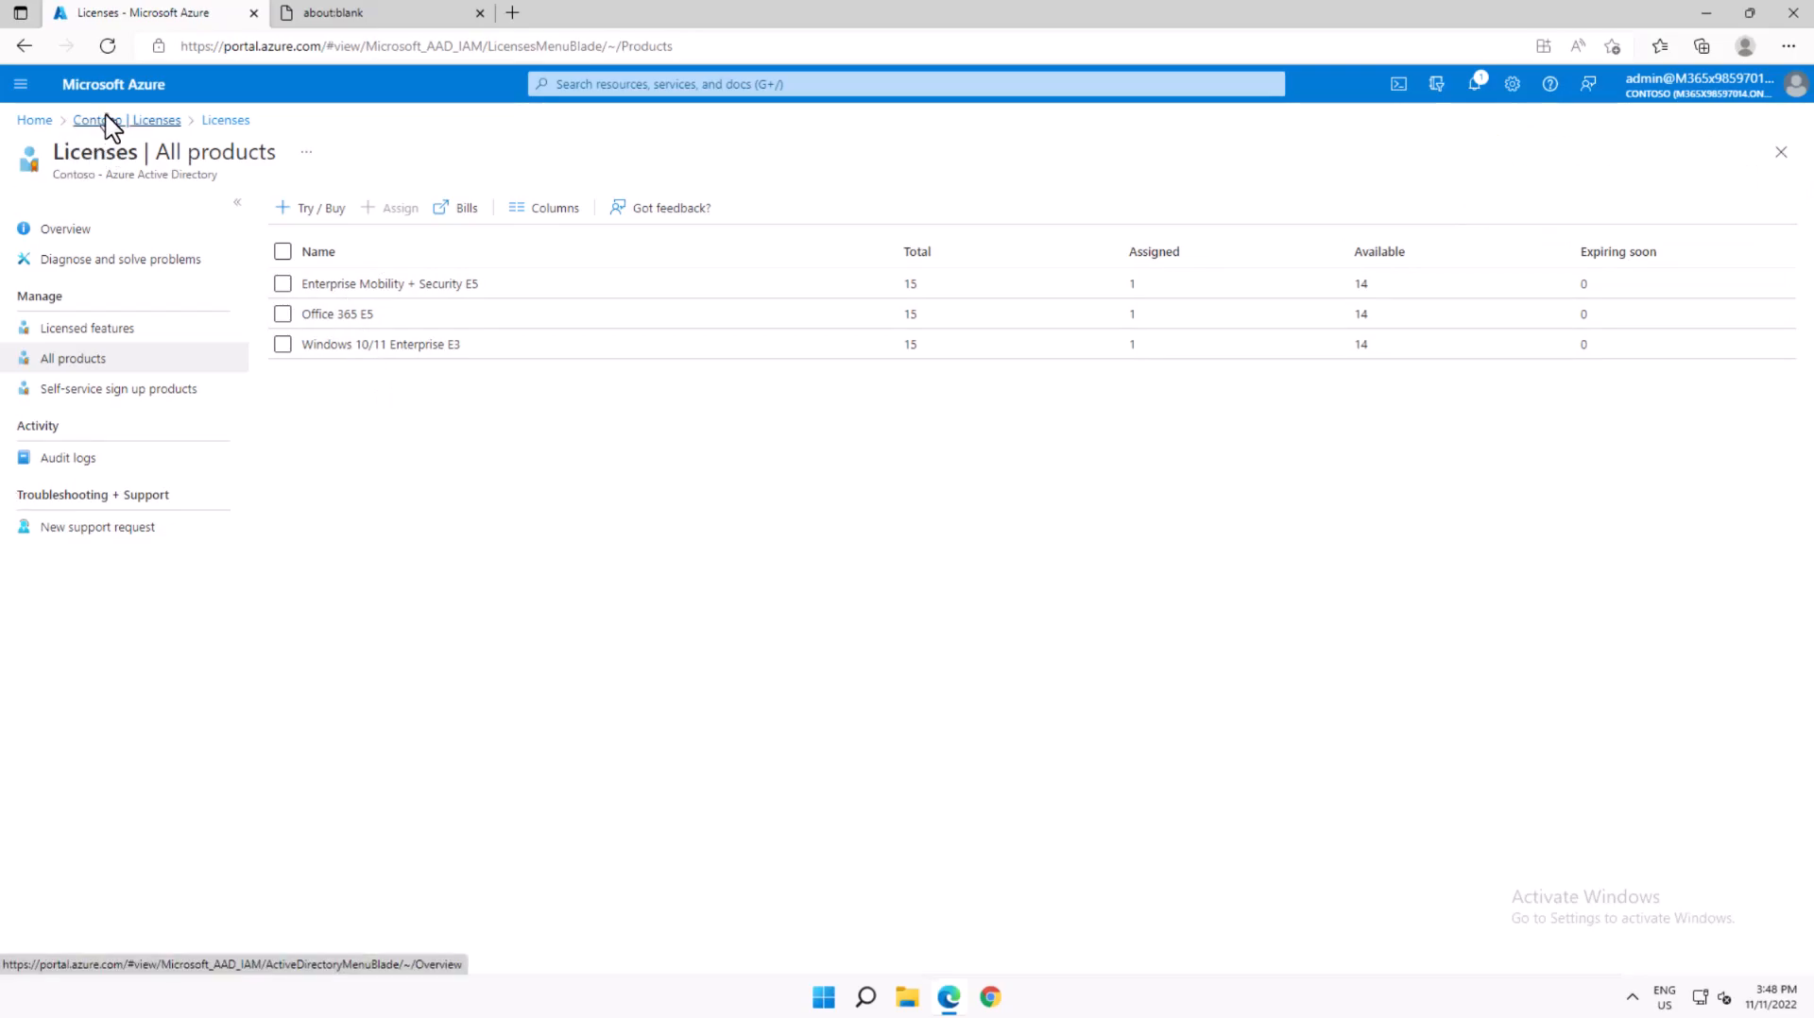
Step: Open the Create new user form under Azure Active Directory > Users
{"action": "left_click", "coordinate": [30, 121]}
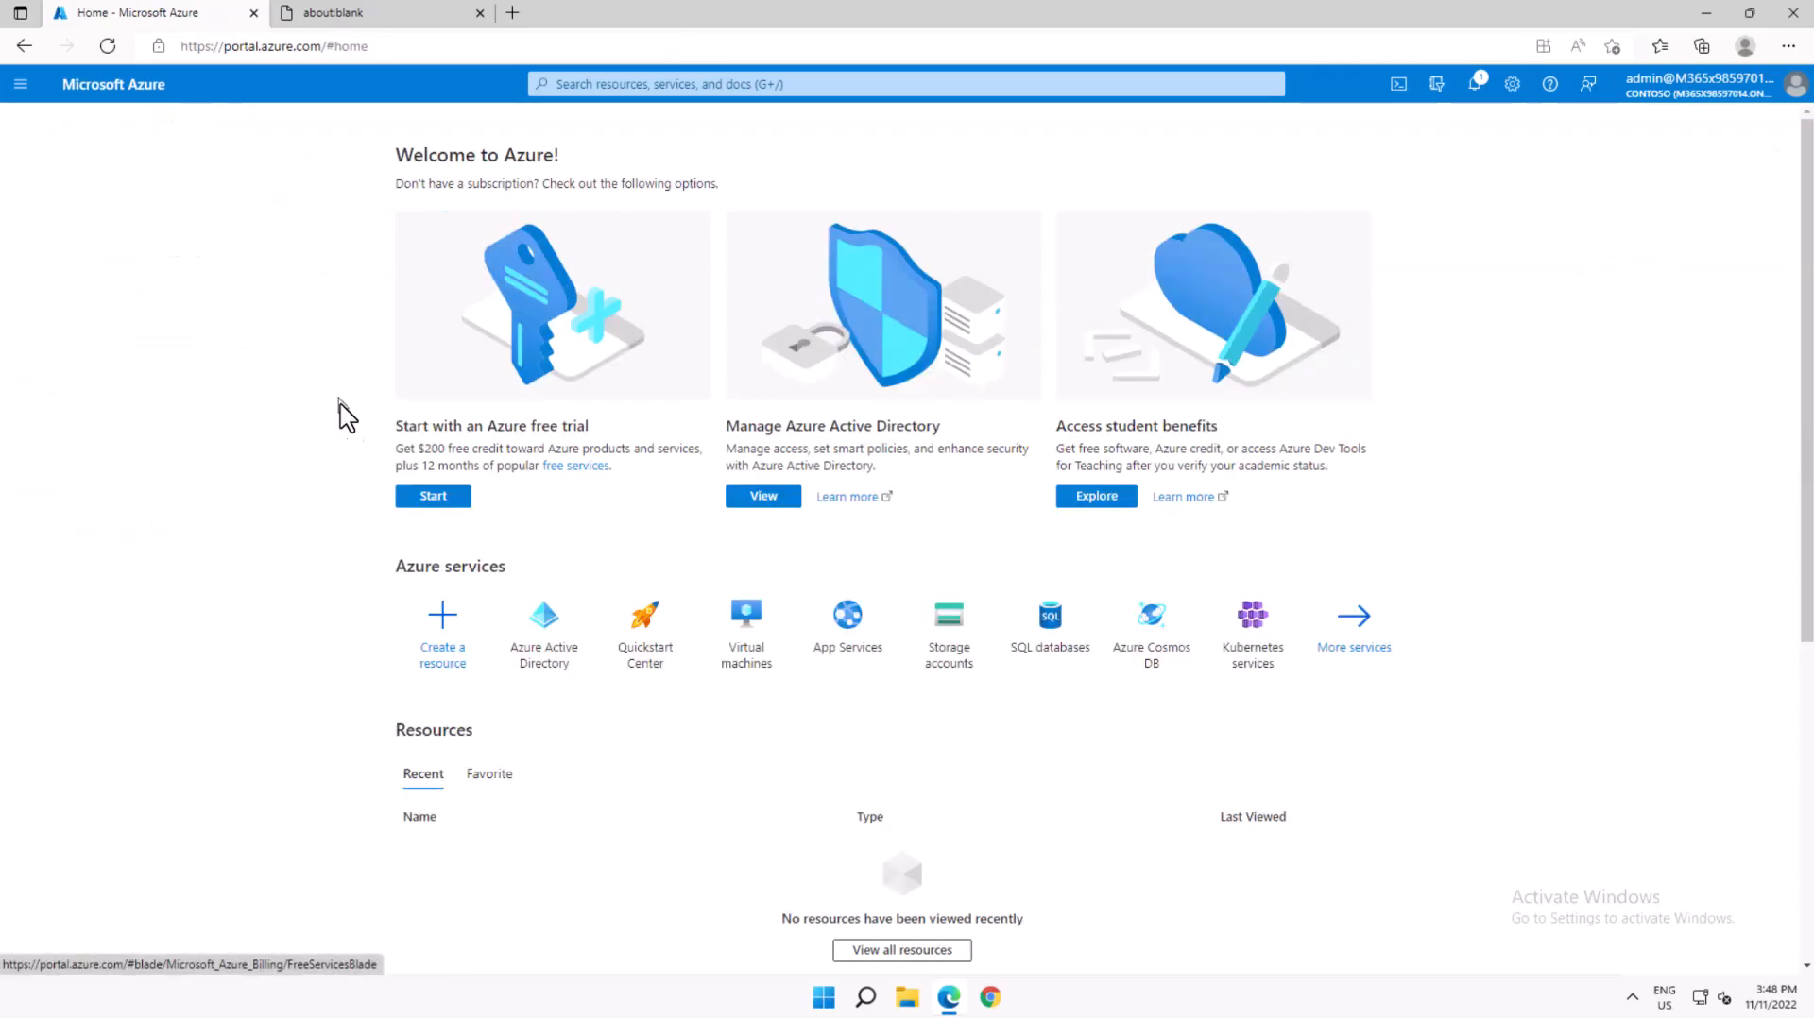
{"action": "left_click", "coordinate": [538, 618]}
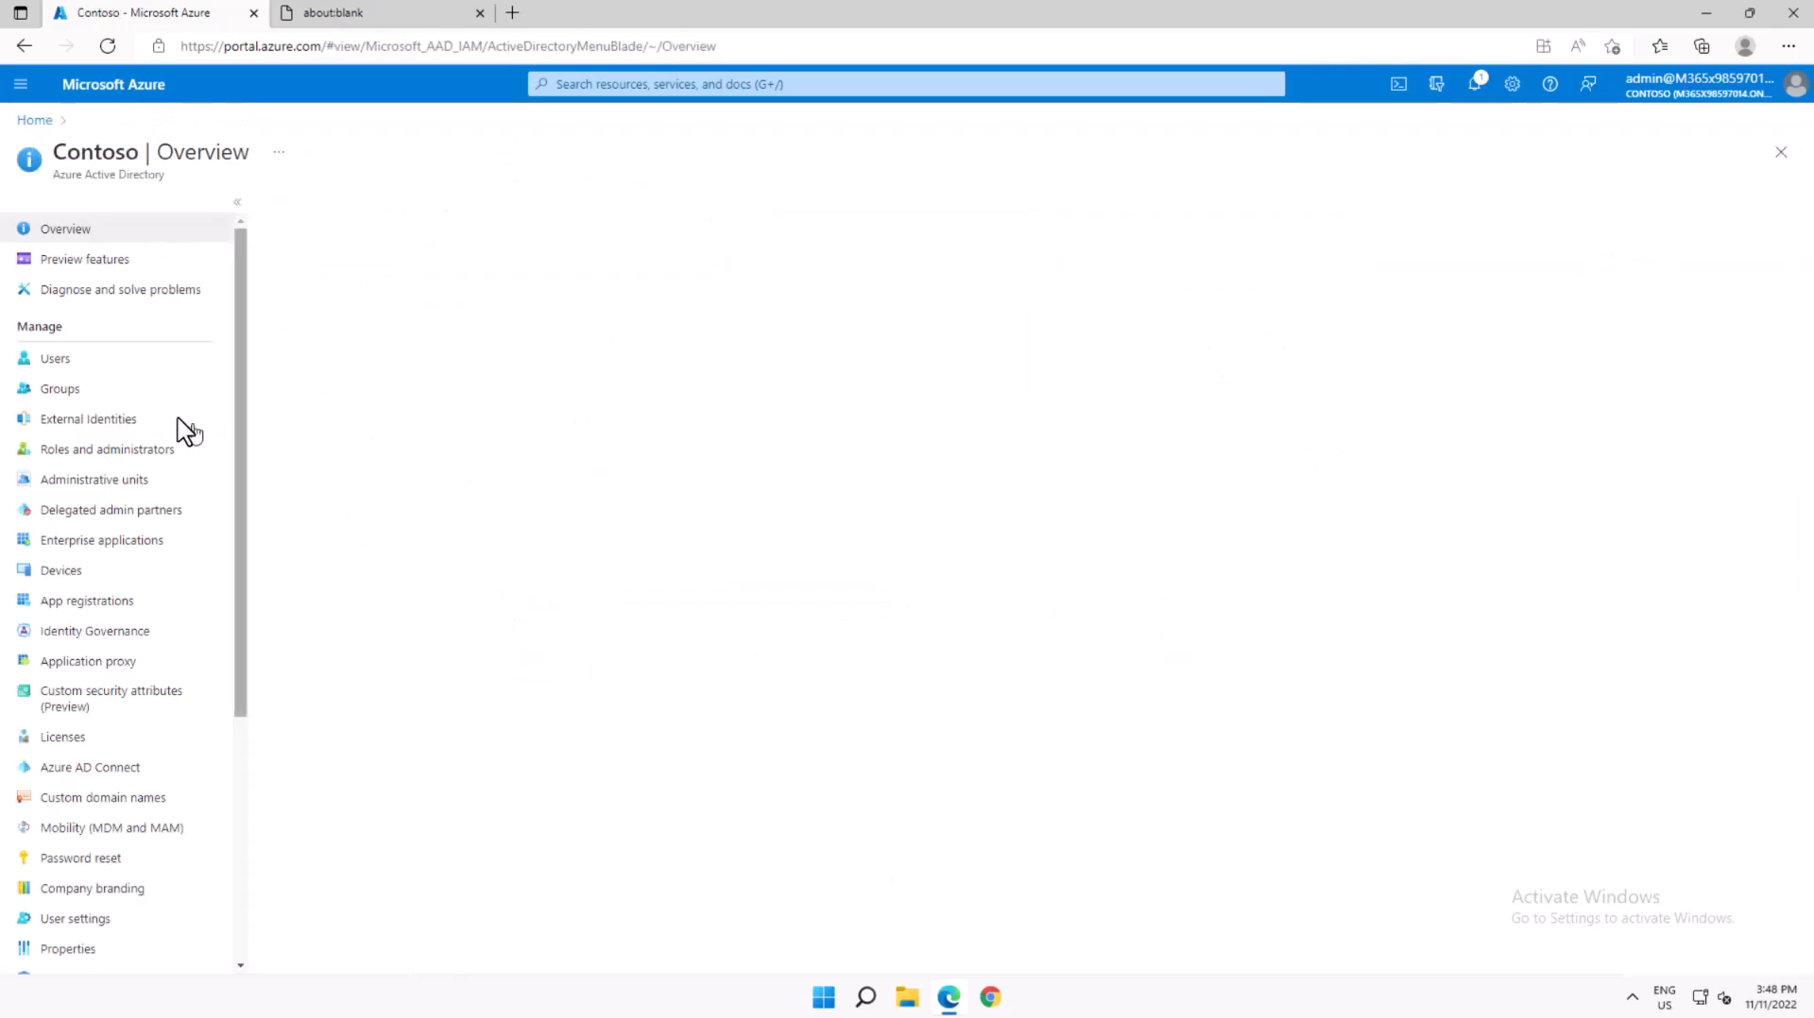
{"action": "left_click", "coordinate": [80, 360]}
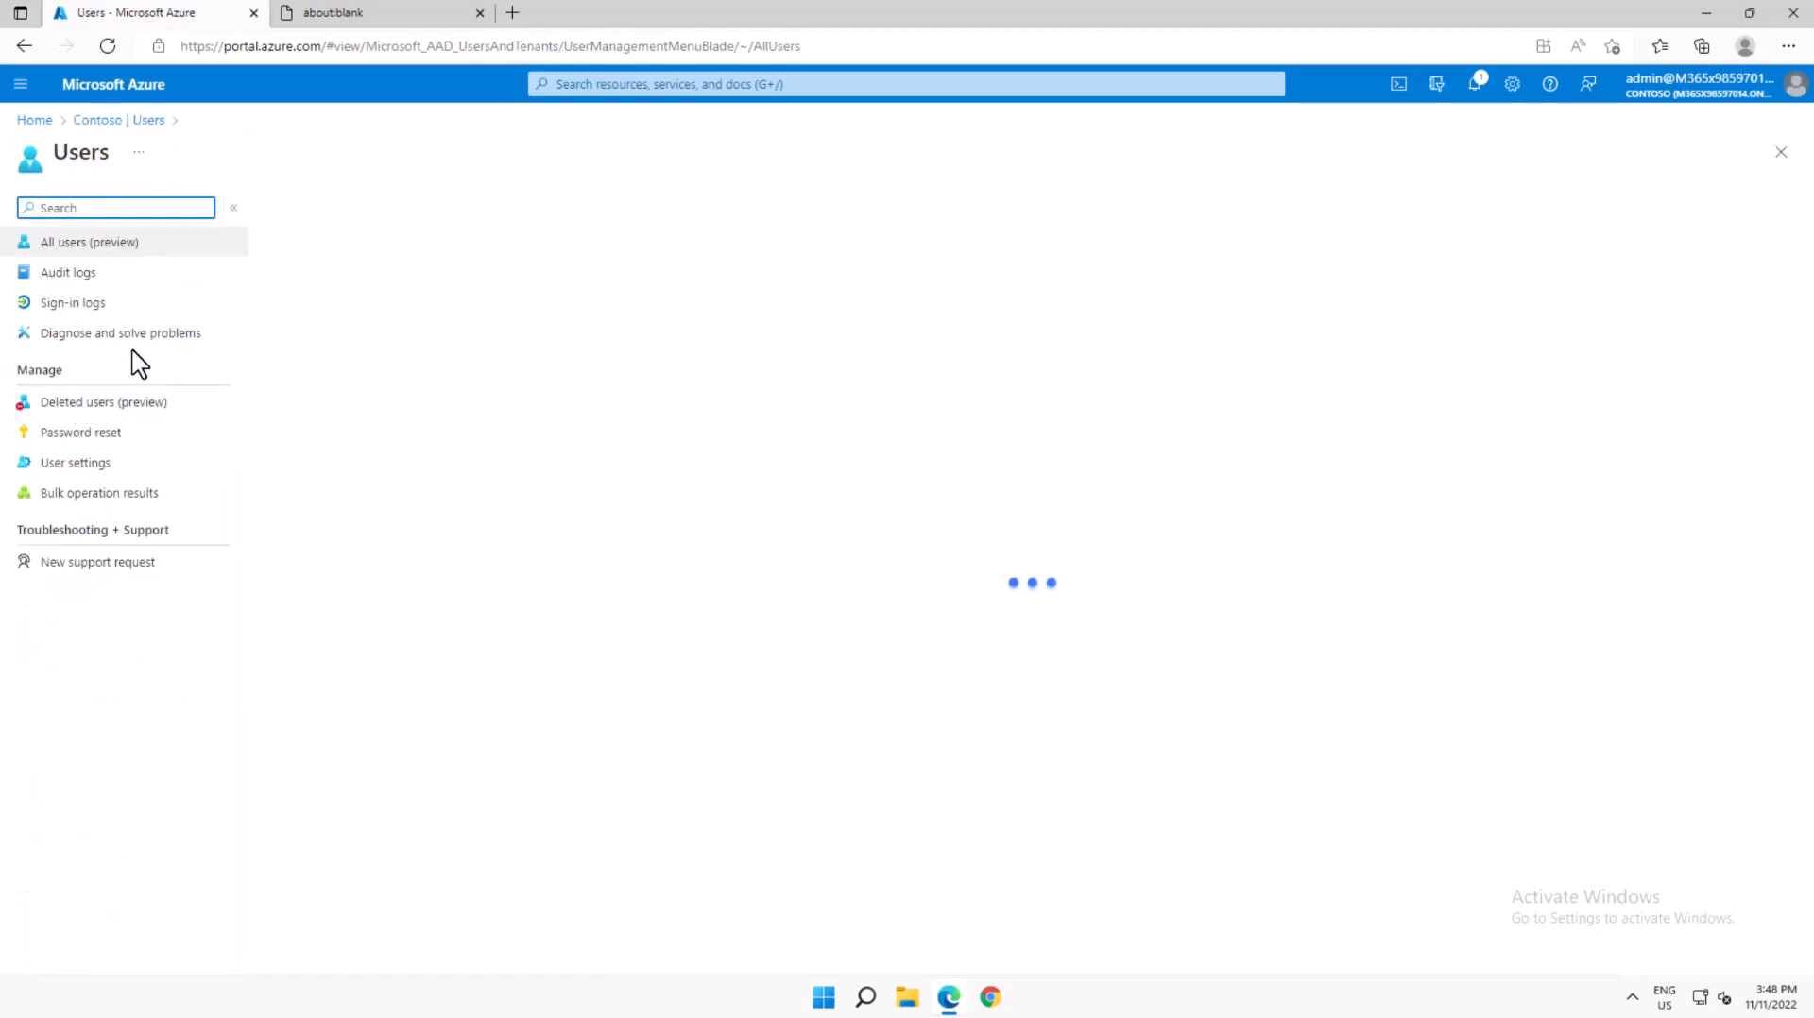
{"action": "left_click", "coordinate": [333, 208]}
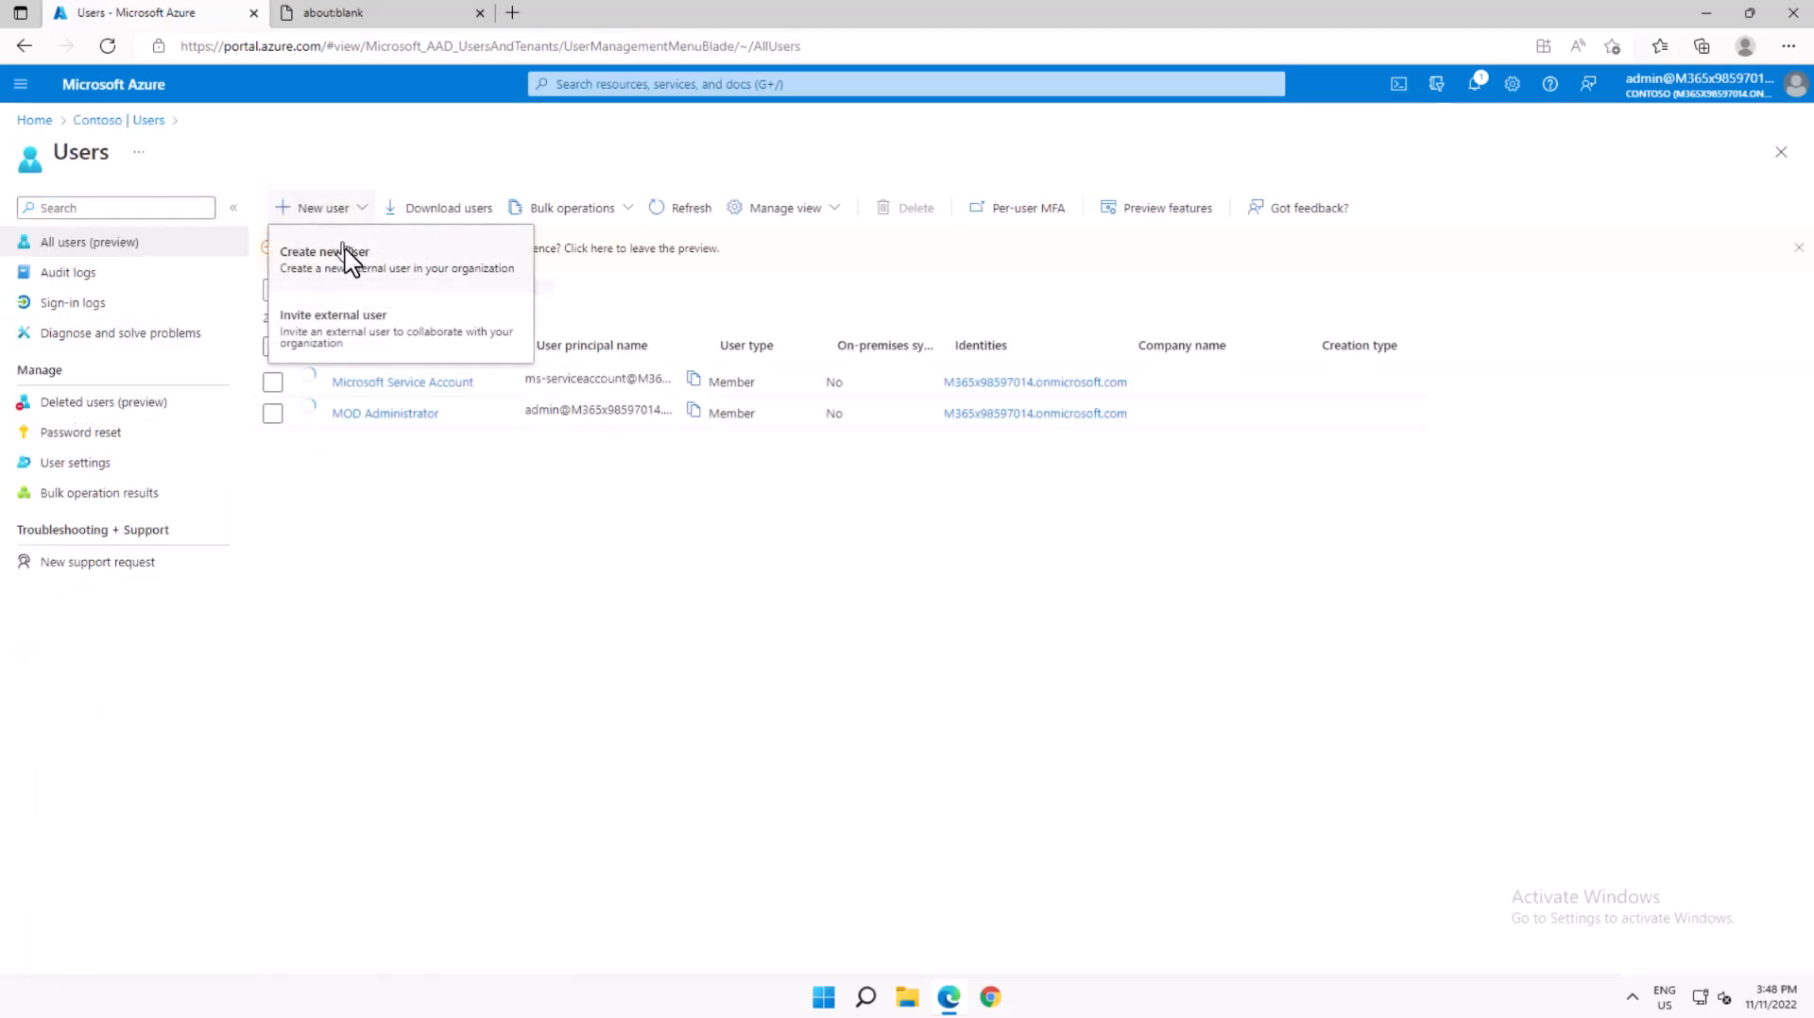
{"action": "left_click", "coordinate": [346, 251]}
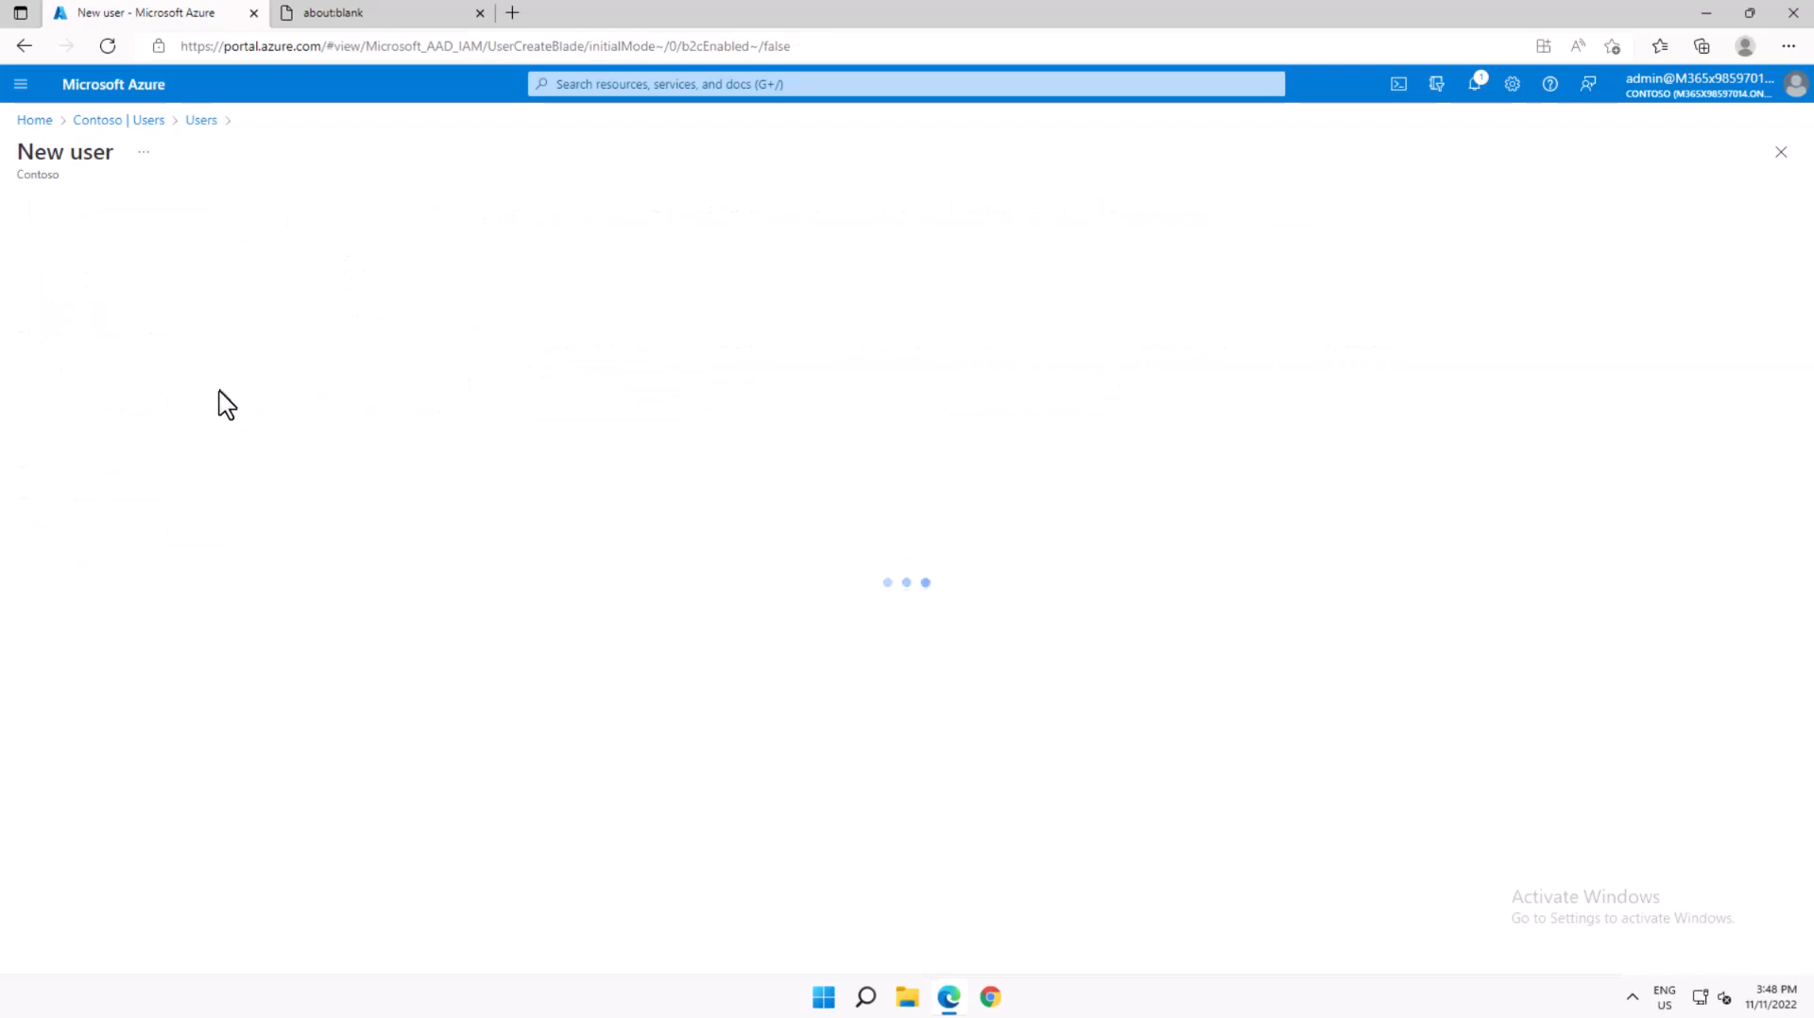
Step: Enter aaduser1 as user name and name, copy the generated password, and search for Notepad
{"action": "left_click", "coordinate": [324, 576]}
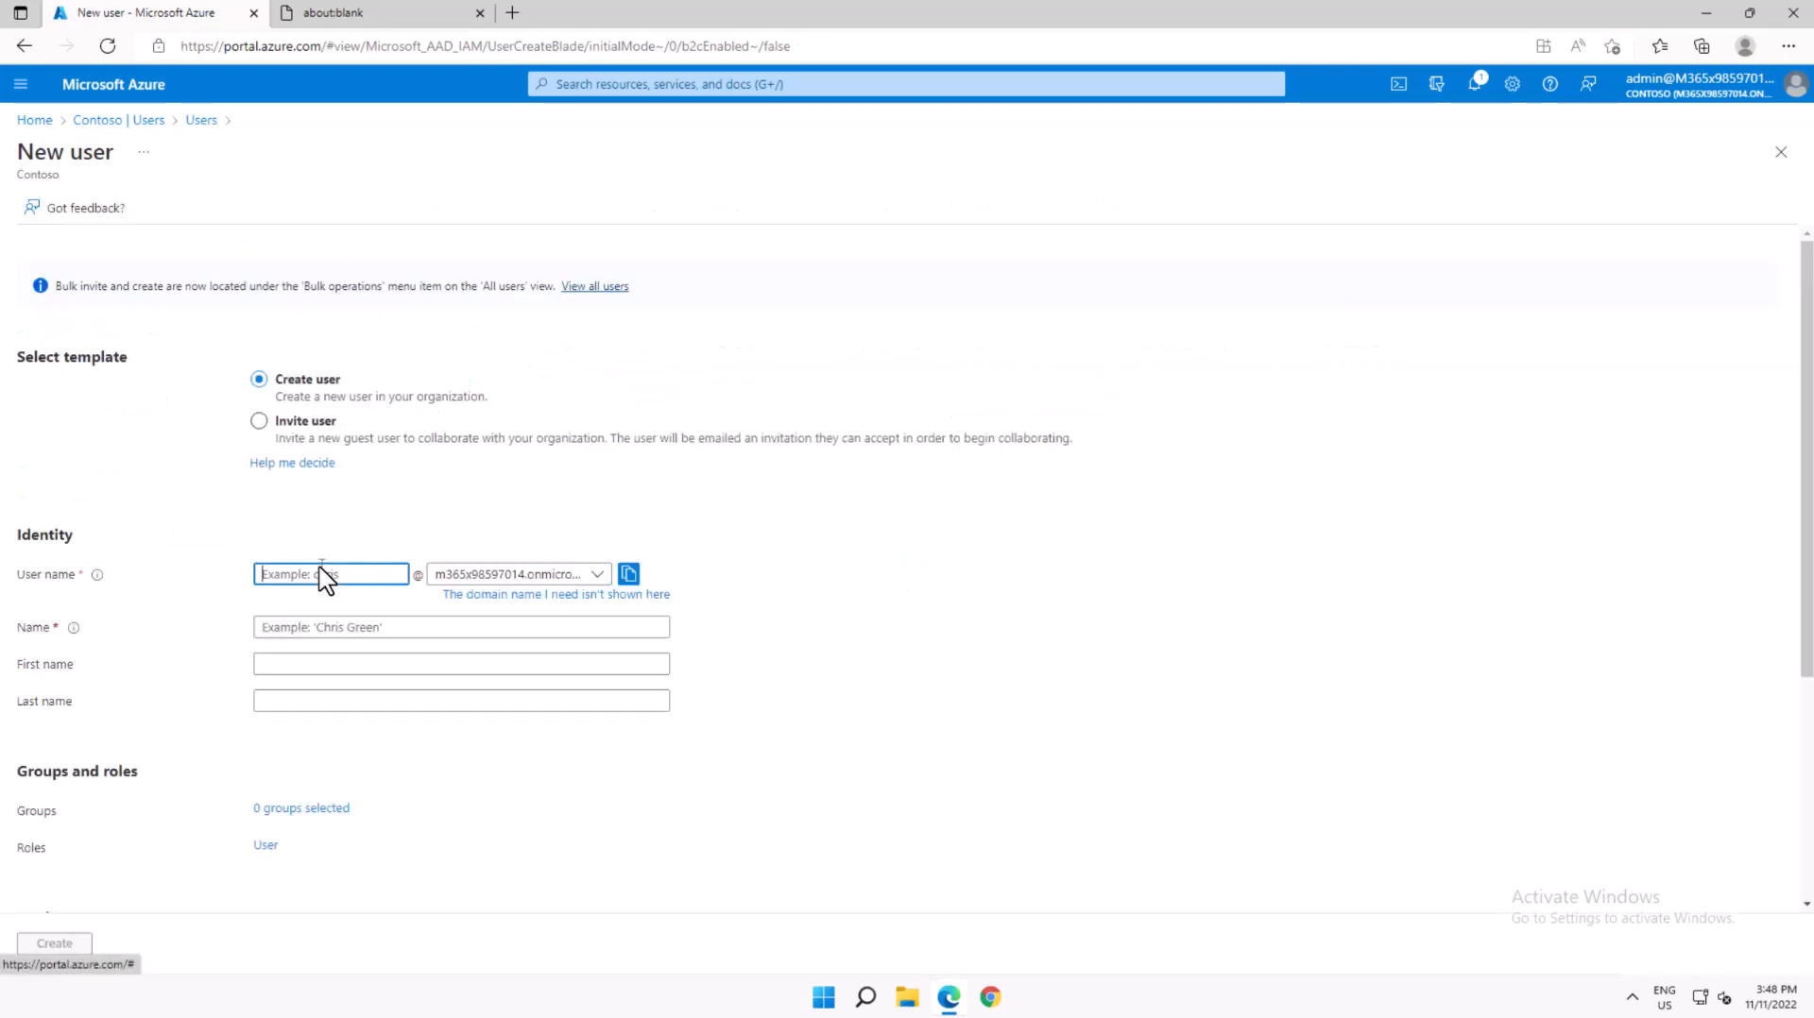
{"action": "type", "text": "aaduser1"}
{"action": "left_click", "coordinate": [303, 627]}
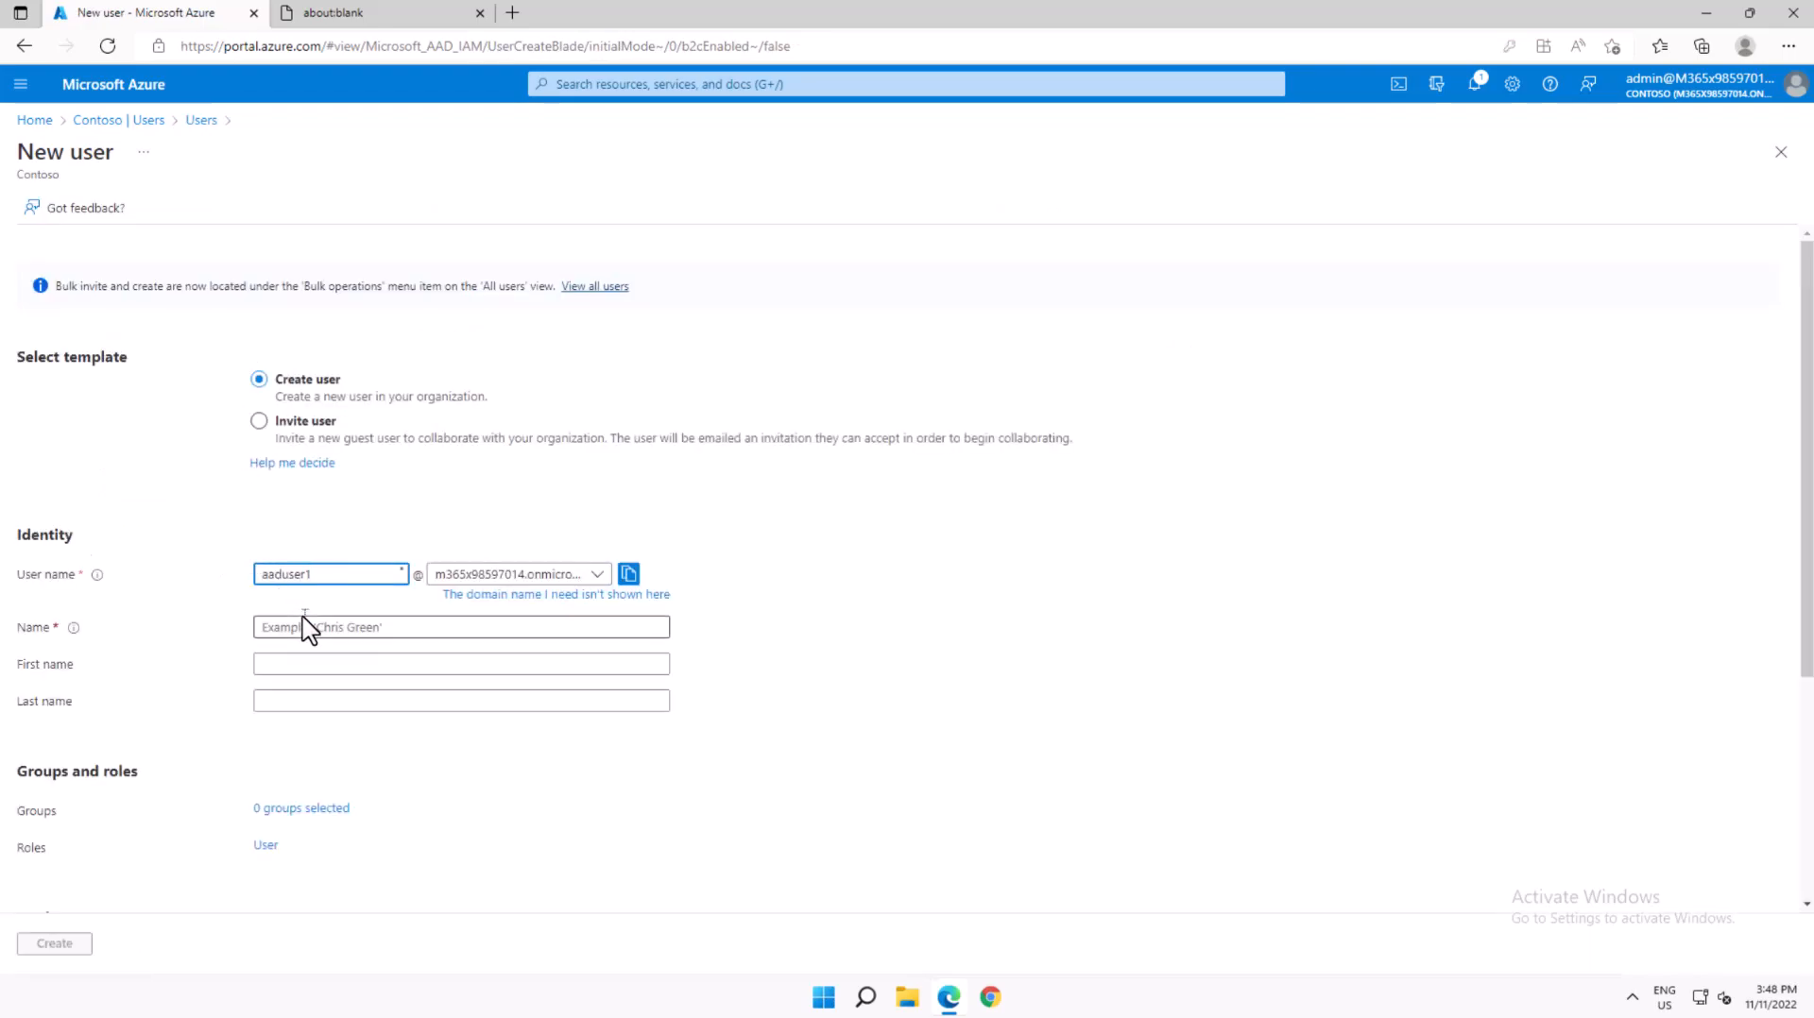
{"action": "type", "text": "aaduser1"}
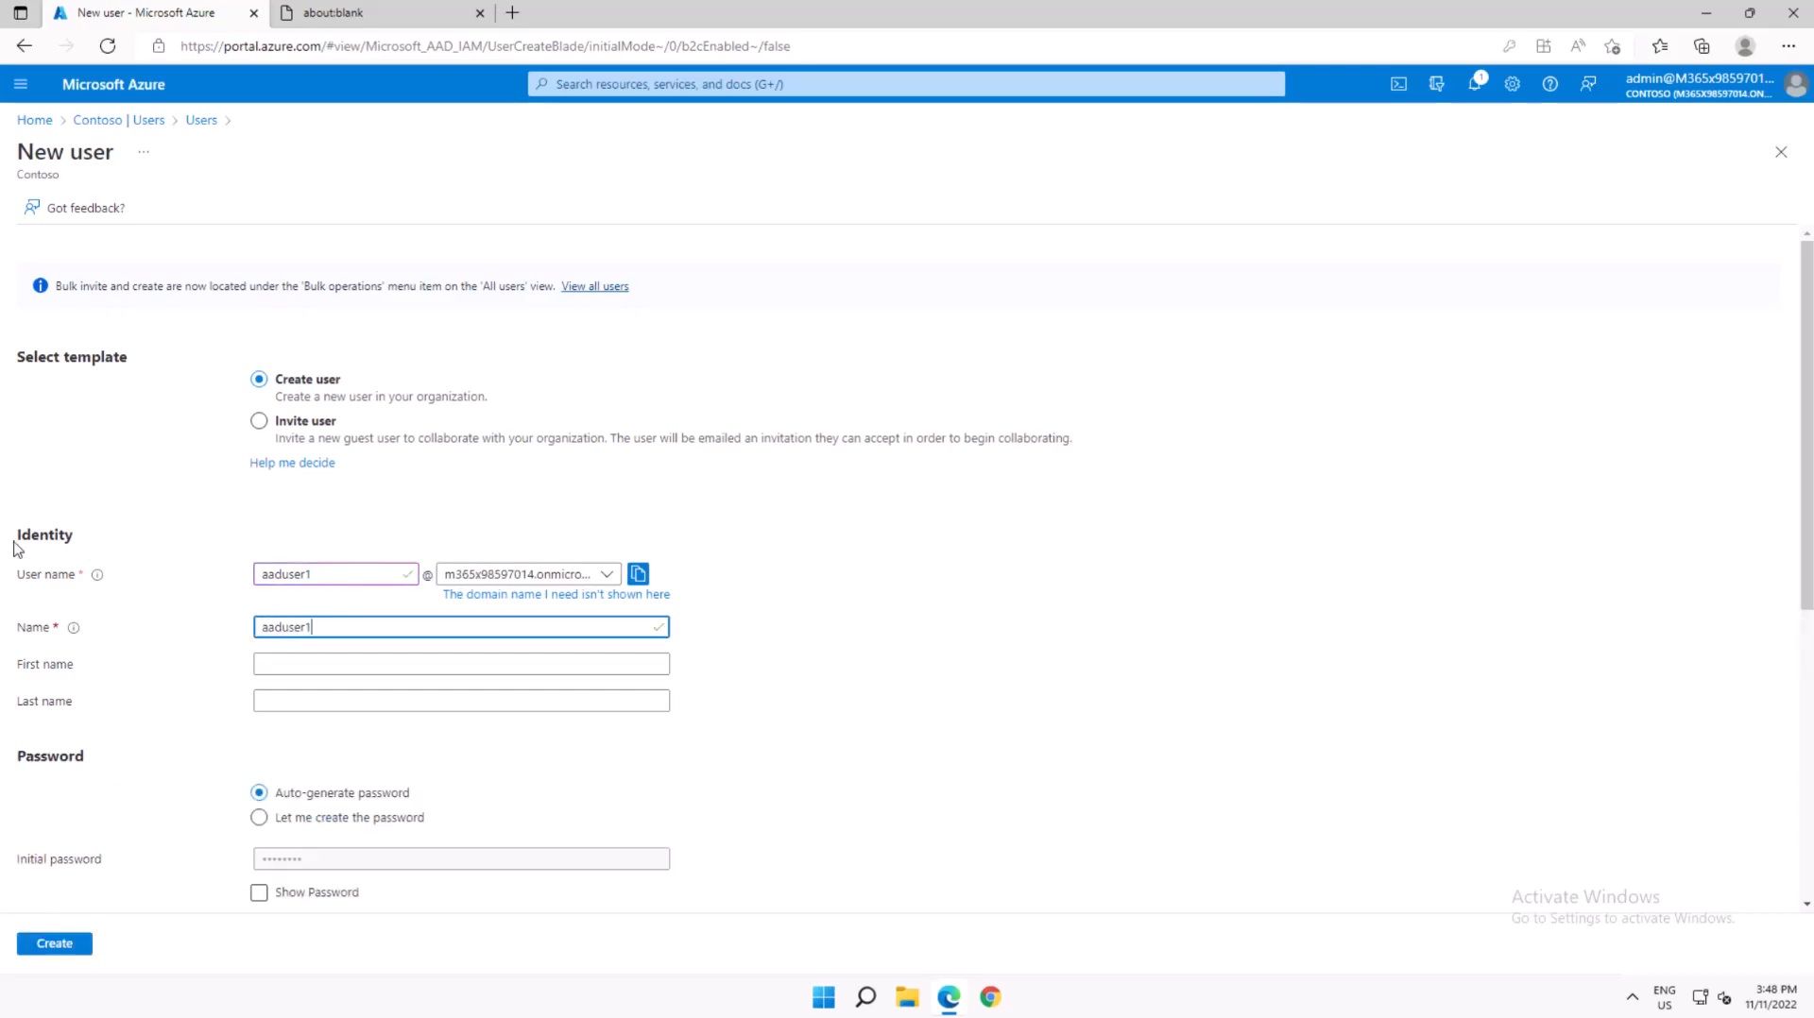
{"action": "scroll", "coordinate": [236, 723], "scroll_direction": "down", "scroll_amount": 2}
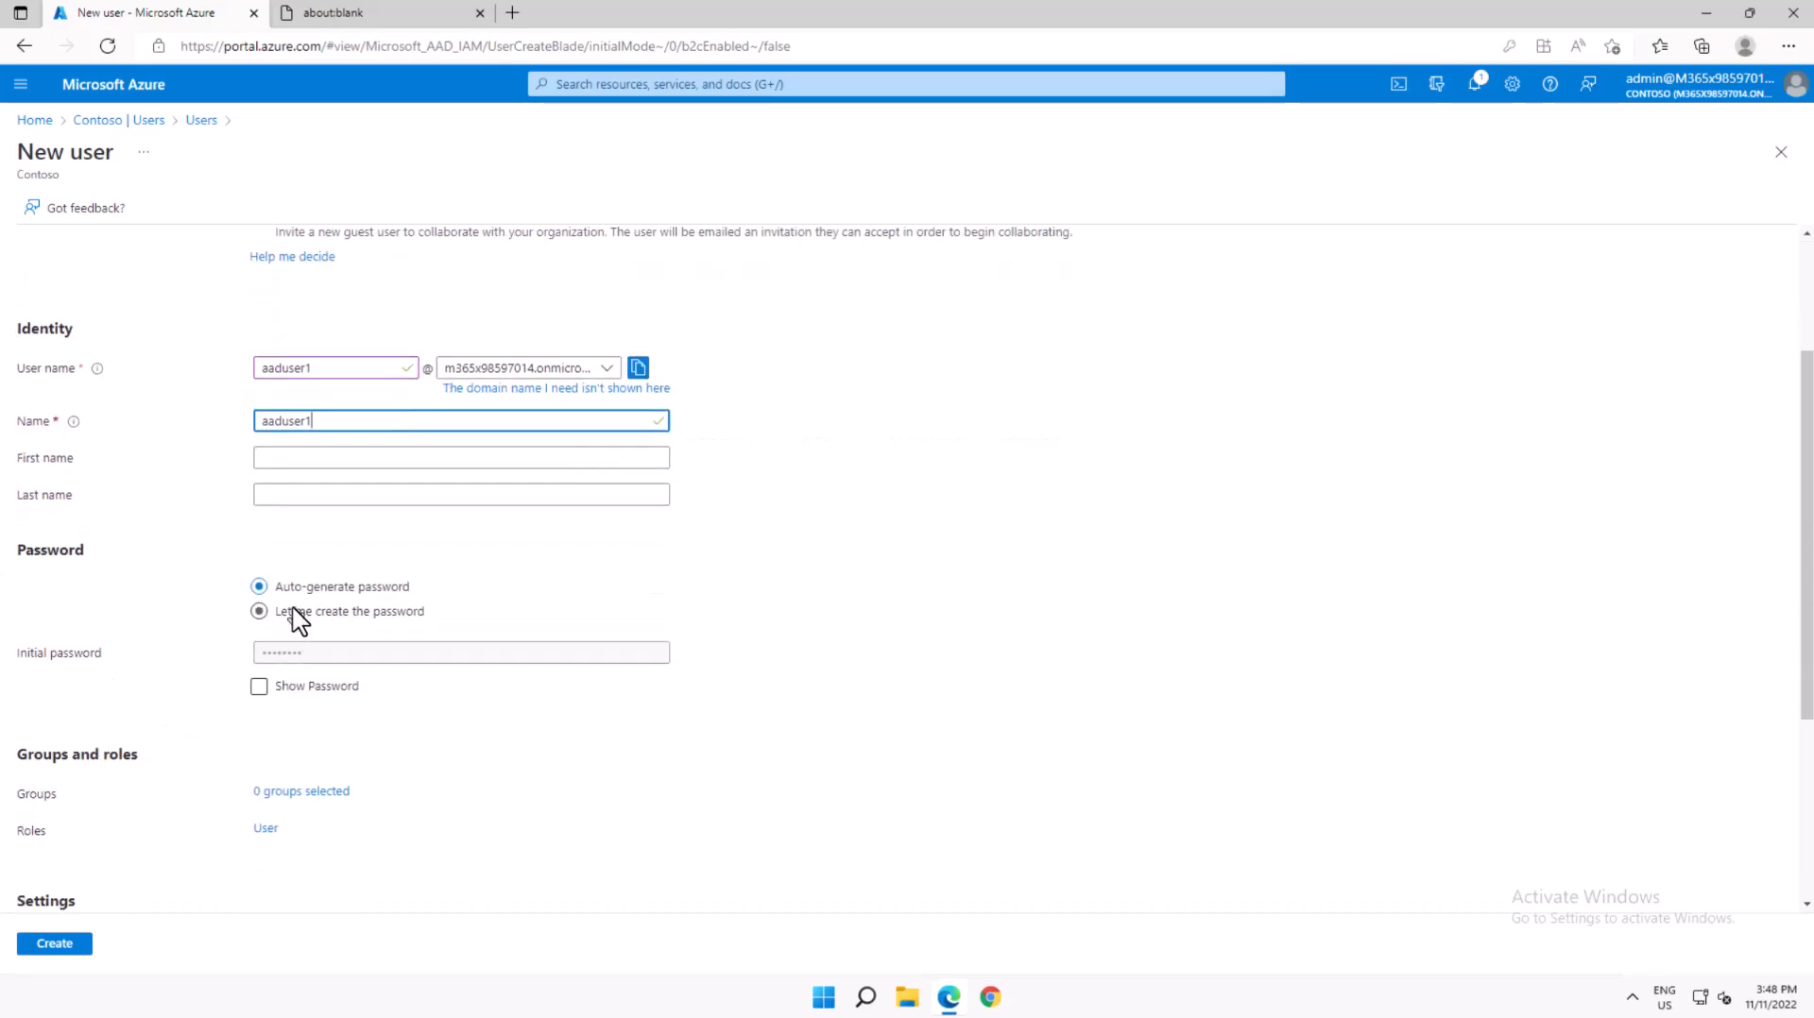
{"action": "left_click", "coordinate": [302, 687]}
{"action": "left_click", "coordinate": [658, 653]}
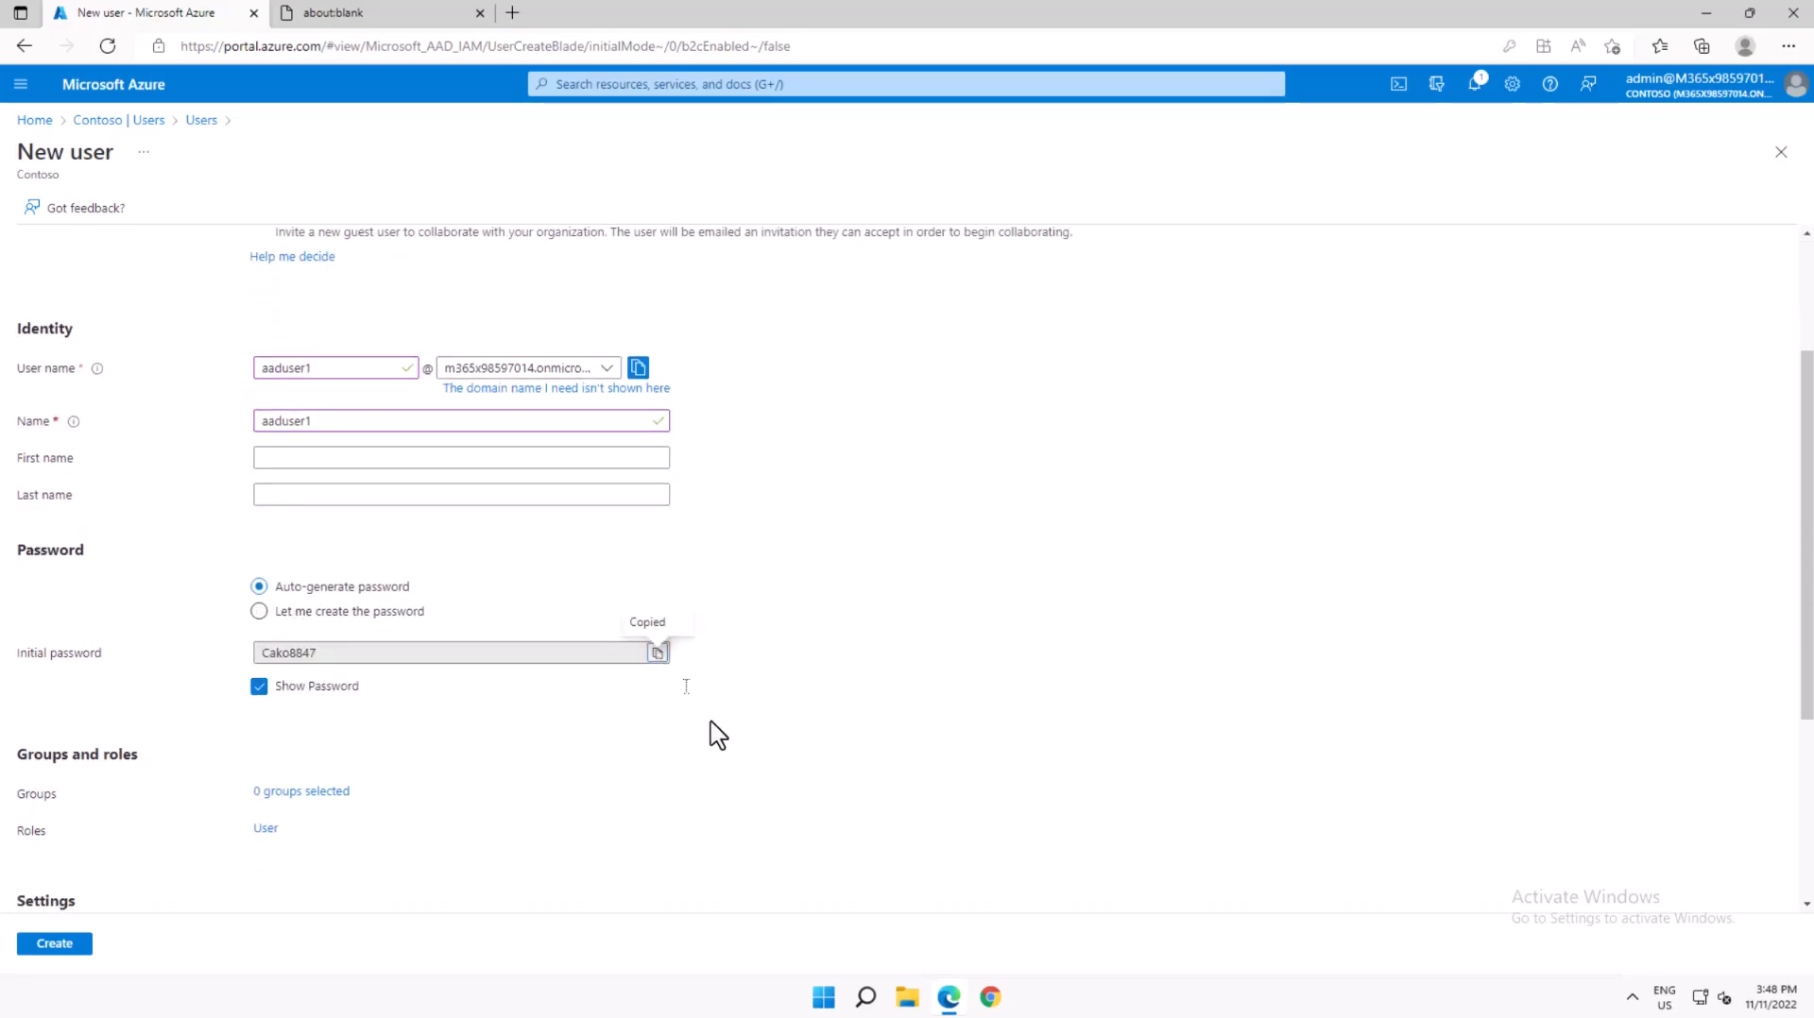
{"action": "left_click", "coordinate": [823, 997]}
{"action": "type", "text": "note"}
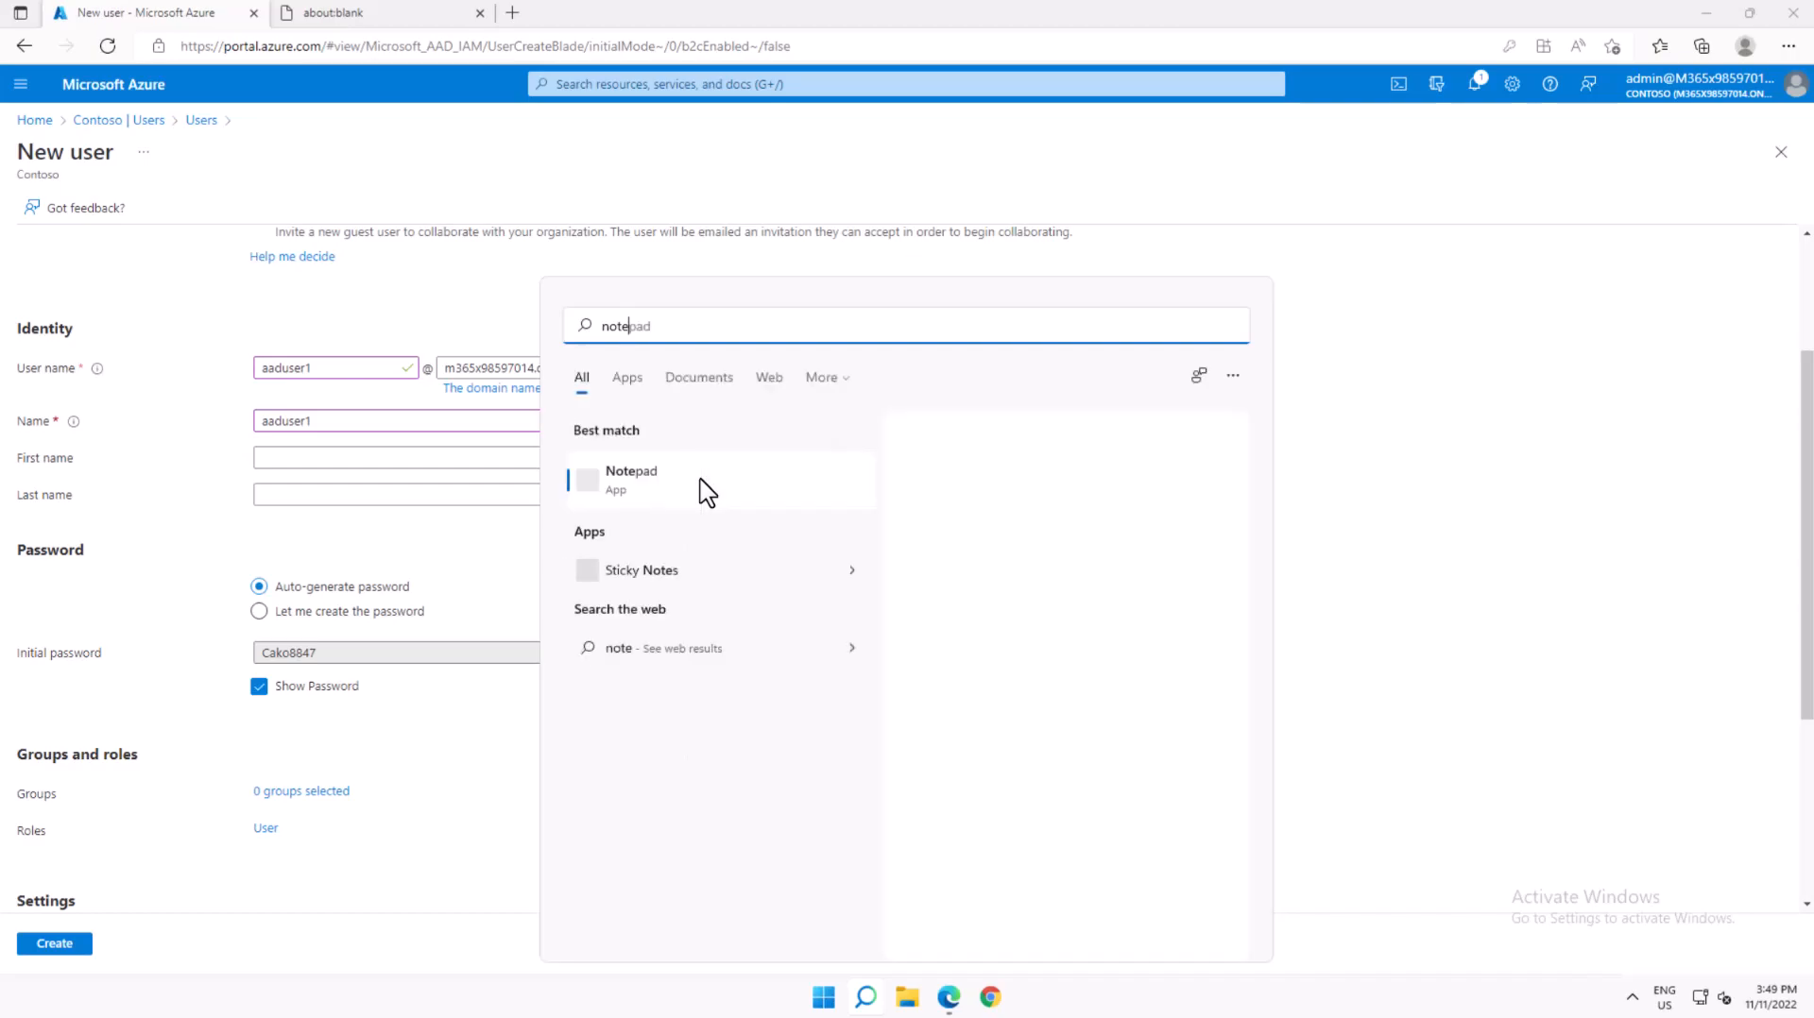
Step: Launch Notepad beside the form, record aaduser1 and its password, then return to the browser
{"action": "left_click", "coordinate": [692, 487]}
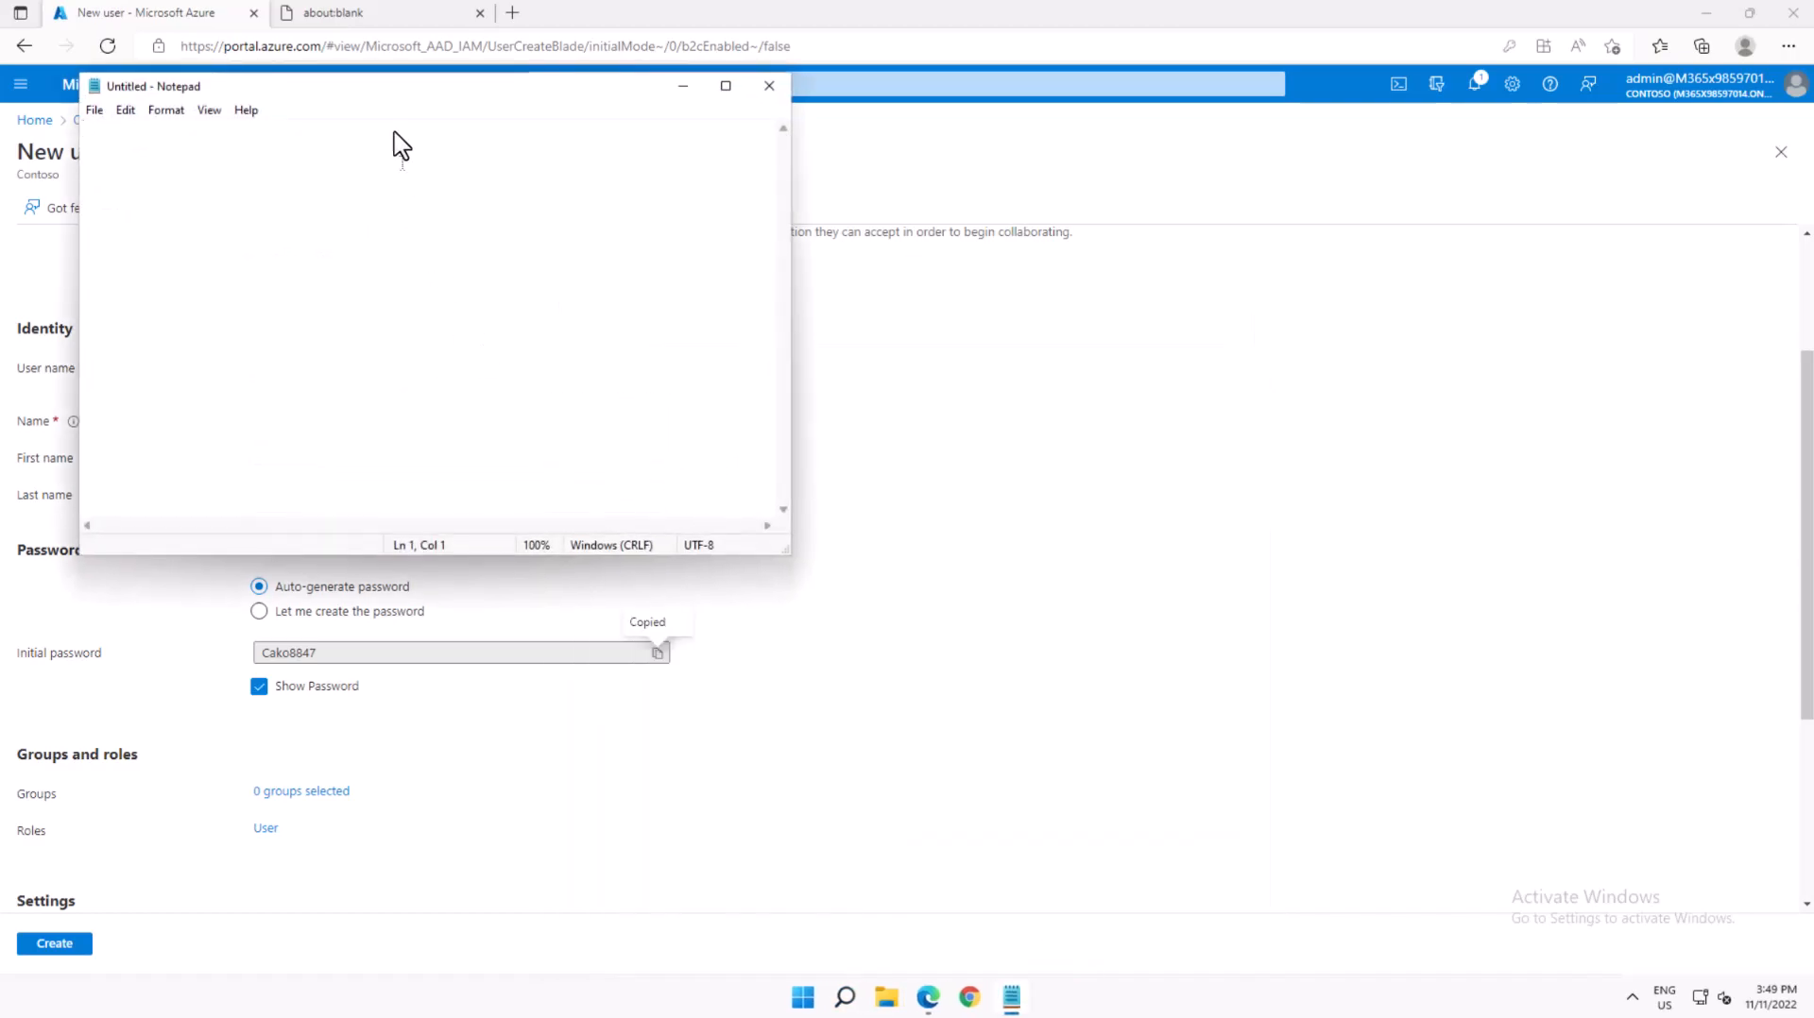
{"action": "left_click_drag", "start_coordinate": [421, 104], "coordinate": [1020, 267]}
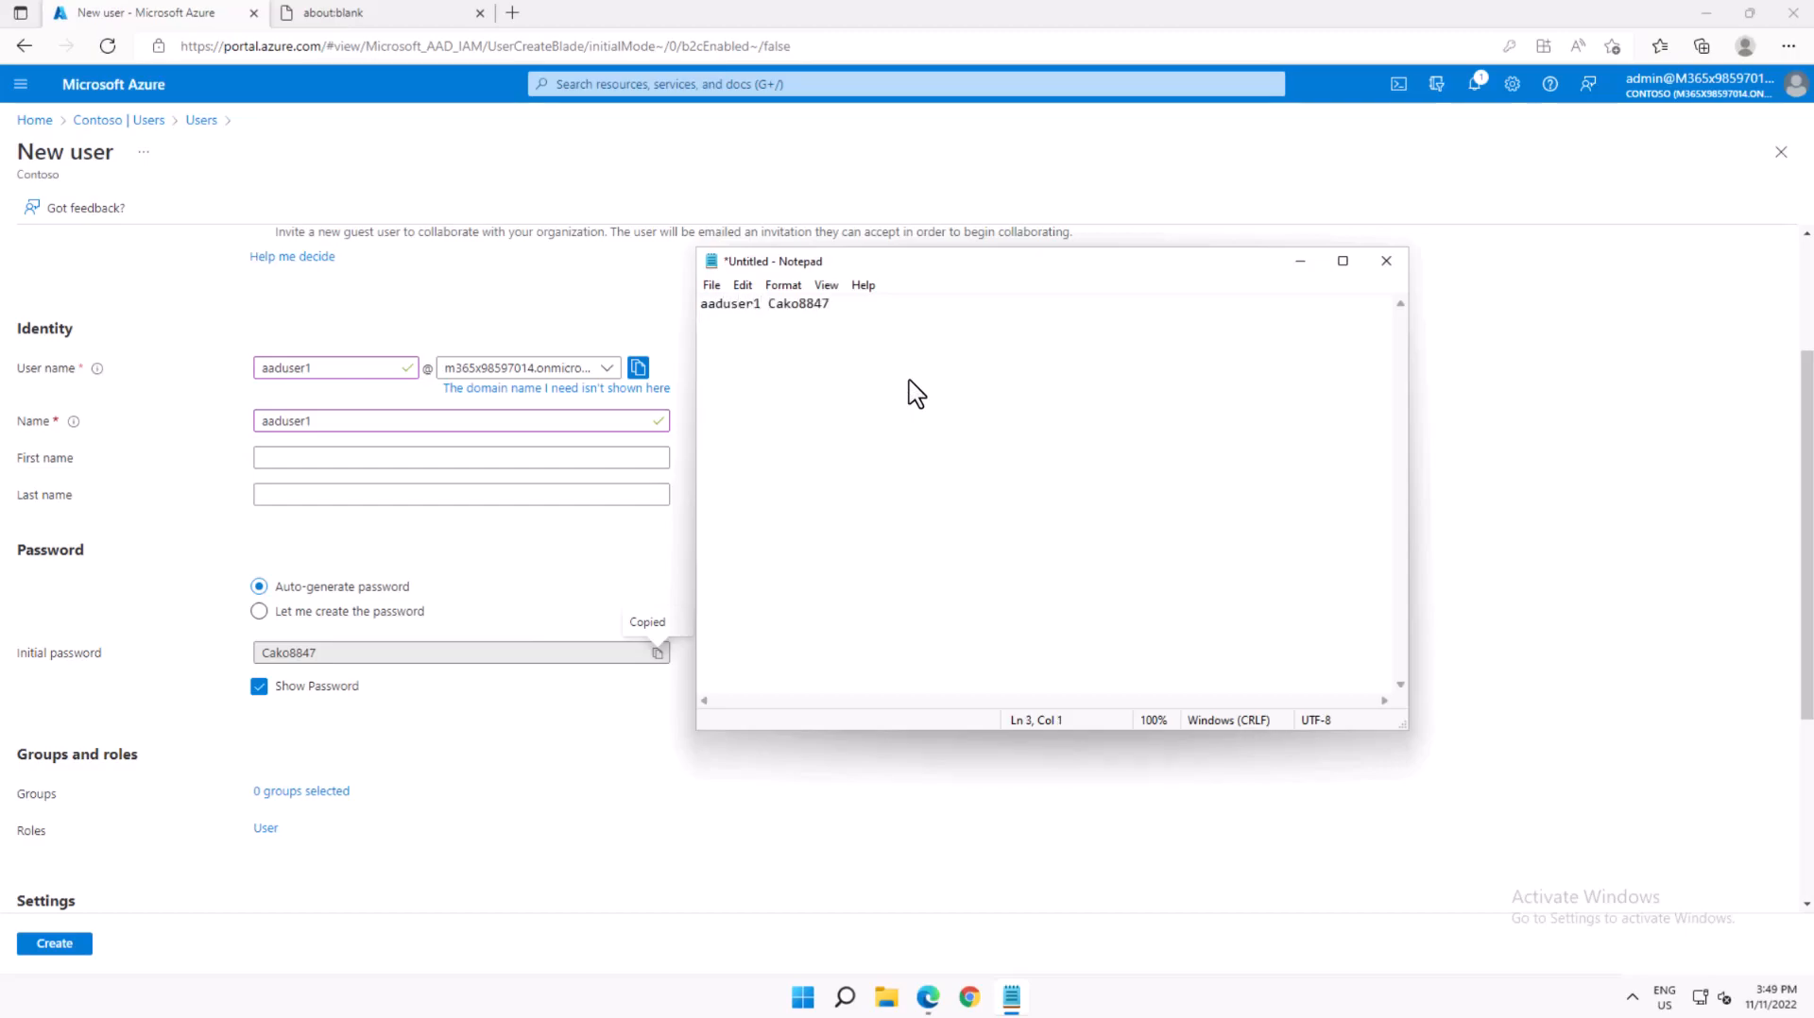
{"action": "left_click", "coordinate": [599, 781]}
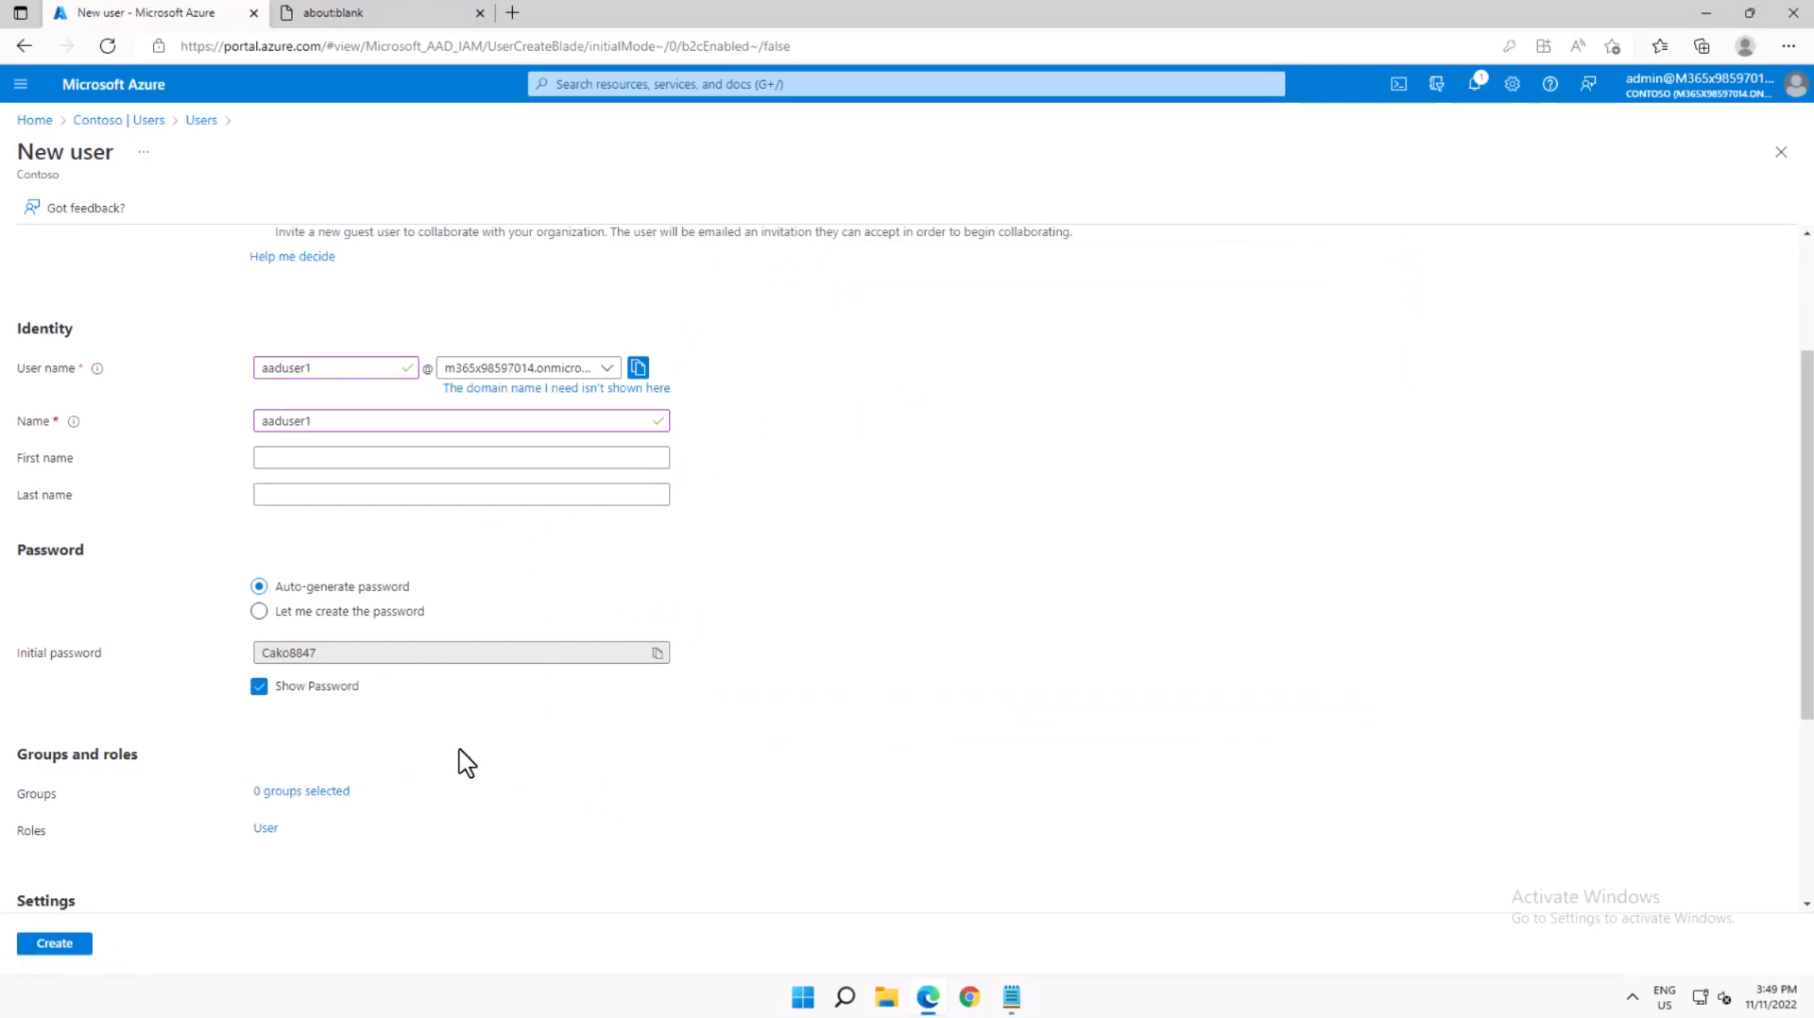
Step: Assign the Global administrator directory role to the new user
{"action": "scroll", "coordinate": [482, 808], "scroll_direction": "down", "scroll_amount": 1}
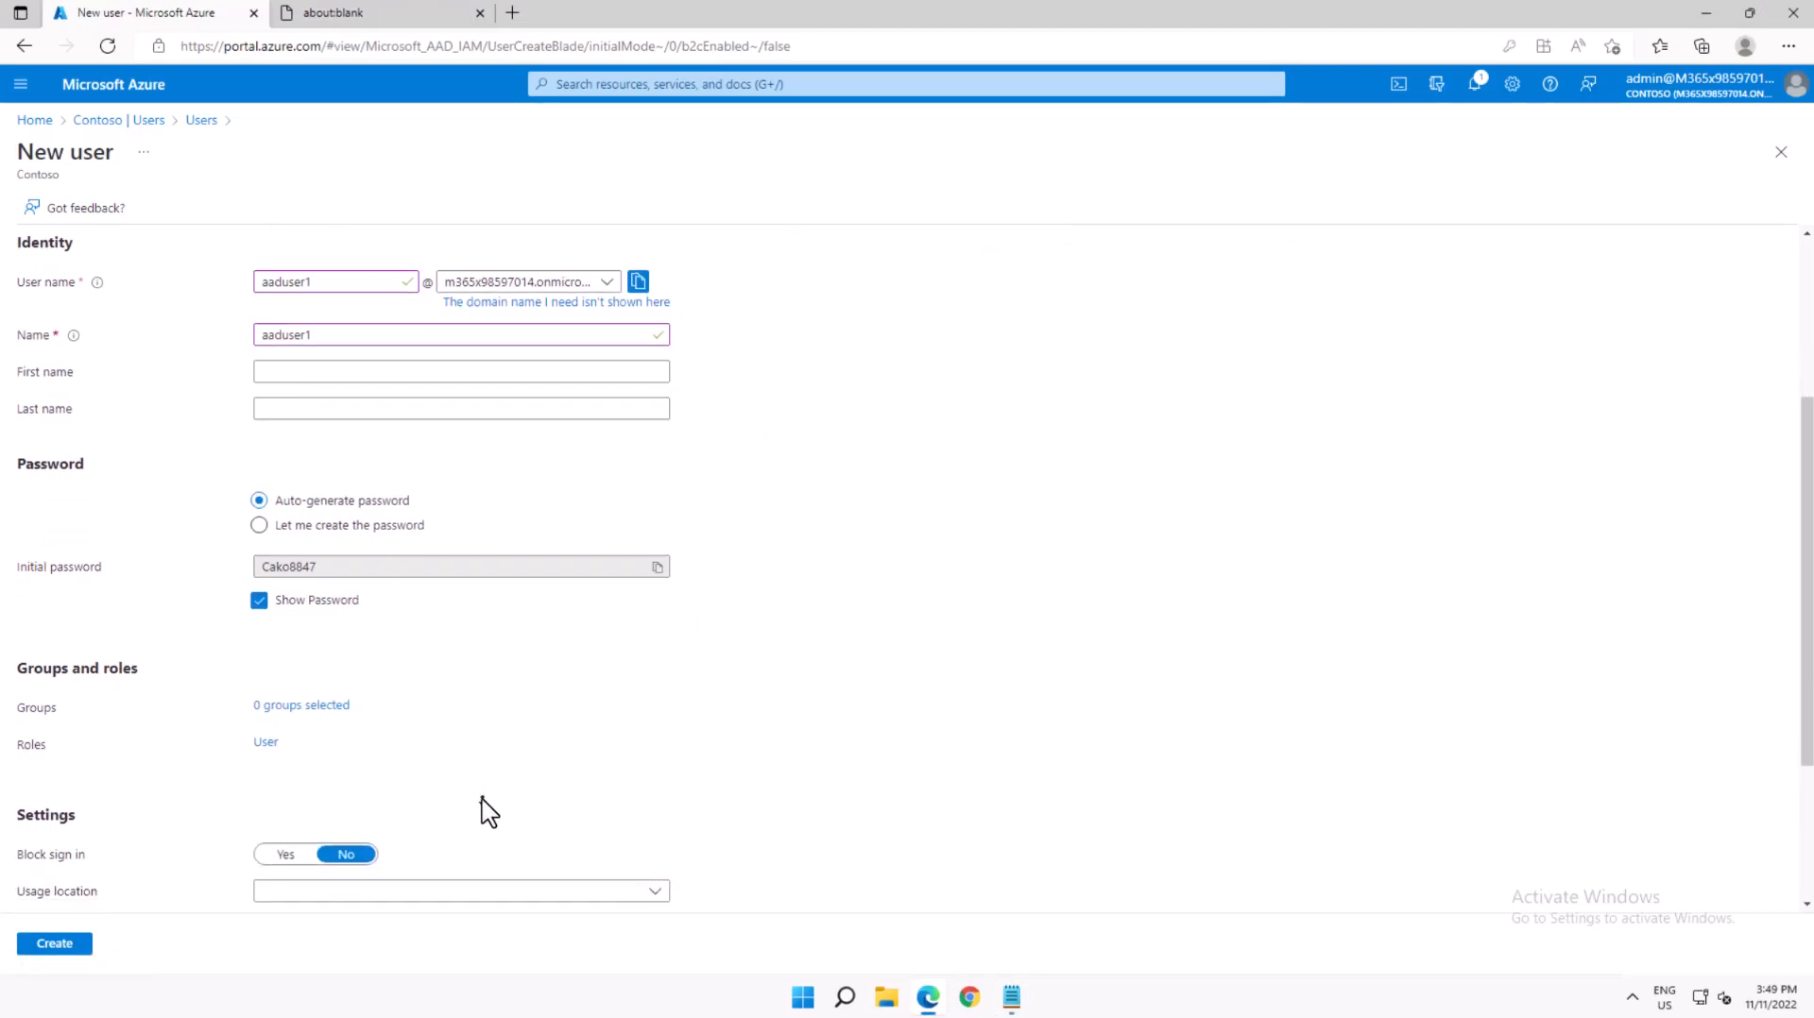
{"action": "left_click", "coordinate": [264, 733]}
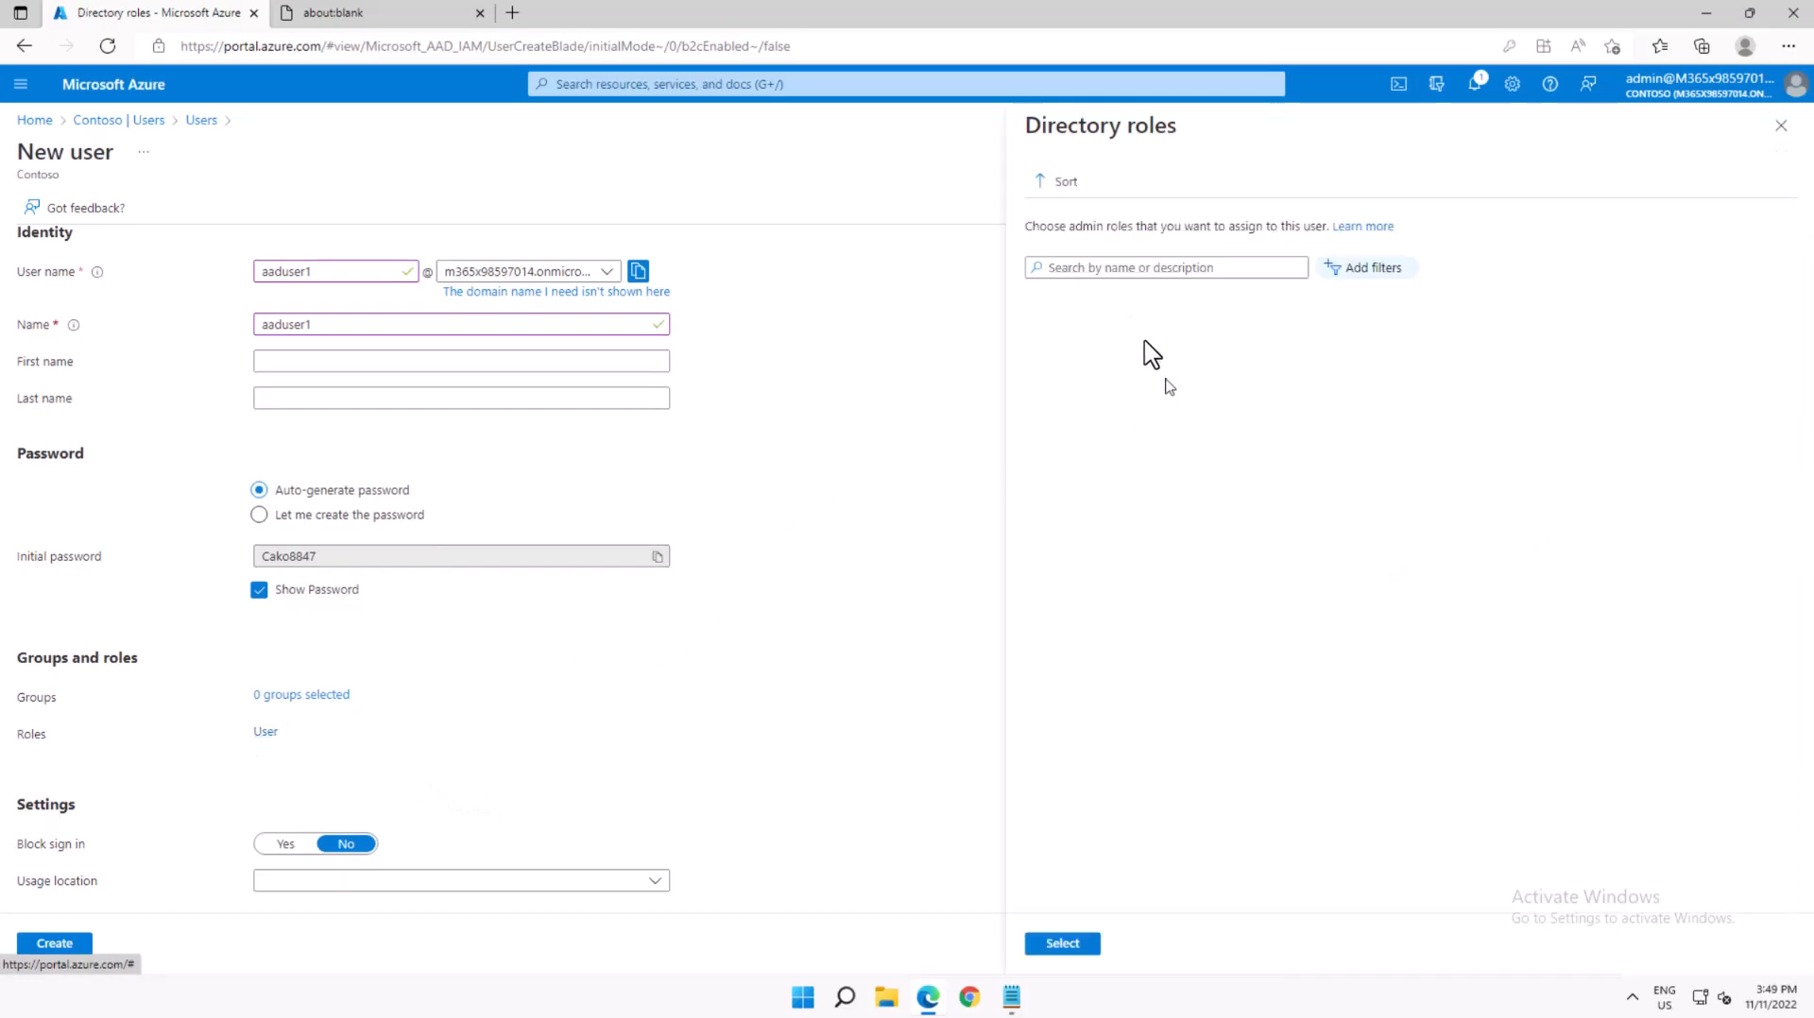
{"action": "scroll", "coordinate": [1171, 680], "scroll_direction": "down", "scroll_amount": 2}
{"action": "scroll", "coordinate": [1172, 681], "scroll_direction": "down", "scroll_amount": 7}
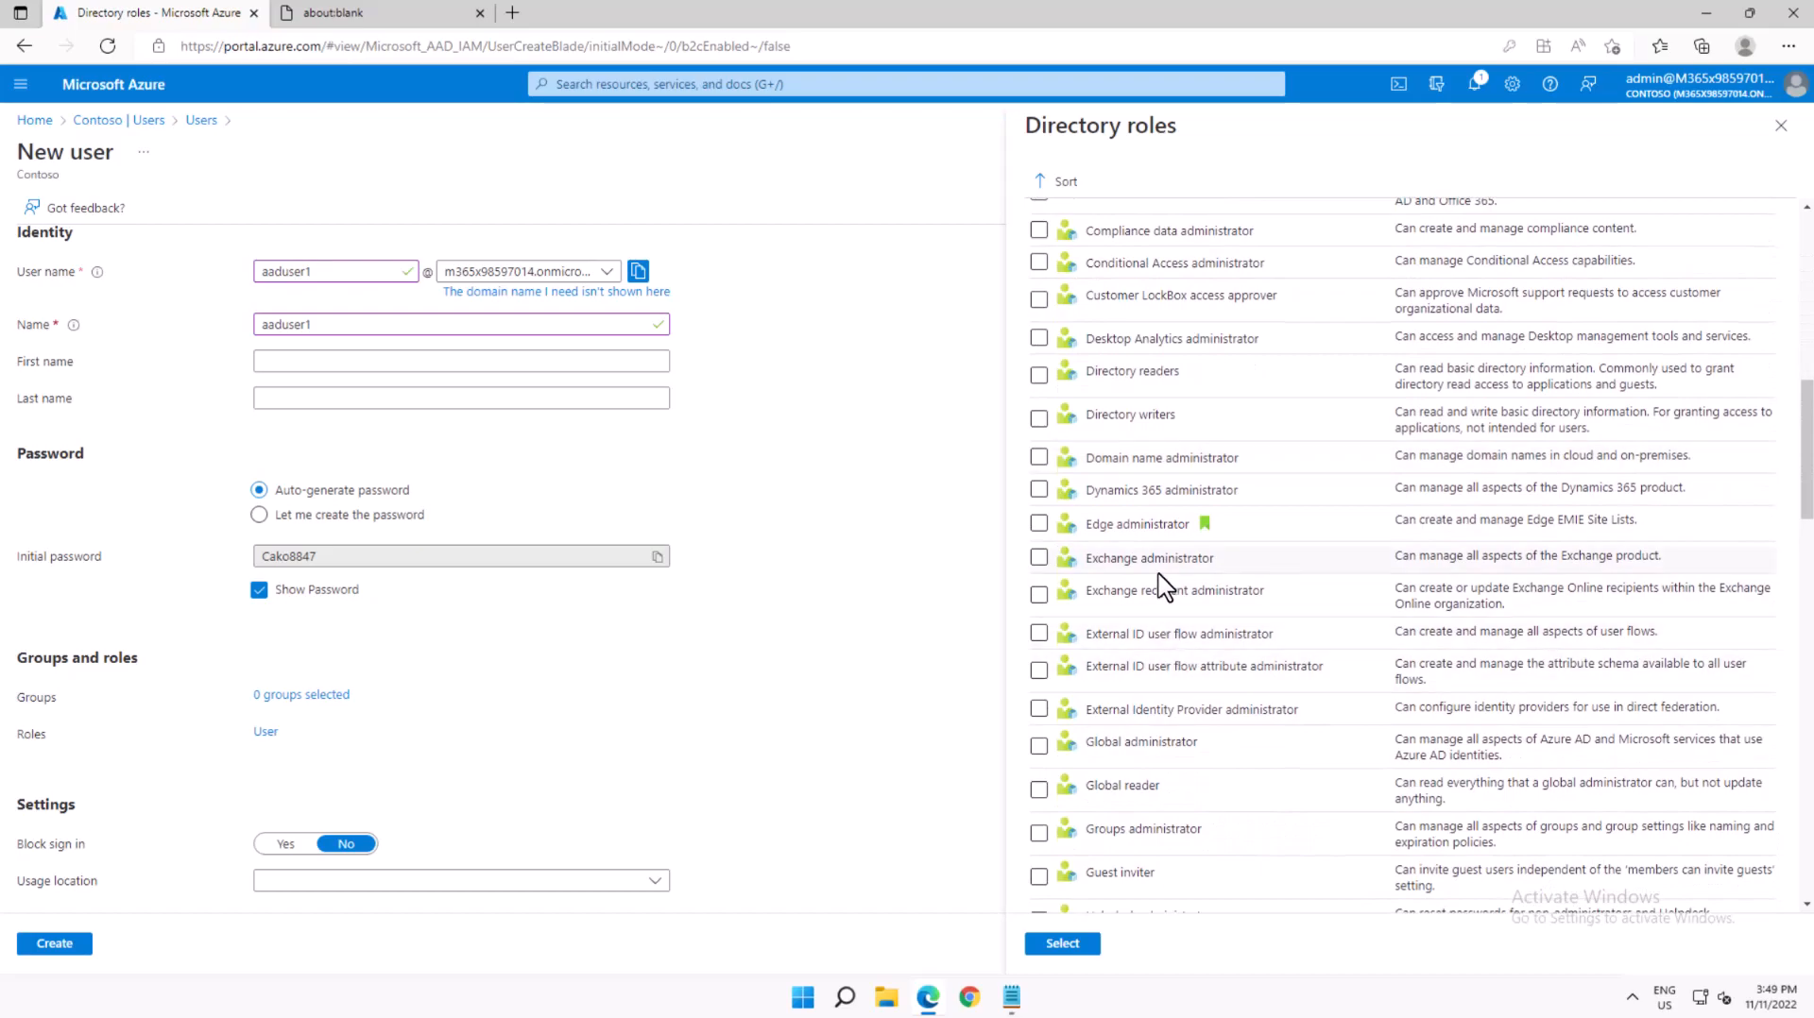
{"action": "scroll", "coordinate": [1162, 586], "scroll_direction": "down", "scroll_amount": 2}
{"action": "left_click", "coordinate": [1068, 544]}
{"action": "left_click", "coordinate": [1062, 944]}
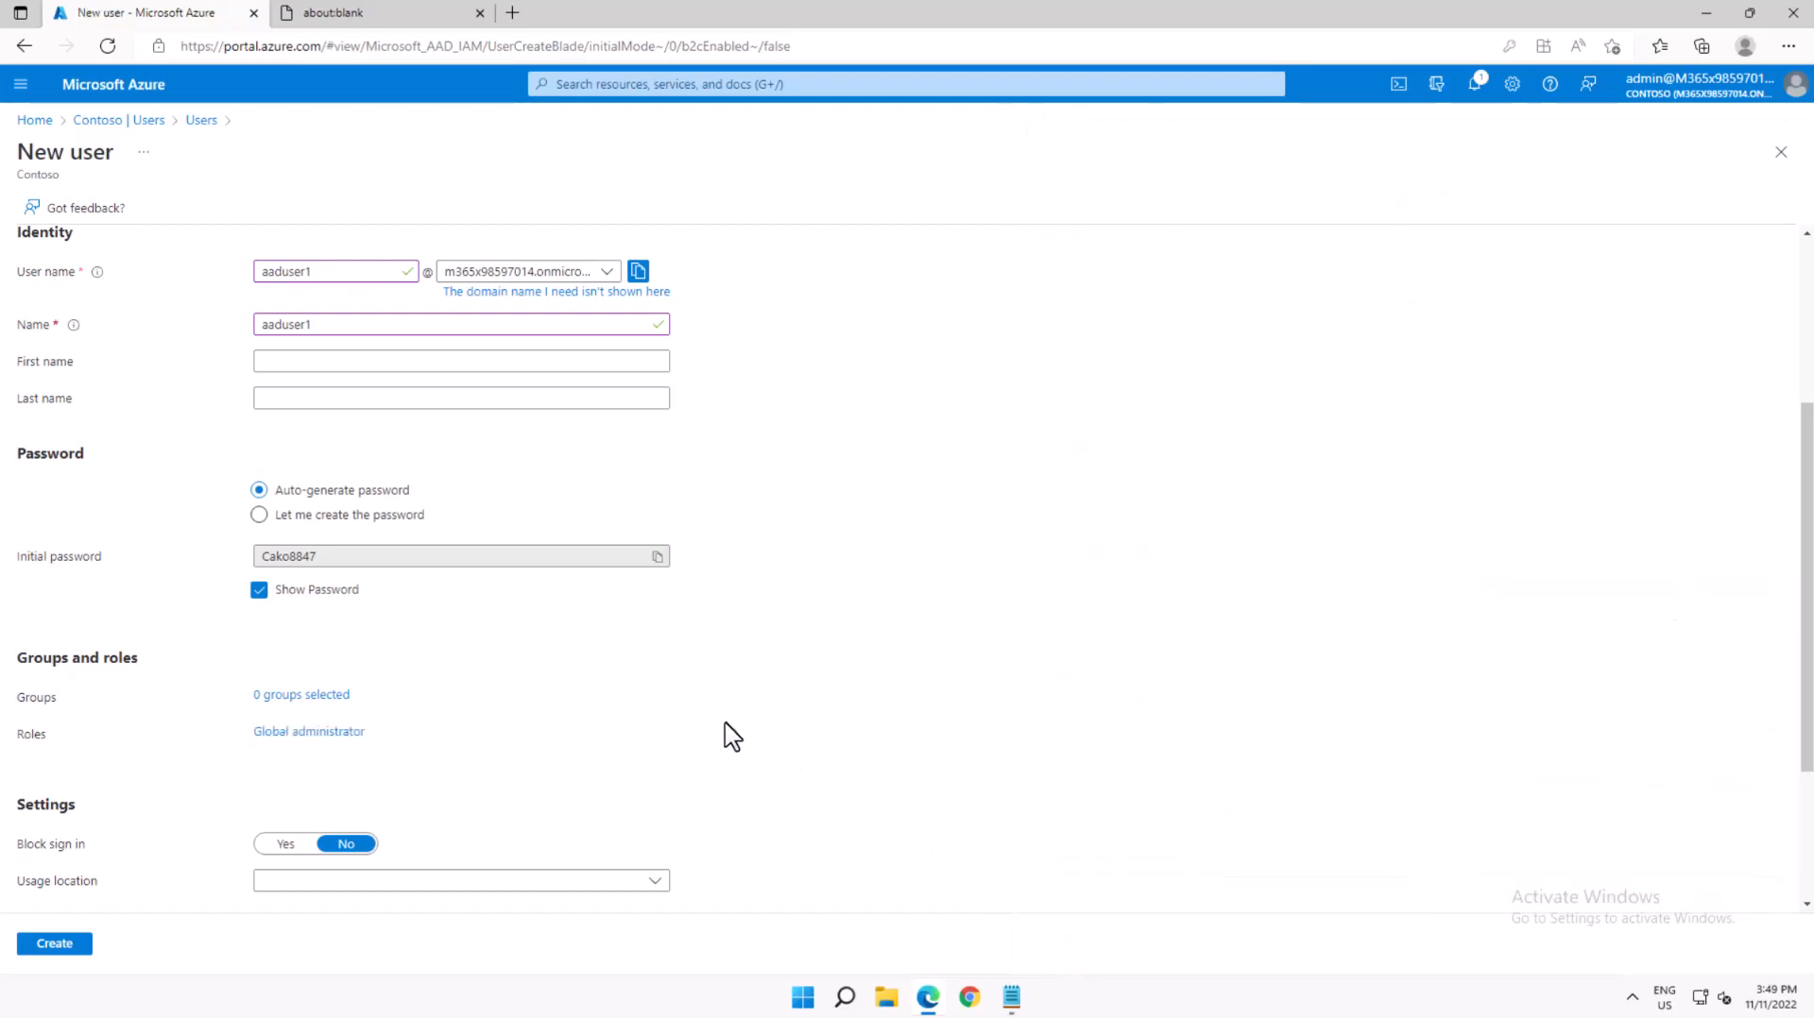
Step: Set usage location to United States, decline the browser password save, and create aaduser1
{"action": "scroll", "coordinate": [543, 749], "scroll_direction": "down", "scroll_amount": 1}
{"action": "scroll", "coordinate": [541, 748], "scroll_direction": "down", "scroll_amount": 3}
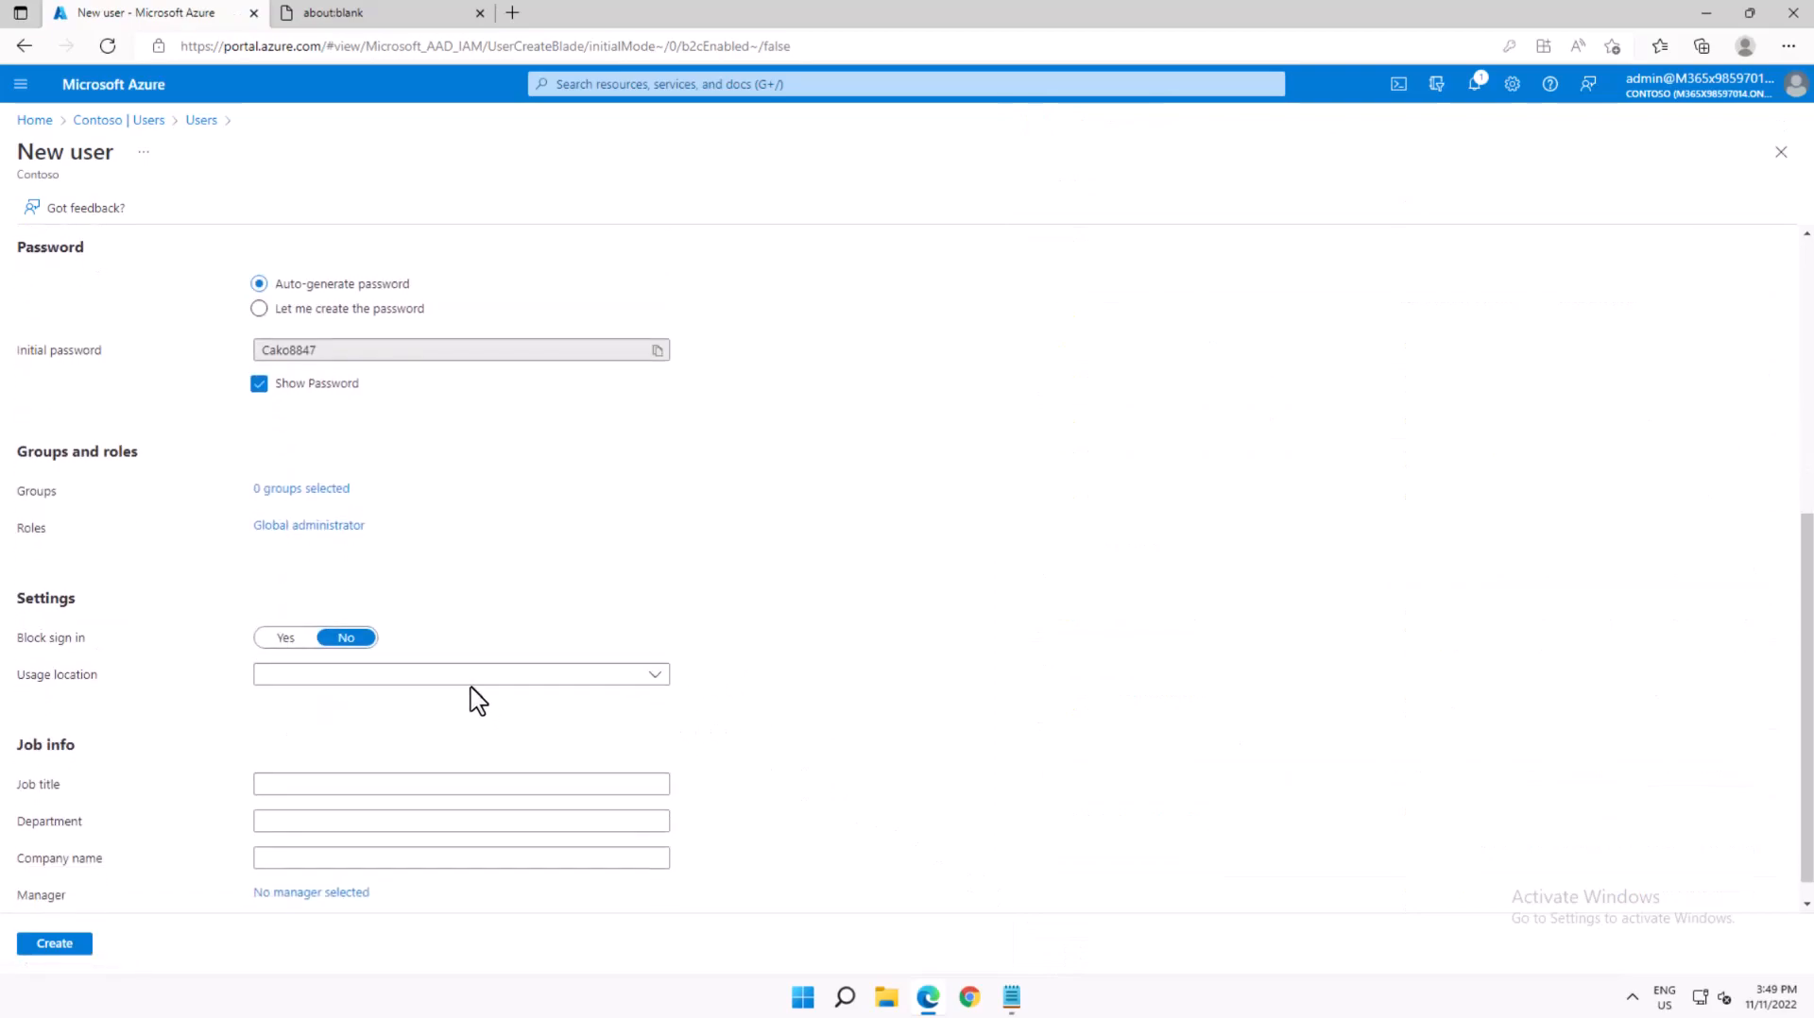
{"action": "left_click", "coordinate": [470, 677]}
{"action": "type", "text": "unit"}
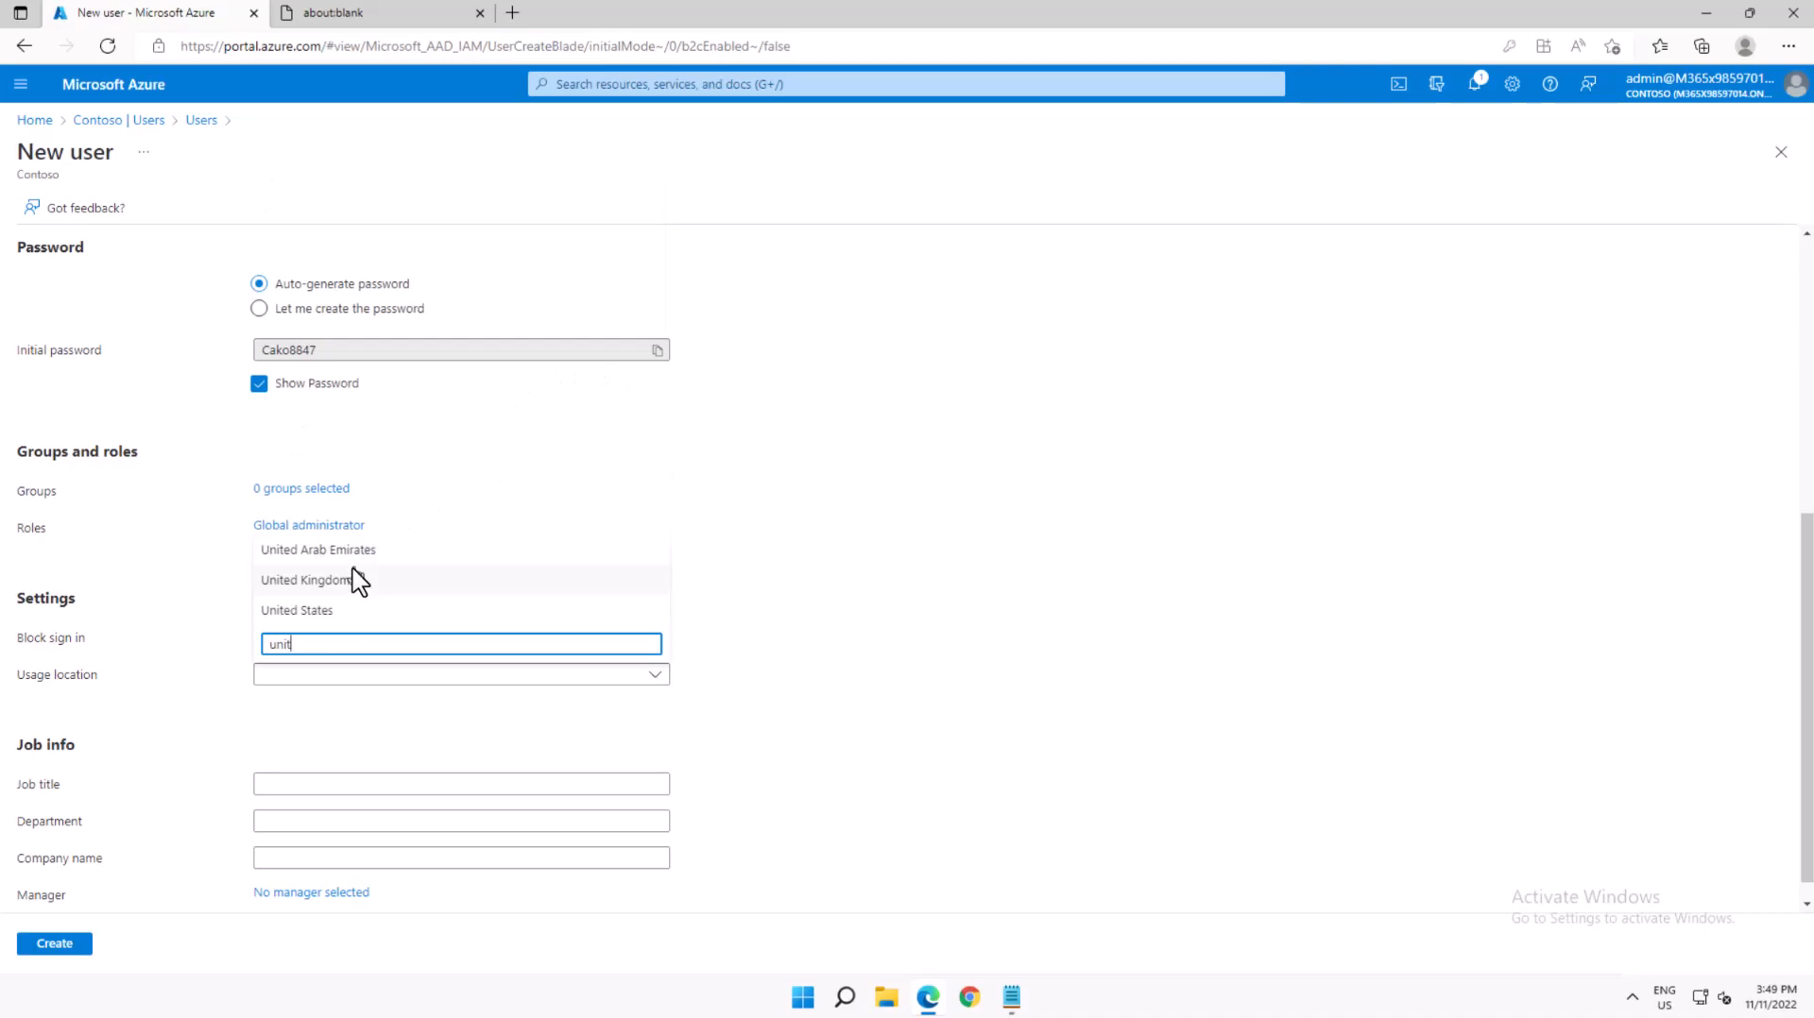
{"action": "left_click", "coordinate": [357, 616]}
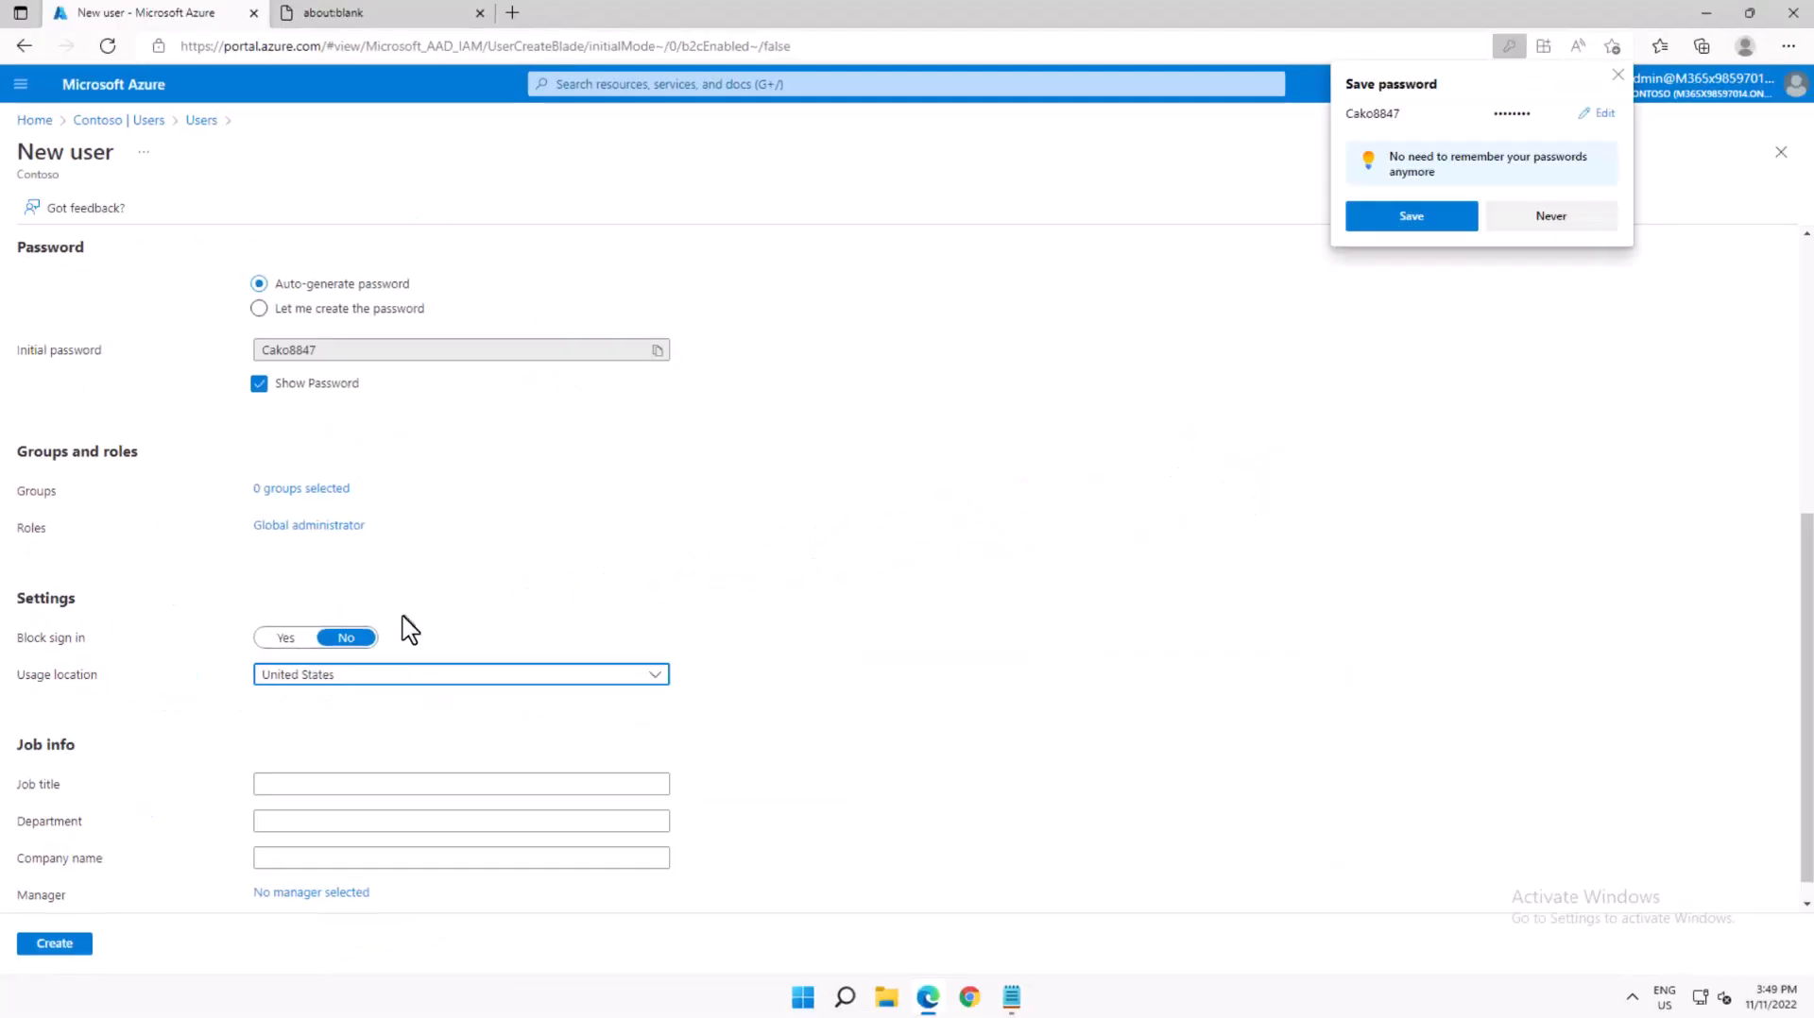
{"action": "left_click", "coordinate": [1552, 218]}
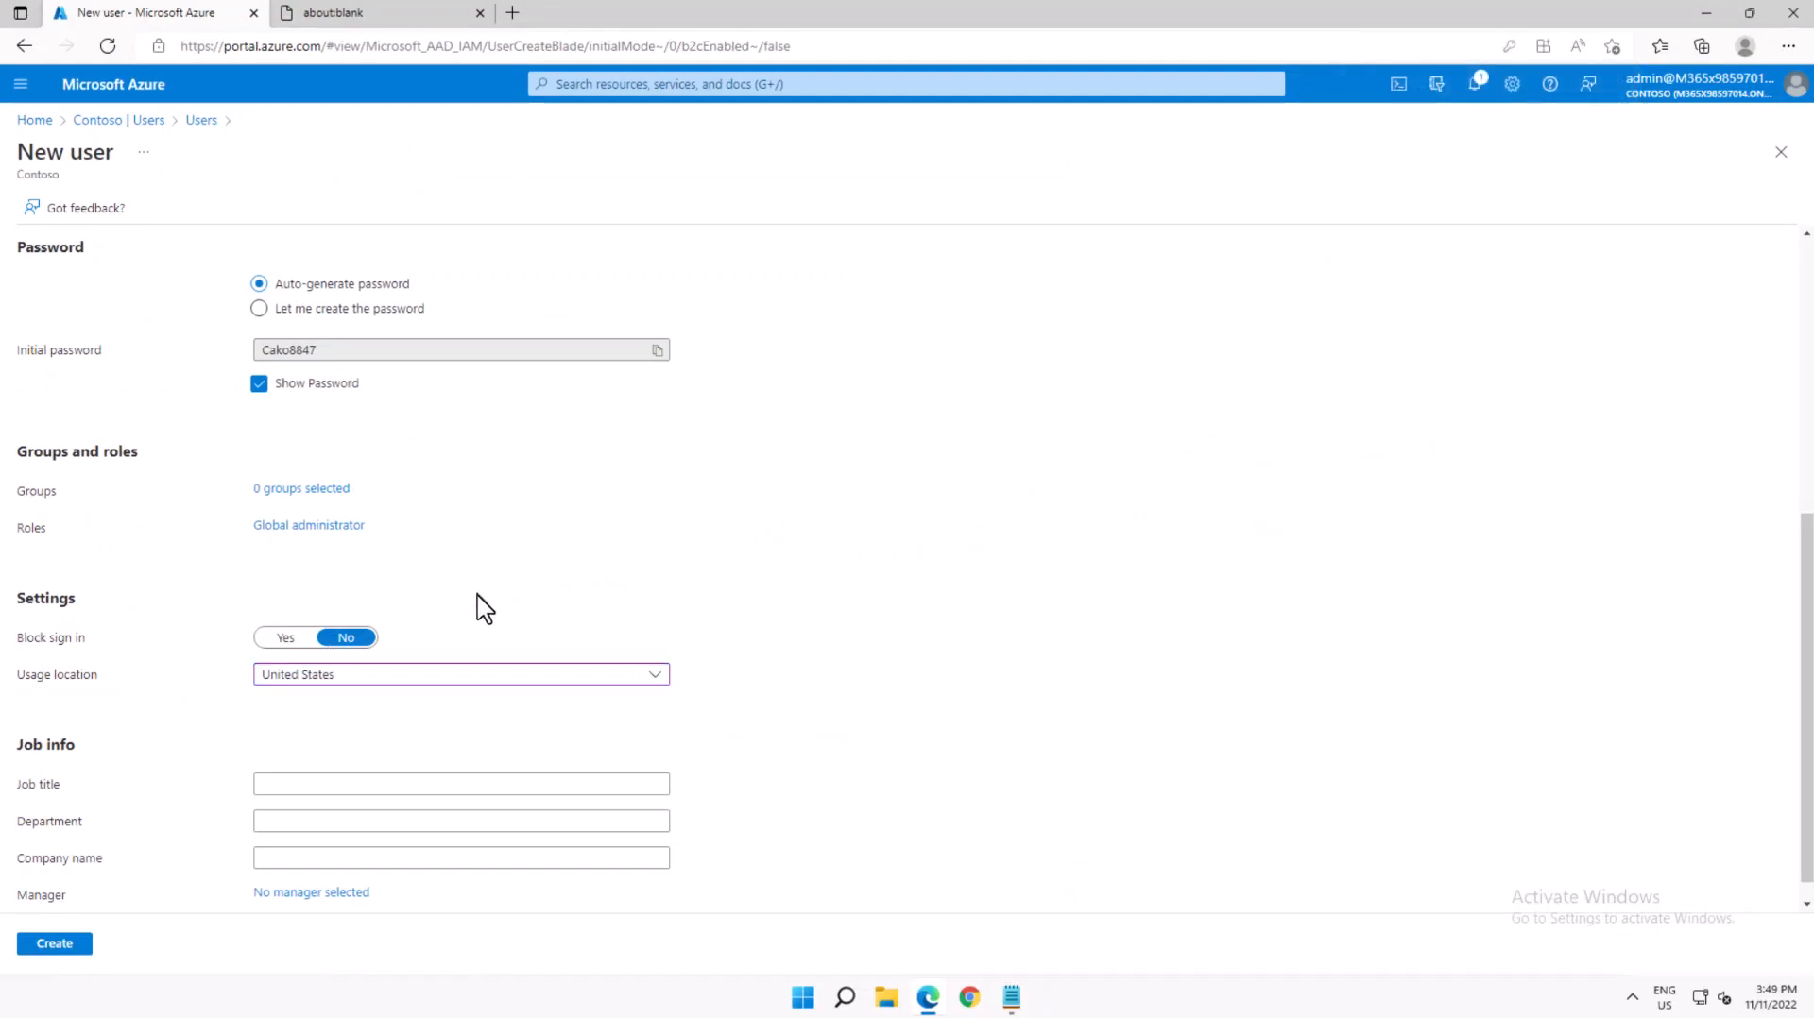
{"action": "scroll", "coordinate": [473, 614], "scroll_direction": "down", "scroll_amount": 1}
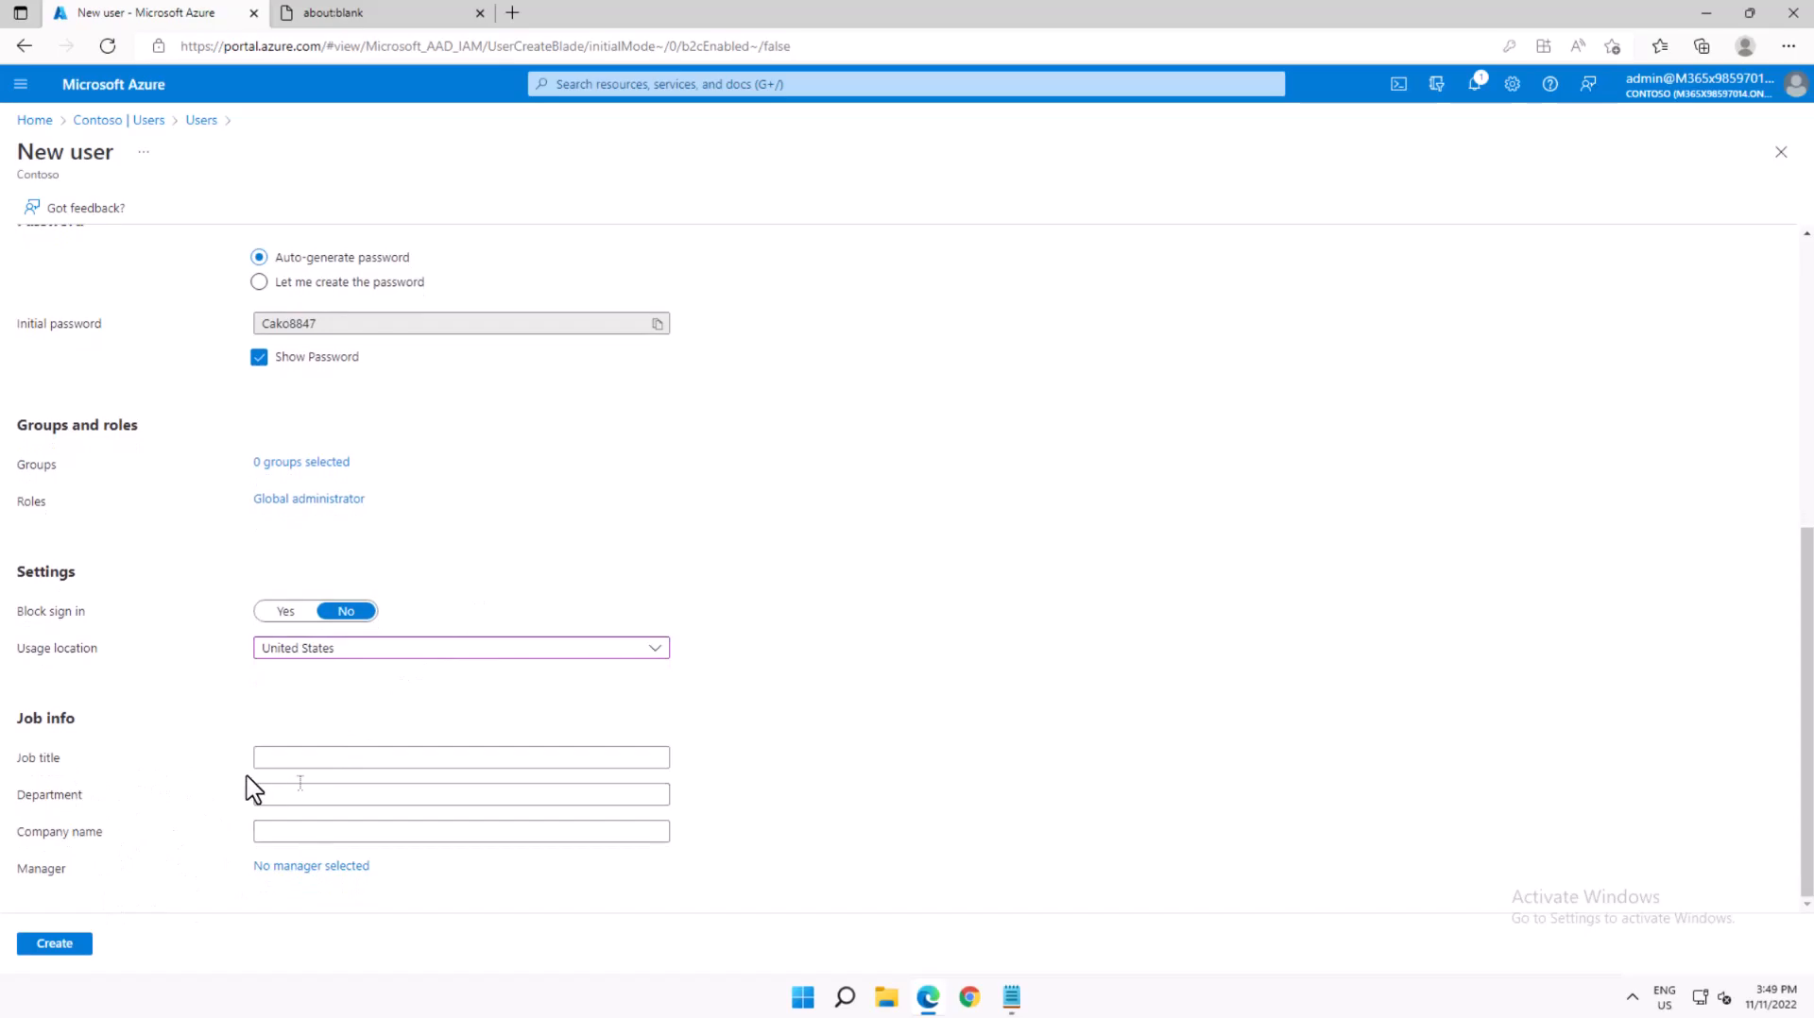
{"action": "left_click", "coordinate": [68, 948]}
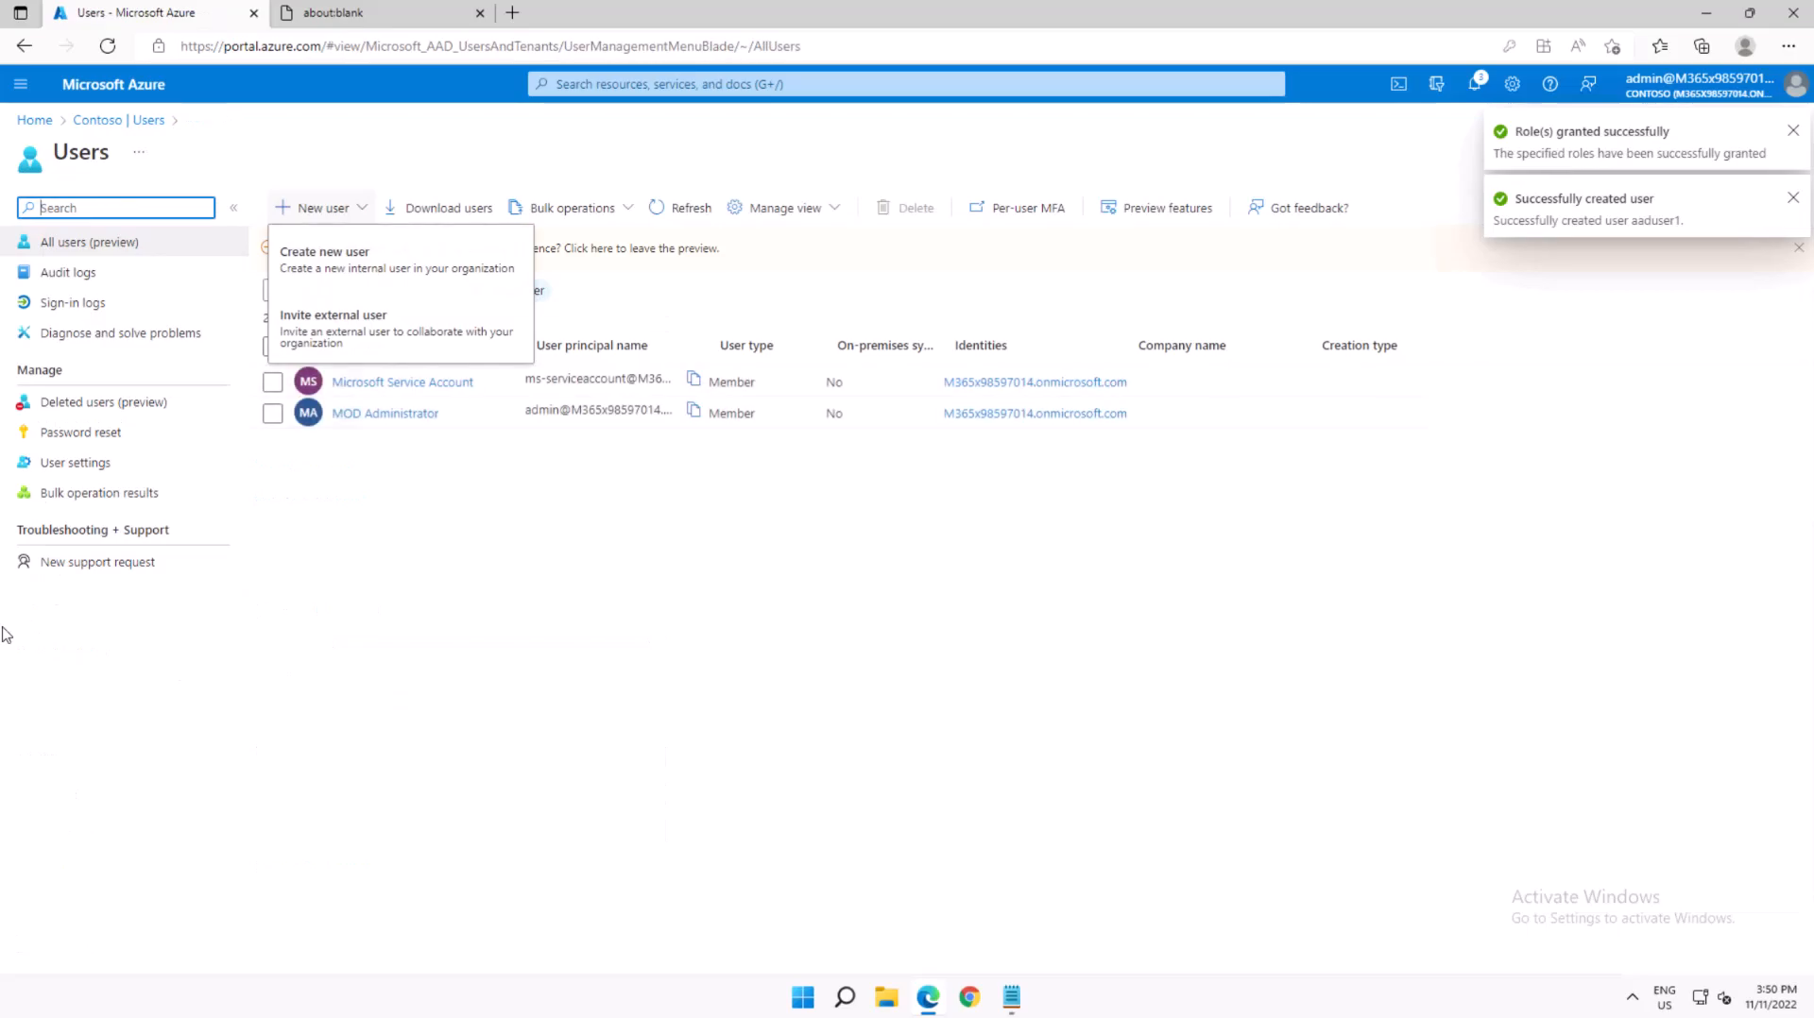
Step: Start another new user with user name aaduser2
{"action": "left_click", "coordinate": [472, 578]}
{"action": "left_click", "coordinate": [359, 211]}
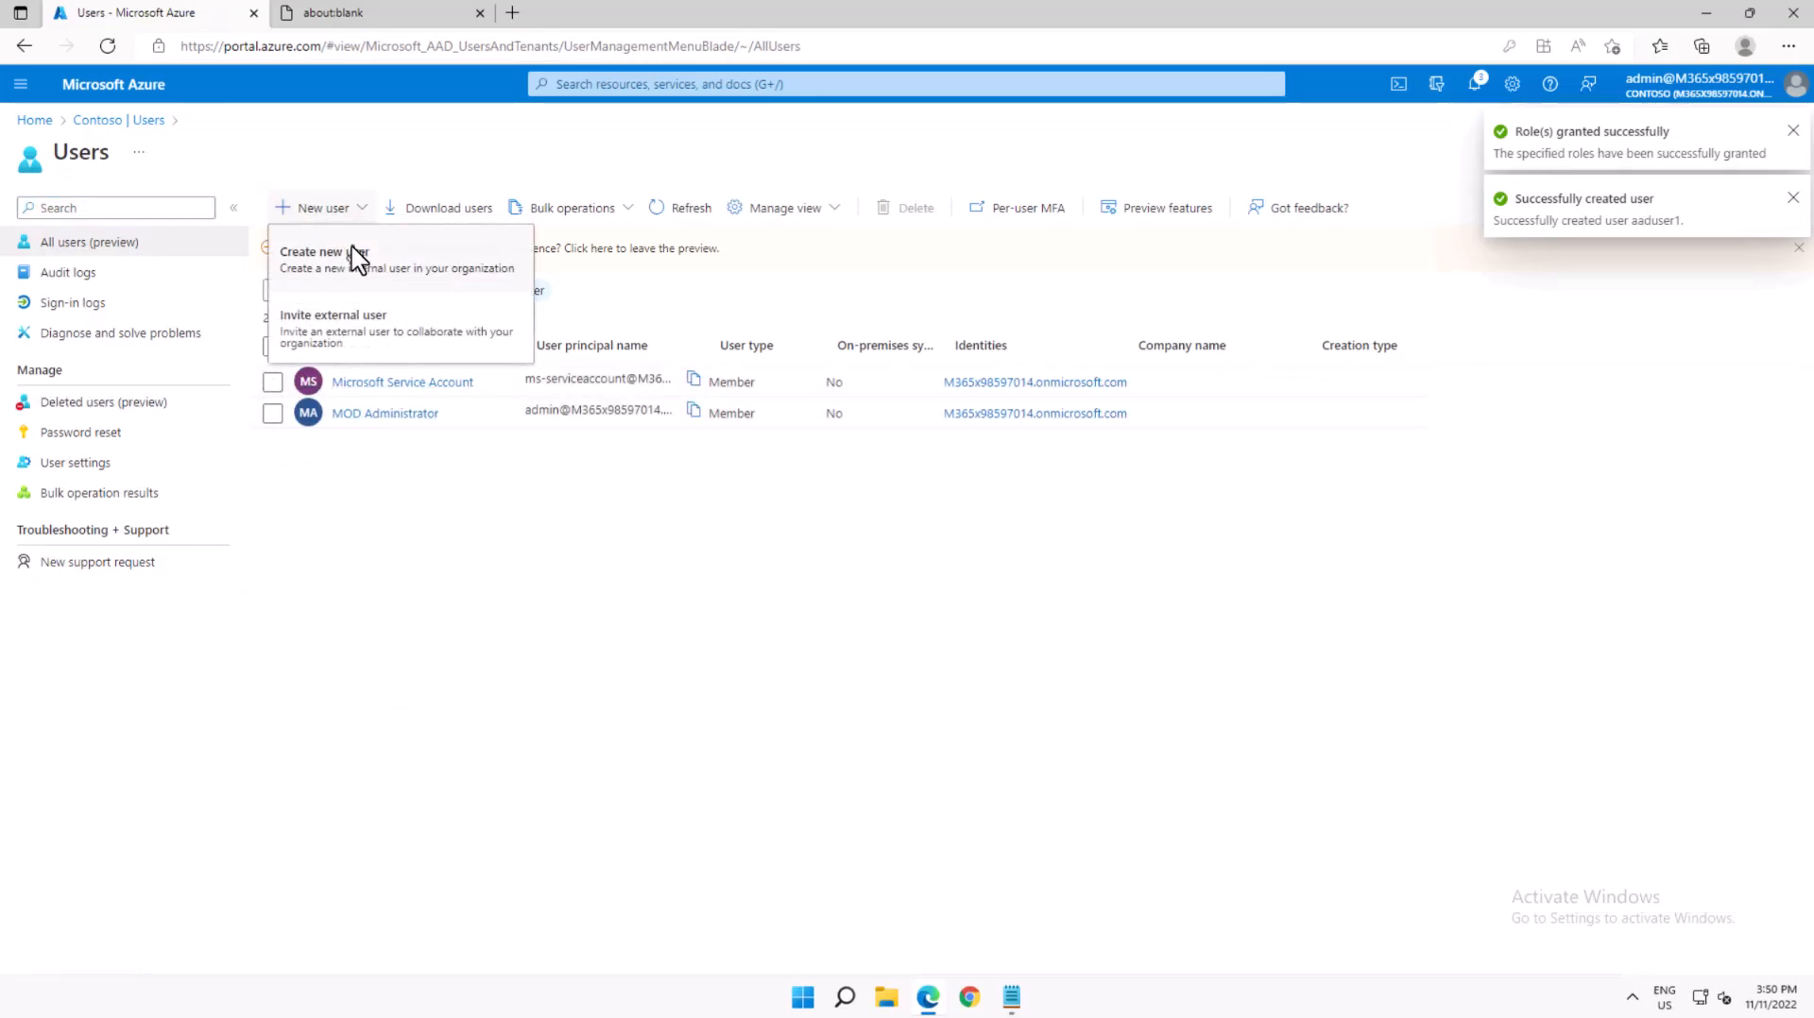
{"action": "left_click", "coordinate": [342, 264]}
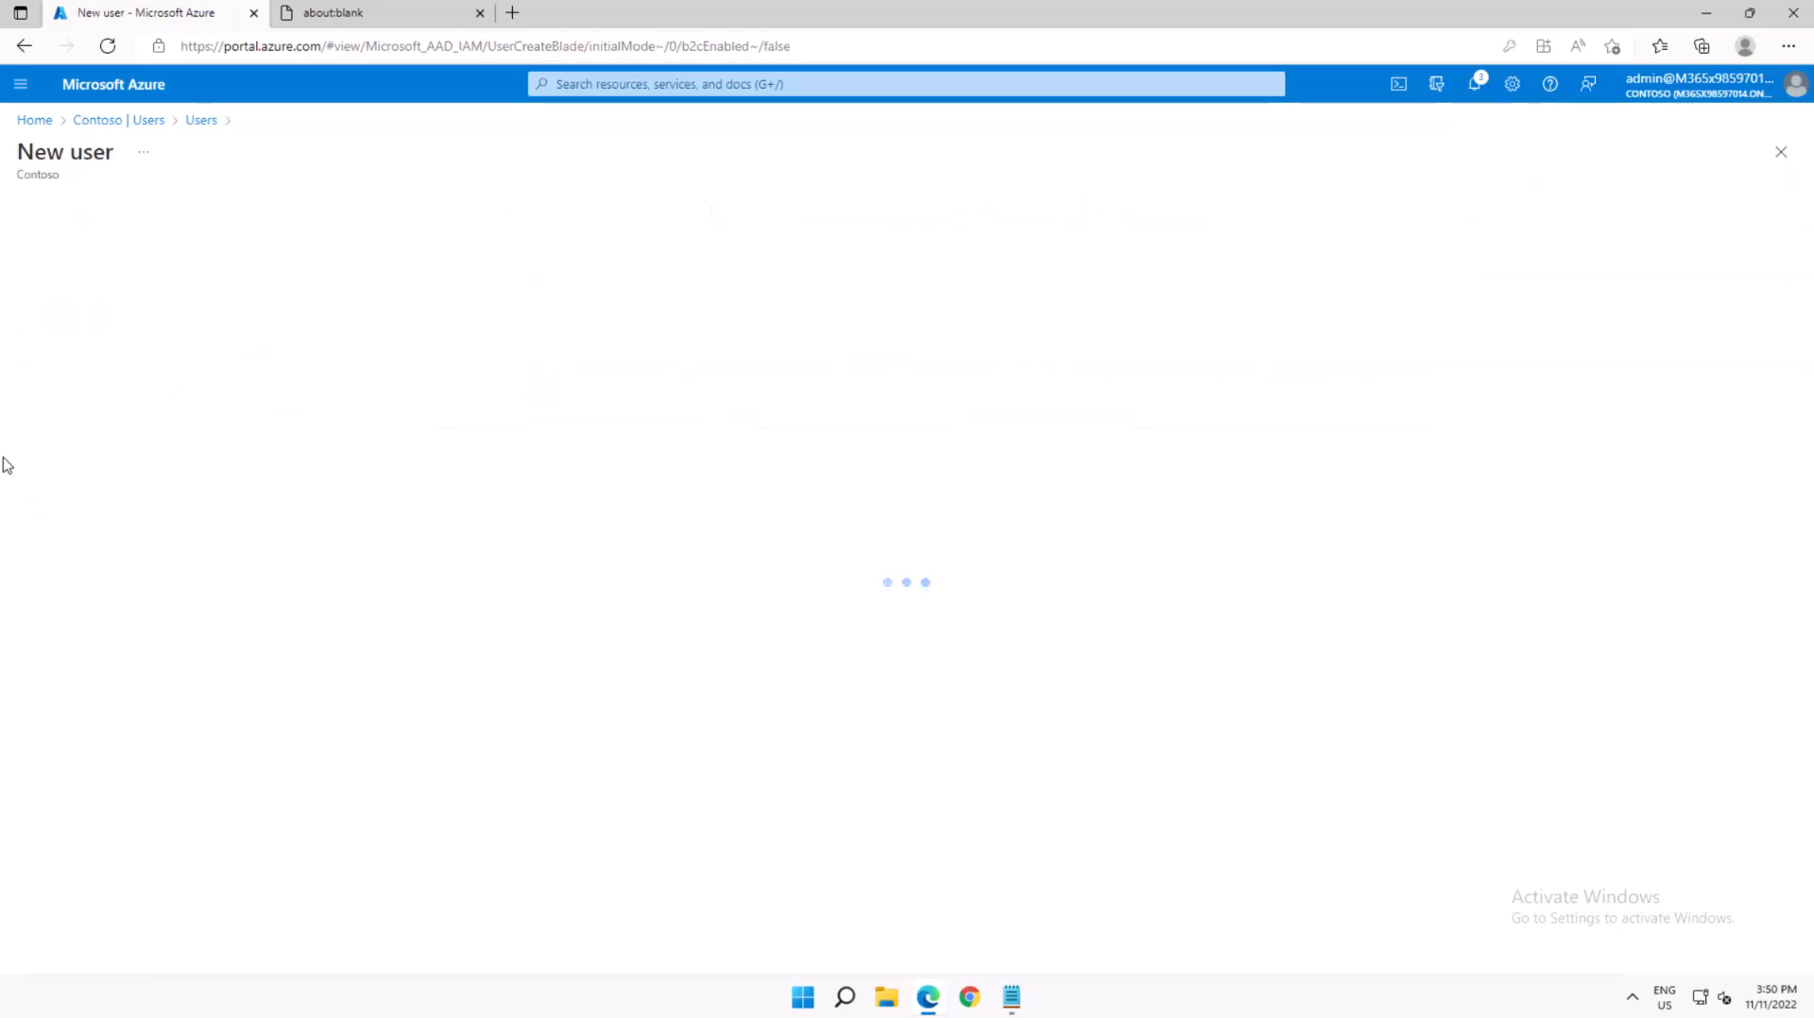
{"action": "left_click", "coordinate": [345, 579]}
{"action": "type", "text": "aad"}
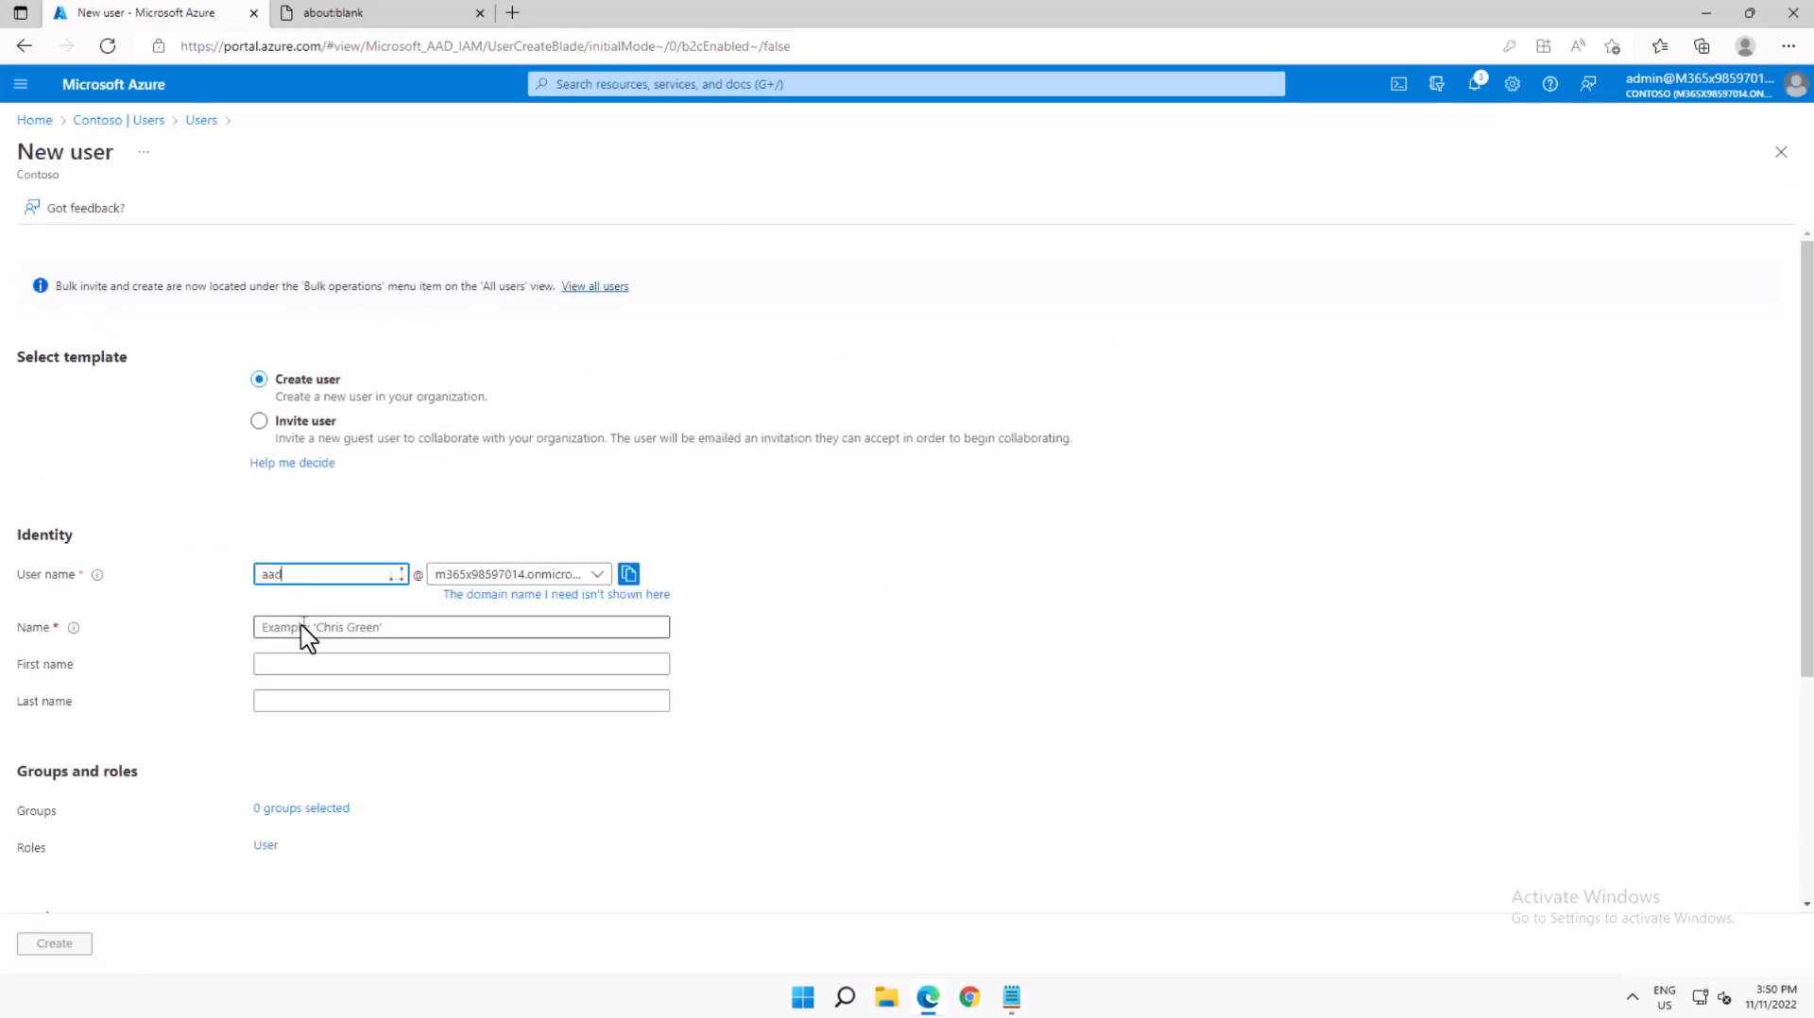
{"action": "type", "text": "us"}
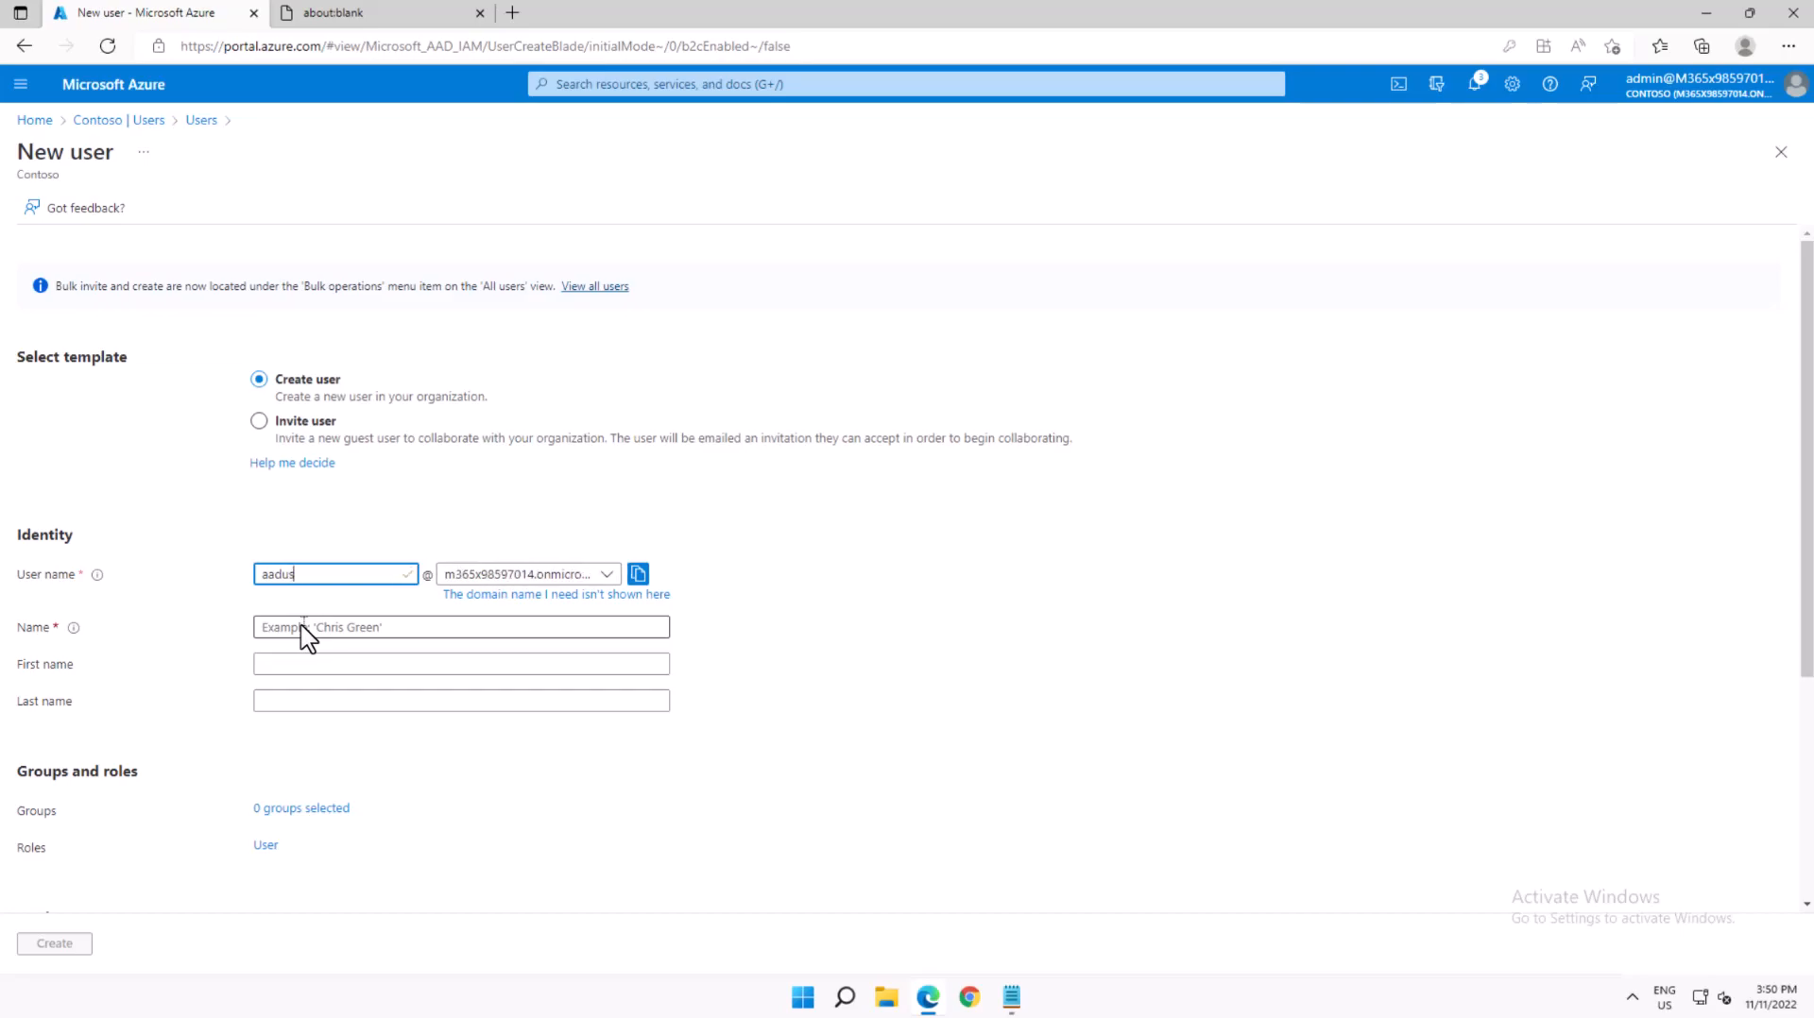
{"action": "type", "text": "er2"}
Step: Reveal aaduser2's generated password and record it in Notepad
{"action": "left_click", "coordinate": [302, 625]}
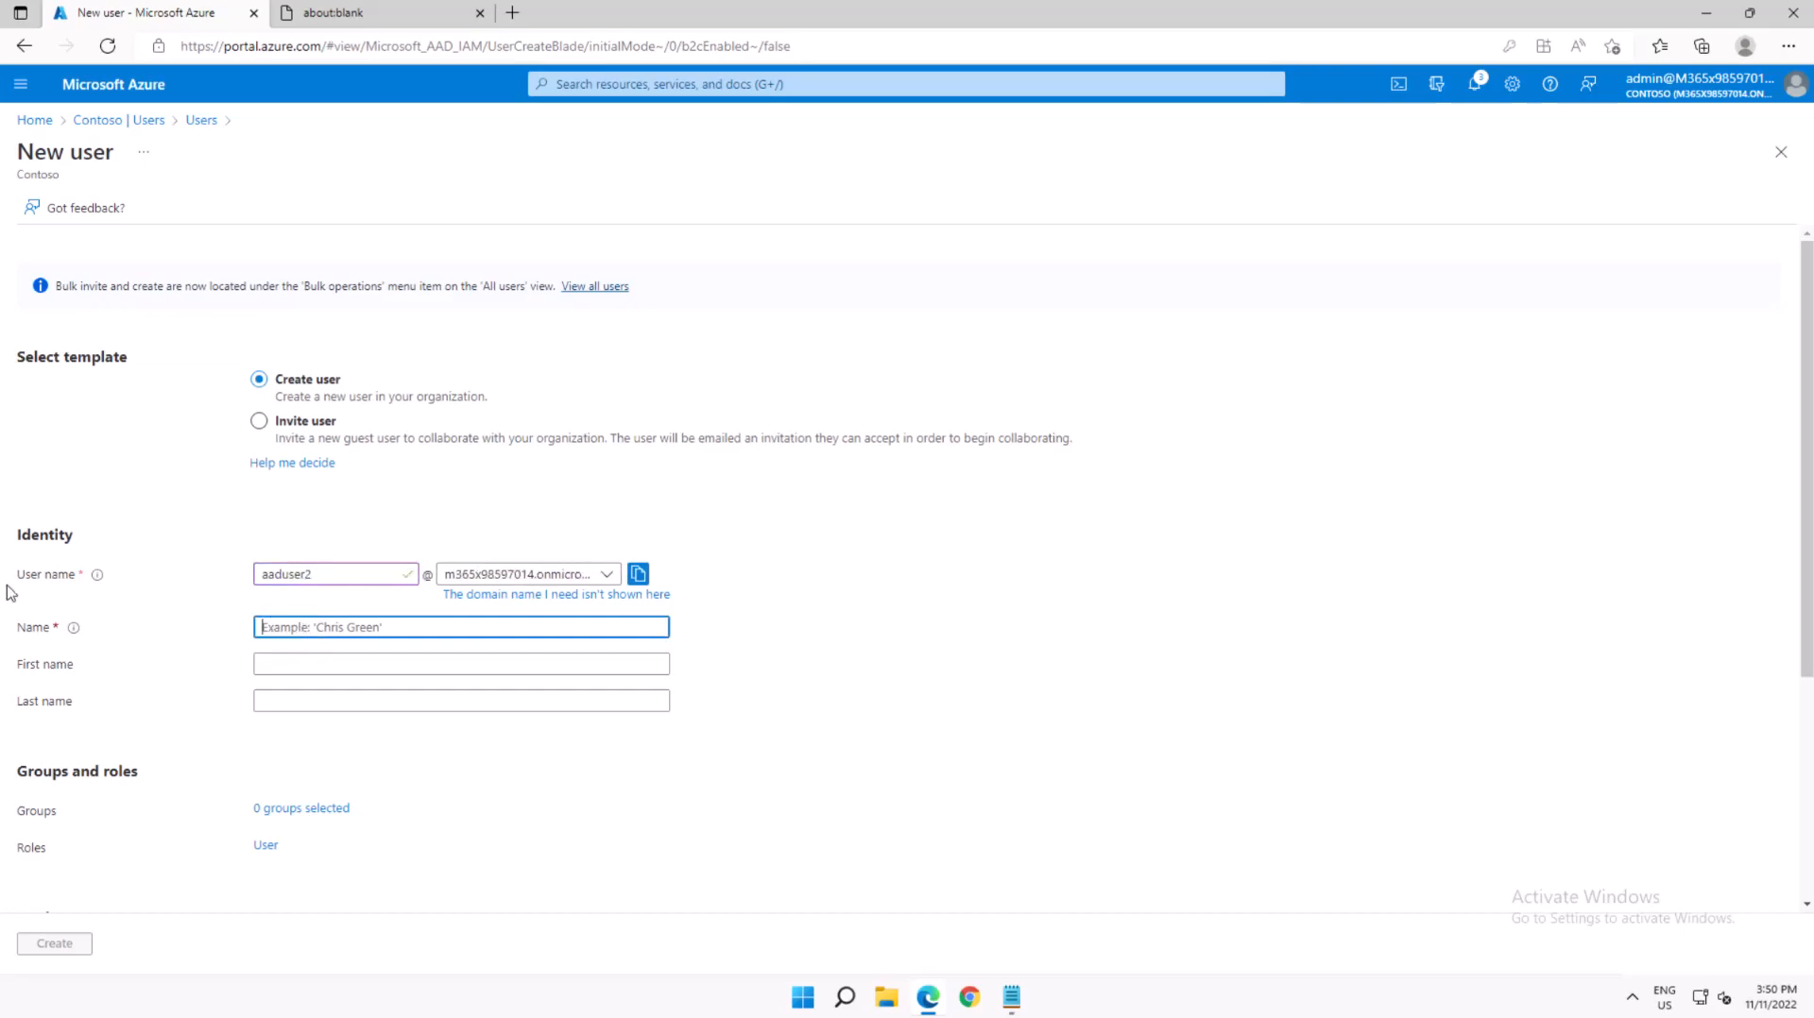
{"action": "type", "text": "aaduser2"}
{"action": "scroll", "coordinate": [539, 717], "scroll_direction": "down", "scroll_amount": 5}
{"action": "left_click", "coordinate": [325, 480]}
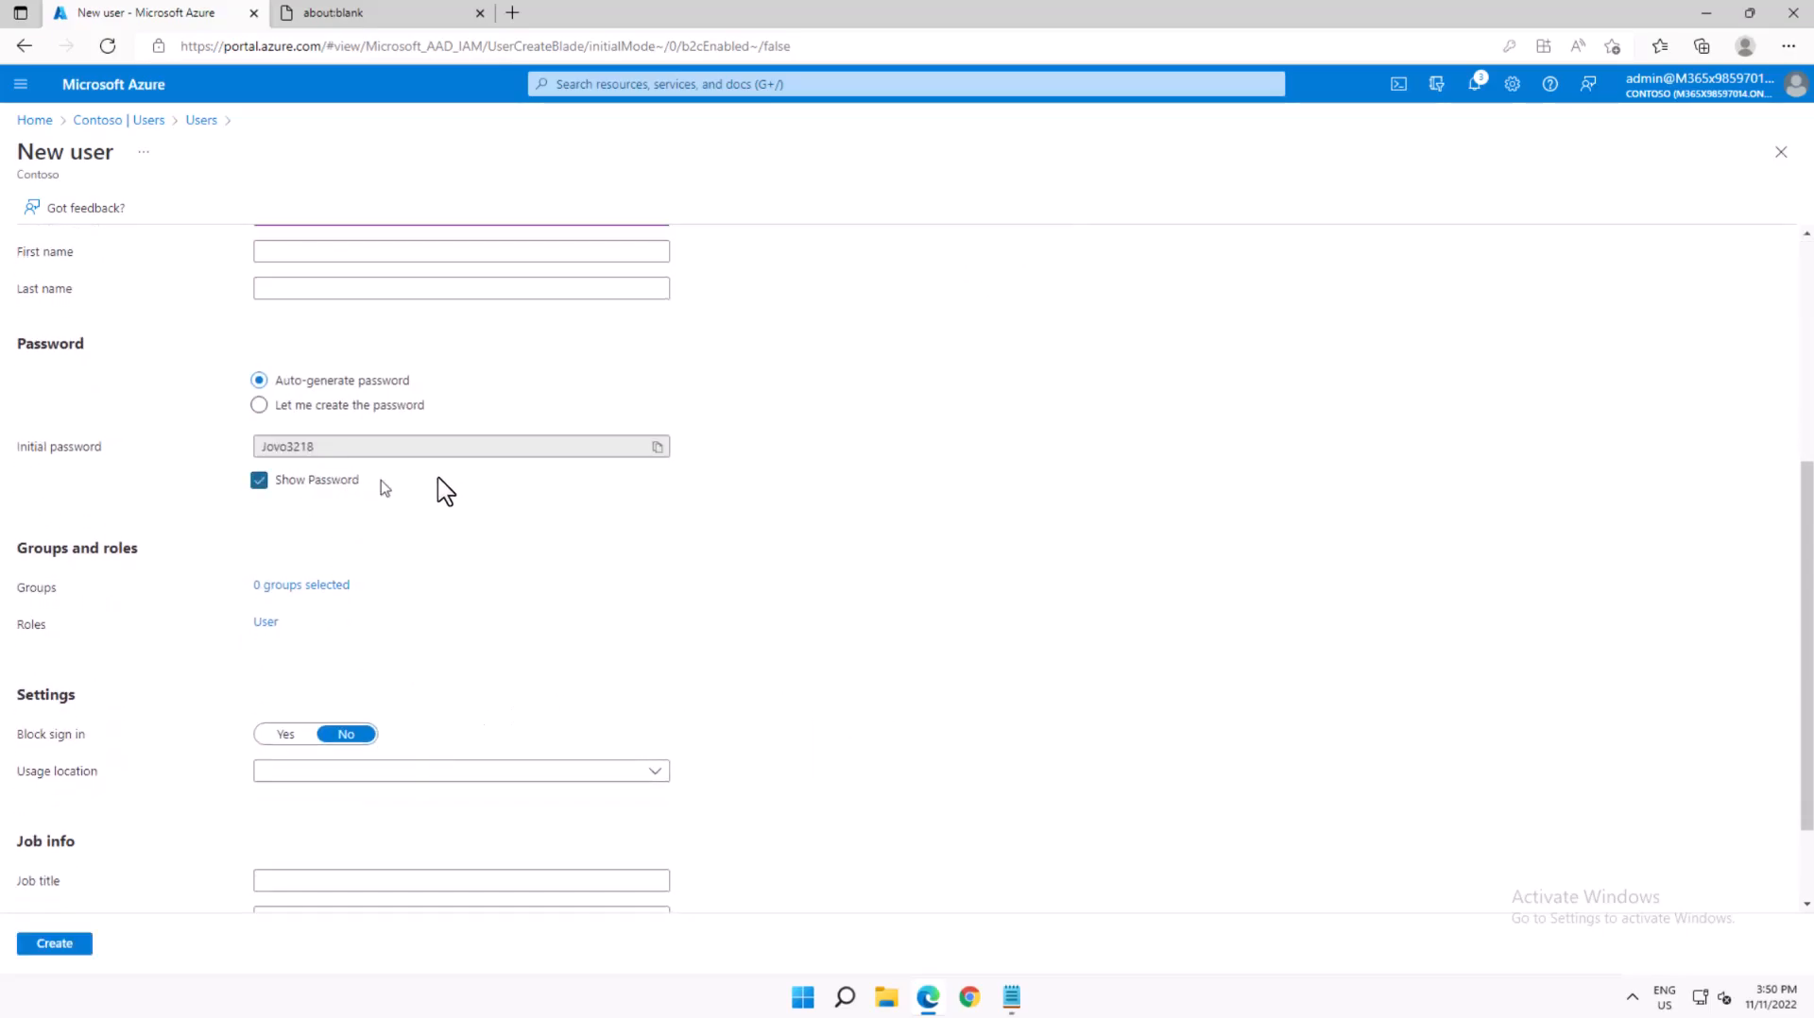
{"action": "left_click", "coordinate": [657, 447]}
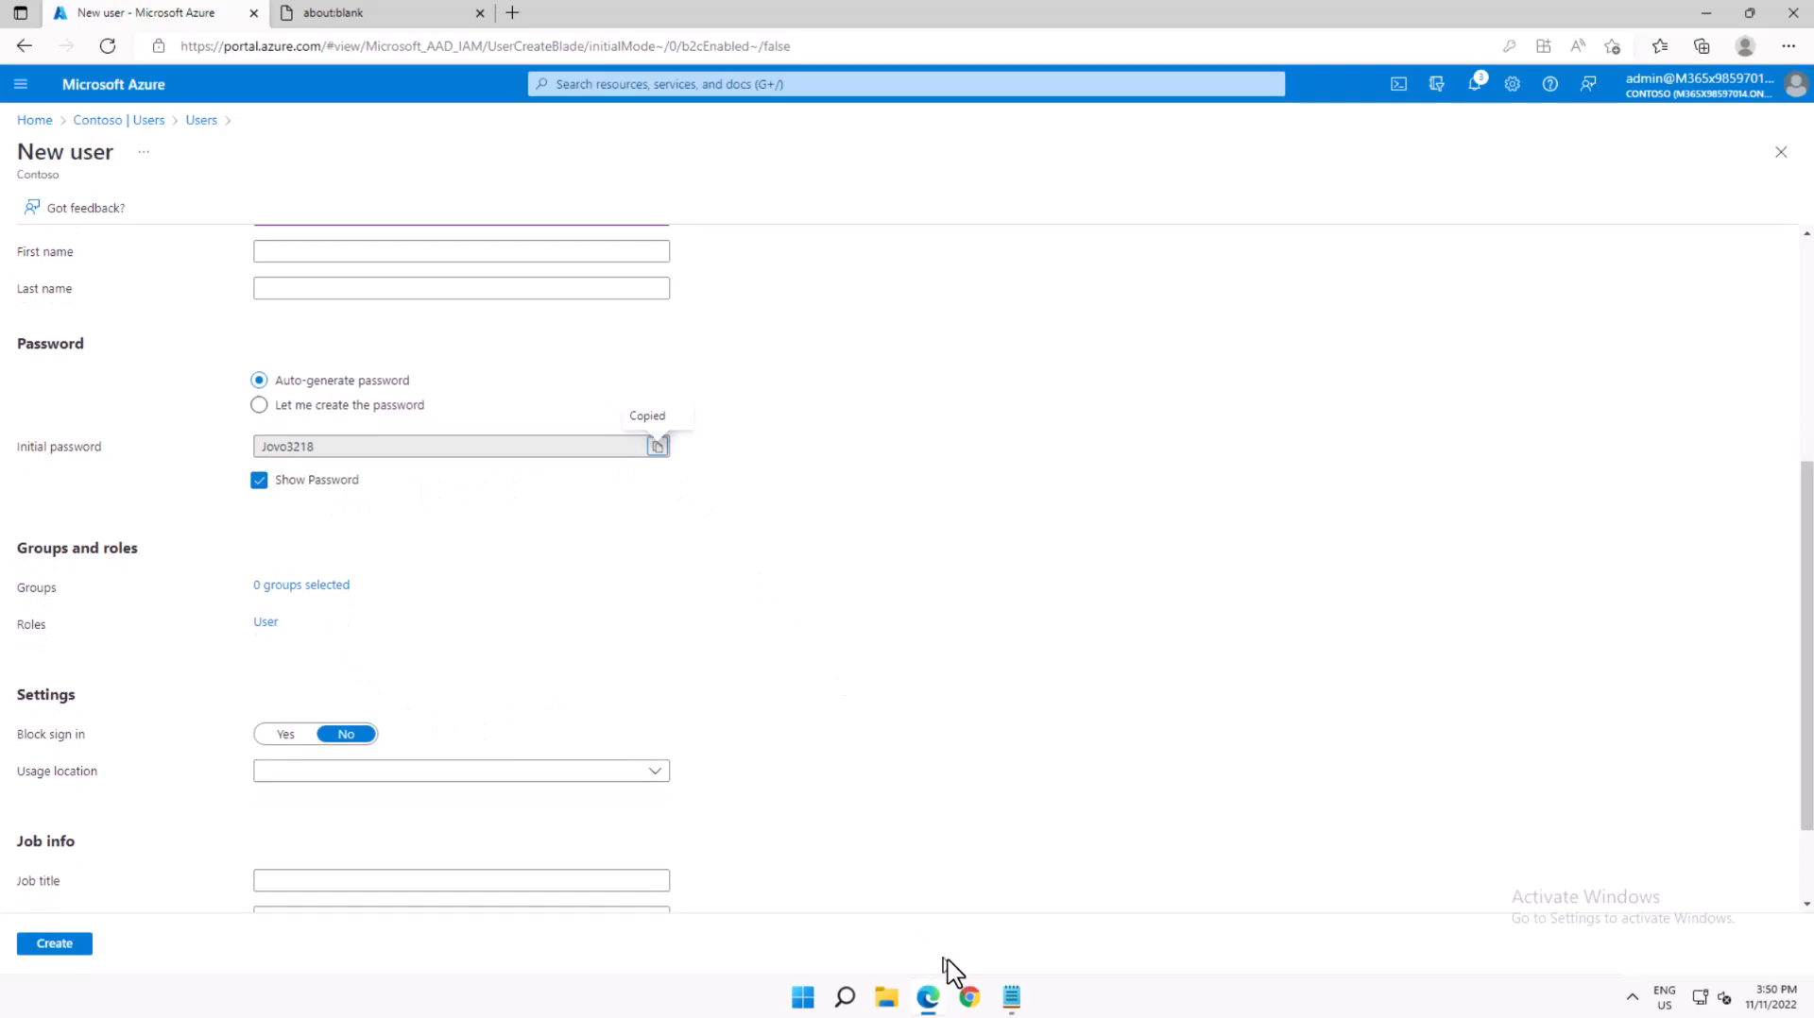
{"action": "left_click", "coordinate": [1010, 997]}
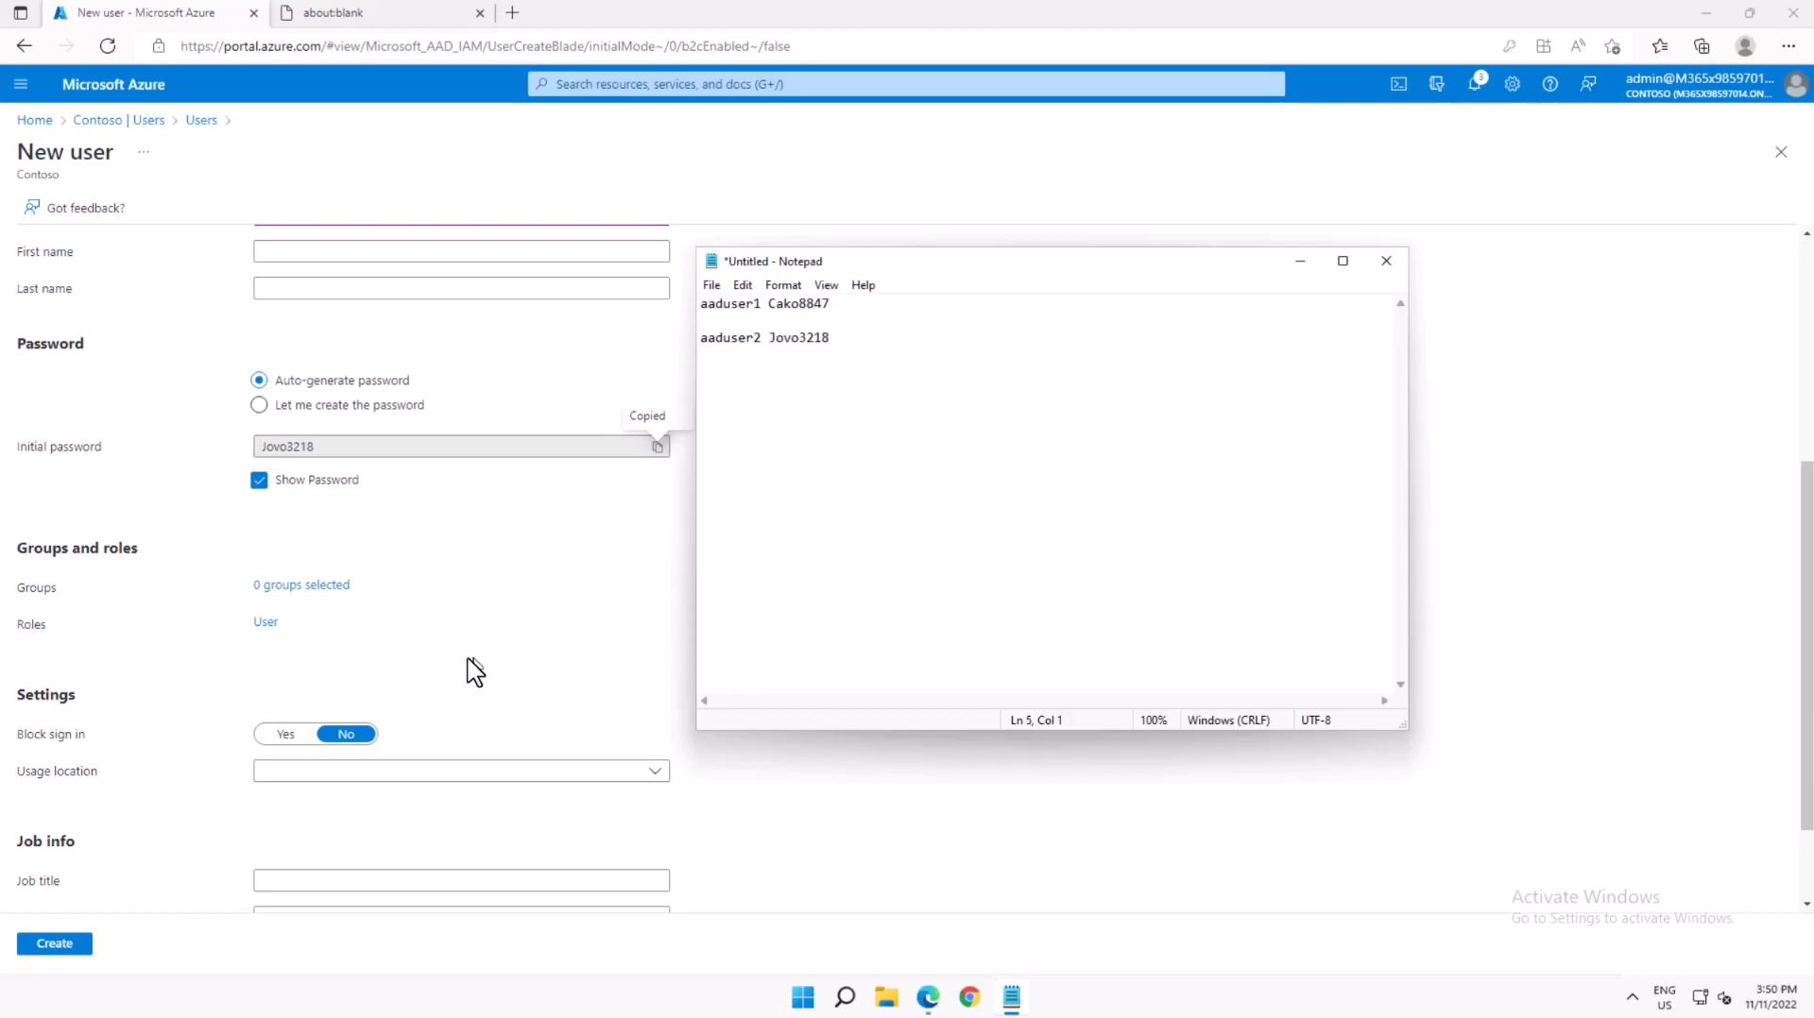
{"action": "left_click", "coordinate": [480, 768]}
Step: Set usage location to United States and create aaduser2
{"action": "left_click", "coordinate": [472, 770]}
{"action": "type", "text": "unit"}
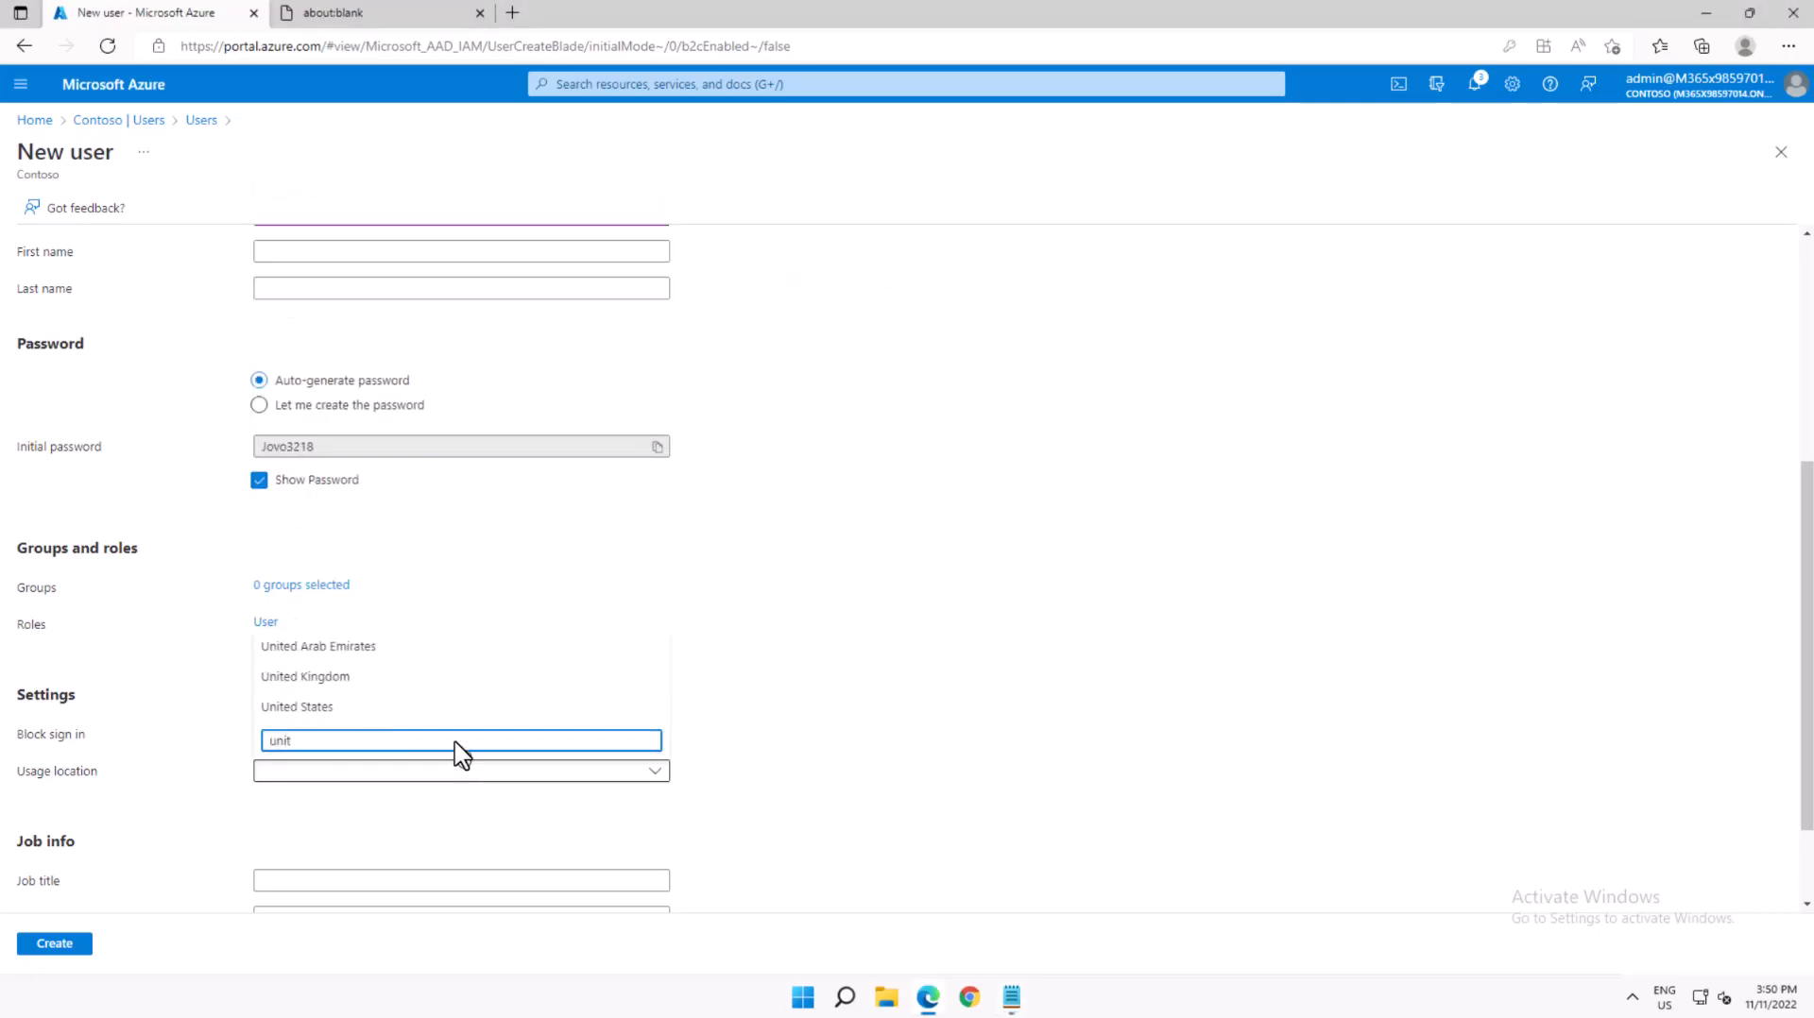
{"action": "left_click", "coordinate": [406, 707]}
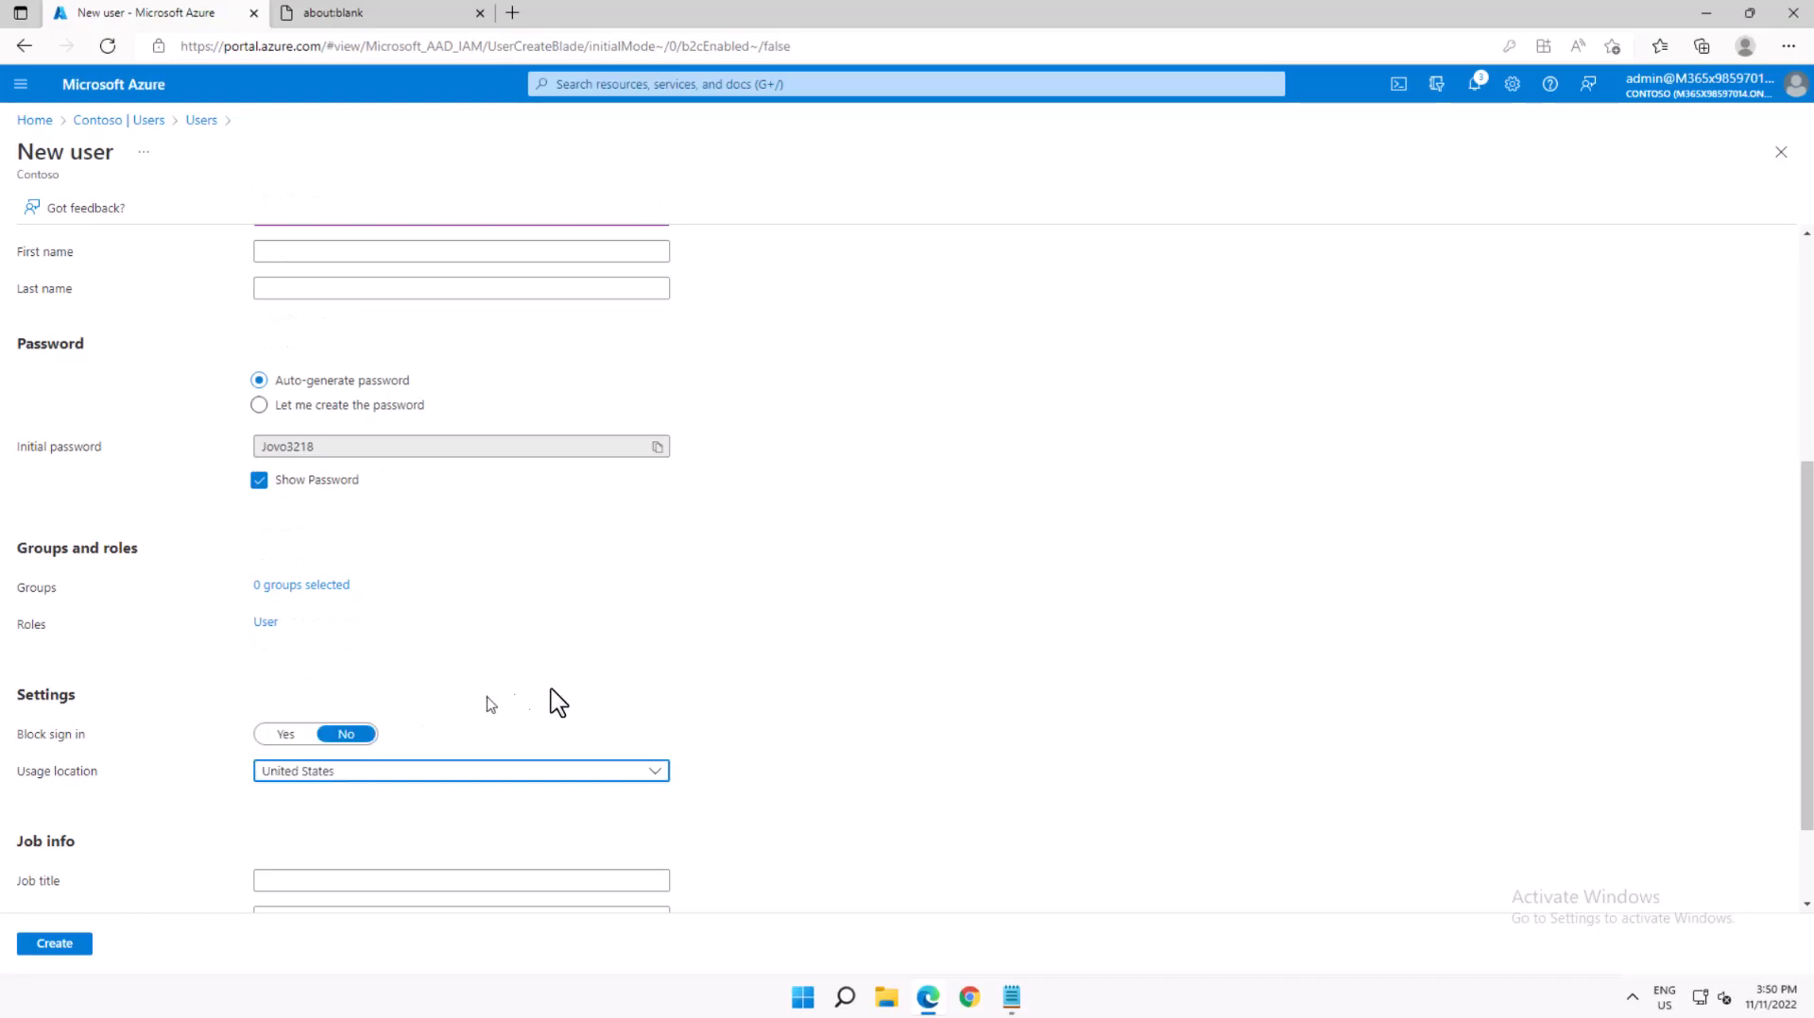
{"action": "scroll", "coordinate": [817, 628], "scroll_direction": "down", "scroll_amount": 2}
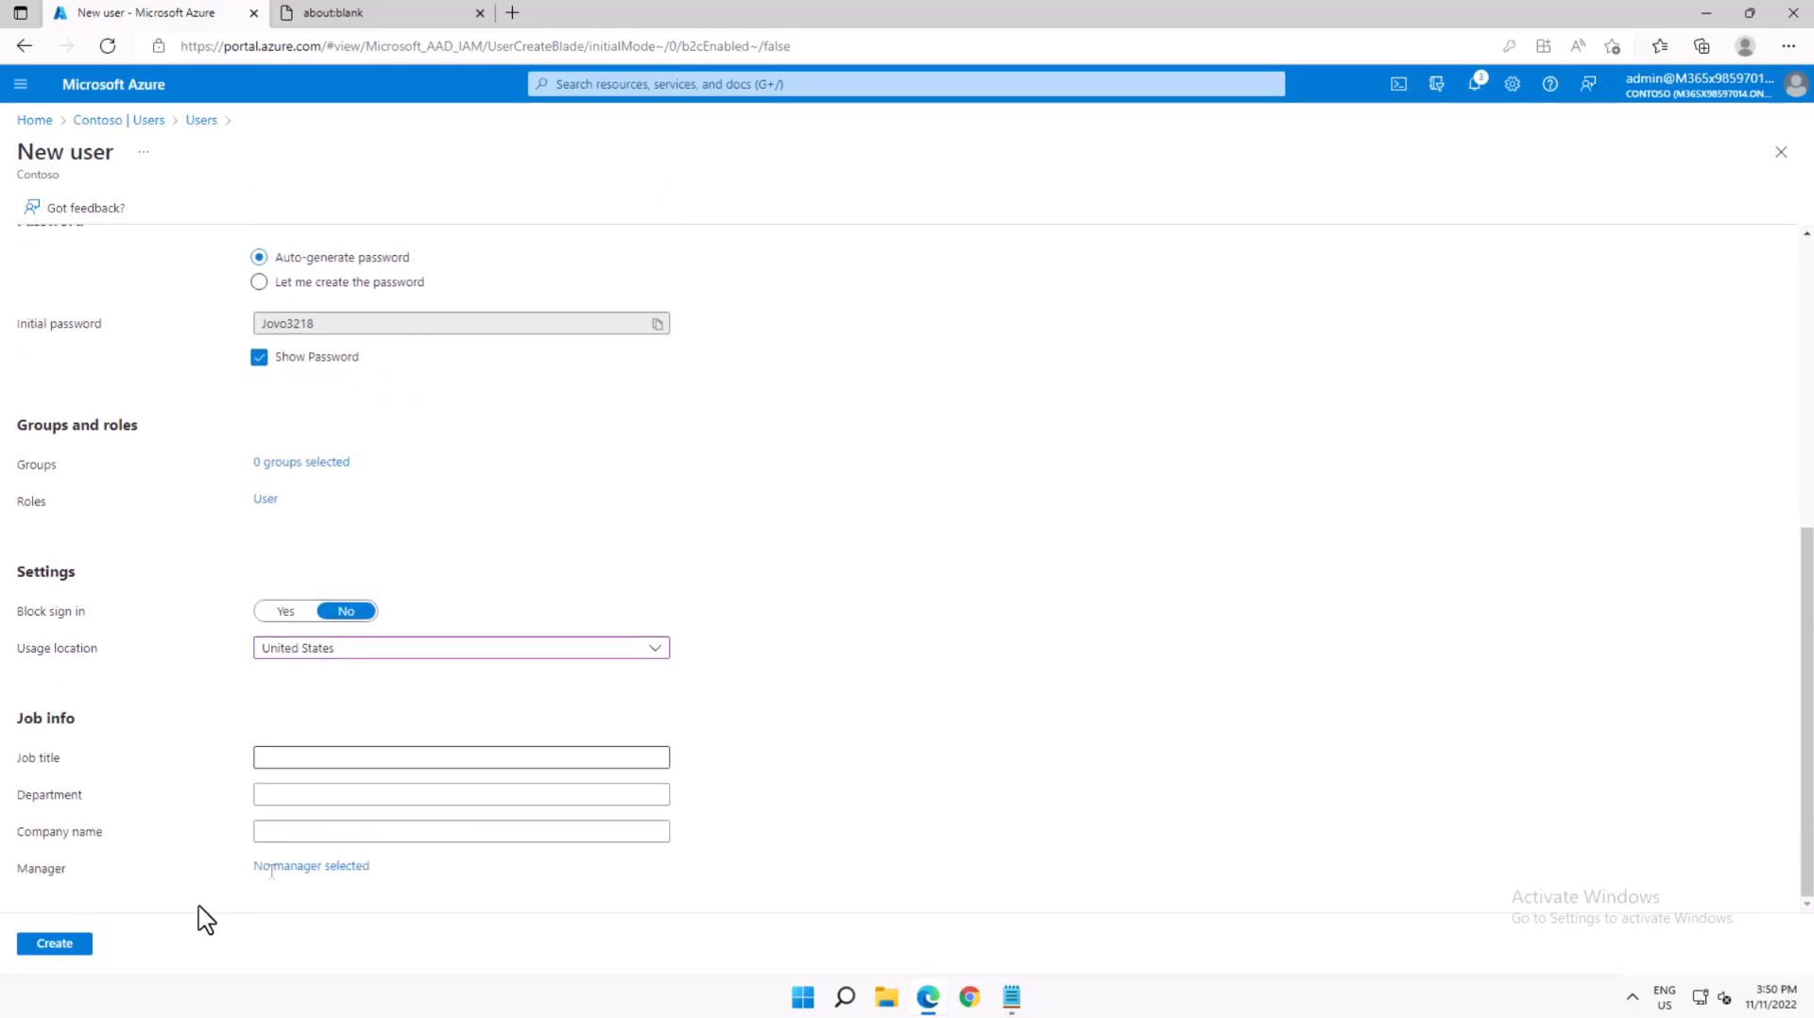
{"action": "left_click", "coordinate": [59, 943]}
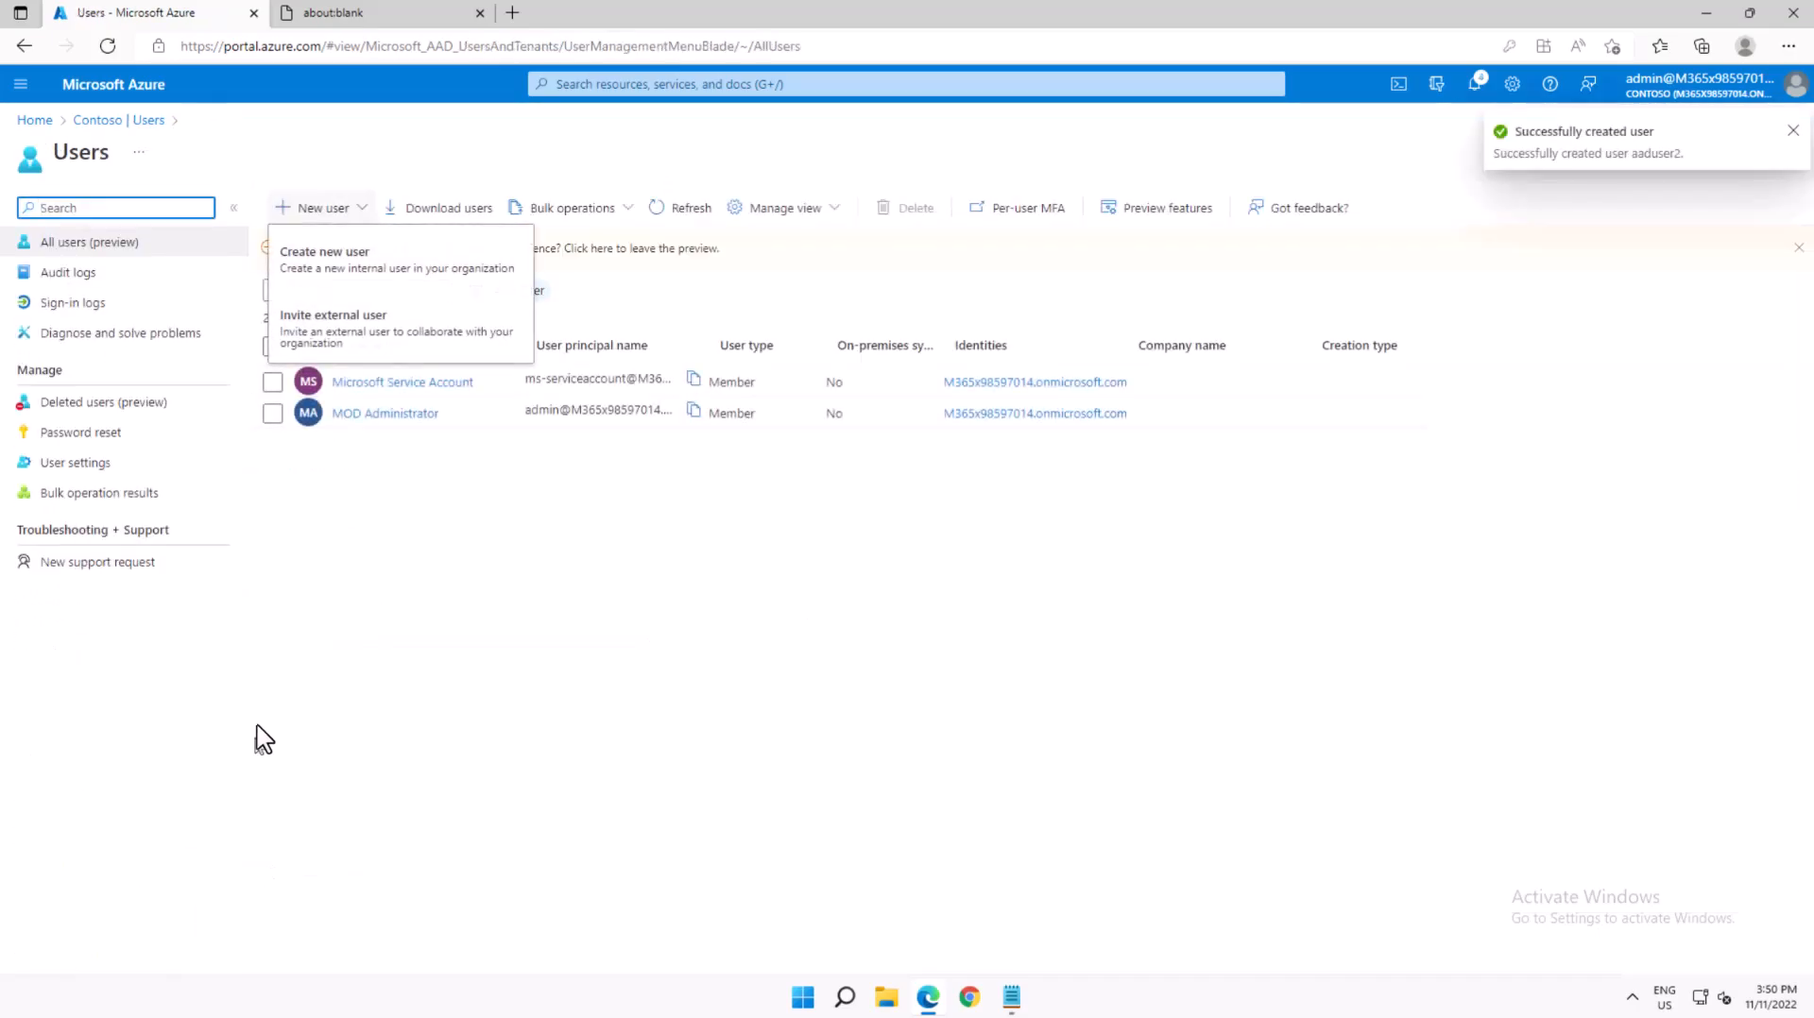
Step: Start a new user with aaduser3 as both user name and name
{"action": "left_click", "coordinate": [350, 214]}
{"action": "left_click", "coordinate": [371, 263]}
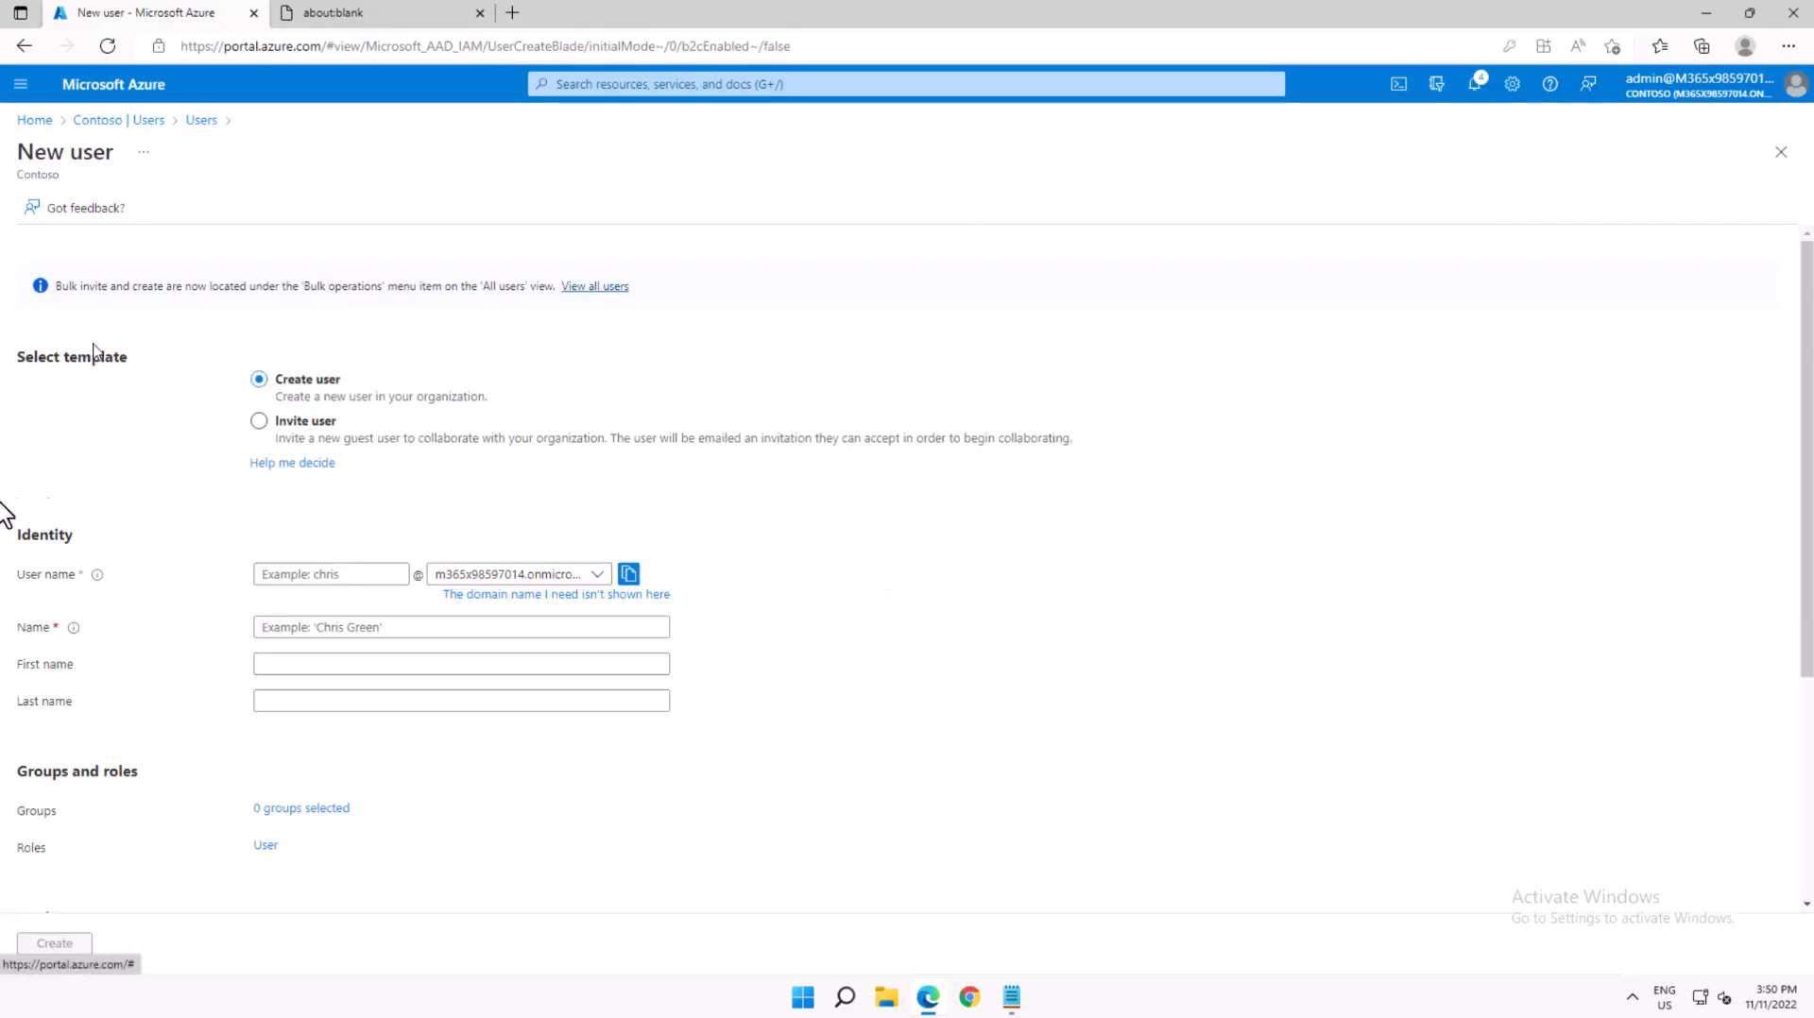
{"action": "left_click", "coordinate": [330, 579]}
{"action": "type", "text": "aaduser3"}
{"action": "left_click", "coordinate": [325, 631]}
{"action": "type", "text": "aaduser3"}
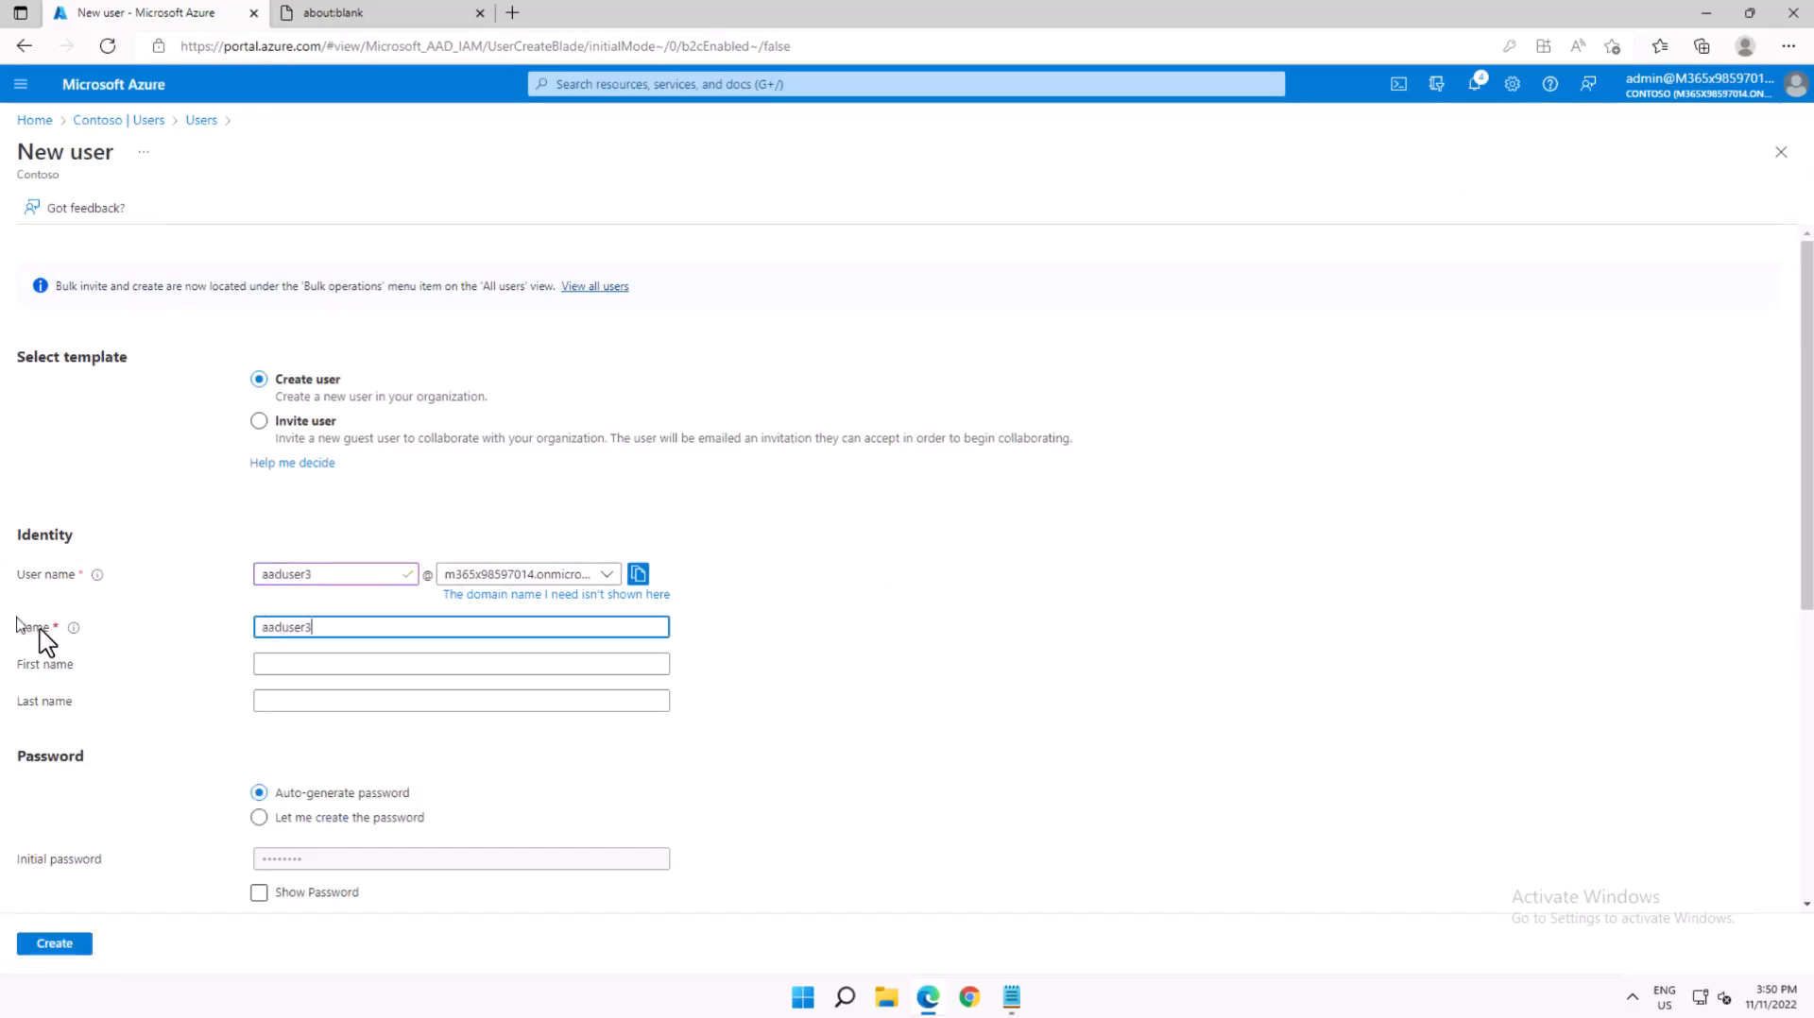
Step: Copy aaduser3's generated password into the Notepad notes
{"action": "scroll", "coordinate": [442, 818], "scroll_direction": "down", "scroll_amount": 2}
{"action": "left_click", "coordinate": [315, 689]}
{"action": "left_click", "coordinate": [657, 653]}
{"action": "left_click", "coordinate": [1012, 995]}
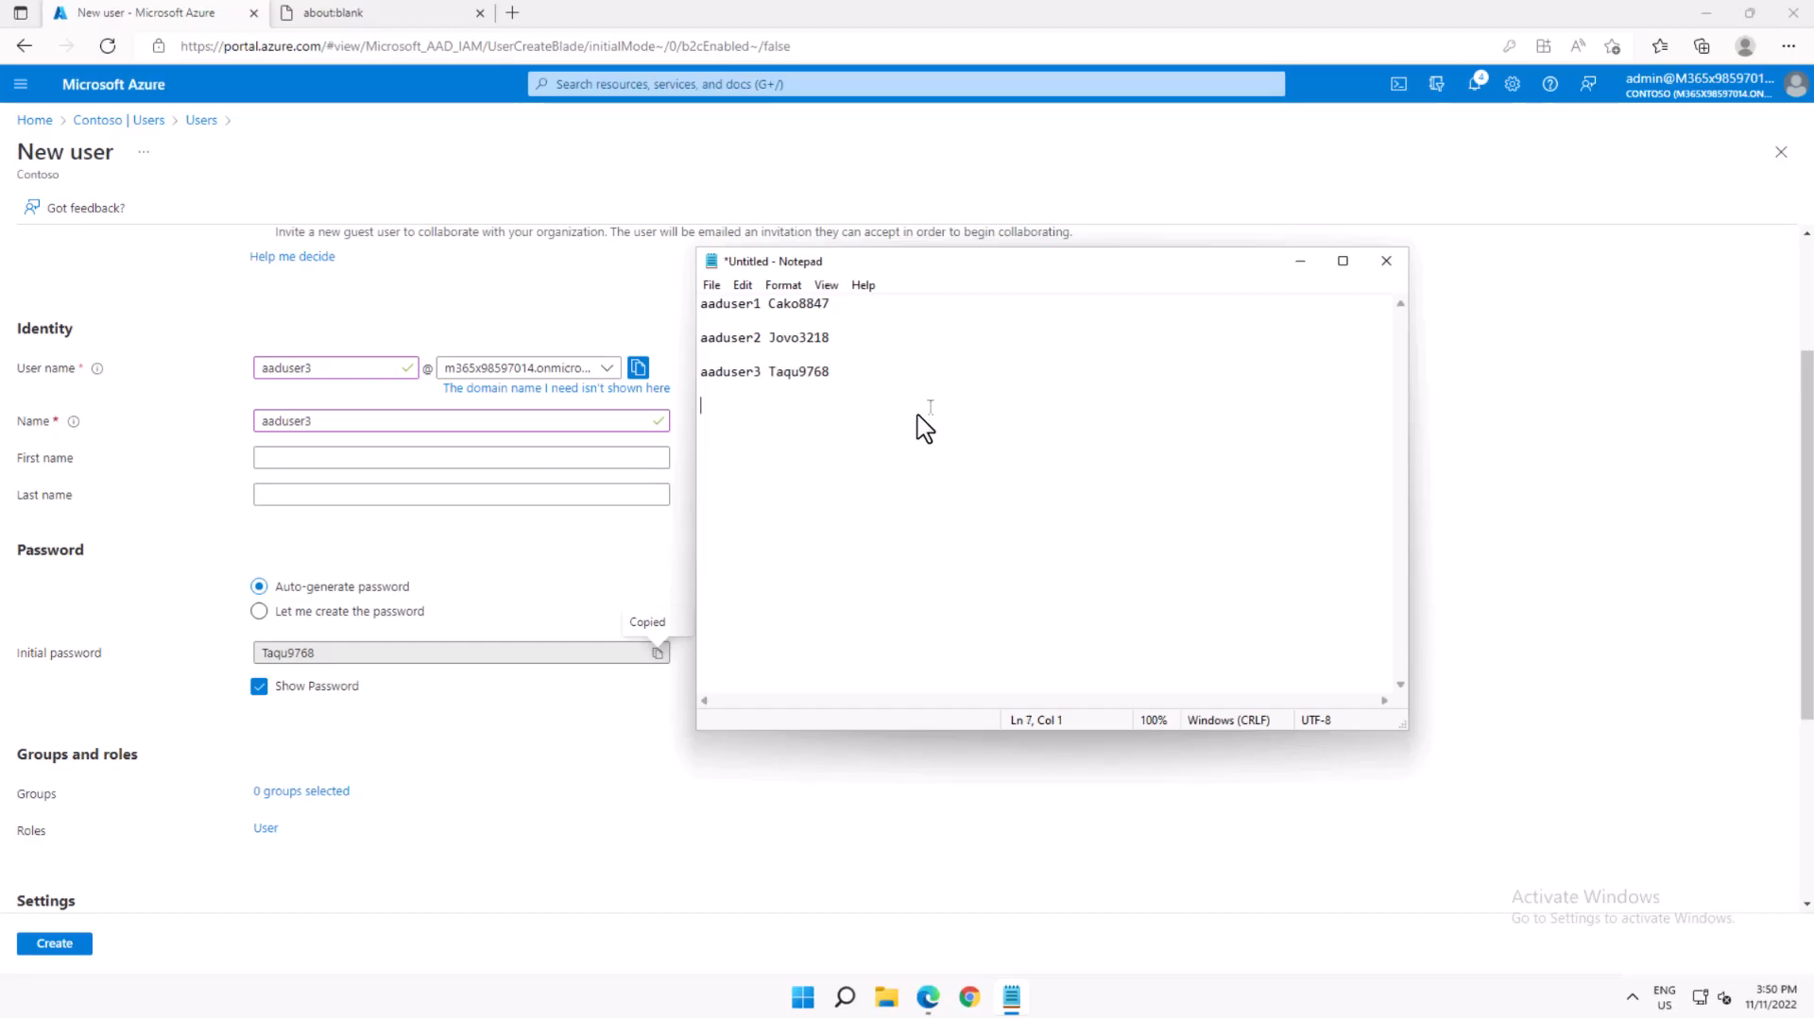
{"action": "left_click", "coordinate": [718, 770]}
Step: Set usage location to United States and create aaduser3
{"action": "scroll", "coordinate": [445, 803], "scroll_direction": "down", "scroll_amount": 3}
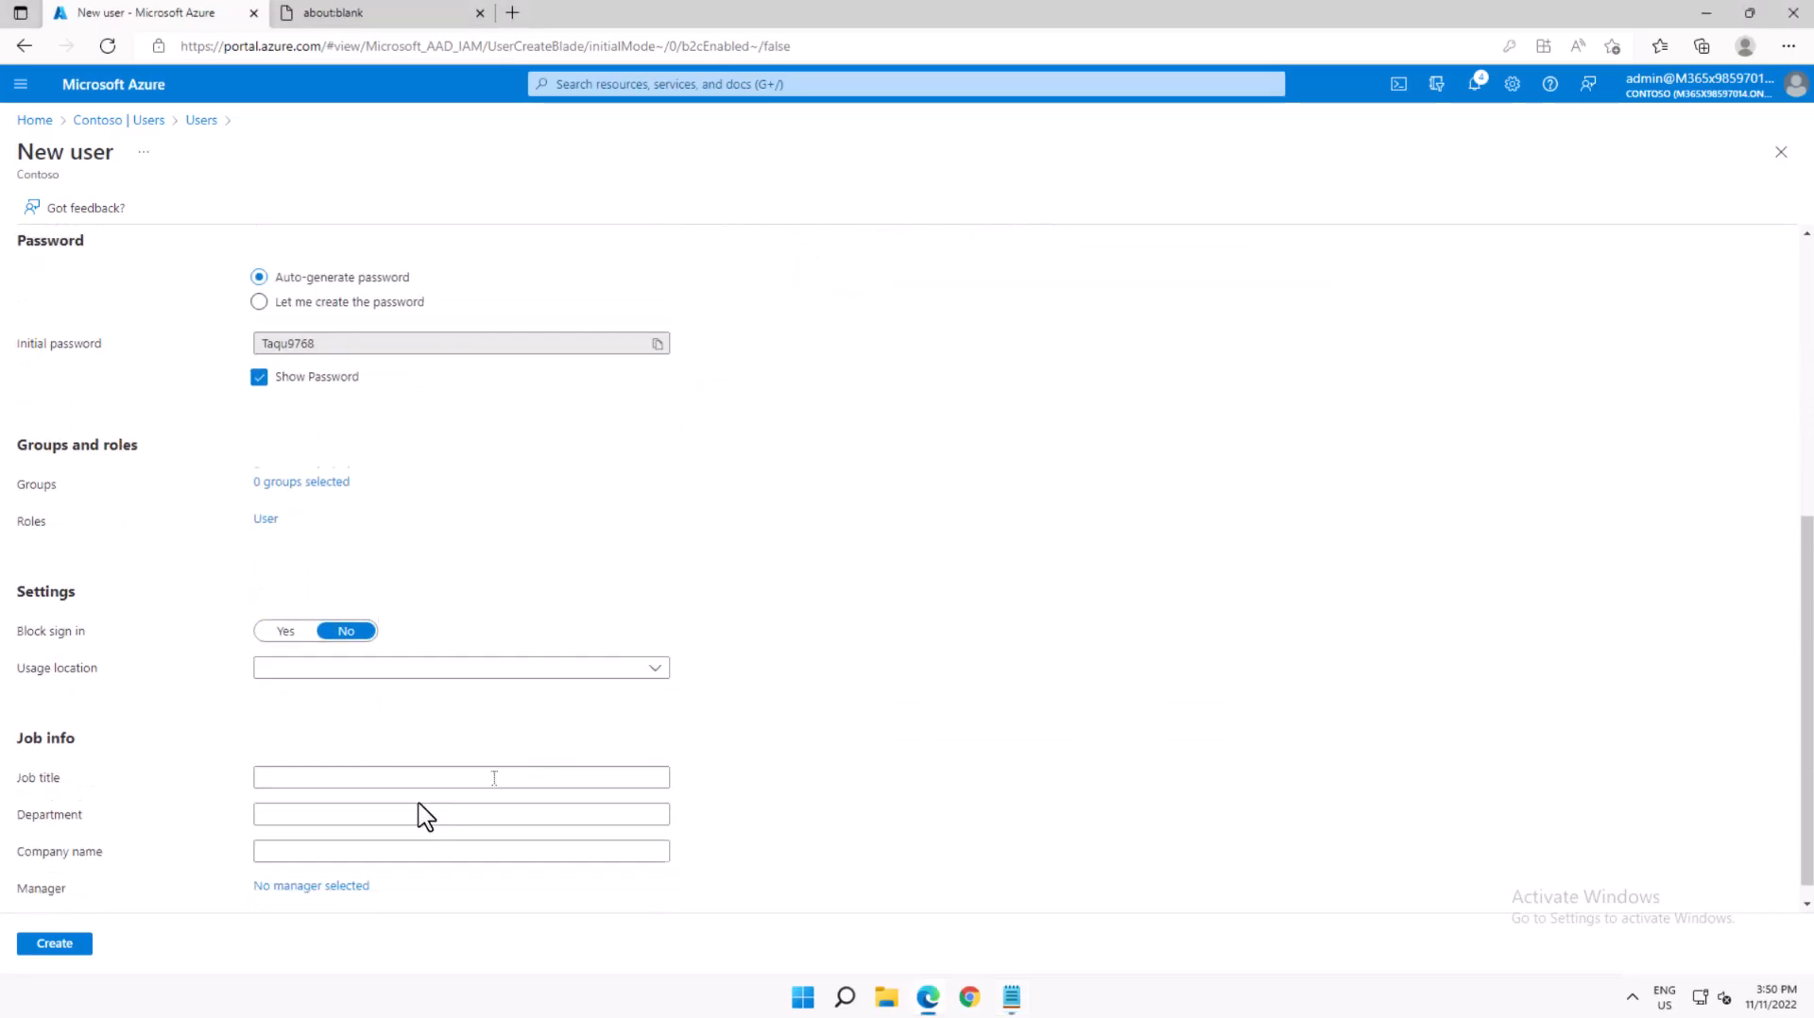
{"action": "left_click", "coordinate": [408, 650]}
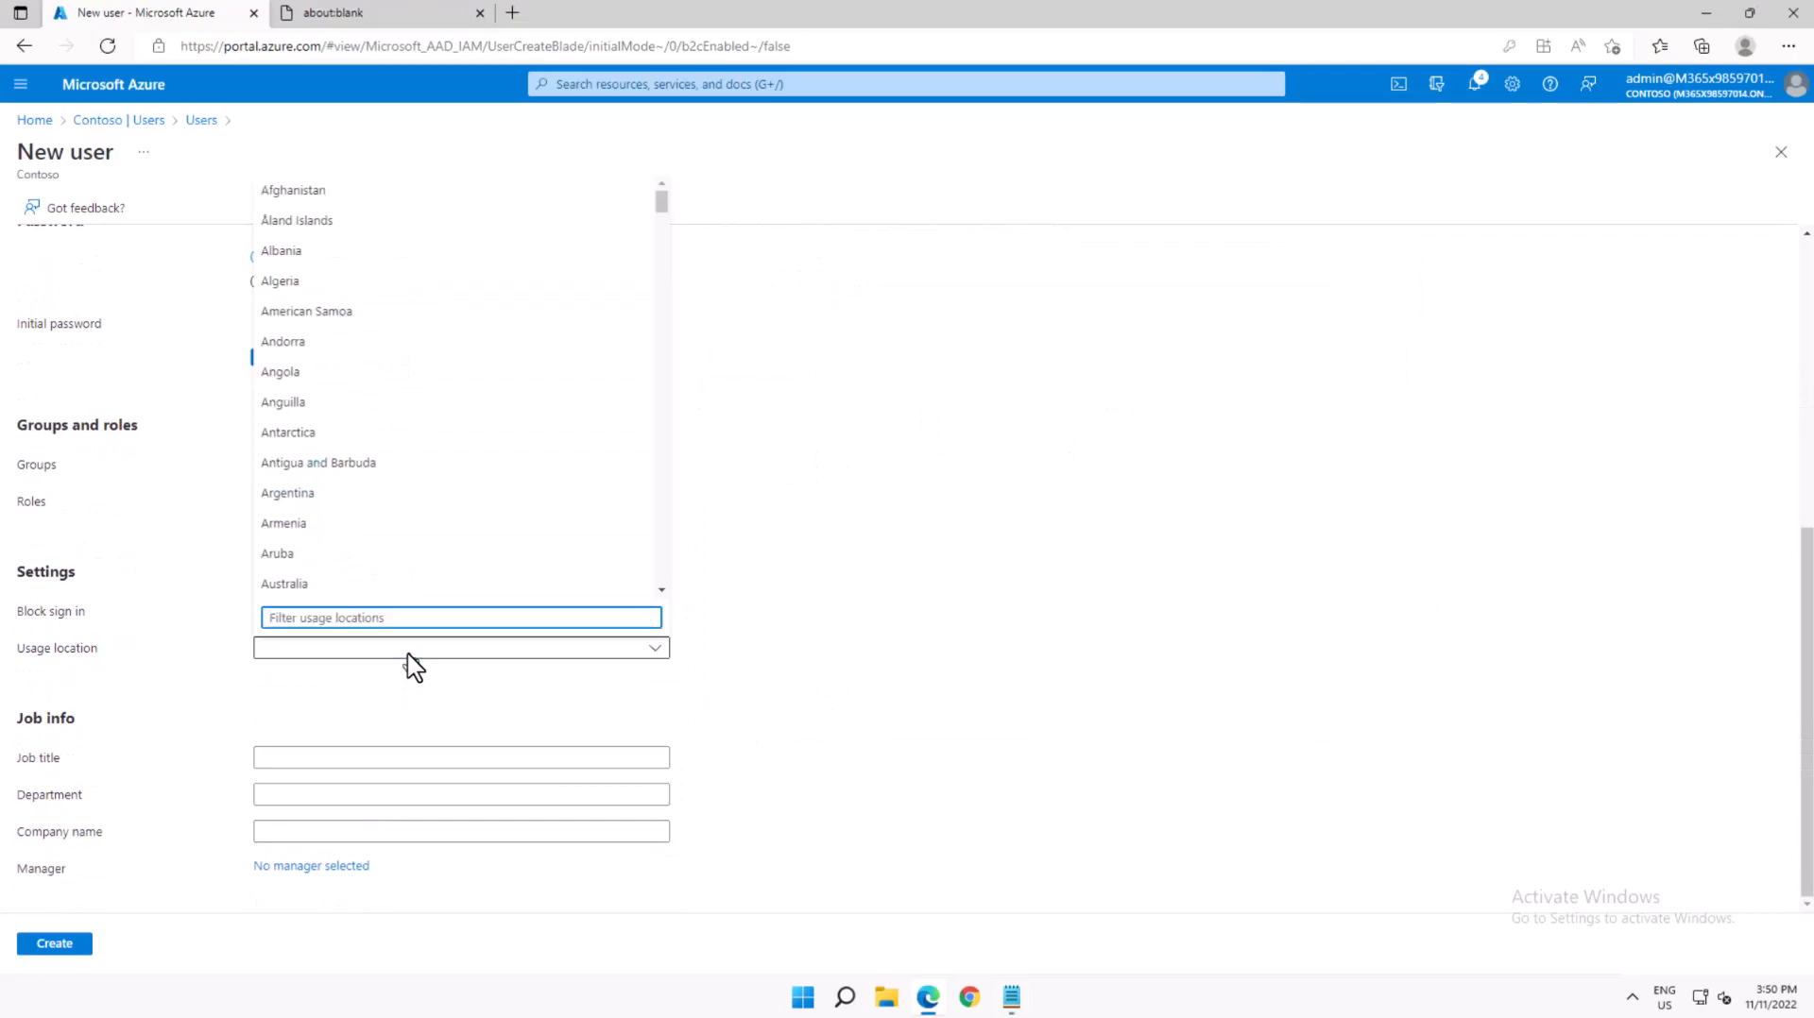
{"action": "type", "text": "unit"}
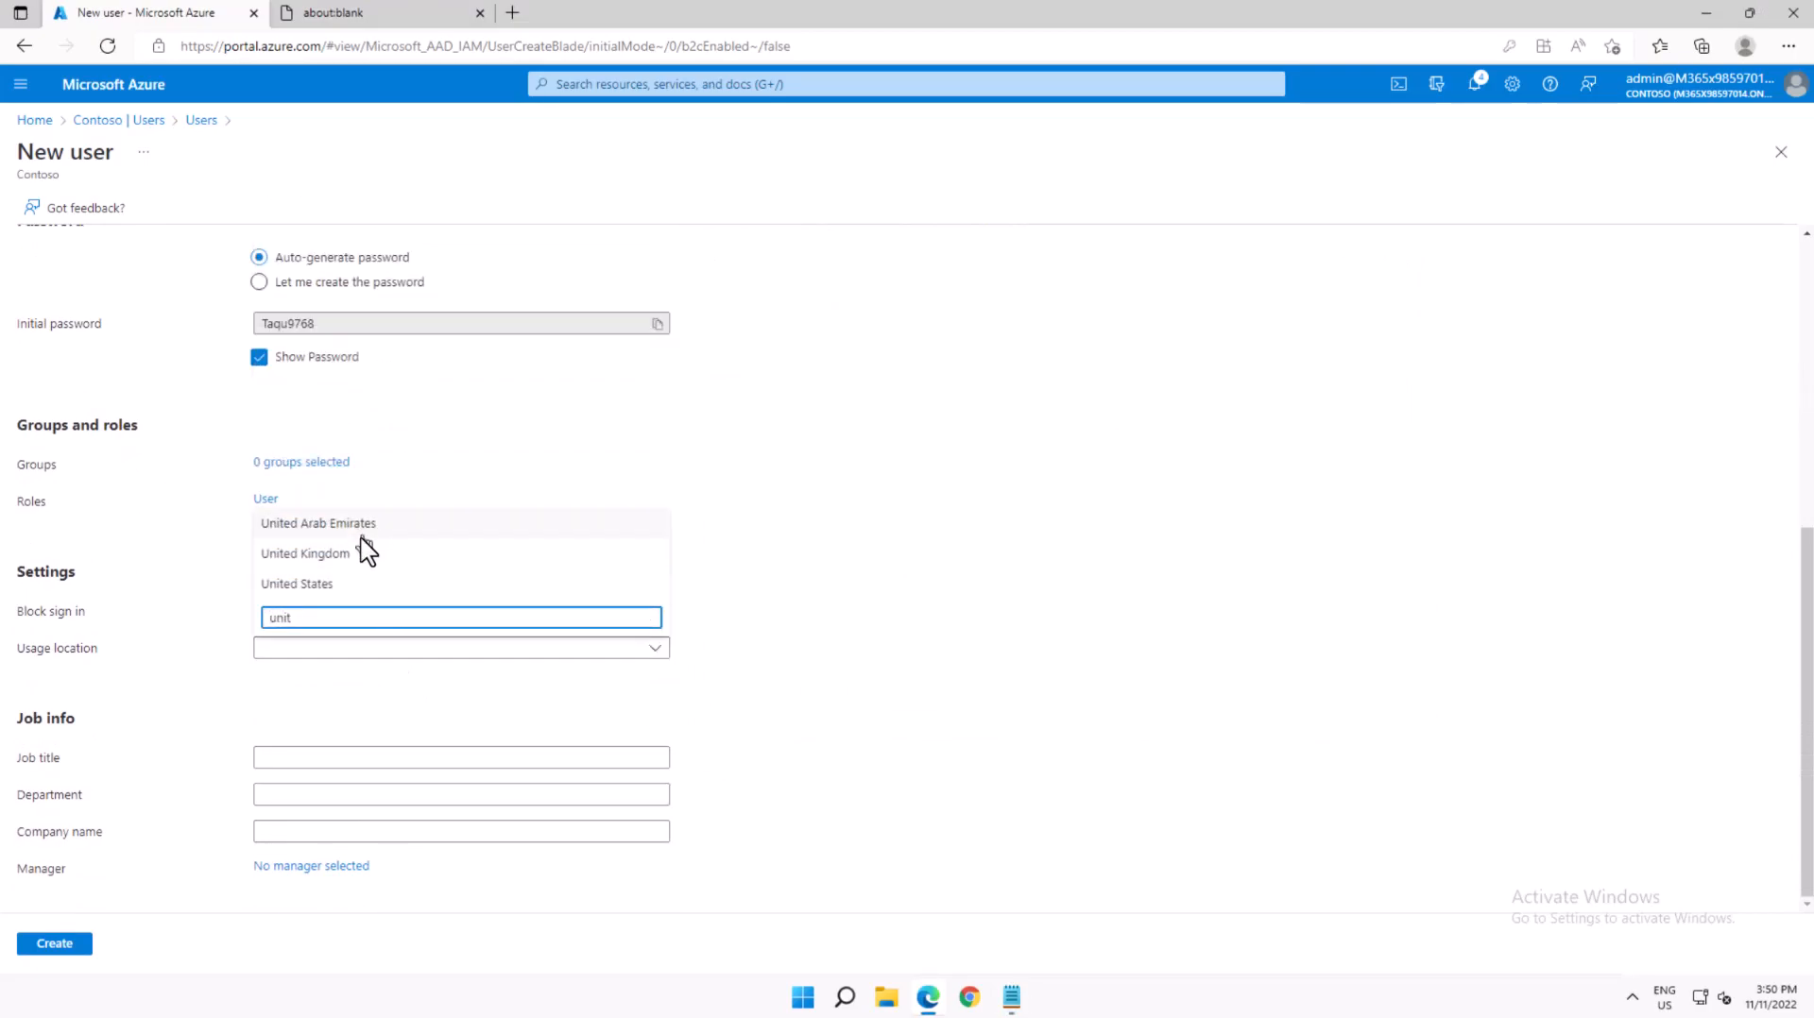
{"action": "left_click", "coordinate": [348, 585]}
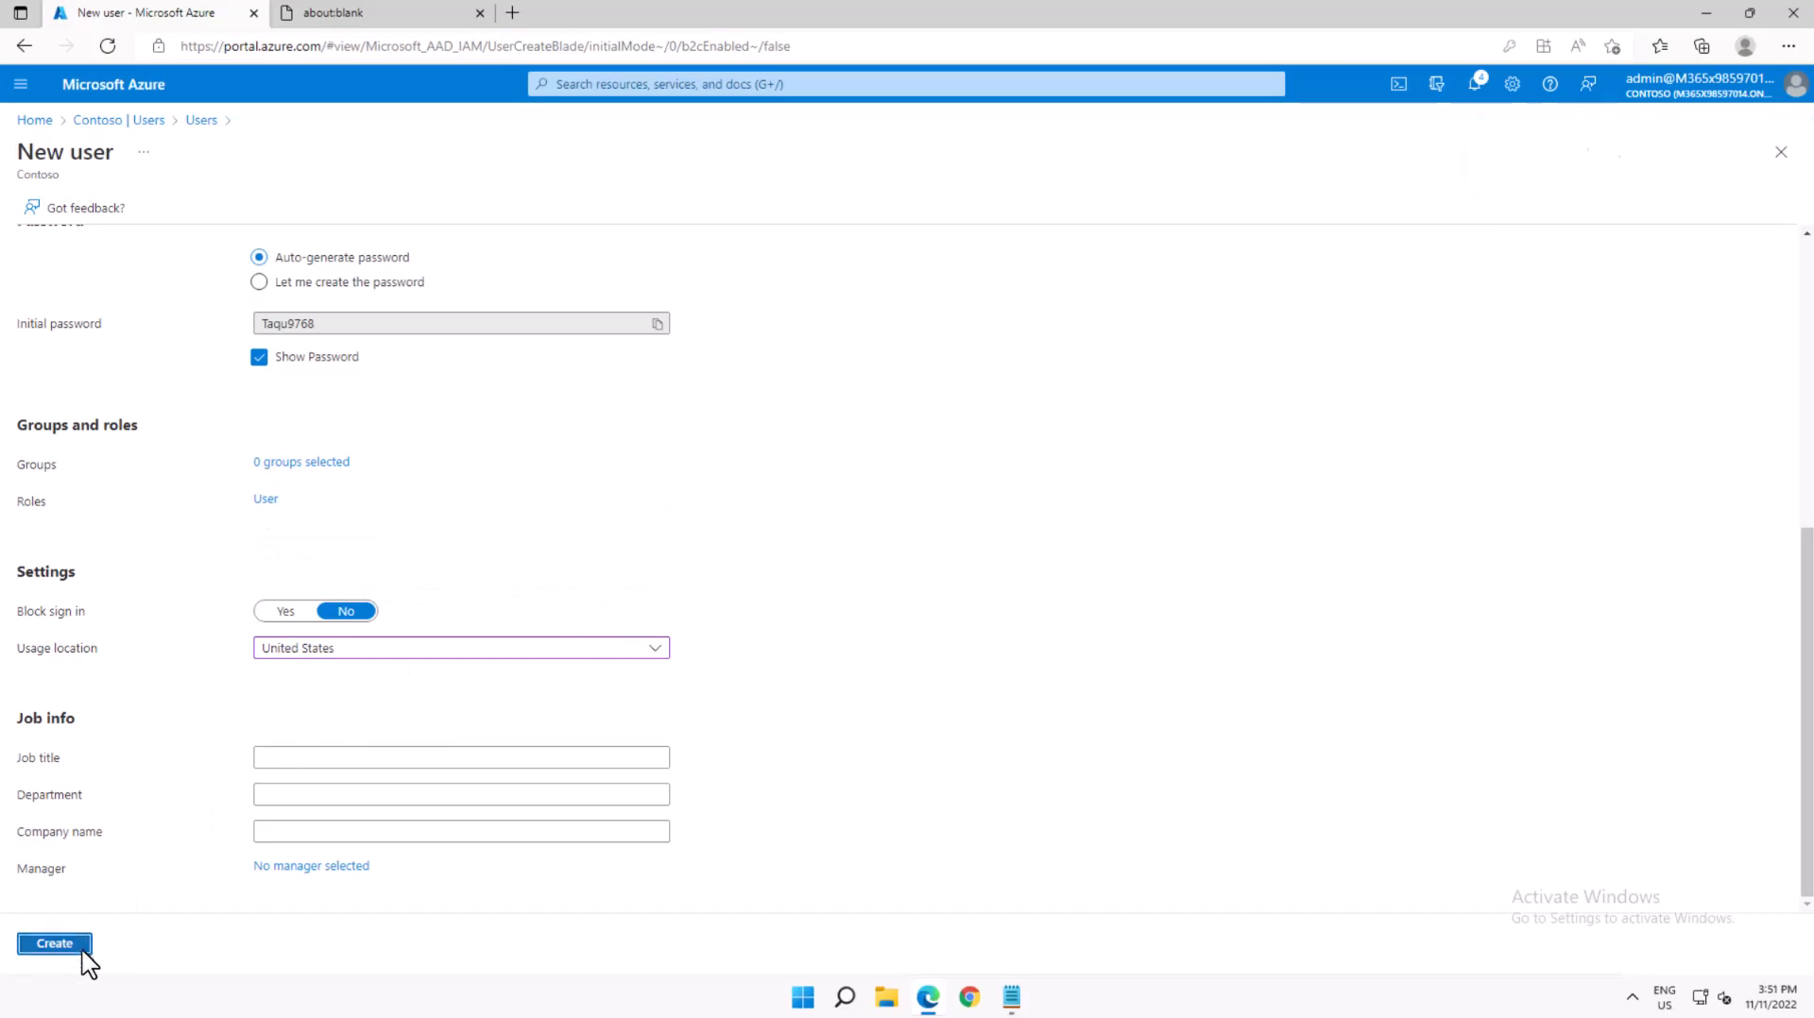
{"action": "left_click", "coordinate": [81, 946]}
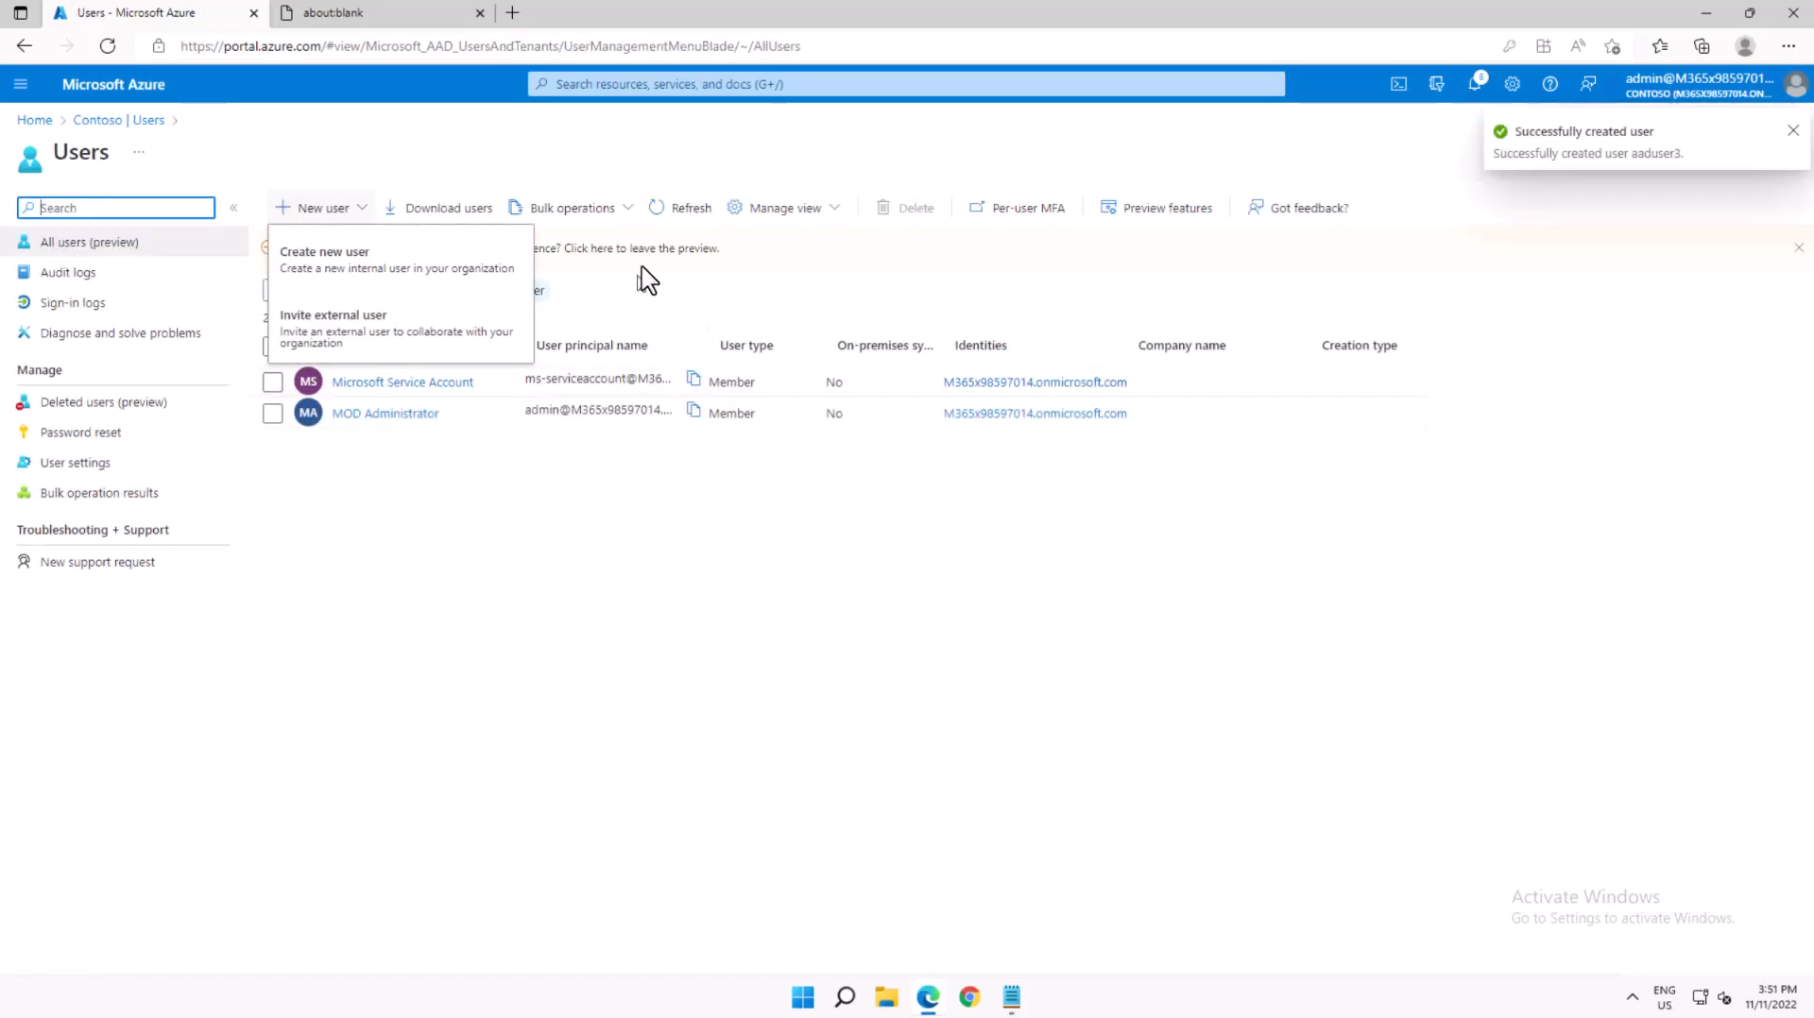
Step: Refresh Users and save an Azure Active Directory Premium P2 license assignment for aaduser1
{"action": "left_click", "coordinate": [661, 212]}
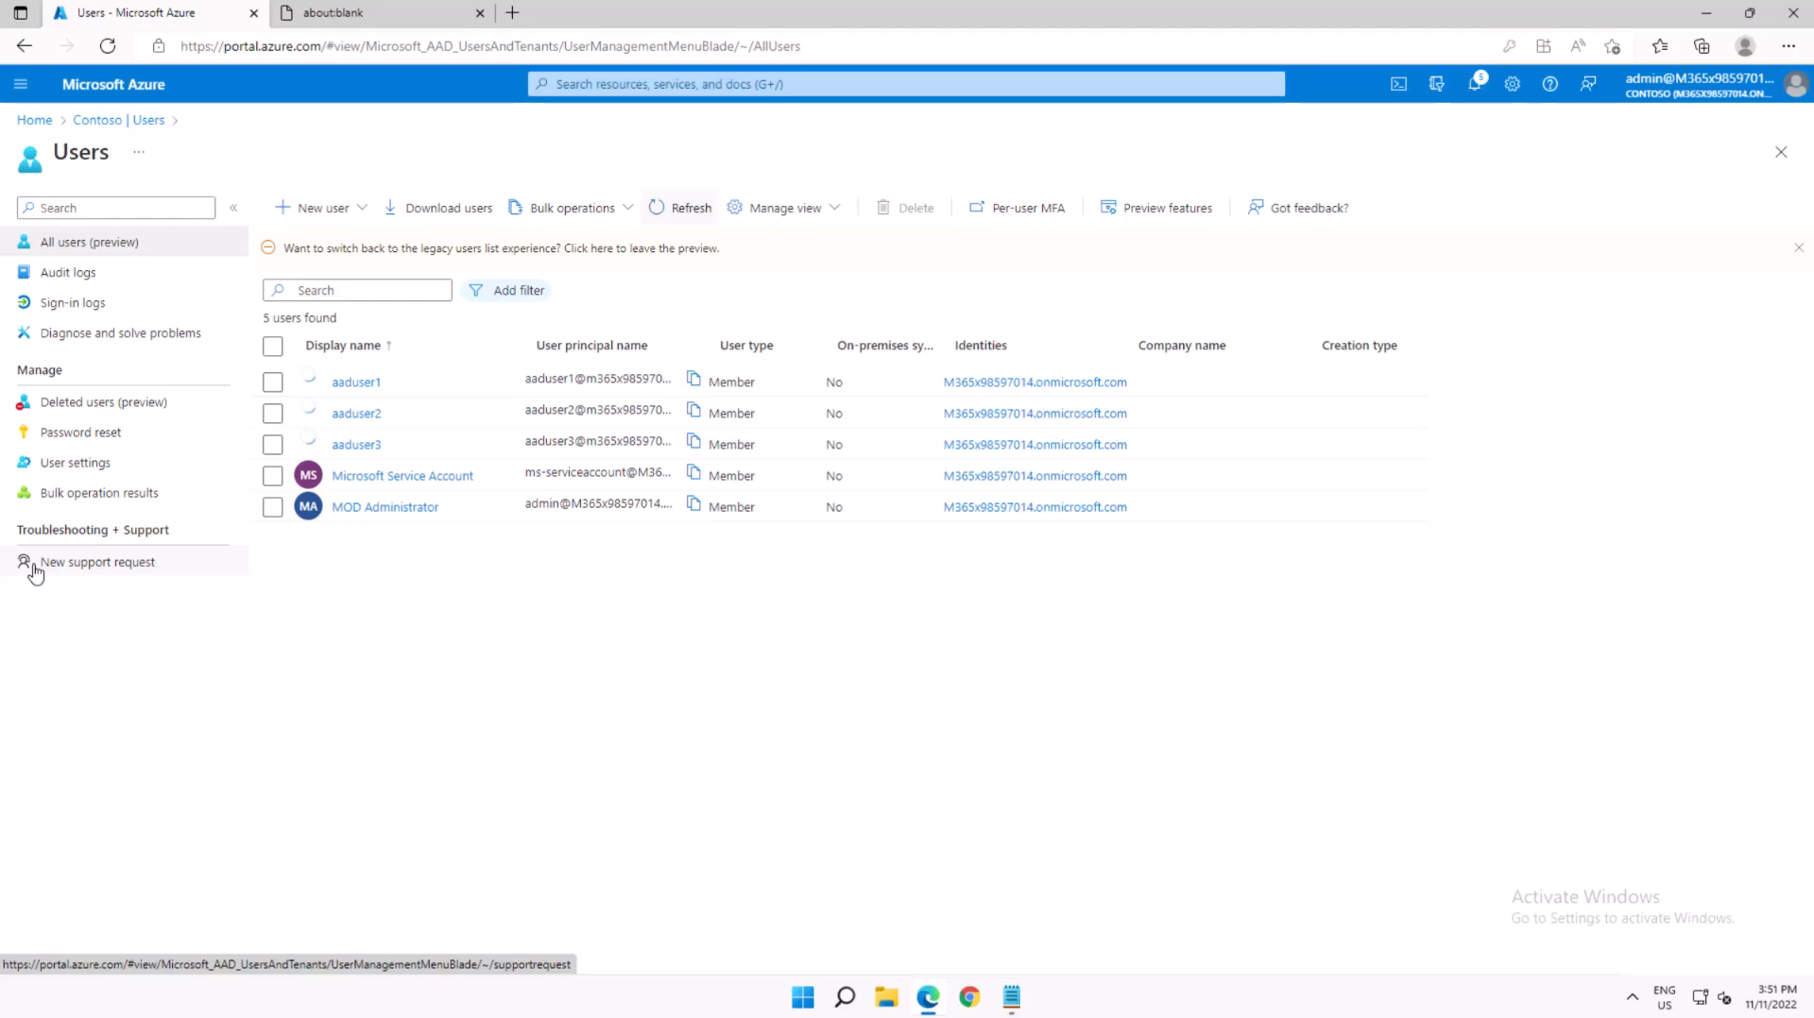
{"action": "left_click", "coordinate": [355, 382]}
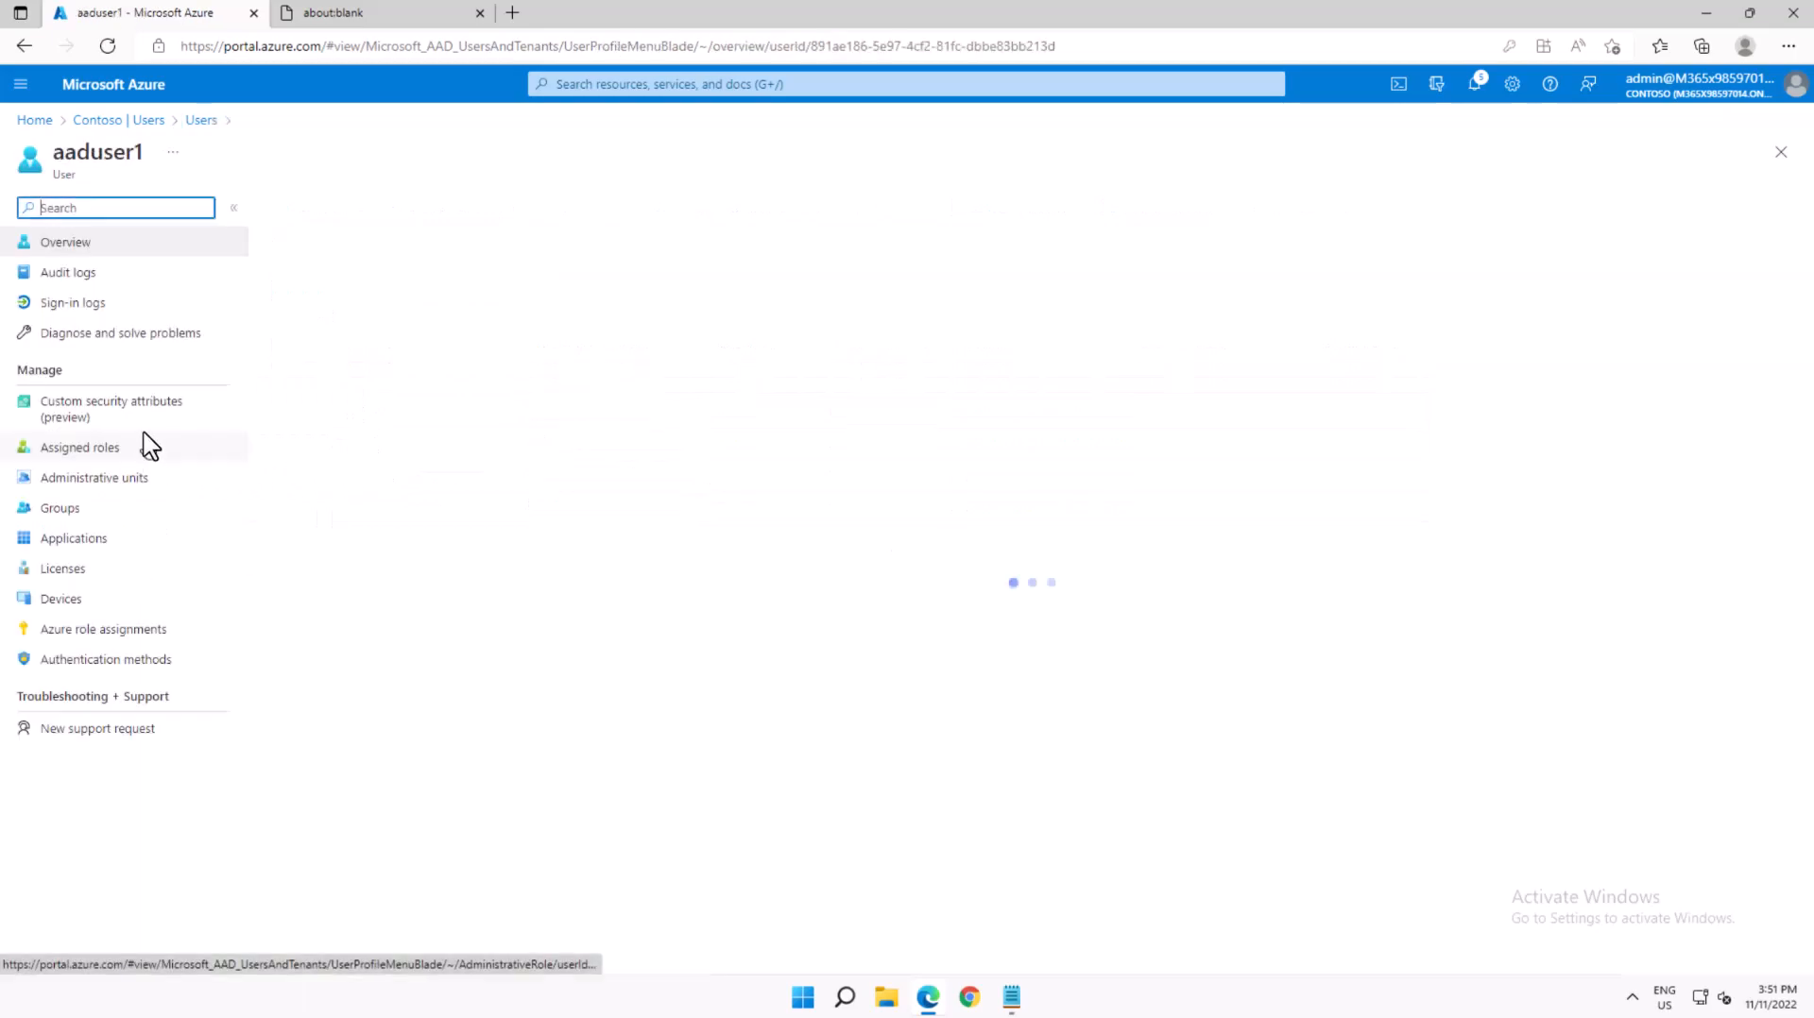
{"action": "left_click", "coordinate": [83, 571]}
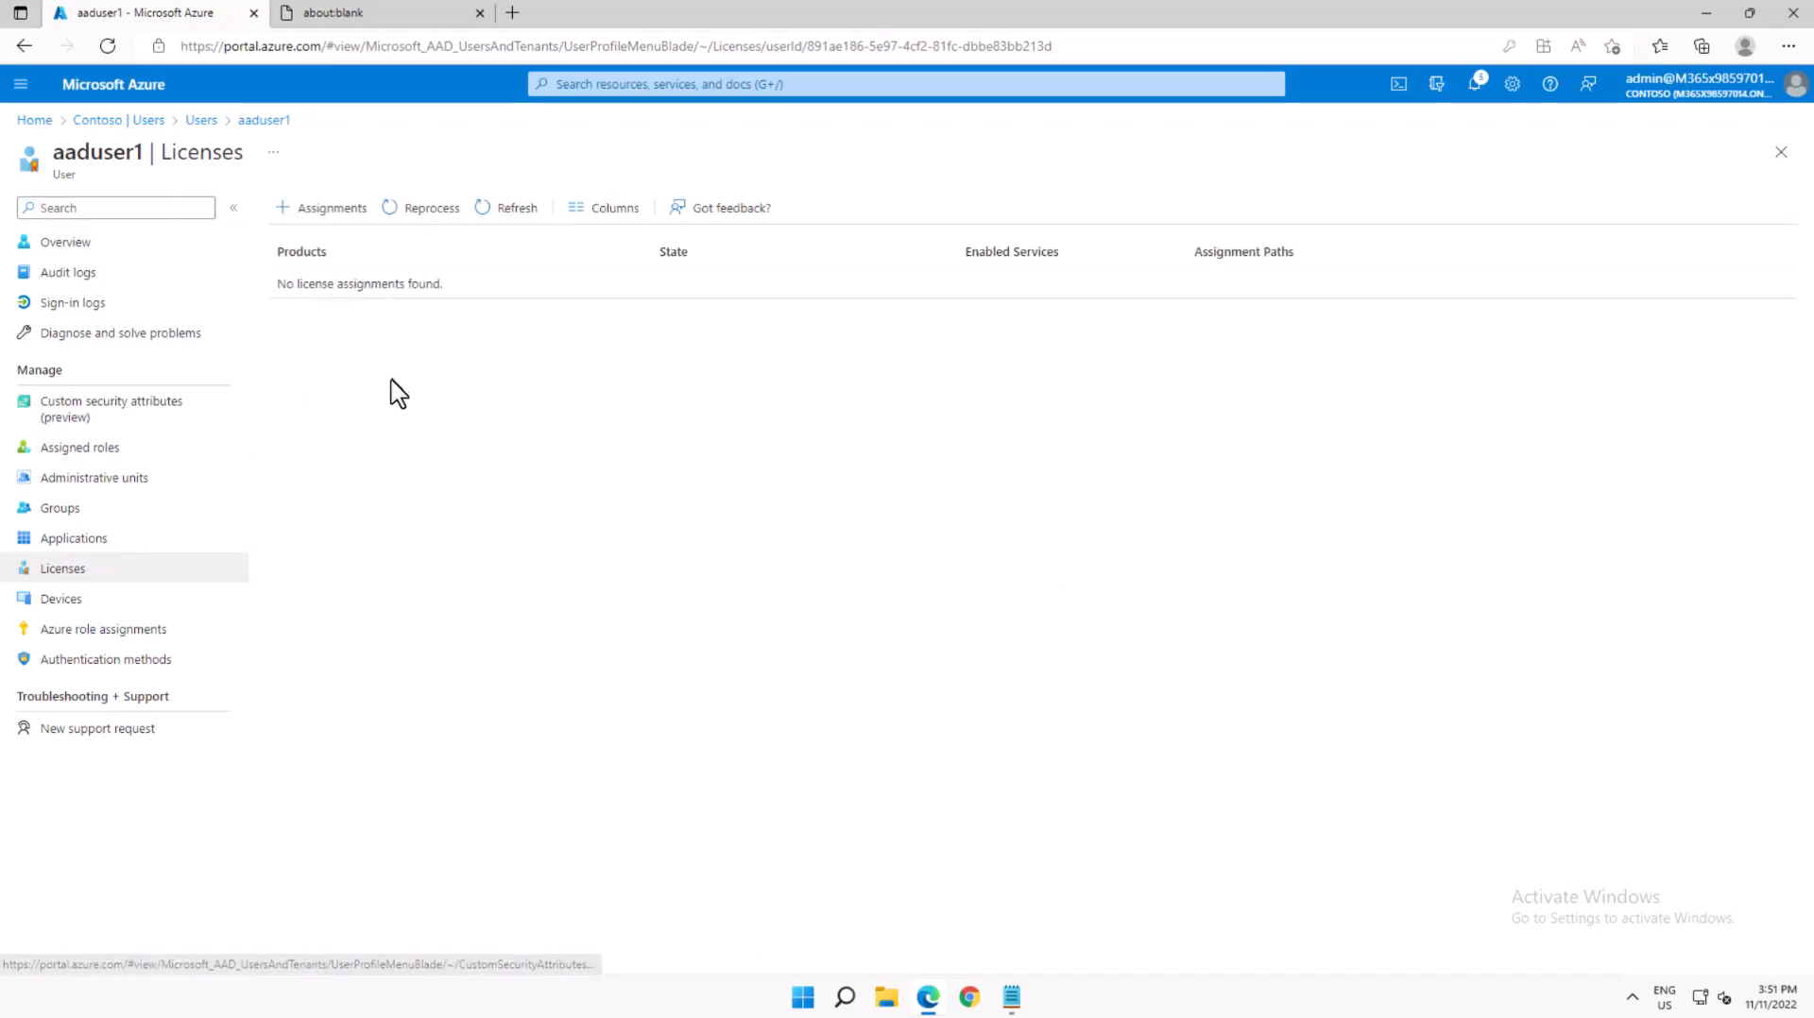
{"action": "left_click", "coordinate": [329, 209]}
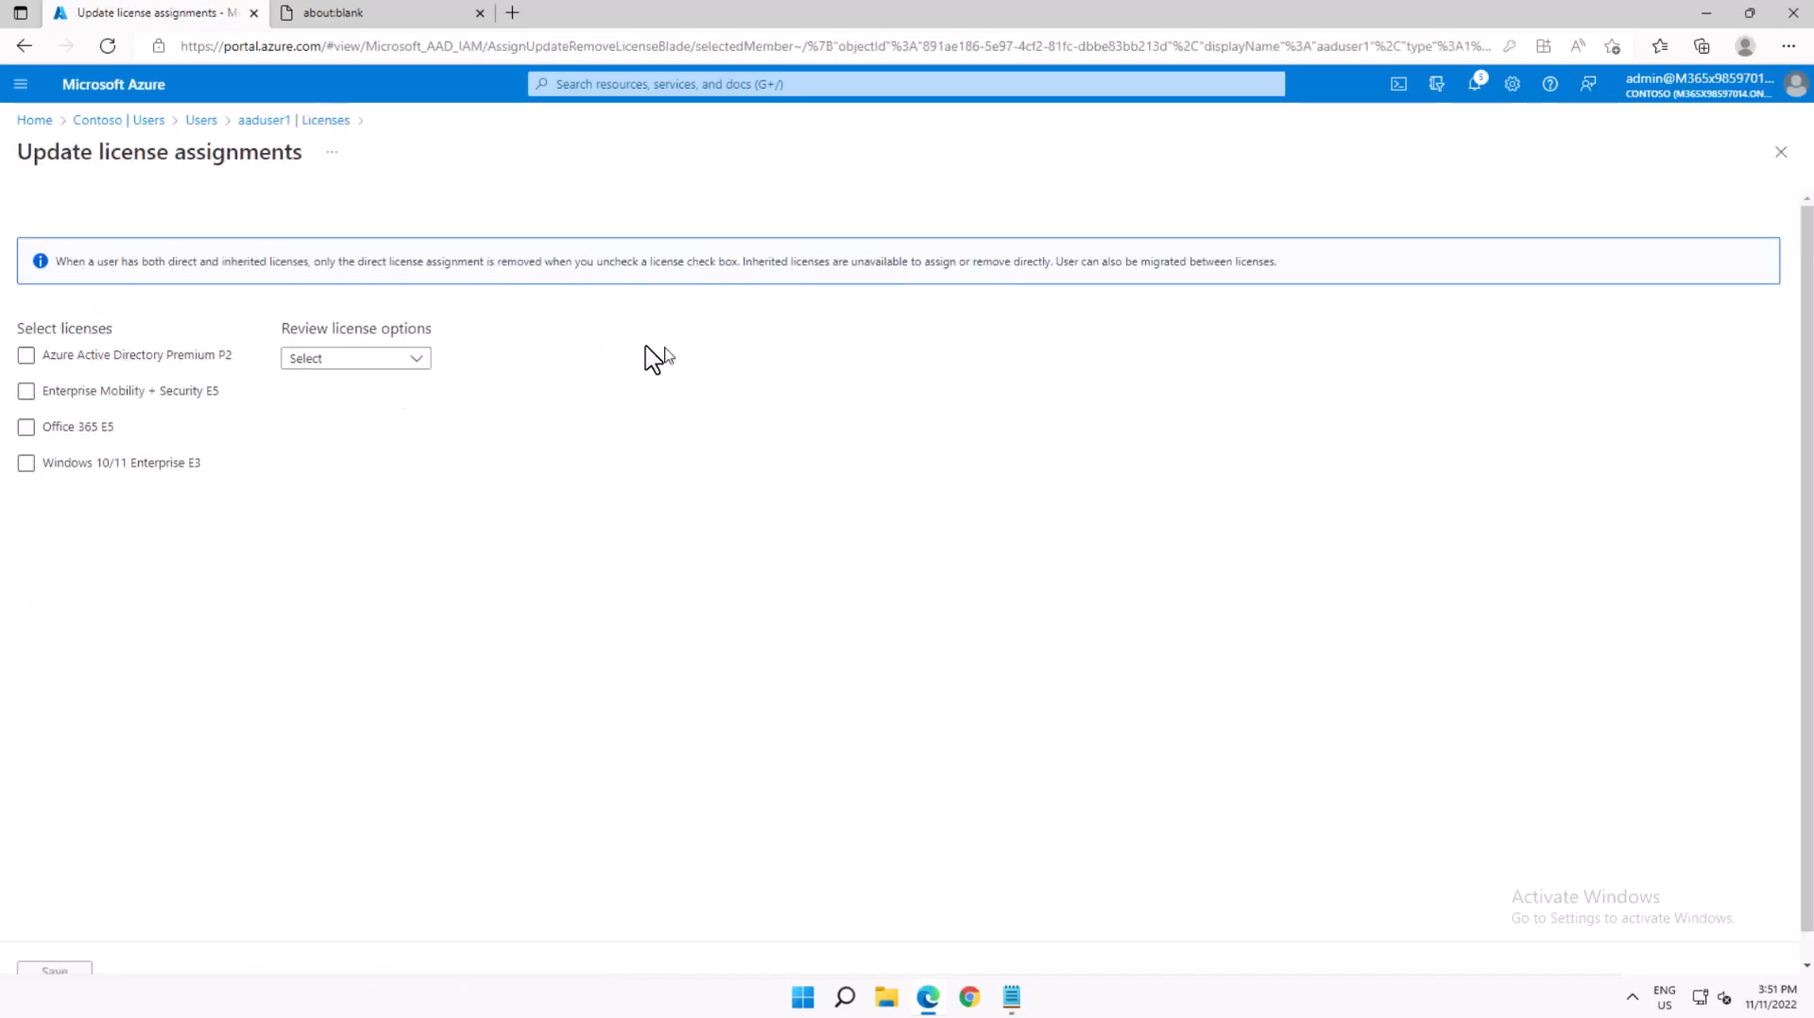
{"action": "left_click", "coordinate": [158, 355]}
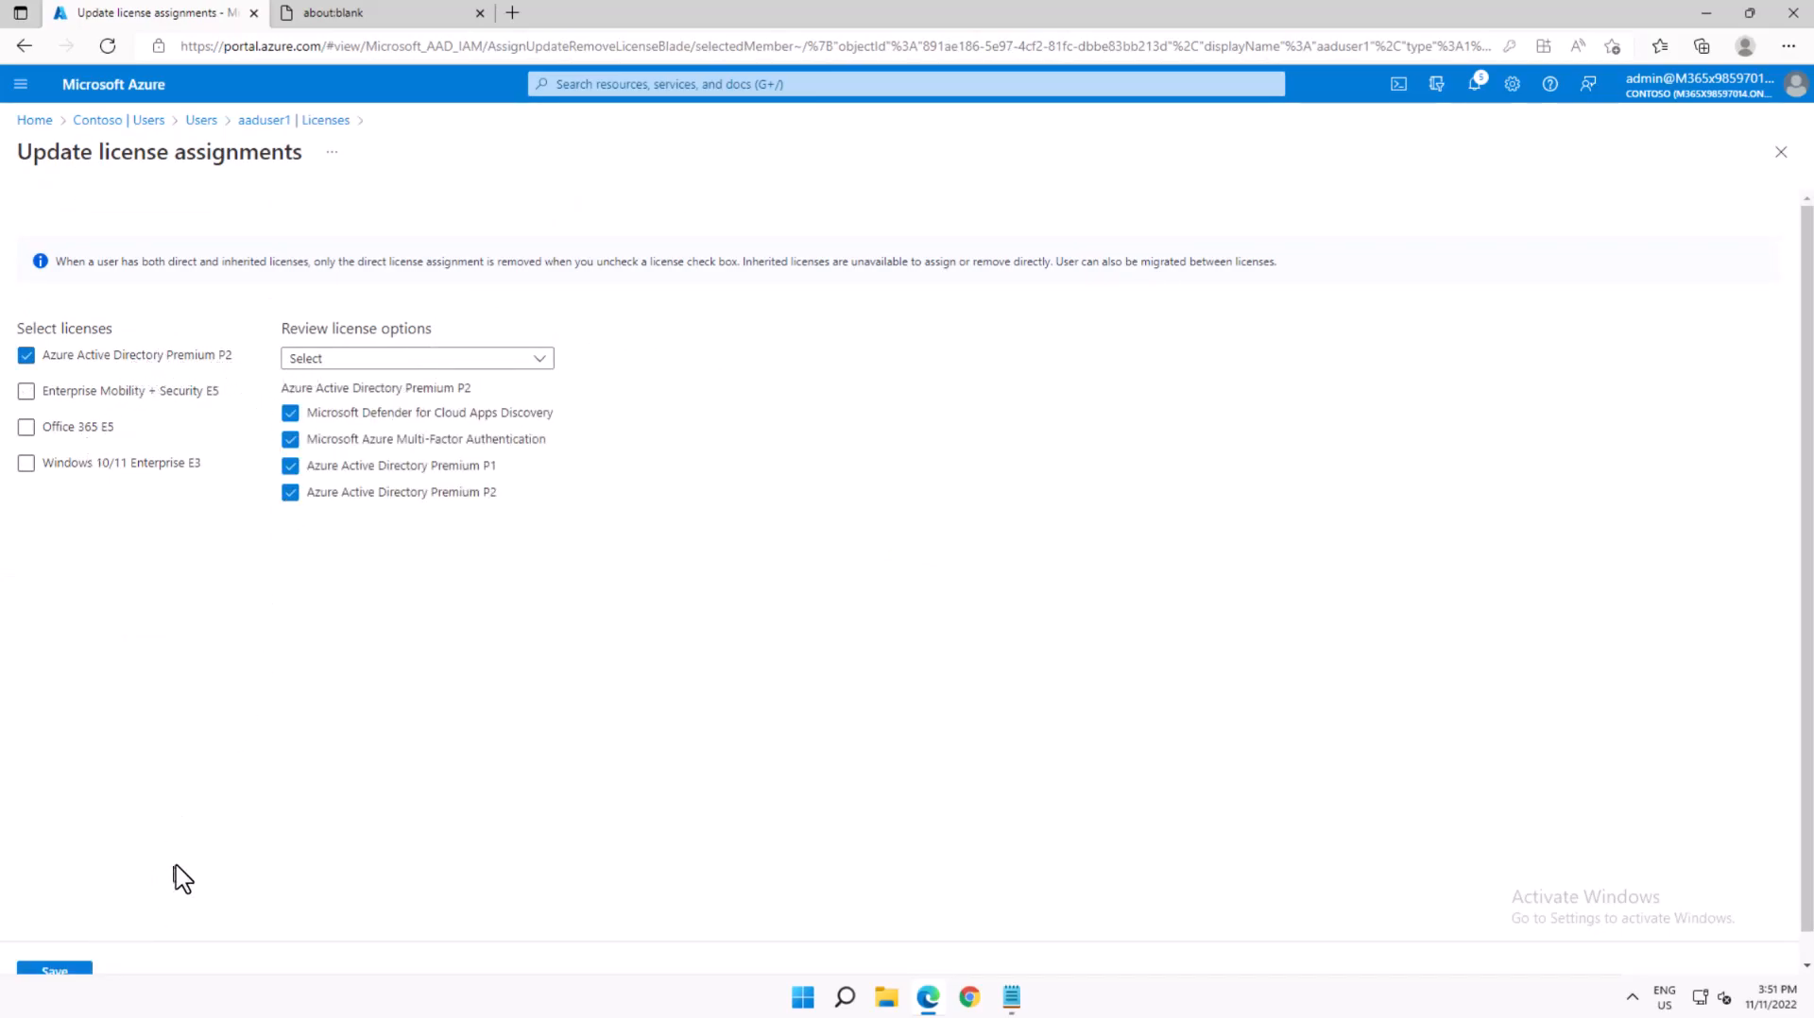
{"action": "scroll", "coordinate": [174, 869], "scroll_direction": "down", "scroll_amount": 1}
{"action": "left_click", "coordinate": [79, 945]}
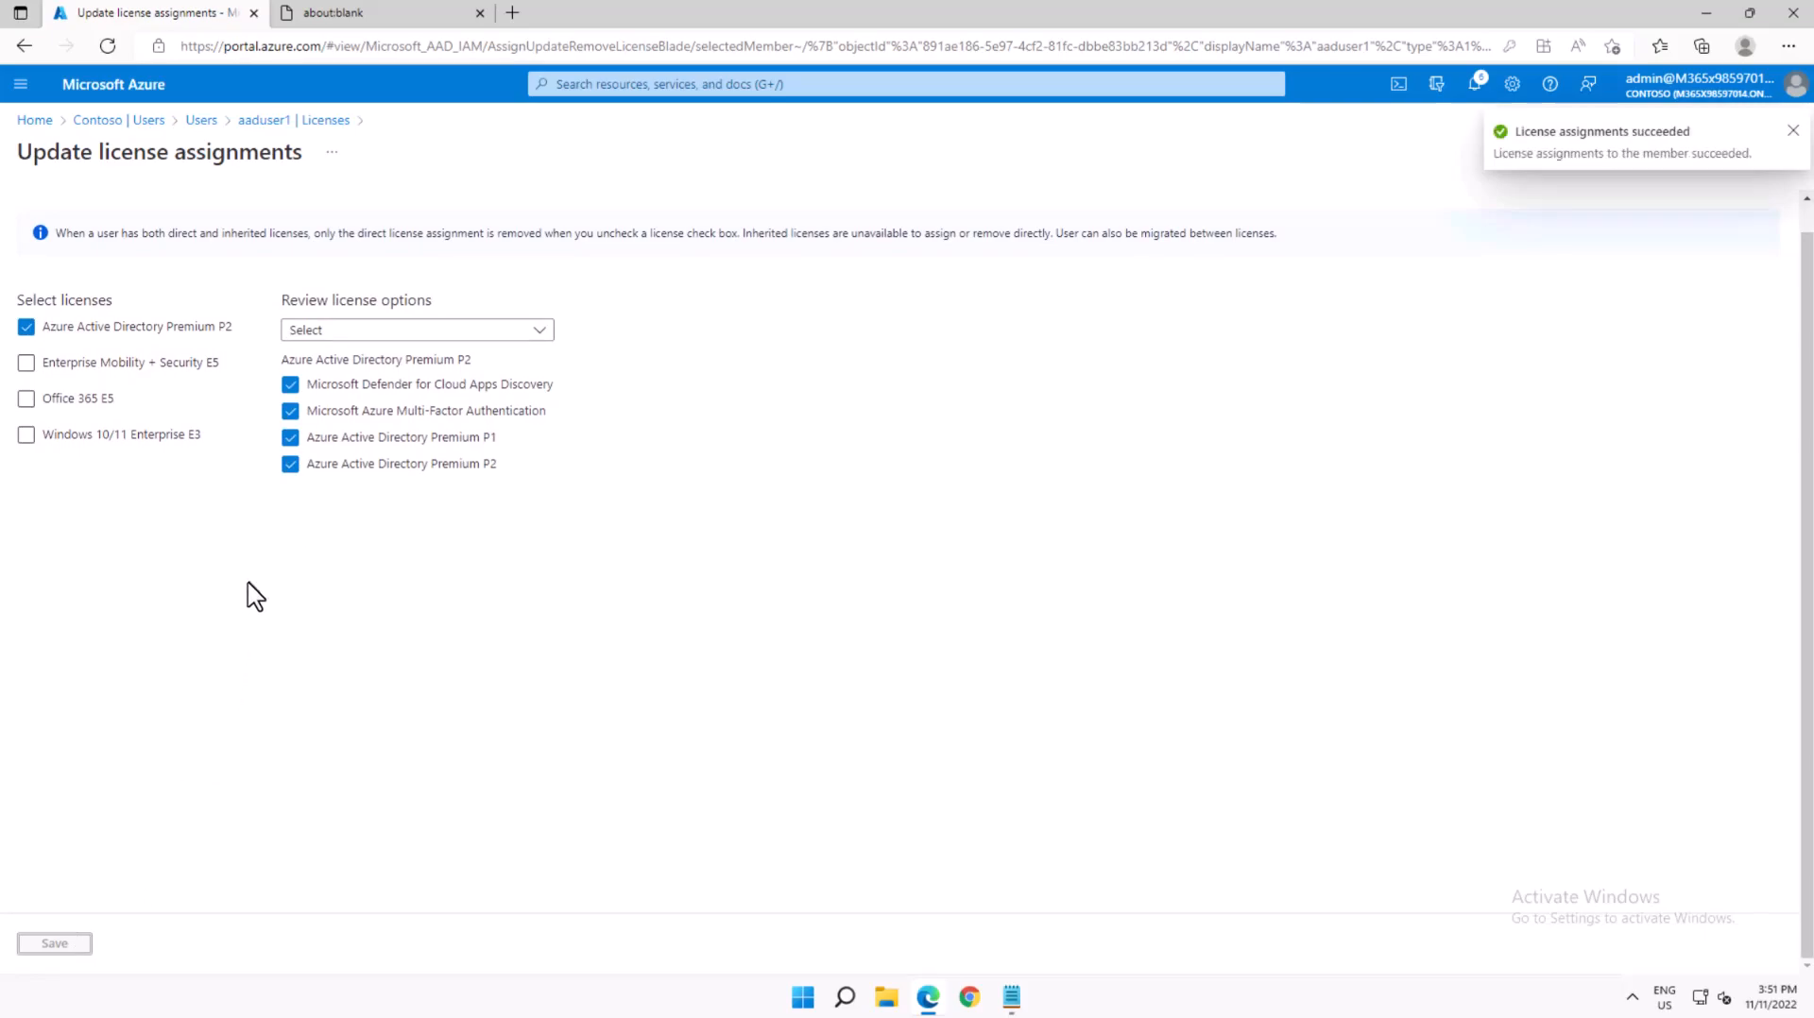
{"action": "left_click", "coordinate": [294, 121]}
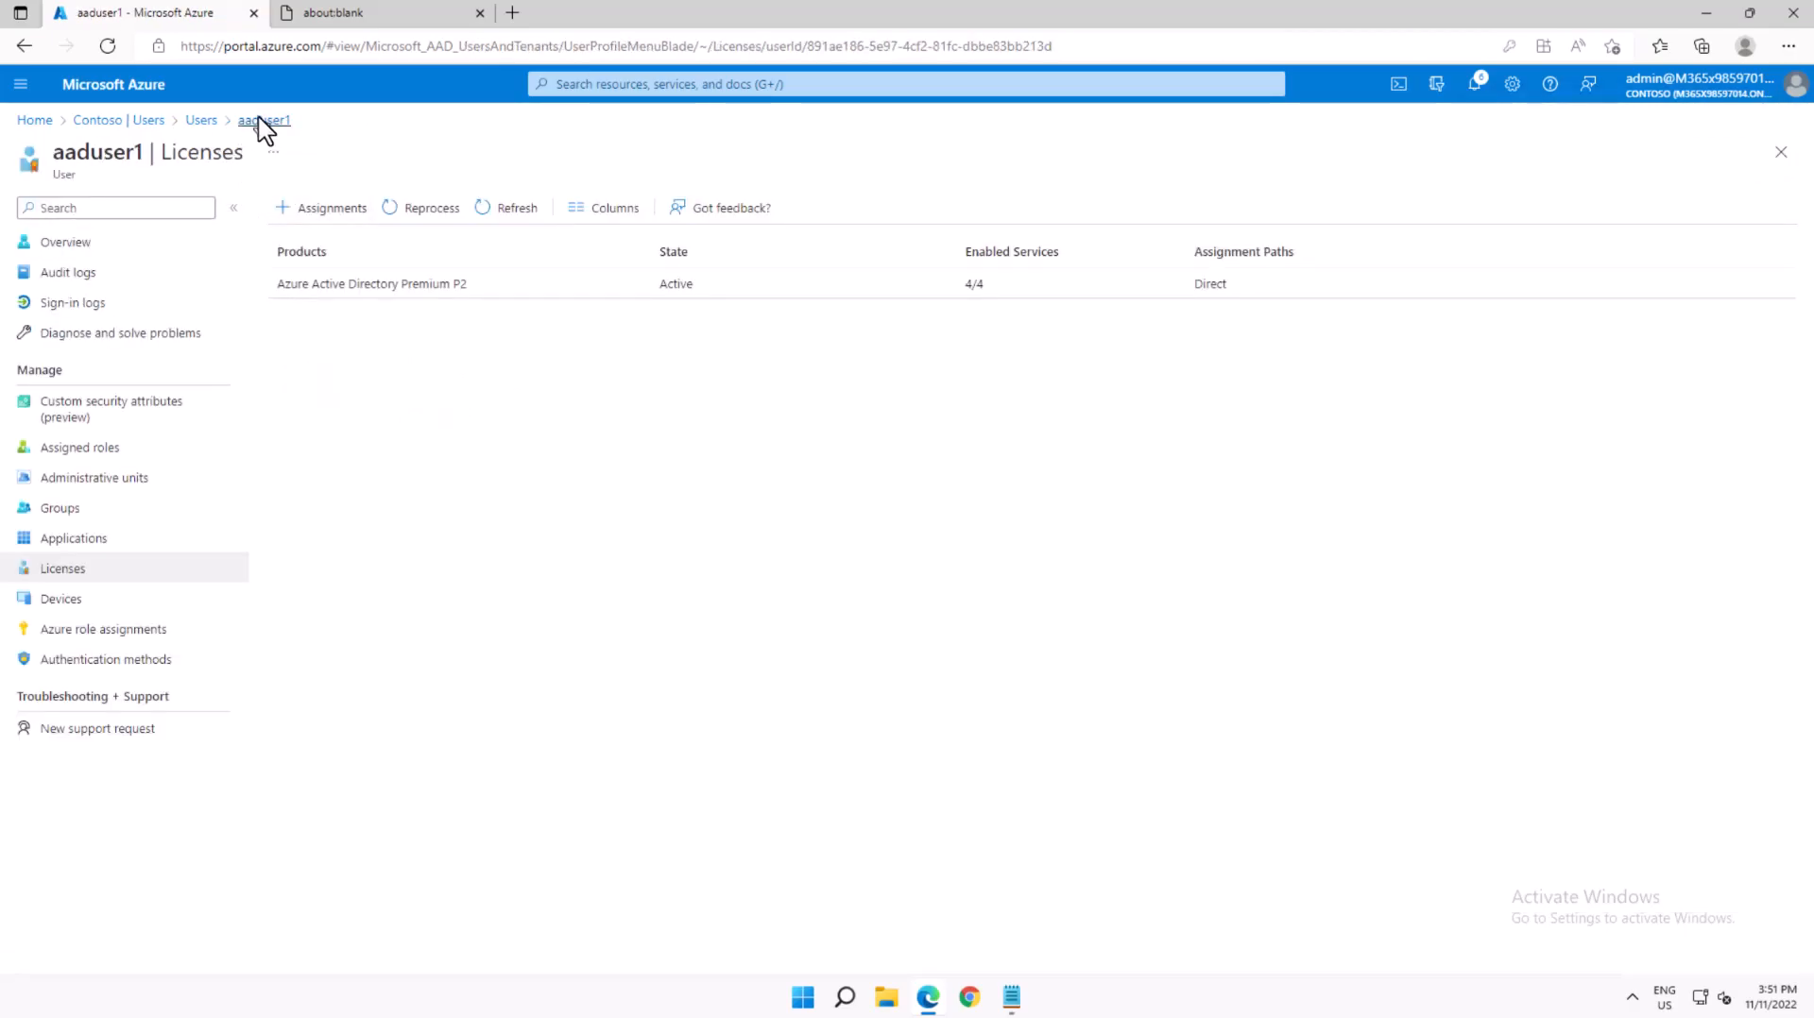
{"action": "left_click", "coordinate": [206, 121]}
Step: Assign the Azure Active Directory Premium P2 license to aaduser2
{"action": "left_click", "coordinate": [345, 421]}
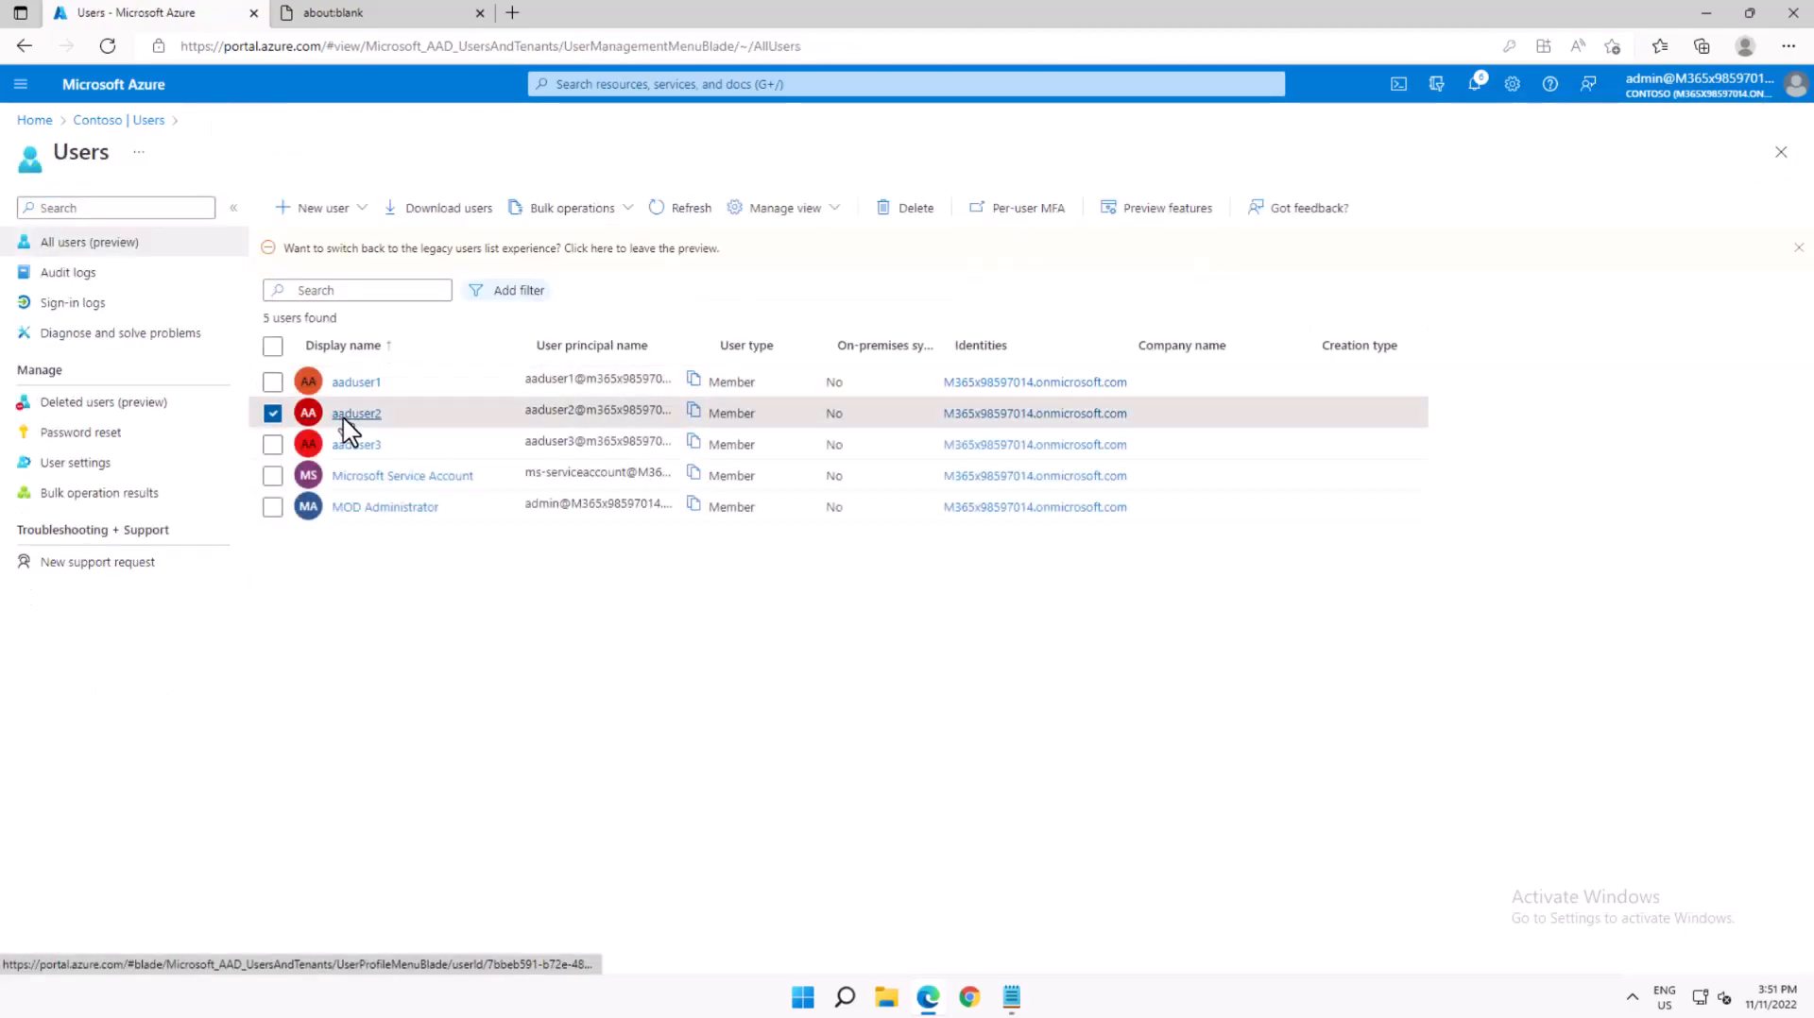
{"action": "left_click", "coordinate": [344, 420]}
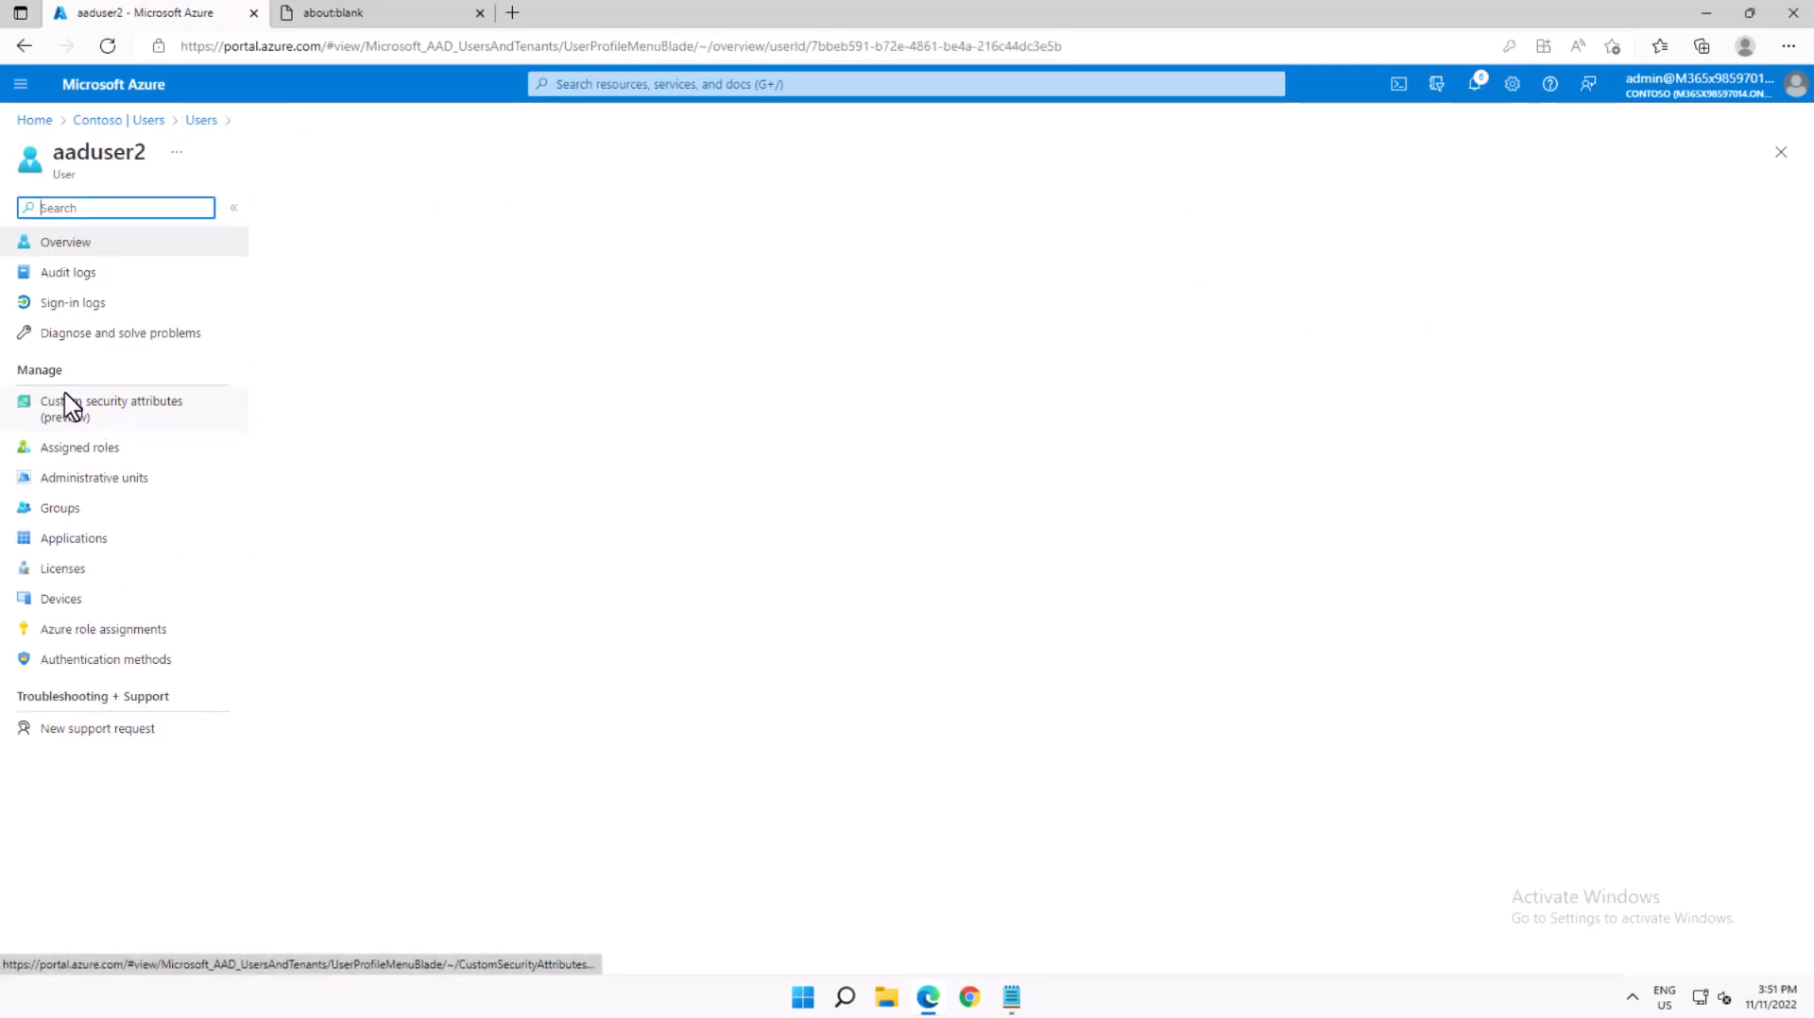
{"action": "left_click", "coordinate": [69, 570]}
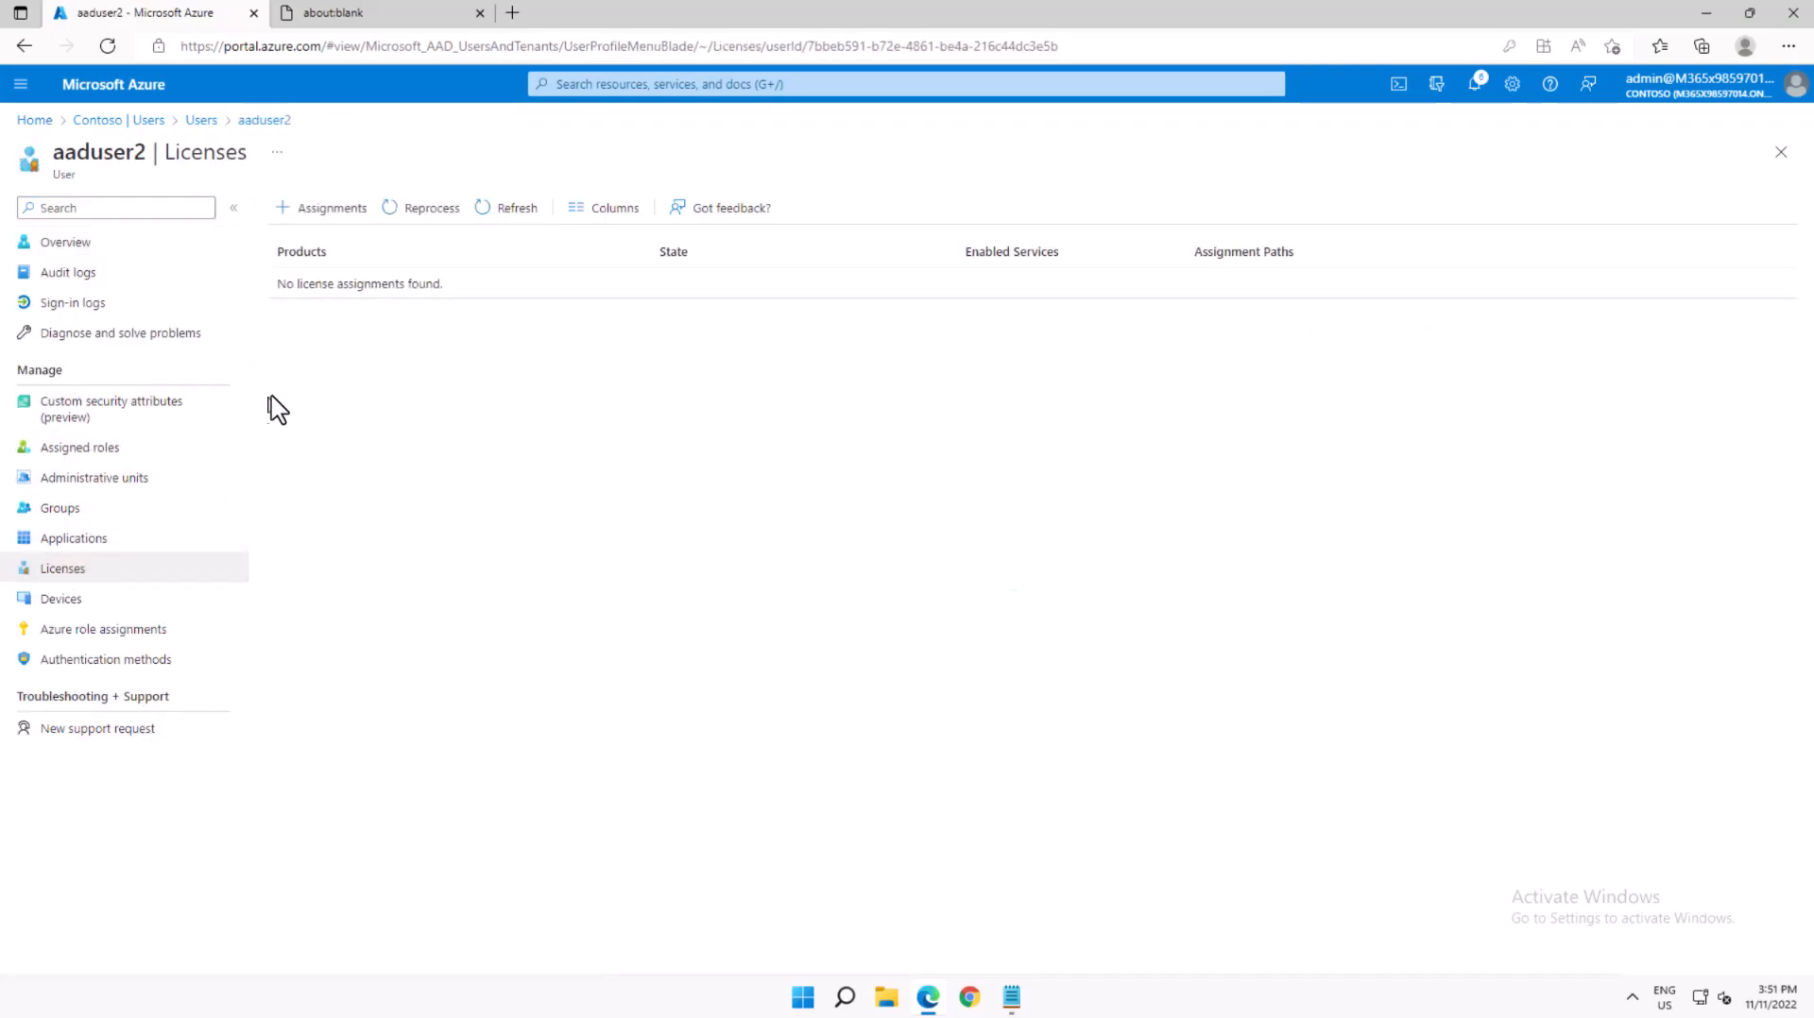
{"action": "left_click", "coordinate": [326, 209]}
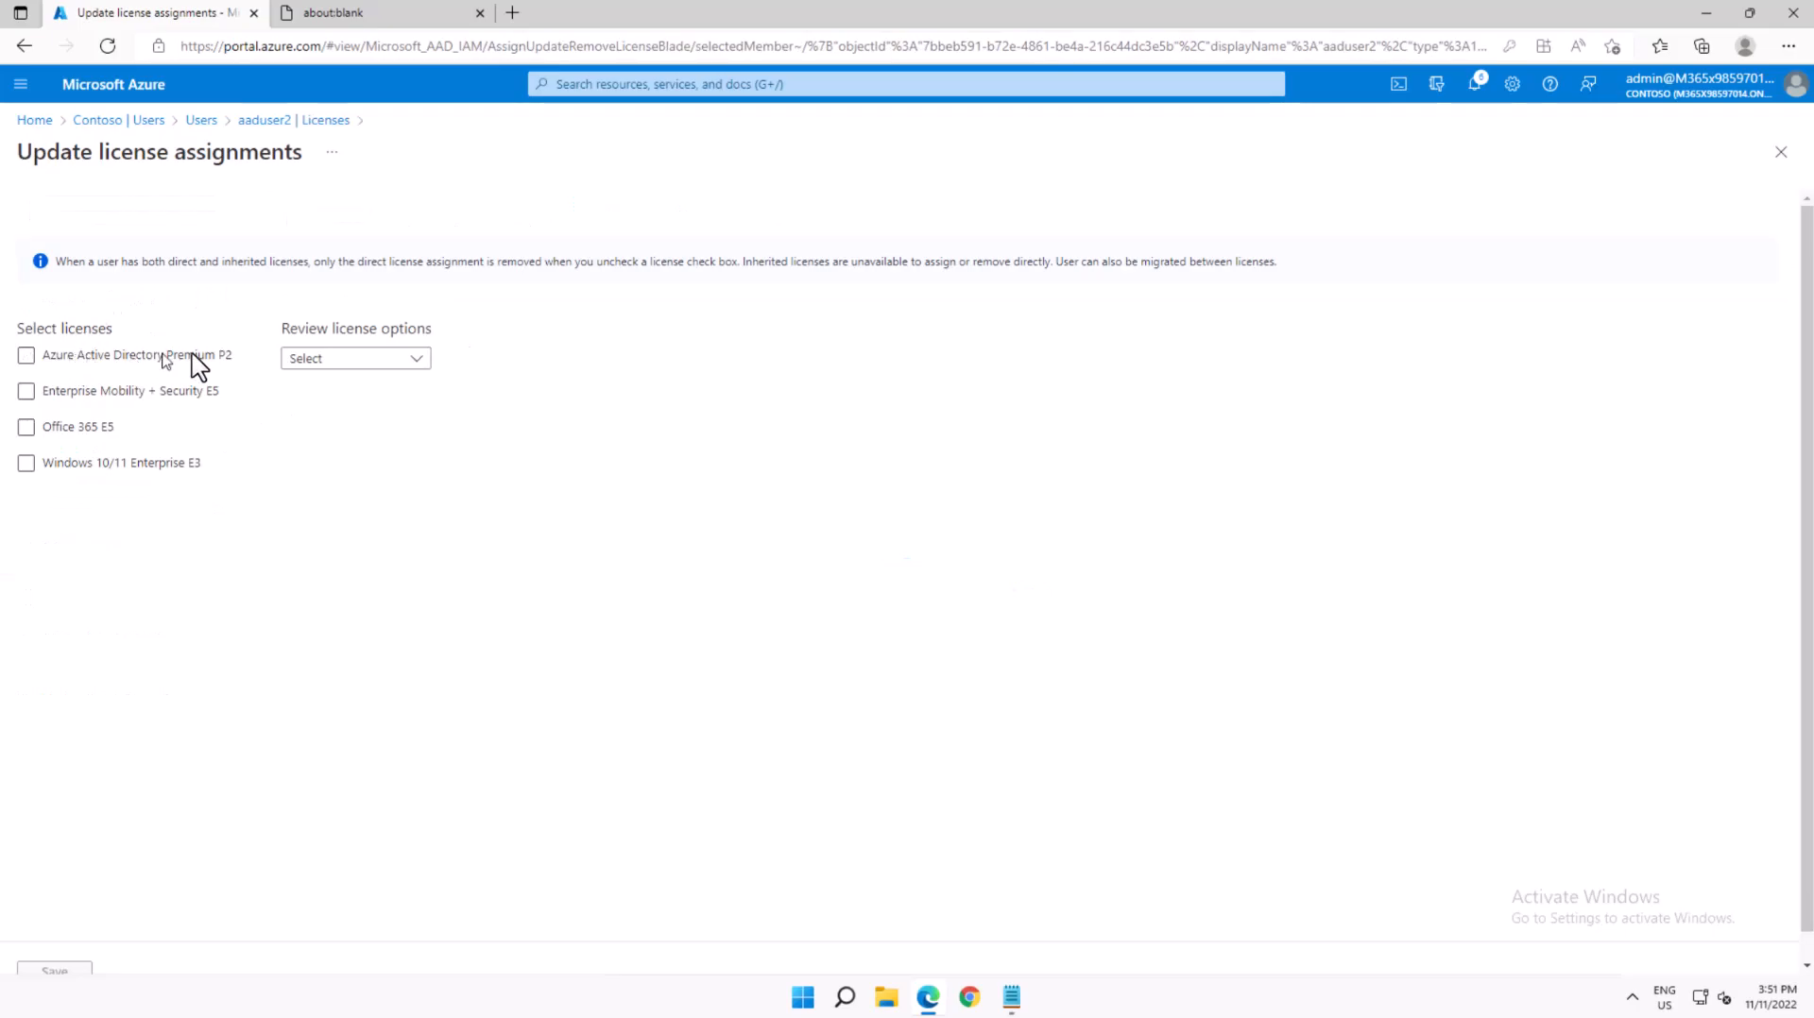
{"action": "left_click", "coordinate": [181, 356]}
{"action": "left_click", "coordinate": [55, 971]}
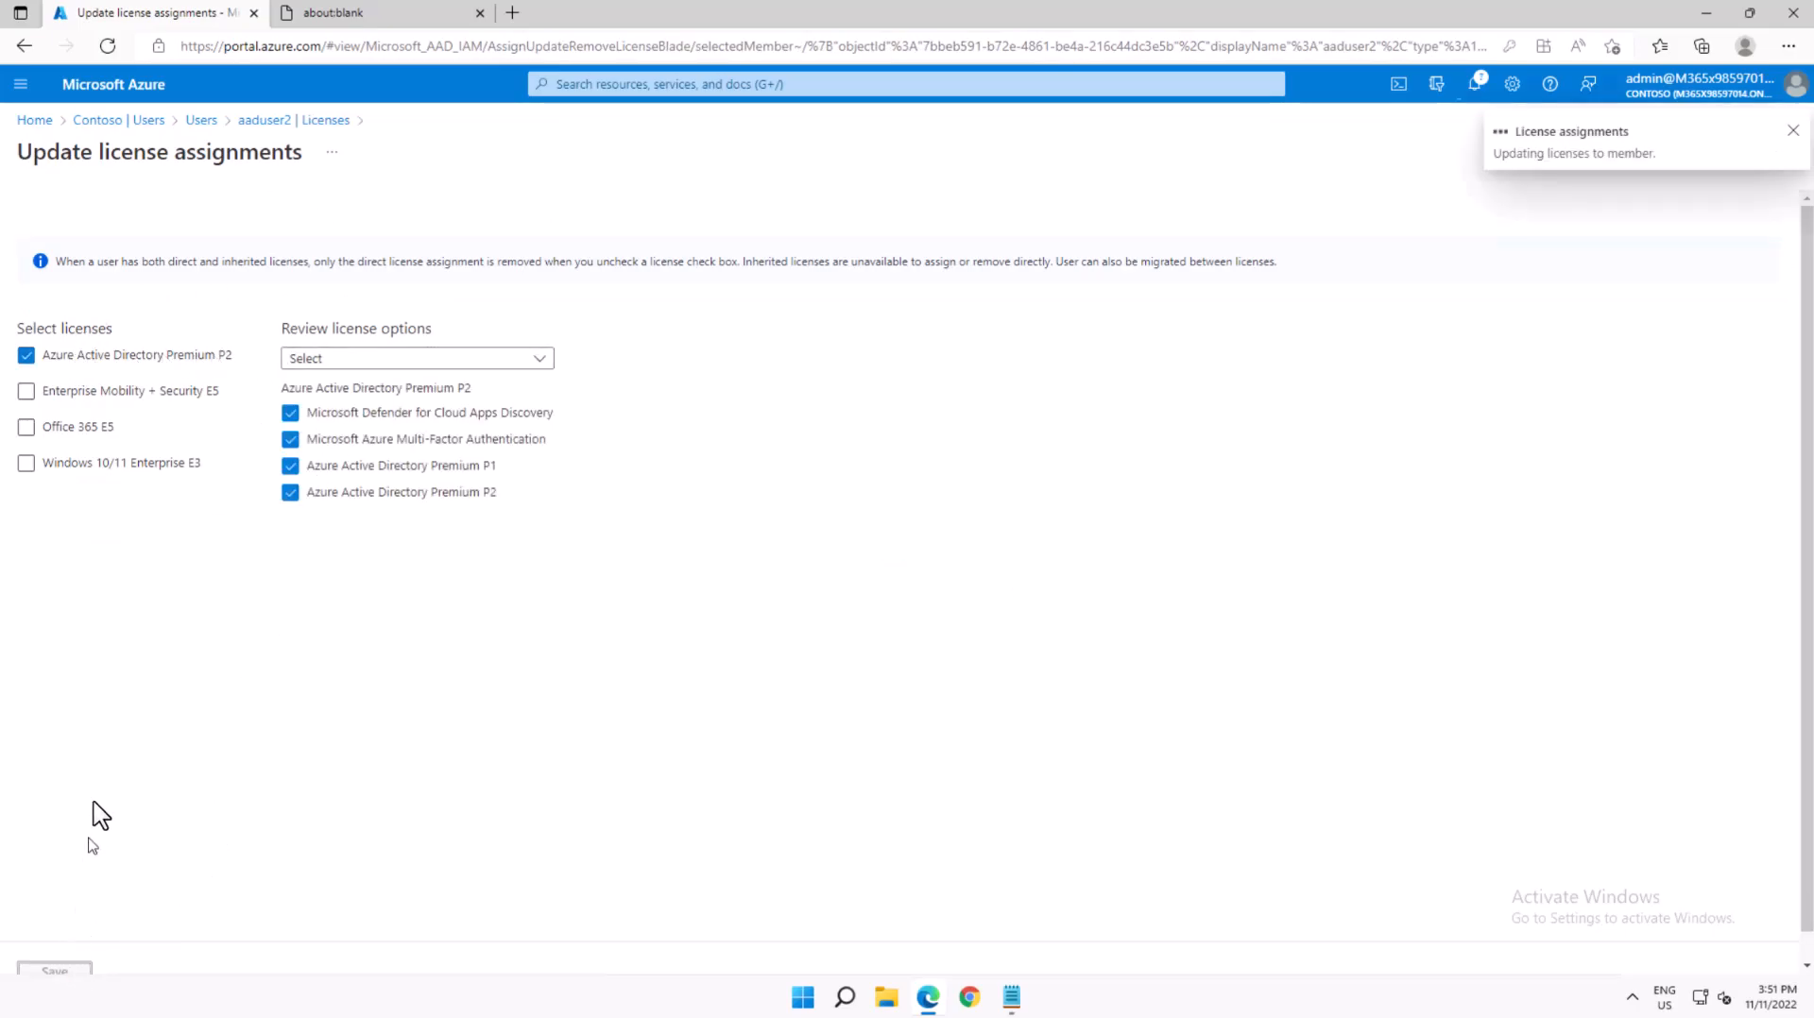
{"action": "left_click", "coordinate": [203, 120]}
Step: Assign the Azure Active Directory Premium P2 licence to aaduser3
{"action": "left_click", "coordinate": [336, 444]}
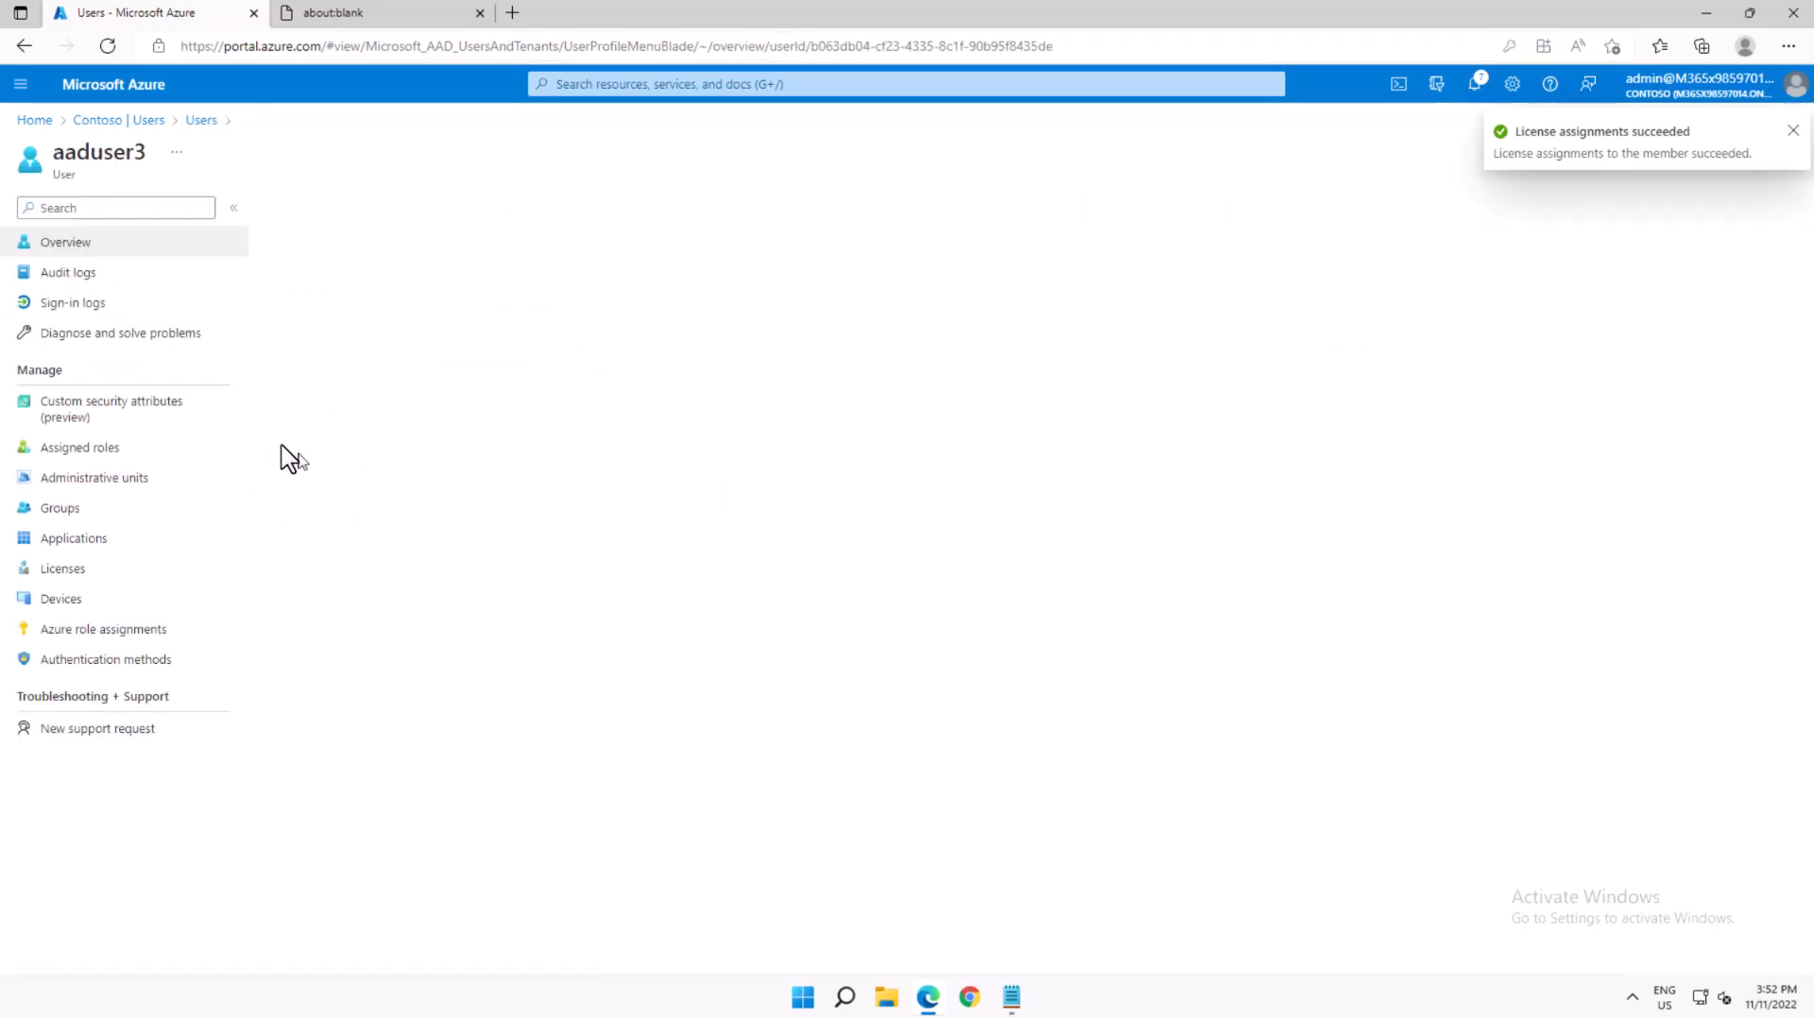
{"action": "left_click", "coordinate": [61, 569]}
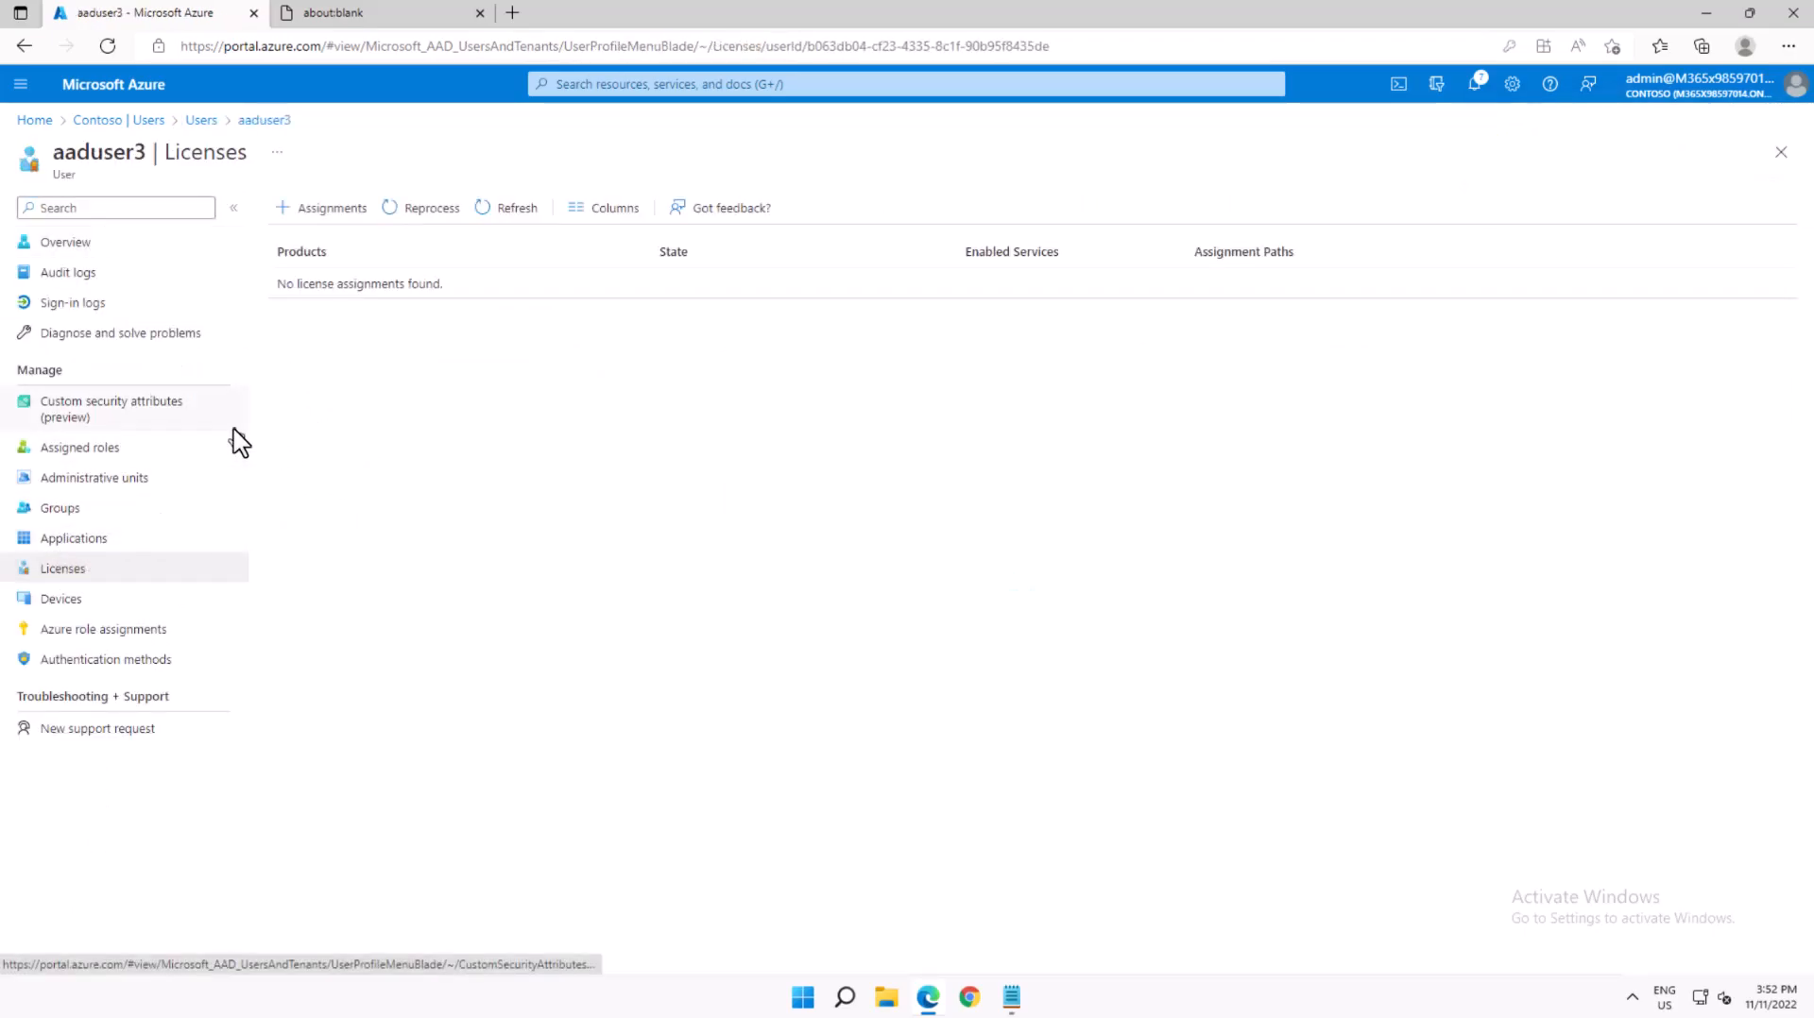
{"action": "left_click", "coordinate": [336, 202]}
{"action": "left_click", "coordinate": [126, 356]}
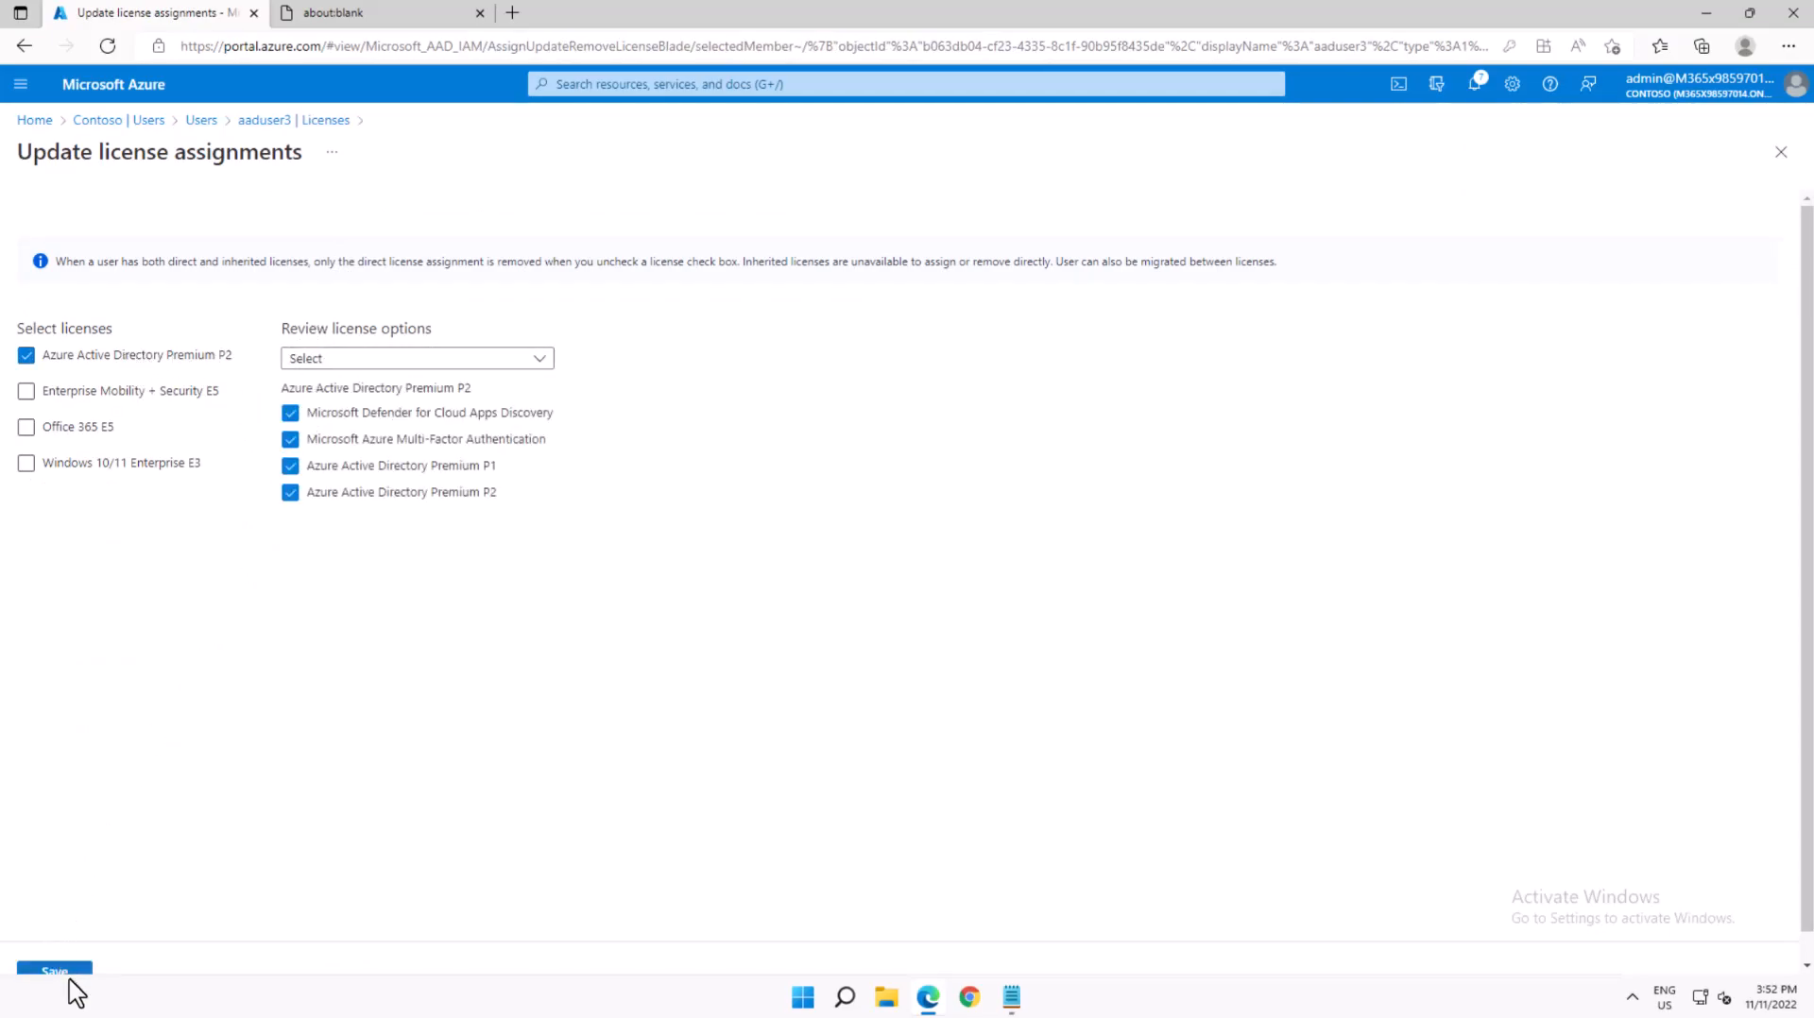
{"action": "left_click", "coordinate": [70, 973]}
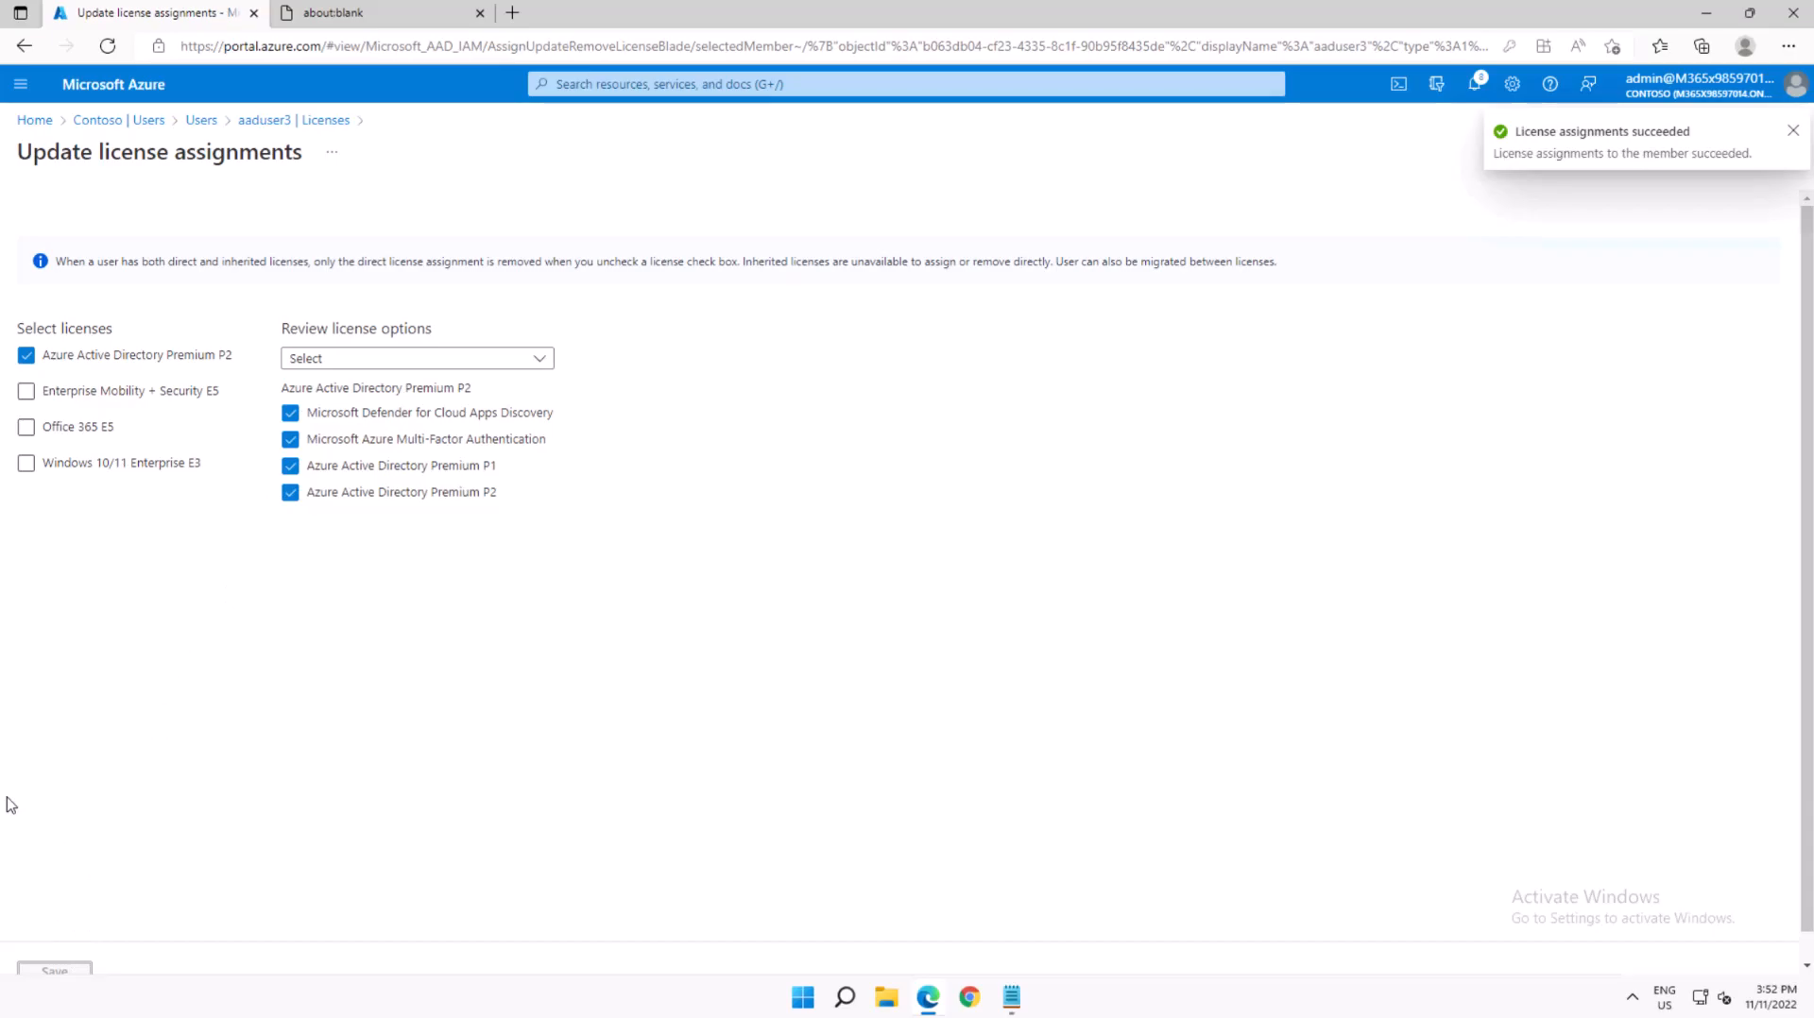
Step: Go from Home to Azure Active Directory > Security > Multifactor authentication
{"action": "left_click", "coordinate": [38, 123]}
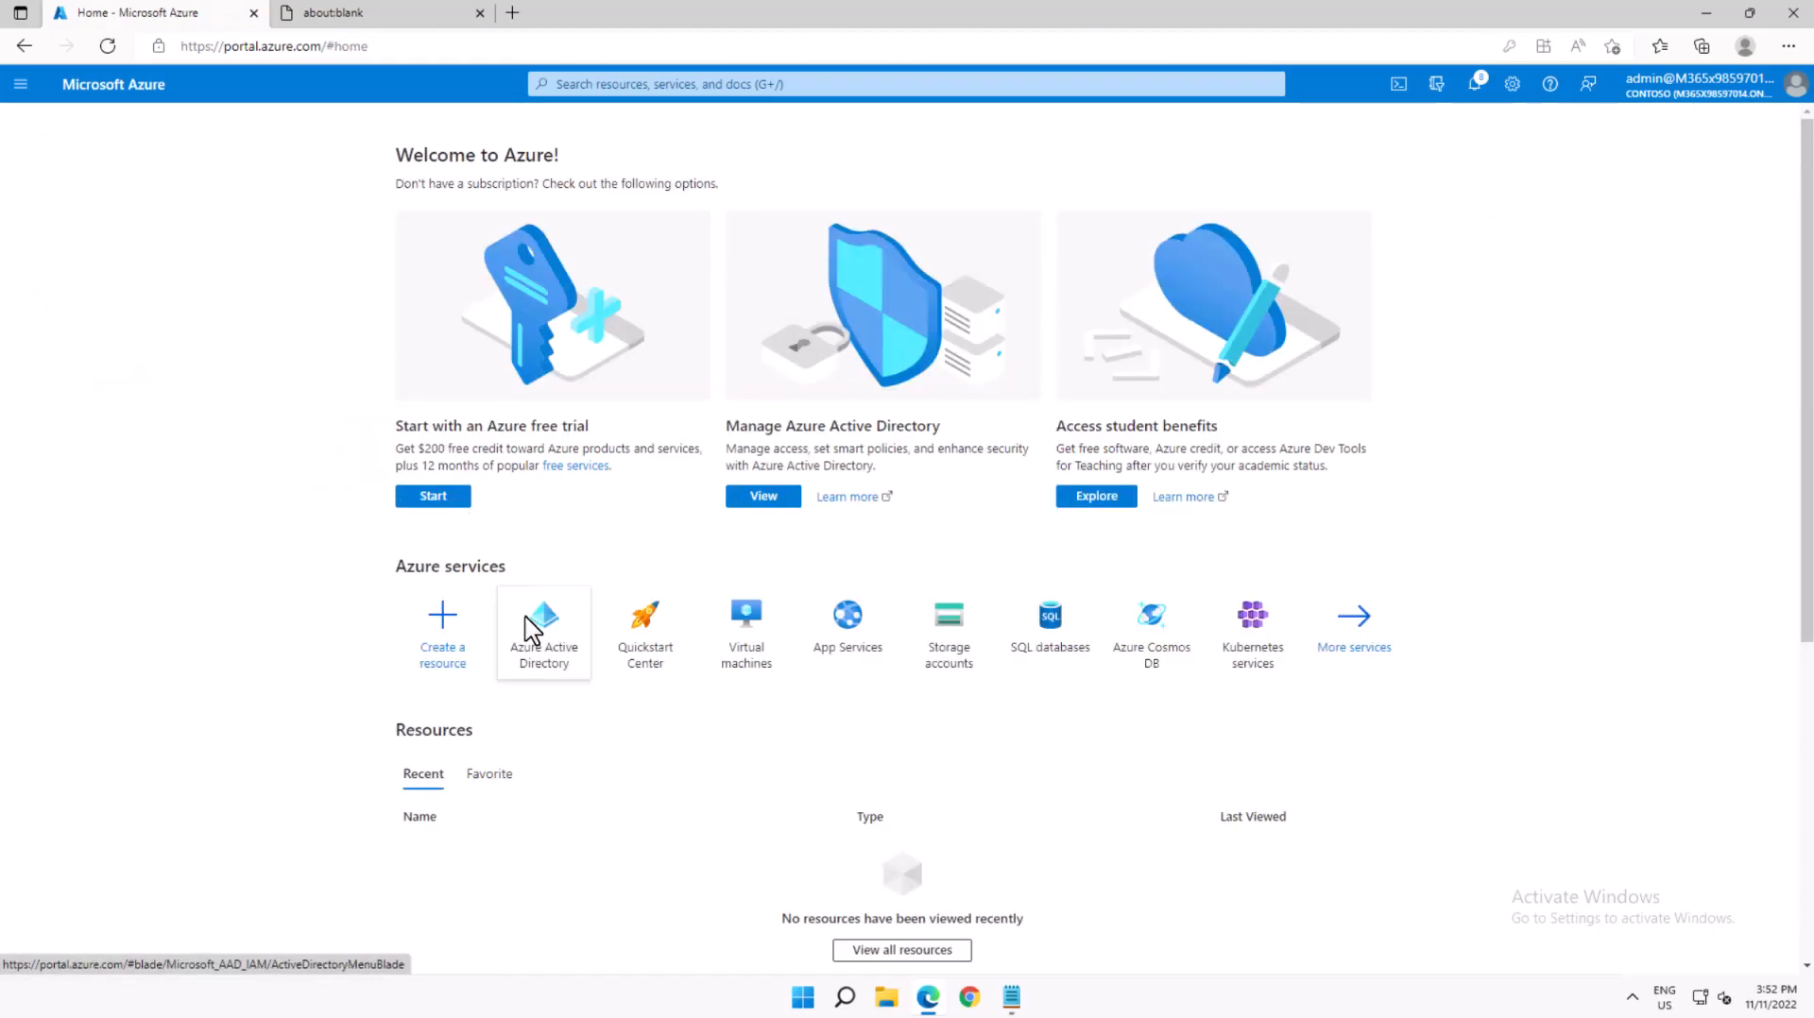
{"action": "left_click", "coordinate": [526, 616]}
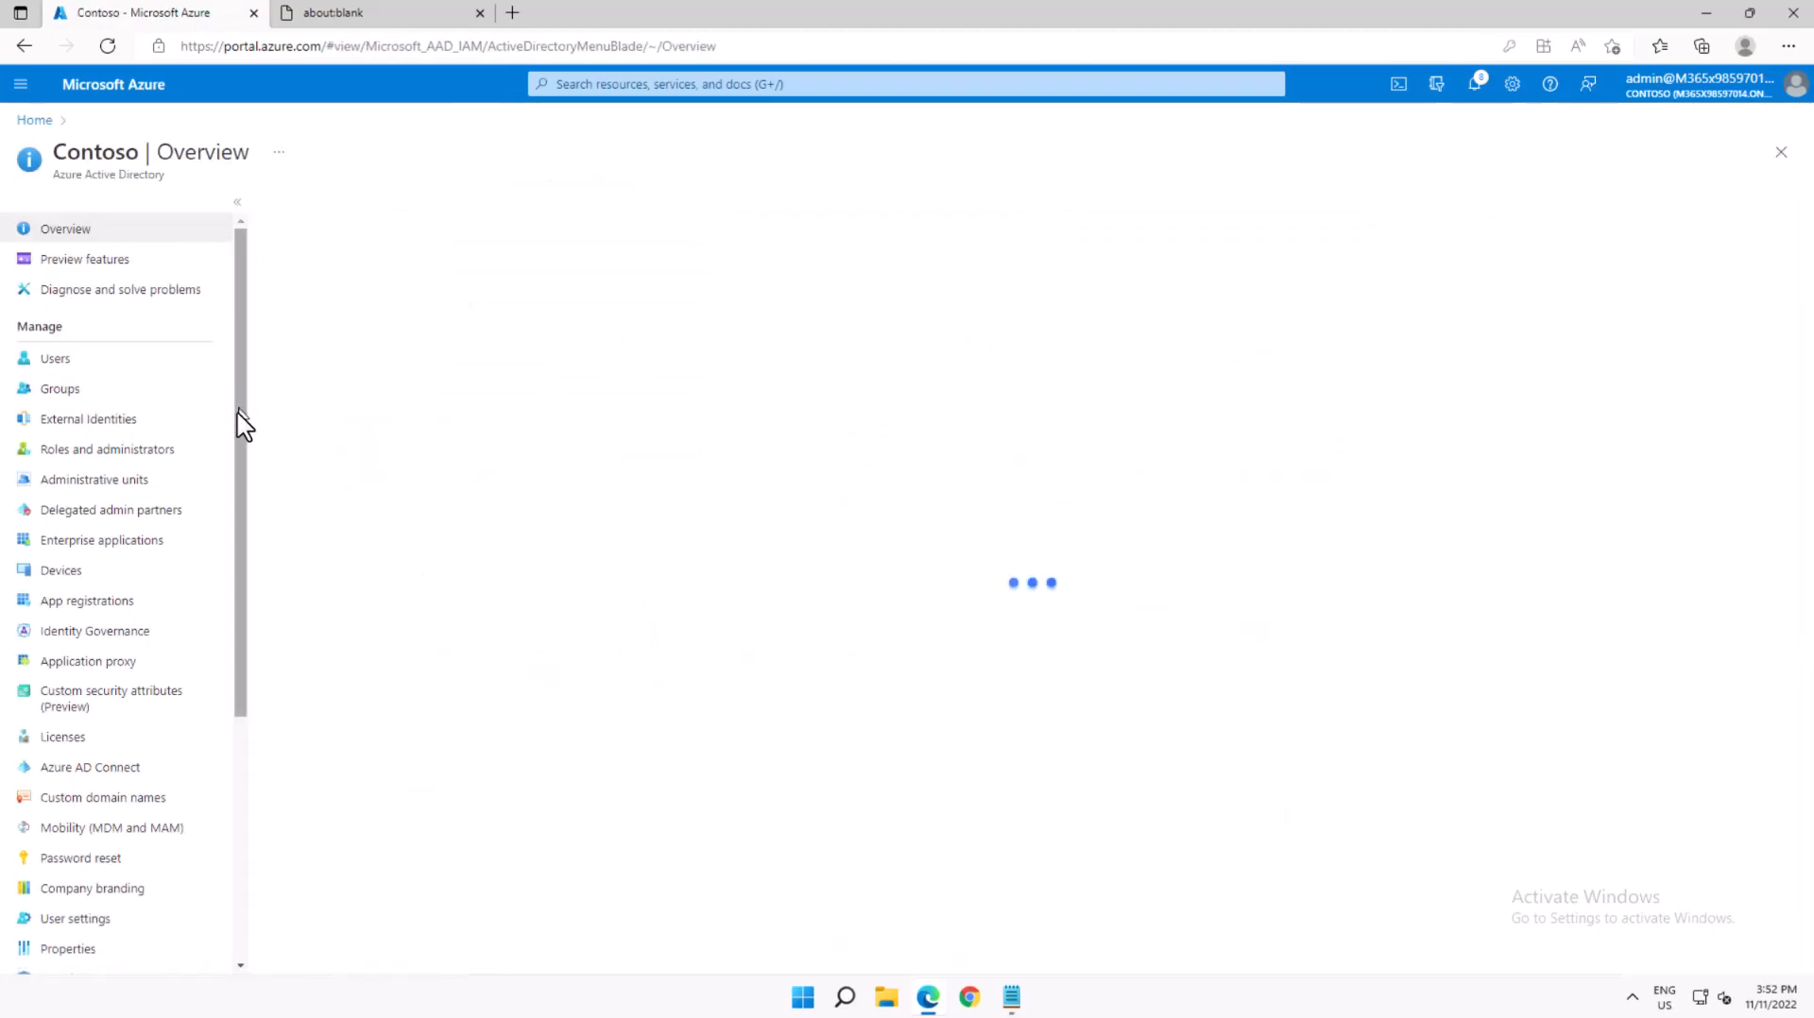
{"action": "scroll", "coordinate": [234, 461], "scroll_direction": "down", "scroll_amount": 1}
{"action": "scroll", "coordinate": [227, 473], "scroll_direction": "down", "scroll_amount": 2}
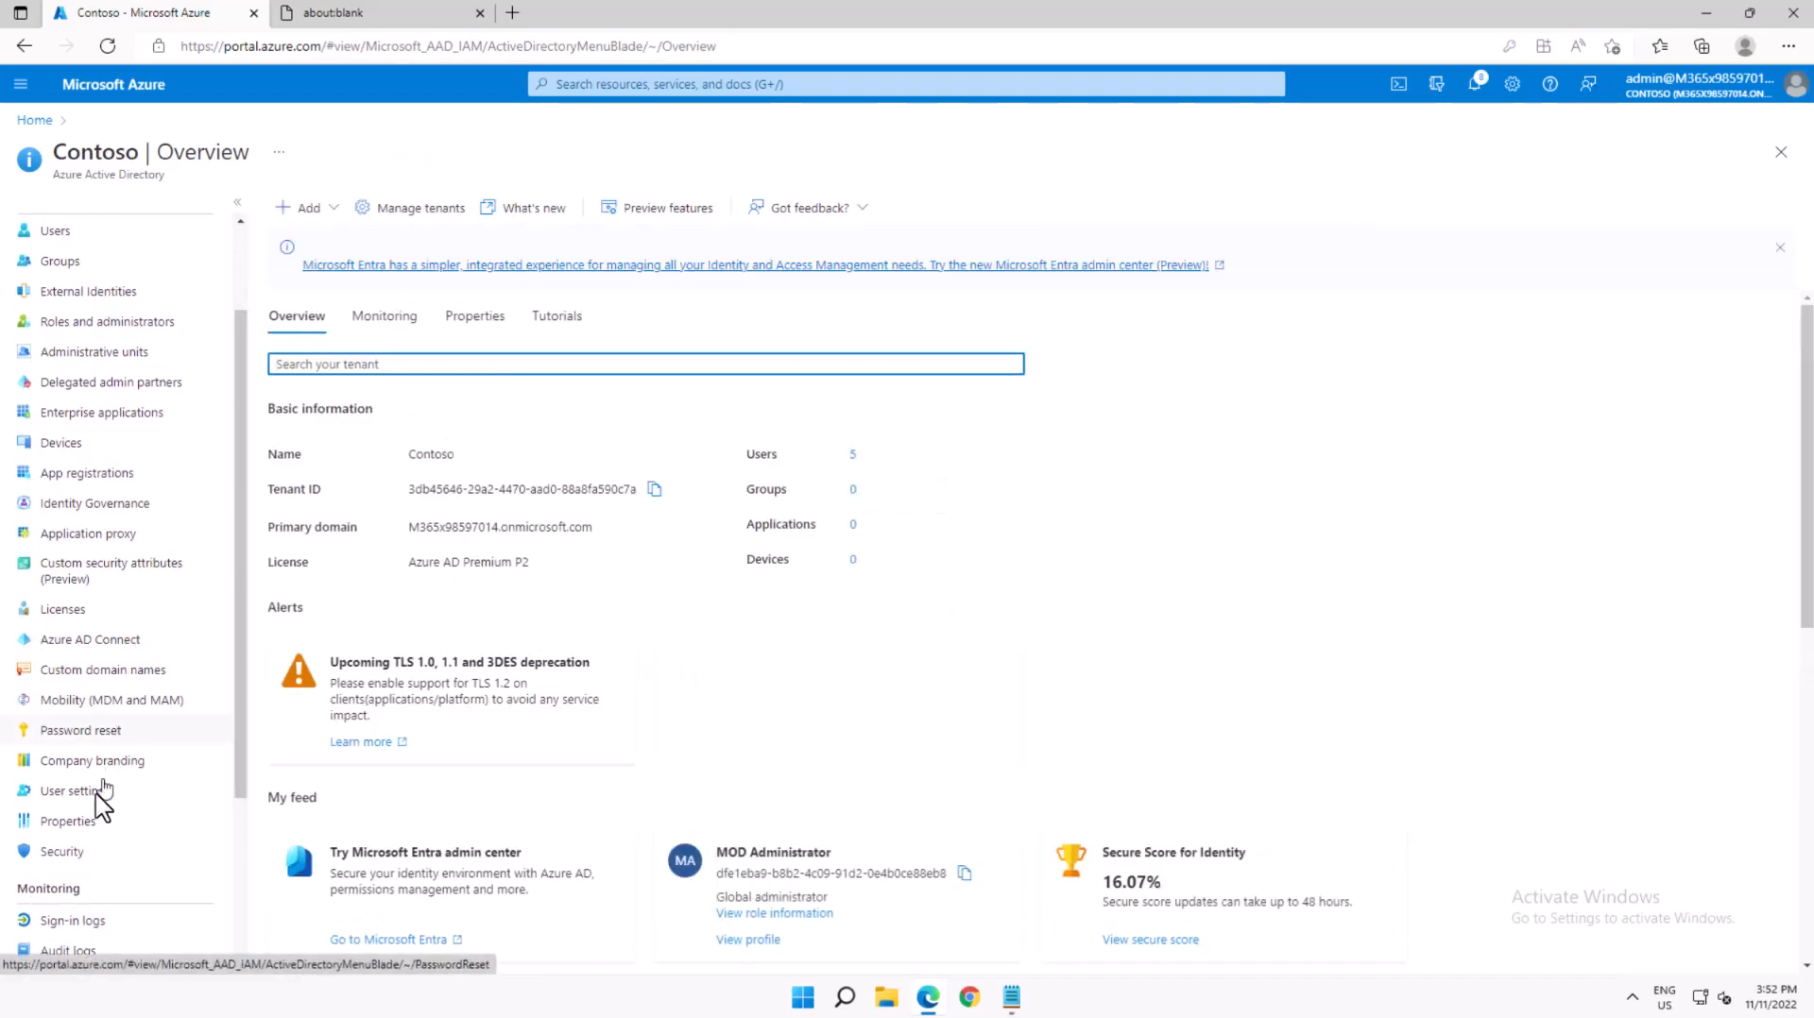
{"action": "left_click", "coordinate": [65, 853]}
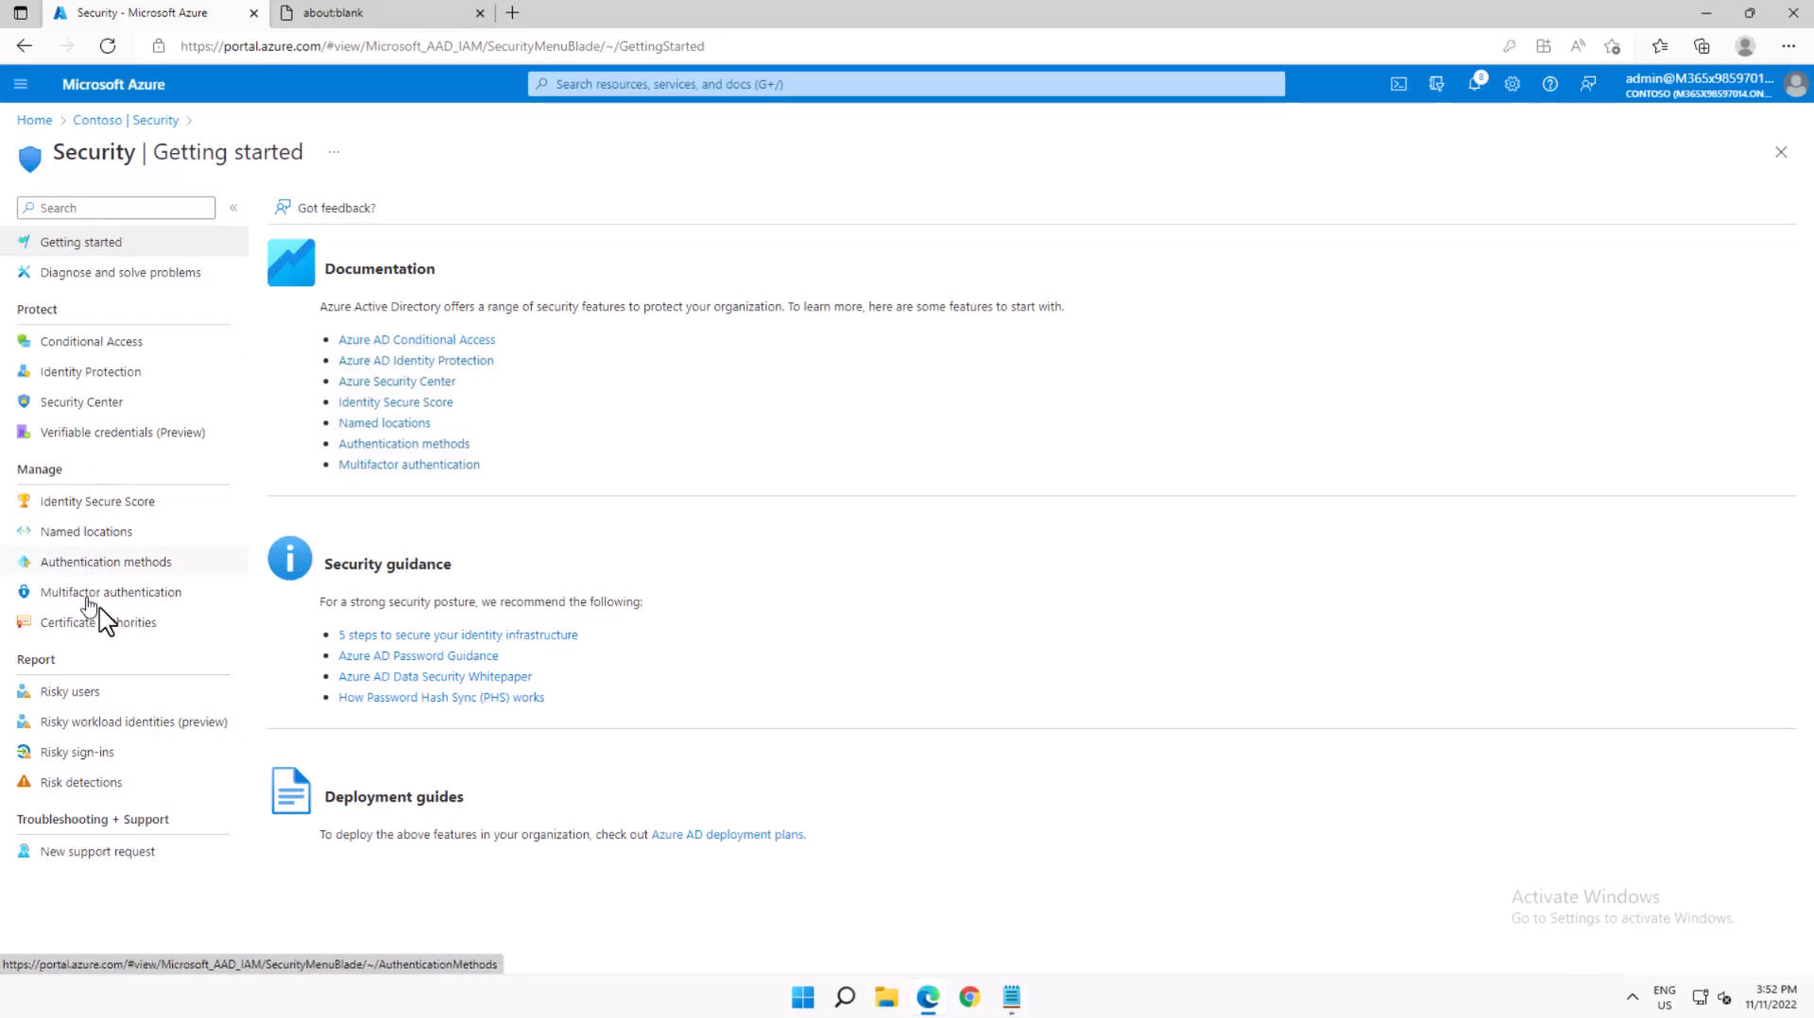
{"action": "left_click", "coordinate": [147, 595]}
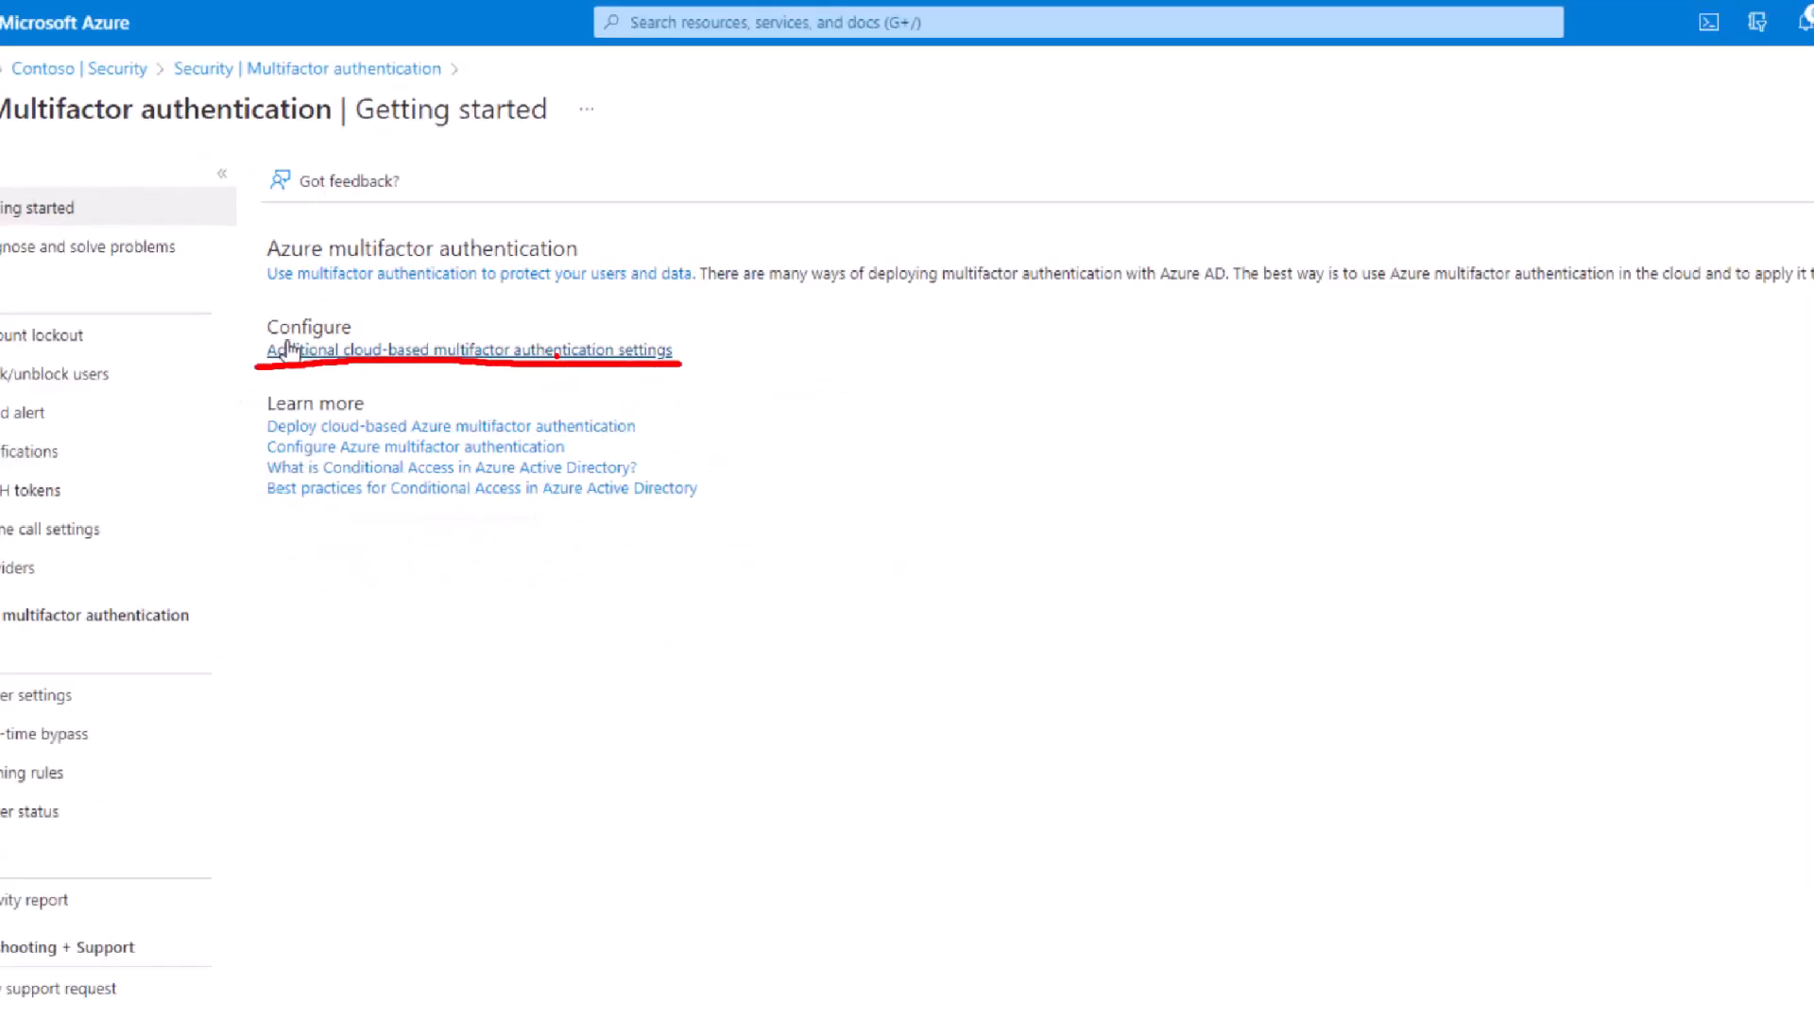
Step: Open the additional cloud-based multifactor authentication settings page
{"action": "left_click", "coordinate": [480, 354]}
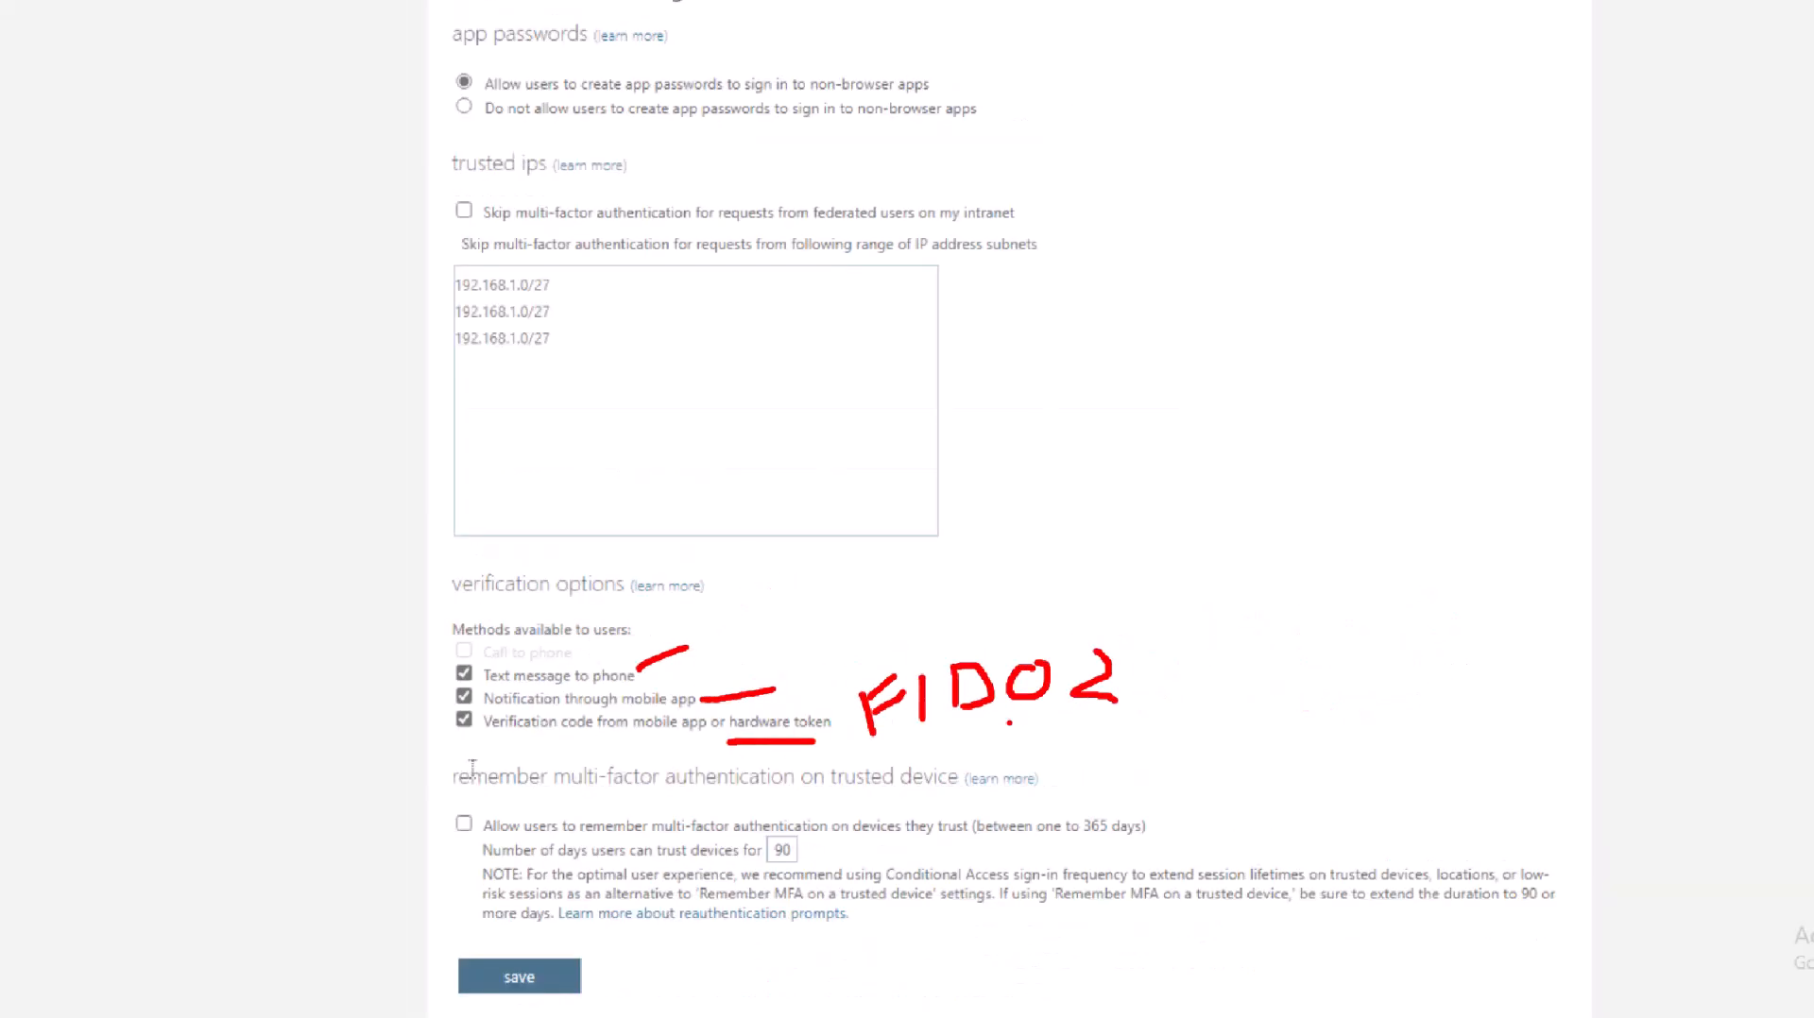
Step: On images.google.com, accept cookies and search images for 'fido 2 key'
{"action": "left_click", "coordinate": [602, 21]}
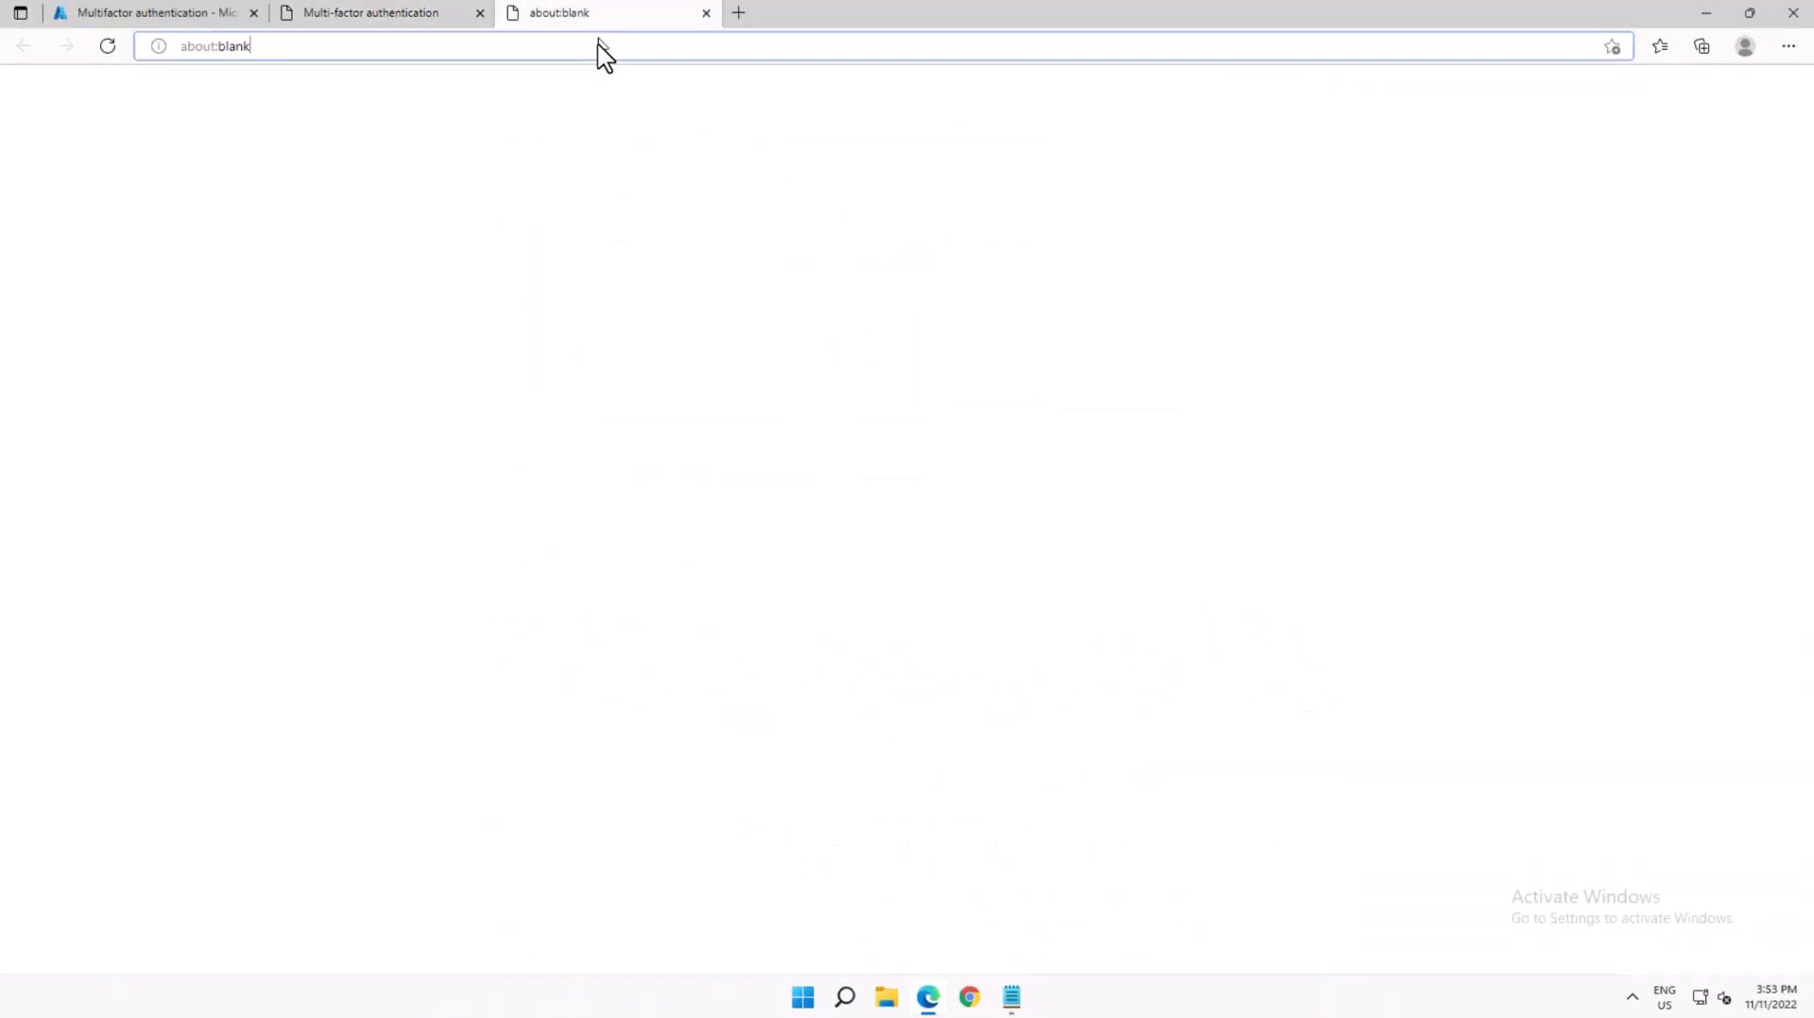
{"action": "key", "text": "BackSpace"}
{"action": "key", "text": "BackSpace"}
{"action": "key", "text": "BackSpace"}
{"action": "key", "text": "BackSpace"}
{"action": "key", "text": "BackSpace"}
{"action": "key", "text": "BackSpace"}
{"action": "key", "text": "BackSpace"}
{"action": "key", "text": "BackSpace"}
{"action": "key", "text": "BackSpace"}
{"action": "key", "text": "BackSpace"}
{"action": "key", "text": "BackSpace"}
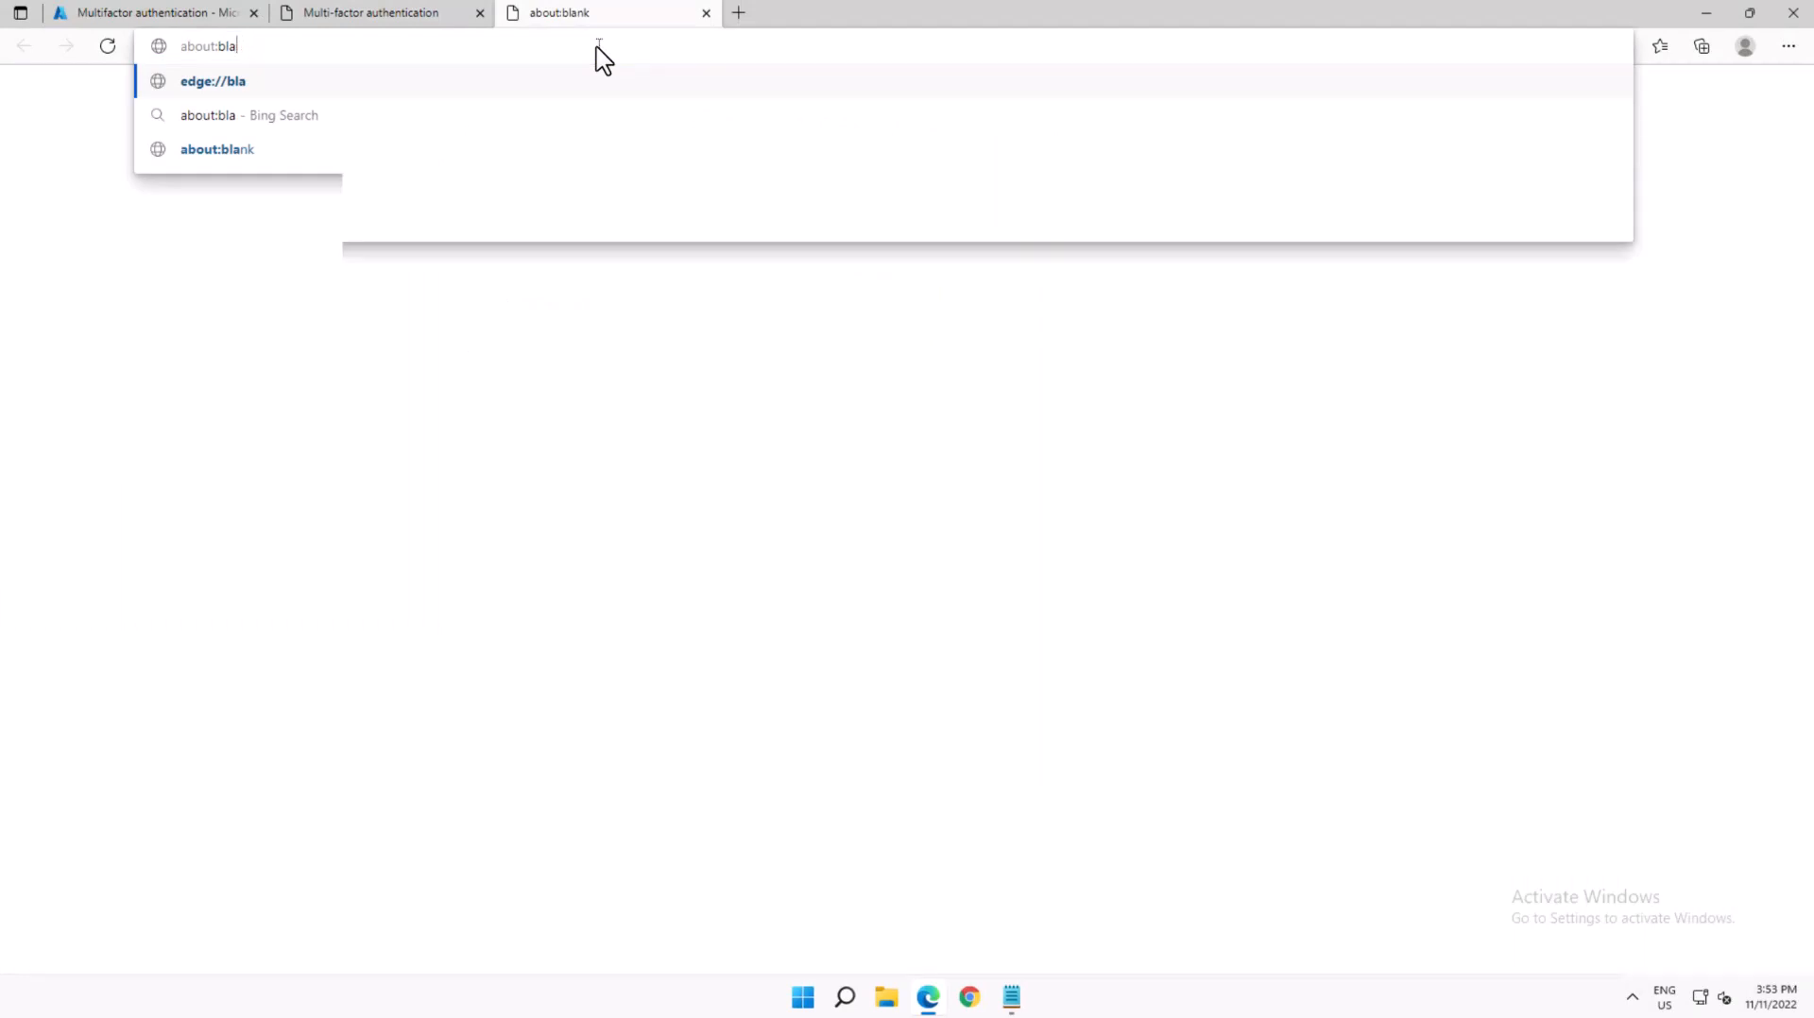
{"action": "type", "text": "im"}
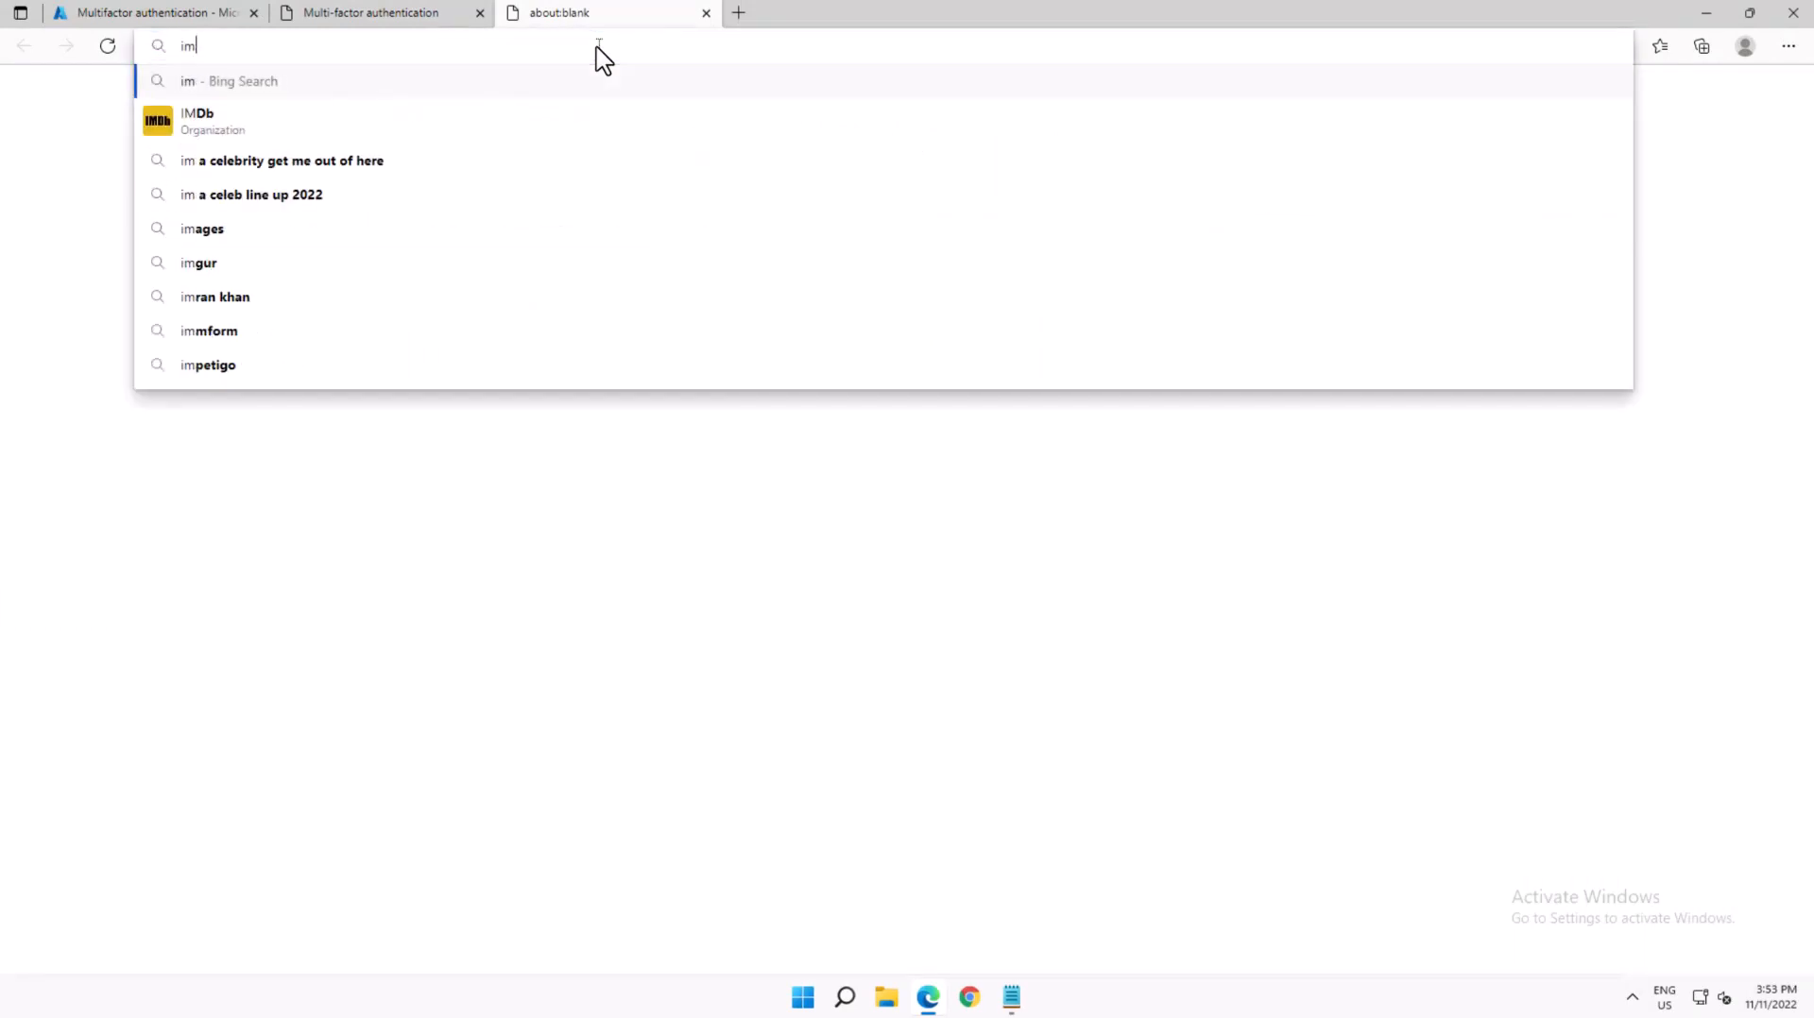
{"action": "type", "text": "ages.google.com"}
{"action": "key", "text": "Return"}
{"action": "left_click", "coordinate": [987, 796]}
{"action": "left_click", "coordinate": [755, 451]}
{"action": "type", "text": "f"}
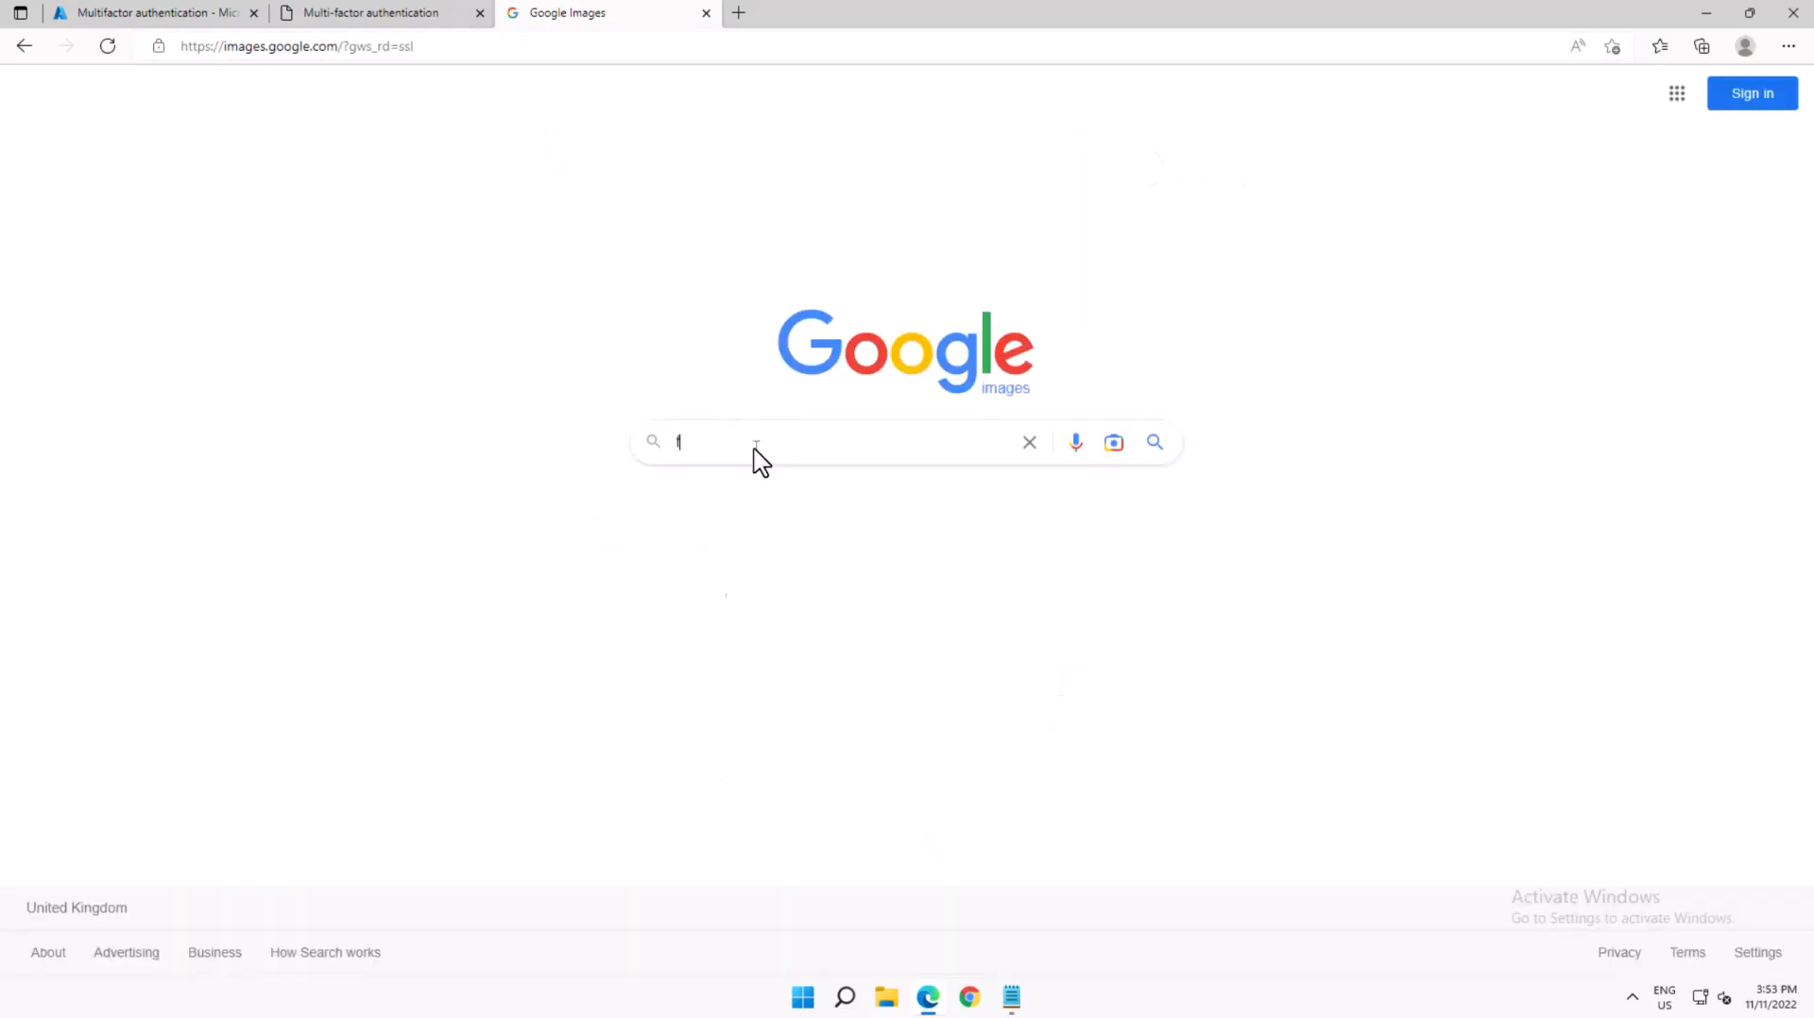
{"action": "type", "text": "ido 2"}
{"action": "key", "text": "Return"}
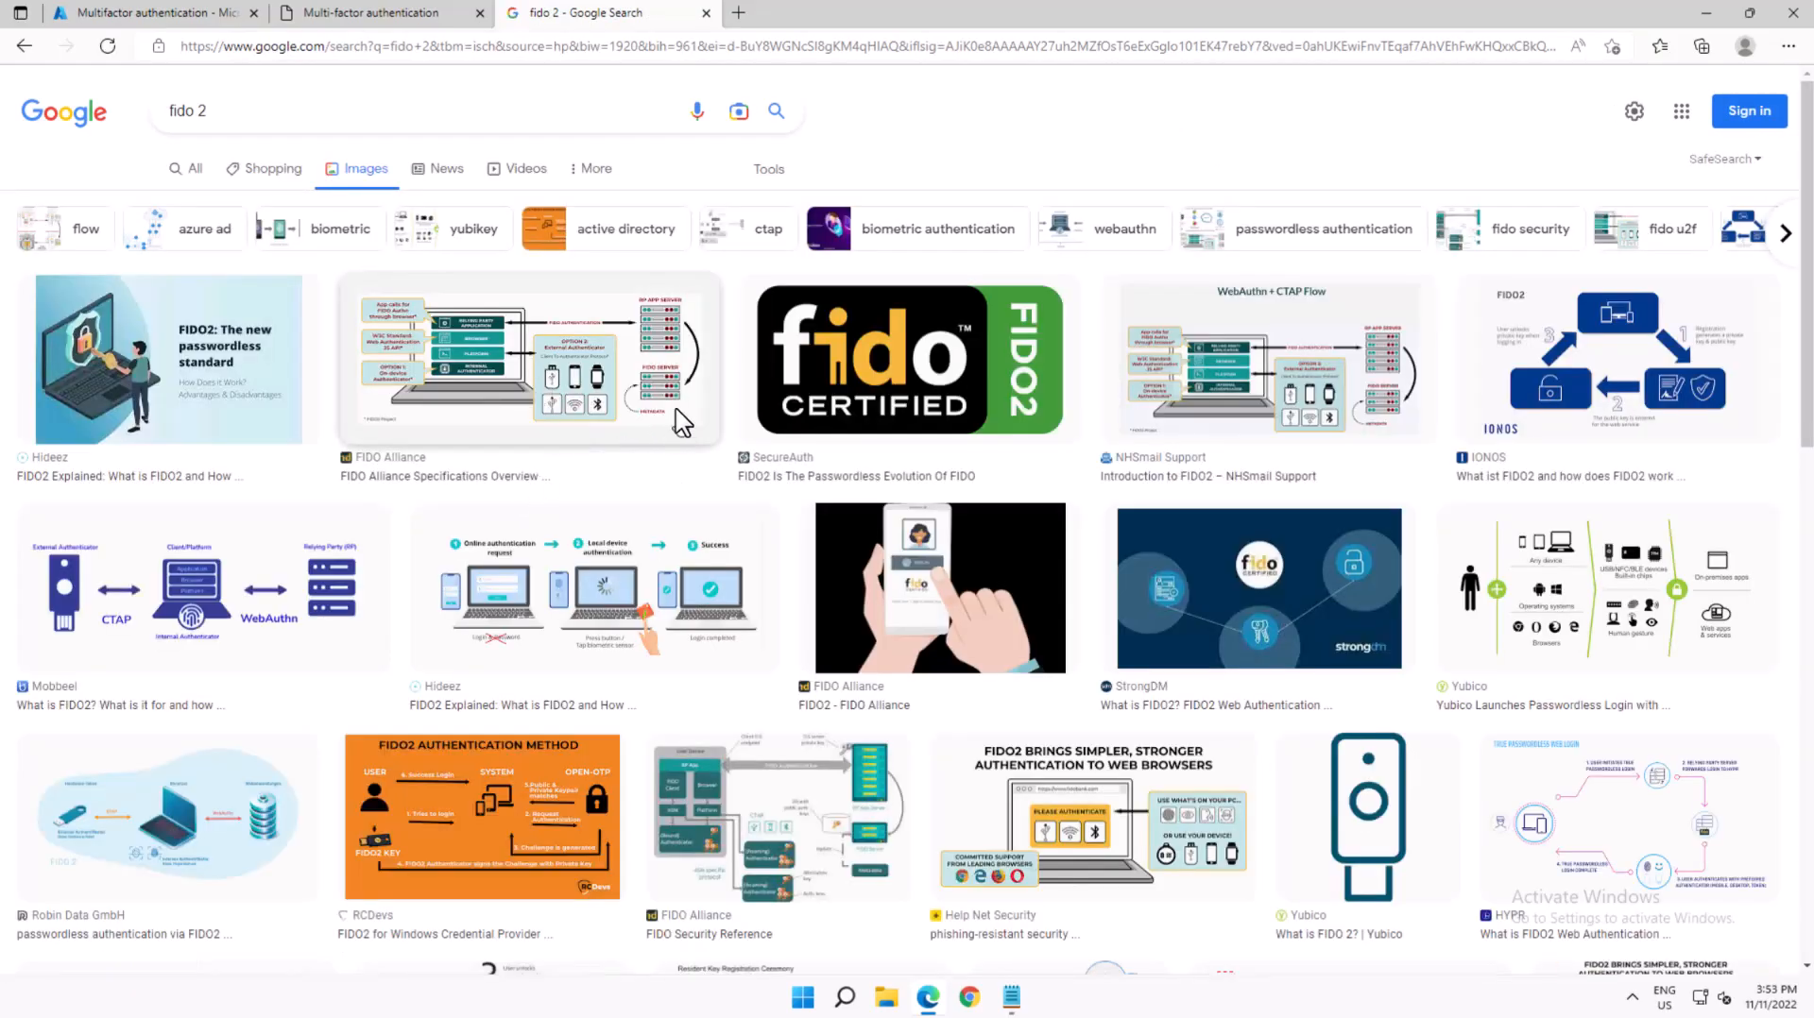
{"action": "left_click", "coordinate": [302, 113]}
{"action": "type", "text": "key"}
{"action": "key", "text": "Return"}
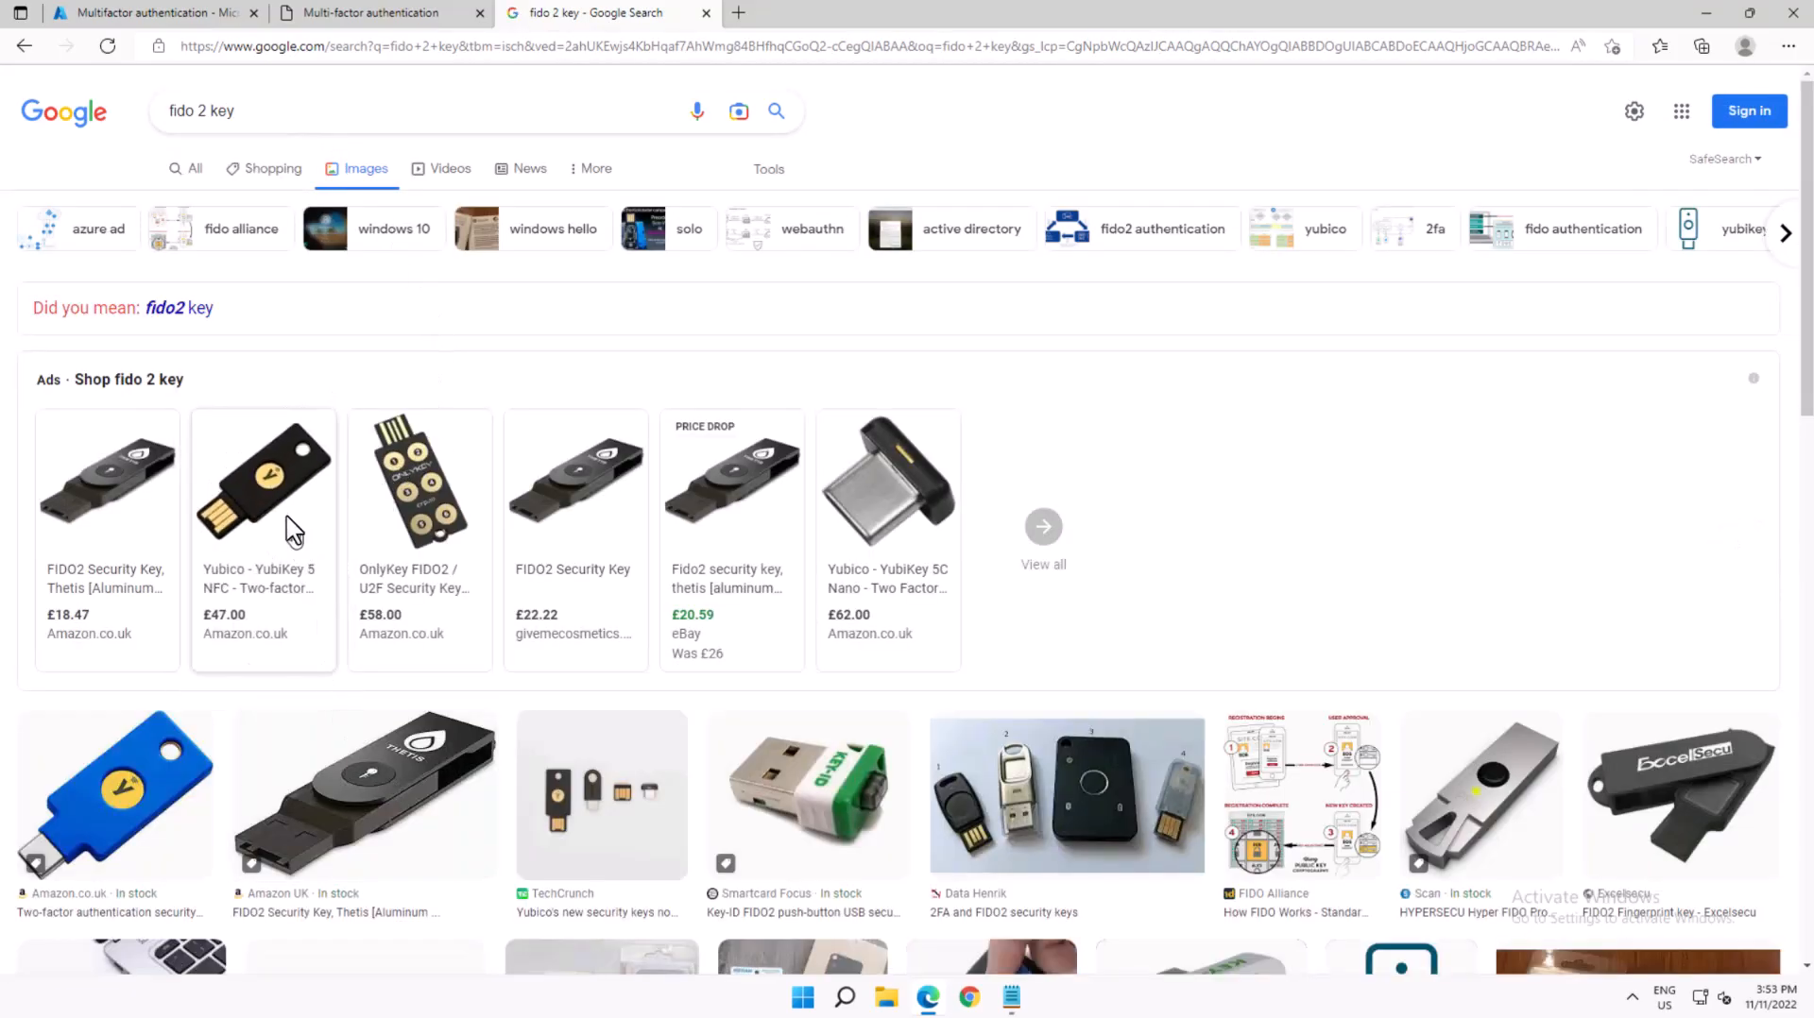
Step: Look over the YubiKey 5 NFC listing, then close the Google and Amazon tabs
{"action": "left_click", "coordinate": [266, 484]}
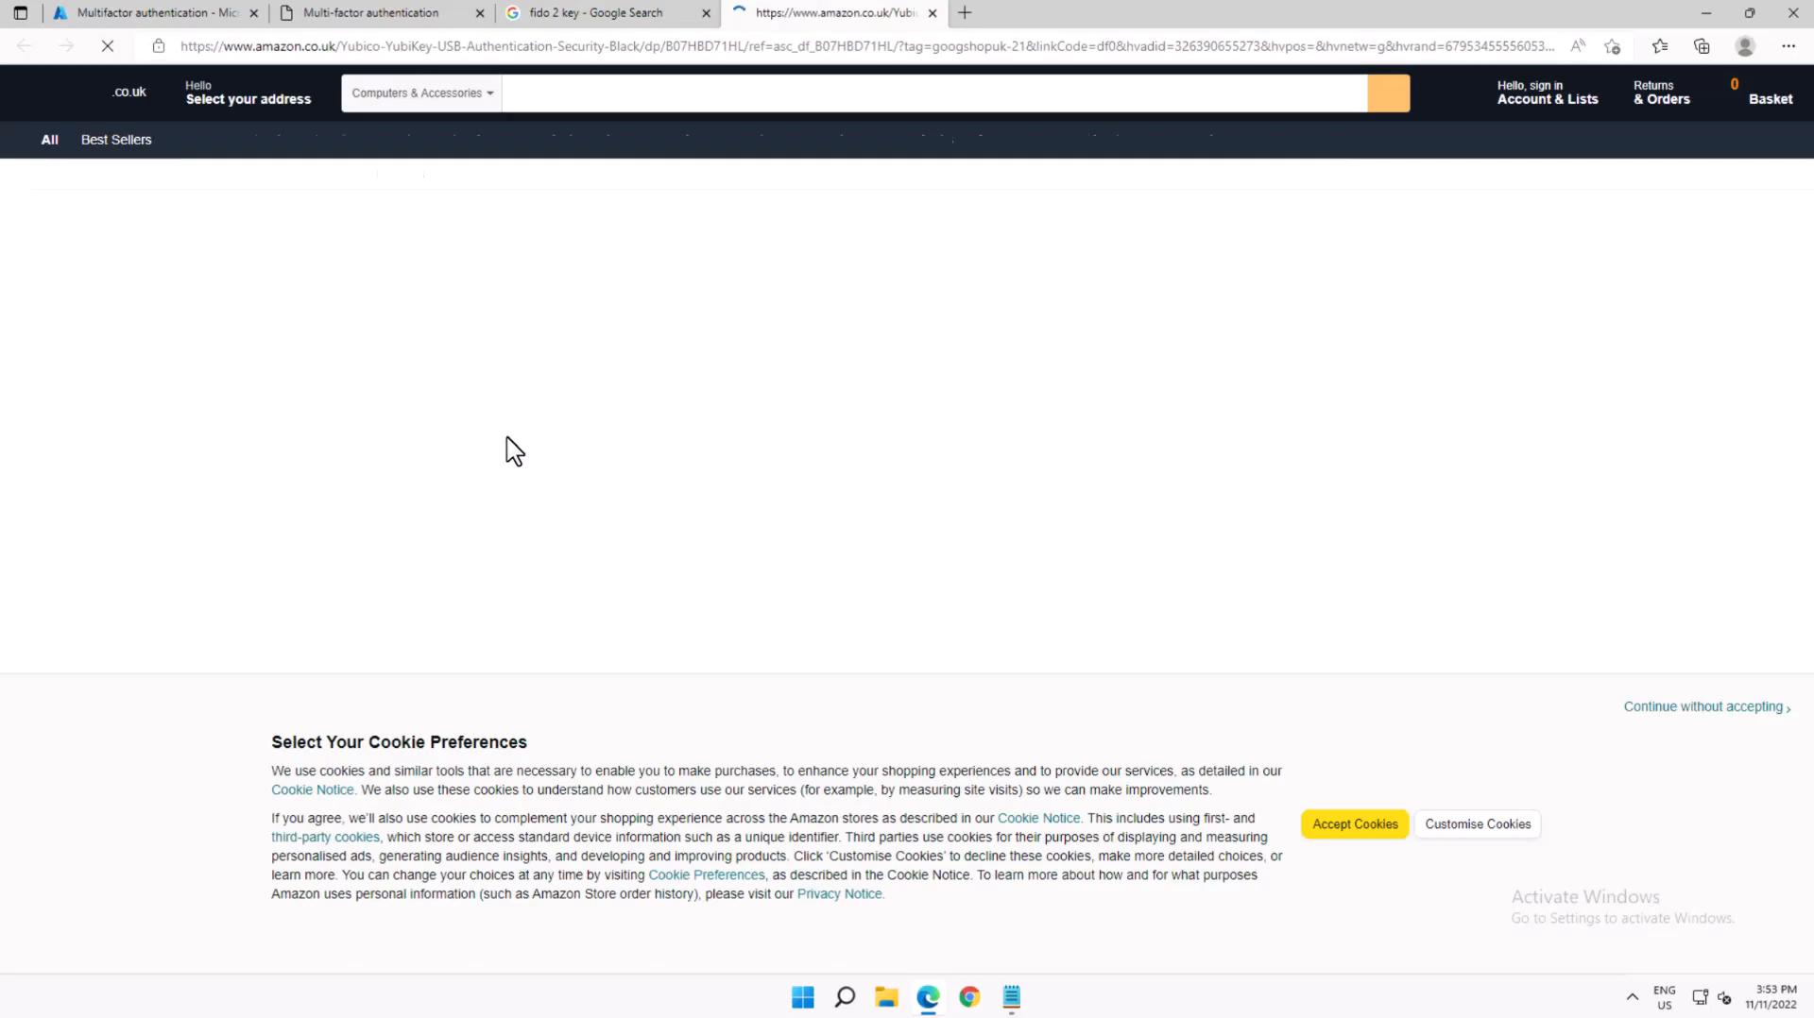
{"action": "scroll", "coordinate": [631, 543], "scroll_direction": "down", "scroll_amount": 2}
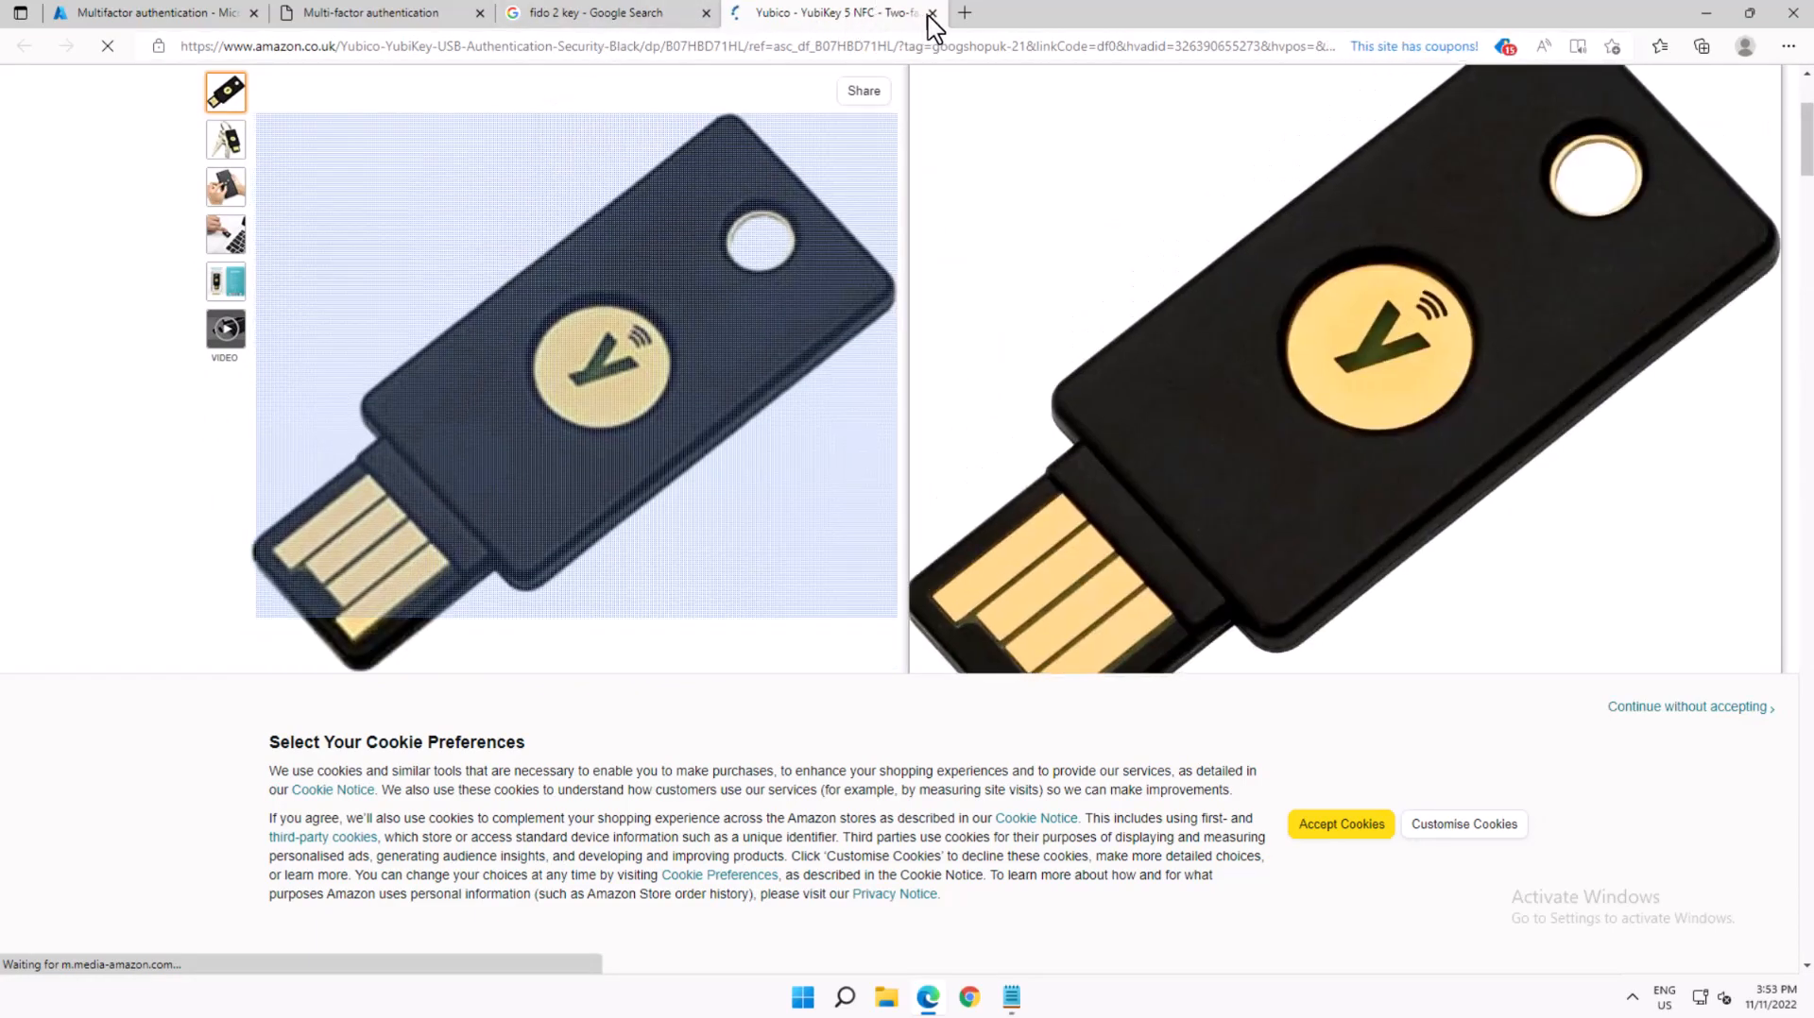
{"action": "left_click", "coordinate": [698, 18]}
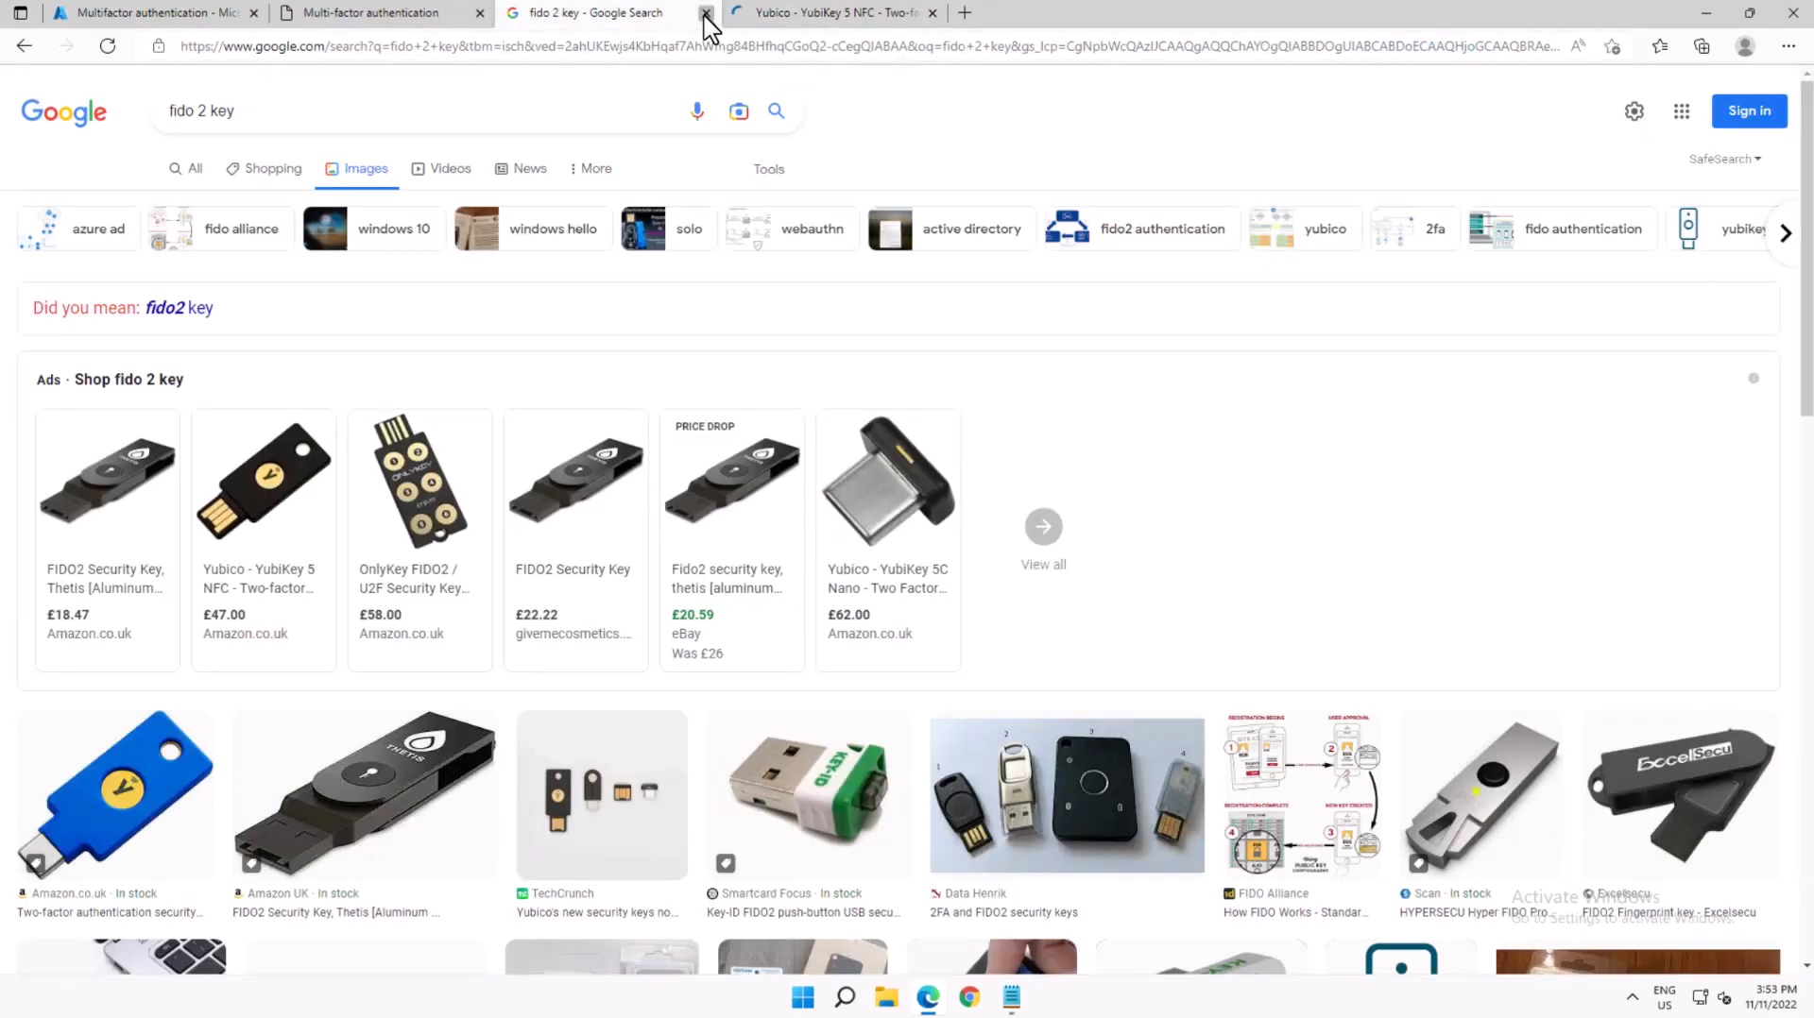
{"action": "left_click", "coordinate": [704, 14]}
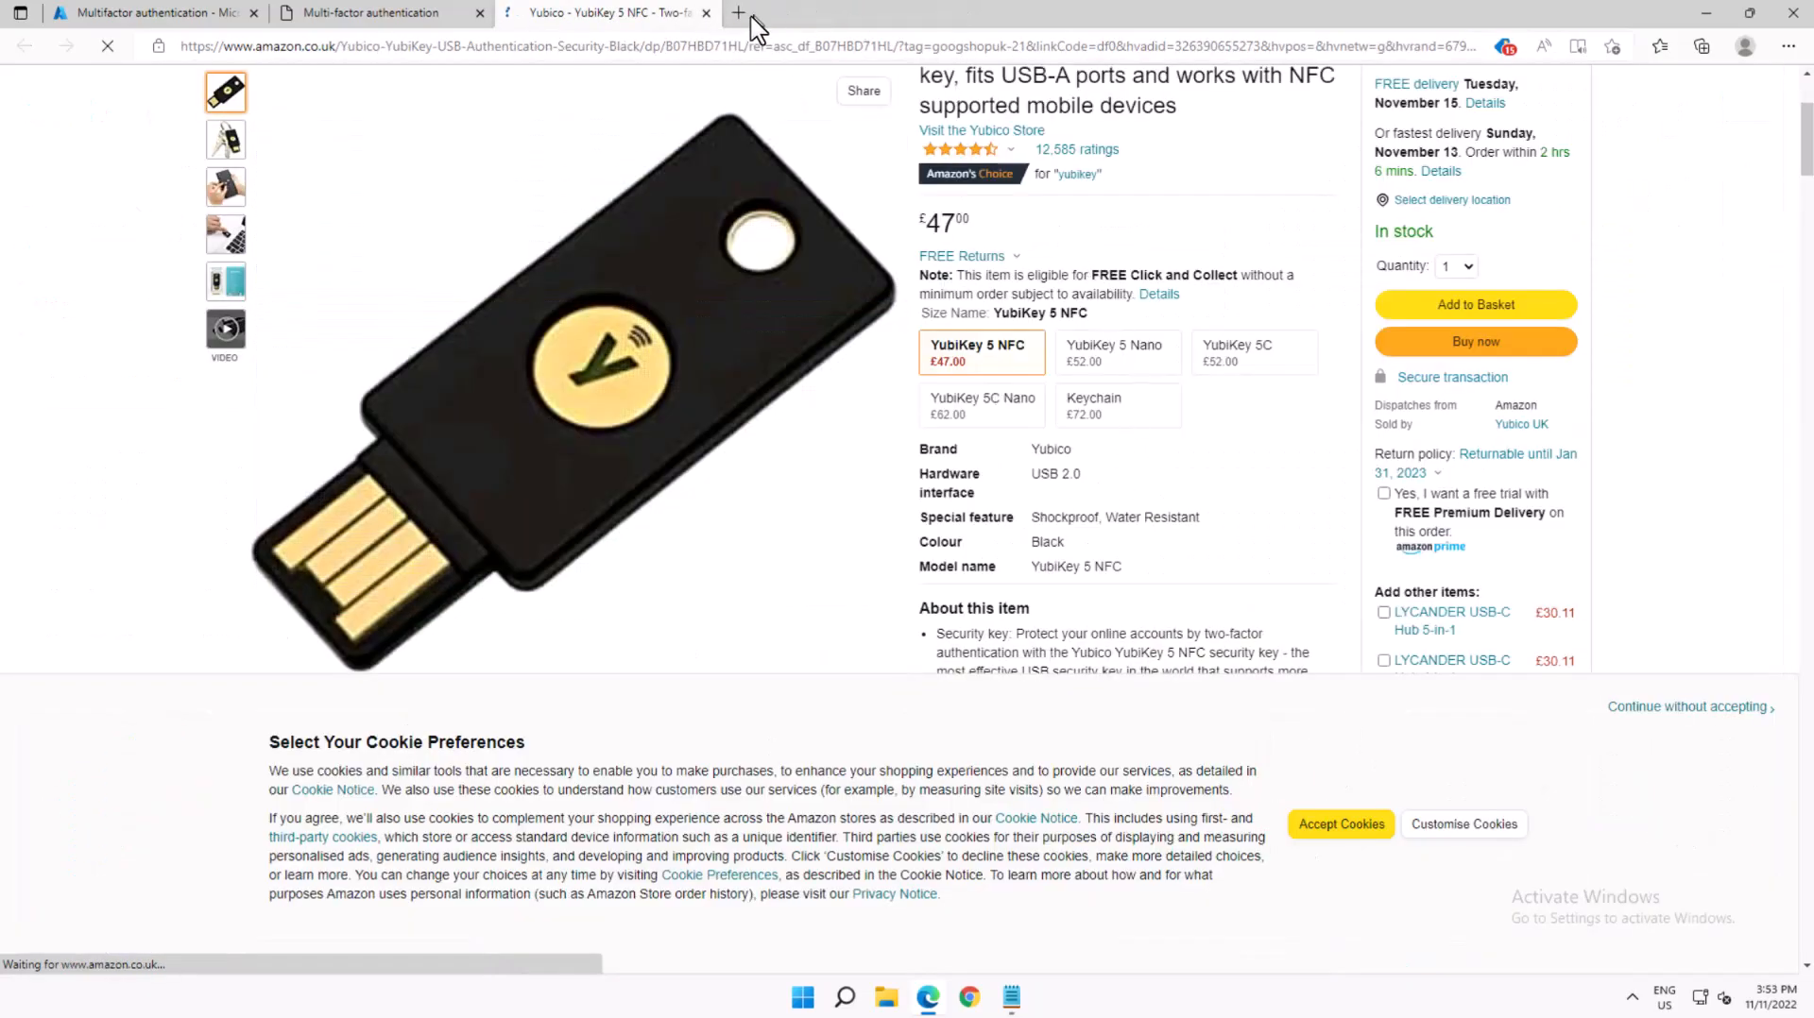
{"action": "left_click", "coordinate": [705, 13]}
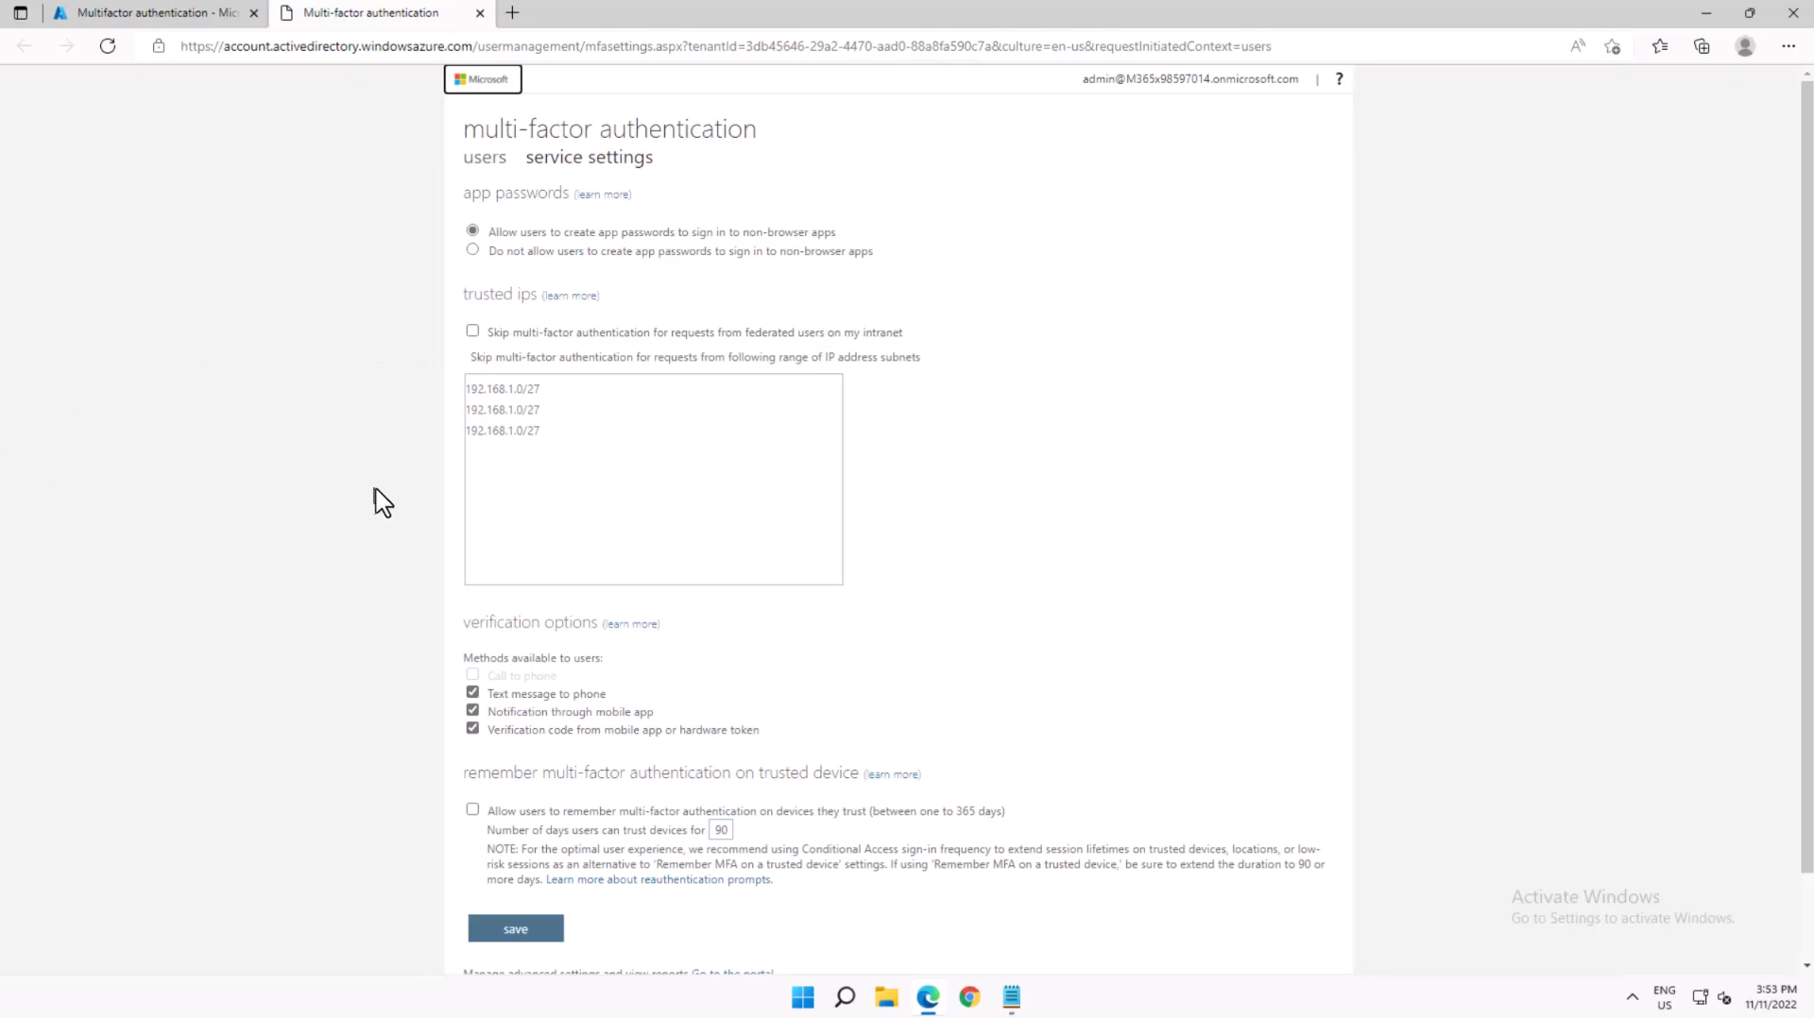
Step: In the MFA users list, enable multi-factor auth for aaduser1 and dismiss the success message
{"action": "scroll", "coordinate": [773, 675], "scroll_direction": "down", "scroll_amount": 2}
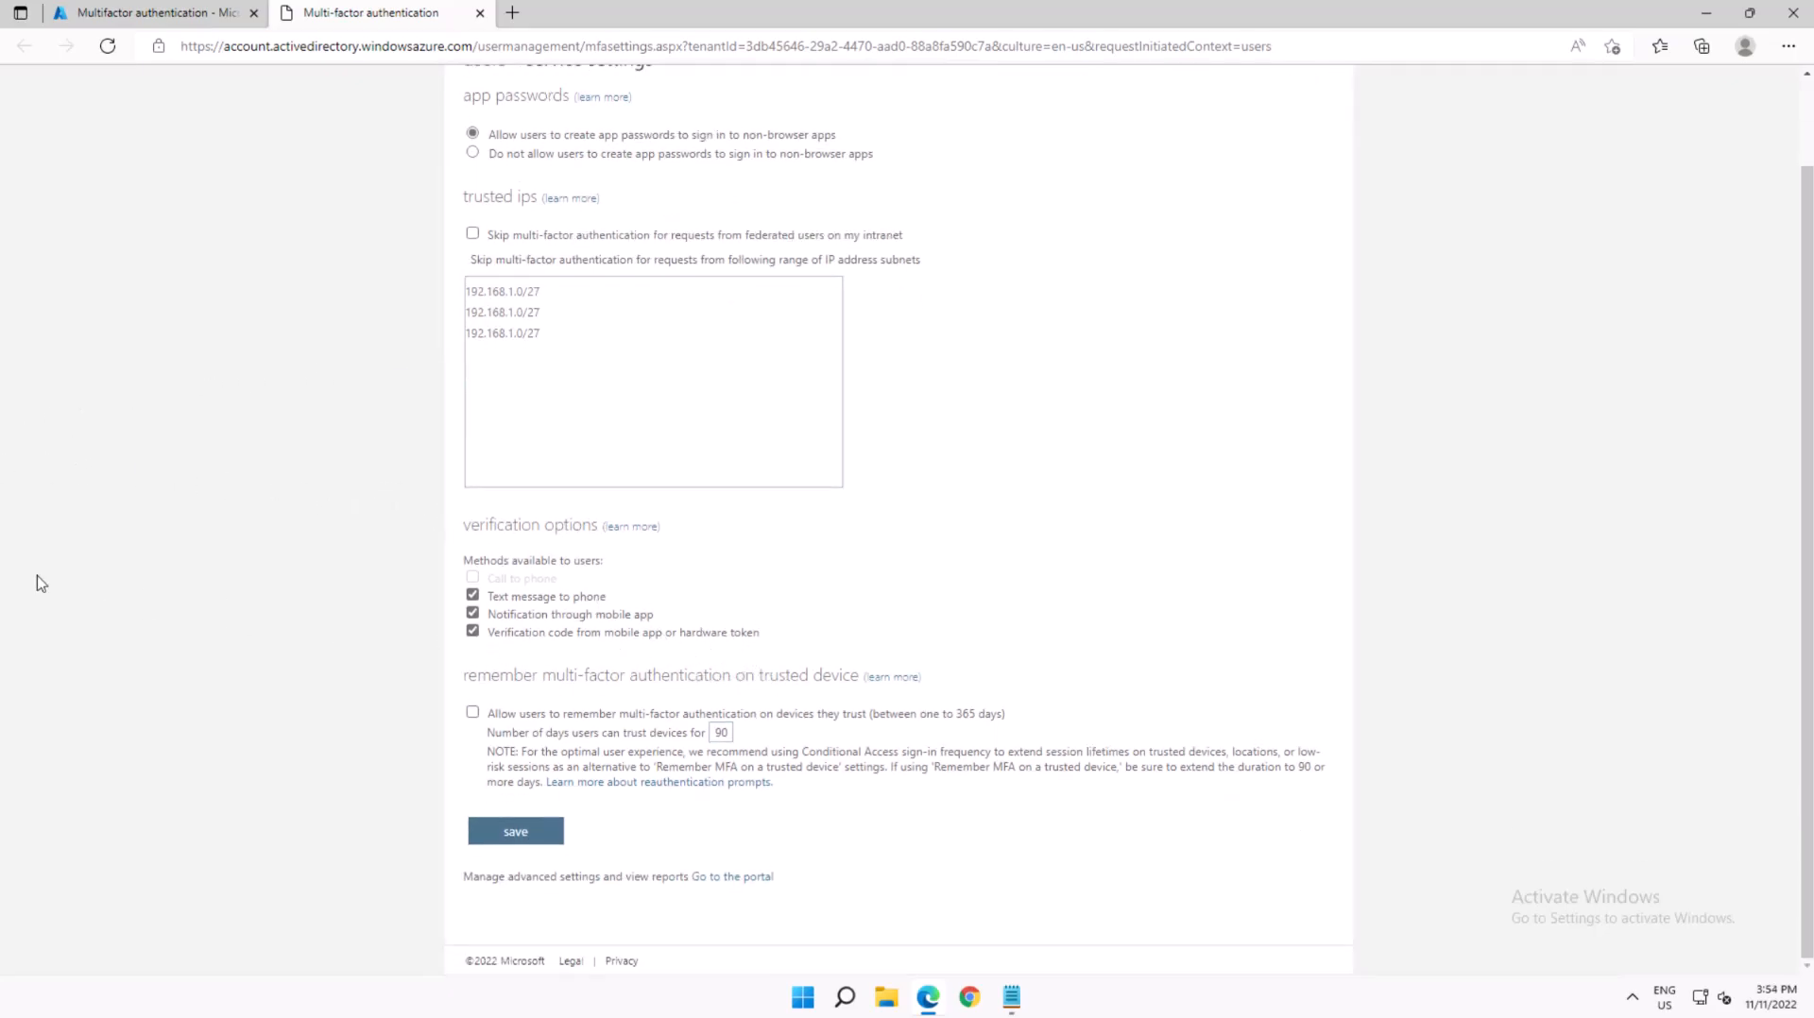
{"action": "scroll", "coordinate": [828, 598], "scroll_direction": "up", "scroll_amount": 2}
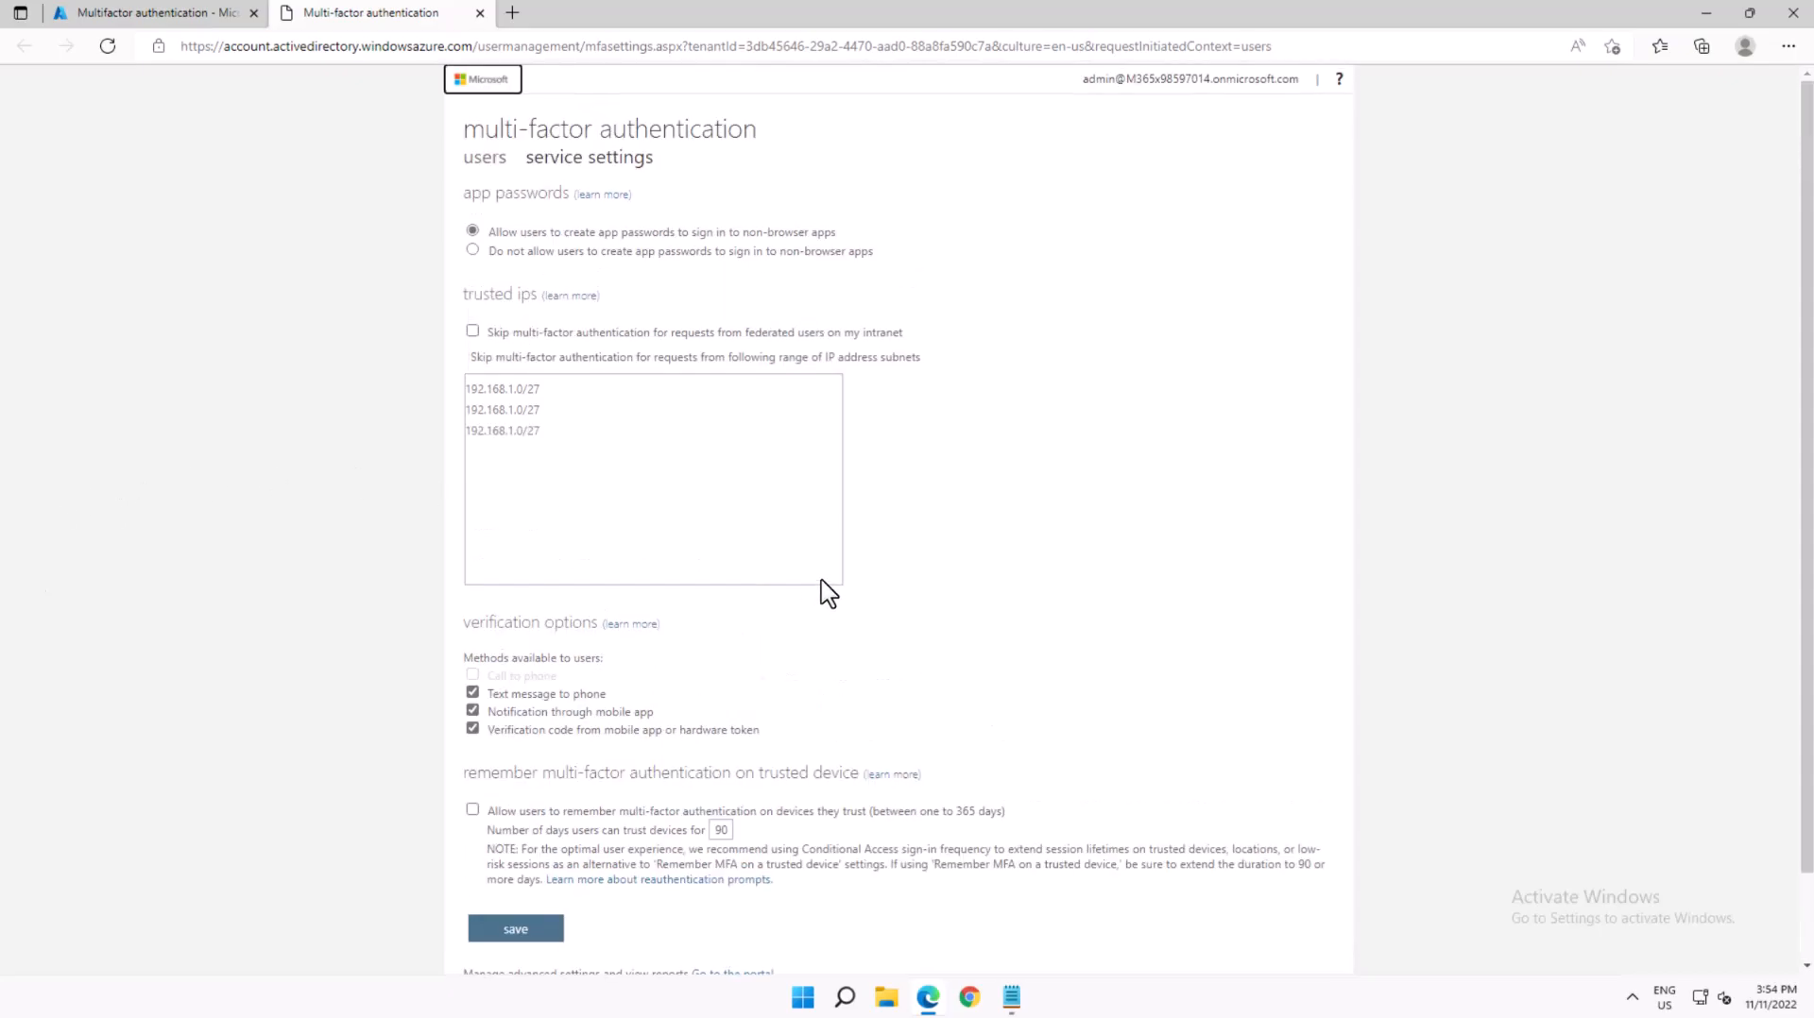
{"action": "left_click", "coordinate": [487, 158]}
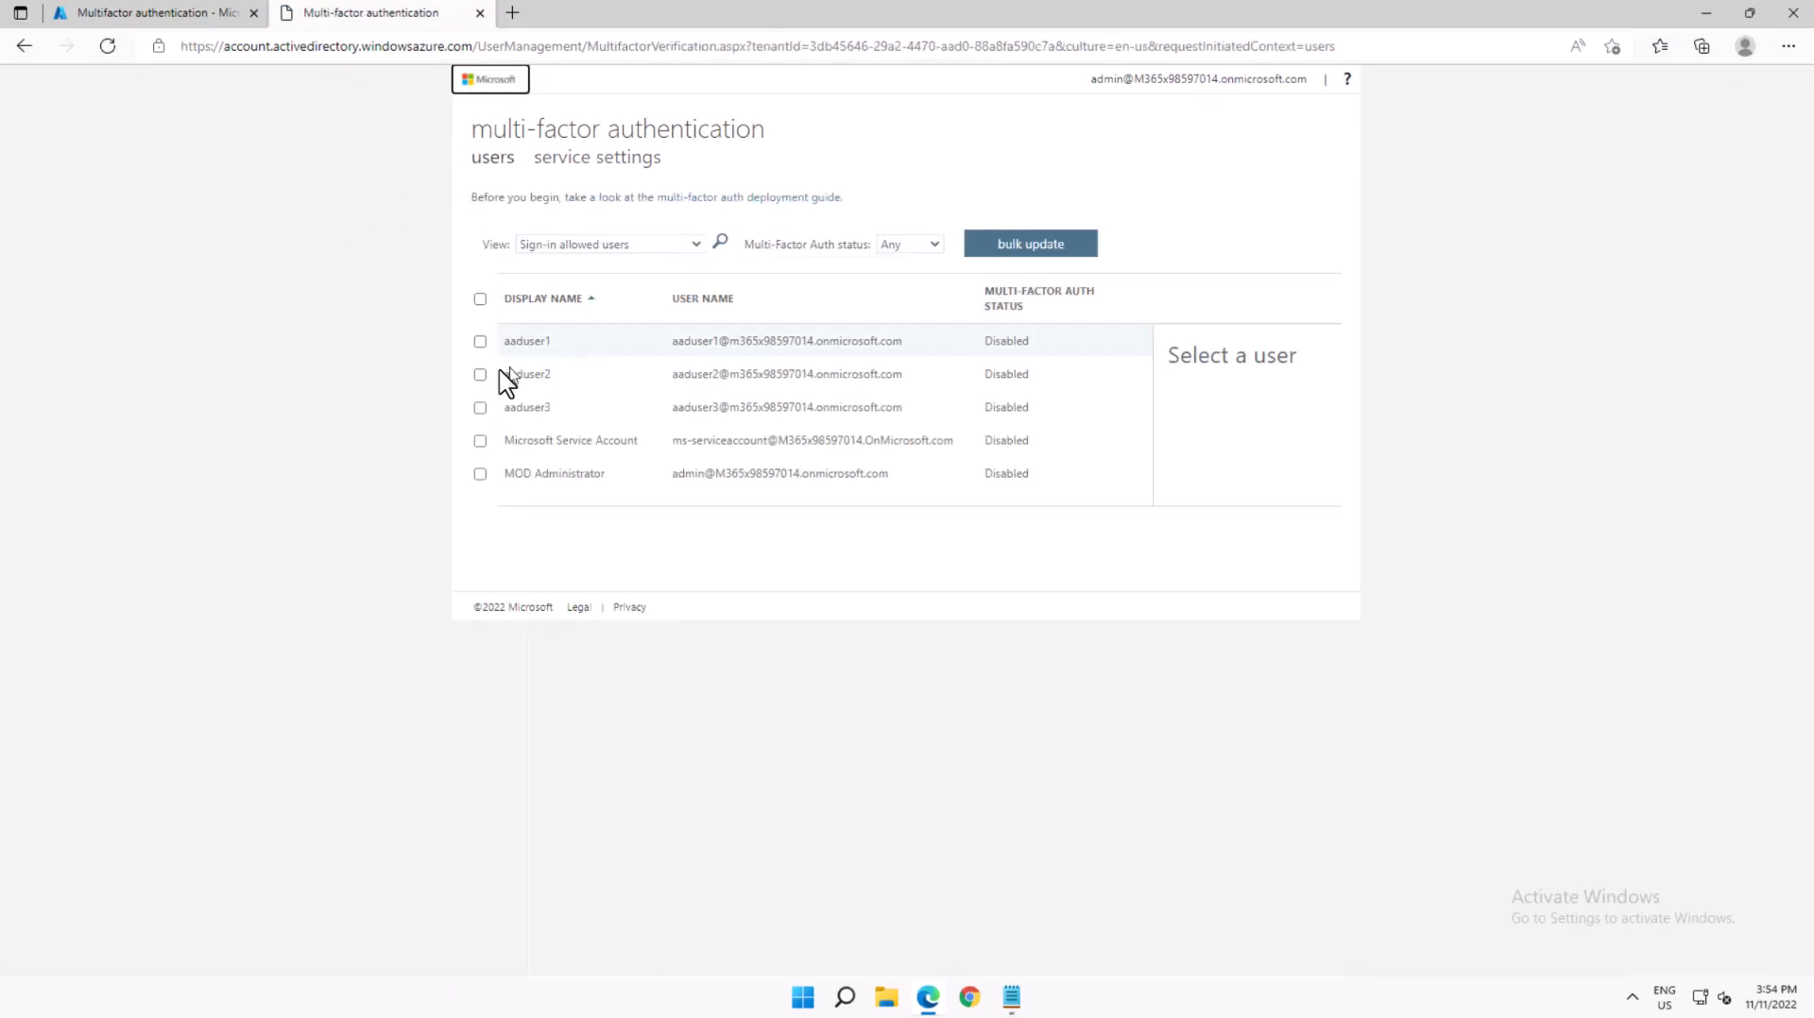
{"action": "left_click", "coordinate": [479, 343]}
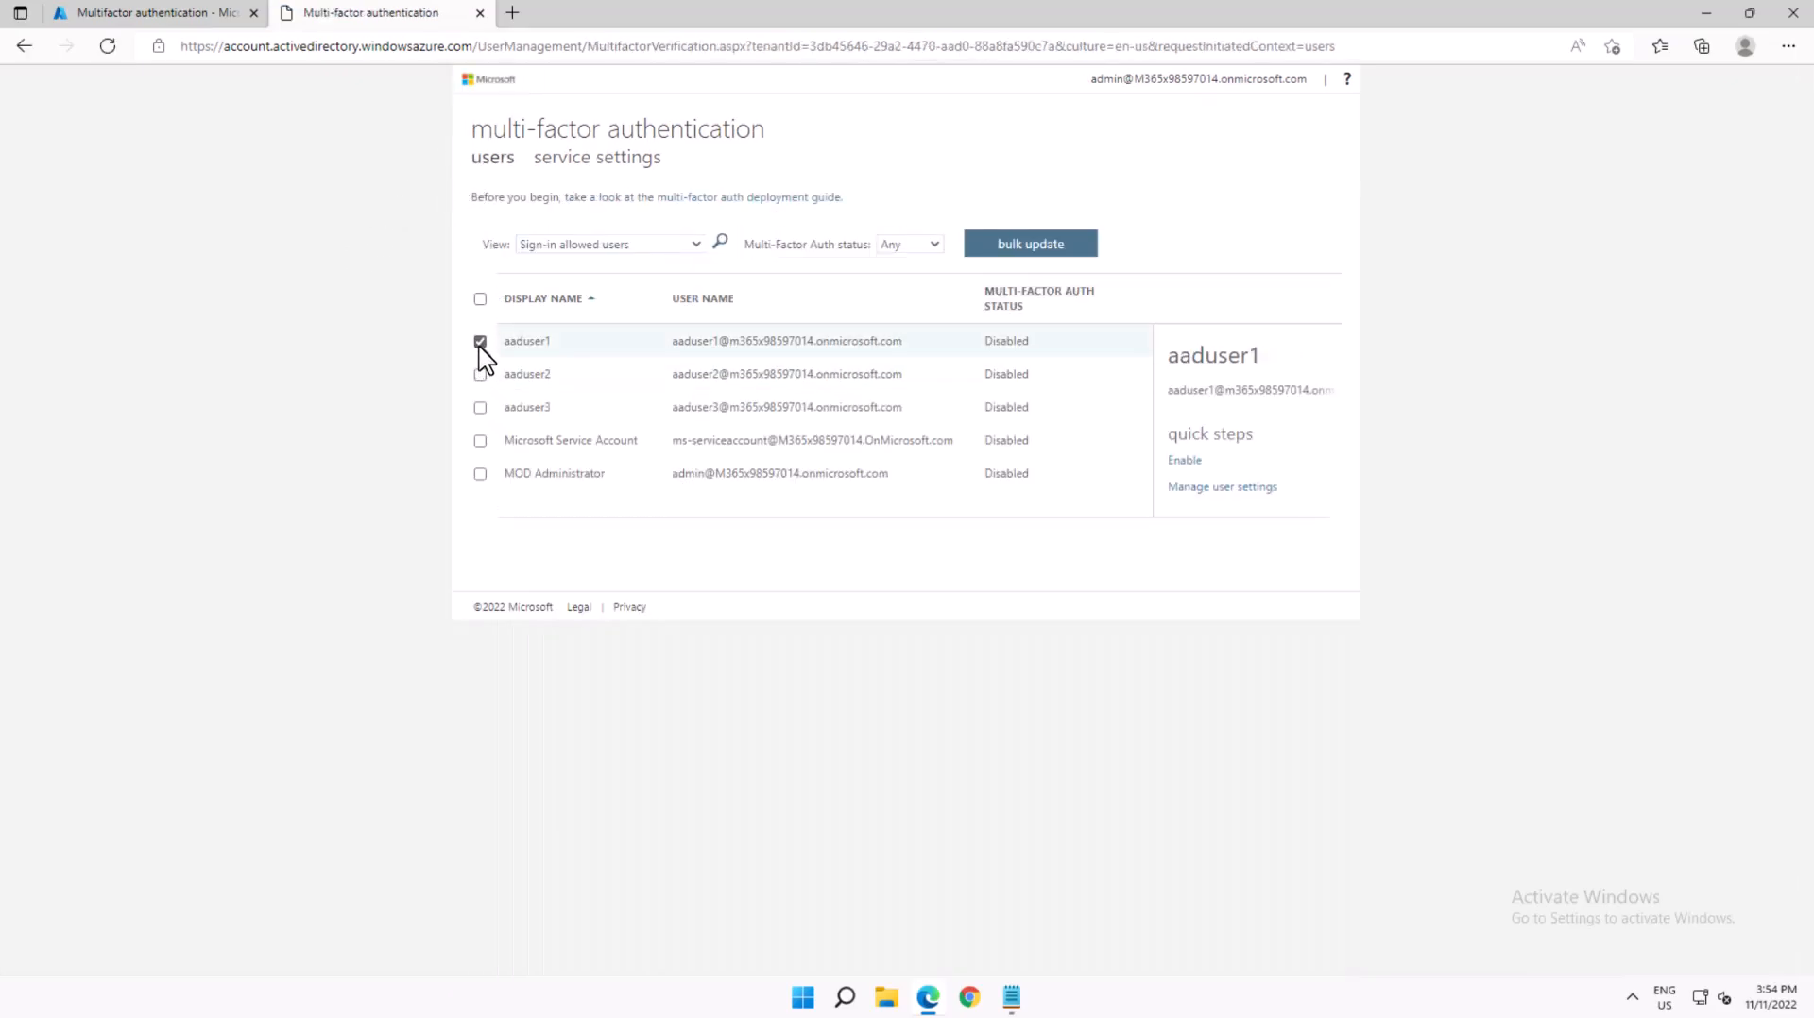
{"action": "left_click", "coordinate": [1183, 462]}
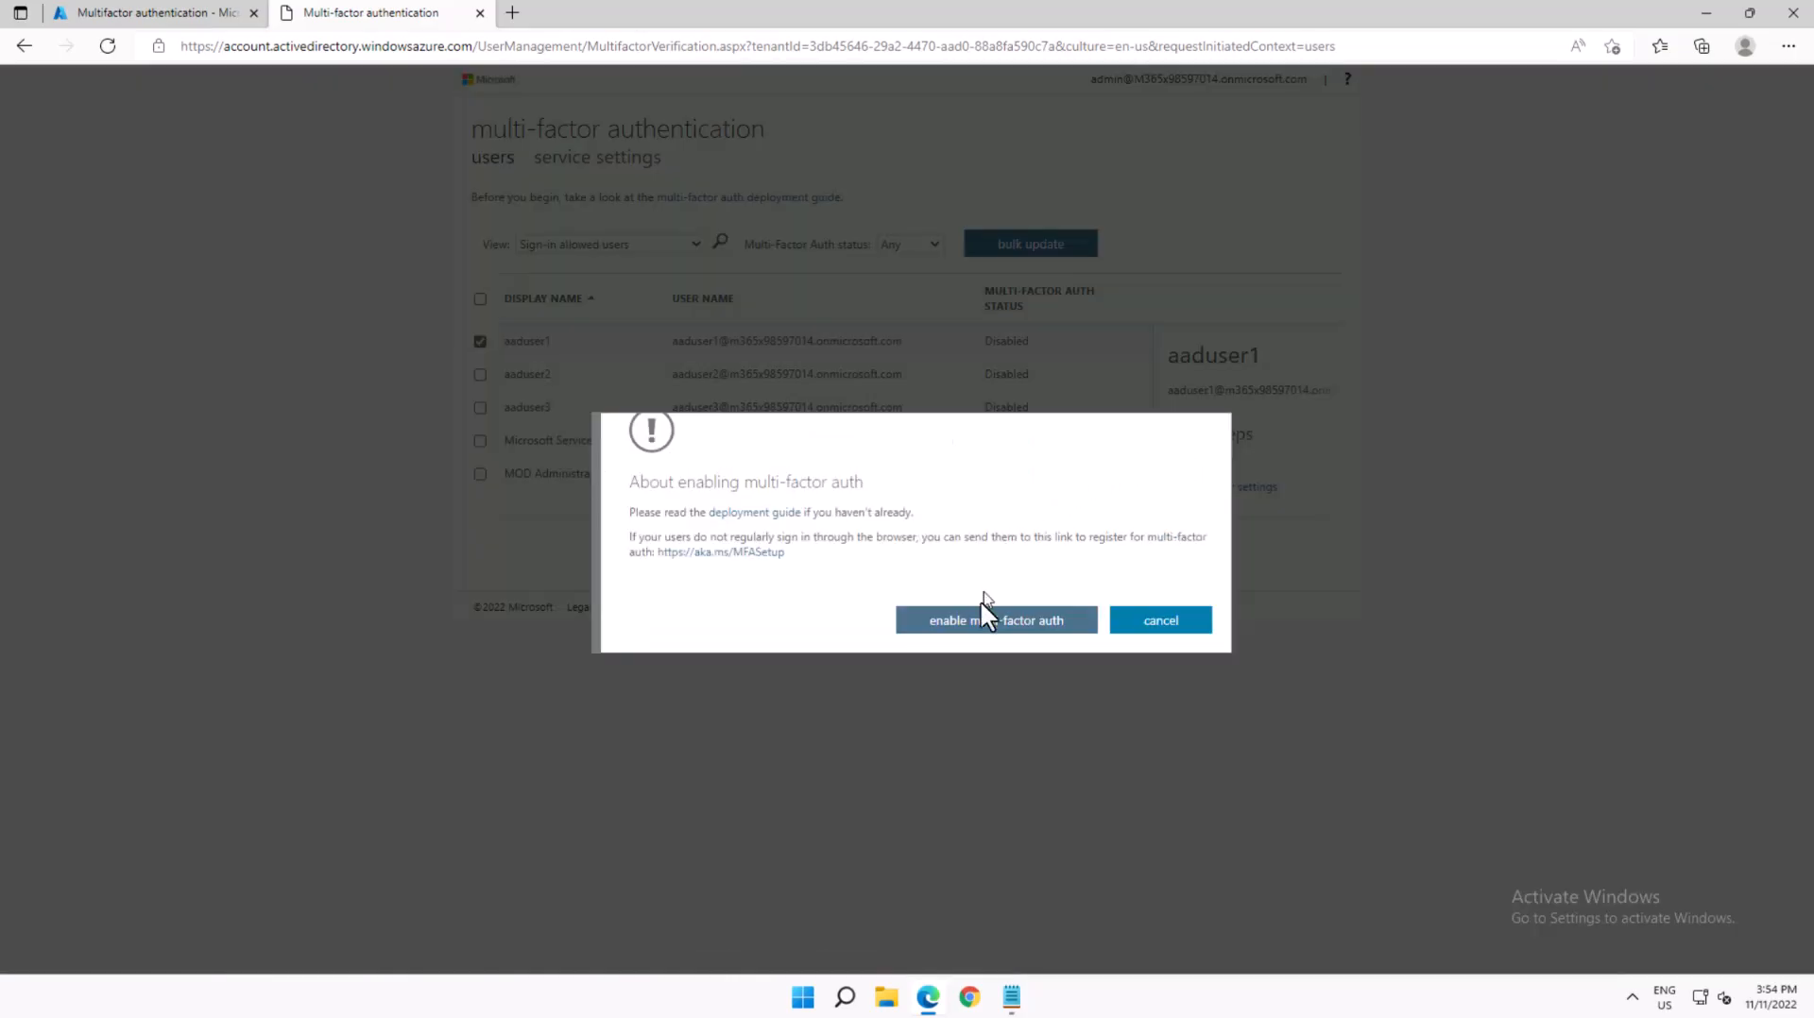
{"action": "left_click", "coordinate": [983, 623]}
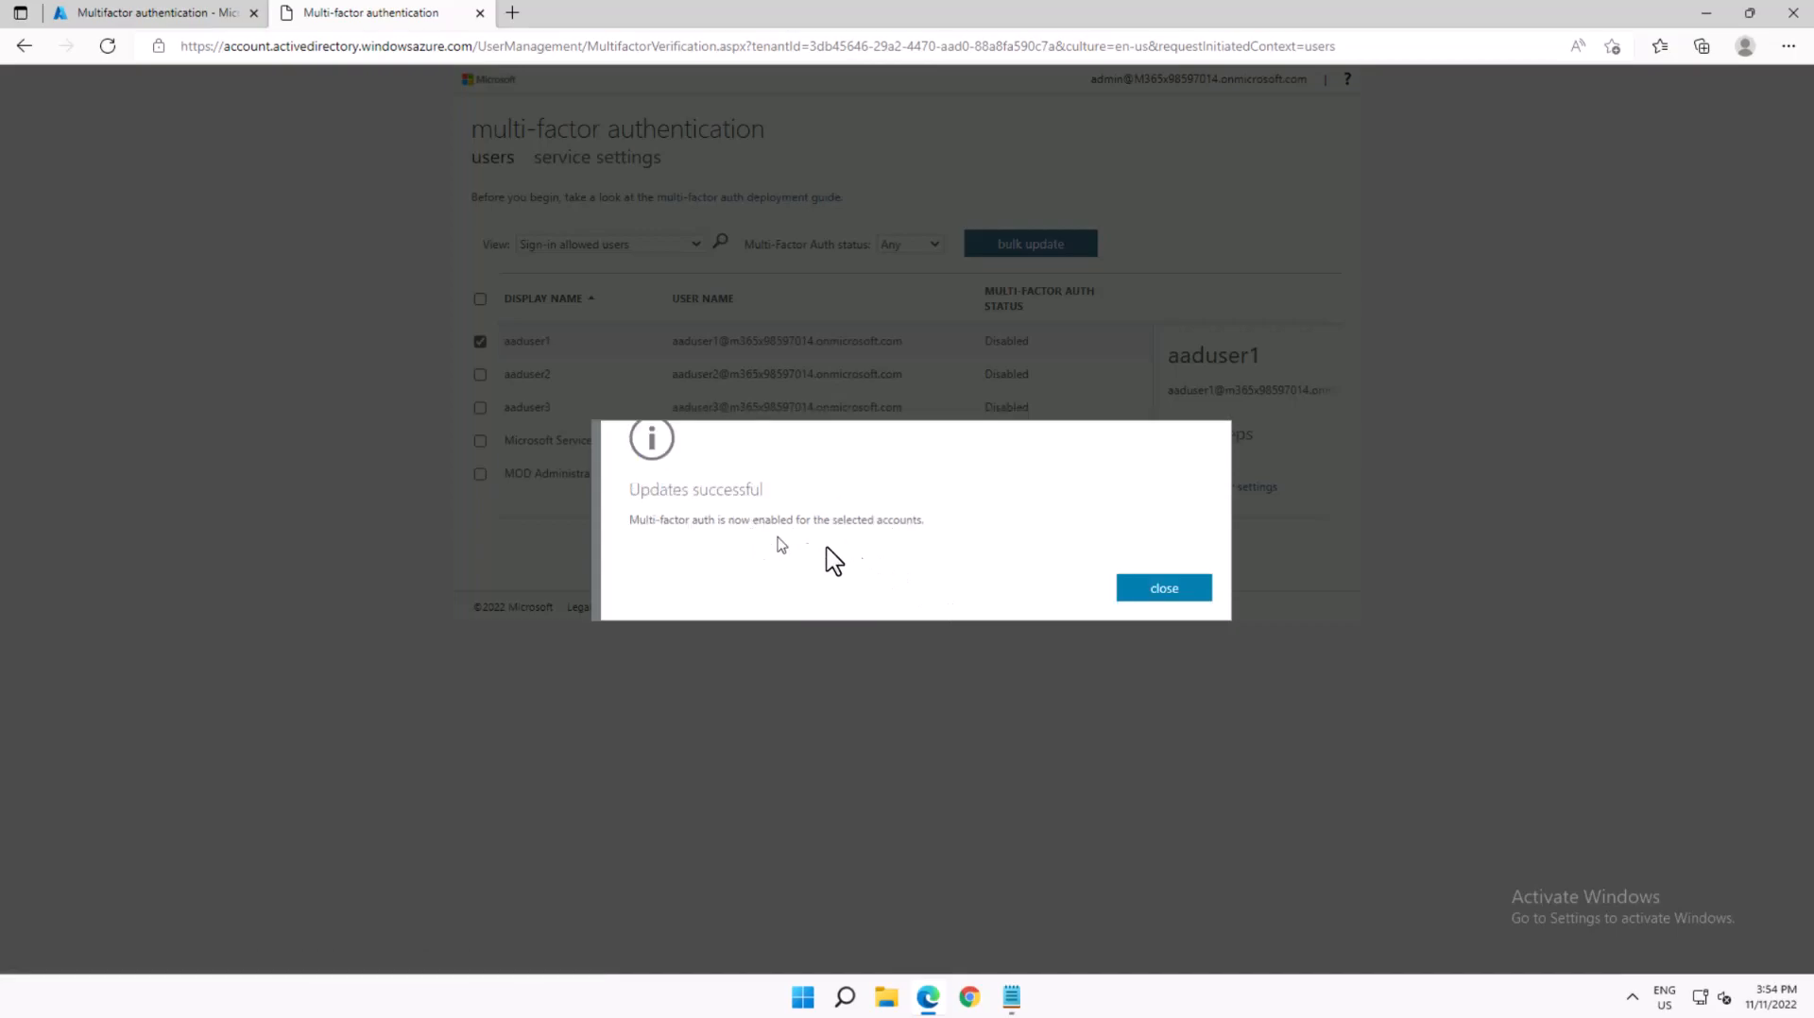
{"action": "left_click", "coordinate": [1157, 593]}
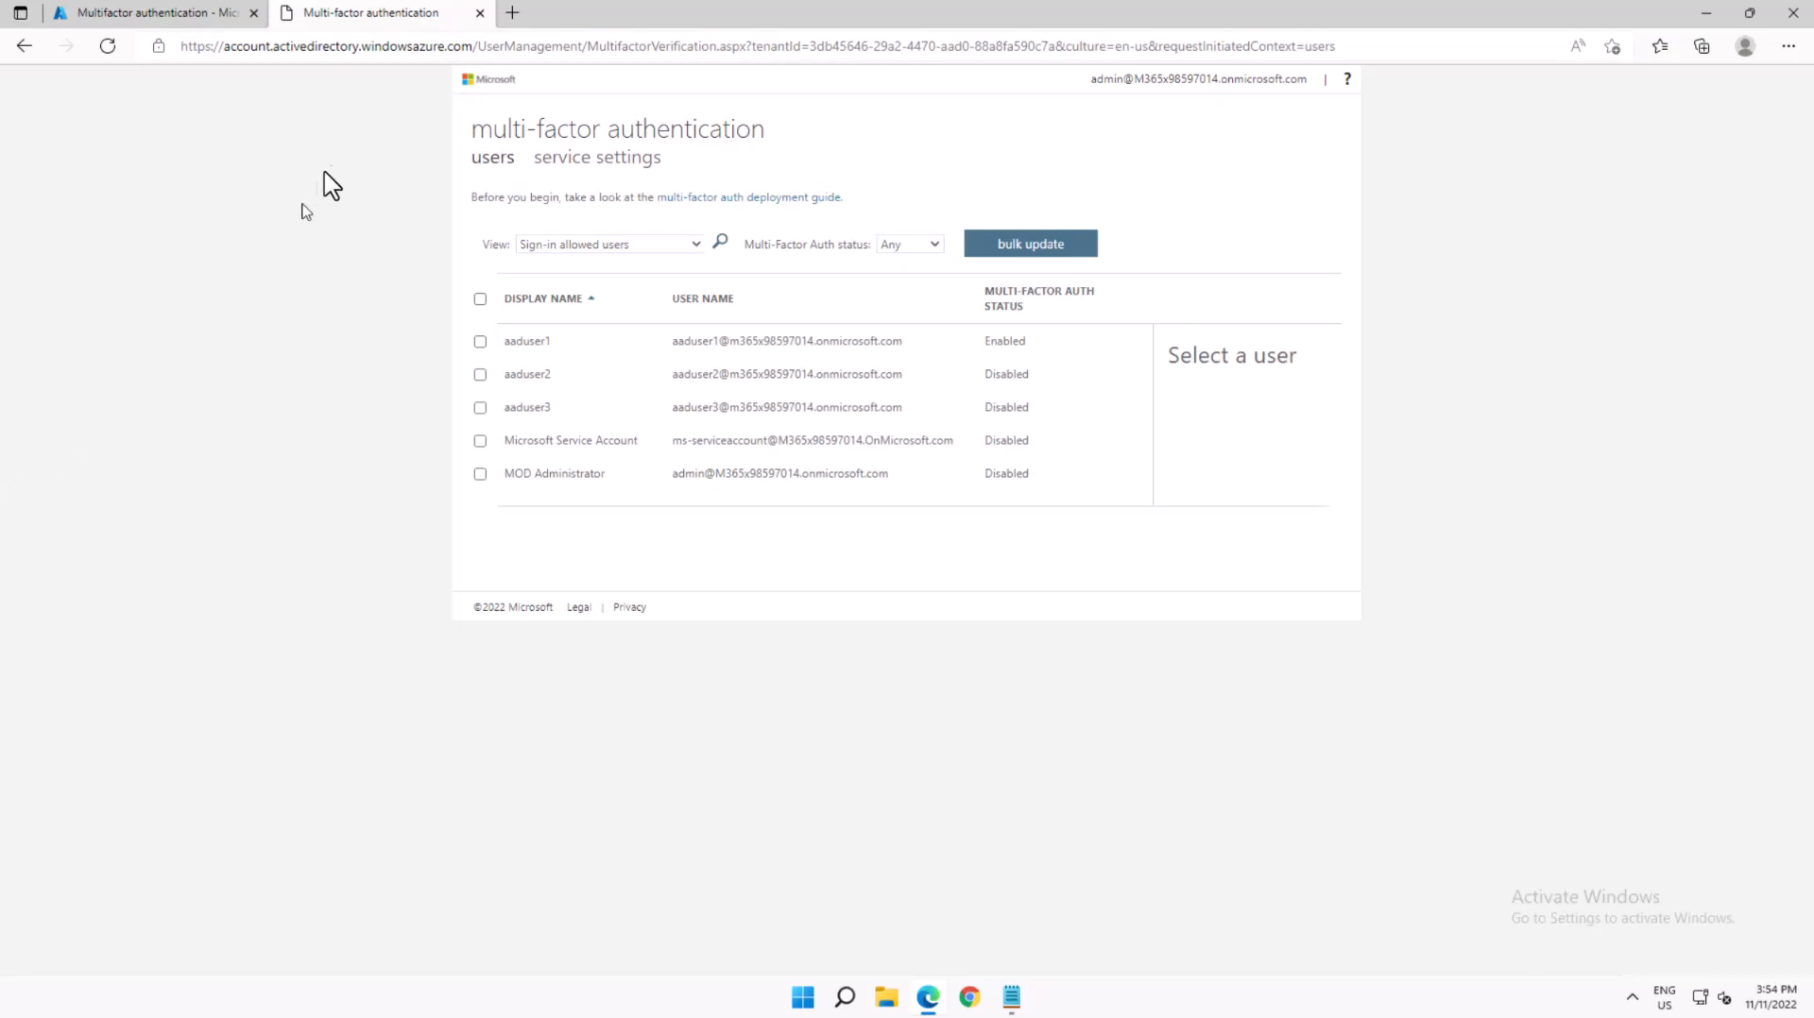
Step: In the portal's Fraud alert settings, allow users to submit fraud alerts and save
{"action": "left_click", "coordinate": [133, 14]}
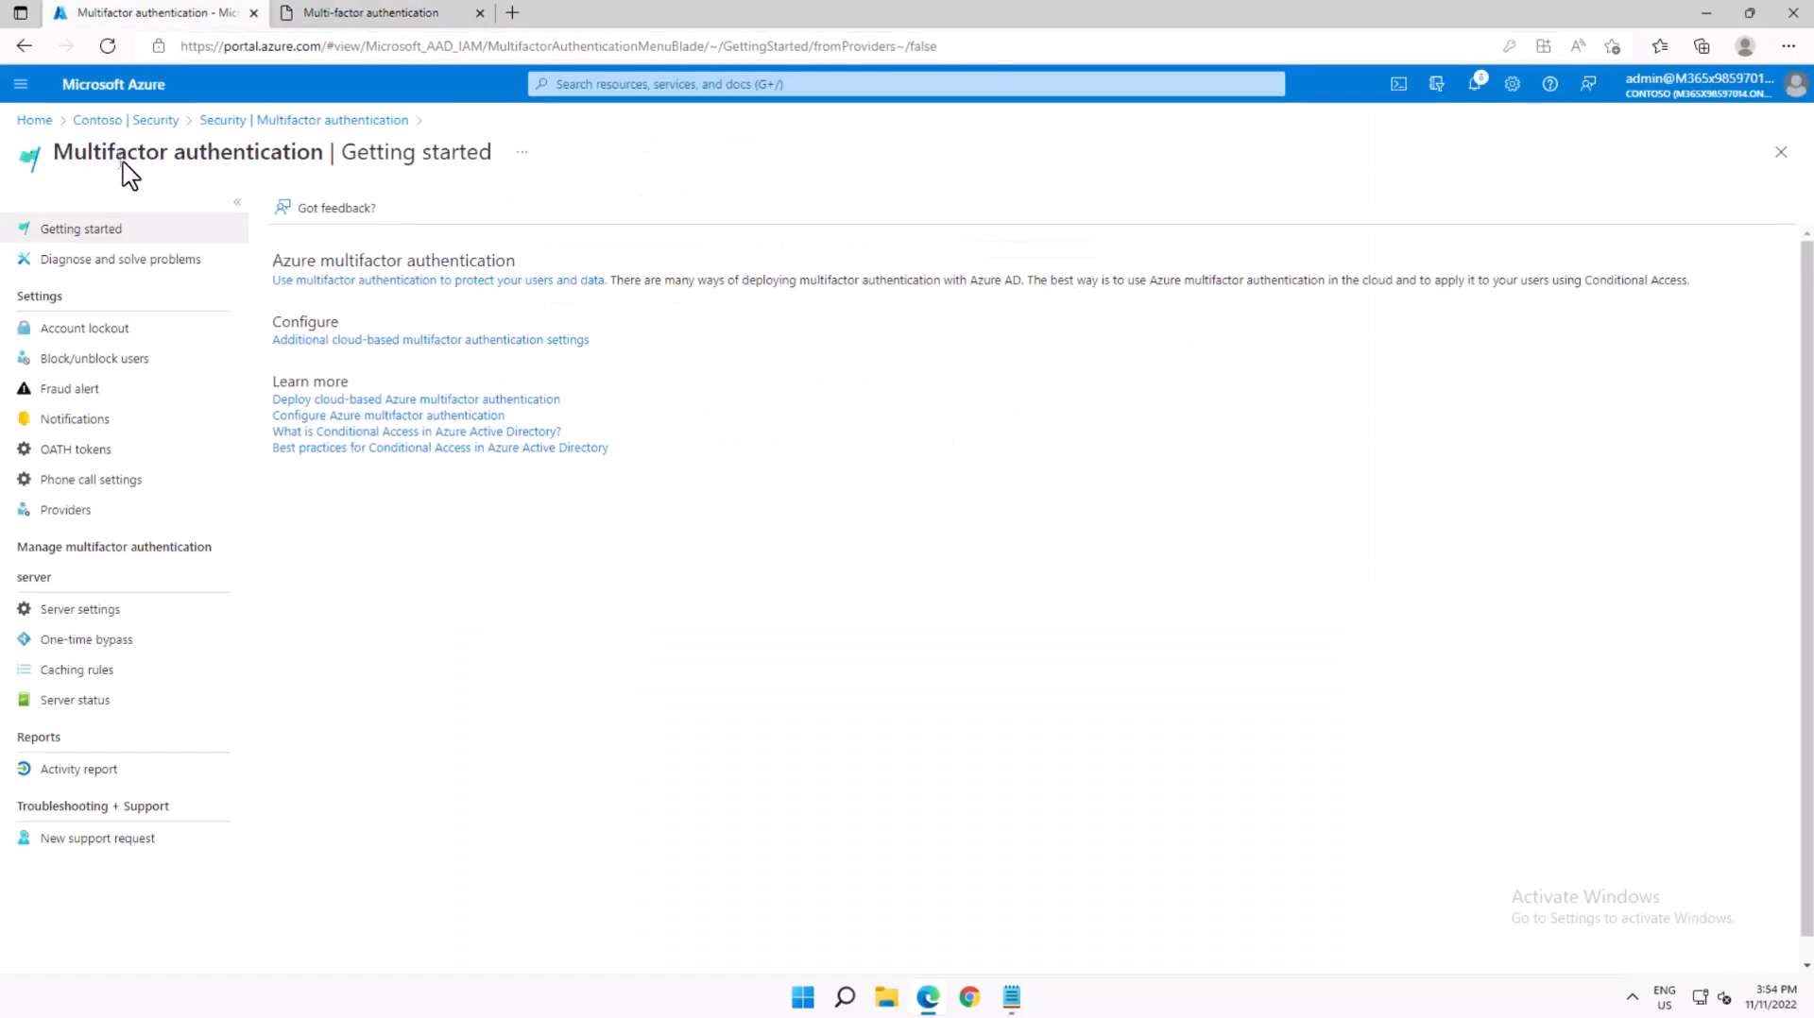
{"action": "left_click", "coordinate": [72, 390]}
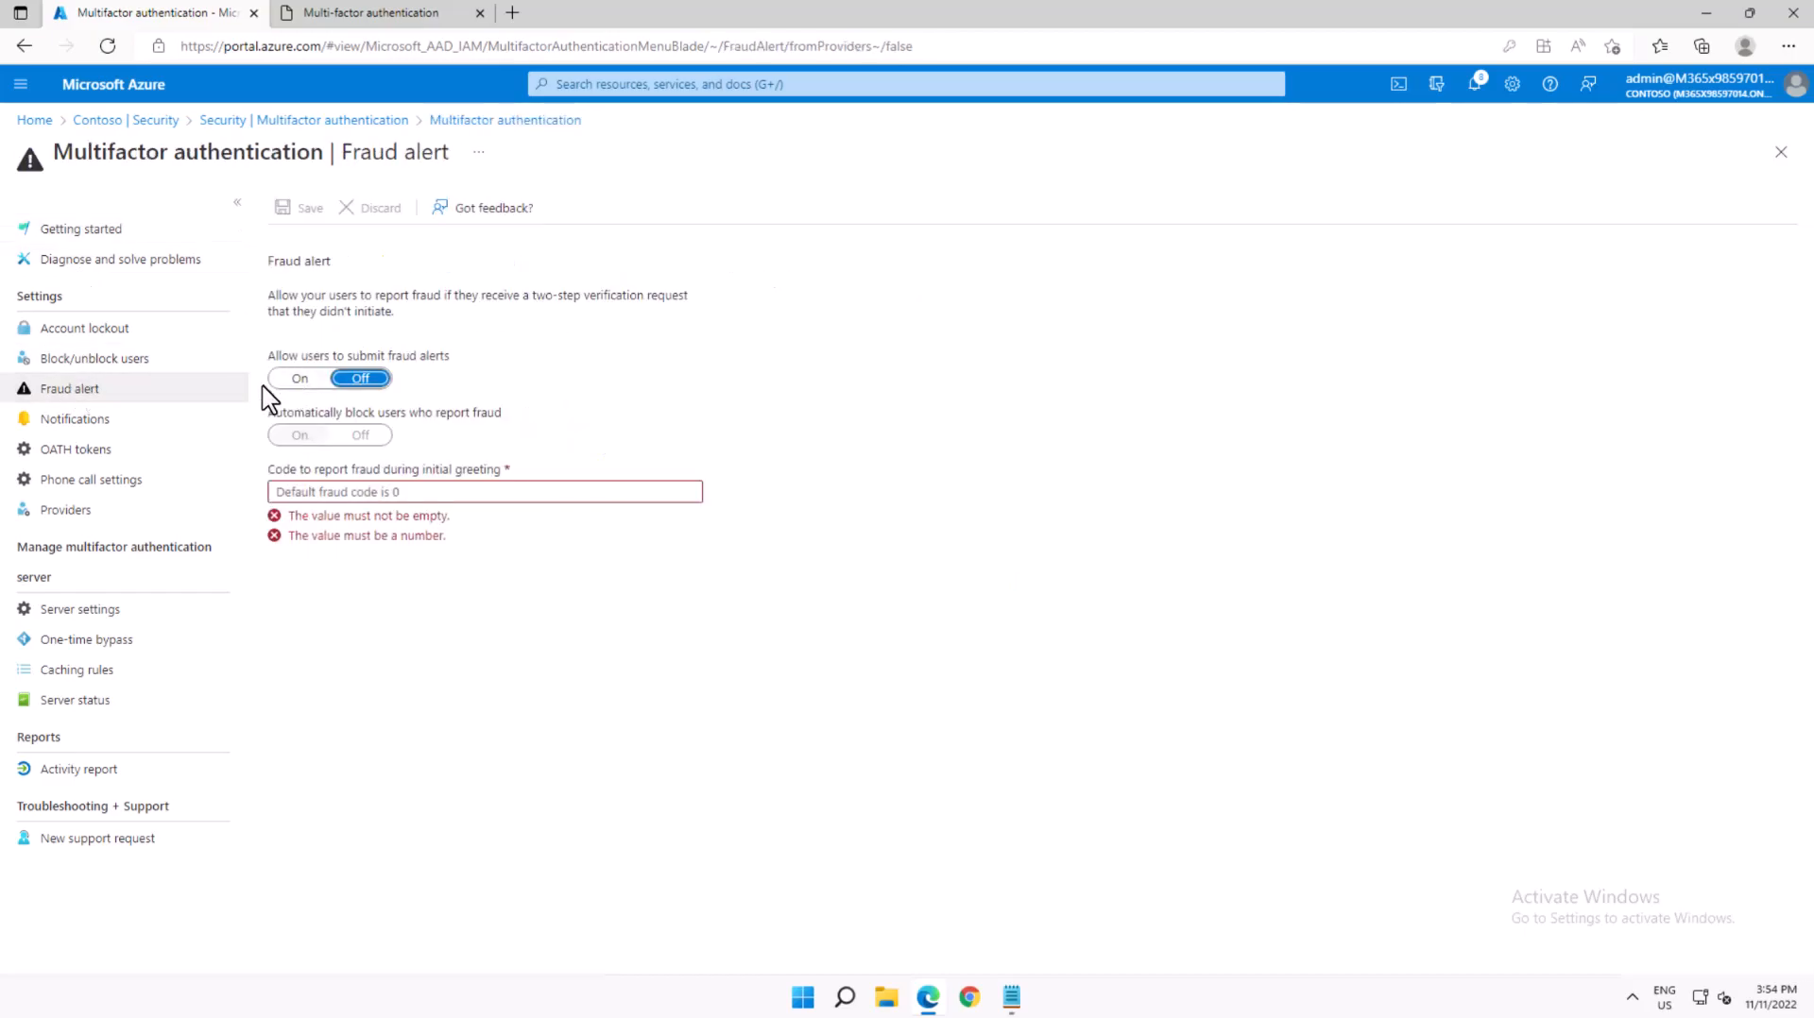
{"action": "left_click", "coordinate": [288, 381]}
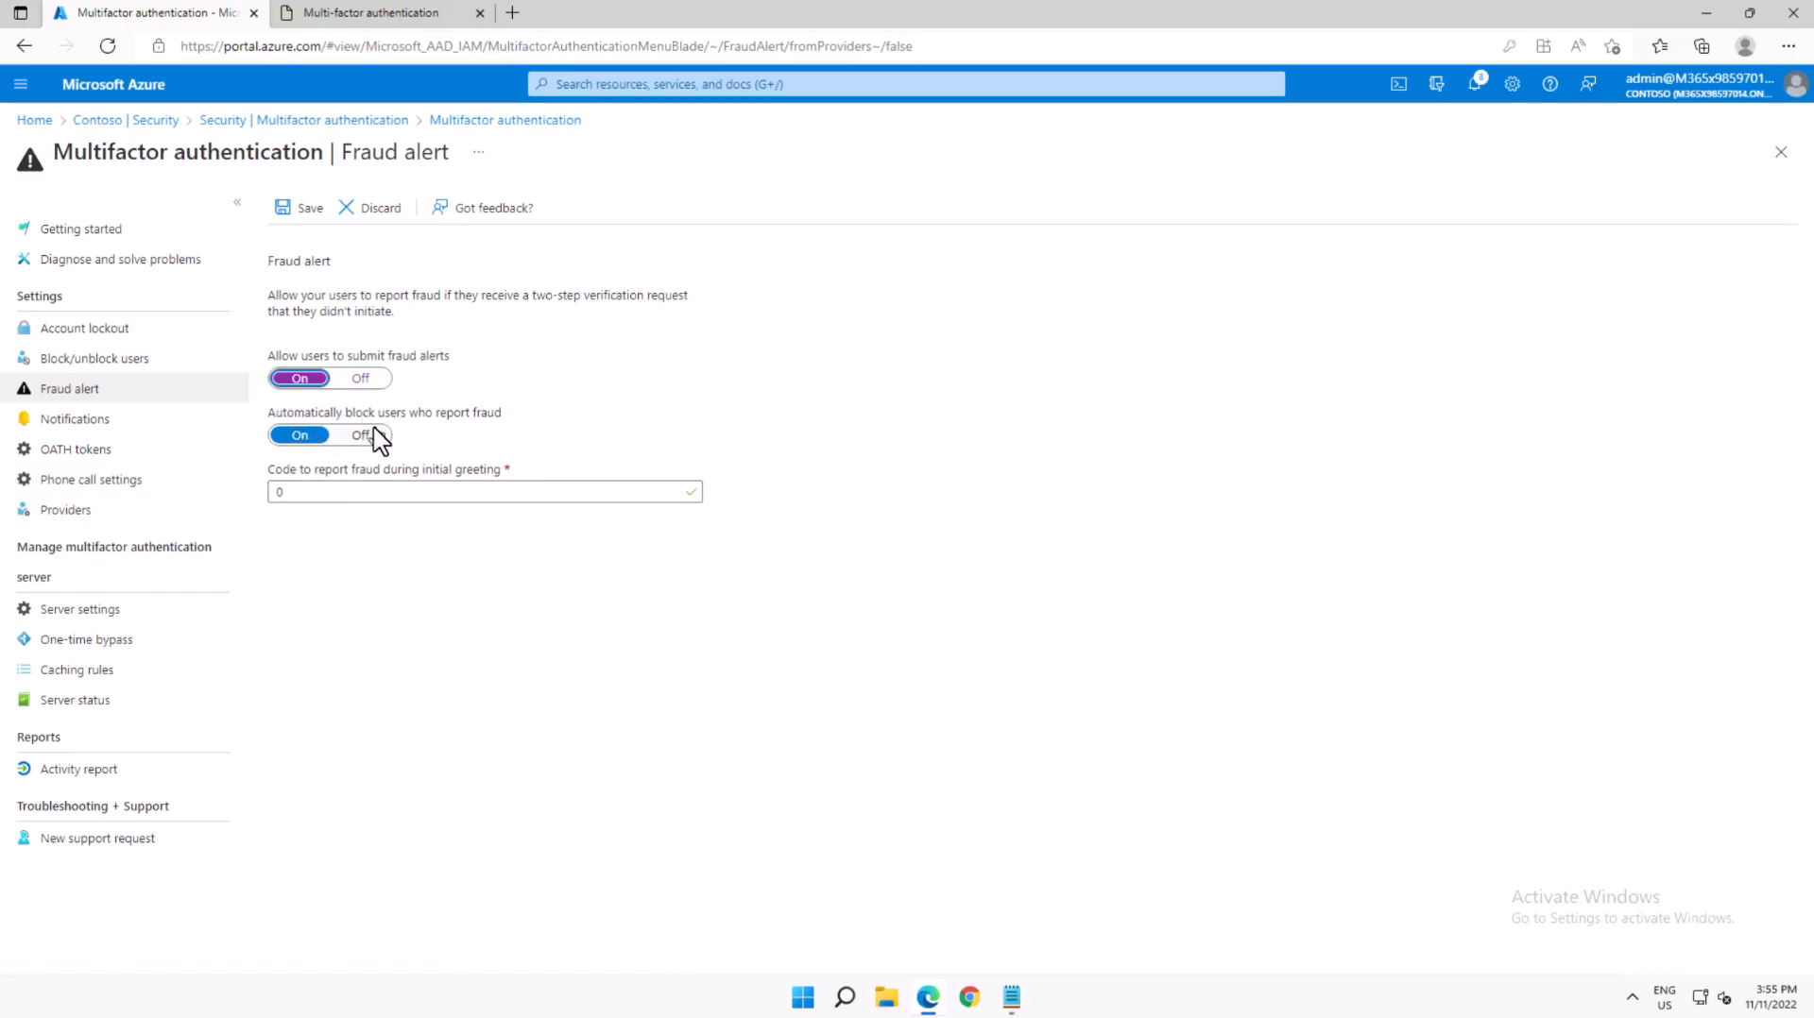
{"action": "left_click", "coordinate": [314, 210]}
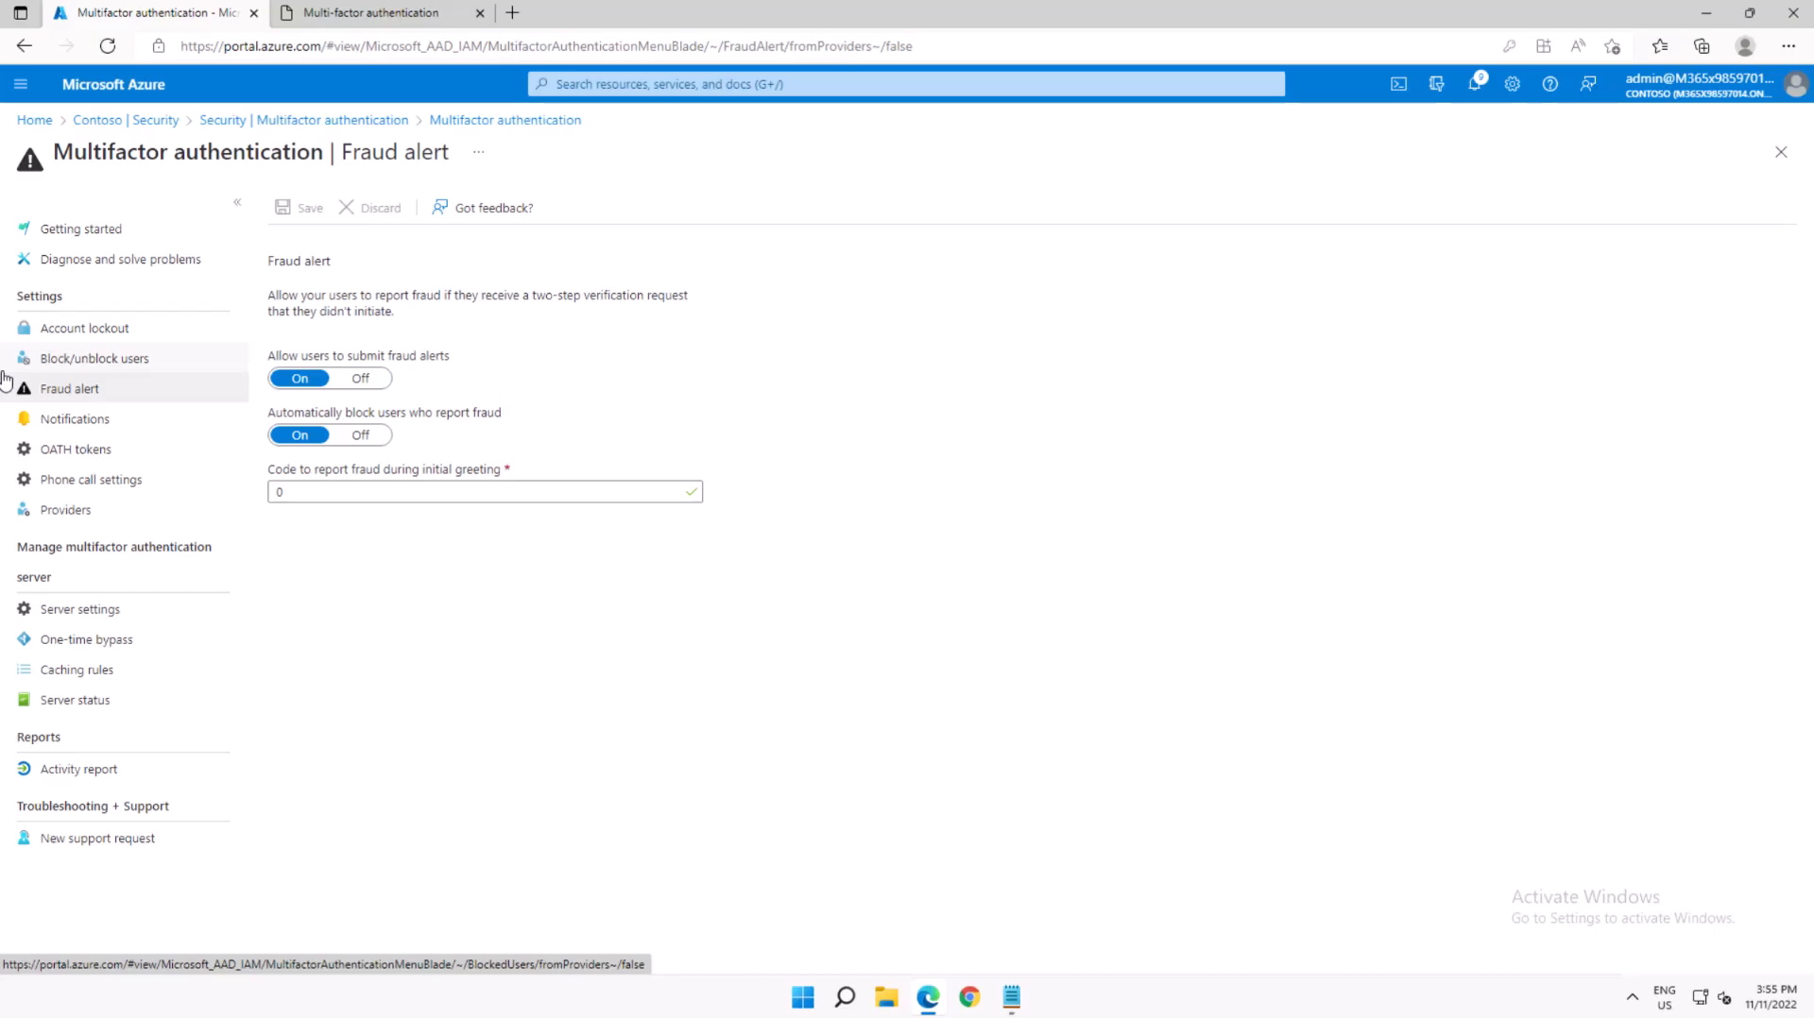
Step: From the Contoso directory, open Properties and then Manage security defaults
{"action": "left_click", "coordinate": [121, 120]}
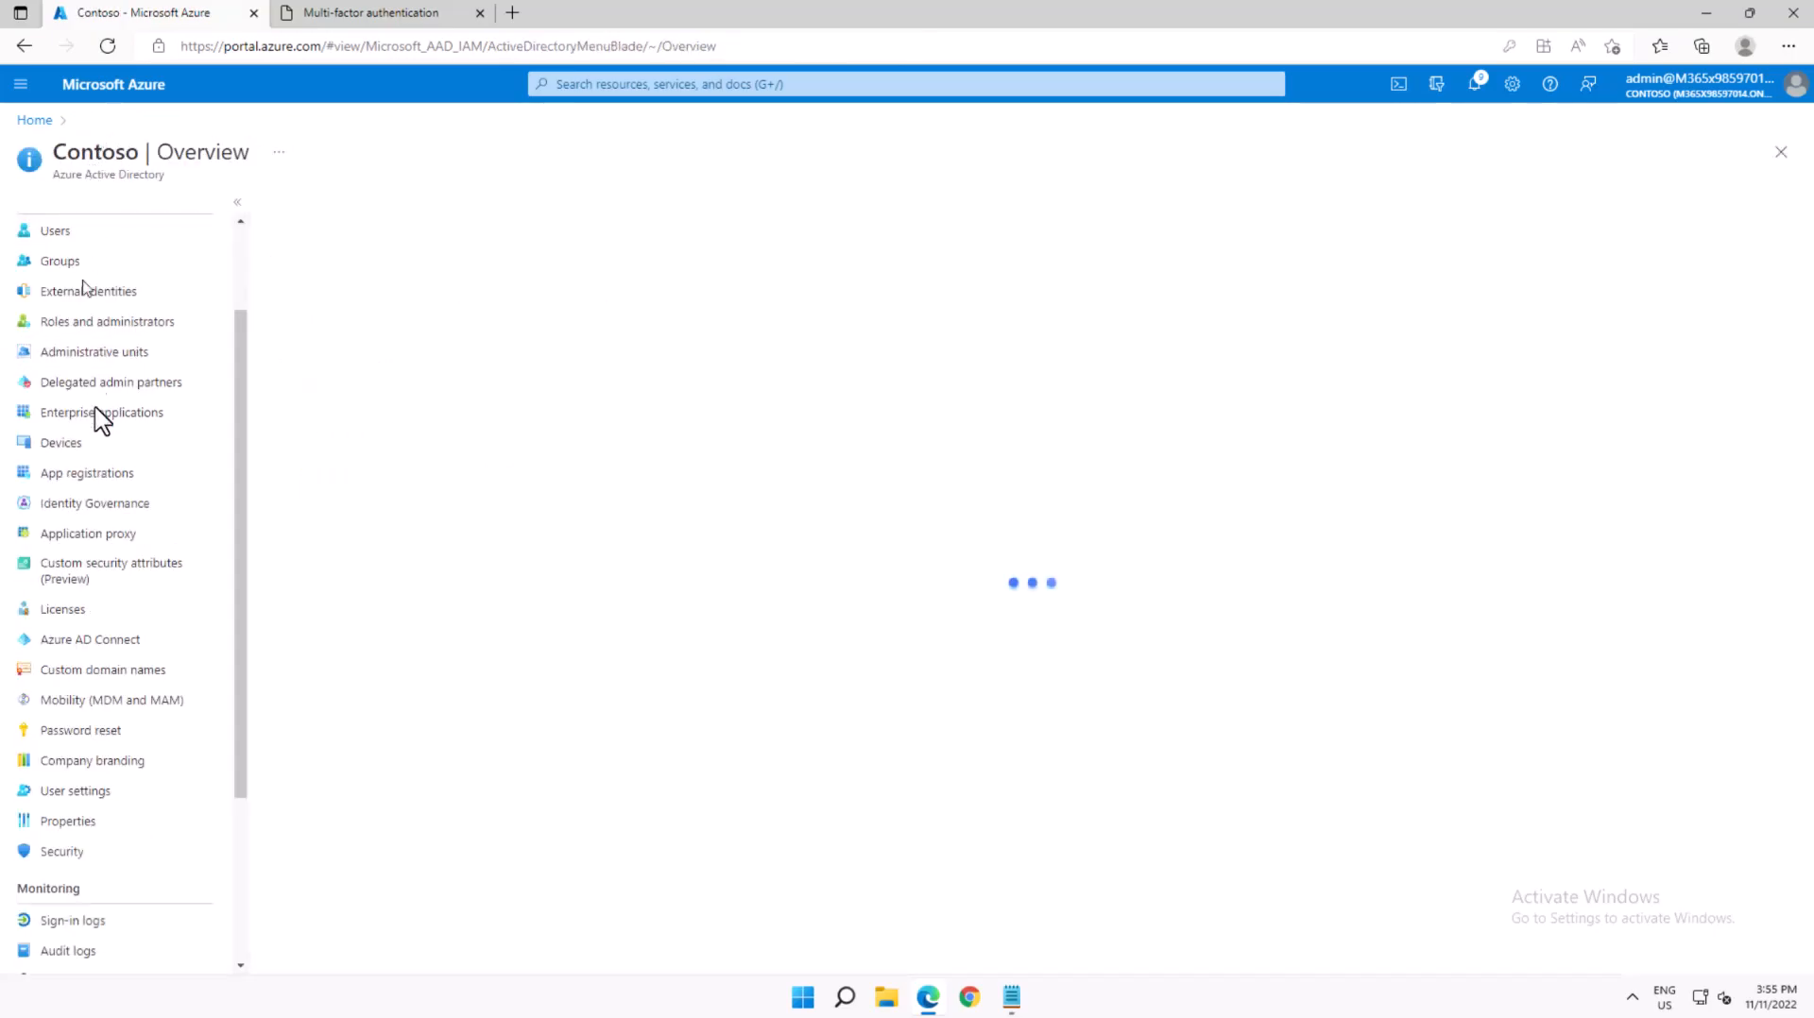
{"action": "left_click", "coordinate": [80, 822]}
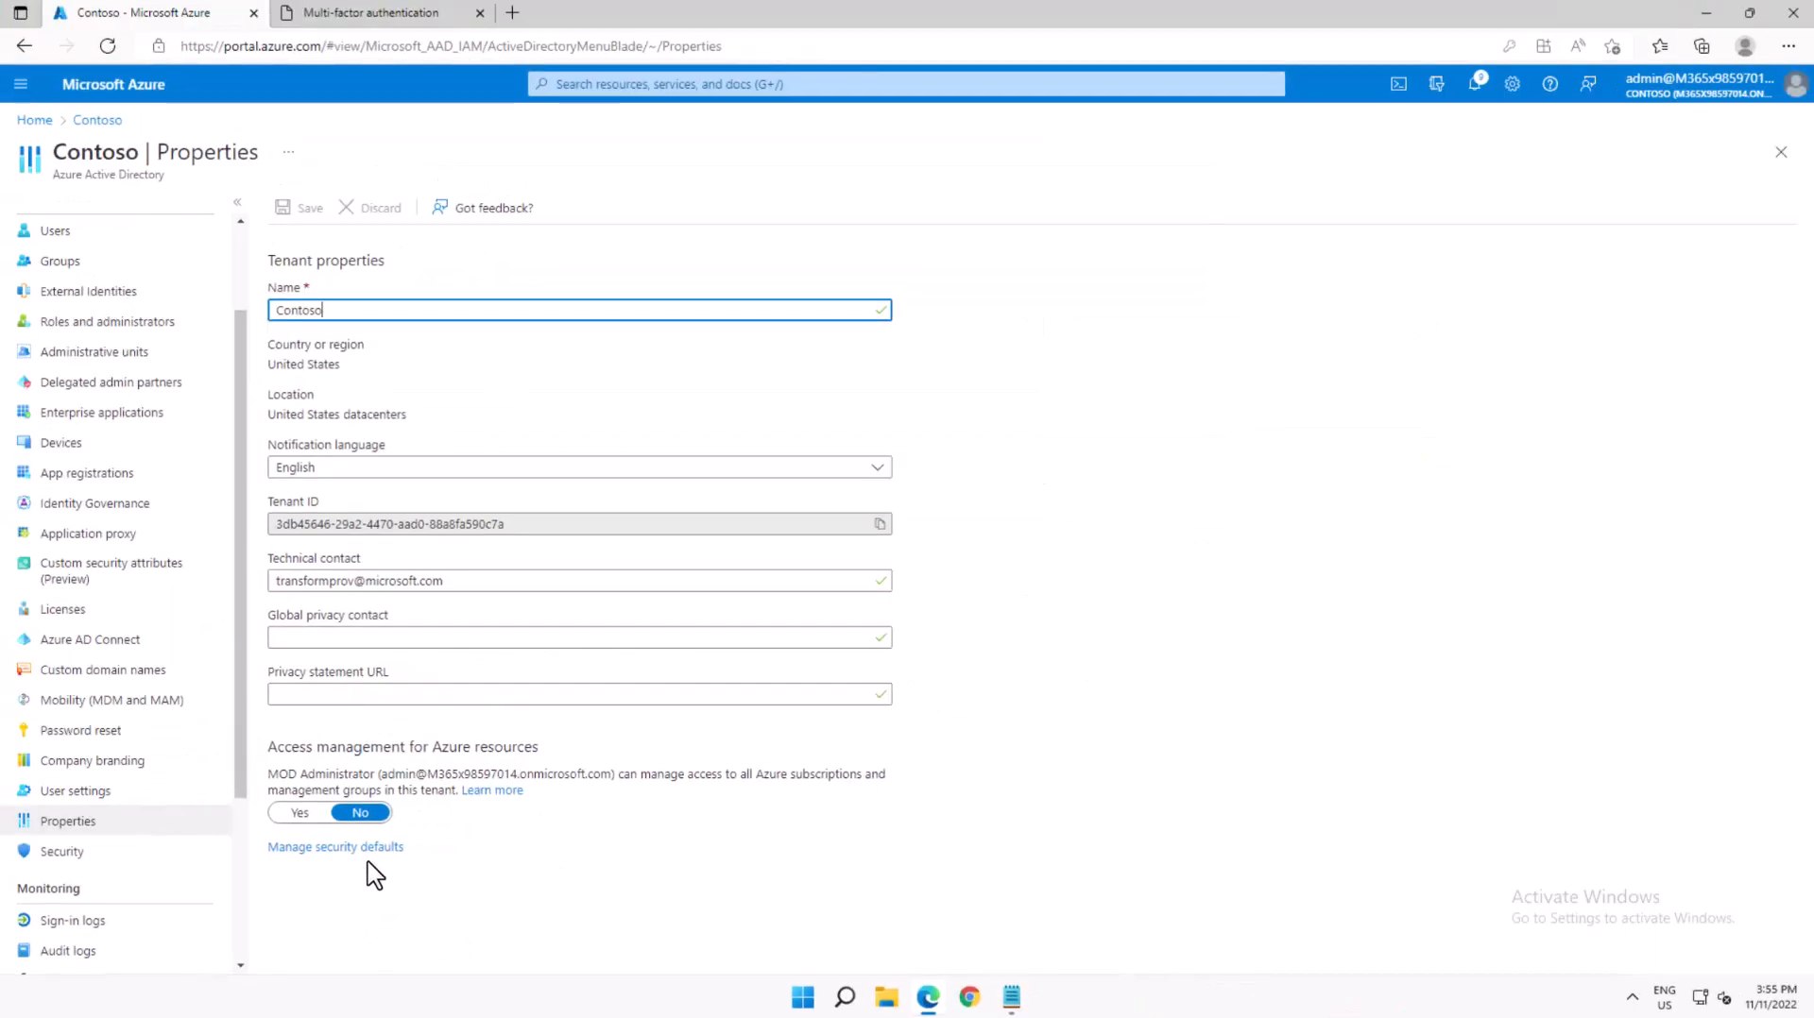
{"action": "left_click", "coordinate": [368, 847]}
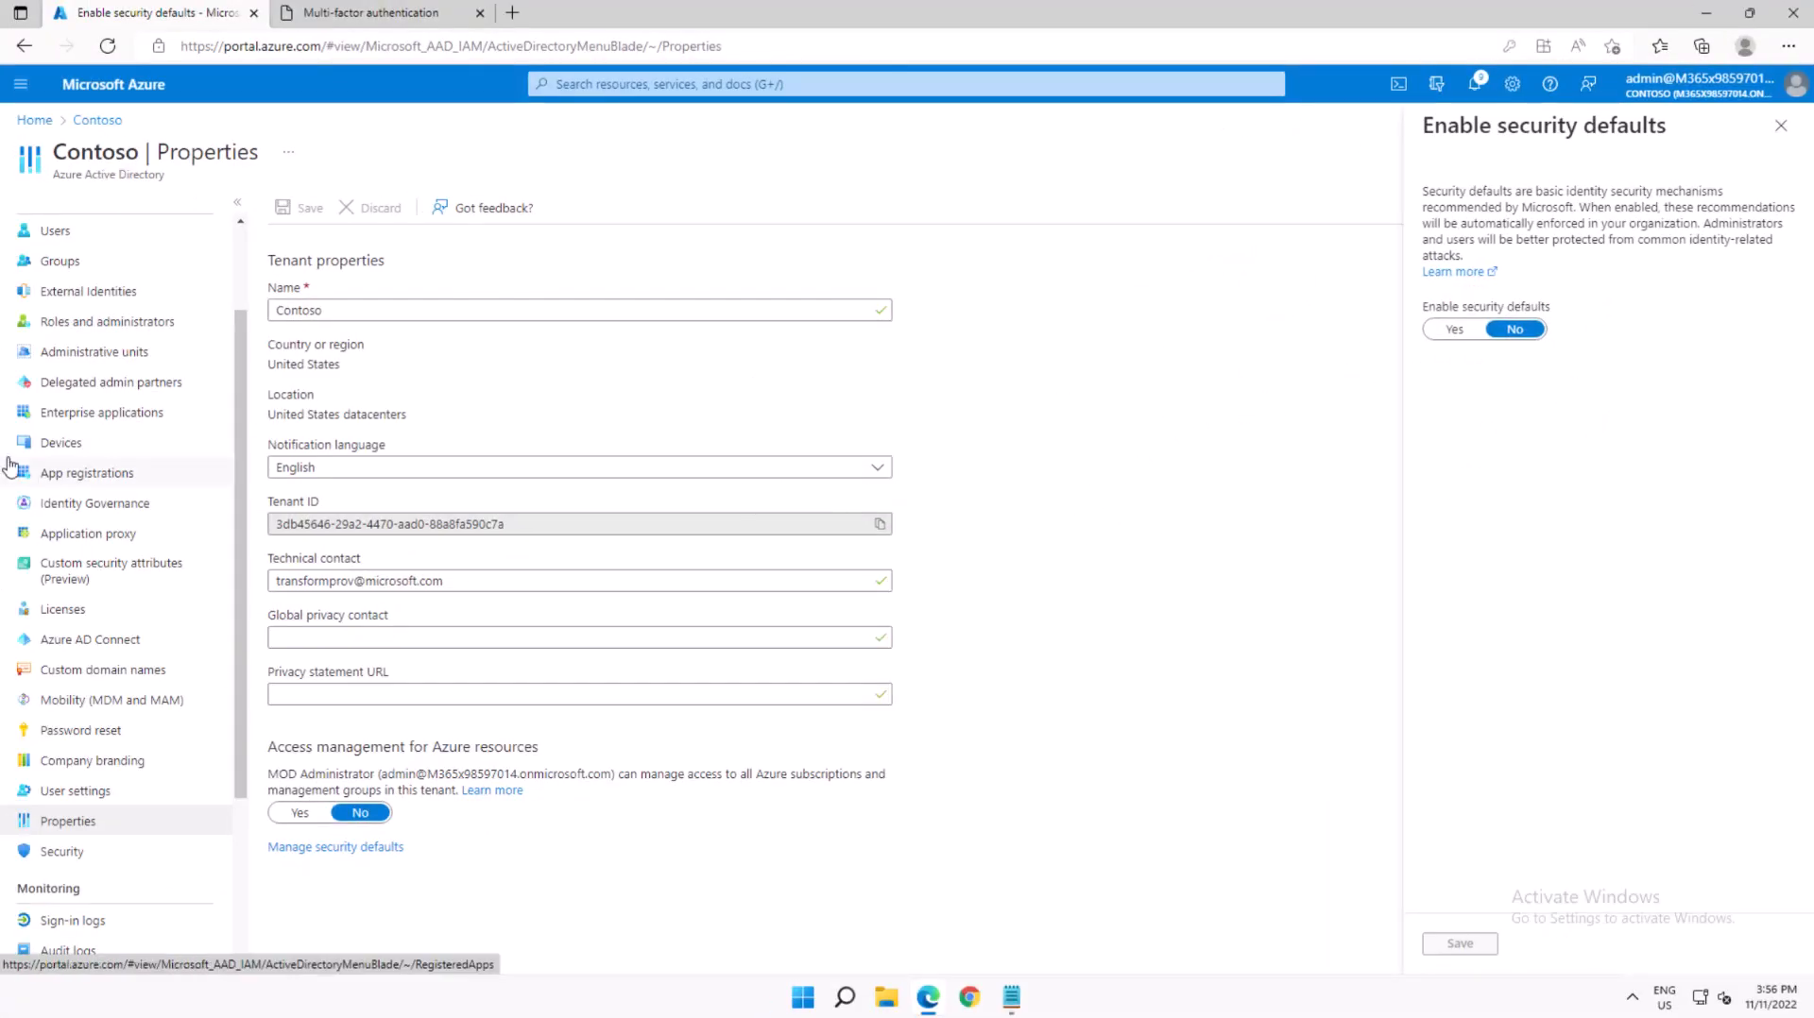
Step: In a new Edge InPrivate window, go to the Azure portal and submit the test user's email
{"action": "left_click", "coordinate": [935, 997]}
{"action": "right_click", "coordinate": [930, 1000]}
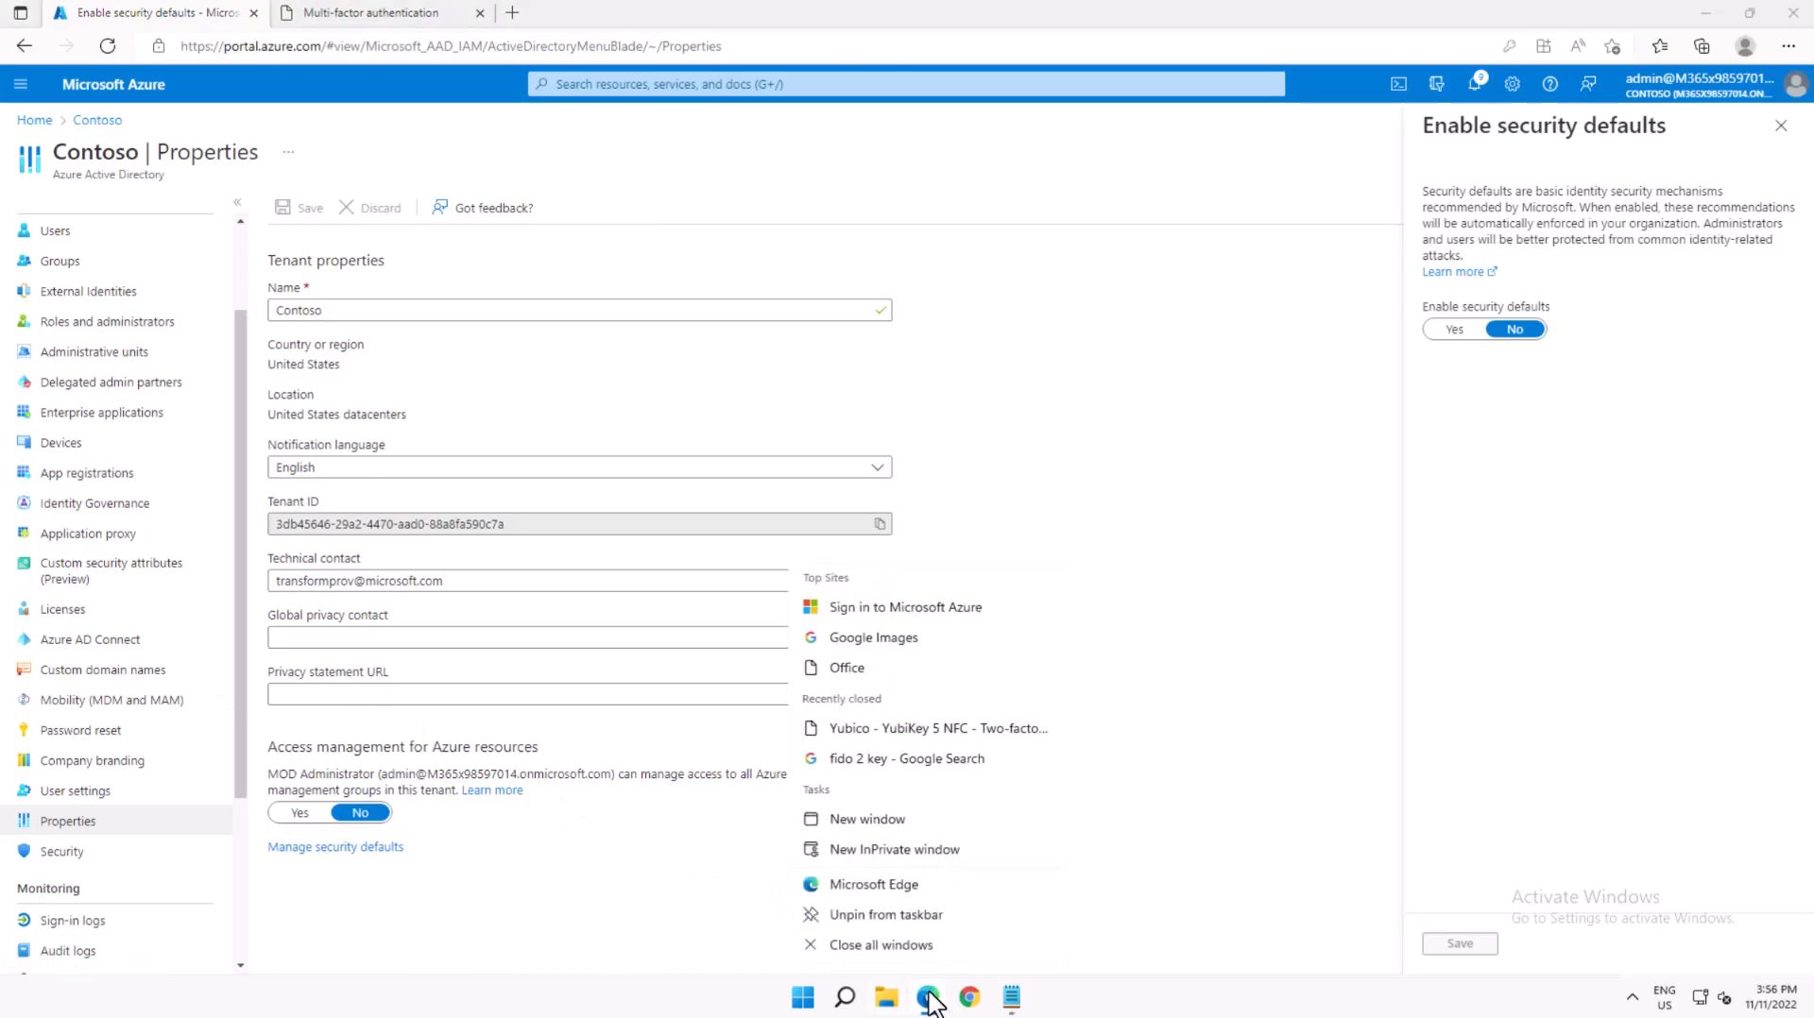
{"action": "left_click", "coordinate": [894, 850]}
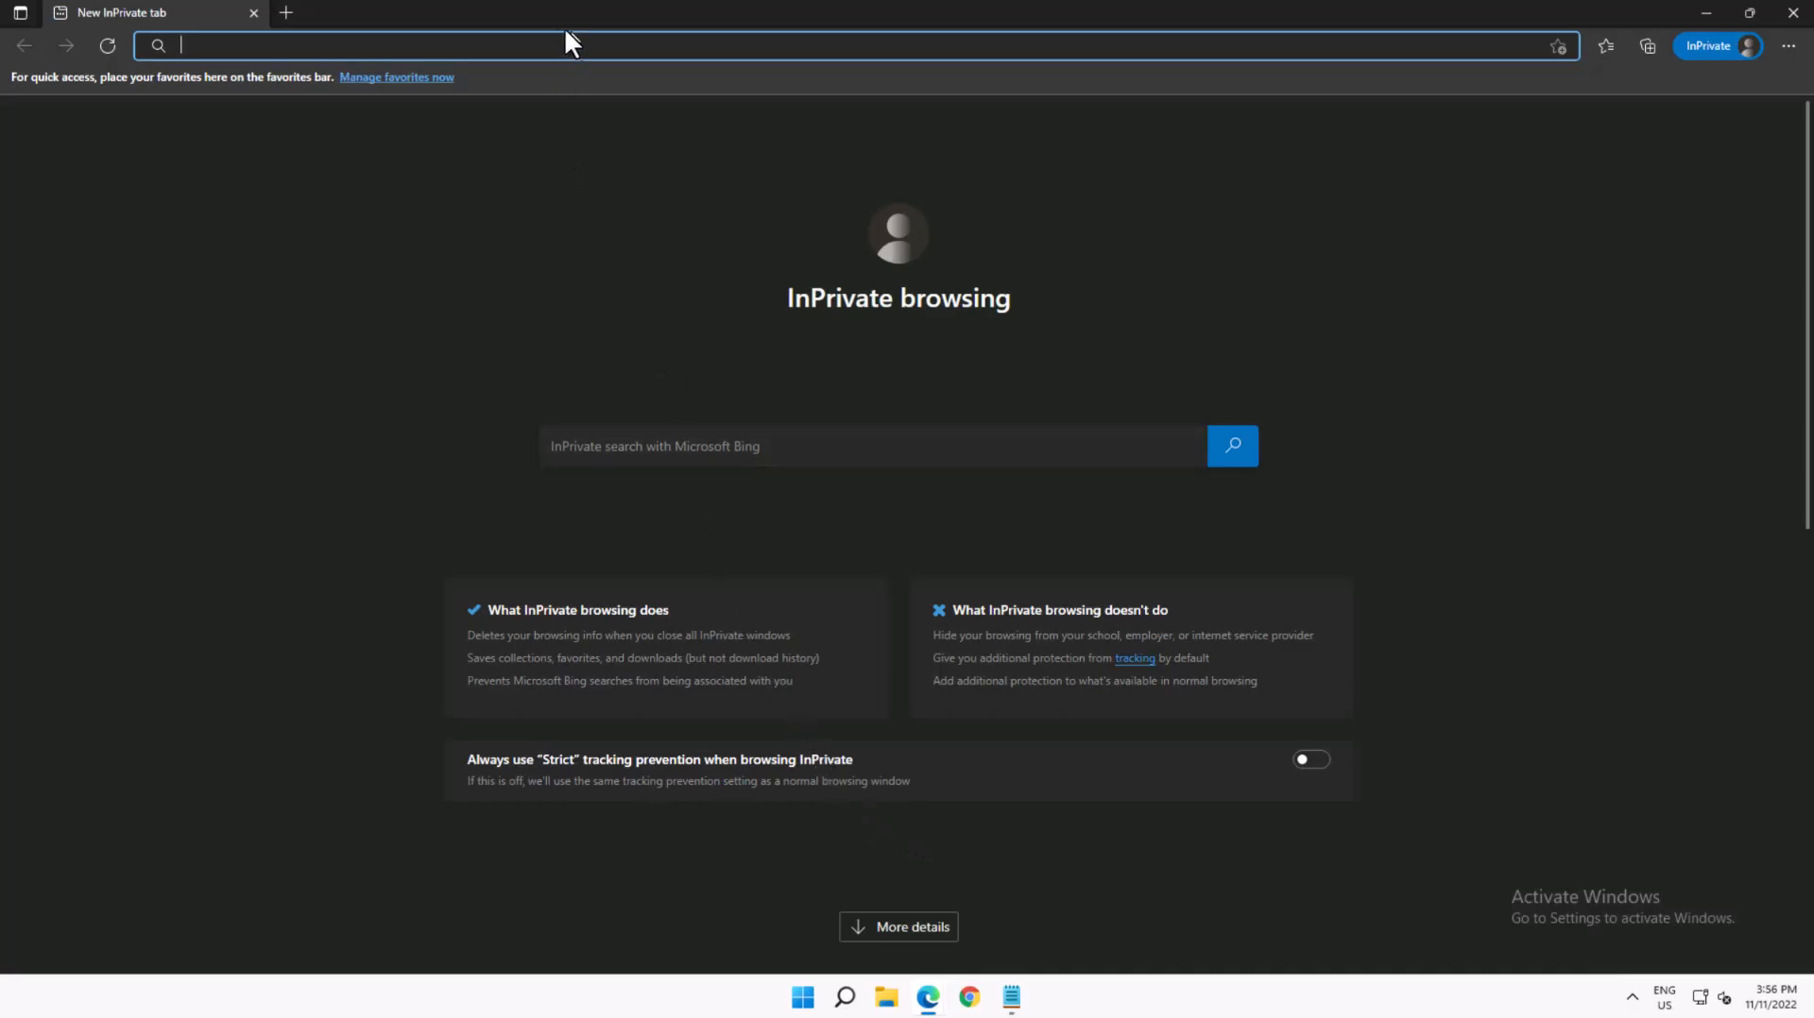
{"action": "double_click", "coordinate": [446, 18]}
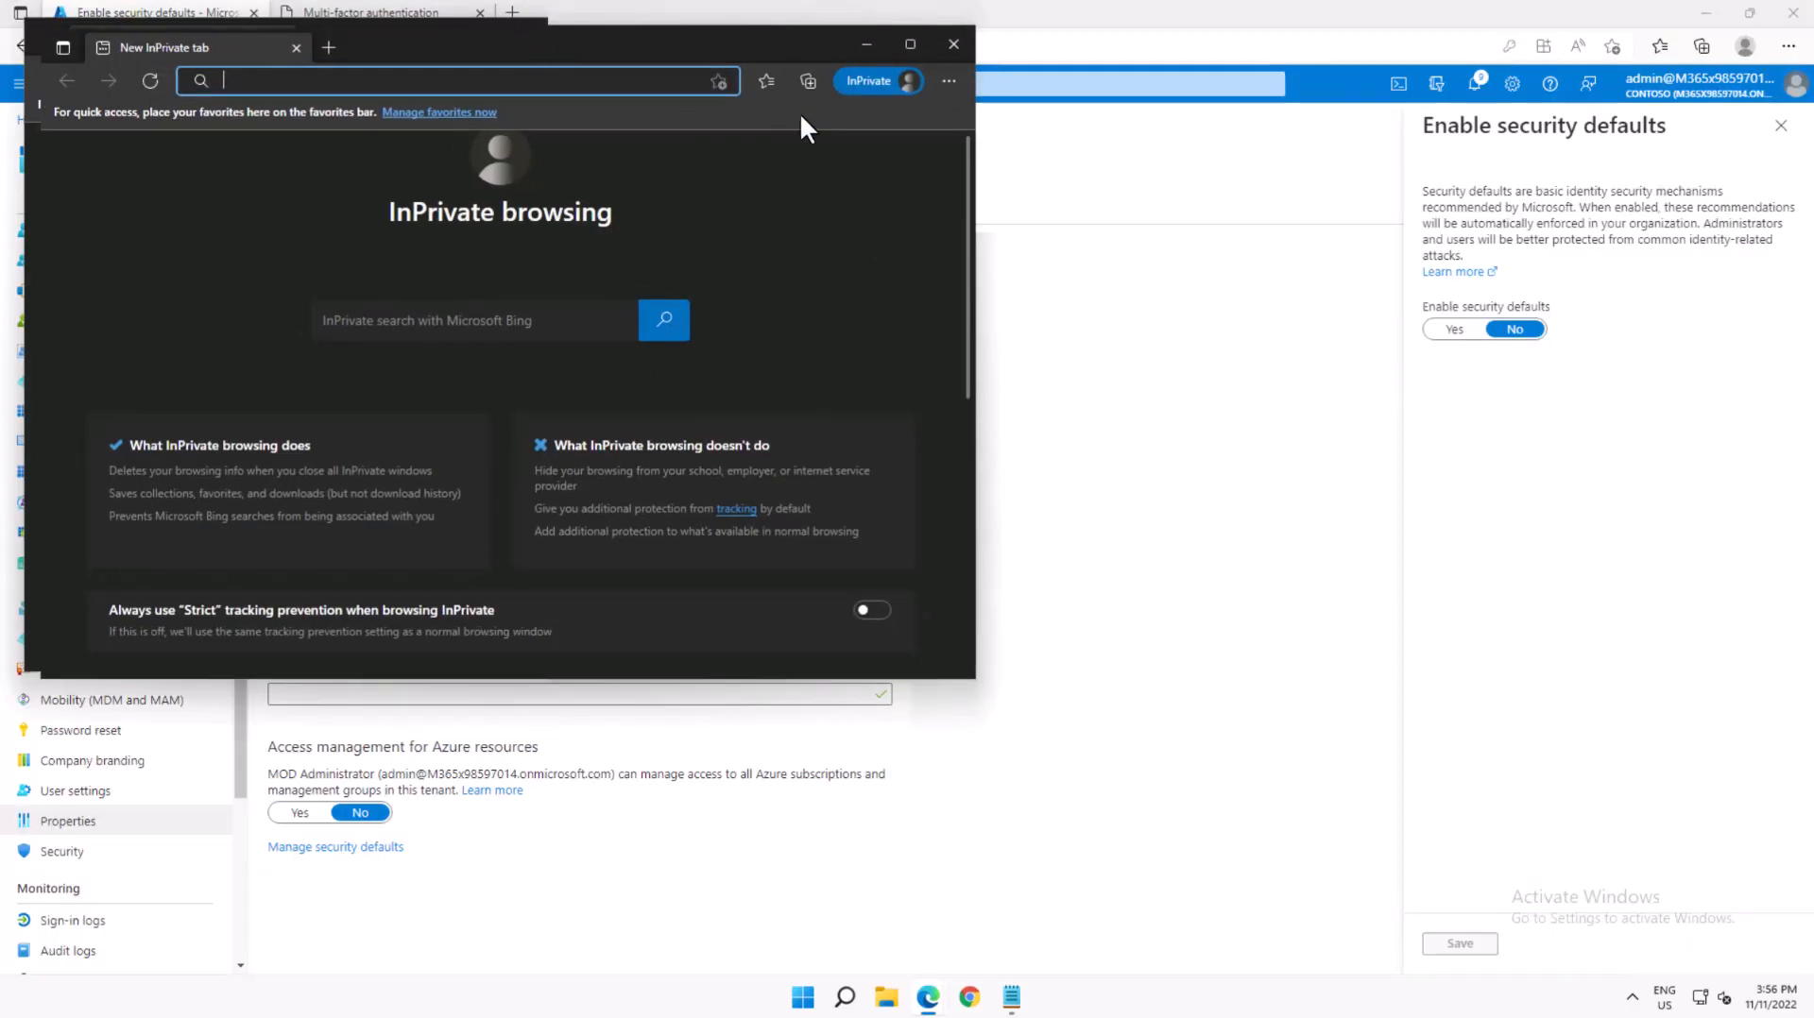
{"action": "type", "text": "portal.azure.com"}
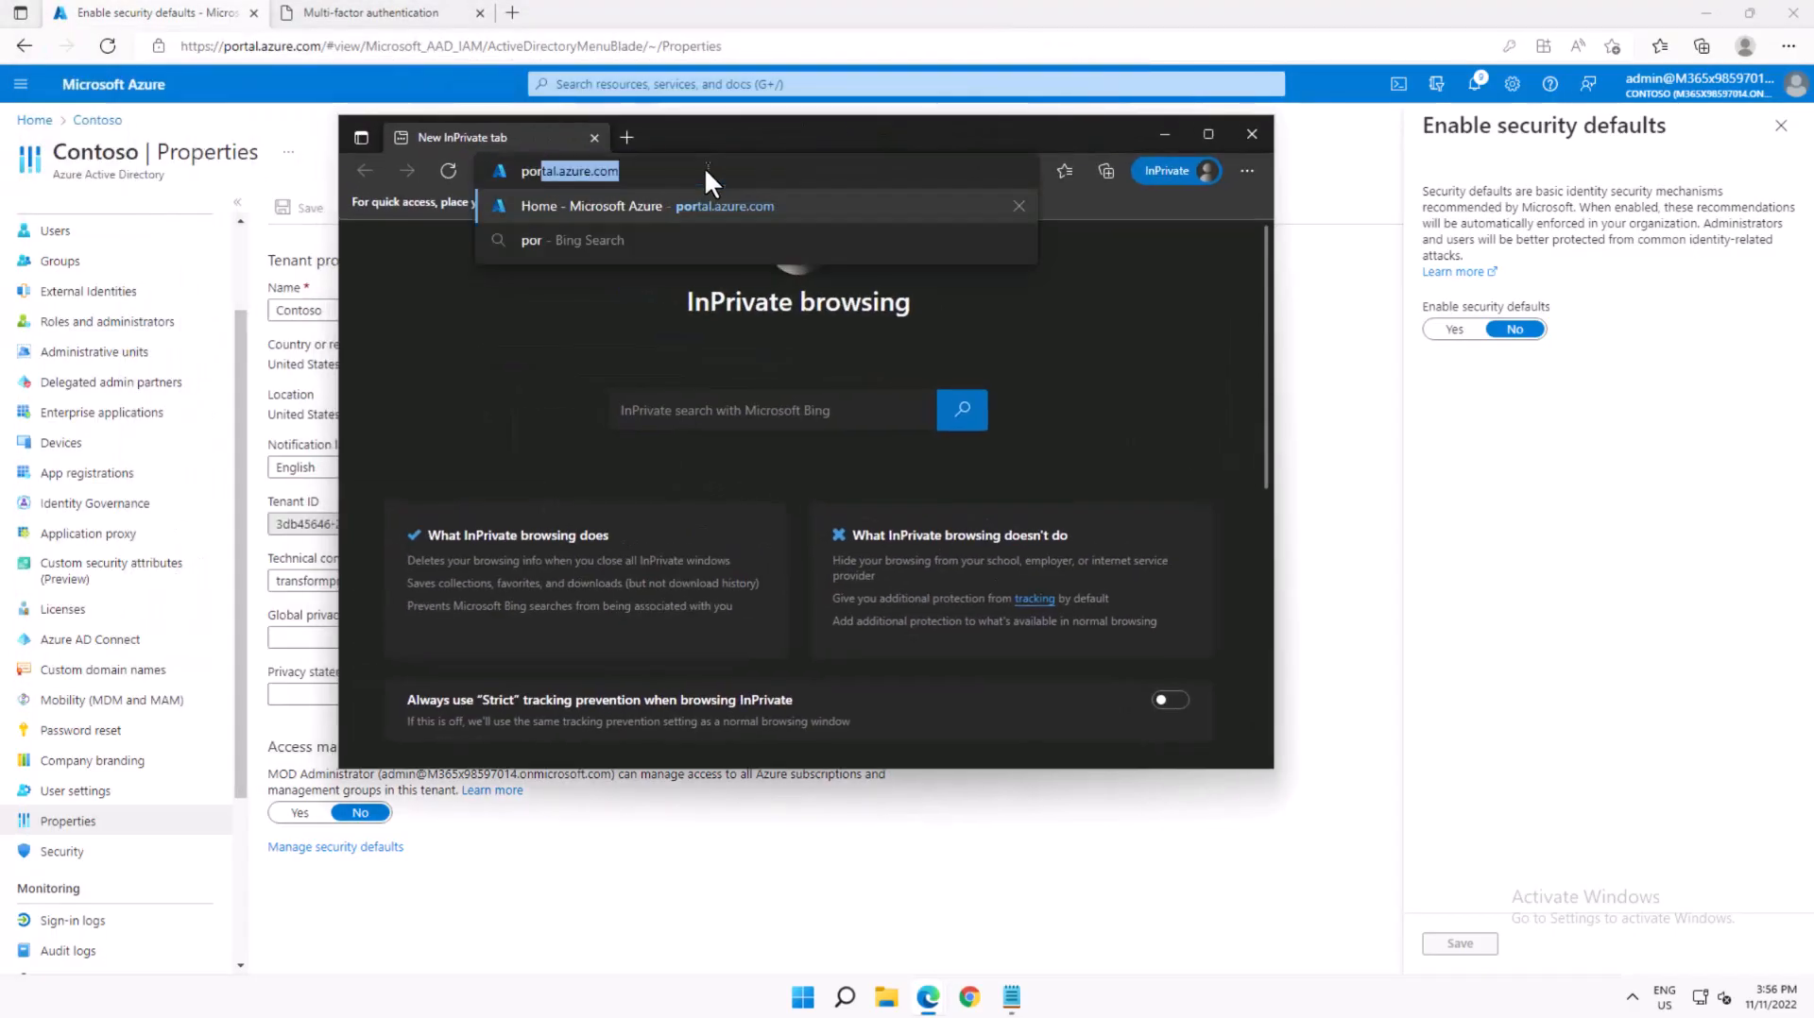
{"action": "key", "text": "Return"}
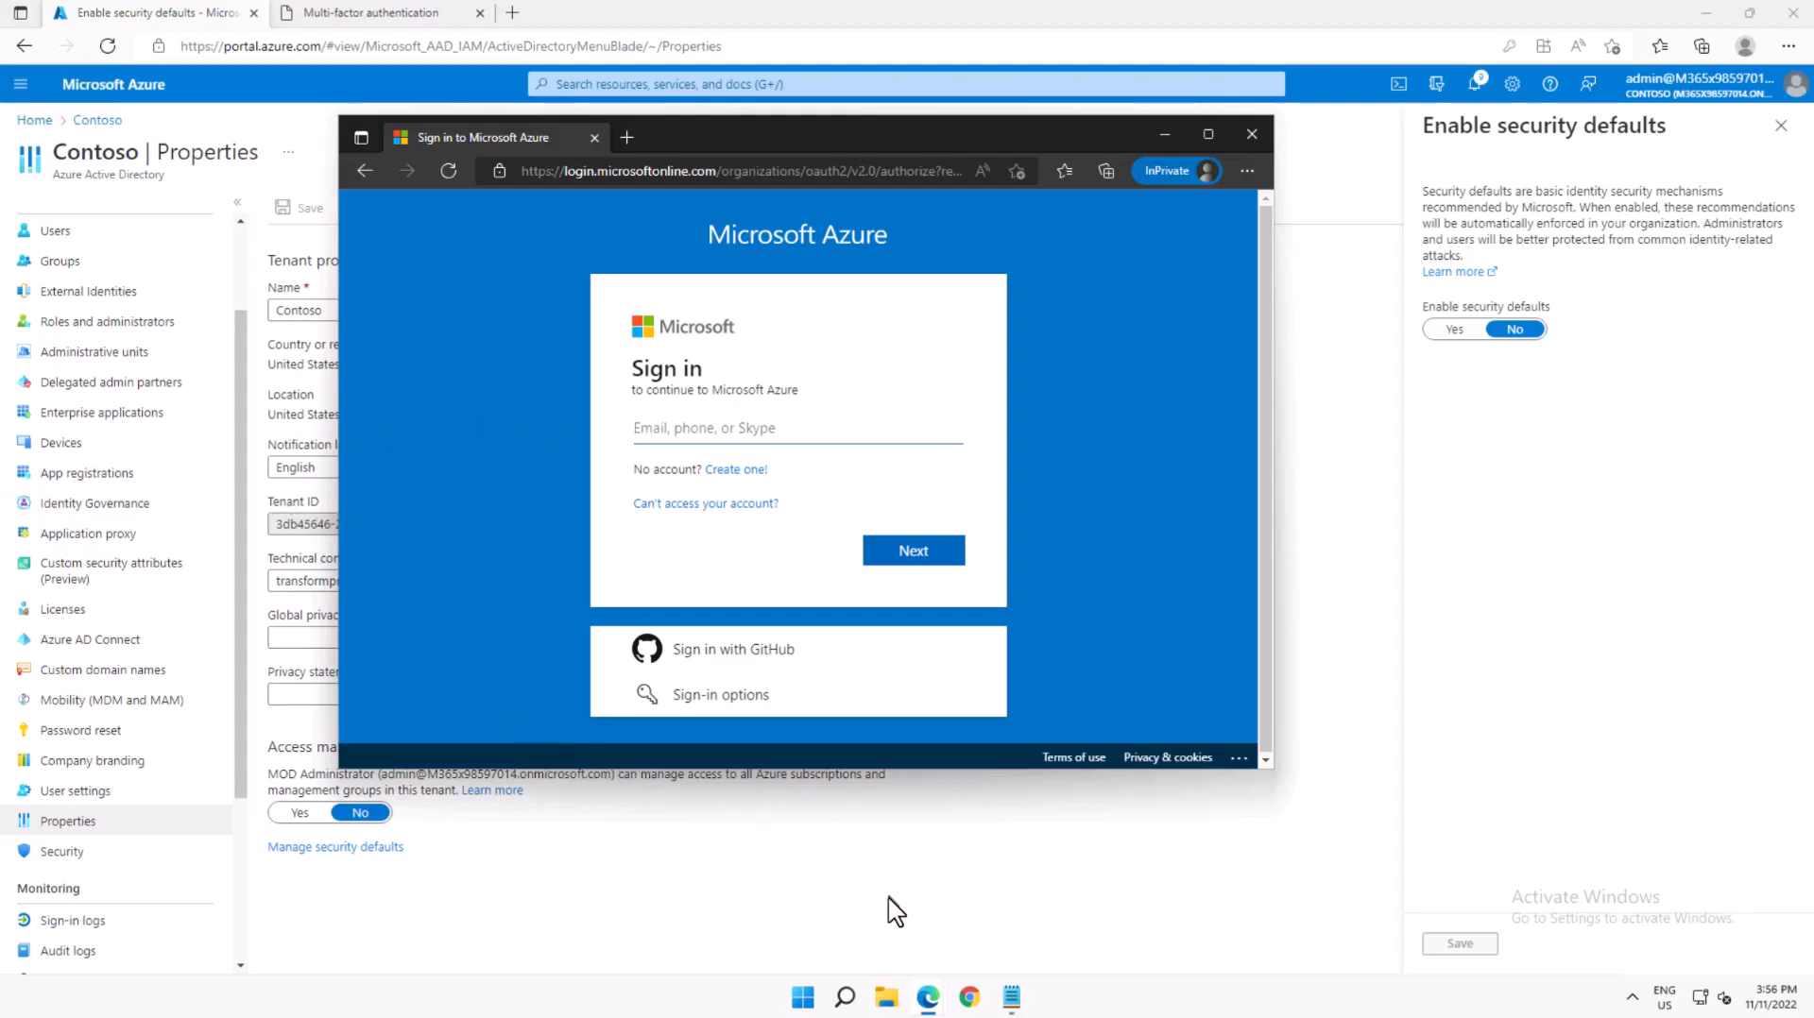
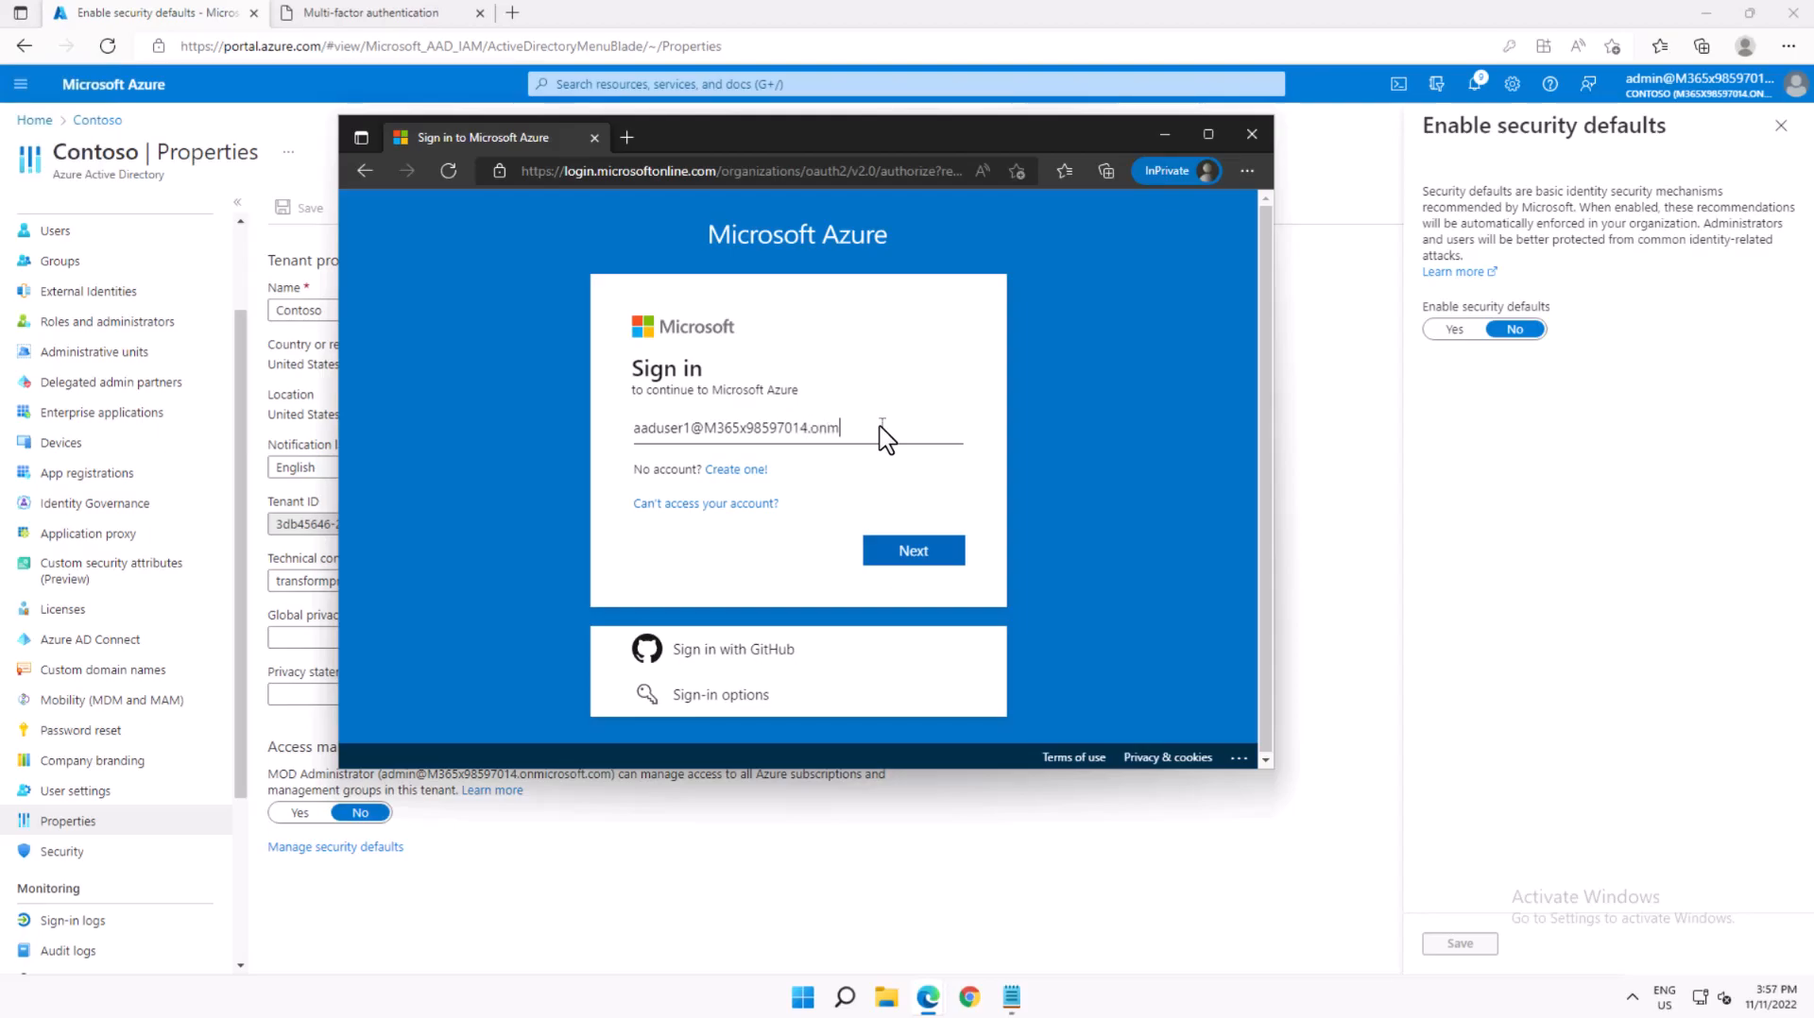
{"action": "left_click", "coordinate": [913, 553]}
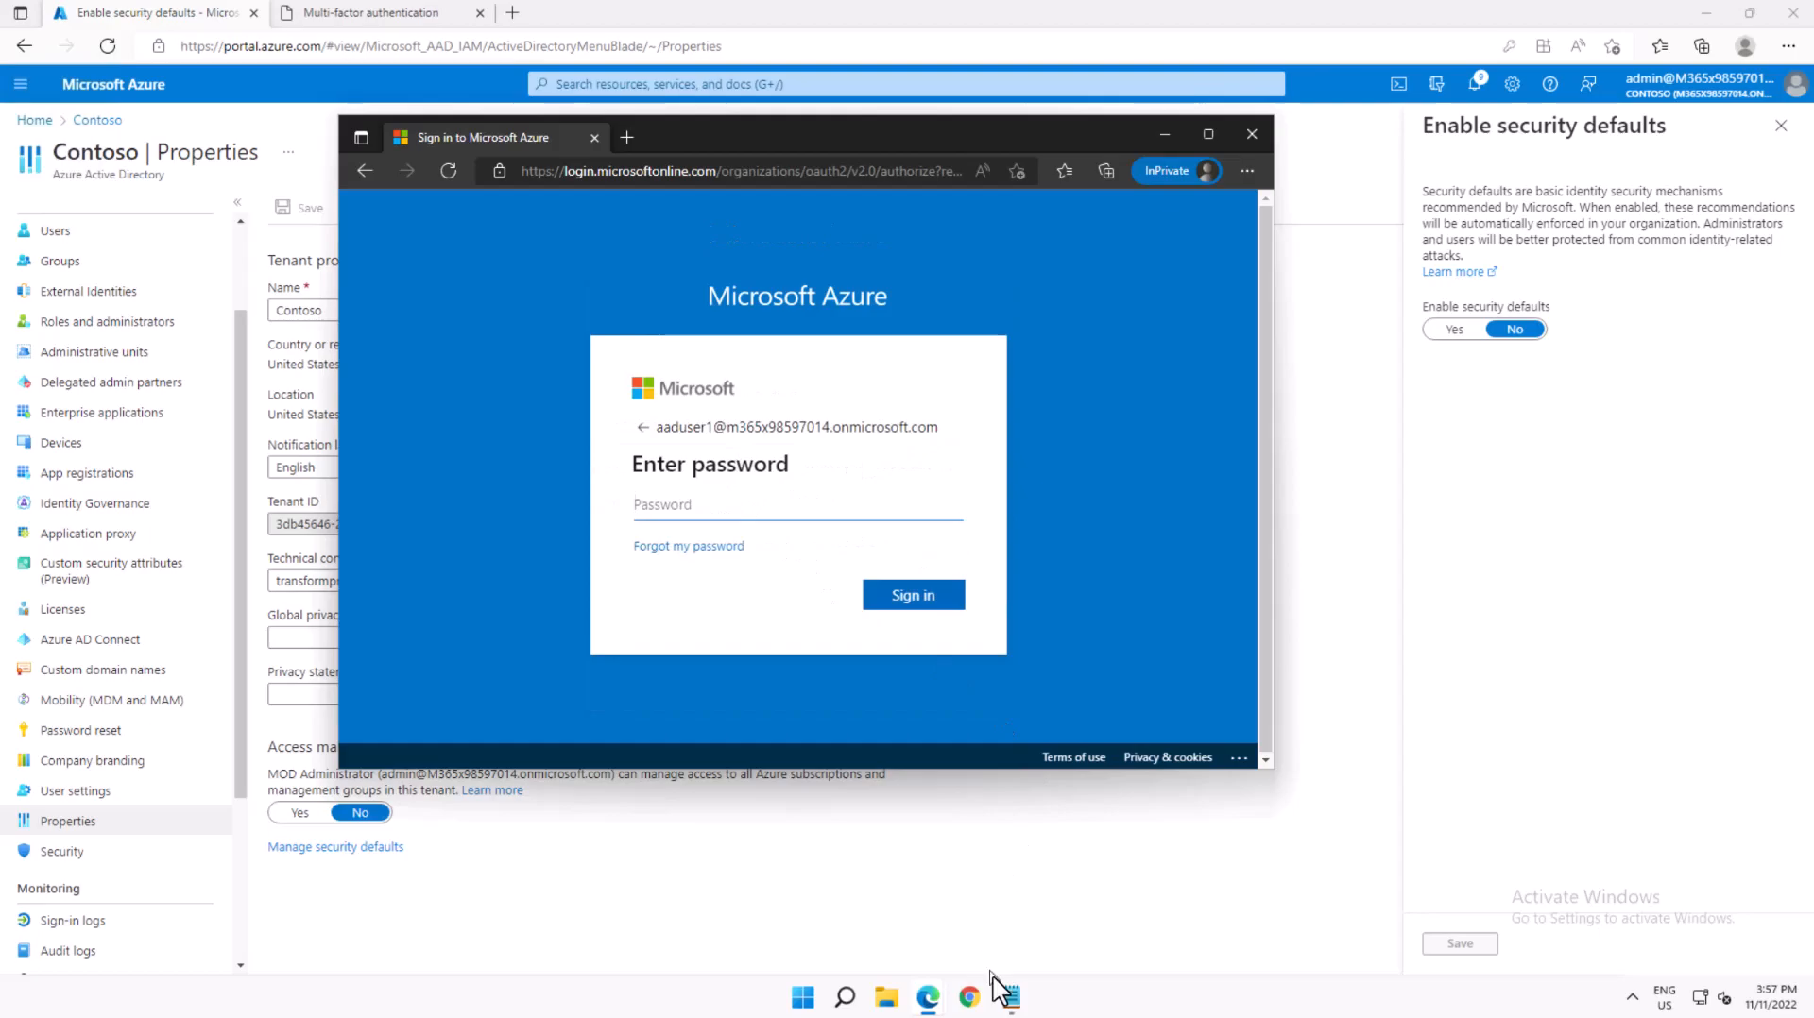
Step: Copy the first test user's password from Notepad, paste it and sign in
{"action": "left_click", "coordinate": [1009, 995]}
{"action": "left_click", "coordinate": [792, 302]}
{"action": "double_click", "coordinate": [792, 302]}
{"action": "key", "text": "ctrl+c"}
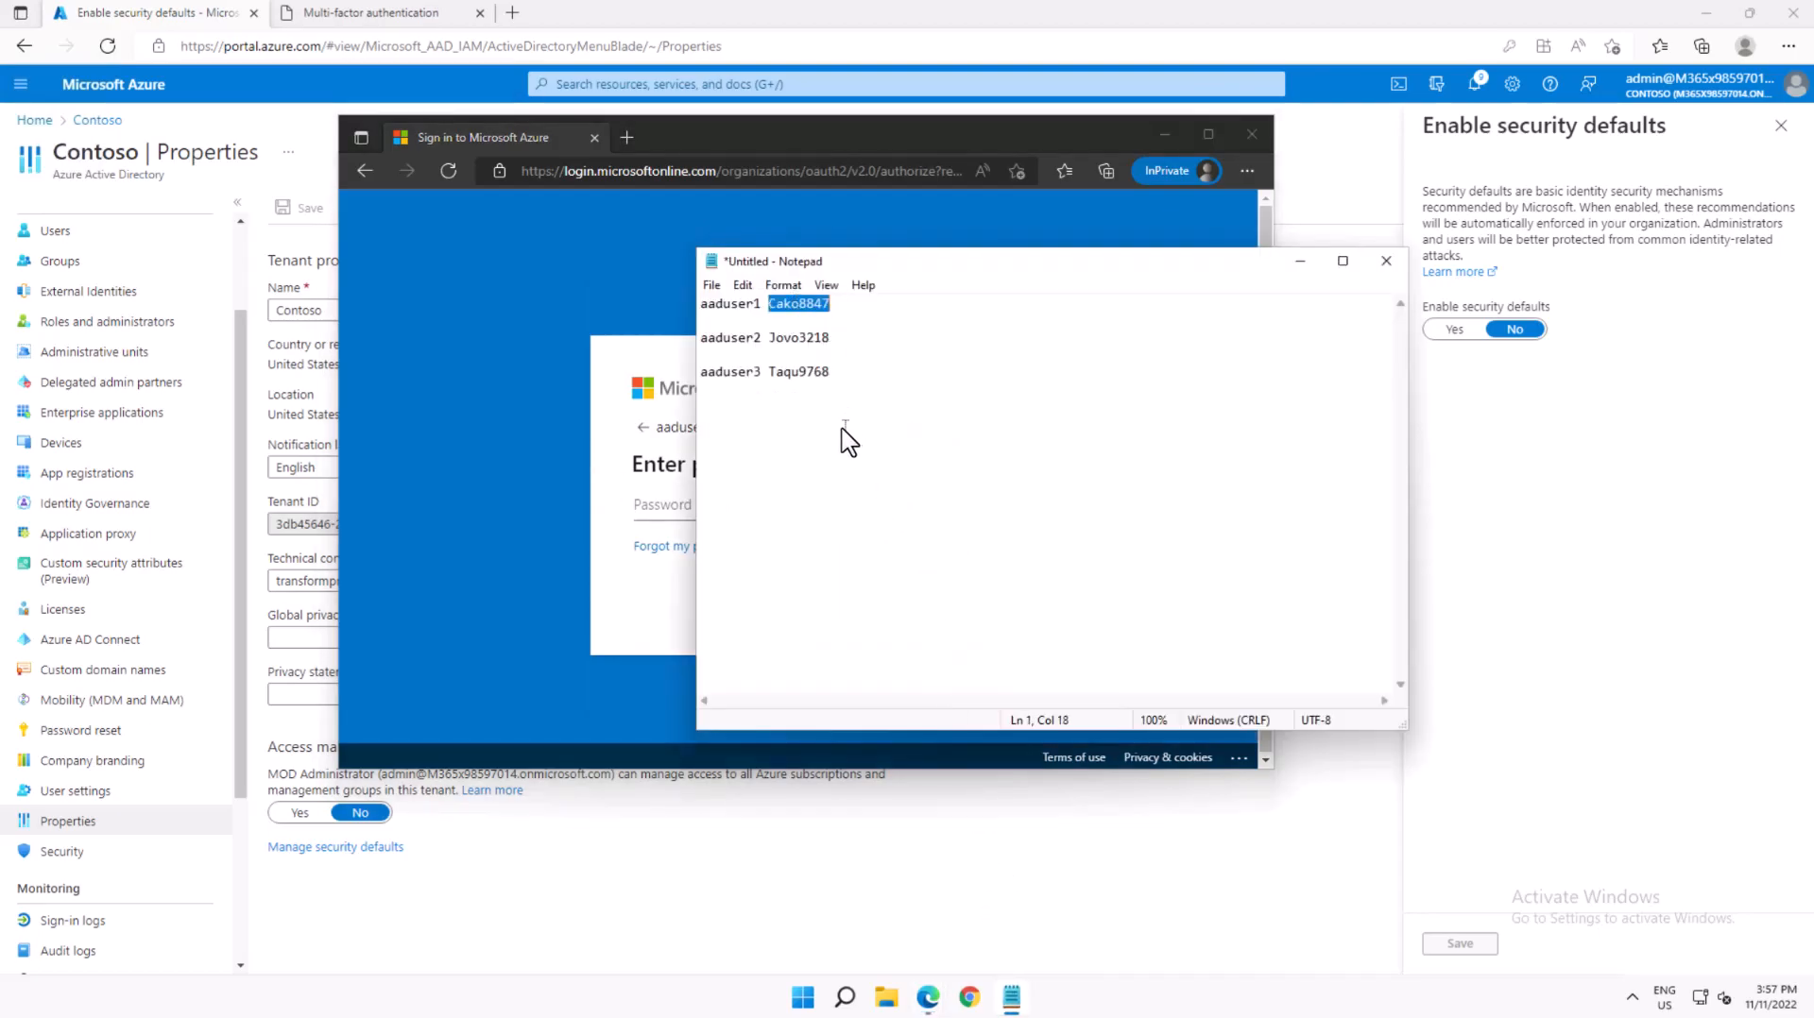
{"action": "left_click", "coordinate": [661, 506]}
{"action": "key", "text": "ctrl+v"}
{"action": "left_click", "coordinate": [898, 599]}
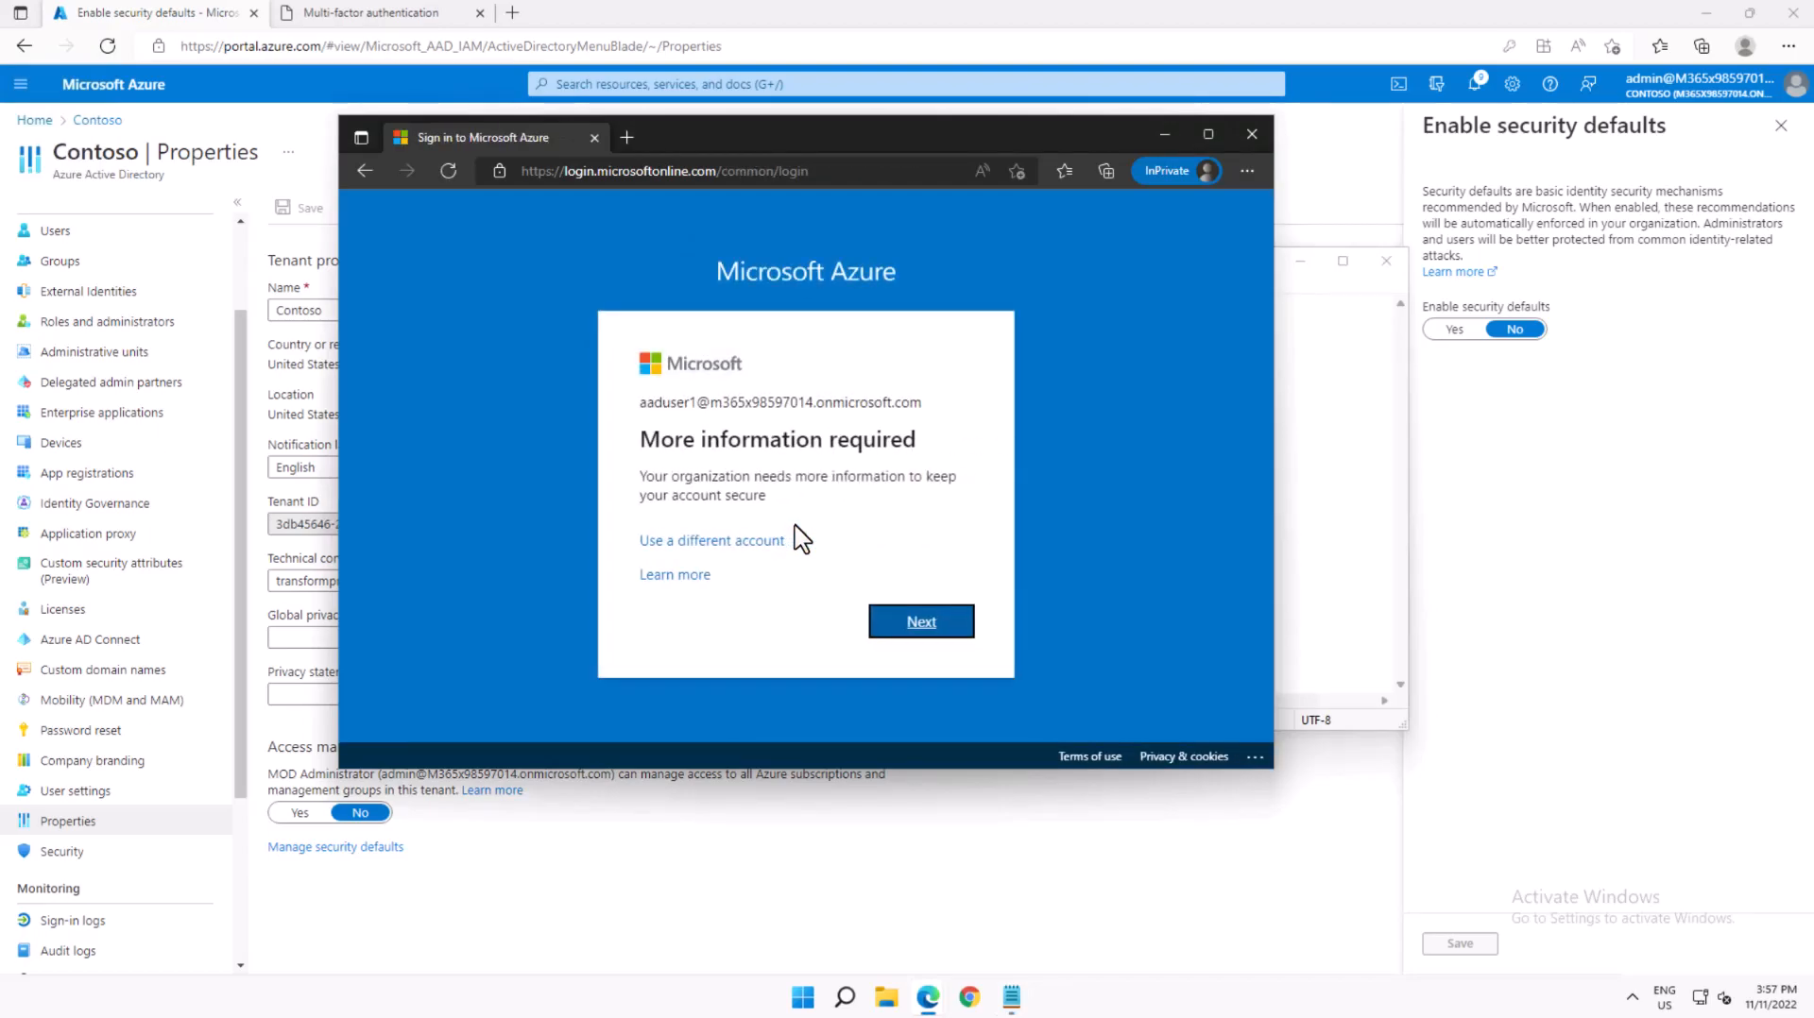
Step: Choose Phone as a different verification method with country code United Kingdom (+44)
{"action": "left_click", "coordinate": [913, 628]}
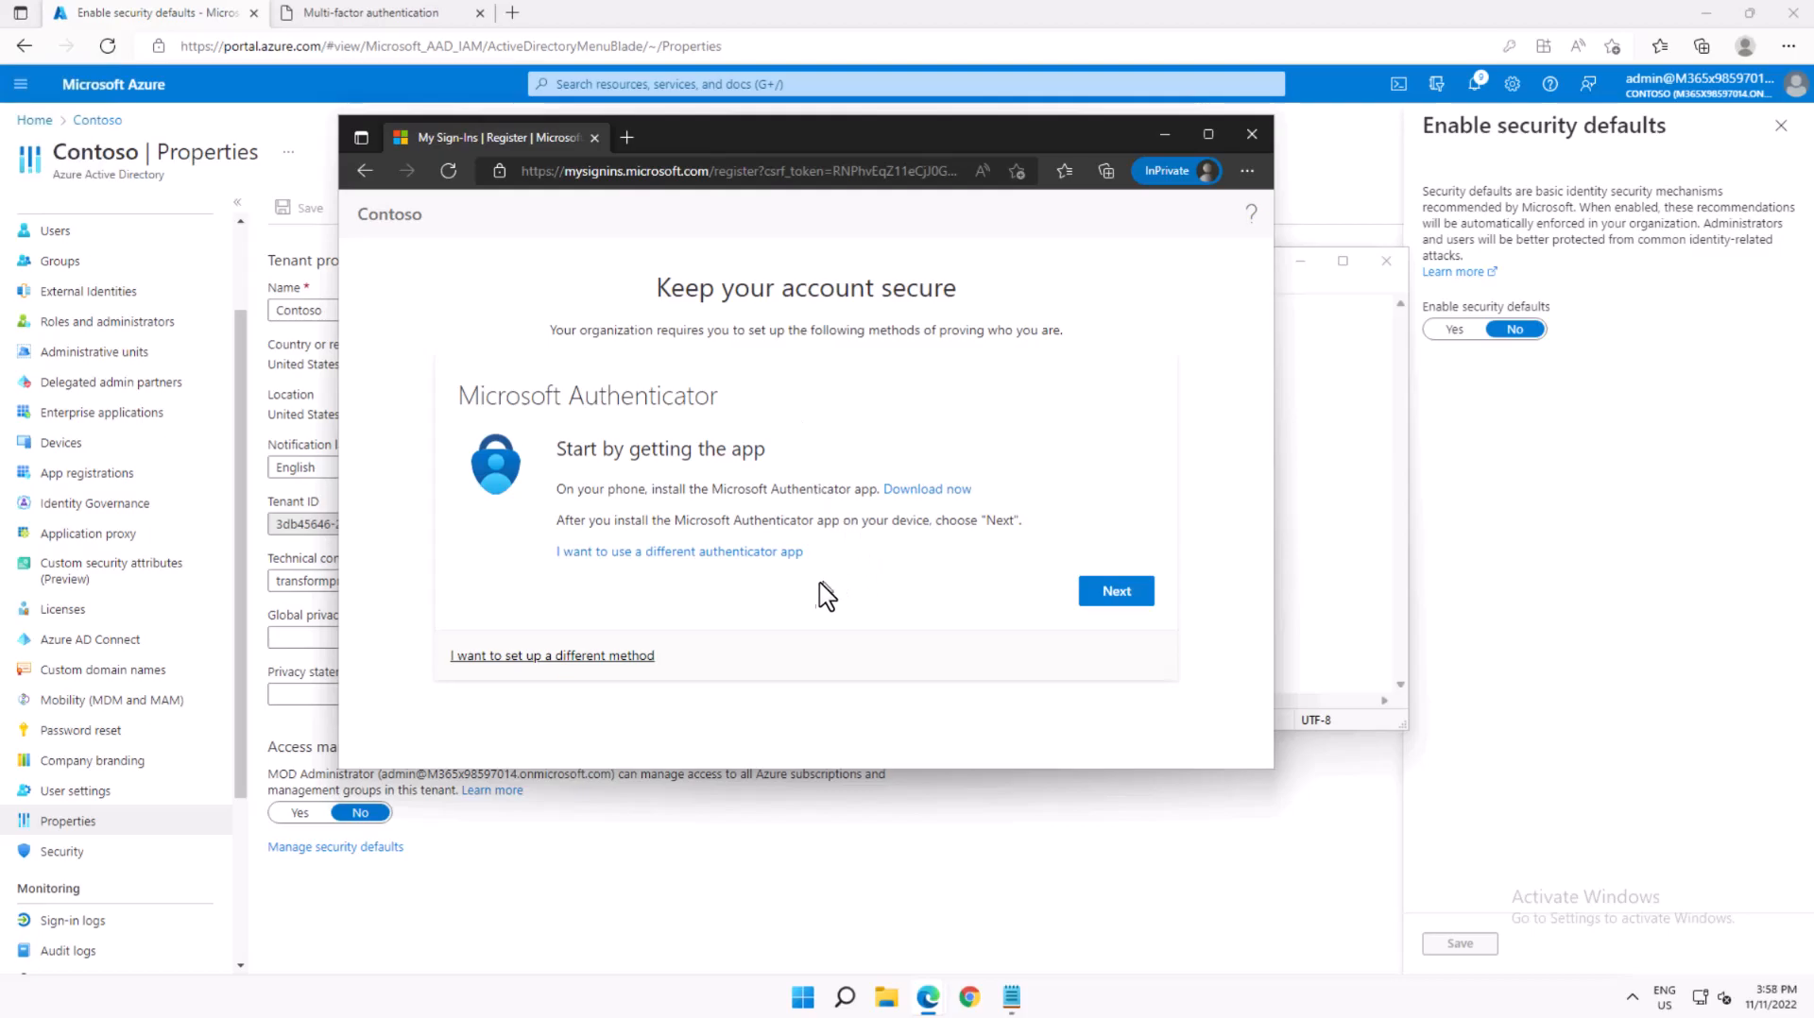
{"action": "left_click", "coordinate": [581, 656]}
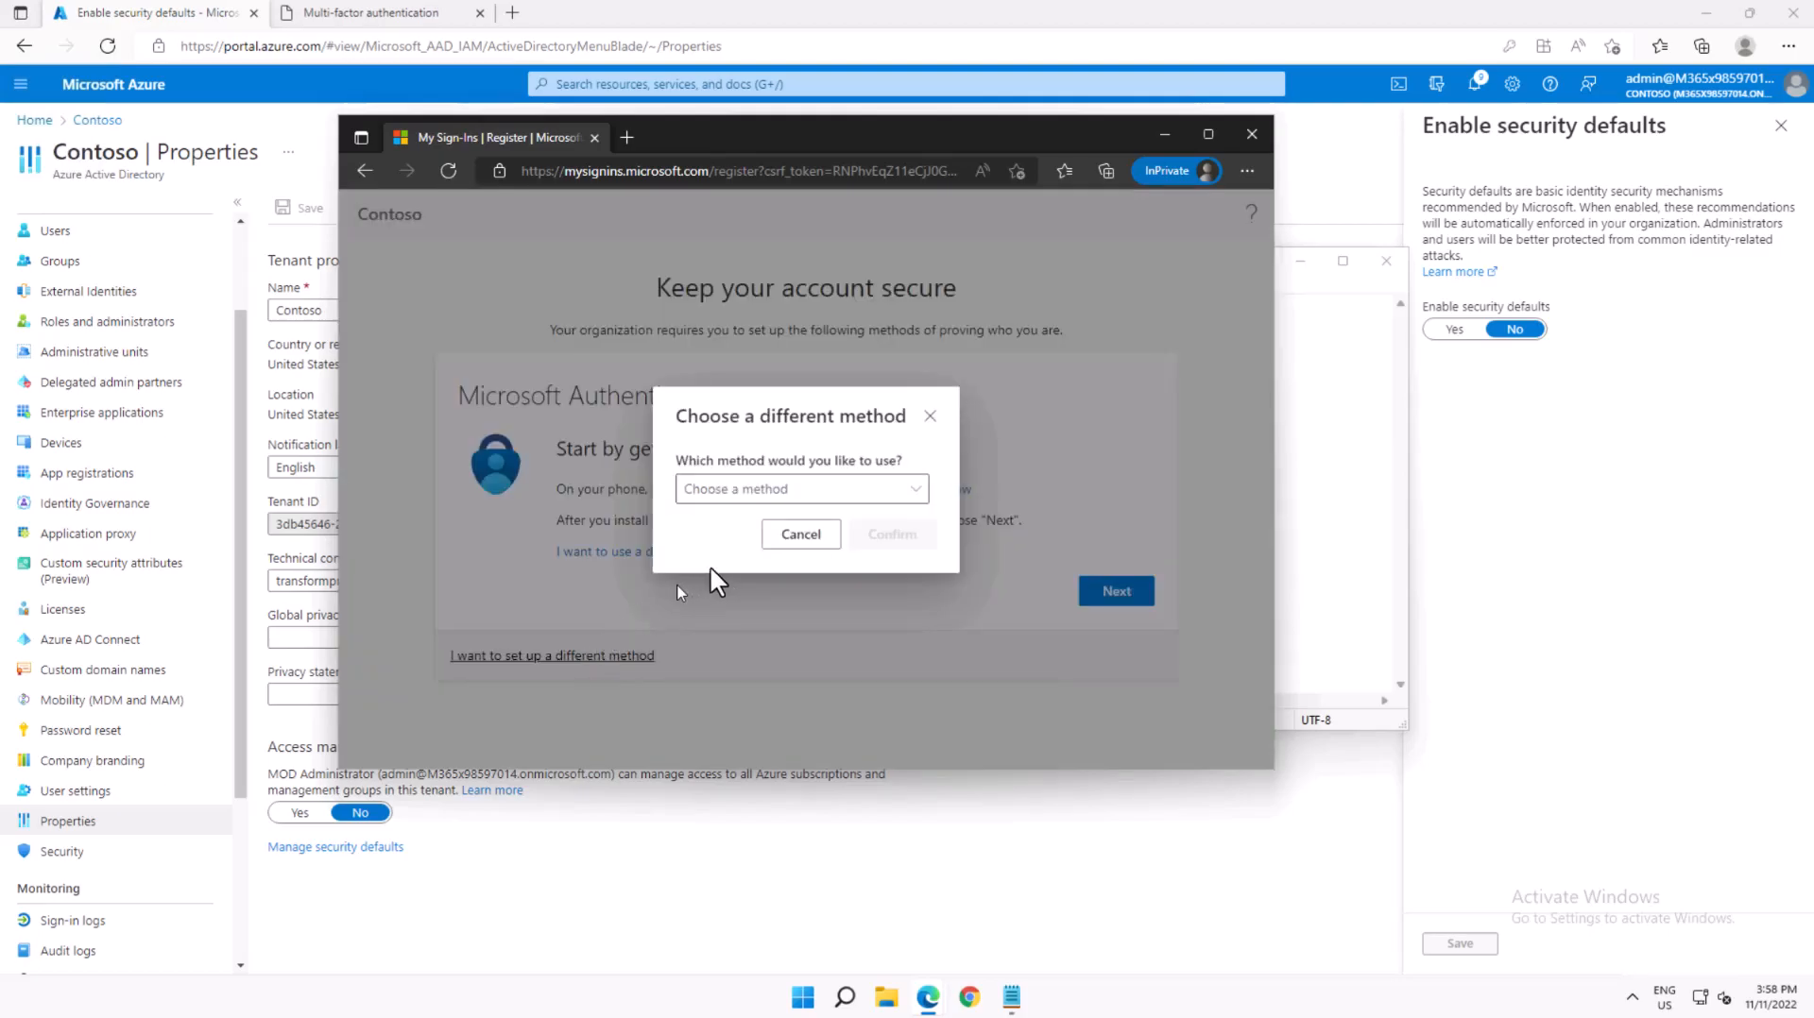
{"action": "left_click", "coordinate": [809, 491]}
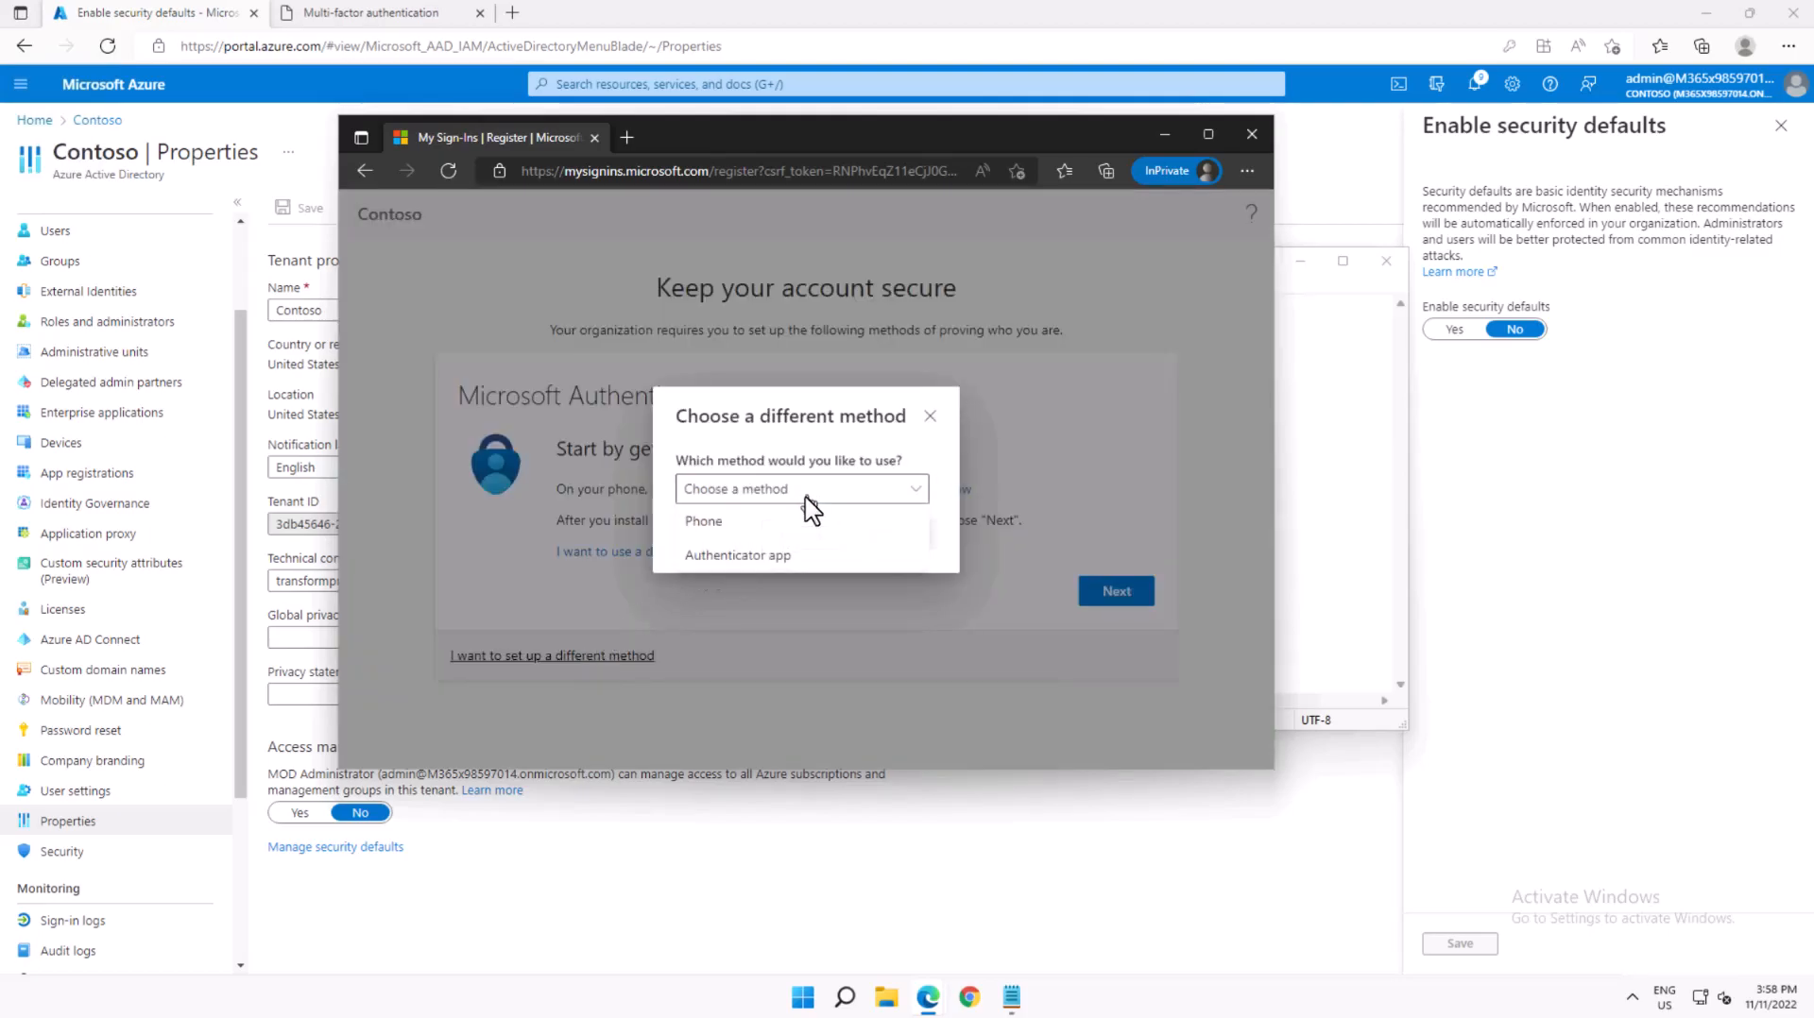
{"action": "left_click", "coordinate": [761, 524]}
{"action": "left_click", "coordinate": [882, 534]}
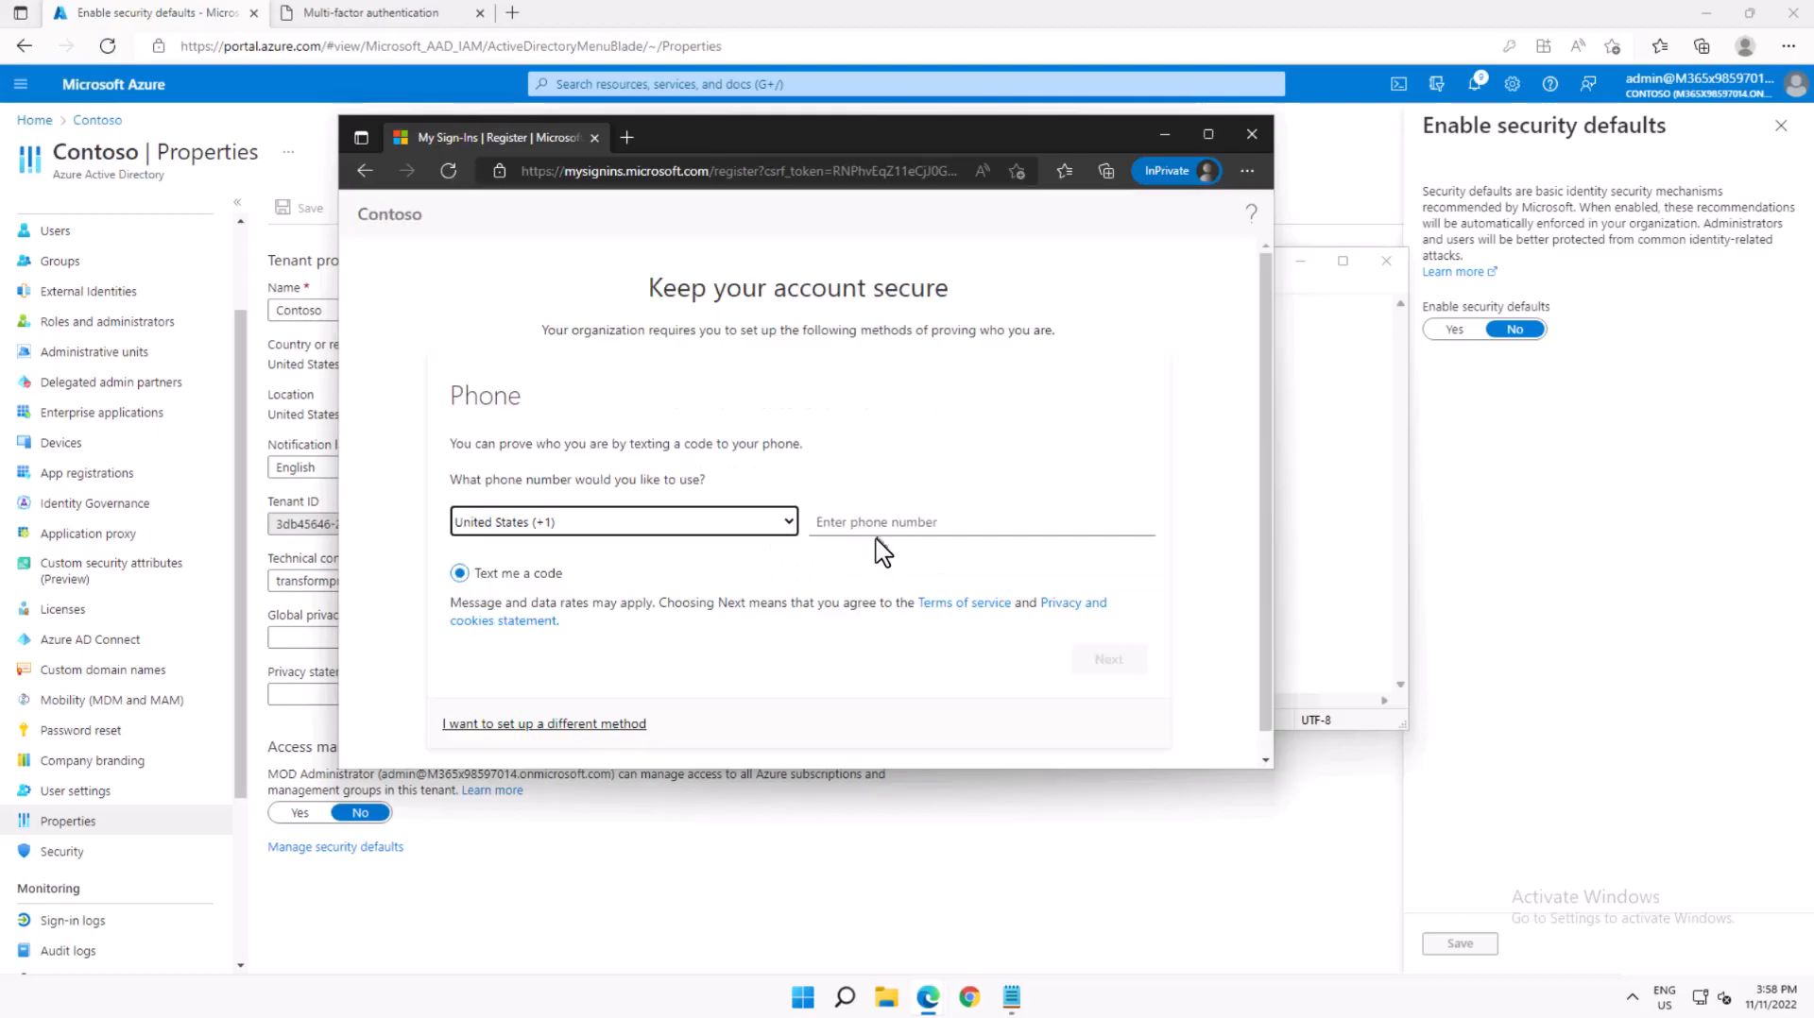
{"action": "left_click", "coordinate": [776, 526]}
{"action": "left_click_drag", "start_coordinate": [790, 570], "coordinate": [797, 857]}
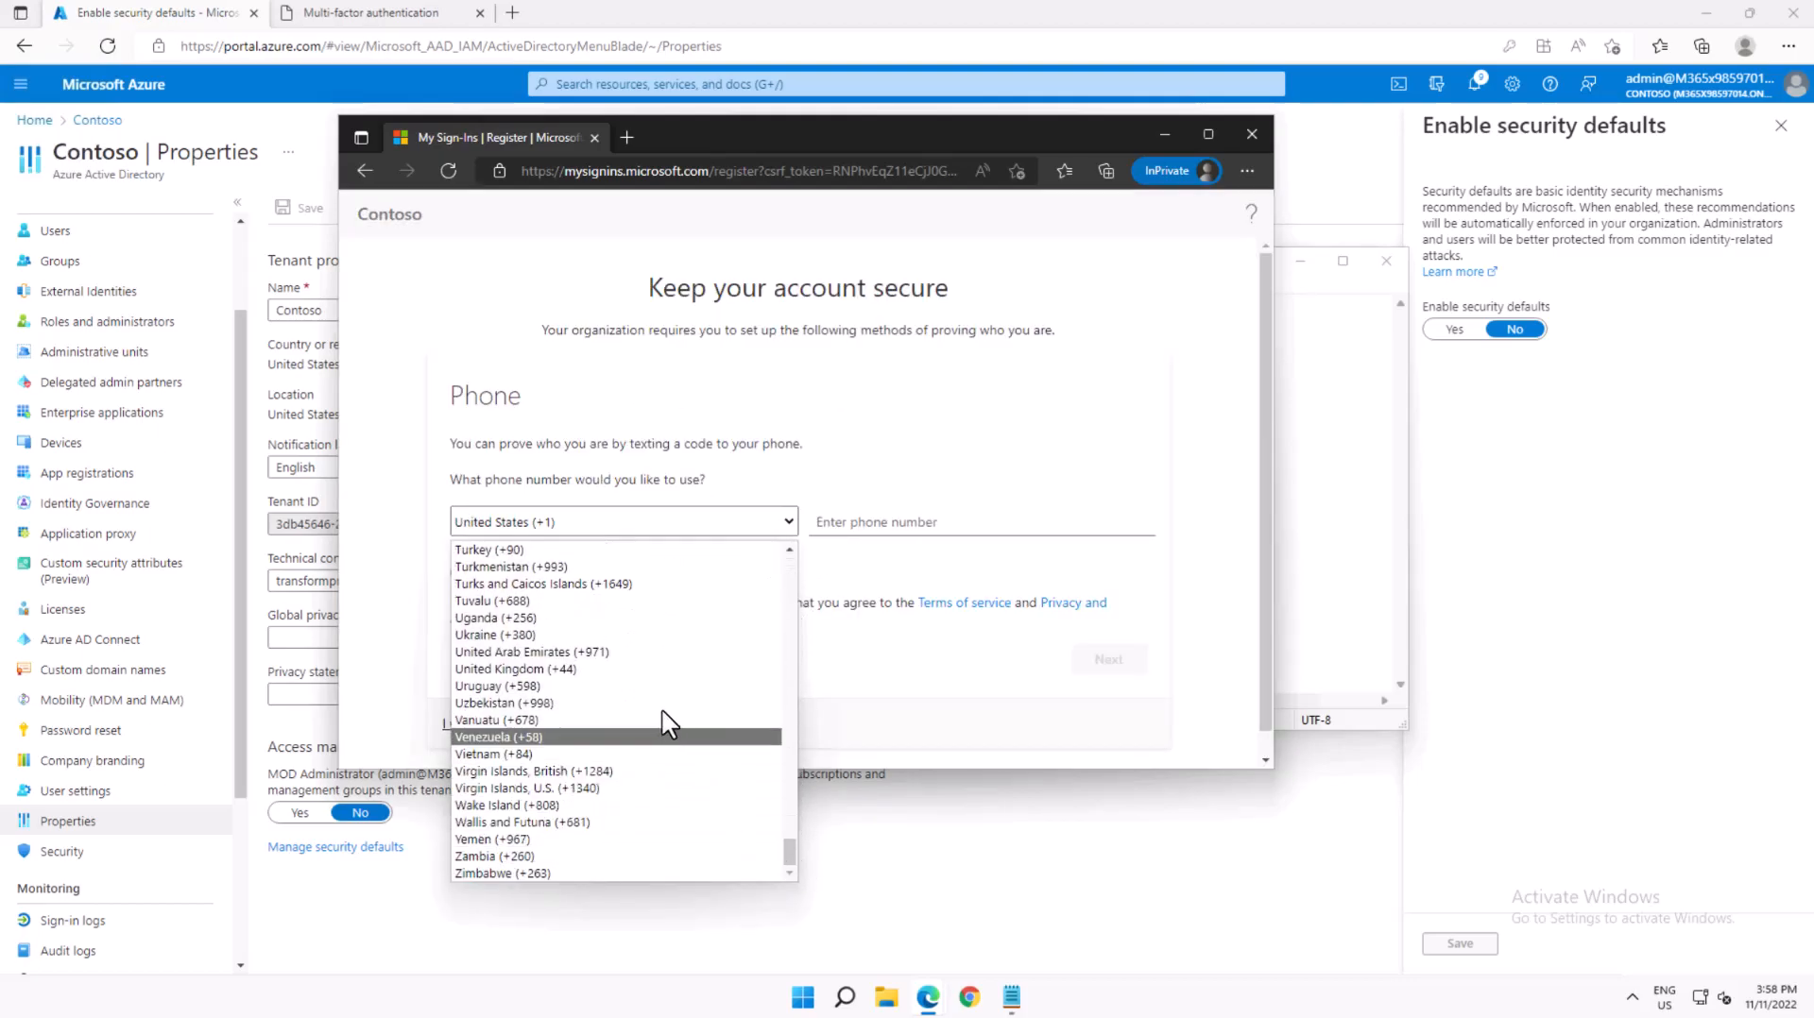
{"action": "left_click", "coordinate": [652, 670]}
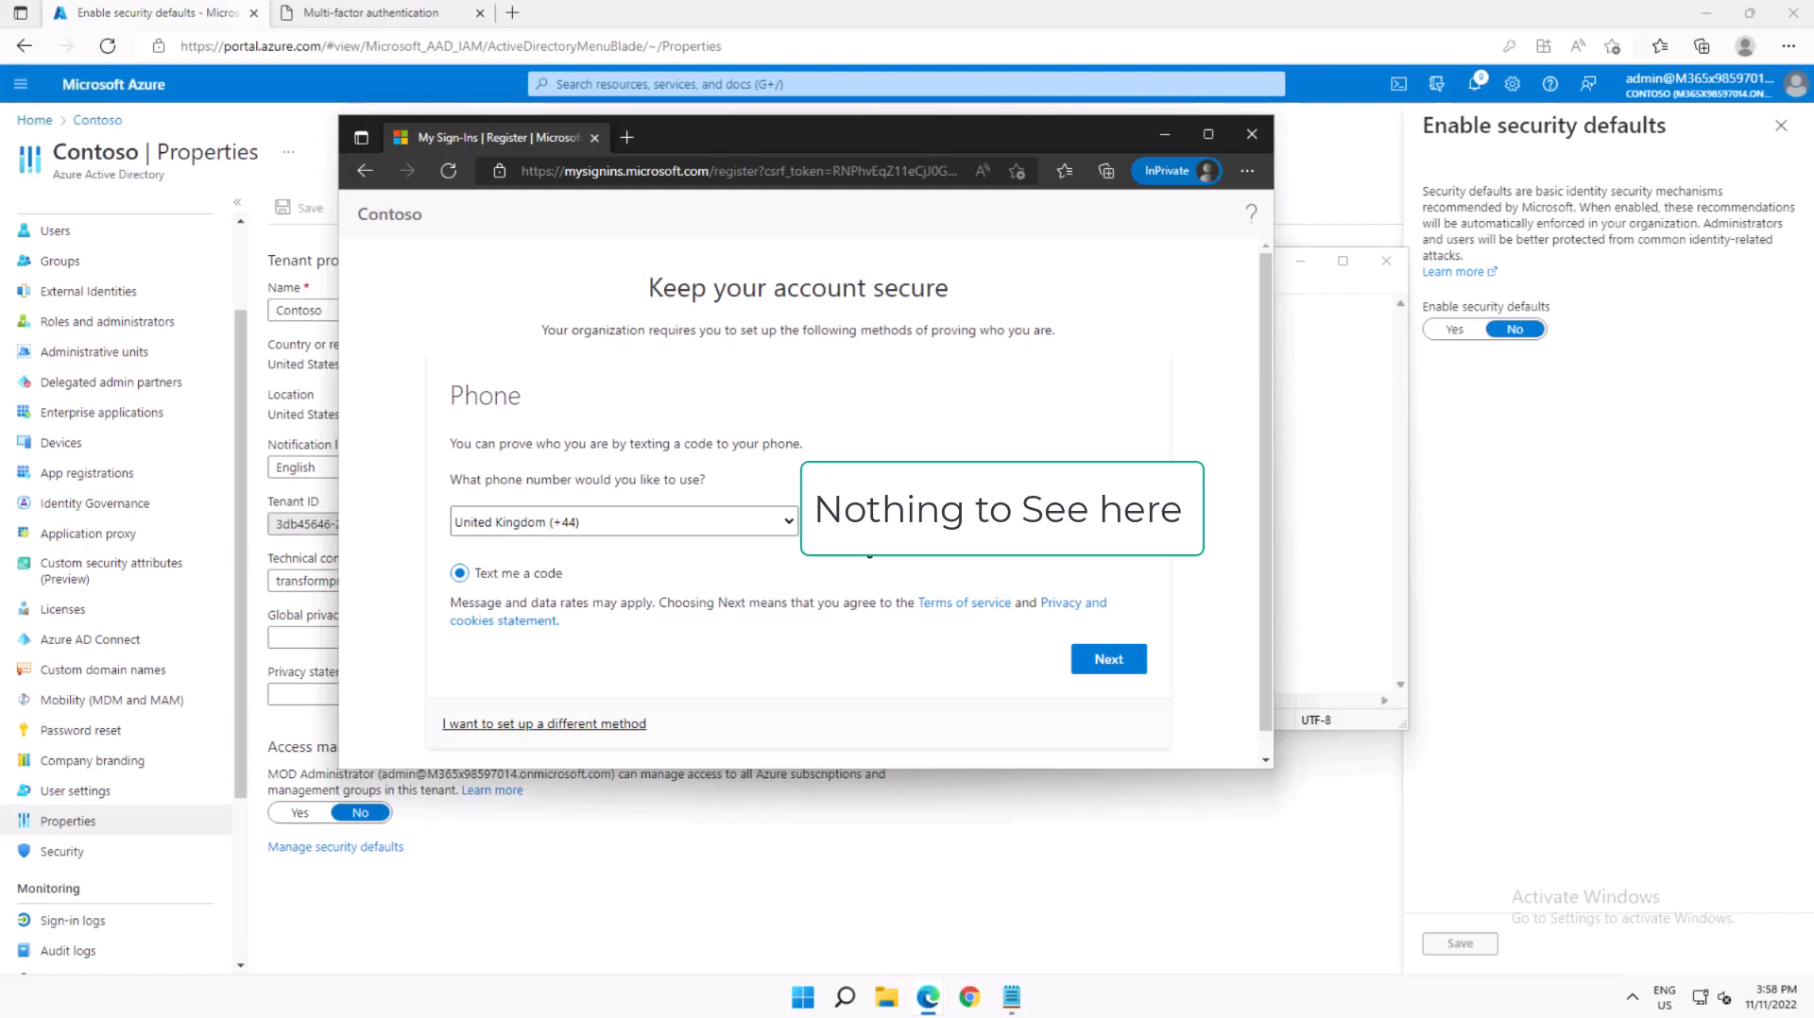
Step: Text a code to the phone, enter the received verification code and finish setup
{"action": "left_click", "coordinate": [1091, 664]}
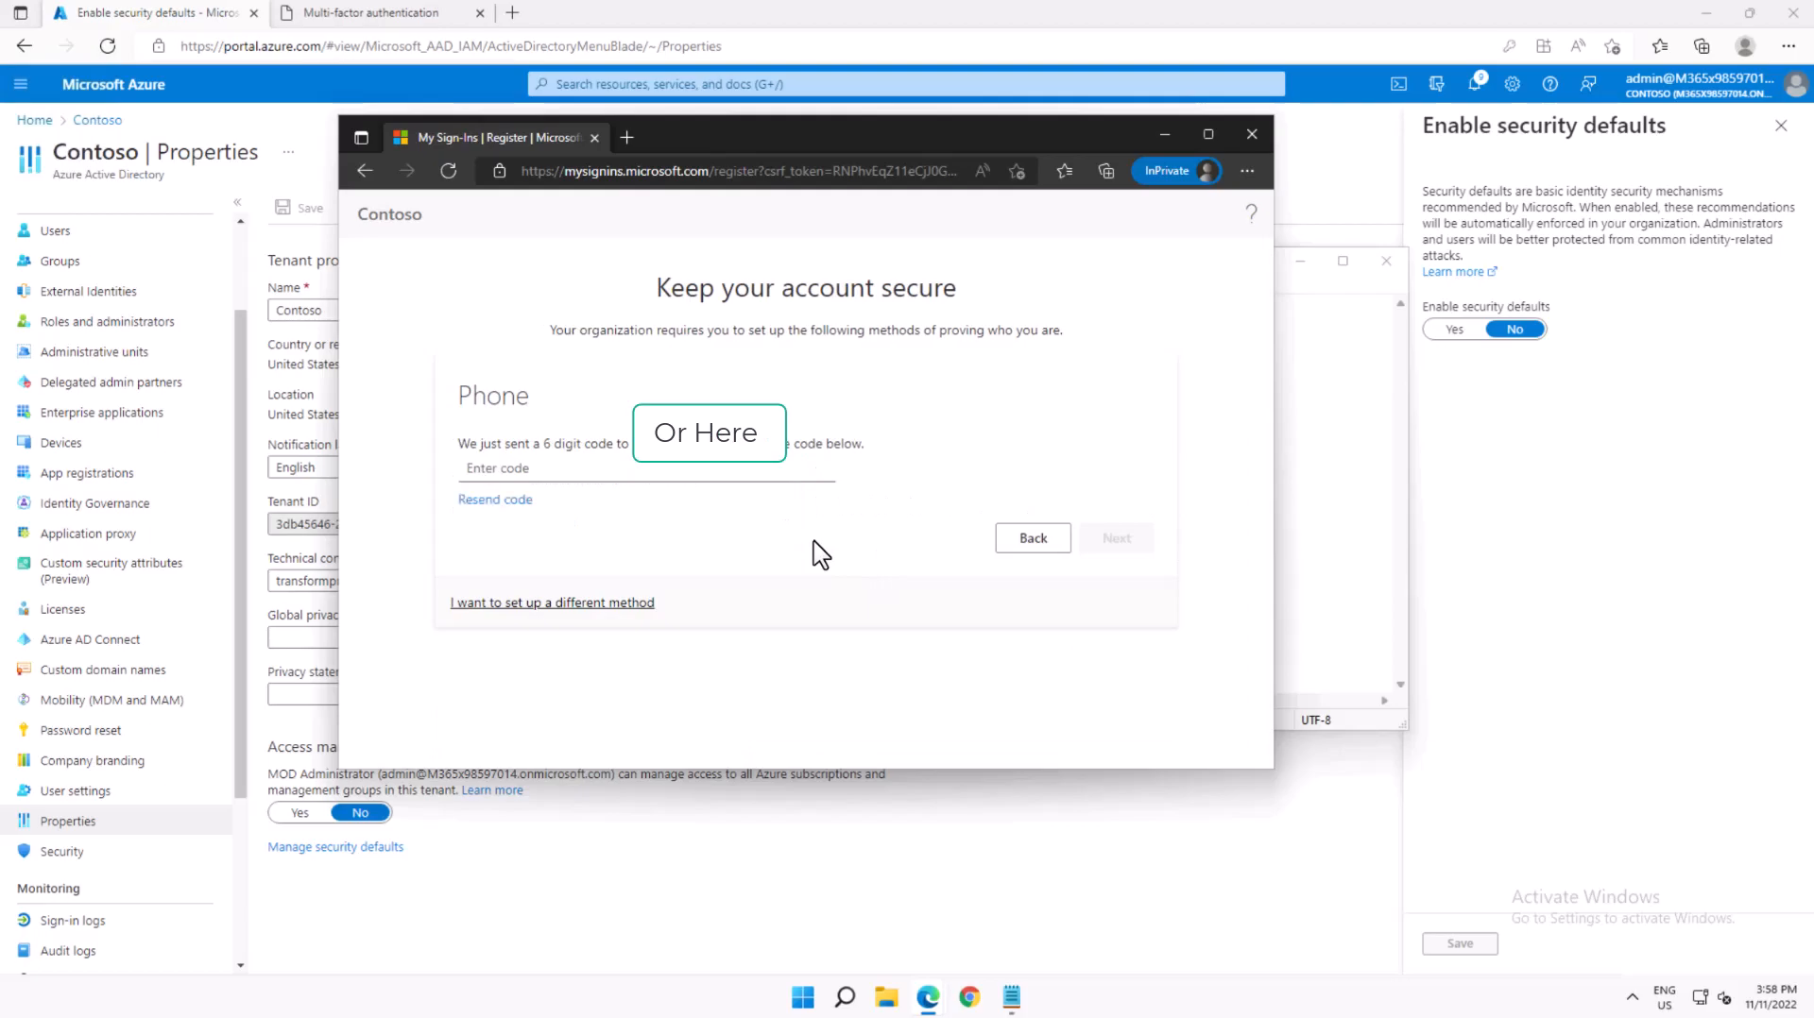
{"action": "left_click", "coordinate": [670, 472]}
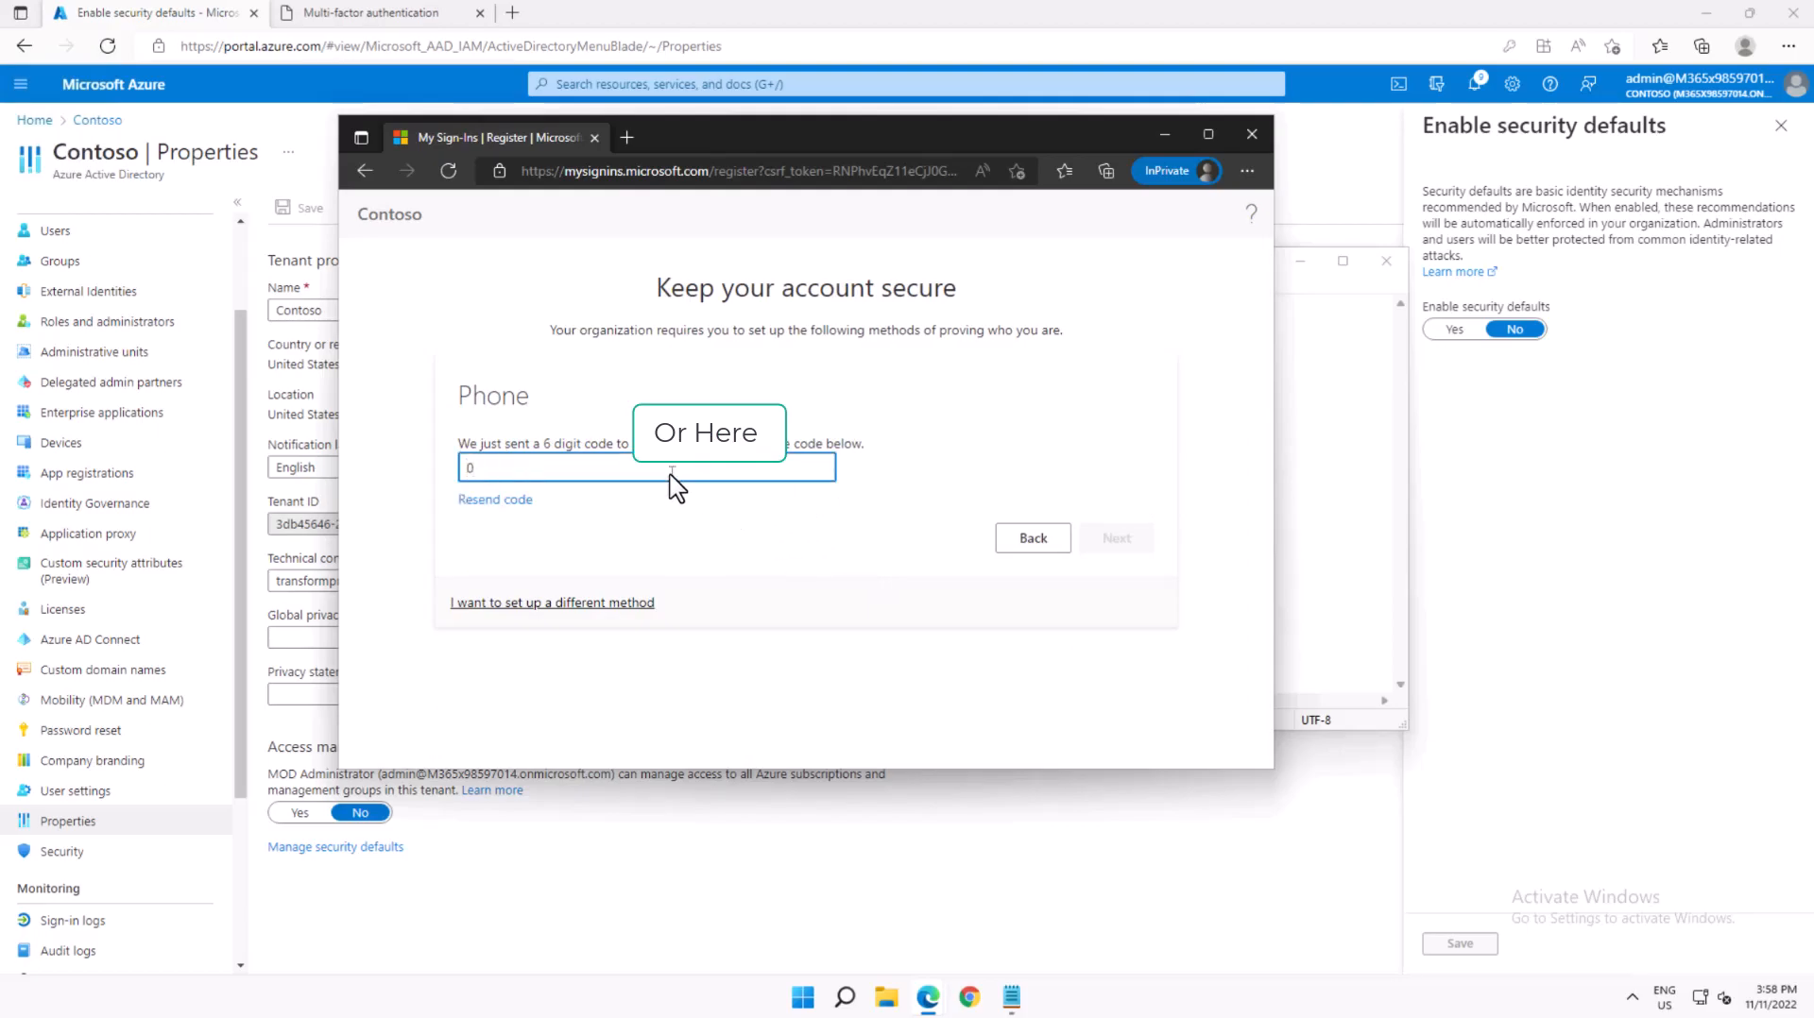
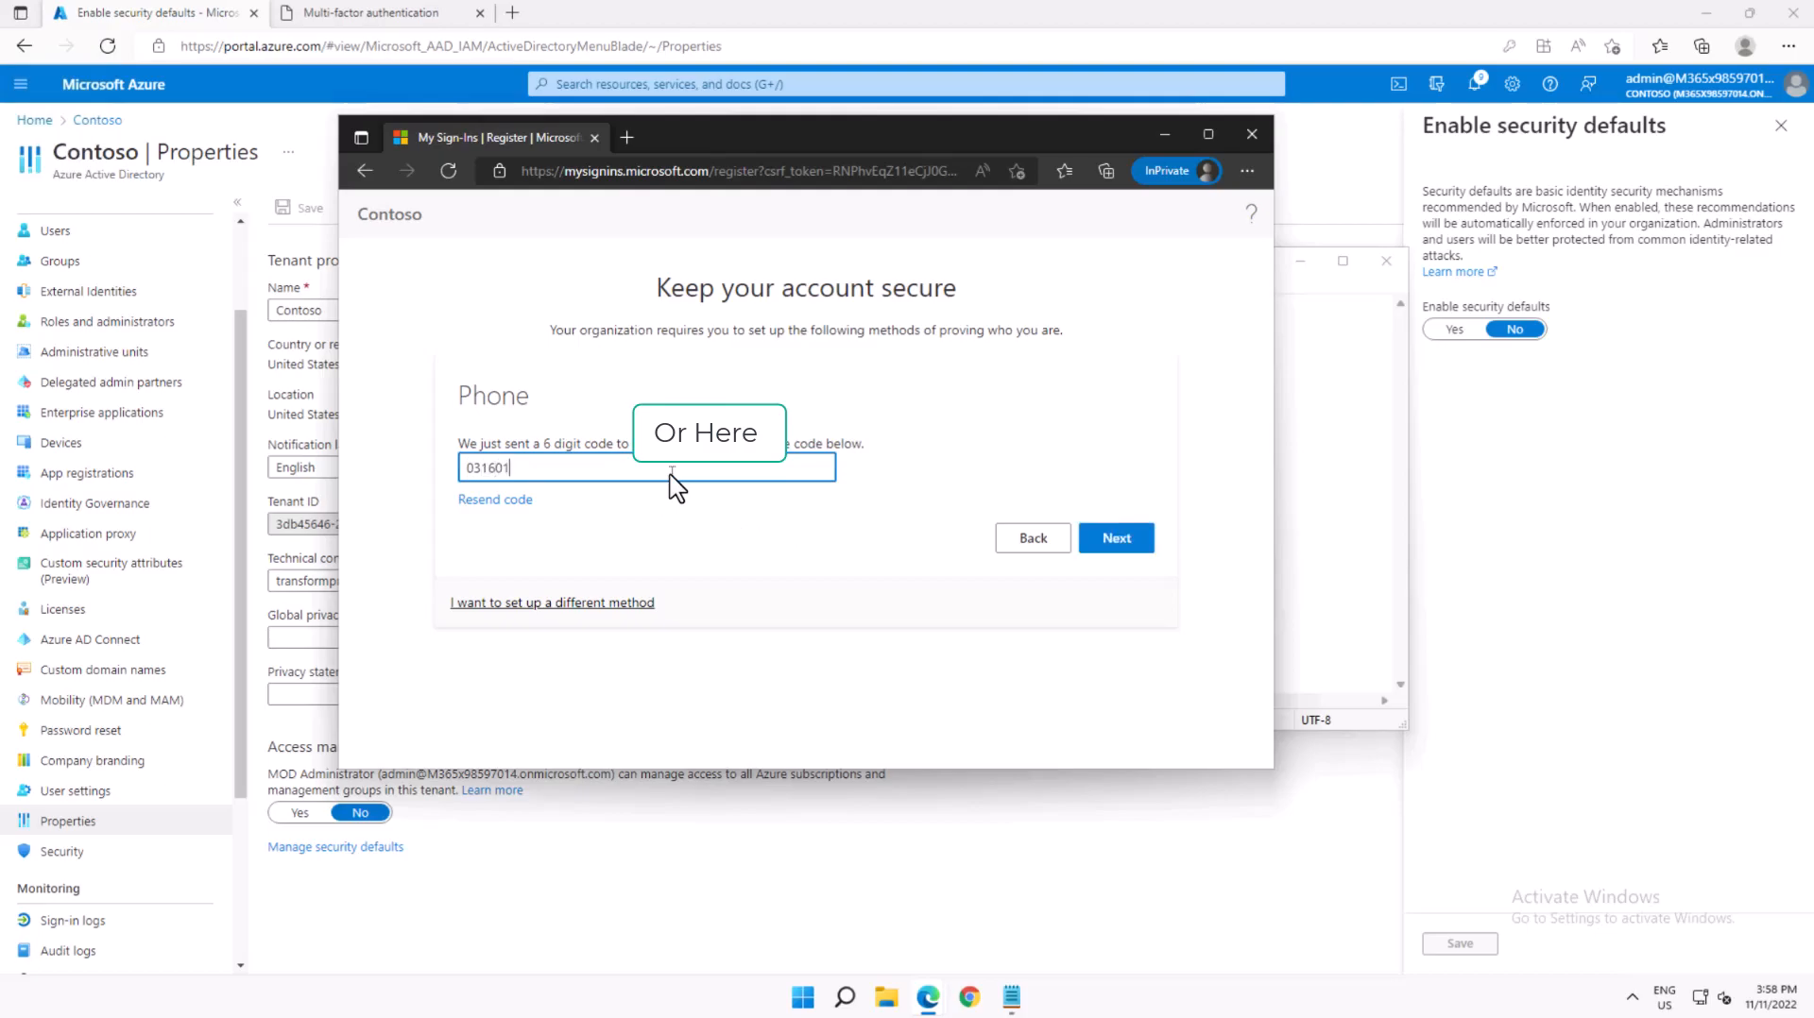
{"action": "left_click", "coordinate": [1134, 543]}
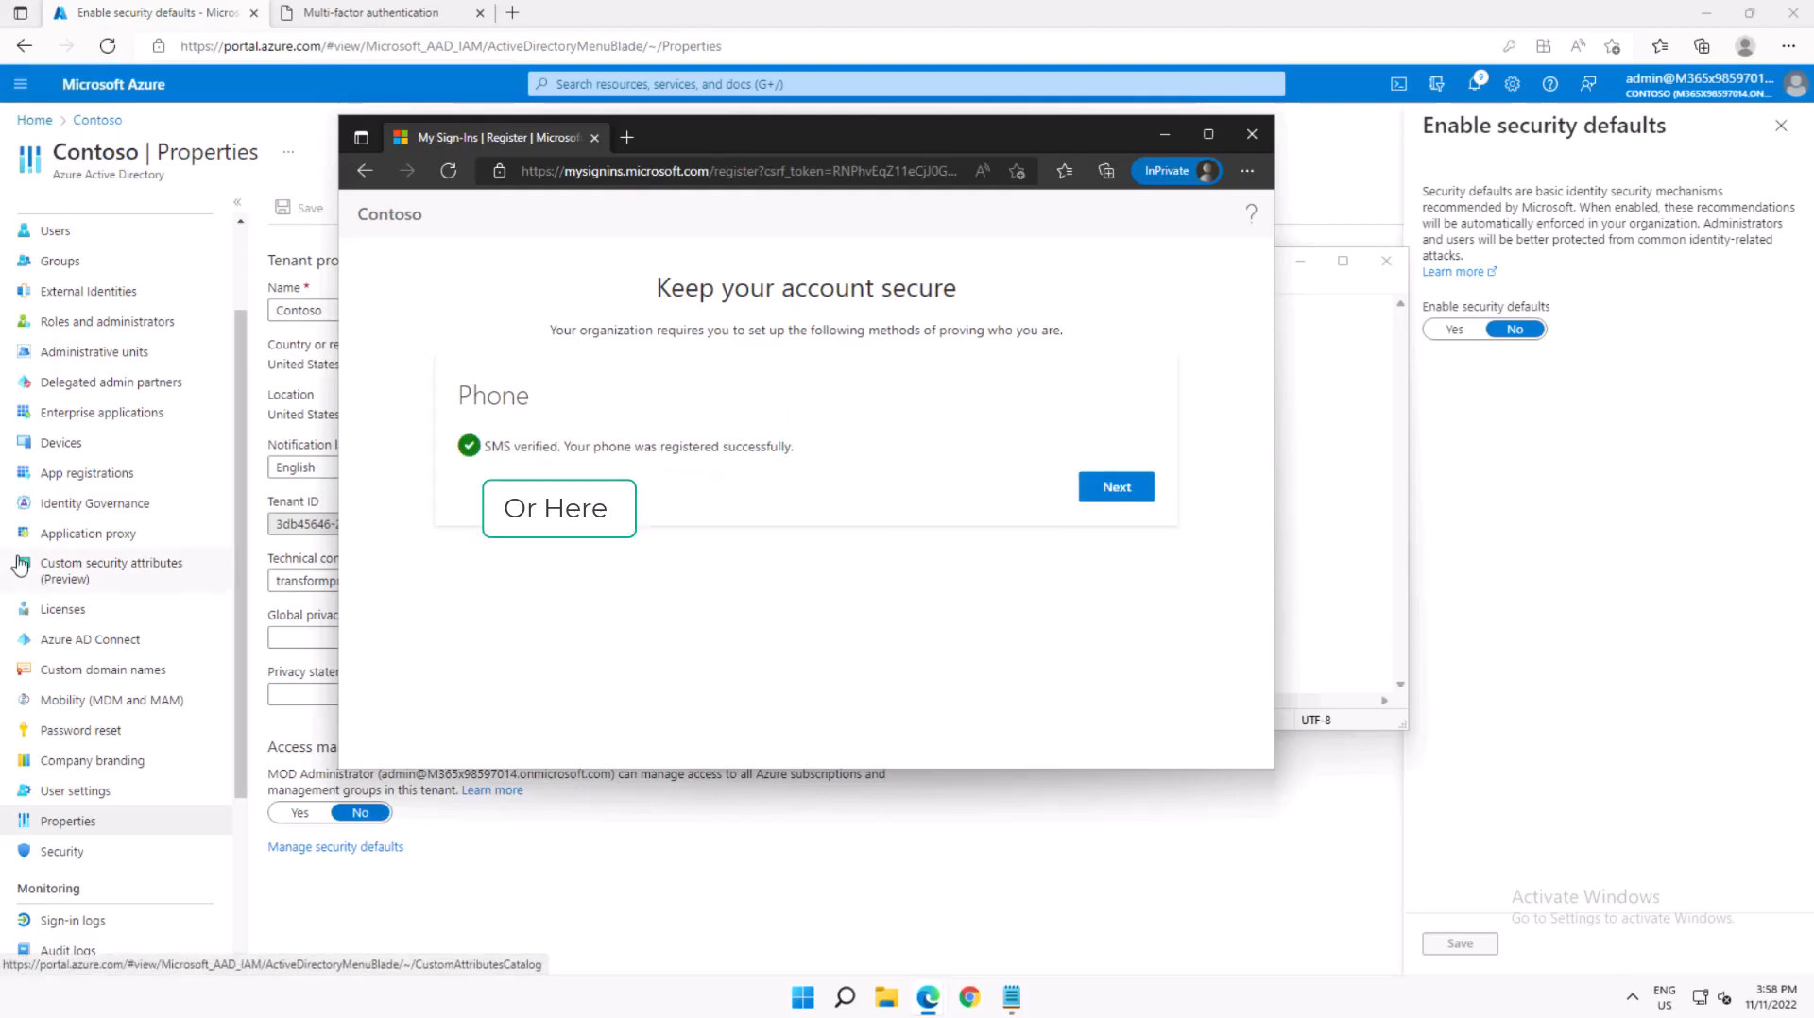
{"action": "left_click", "coordinate": [1086, 493]}
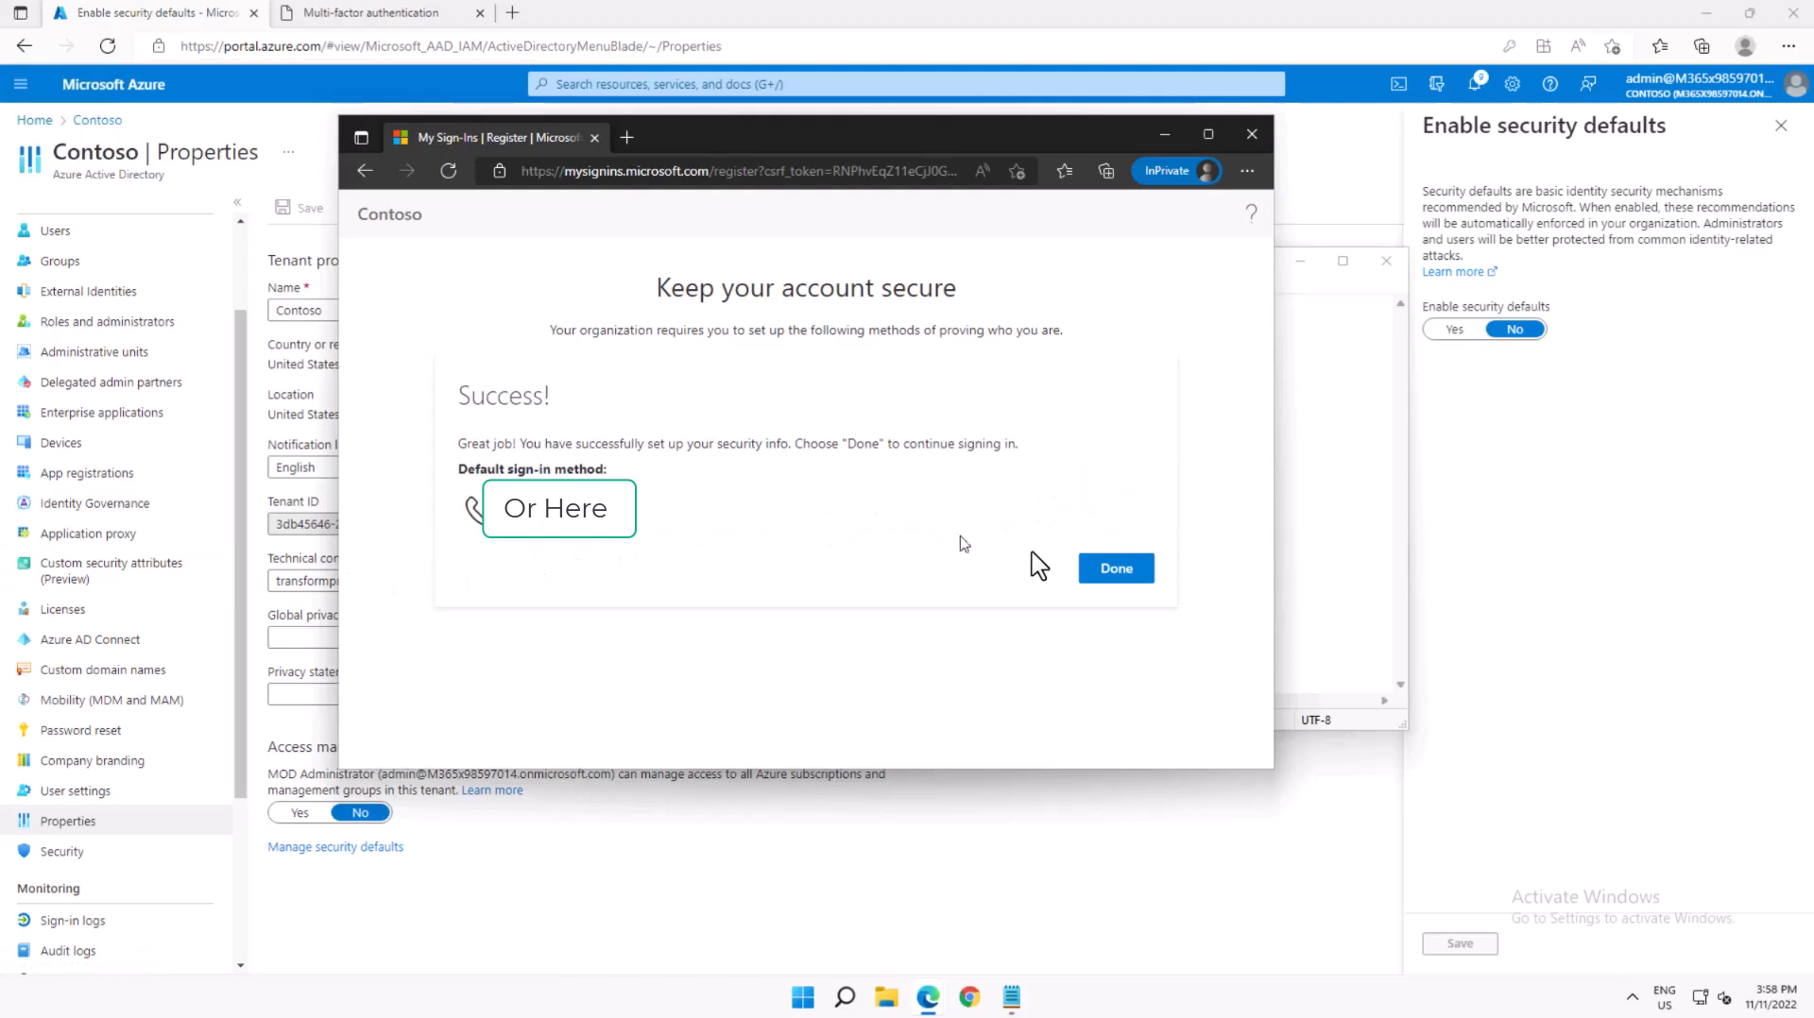
{"action": "left_click", "coordinate": [1087, 570]}
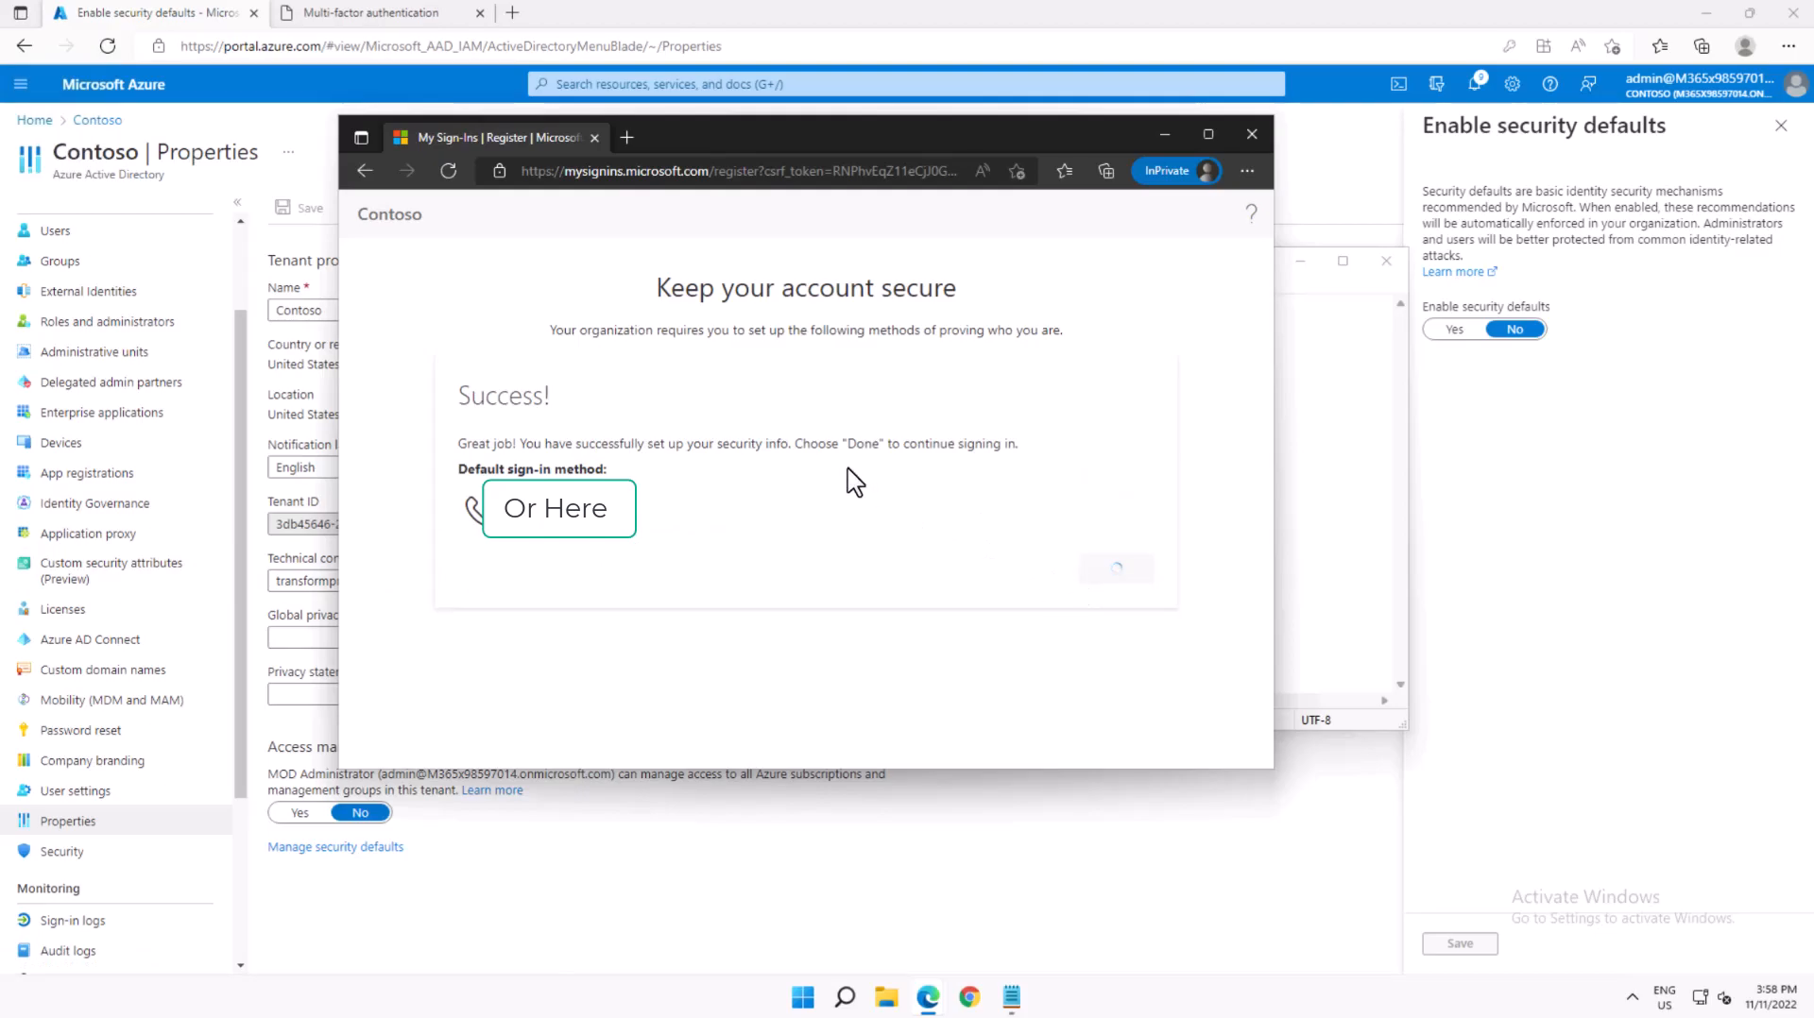
{"action": "left_click", "coordinate": [1012, 996]}
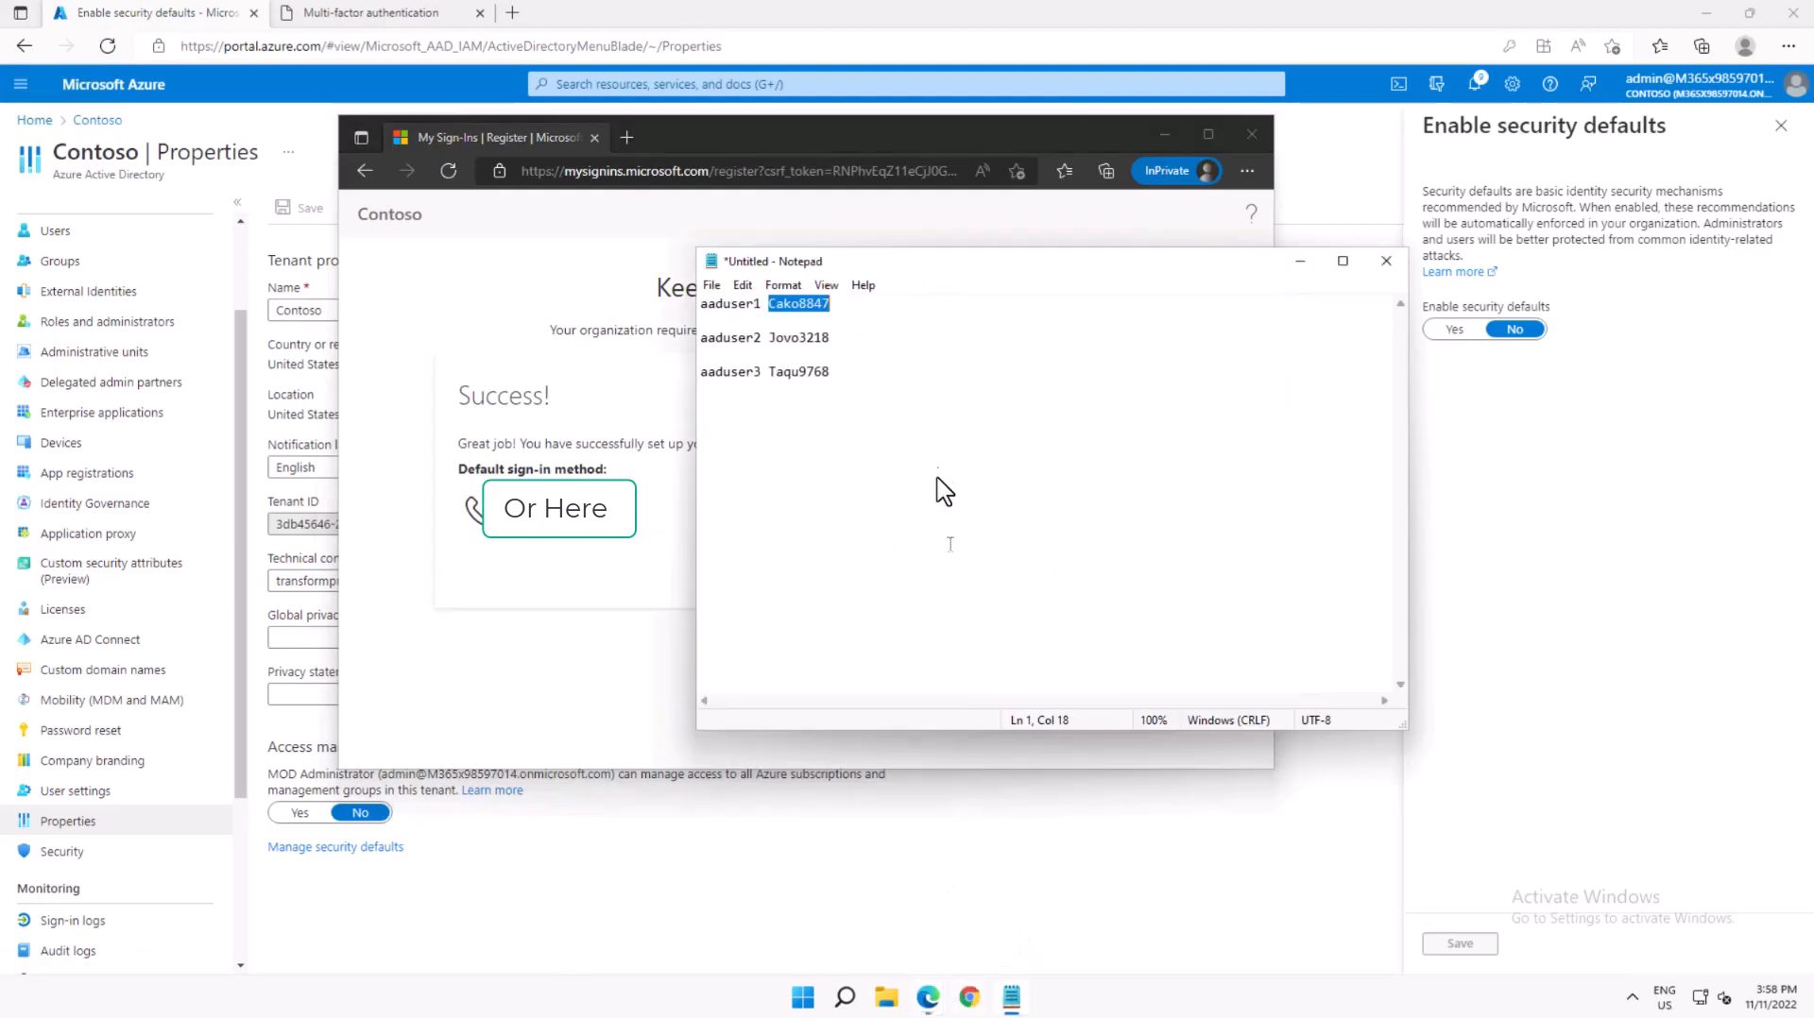
Step: Update the expired password by entering the current password and the new one twice
{"action": "left_click", "coordinate": [772, 324]}
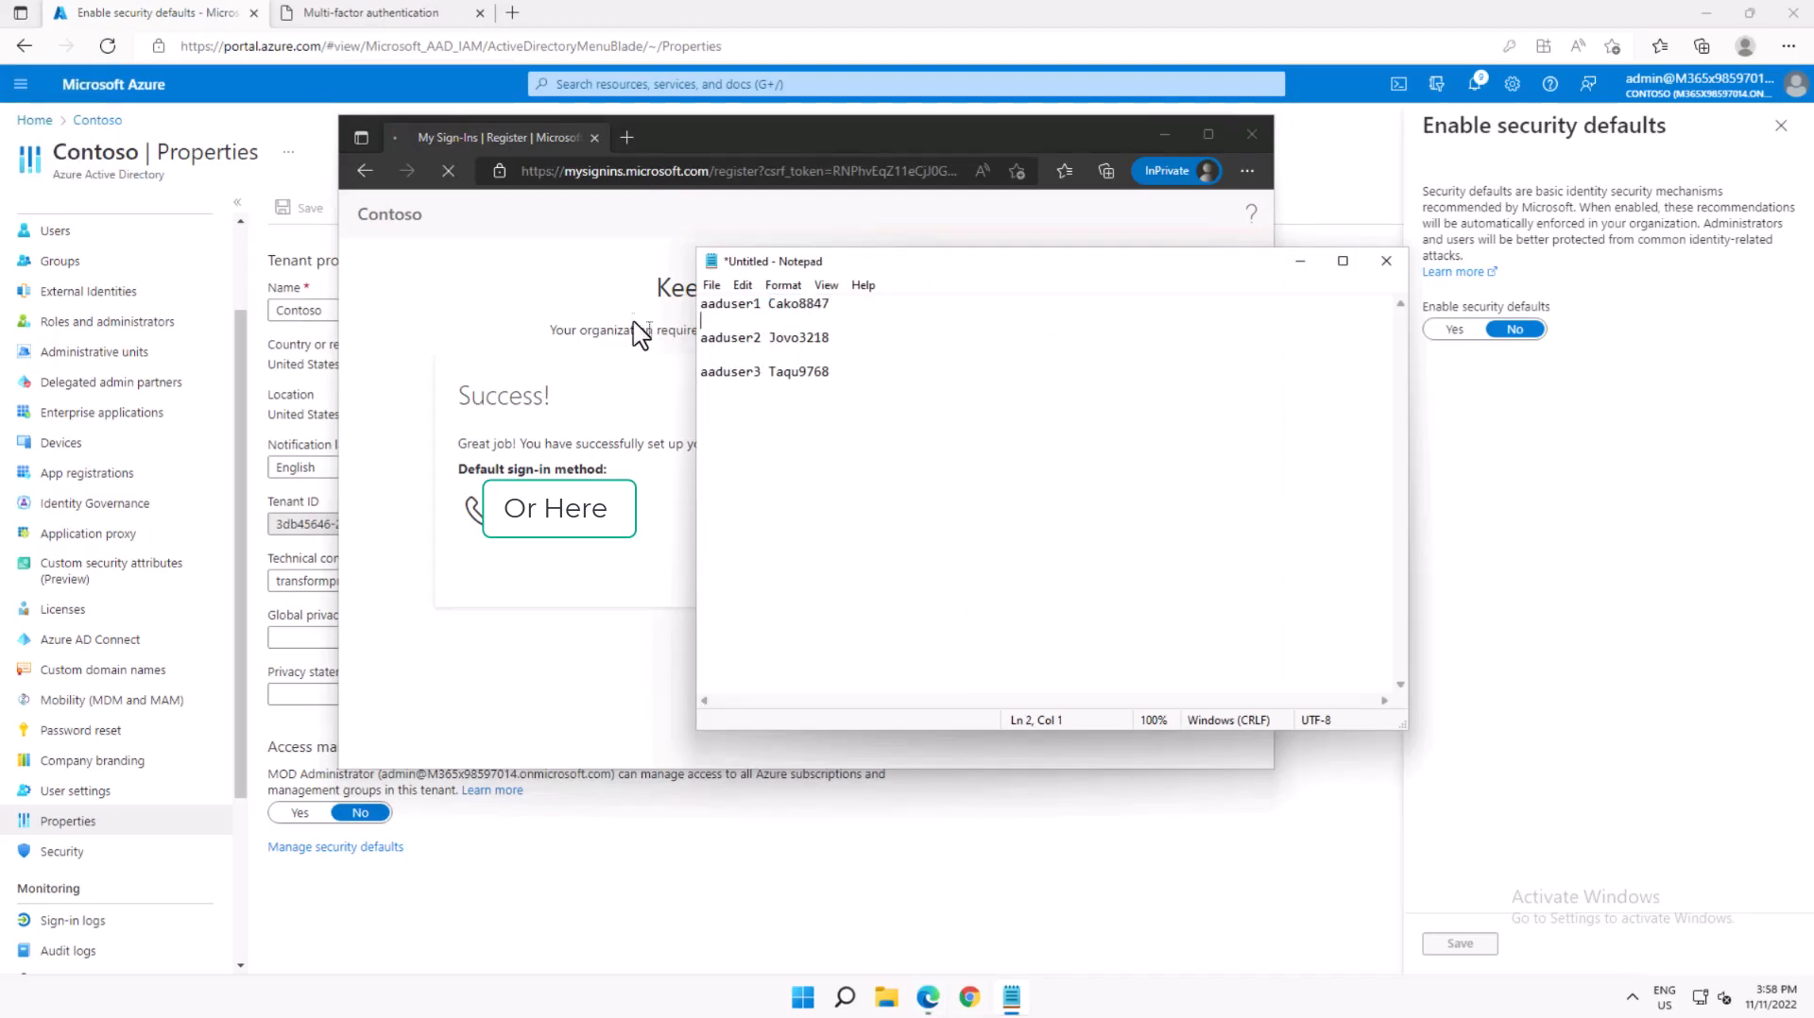
{"action": "left_click", "coordinate": [548, 299]}
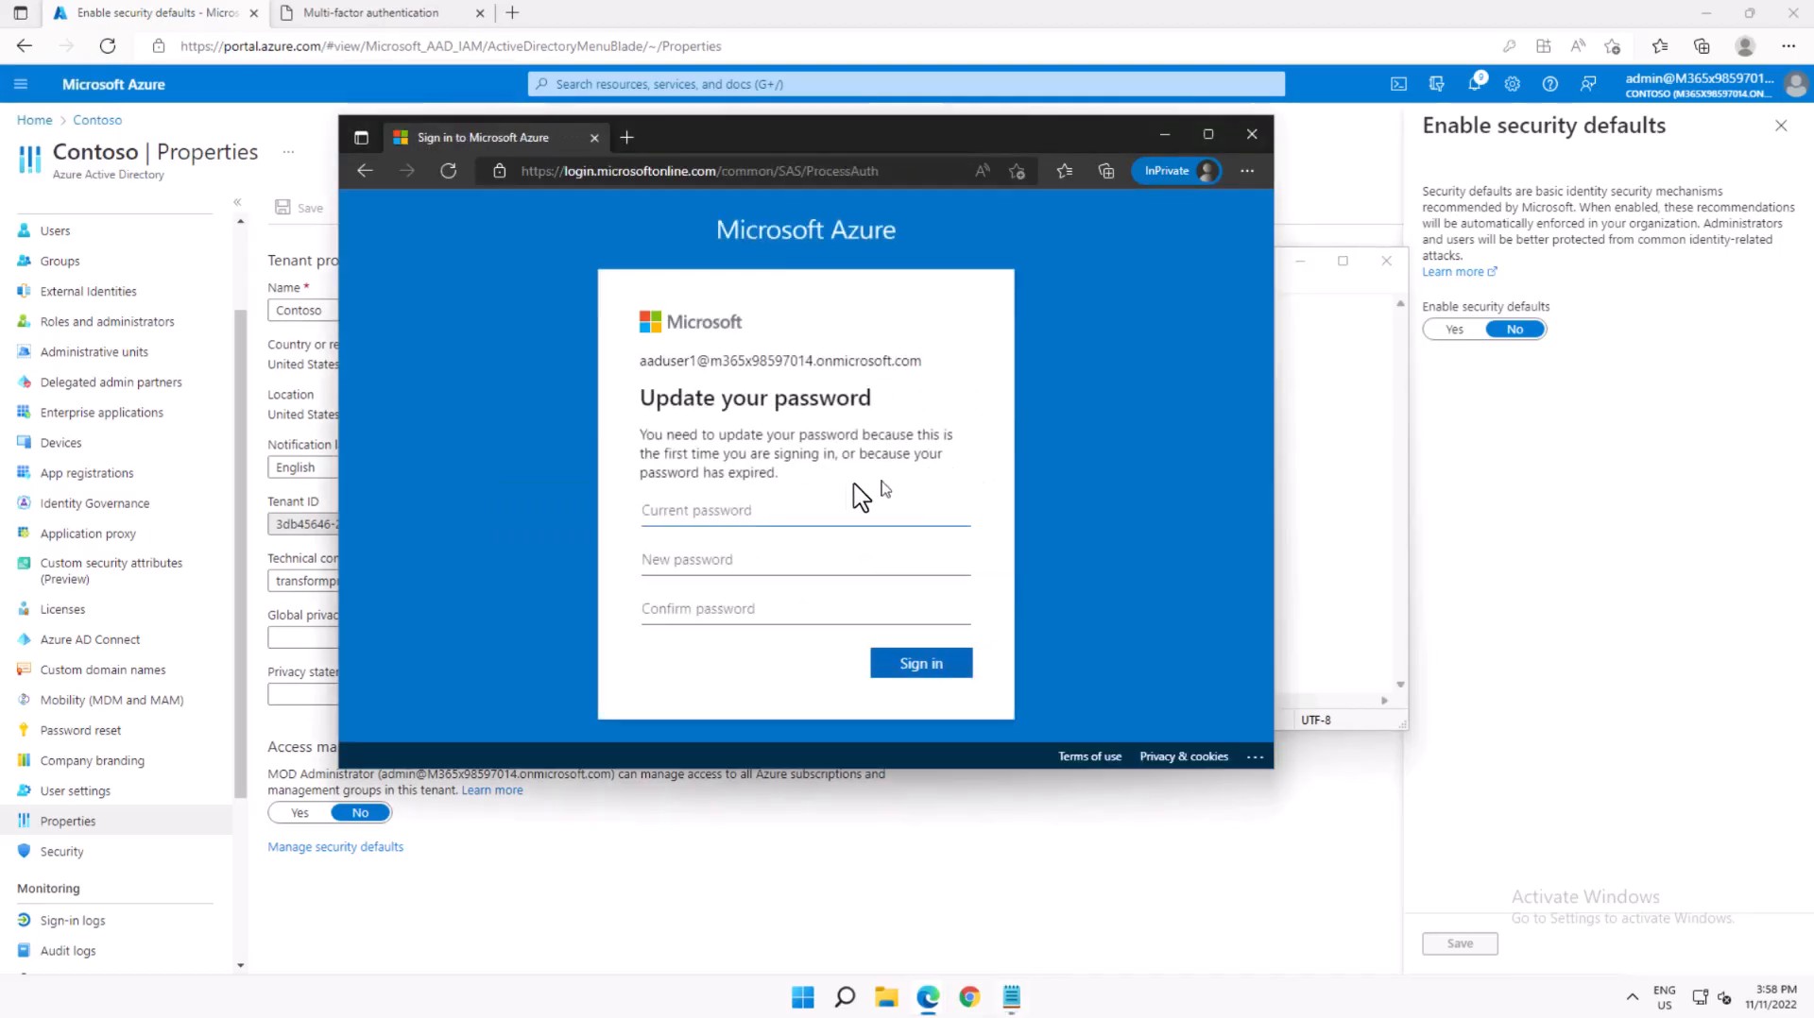
{"action": "key", "text": "ctrl+v"}
{"action": "left_click", "coordinate": [753, 565]}
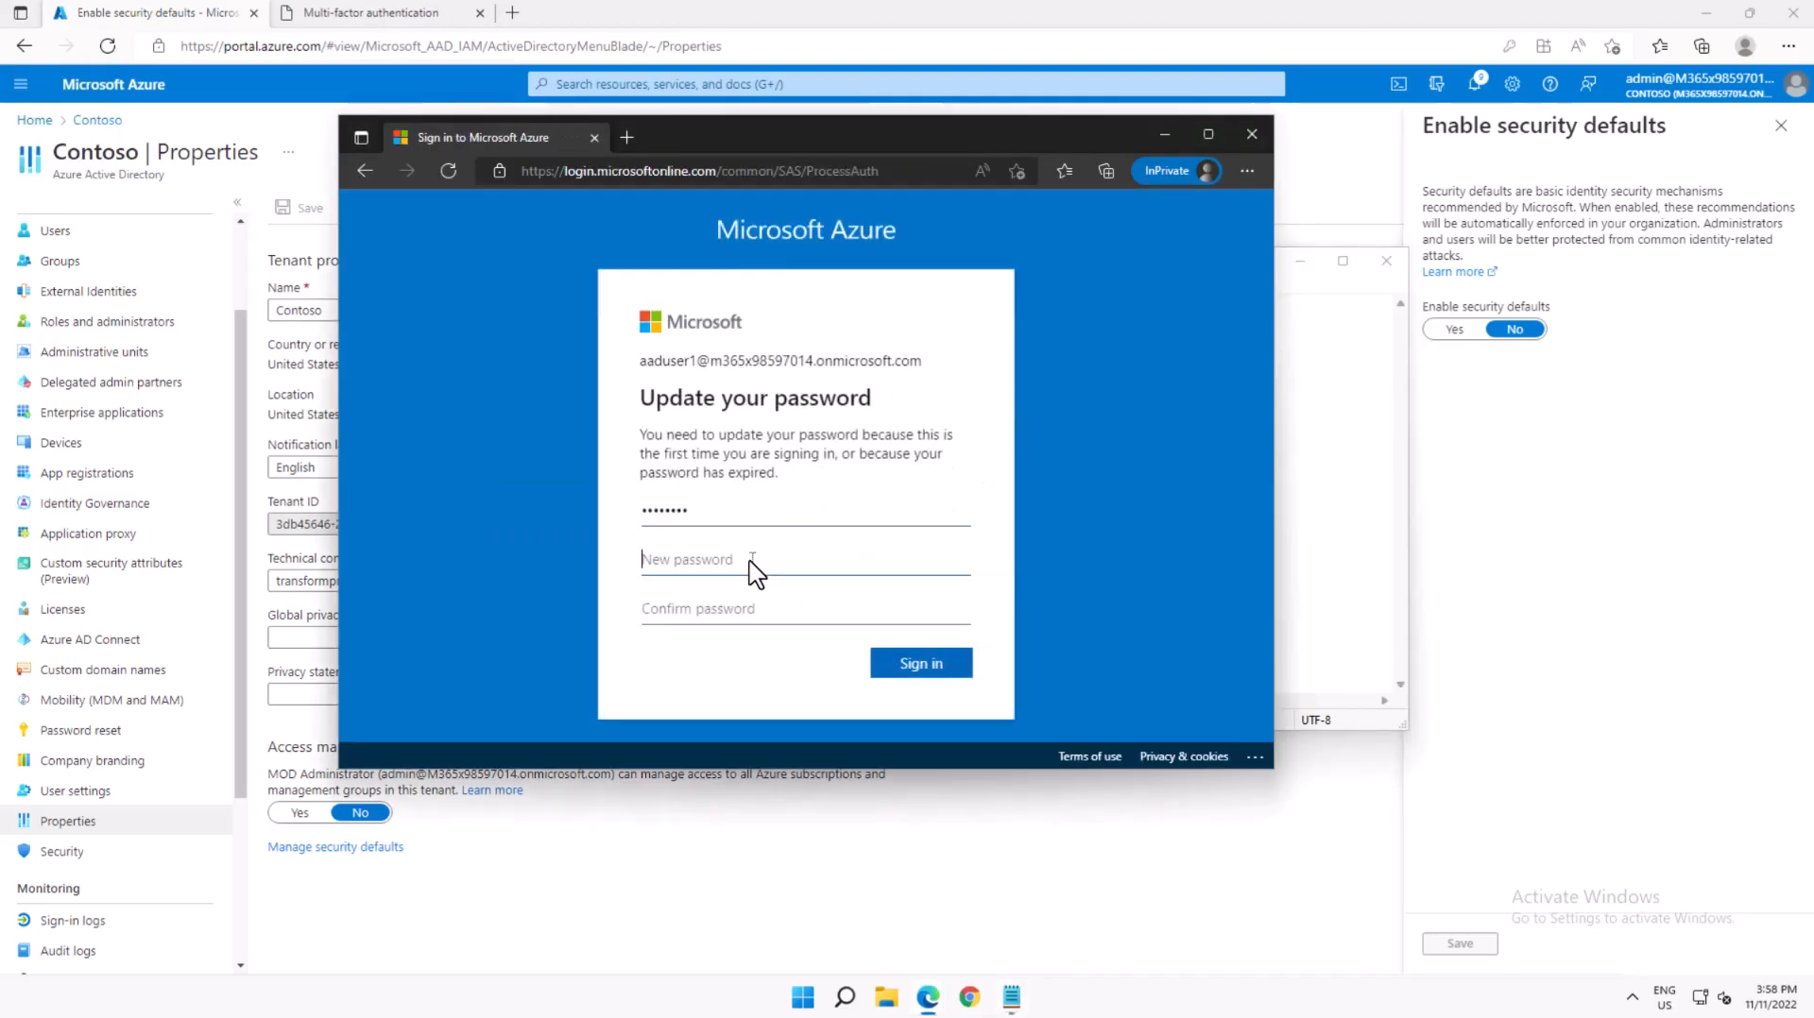
{"action": "type", "text": "•••••••••••"}
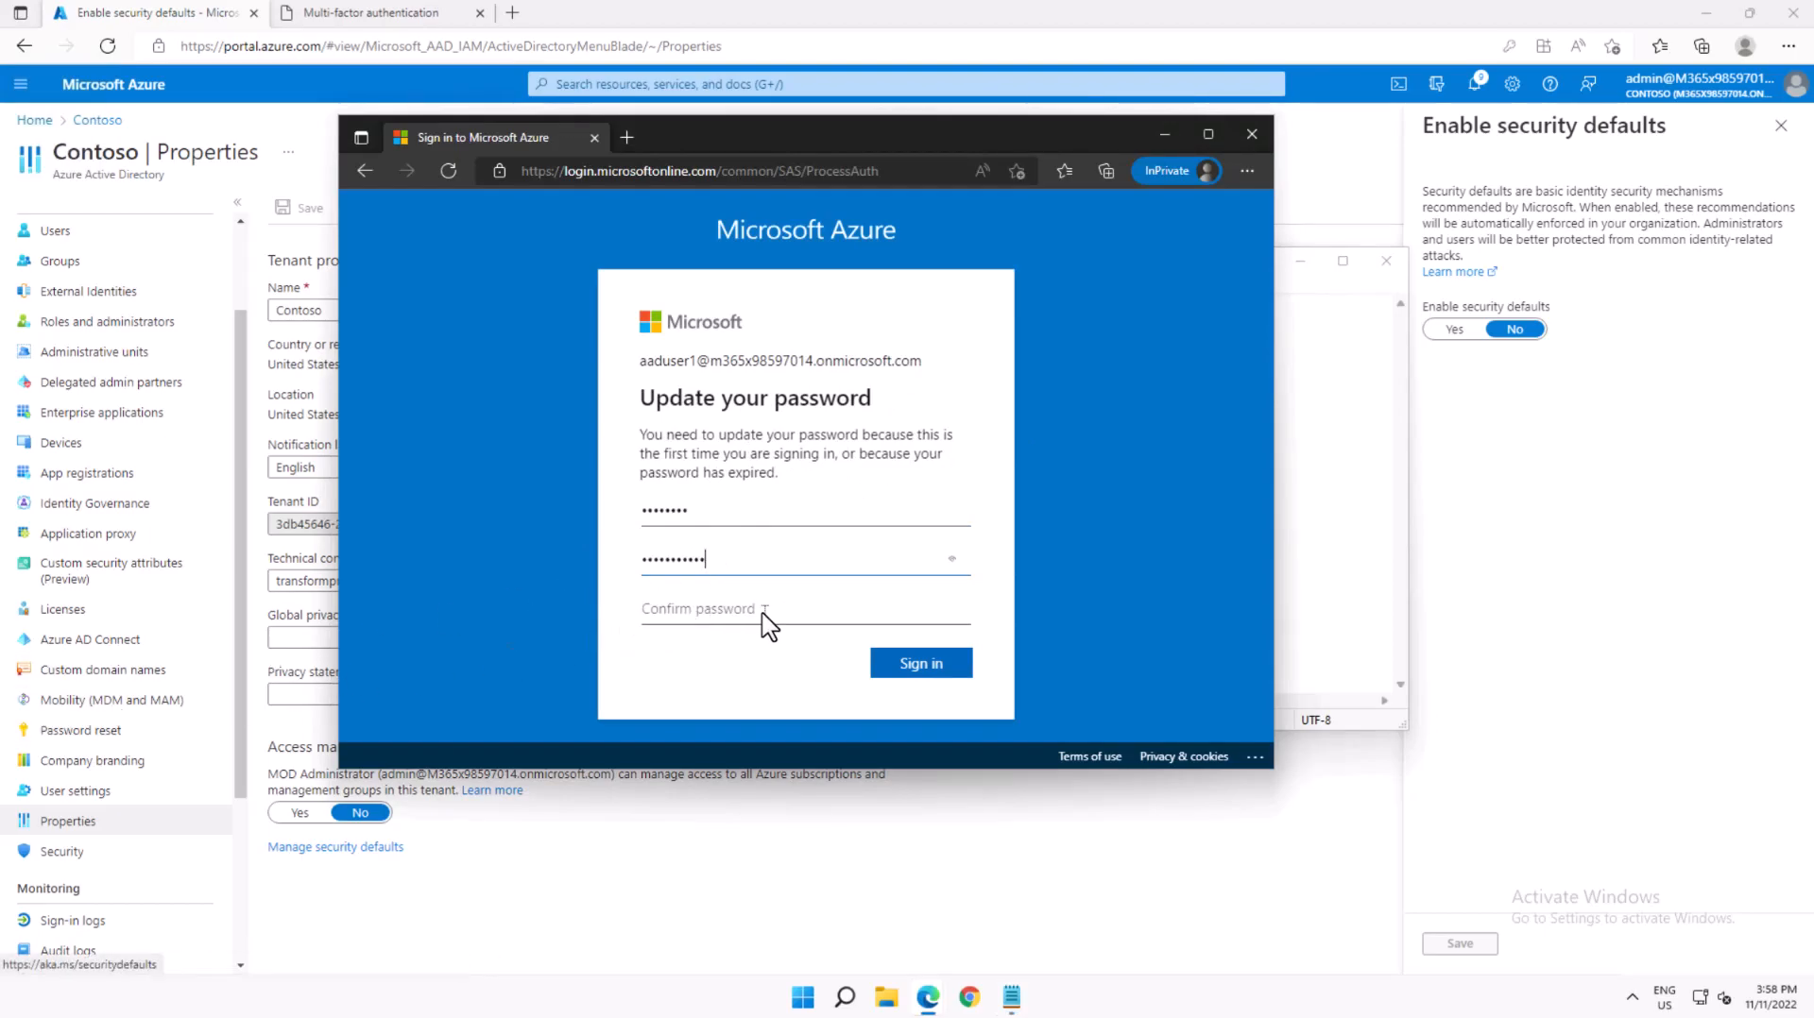
{"action": "left_click", "coordinate": [765, 612]}
{"action": "type", "text": "•••••••••••"}
{"action": "left_click", "coordinate": [921, 666]}
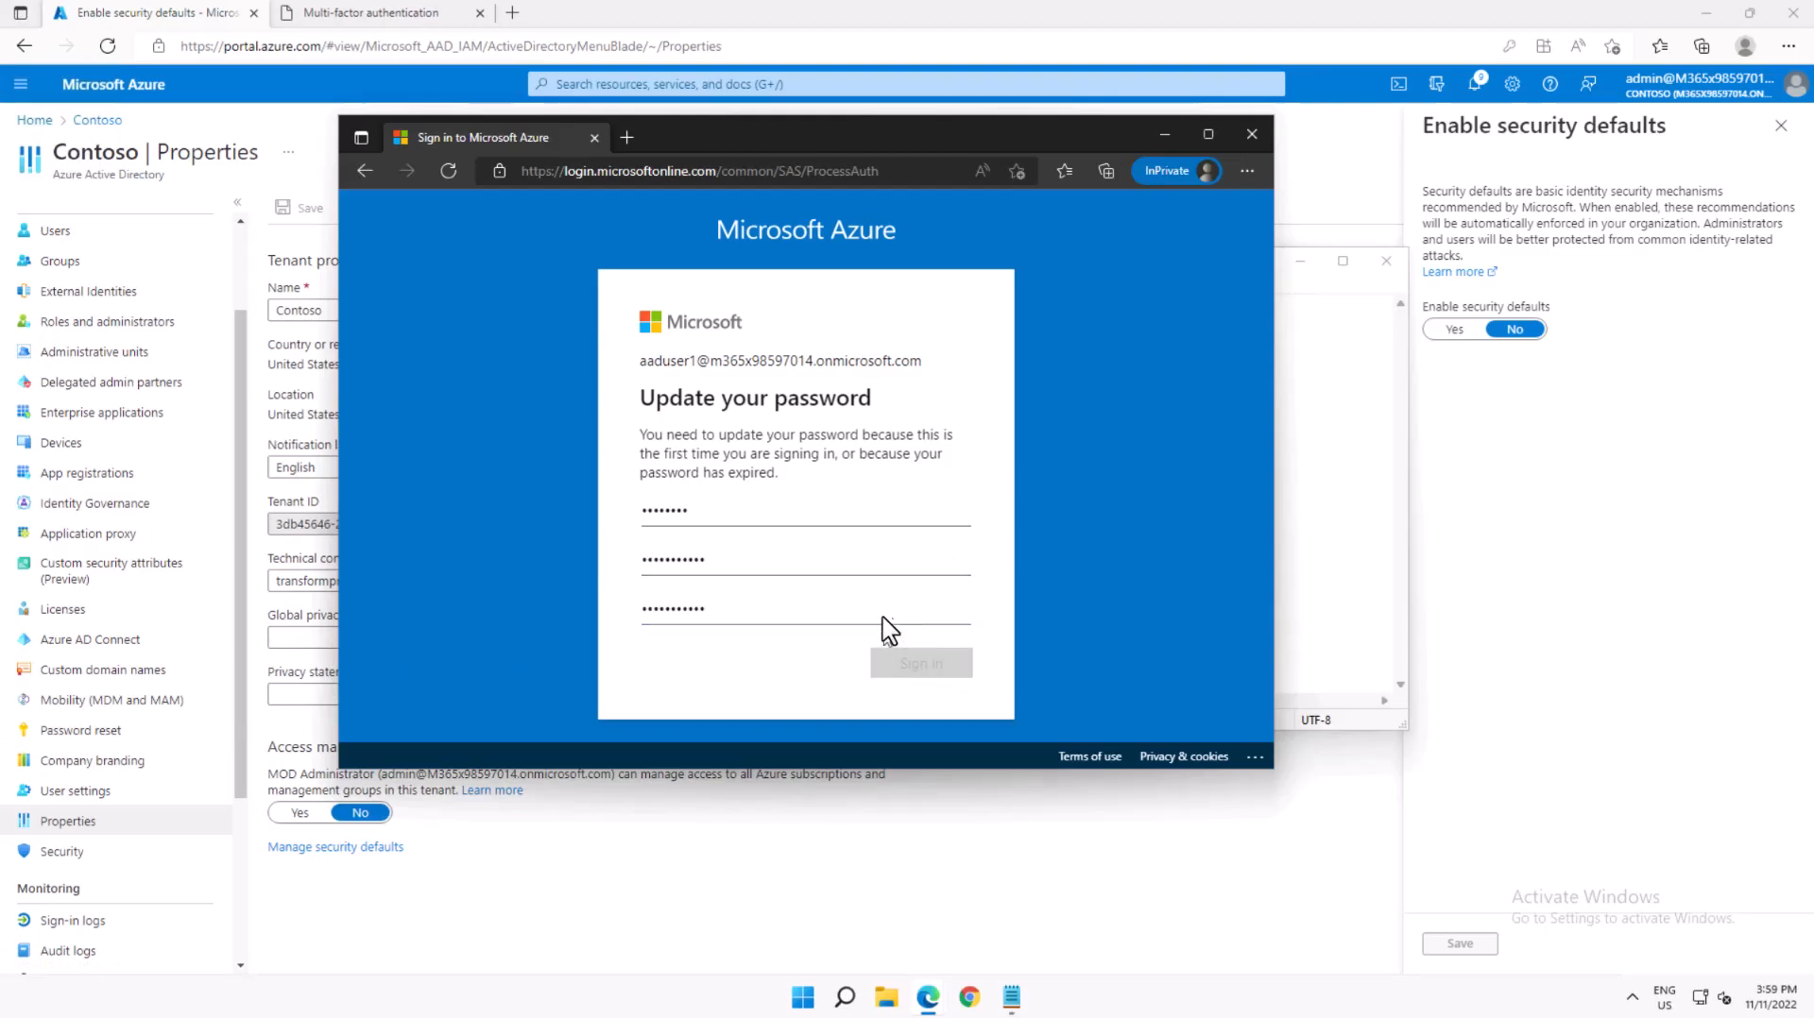
{"action": "left_click", "coordinate": [1335, 415]}
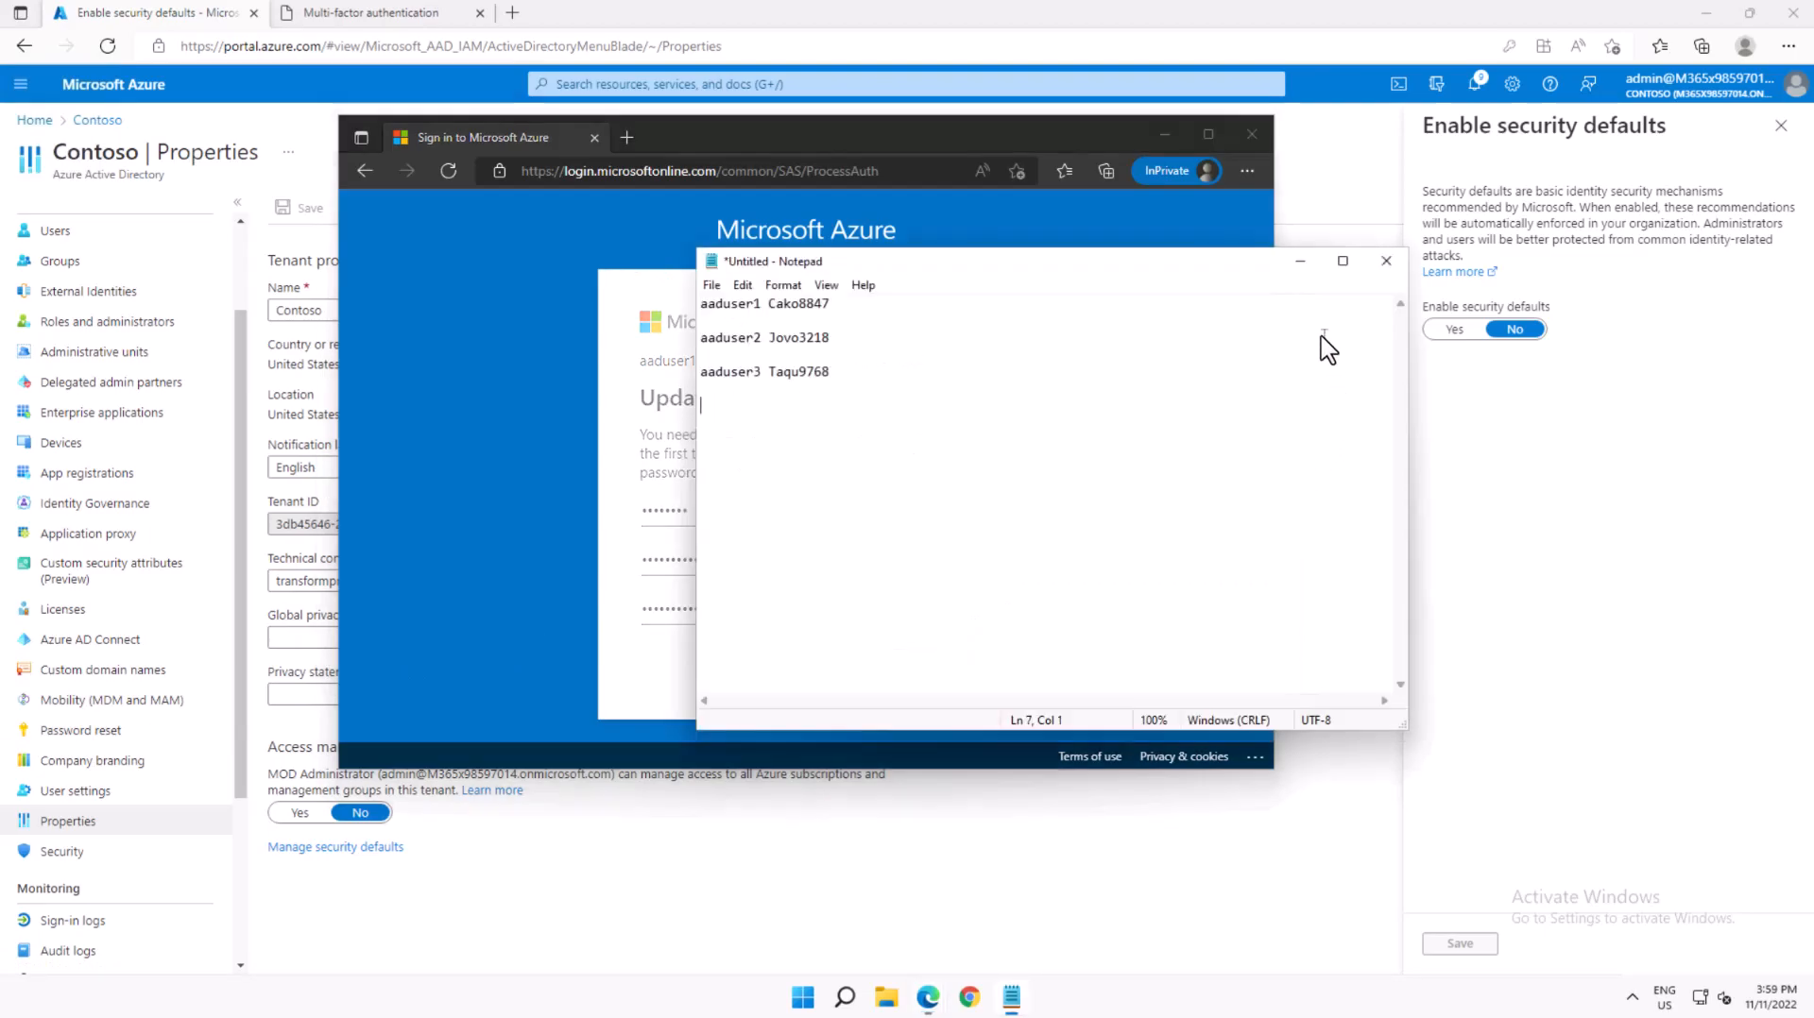
{"action": "left_click", "coordinate": [1300, 262]}
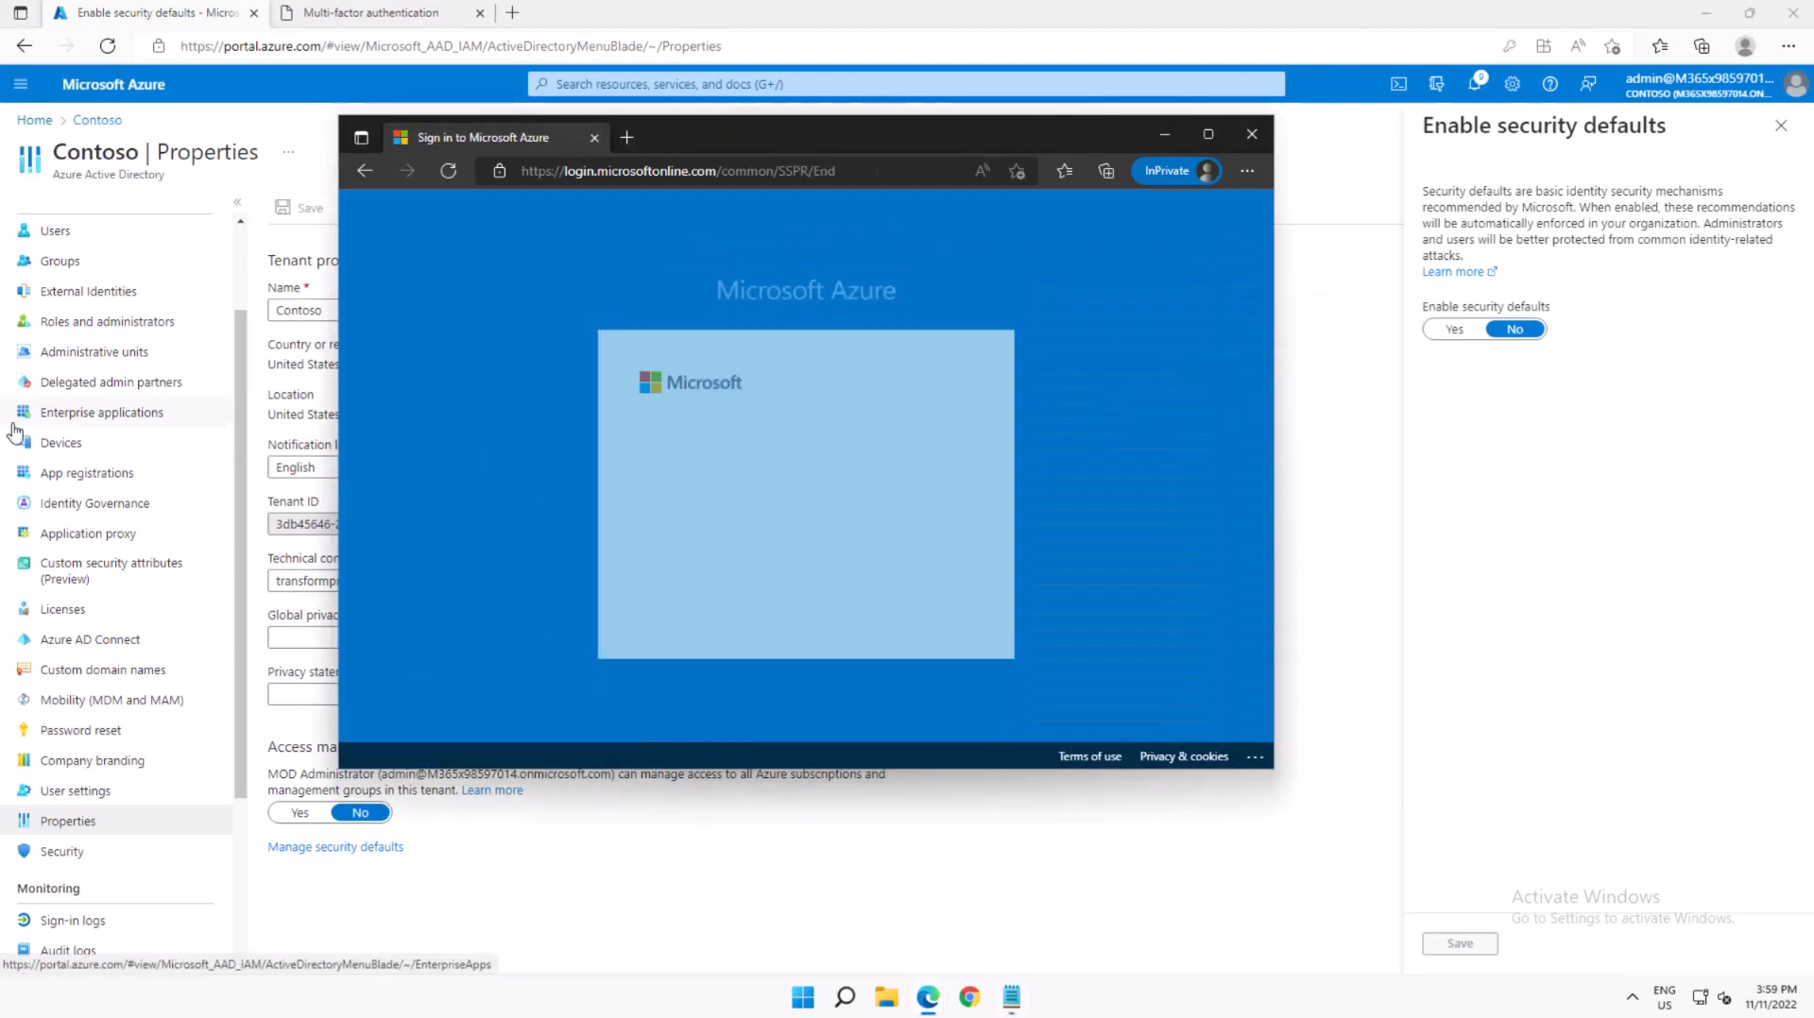
Step: Stay signed in, skip the Azure welcome tour, and return to the administrator window
{"action": "left_click", "coordinate": [926, 606]}
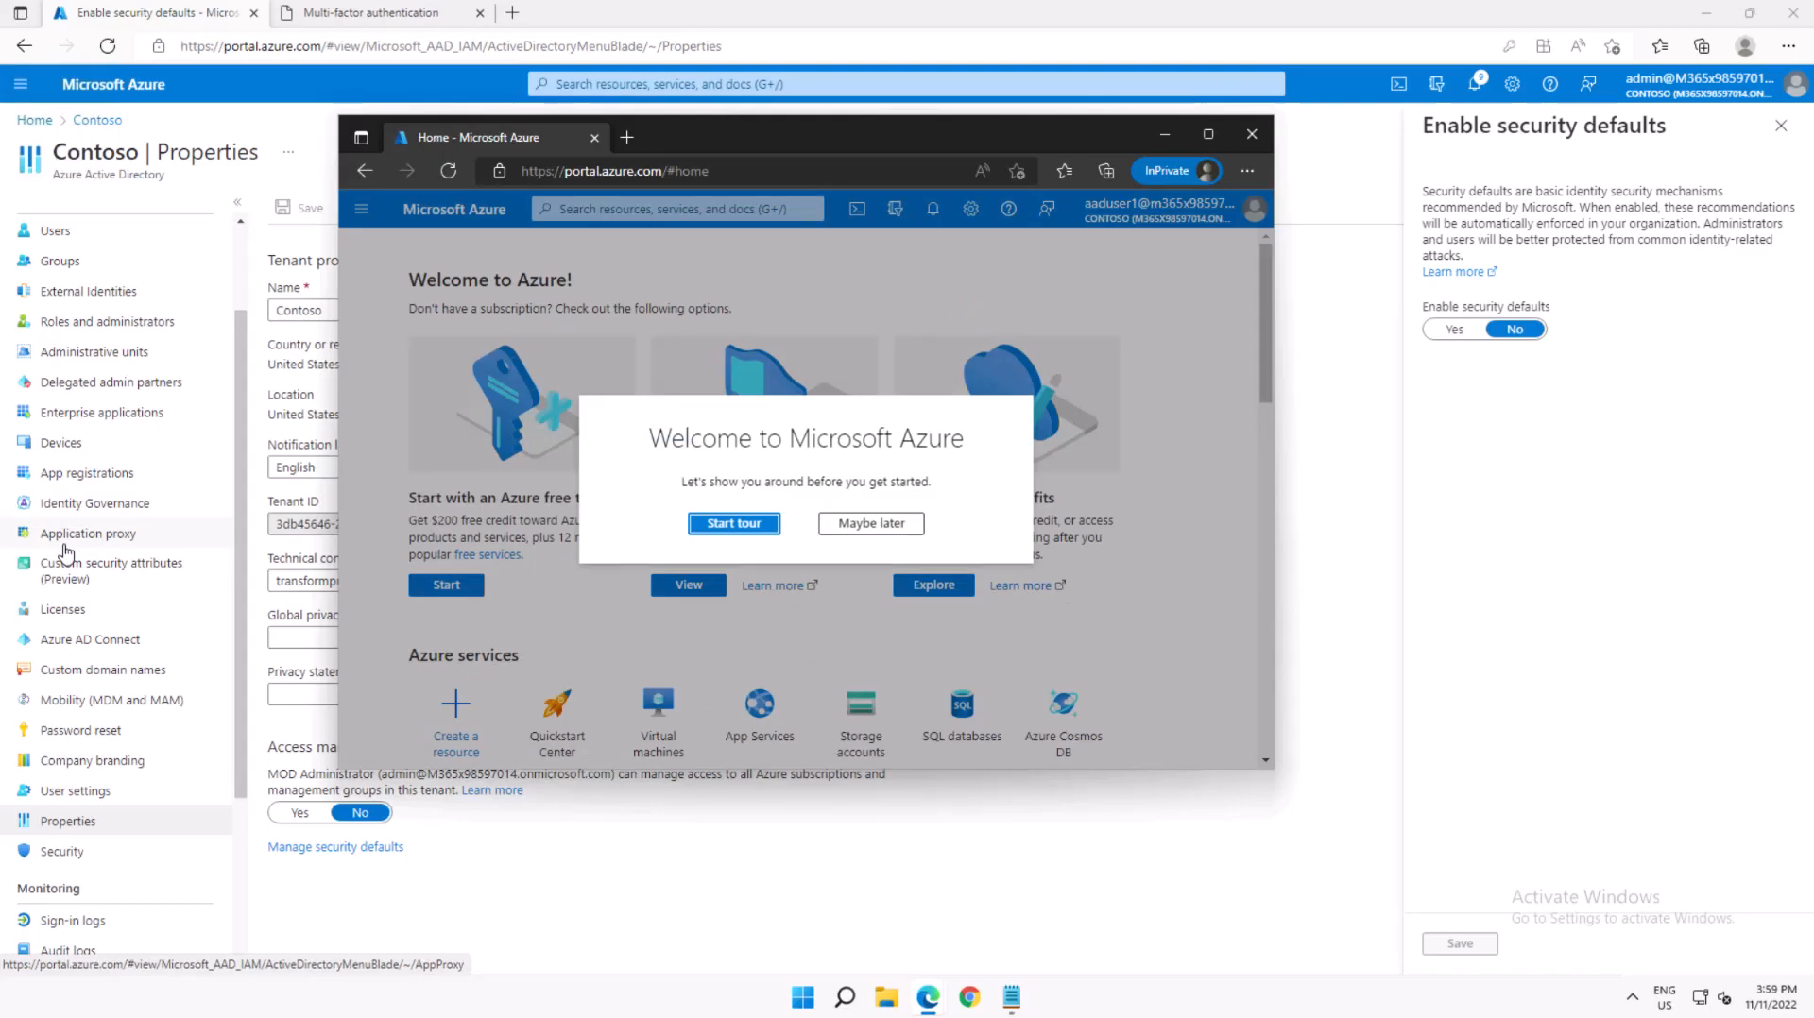
{"action": "left_click", "coordinate": [852, 525]}
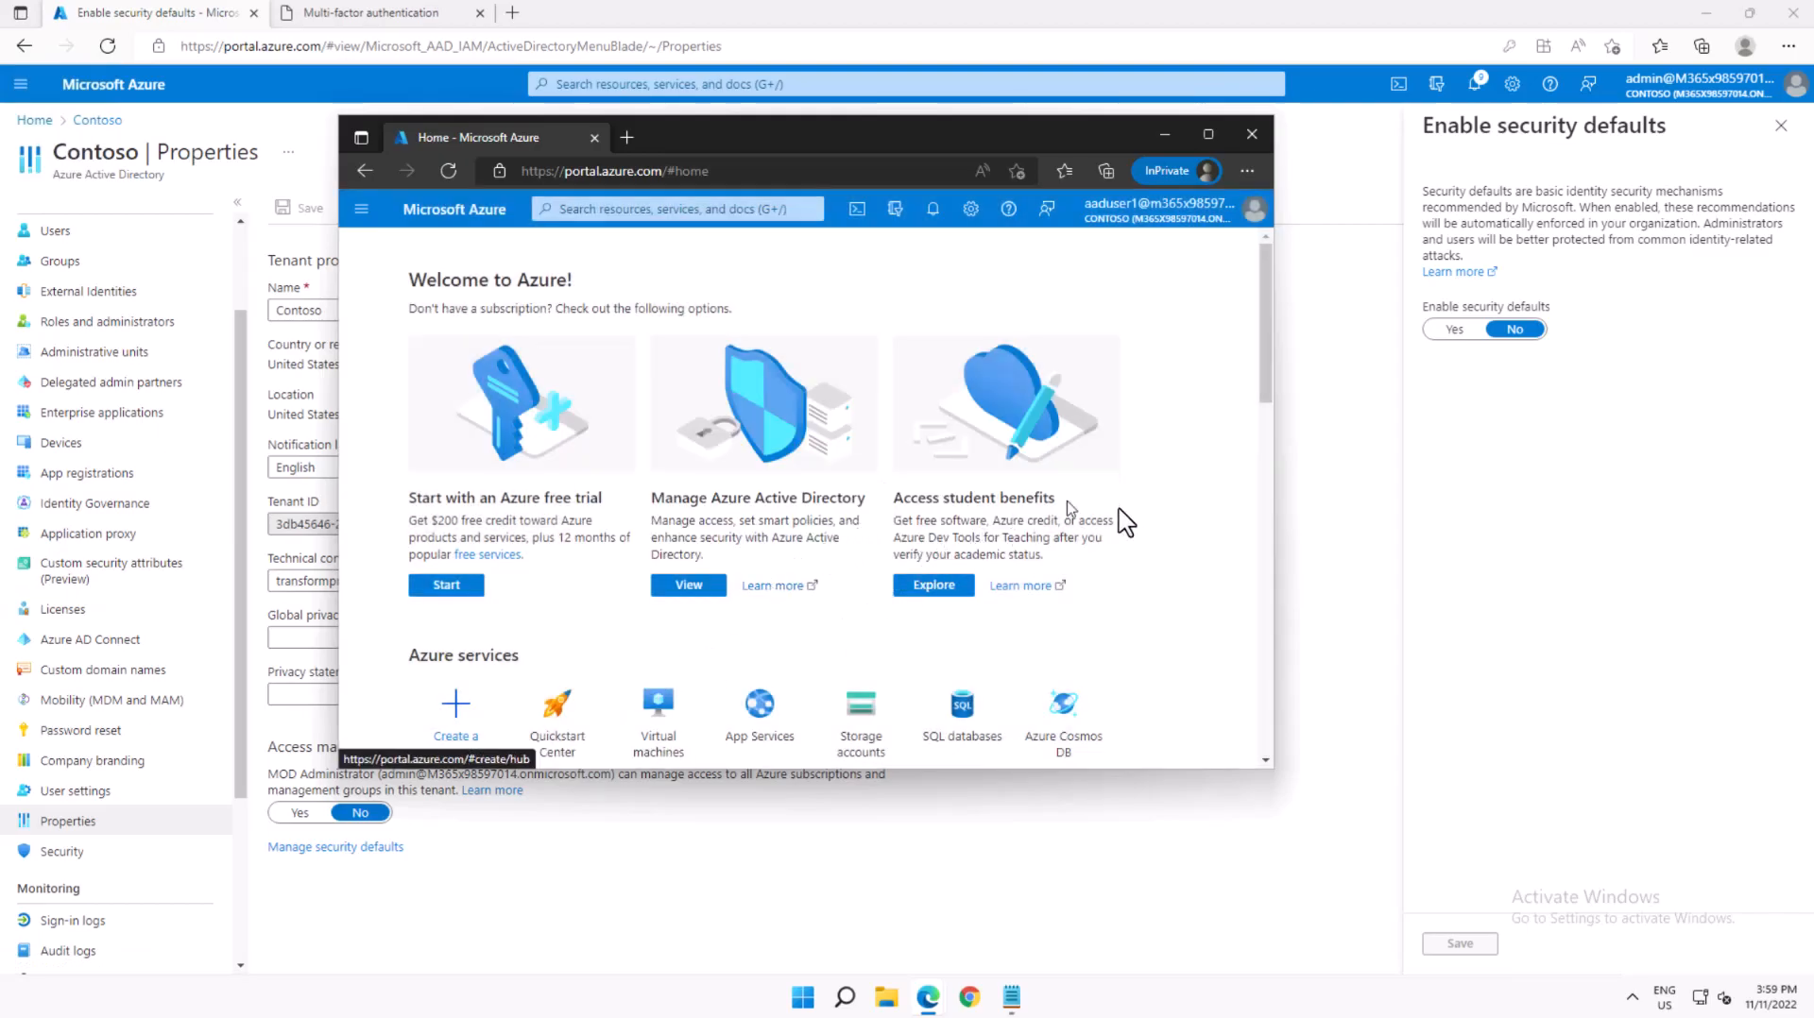
{"action": "left_click", "coordinate": [1120, 225]}
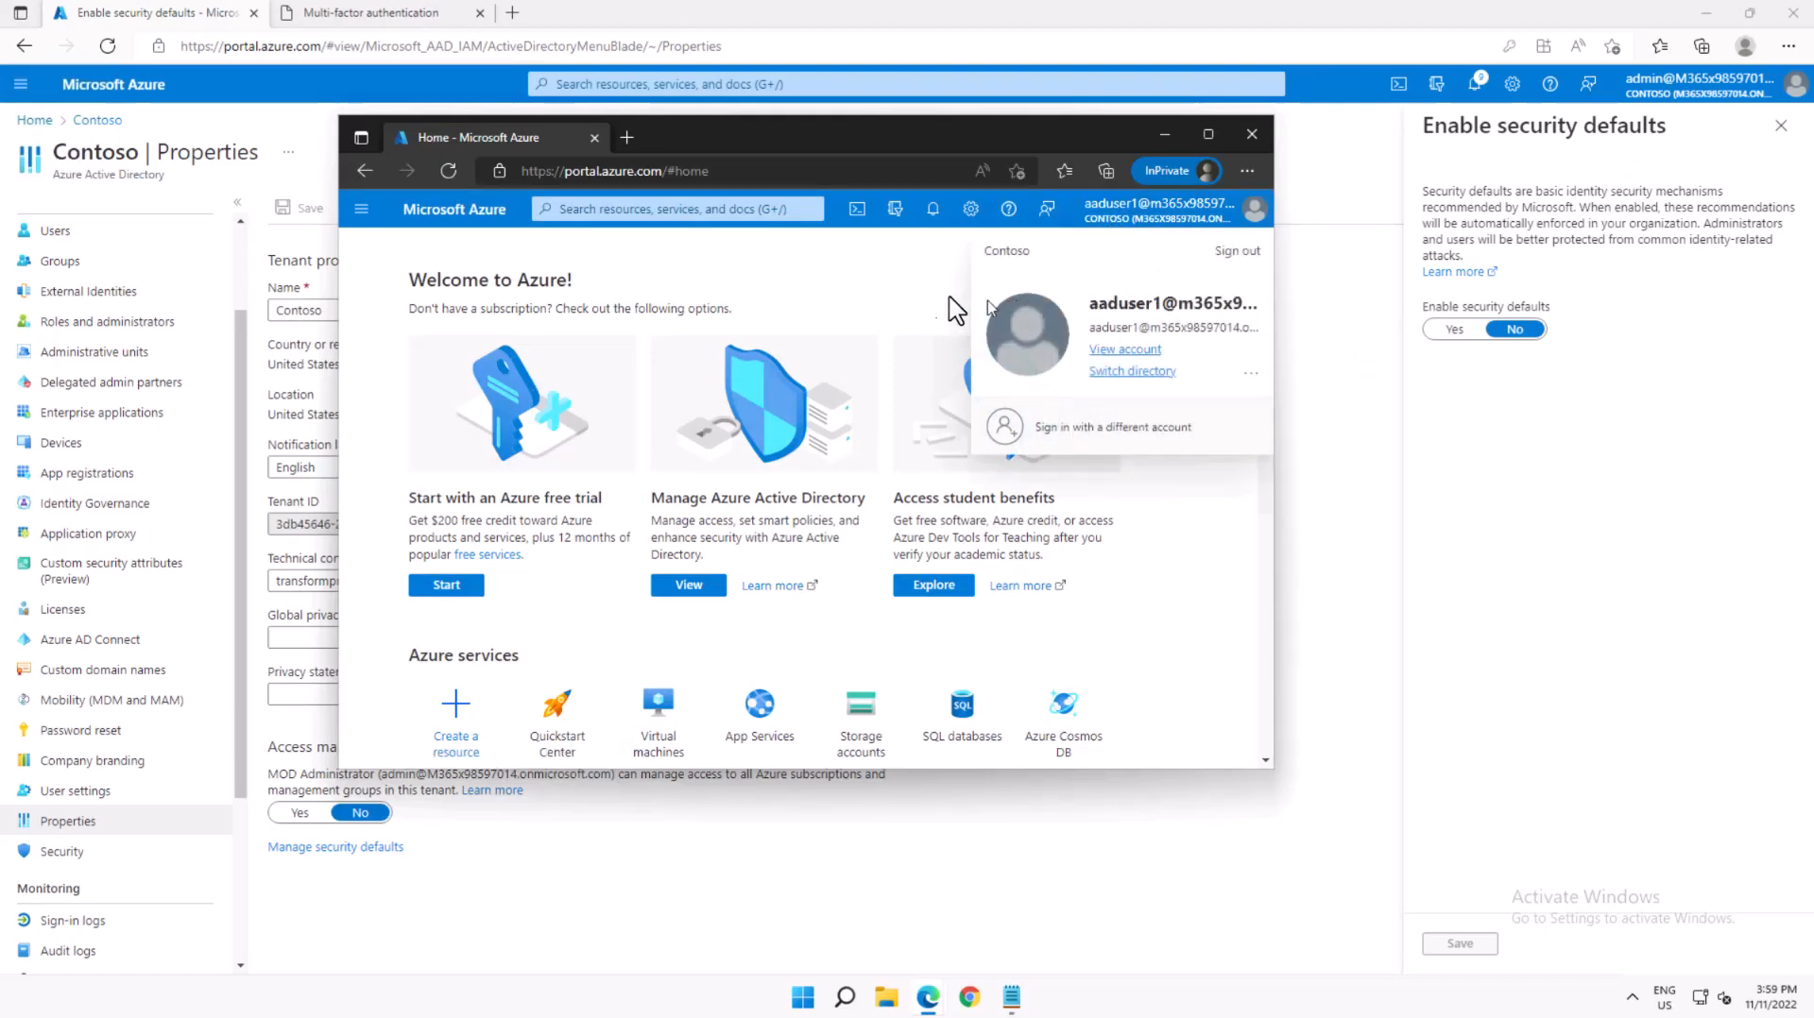
{"action": "left_click", "coordinate": [870, 275]}
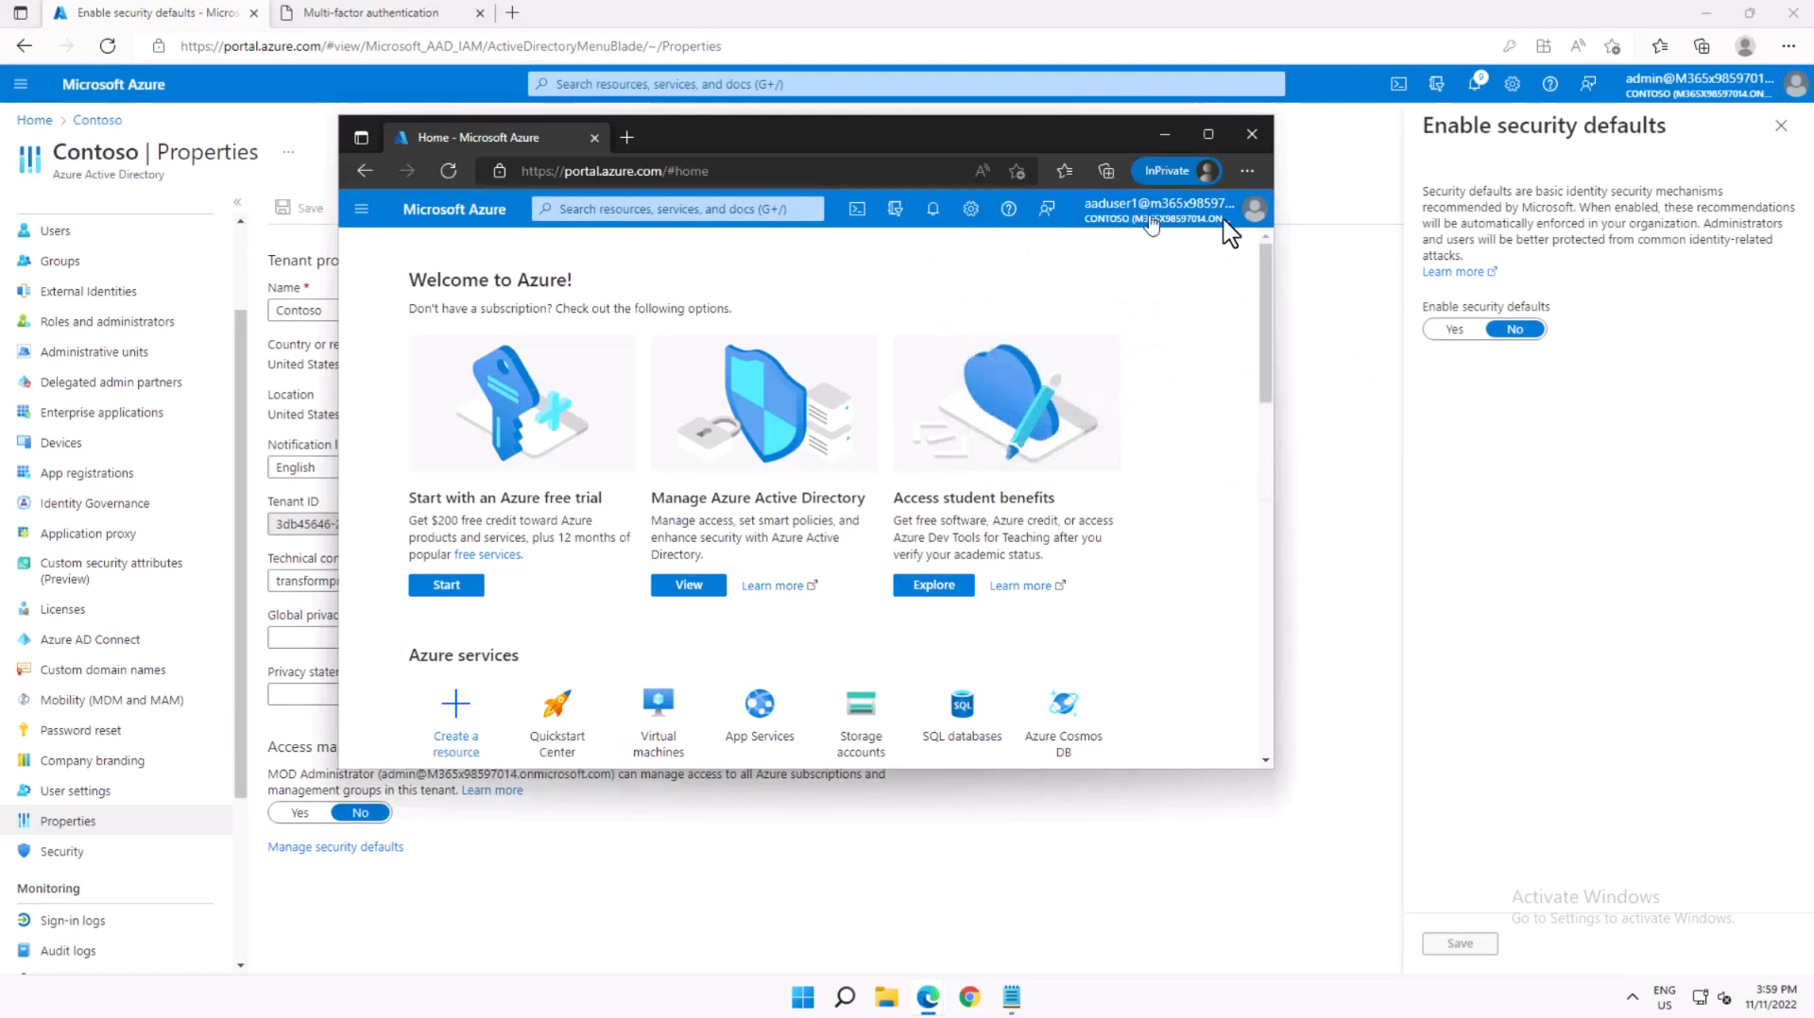
{"action": "left_click", "coordinate": [1312, 246]}
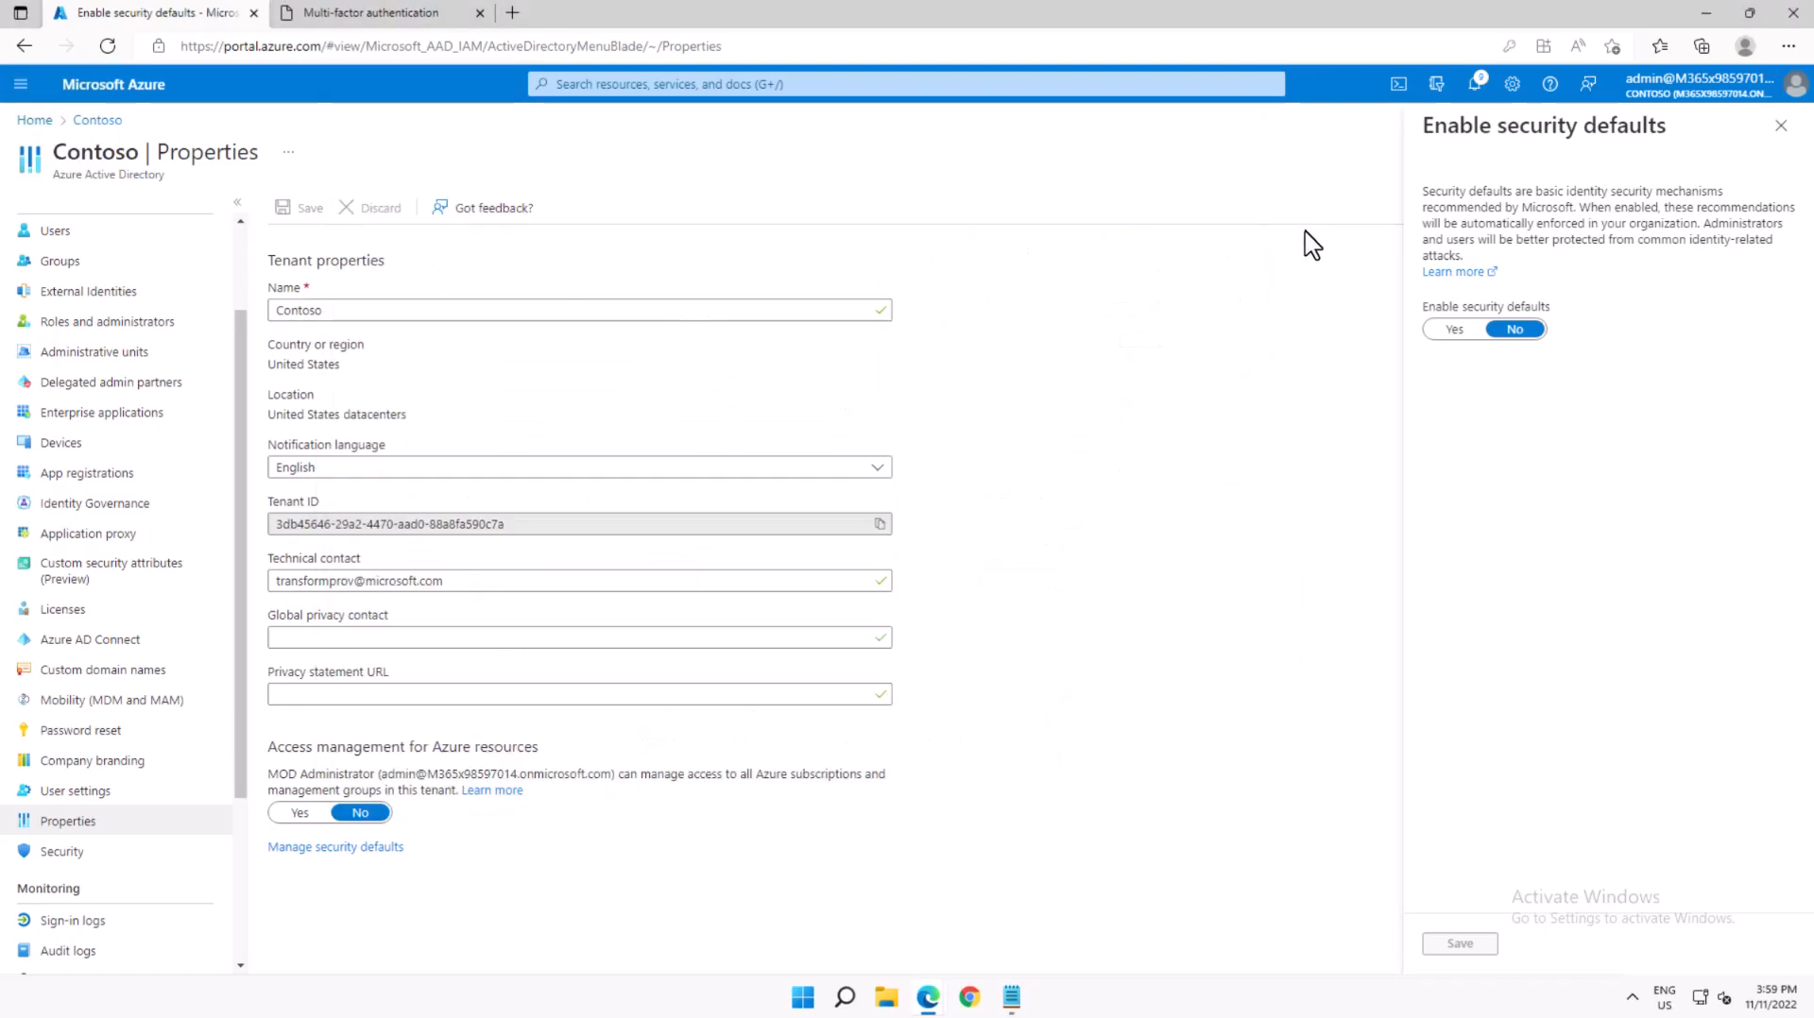
Step: Close security defaults, go to Contoso > Security > Conditional Access, and open a new tab
{"action": "left_click", "coordinate": [1781, 125]}
{"action": "left_click", "coordinate": [95, 121]}
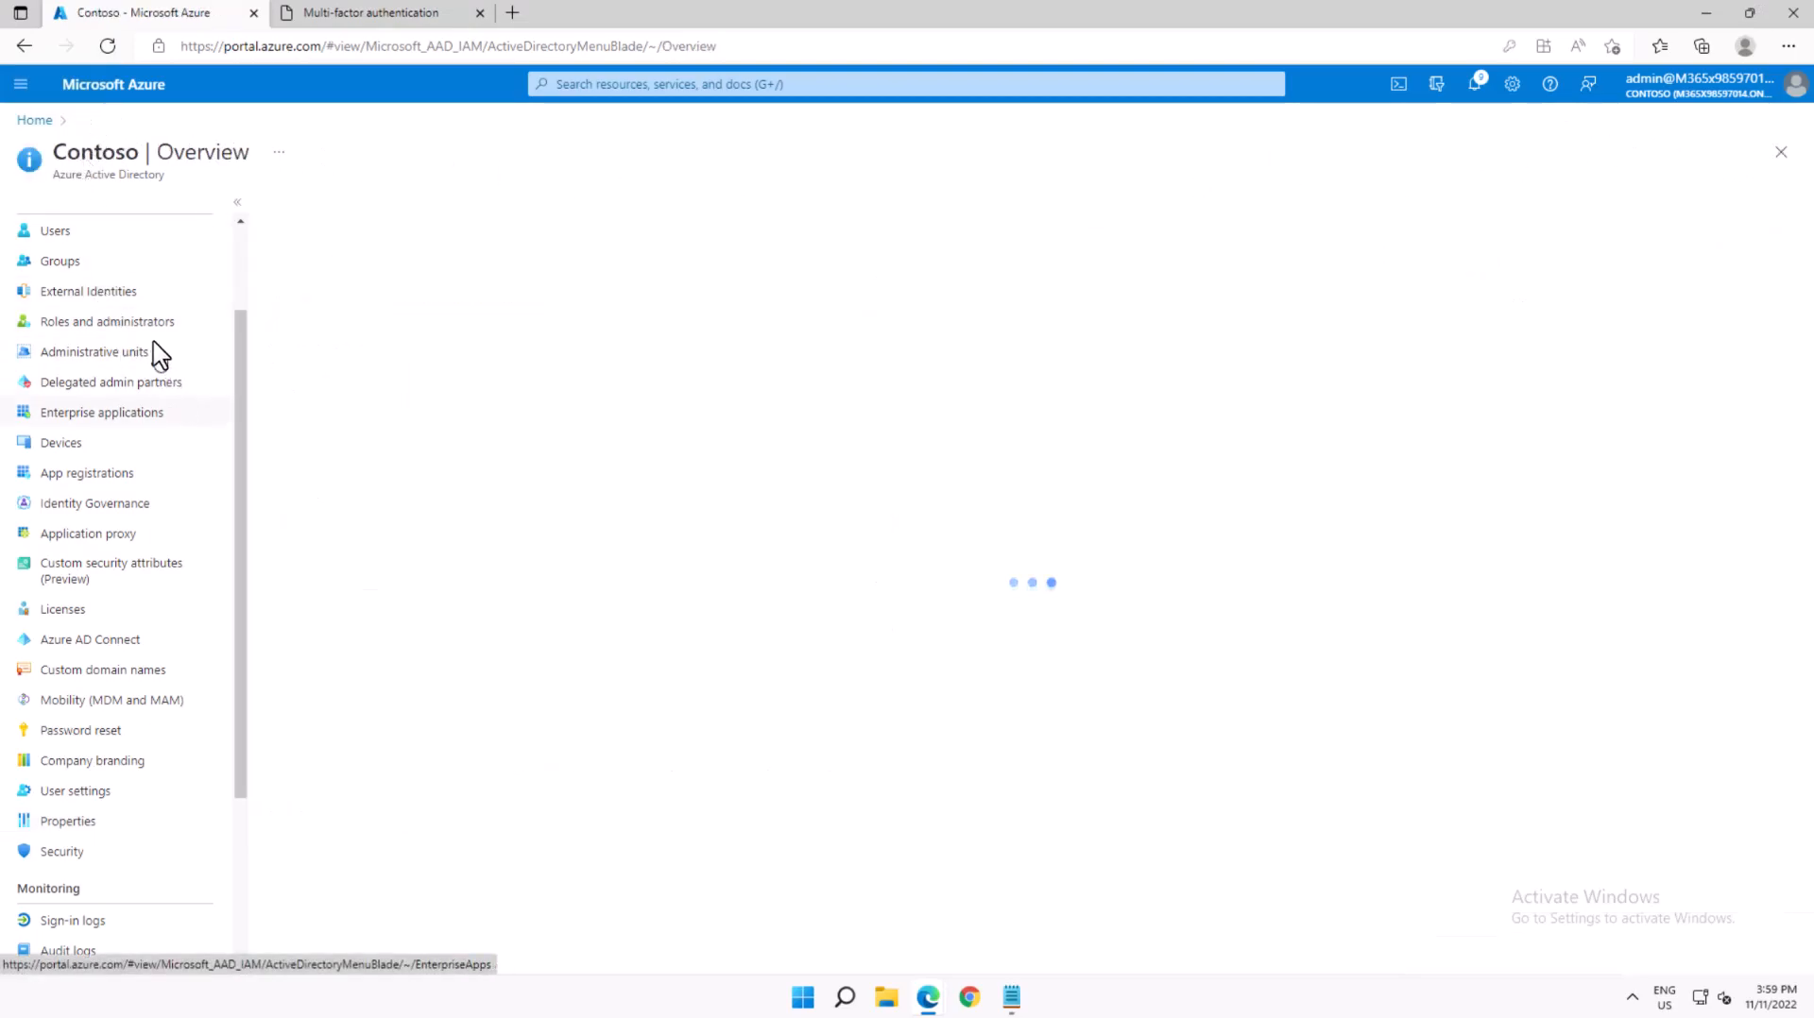
{"action": "left_click", "coordinate": [98, 847]}
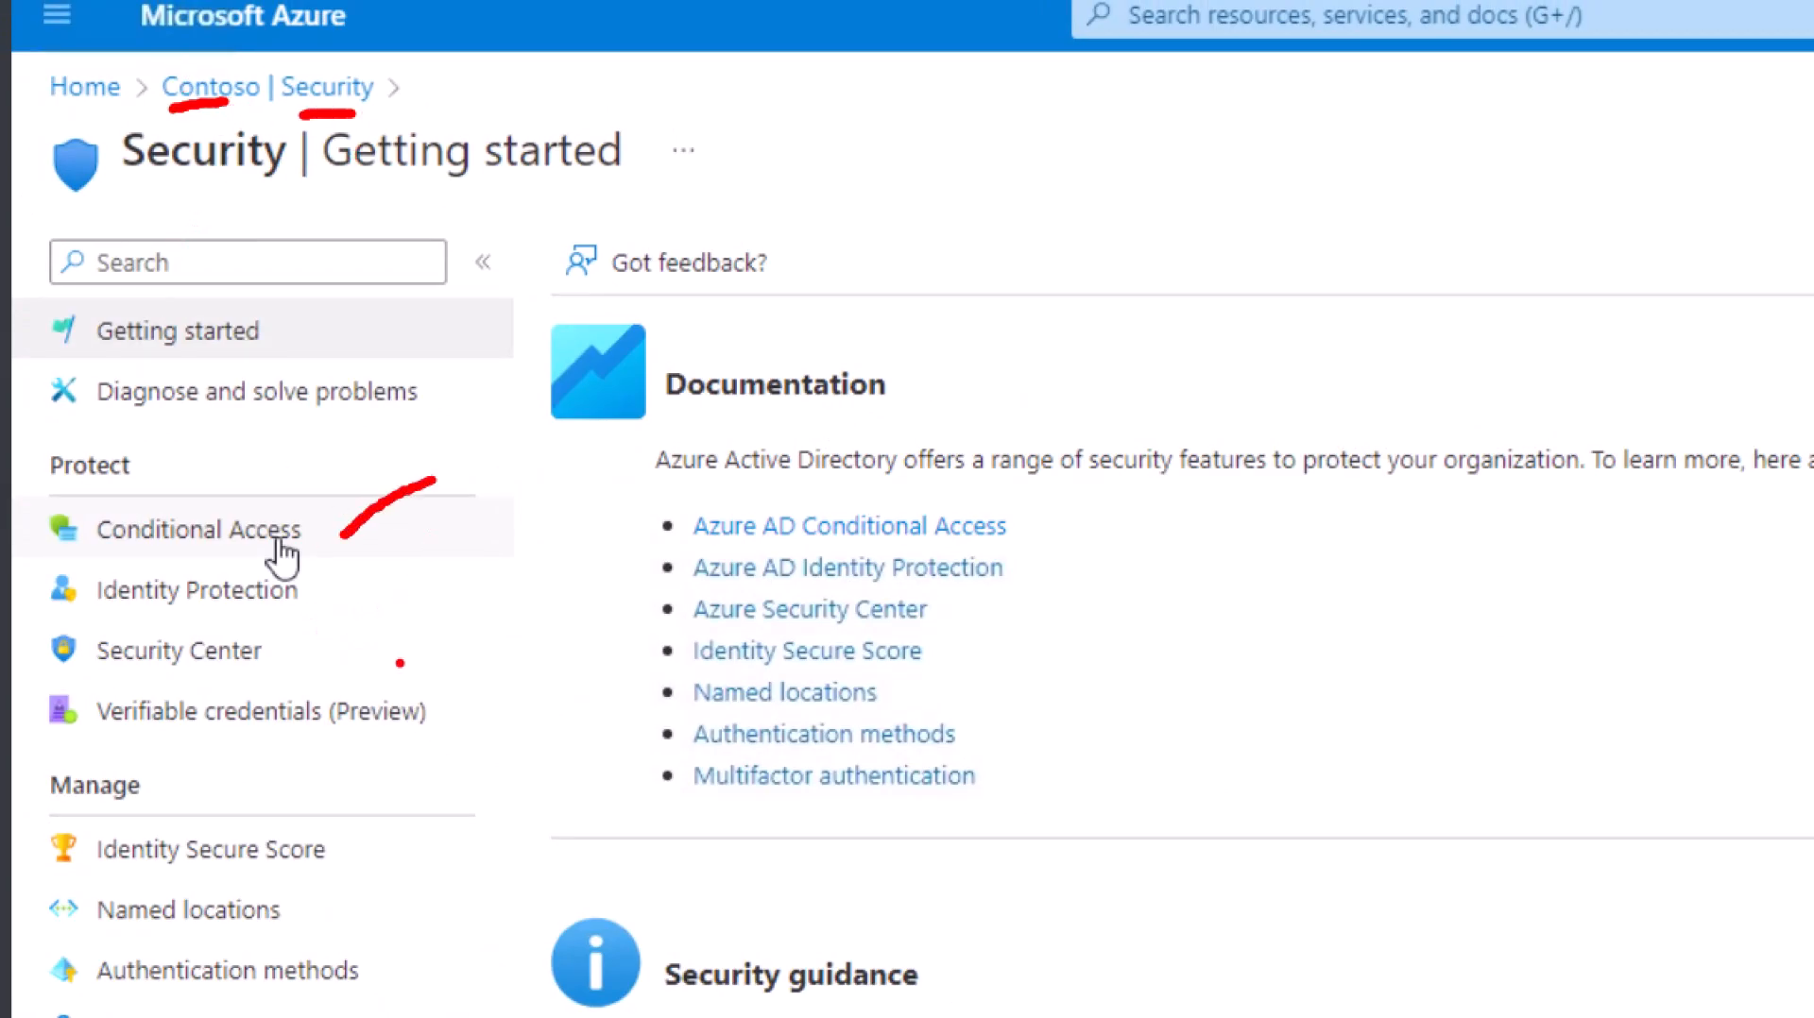
{"action": "left_click", "coordinate": [235, 552]}
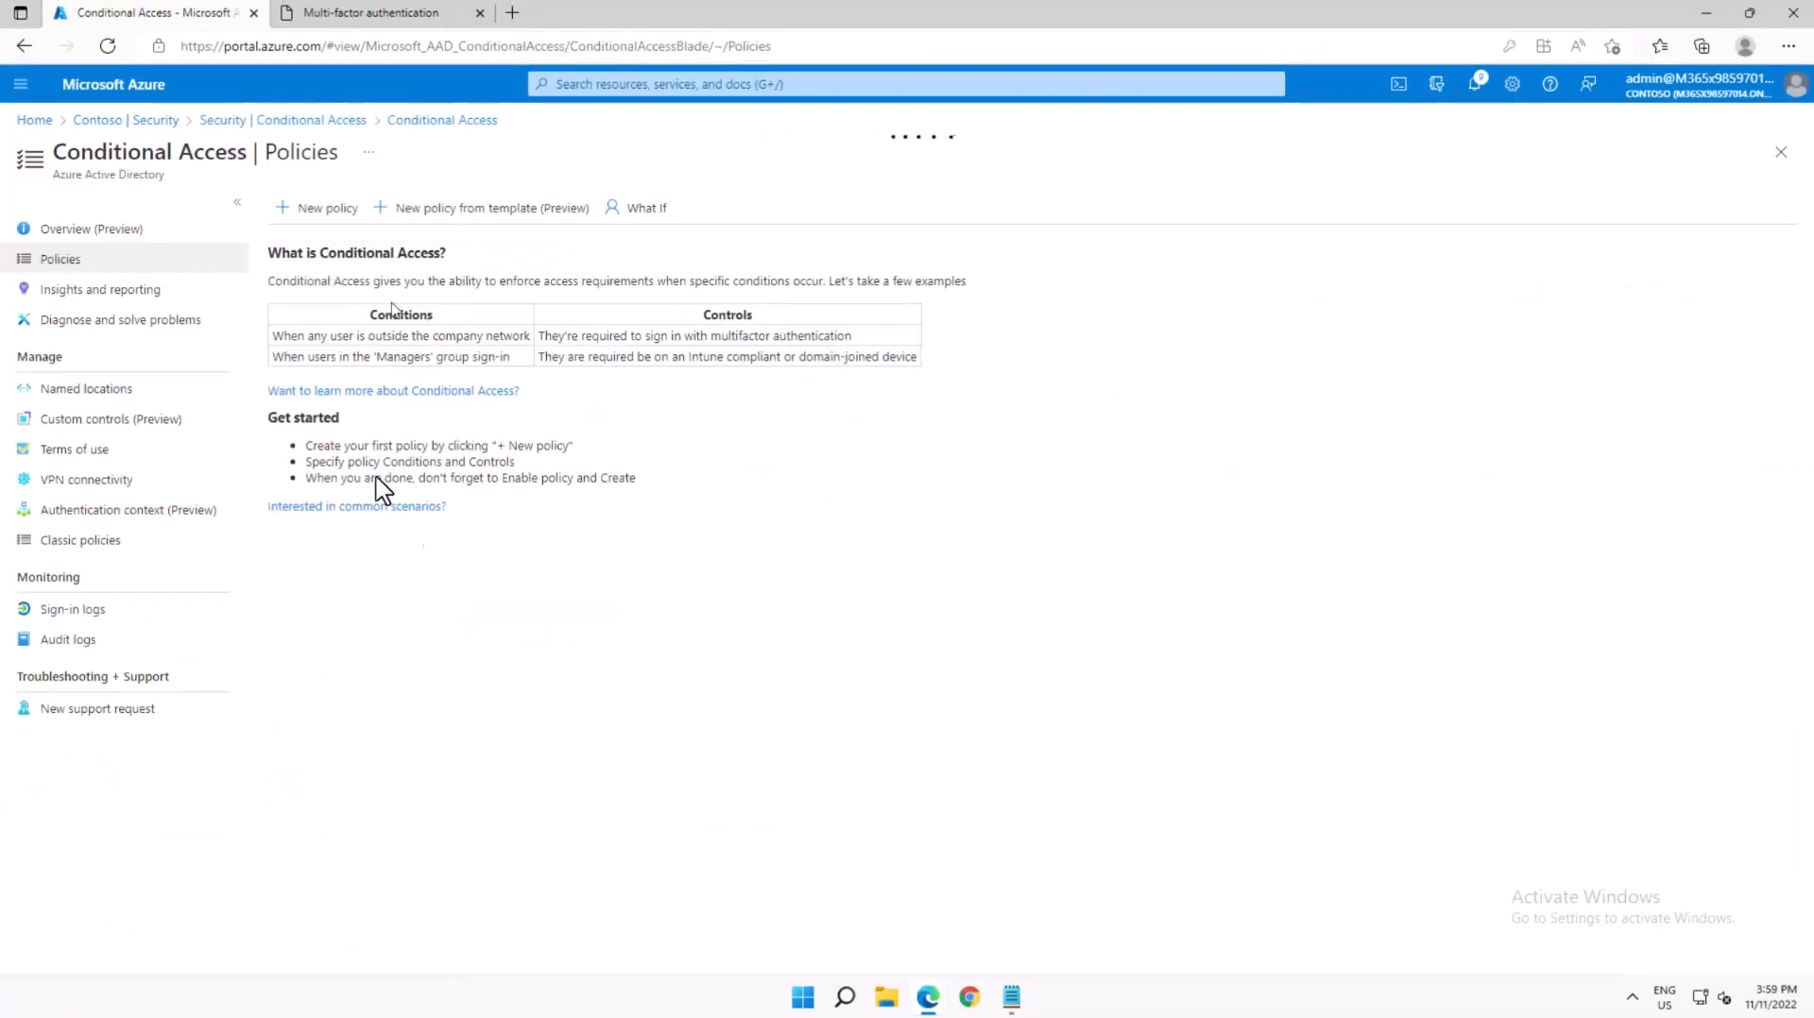
{"action": "left_click", "coordinate": [508, 14]}
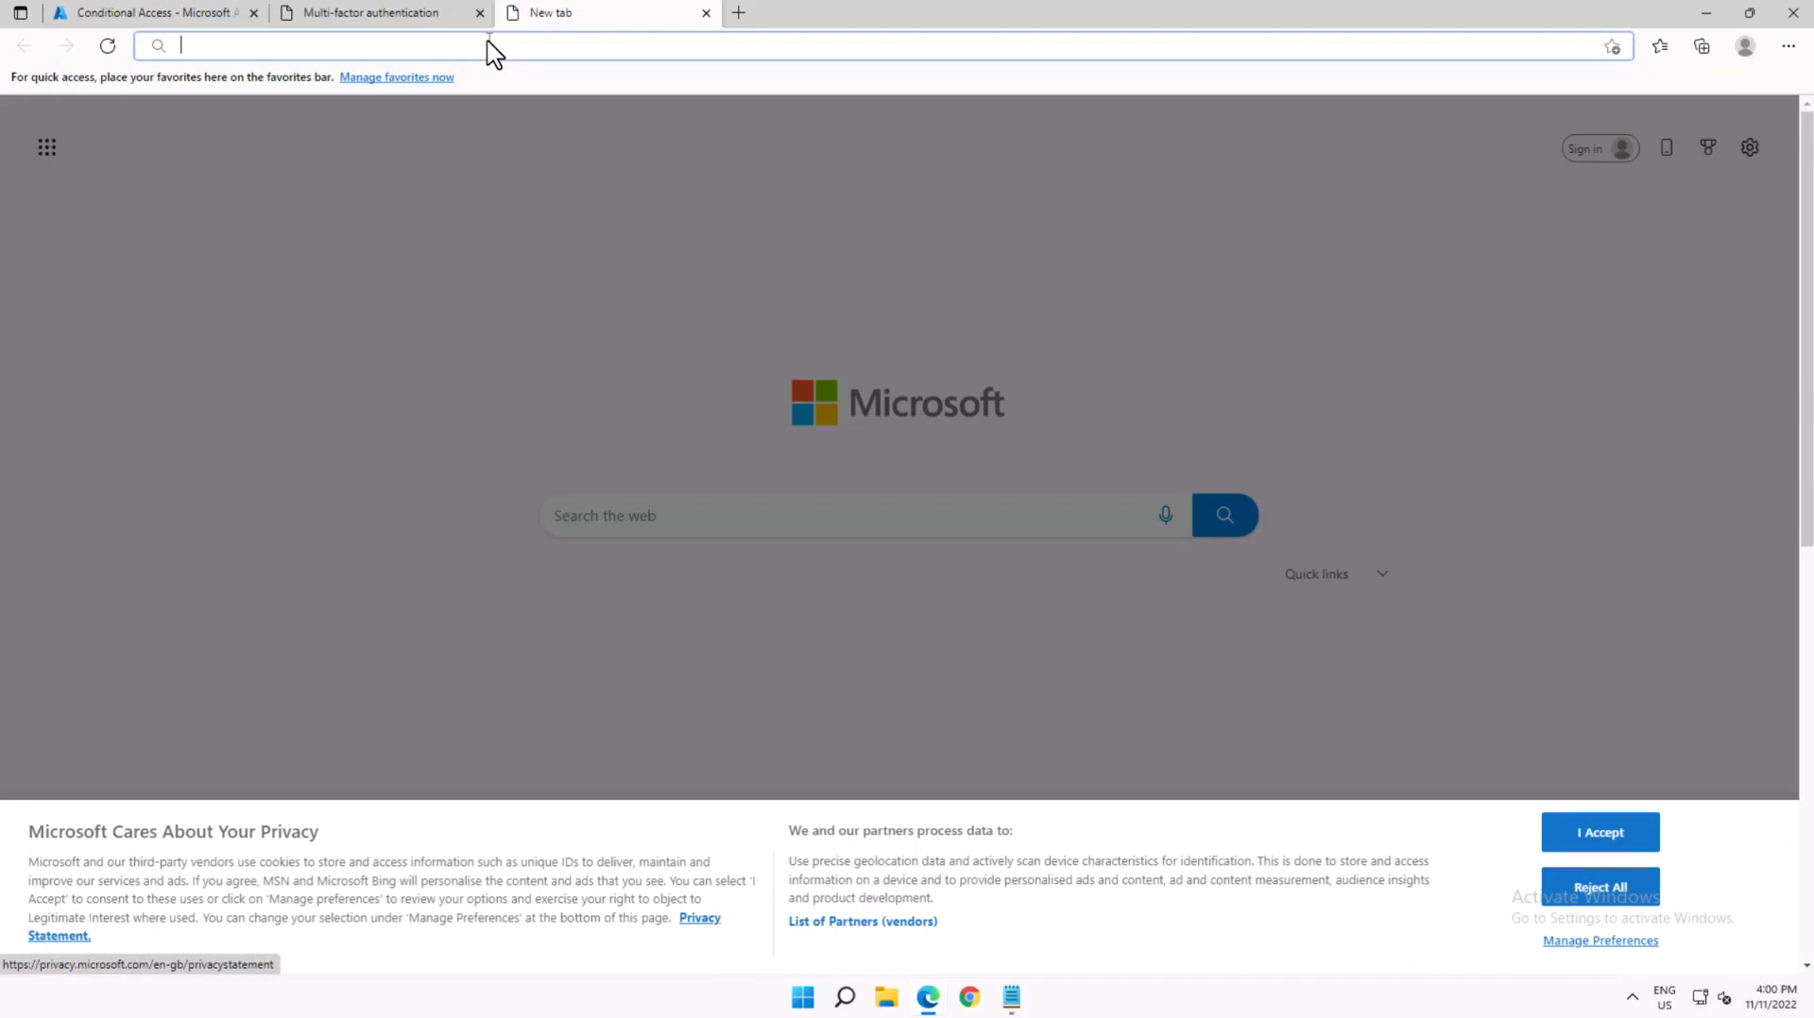
Step: Search for 'emergency access account', open the Learn article, then go back to Conditional Access
{"action": "type", "text": "emergeny access acount"}
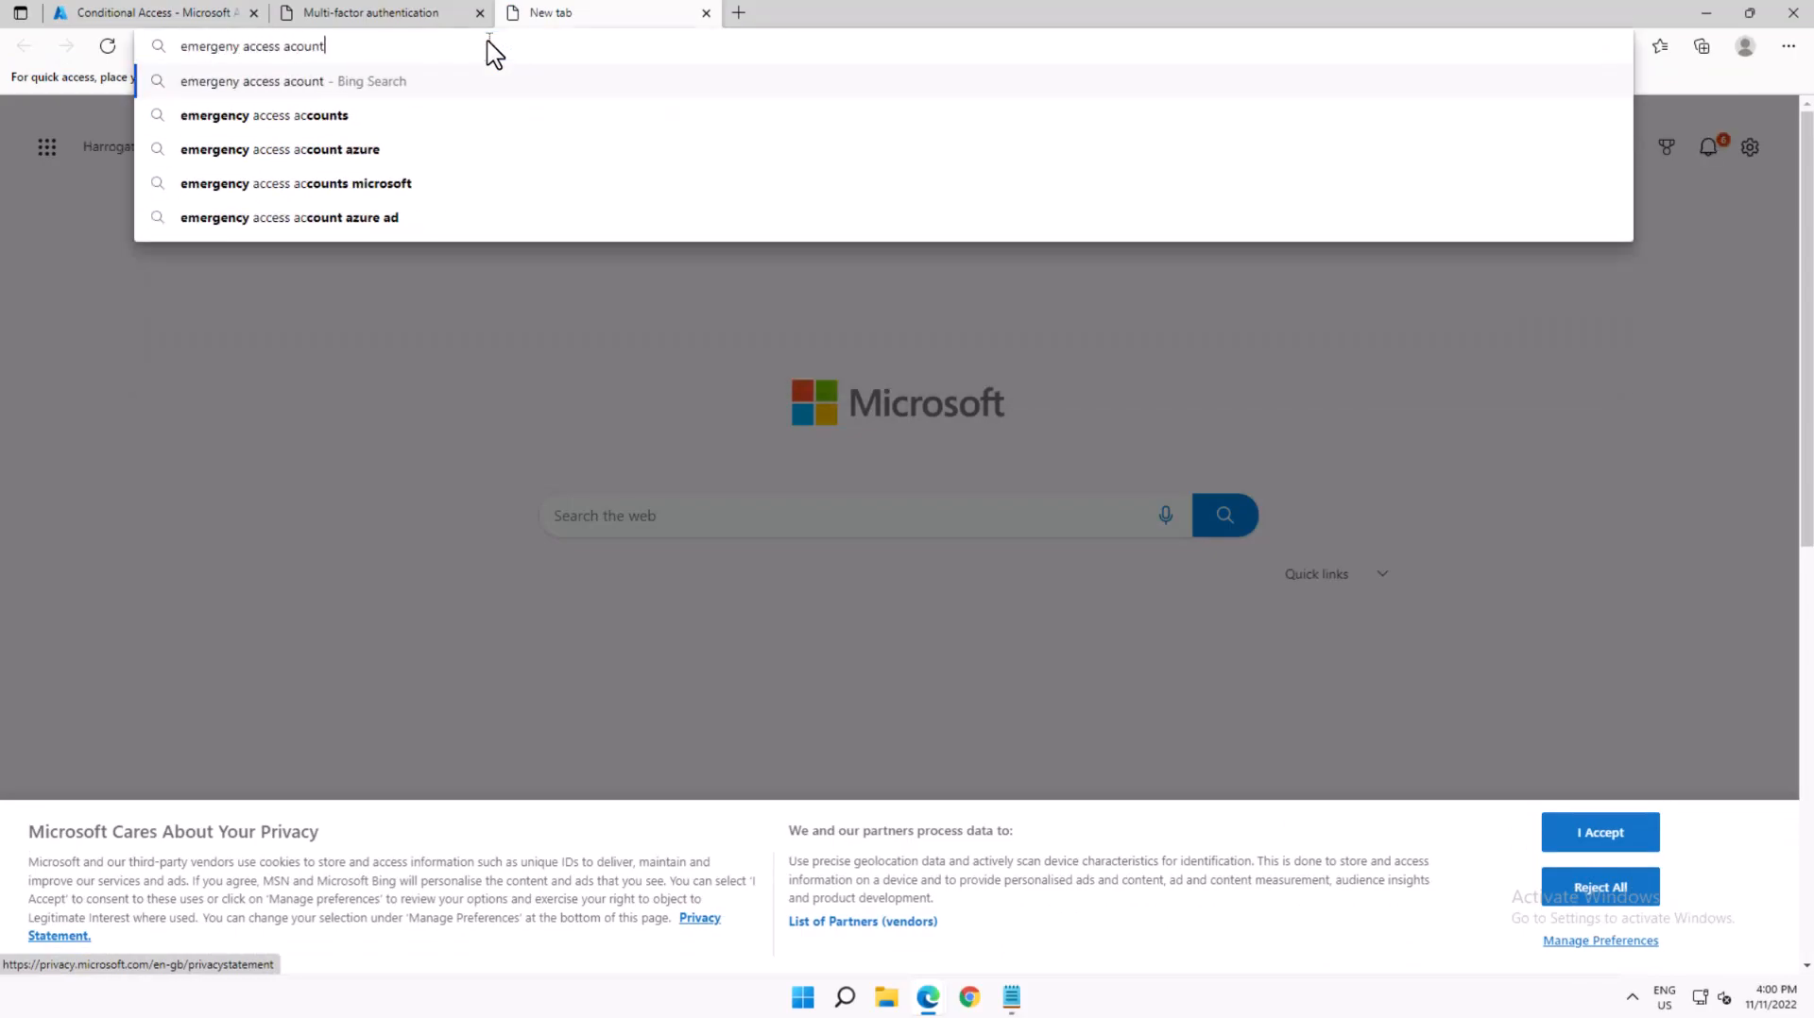
{"action": "key", "text": "Return"}
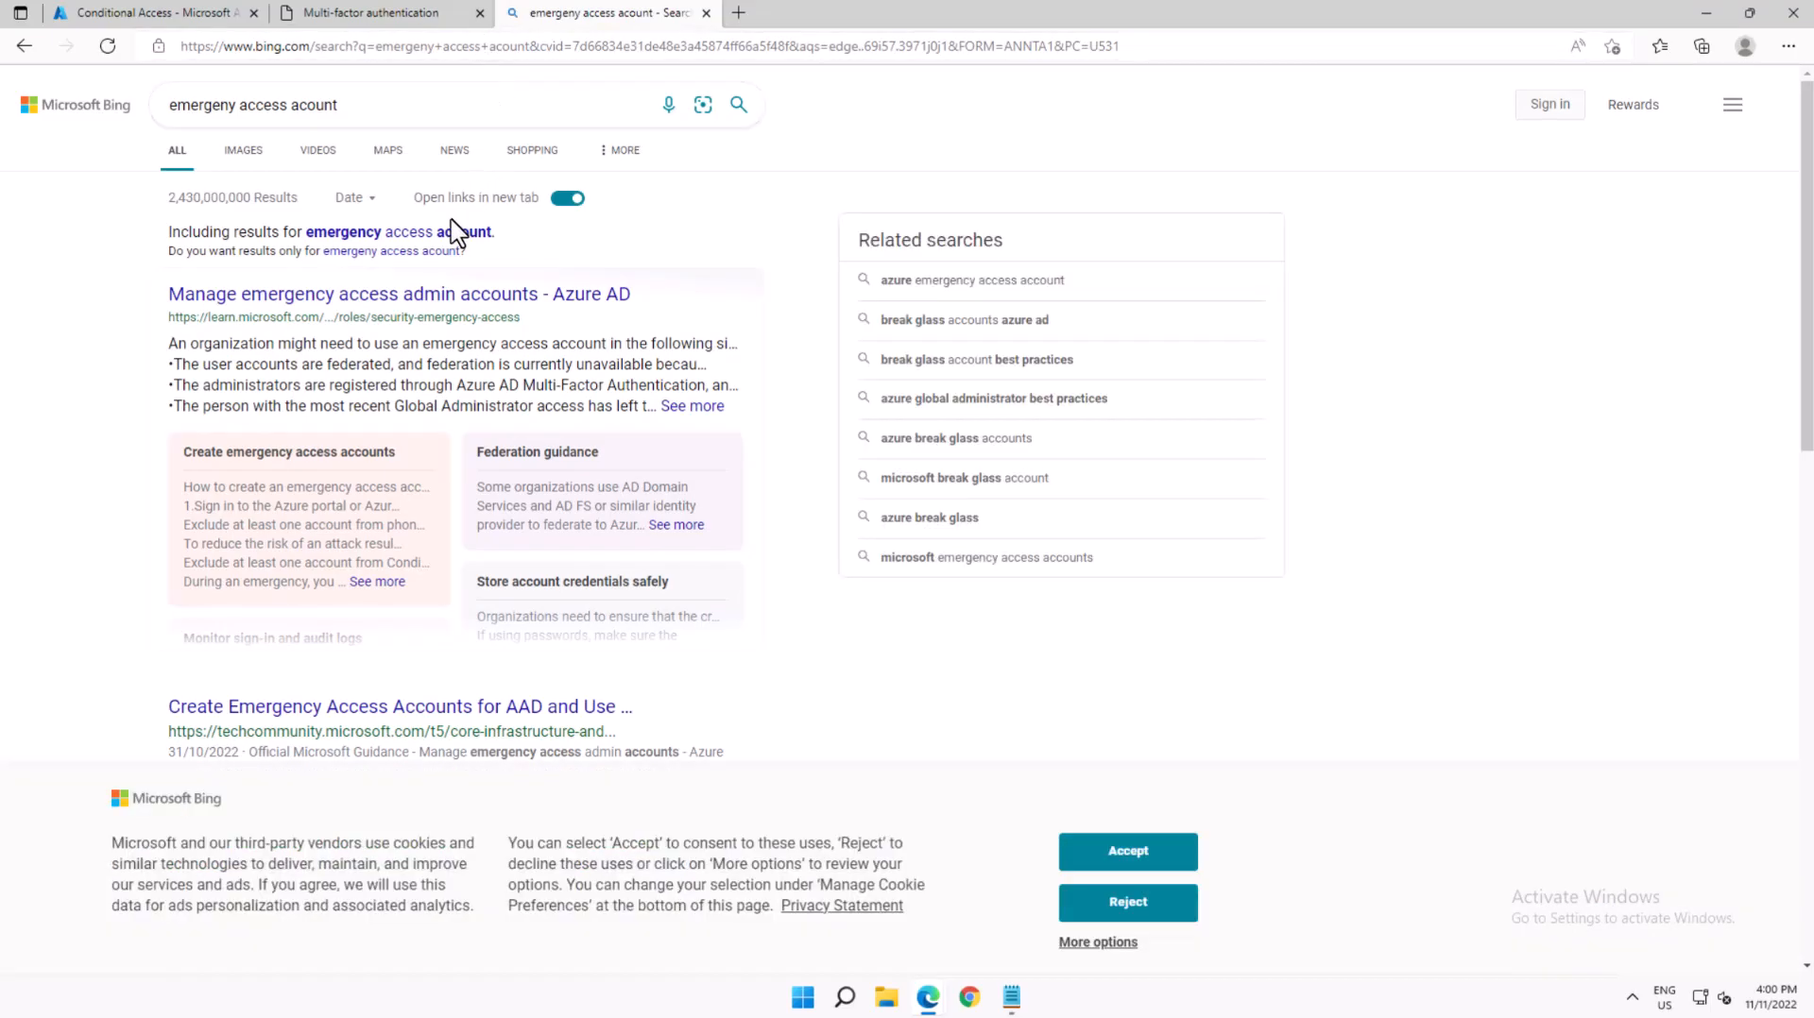
{"action": "left_click", "coordinate": [457, 231]}
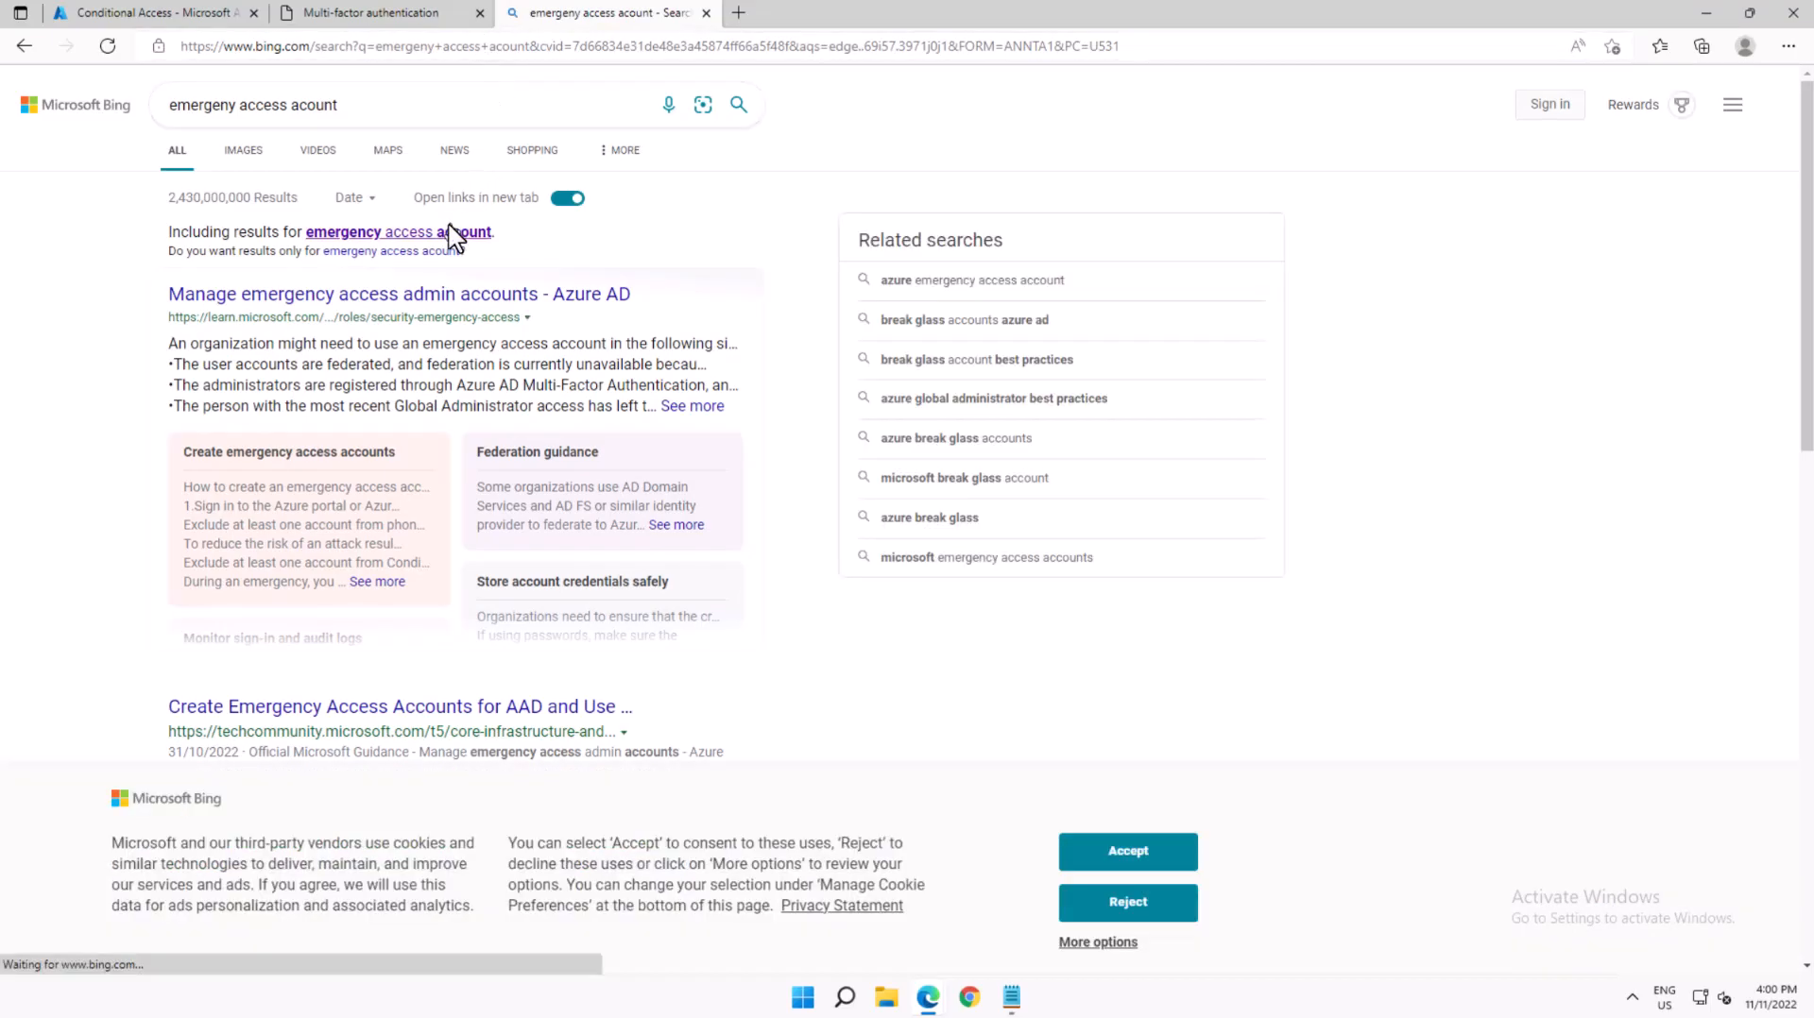
{"action": "left_click_drag", "start_coordinate": [189, 248], "coordinate": [699, 255]}
{"action": "left_click", "coordinate": [536, 248]}
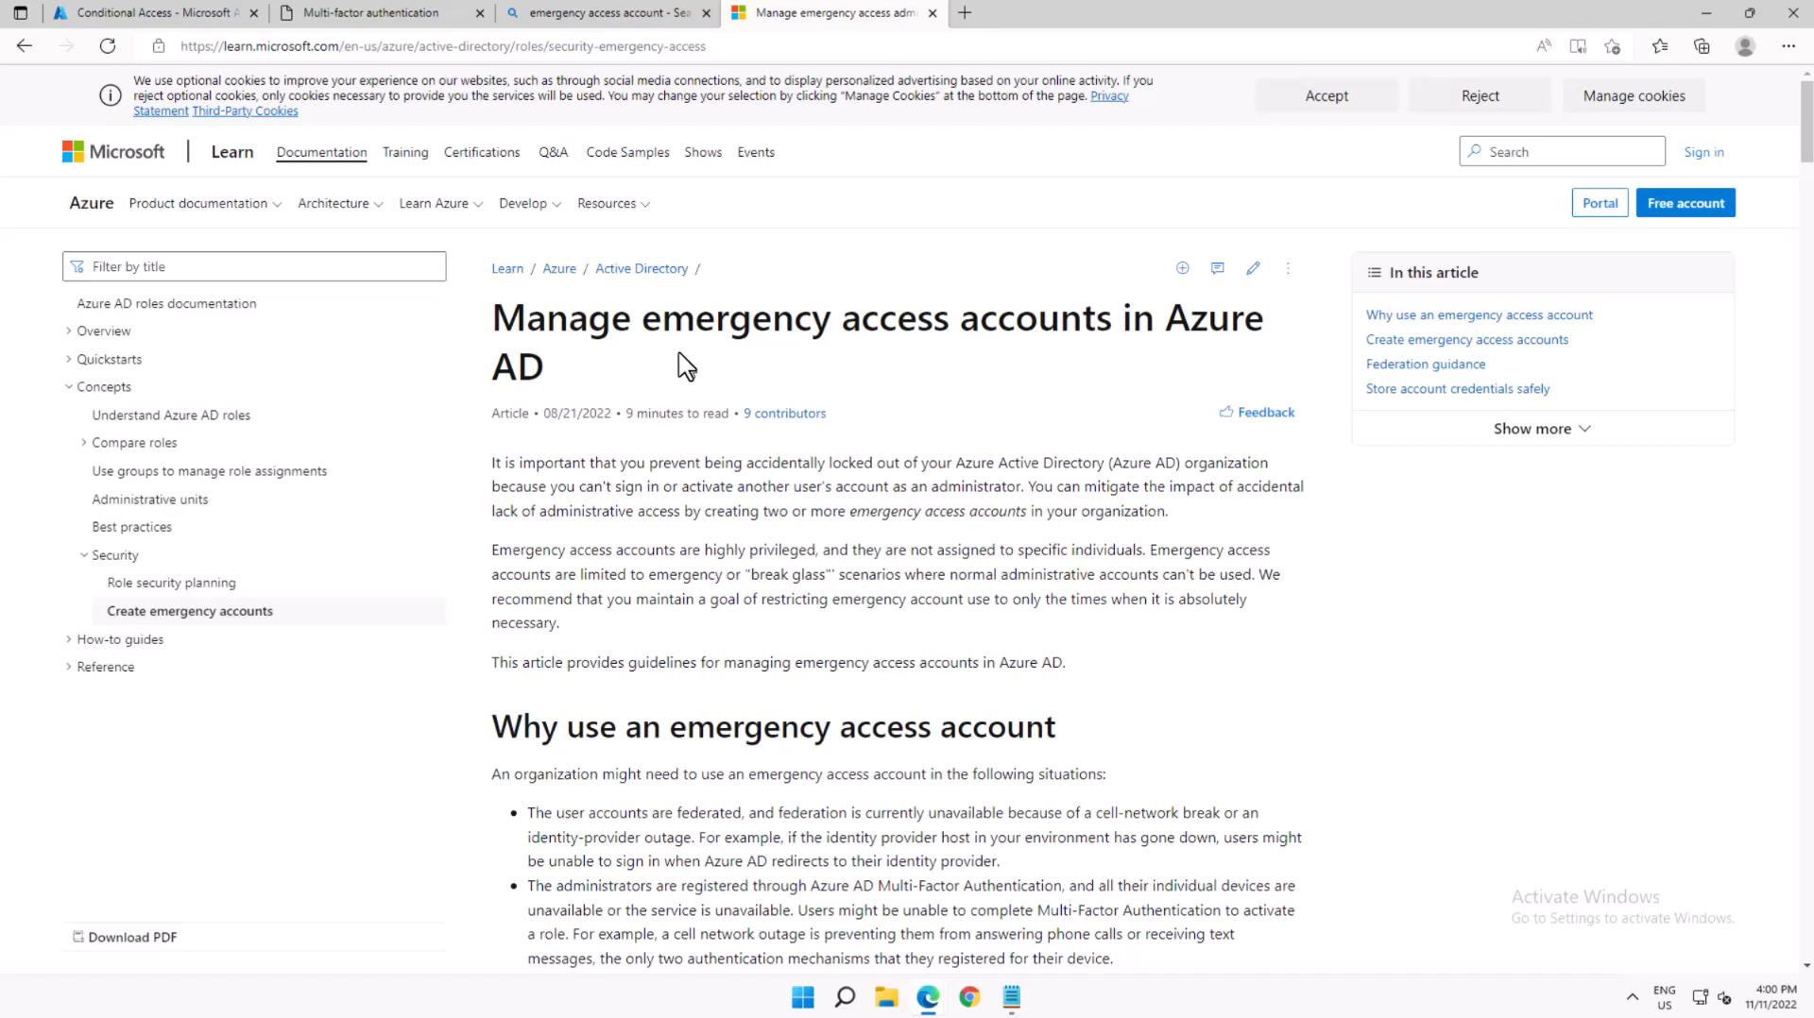
{"action": "left_click", "coordinate": [343, 17]}
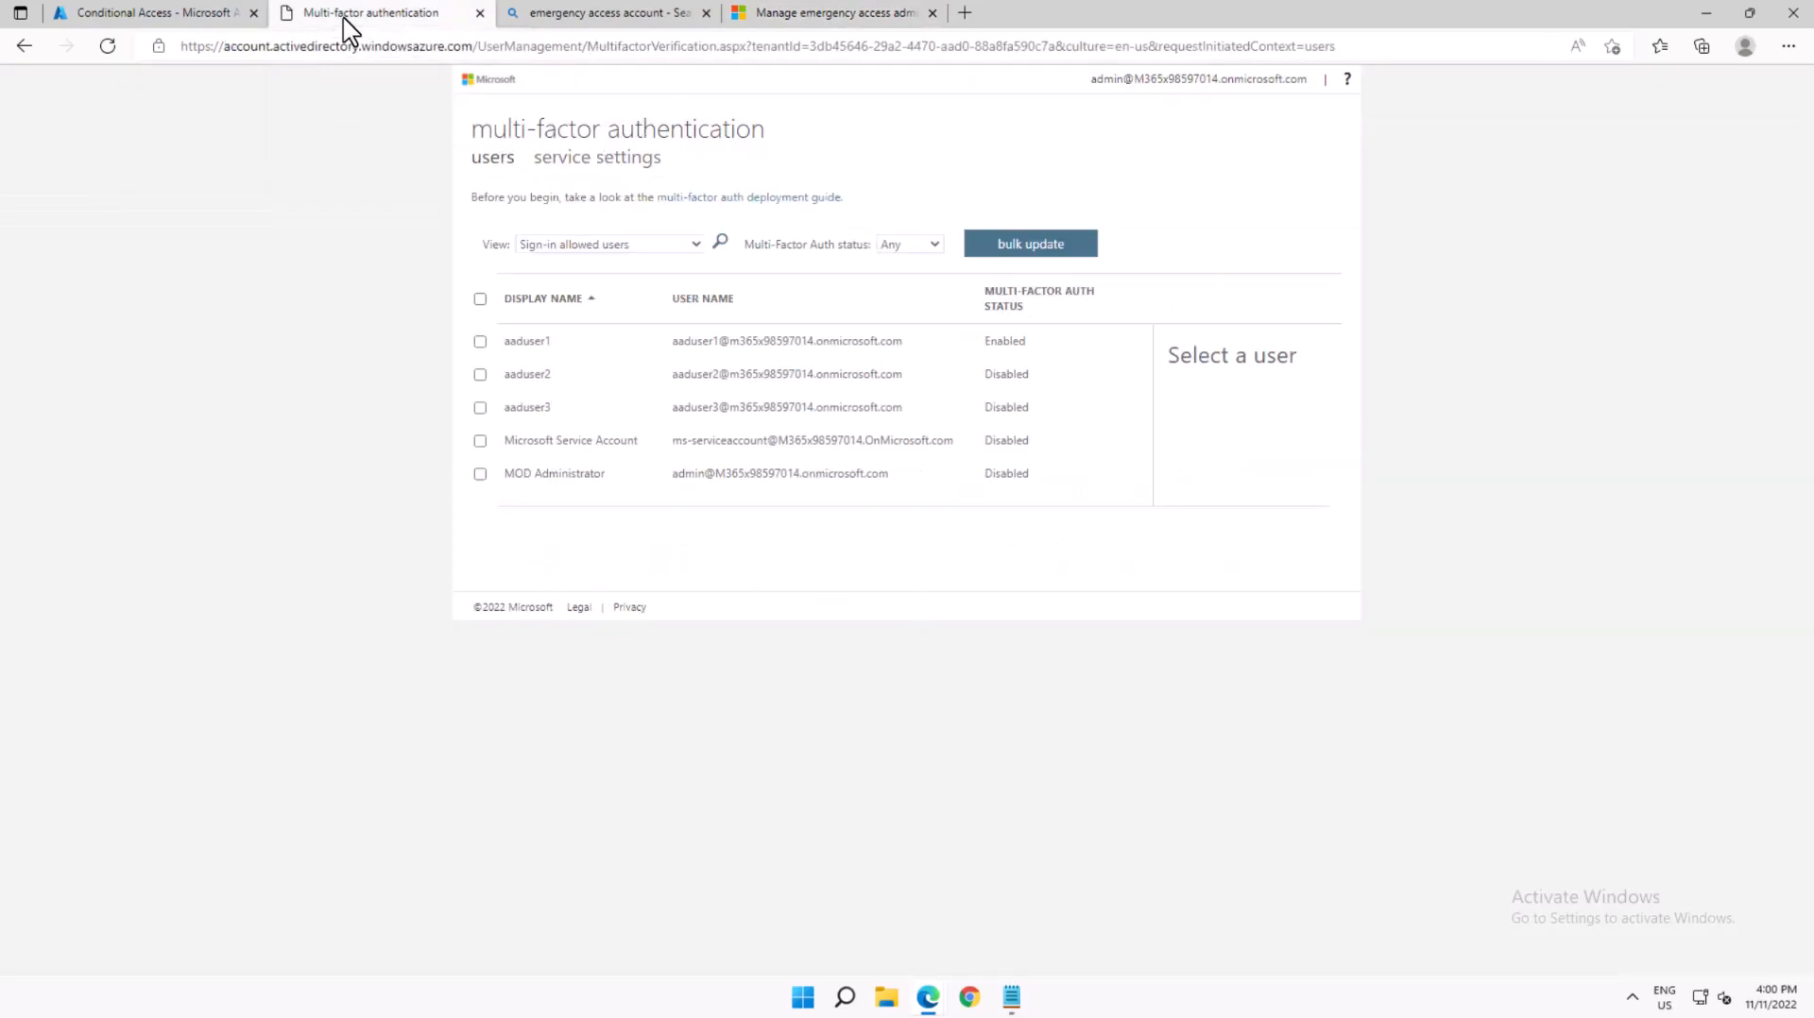
{"action": "left_click", "coordinate": [211, 16]}
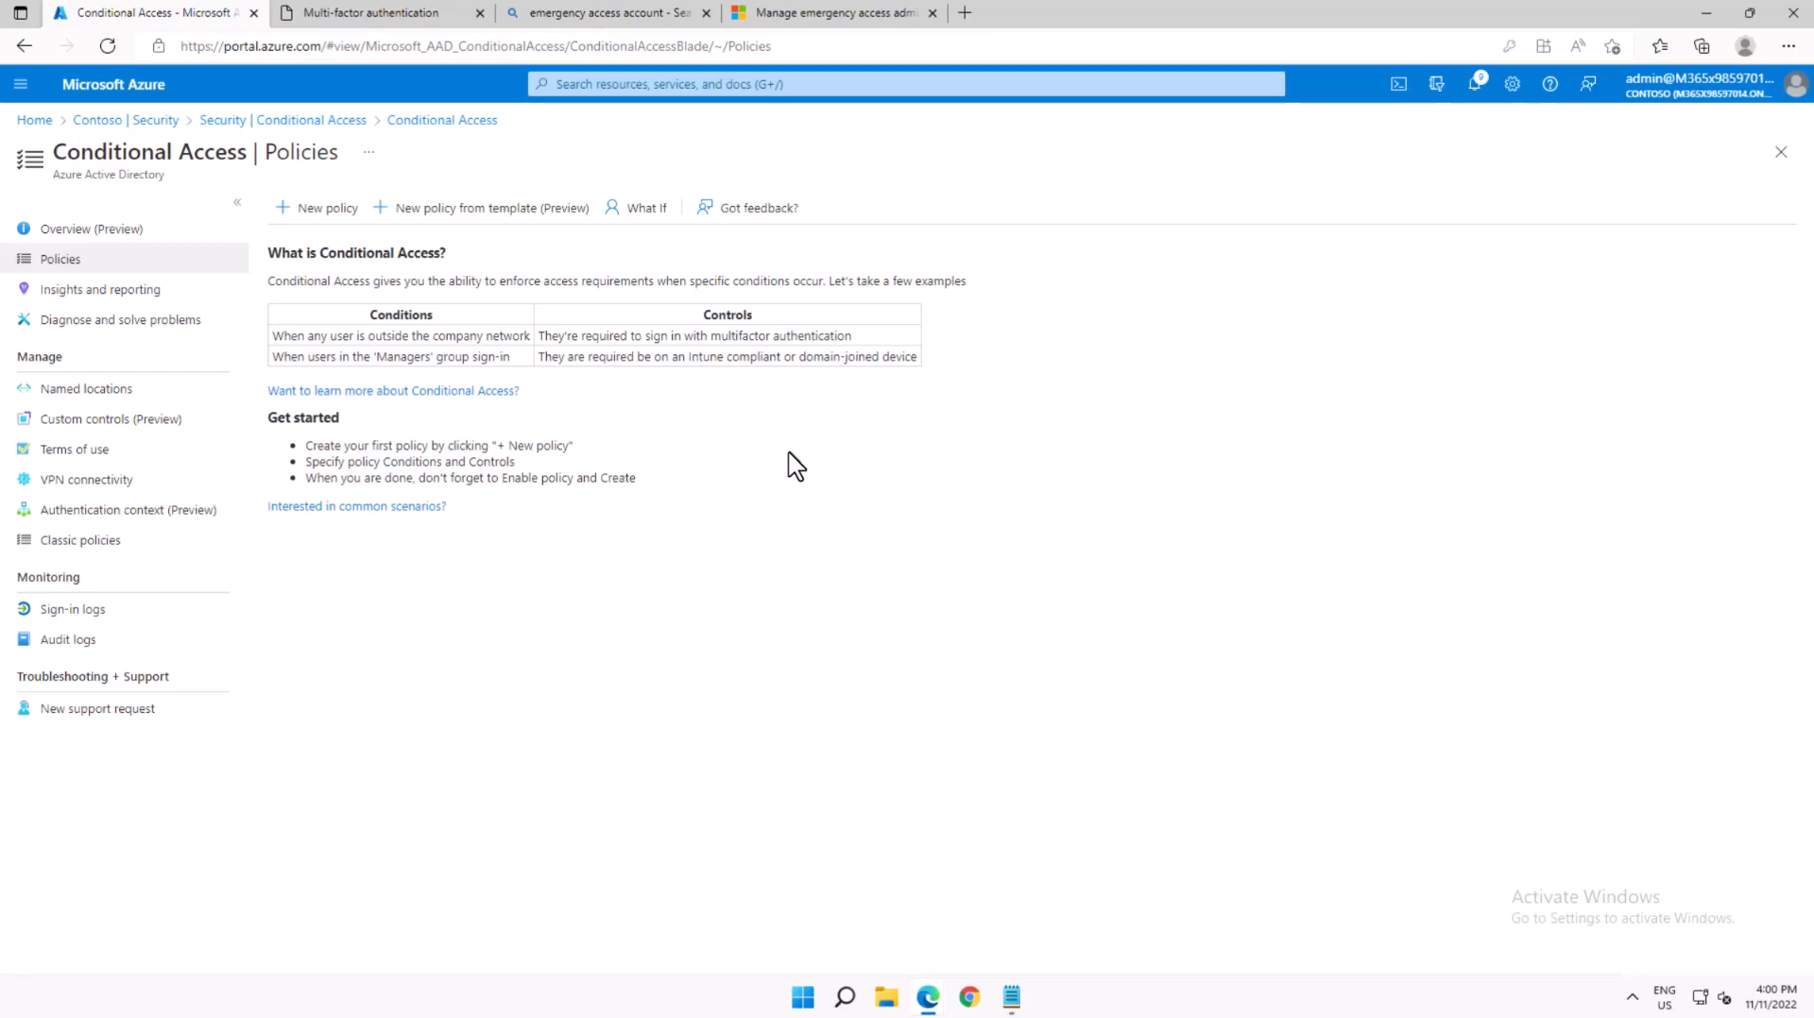
Step: Create a new Conditional Access policy form and open a fresh browser tab
{"action": "left_click", "coordinate": [323, 208]}
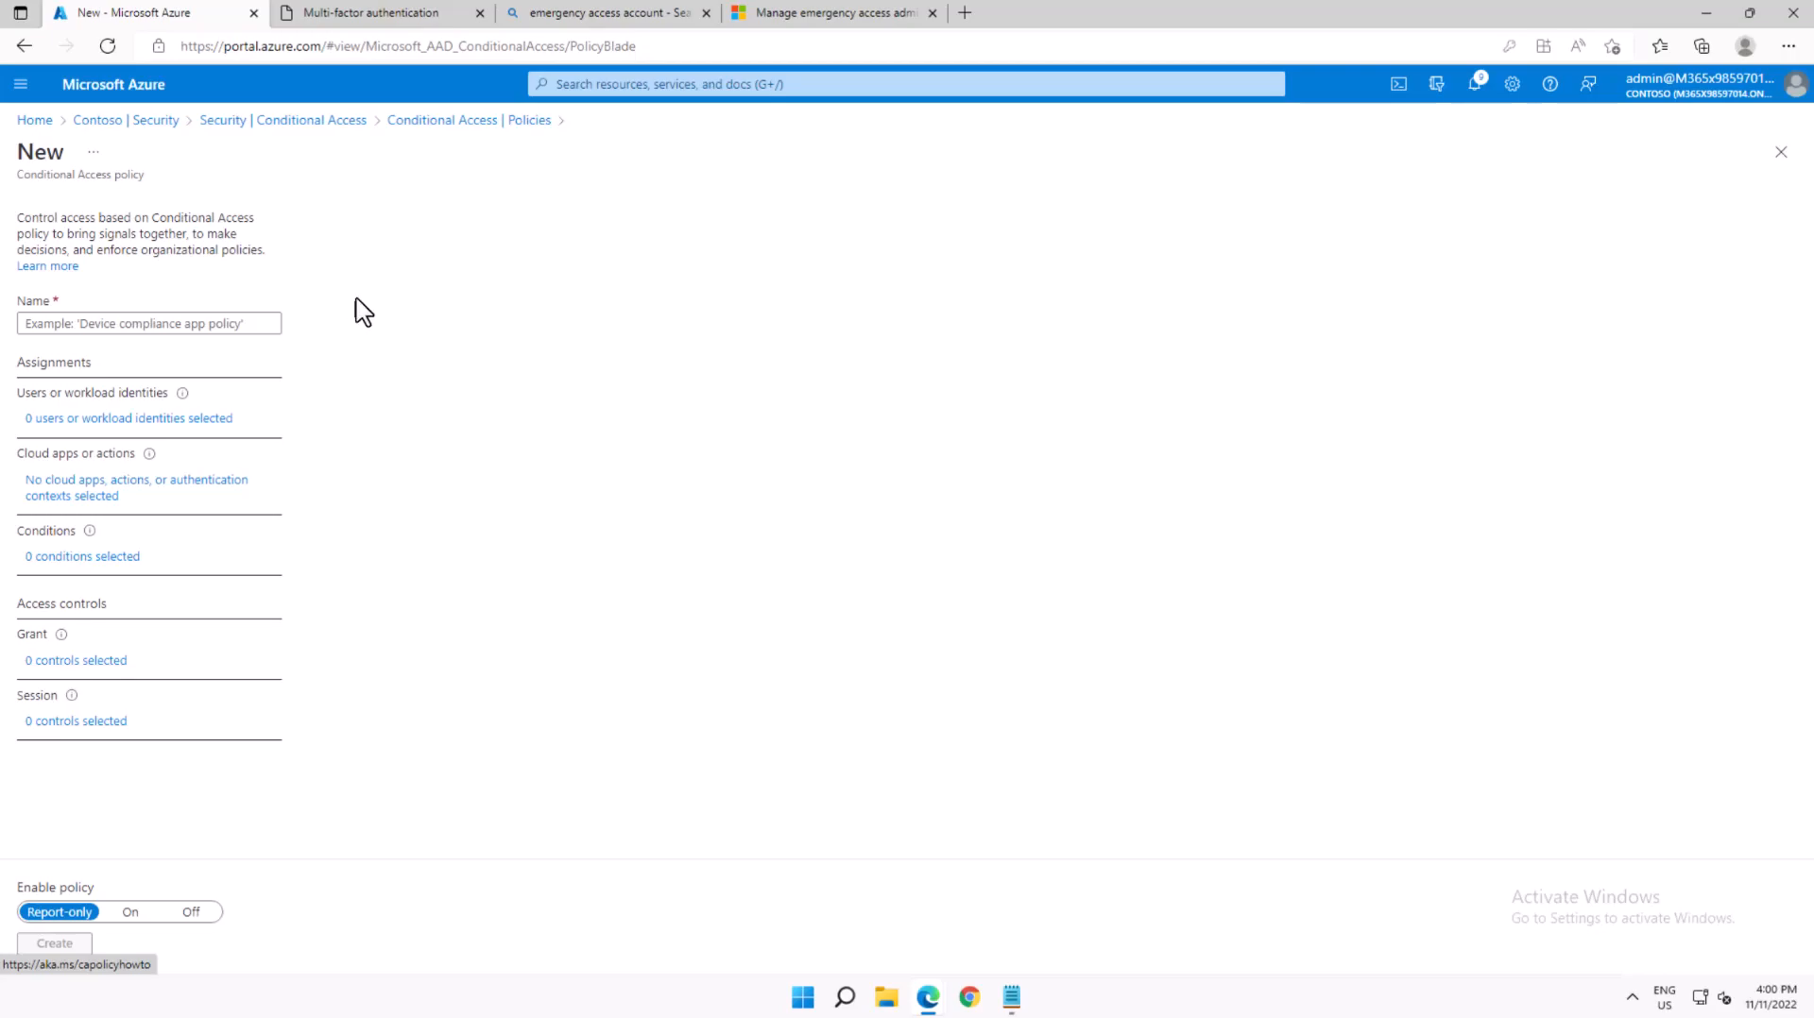
{"action": "left_click_drag", "start_coordinate": [145, 177], "coordinate": [43, 176]}
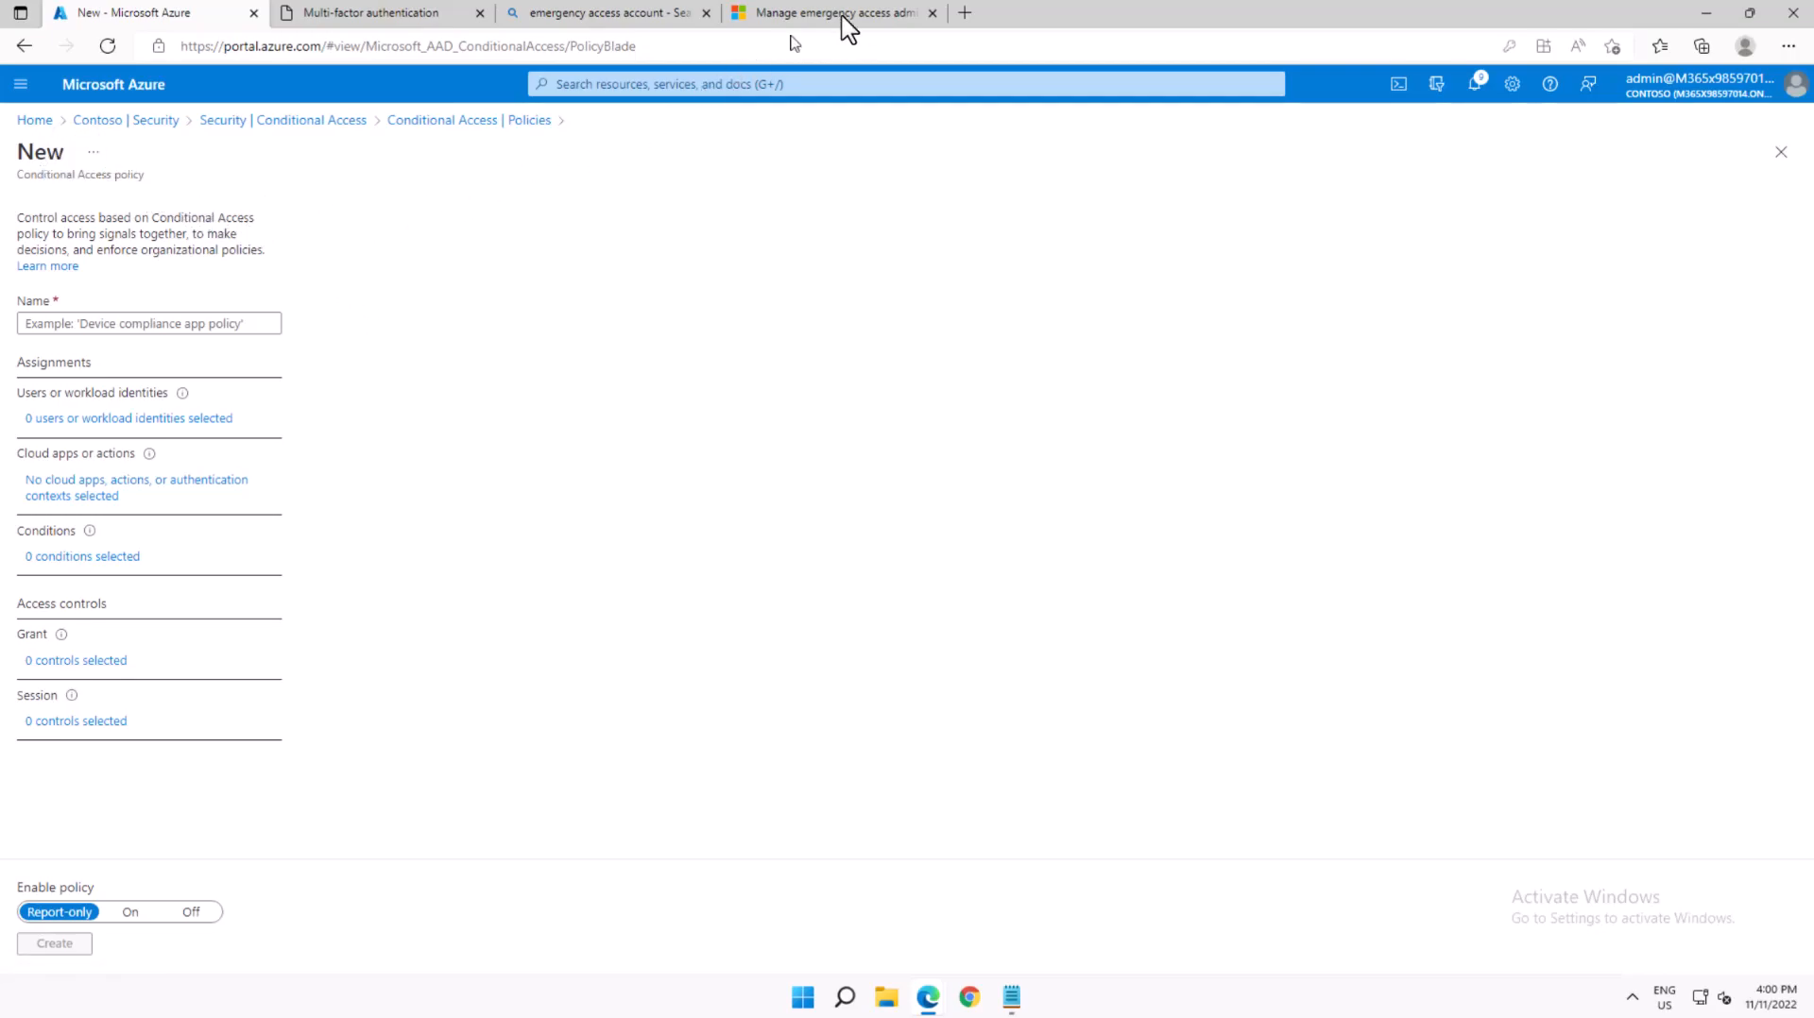
{"action": "left_click", "coordinate": [963, 14]}
Step: Search Google Images for 'windows phone' and preview the CNET Nokia Lumia image
{"action": "type", "text": "images.google.com"}
{"action": "key", "text": "Return"}
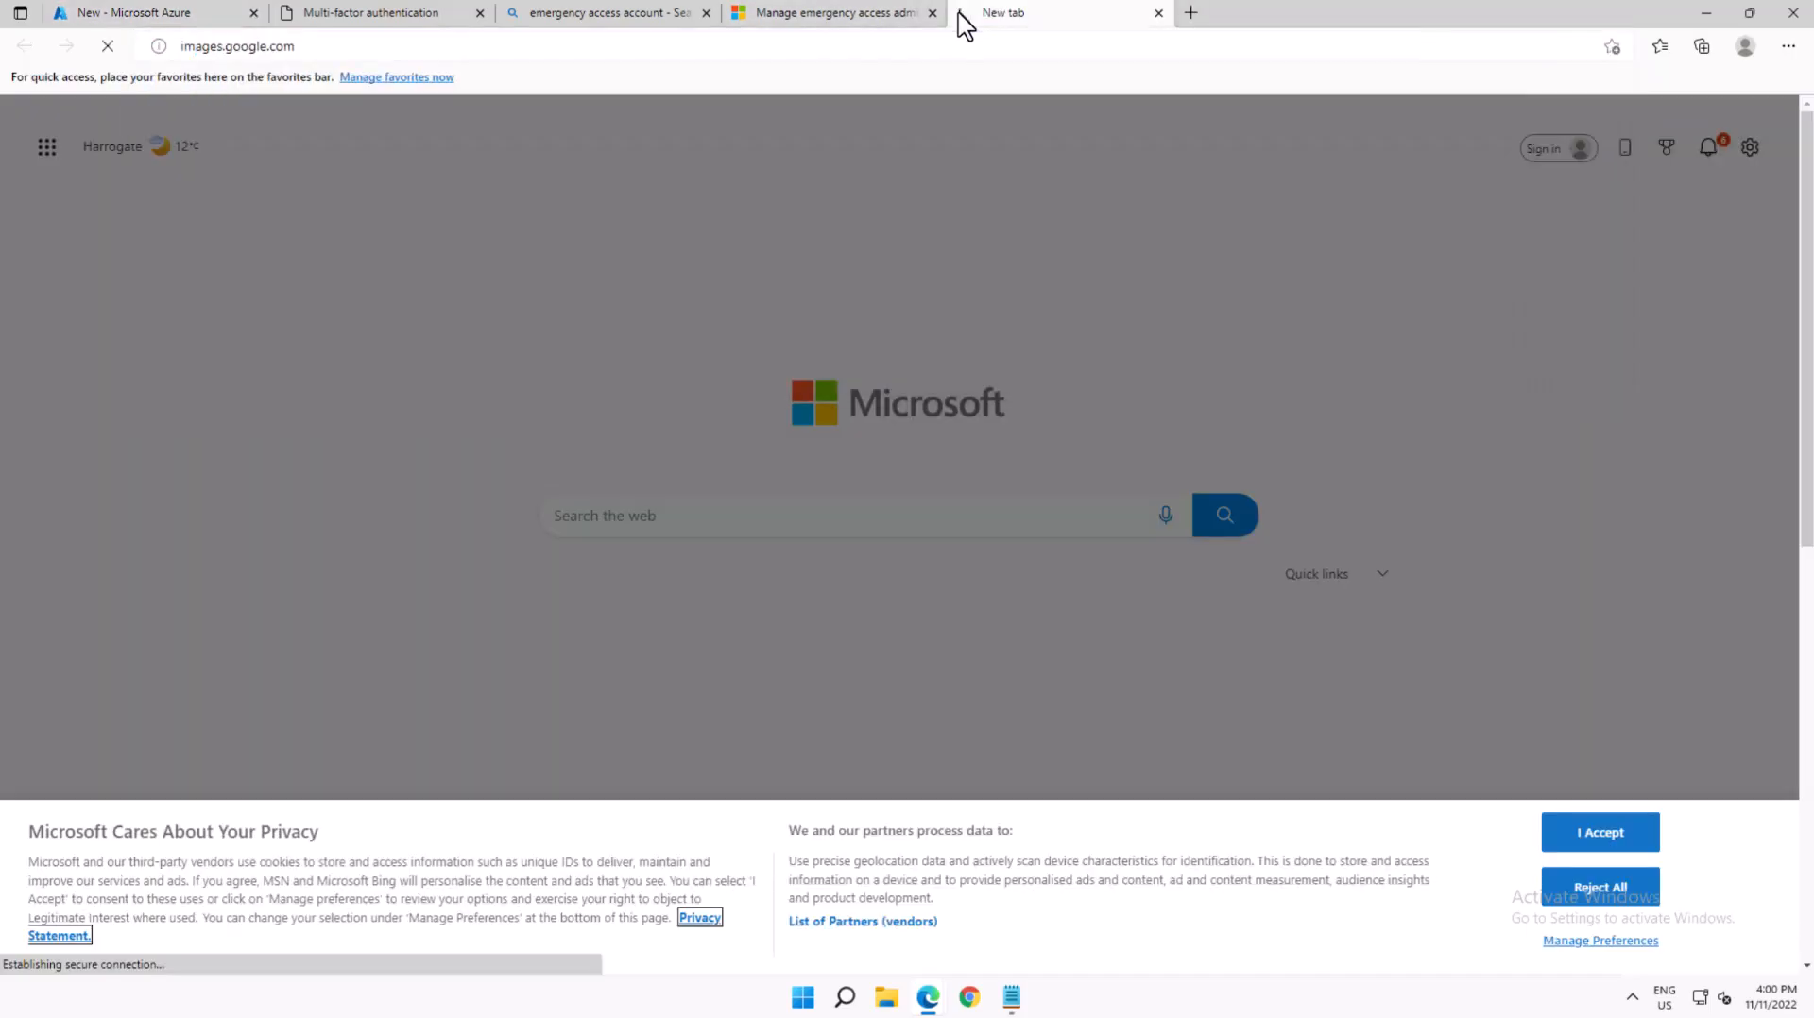
{"action": "type", "text": "windows phone"}
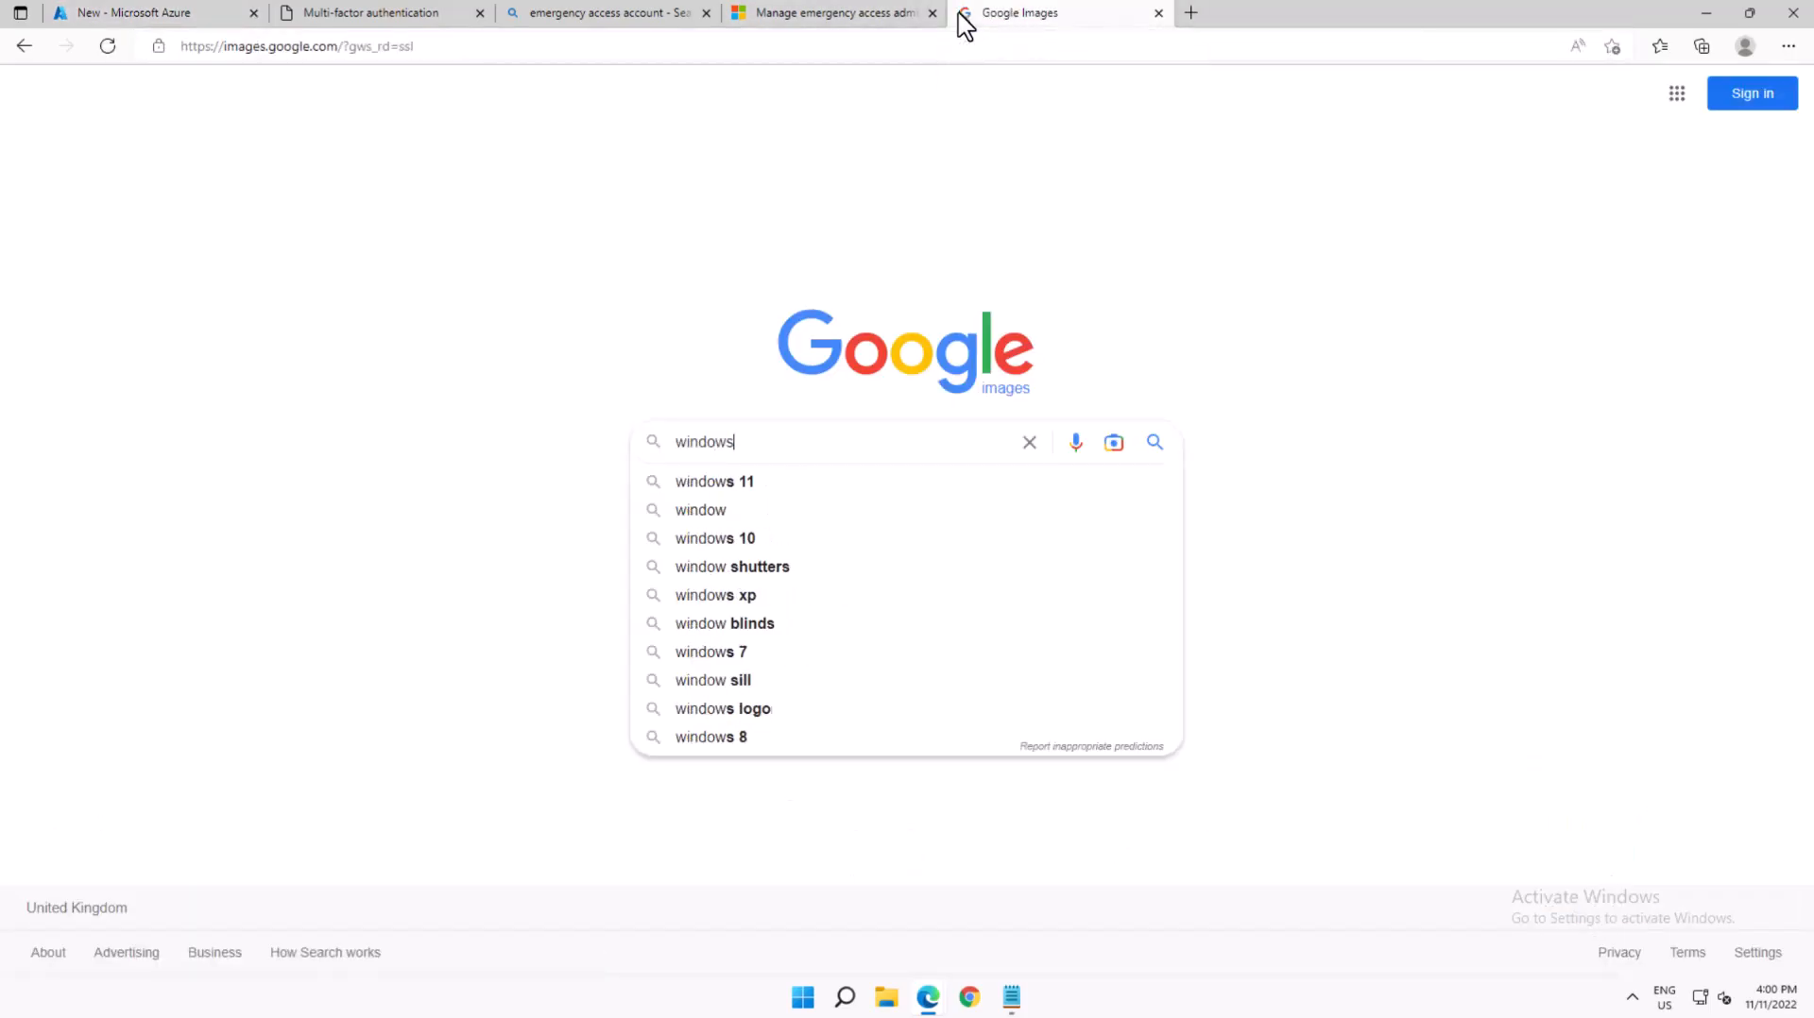
{"action": "key", "text": "Return"}
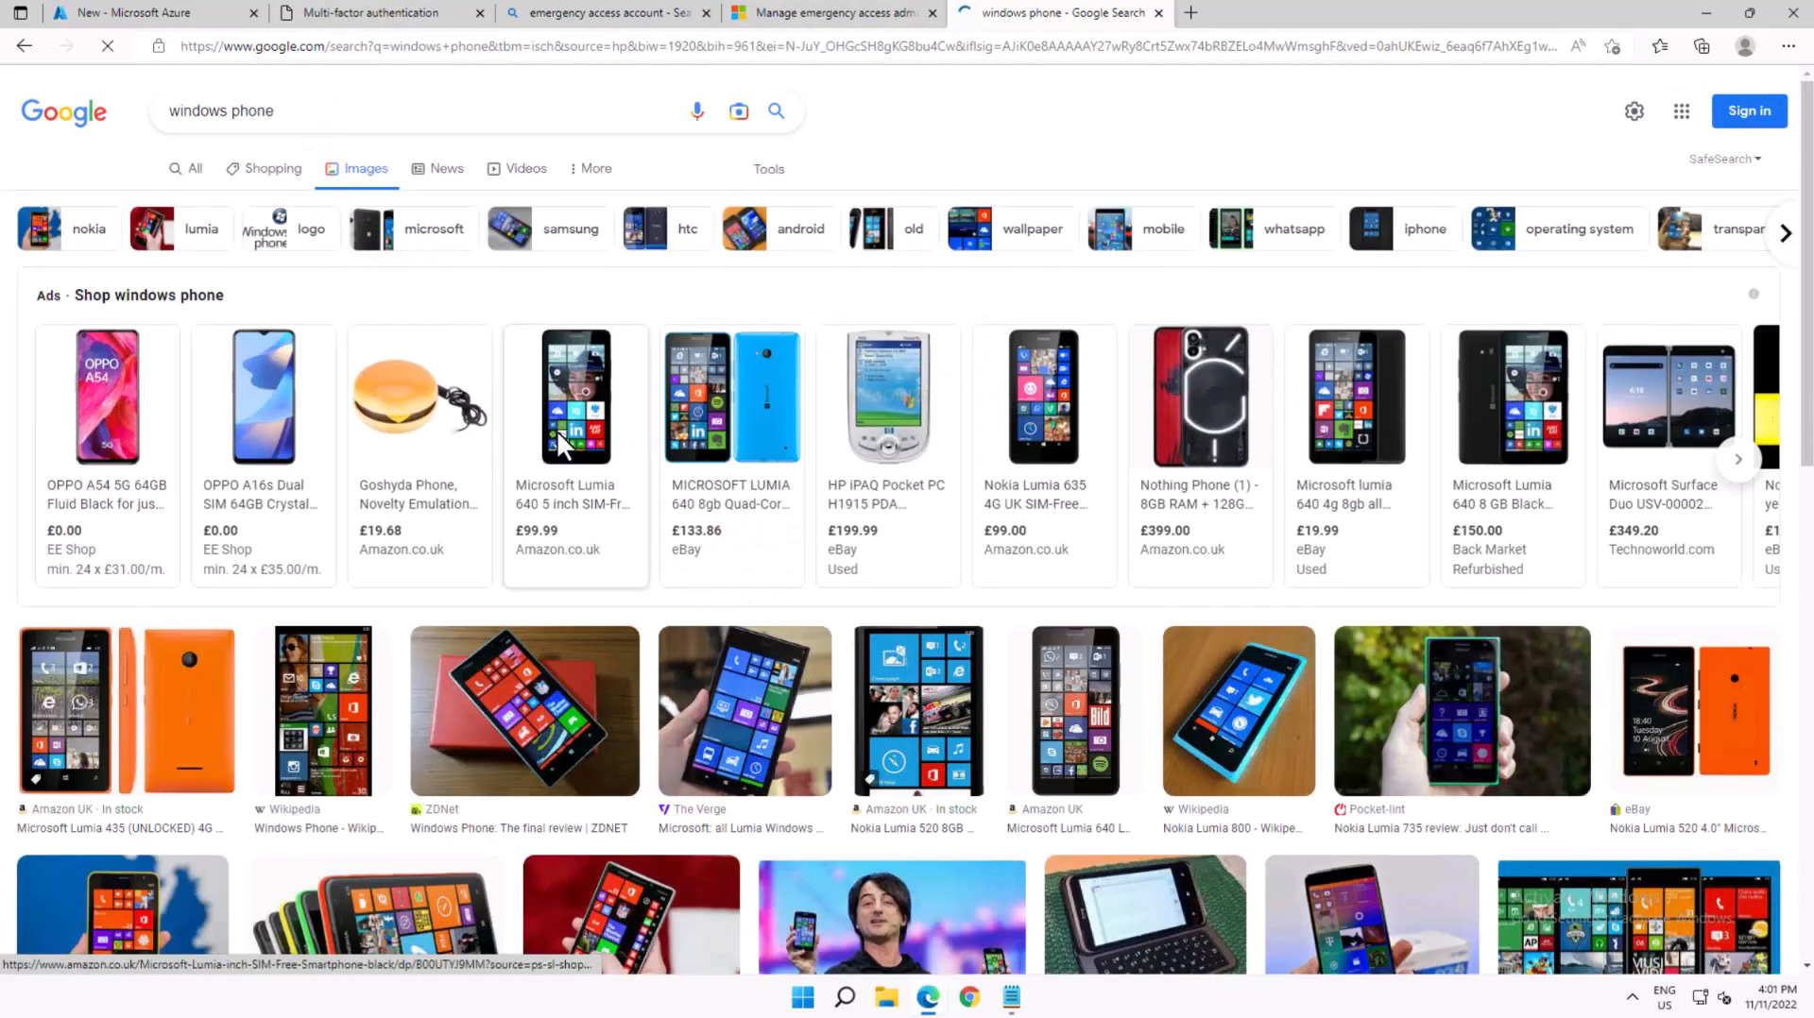
{"action": "scroll", "coordinate": [557, 428], "scroll_direction": "down", "scroll_amount": 10}
{"action": "scroll", "coordinate": [646, 465], "scroll_direction": "up", "scroll_amount": 5}
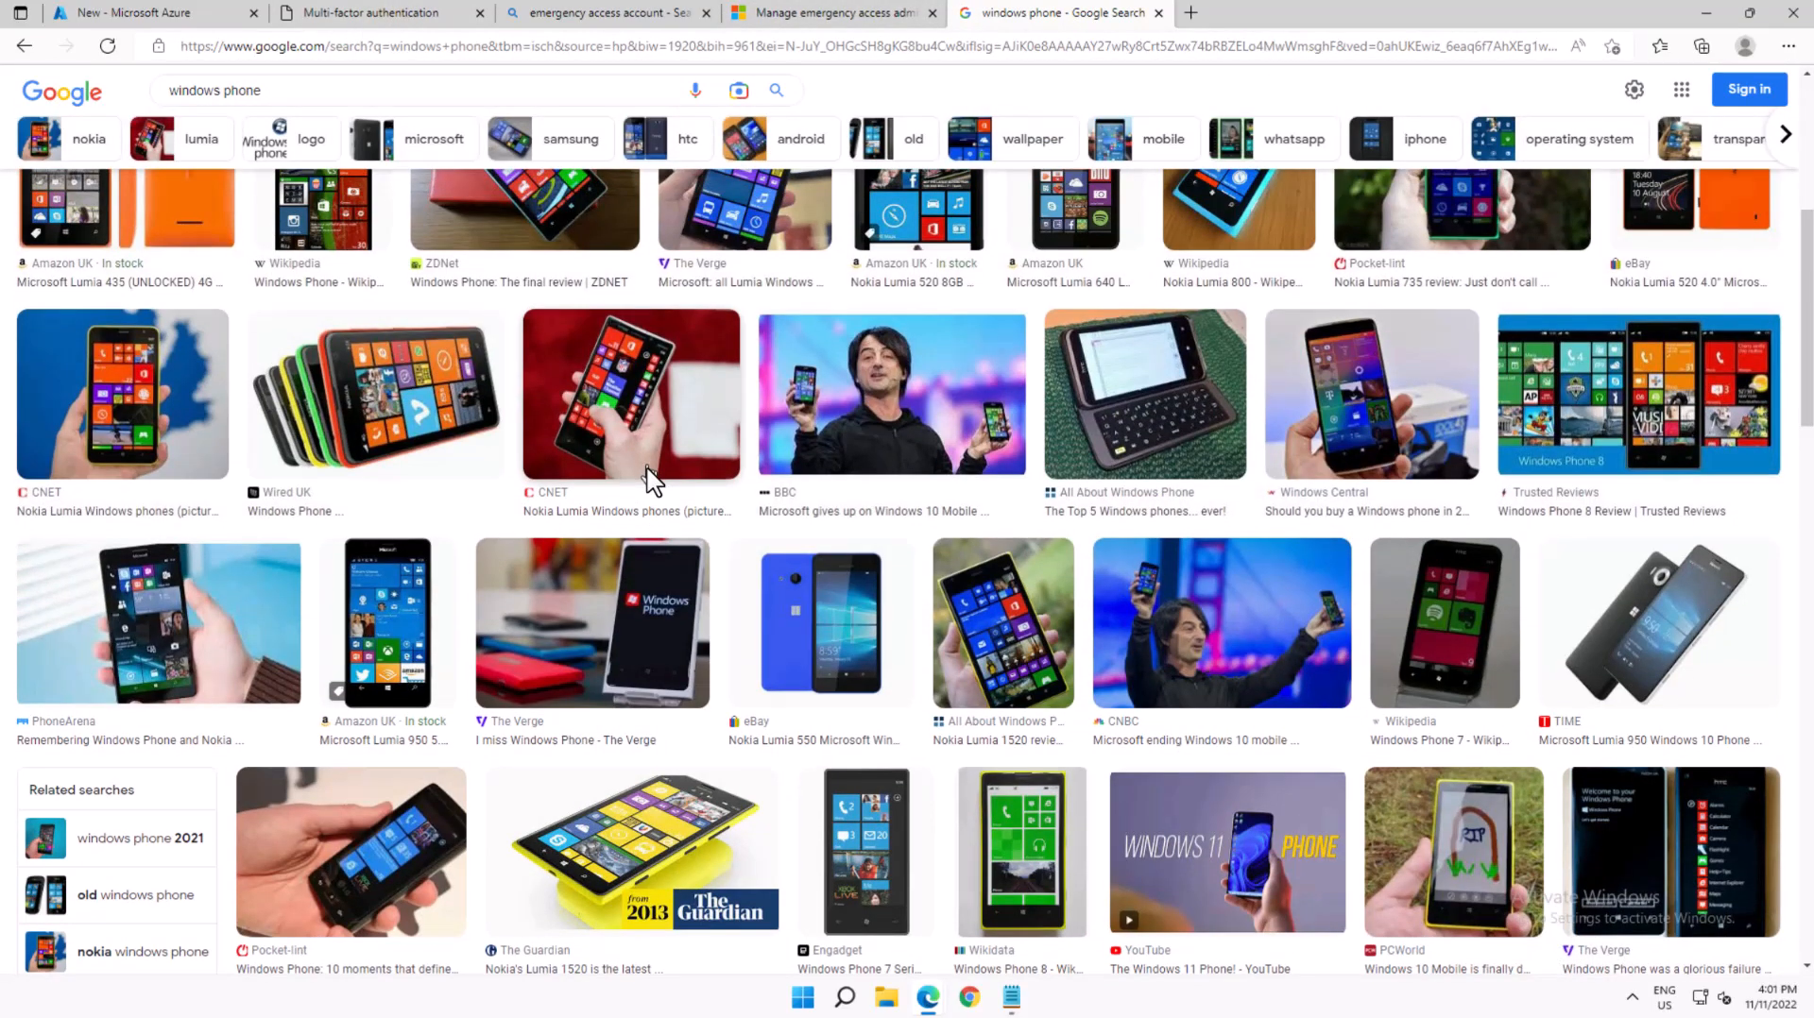
{"action": "left_click", "coordinate": [637, 404]}
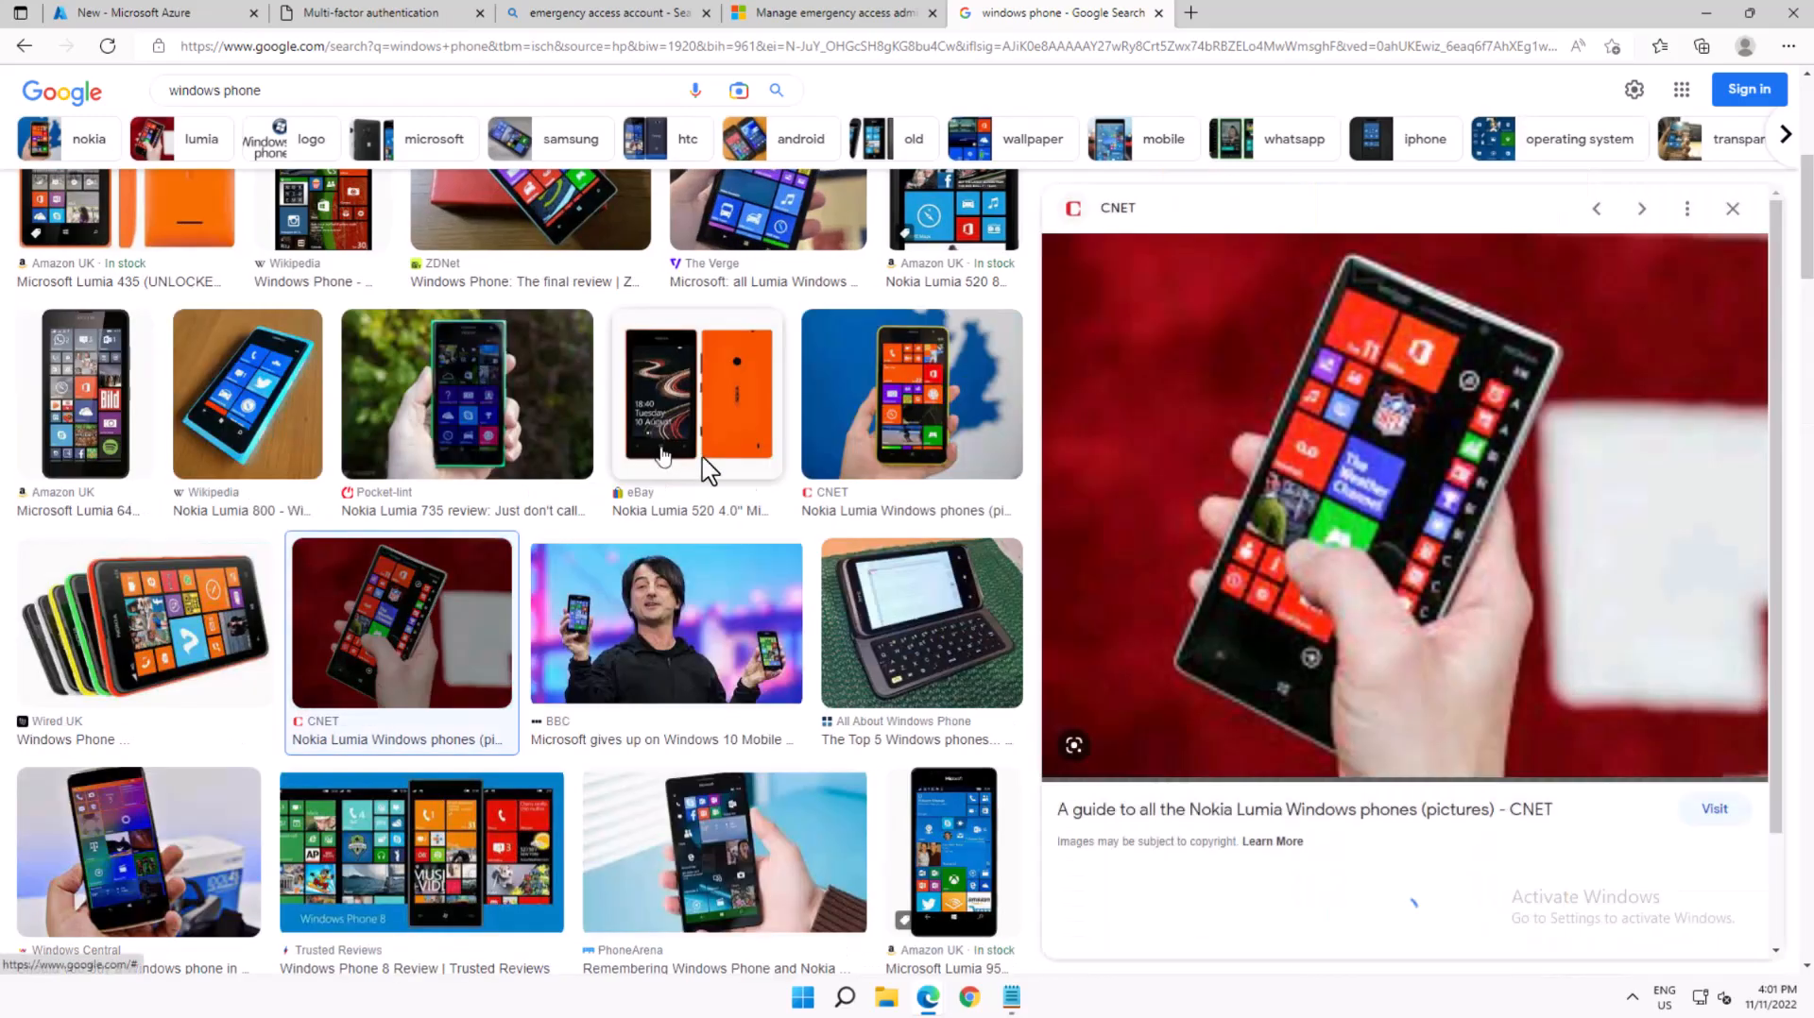
{"action": "left_click", "coordinate": [199, 14]}
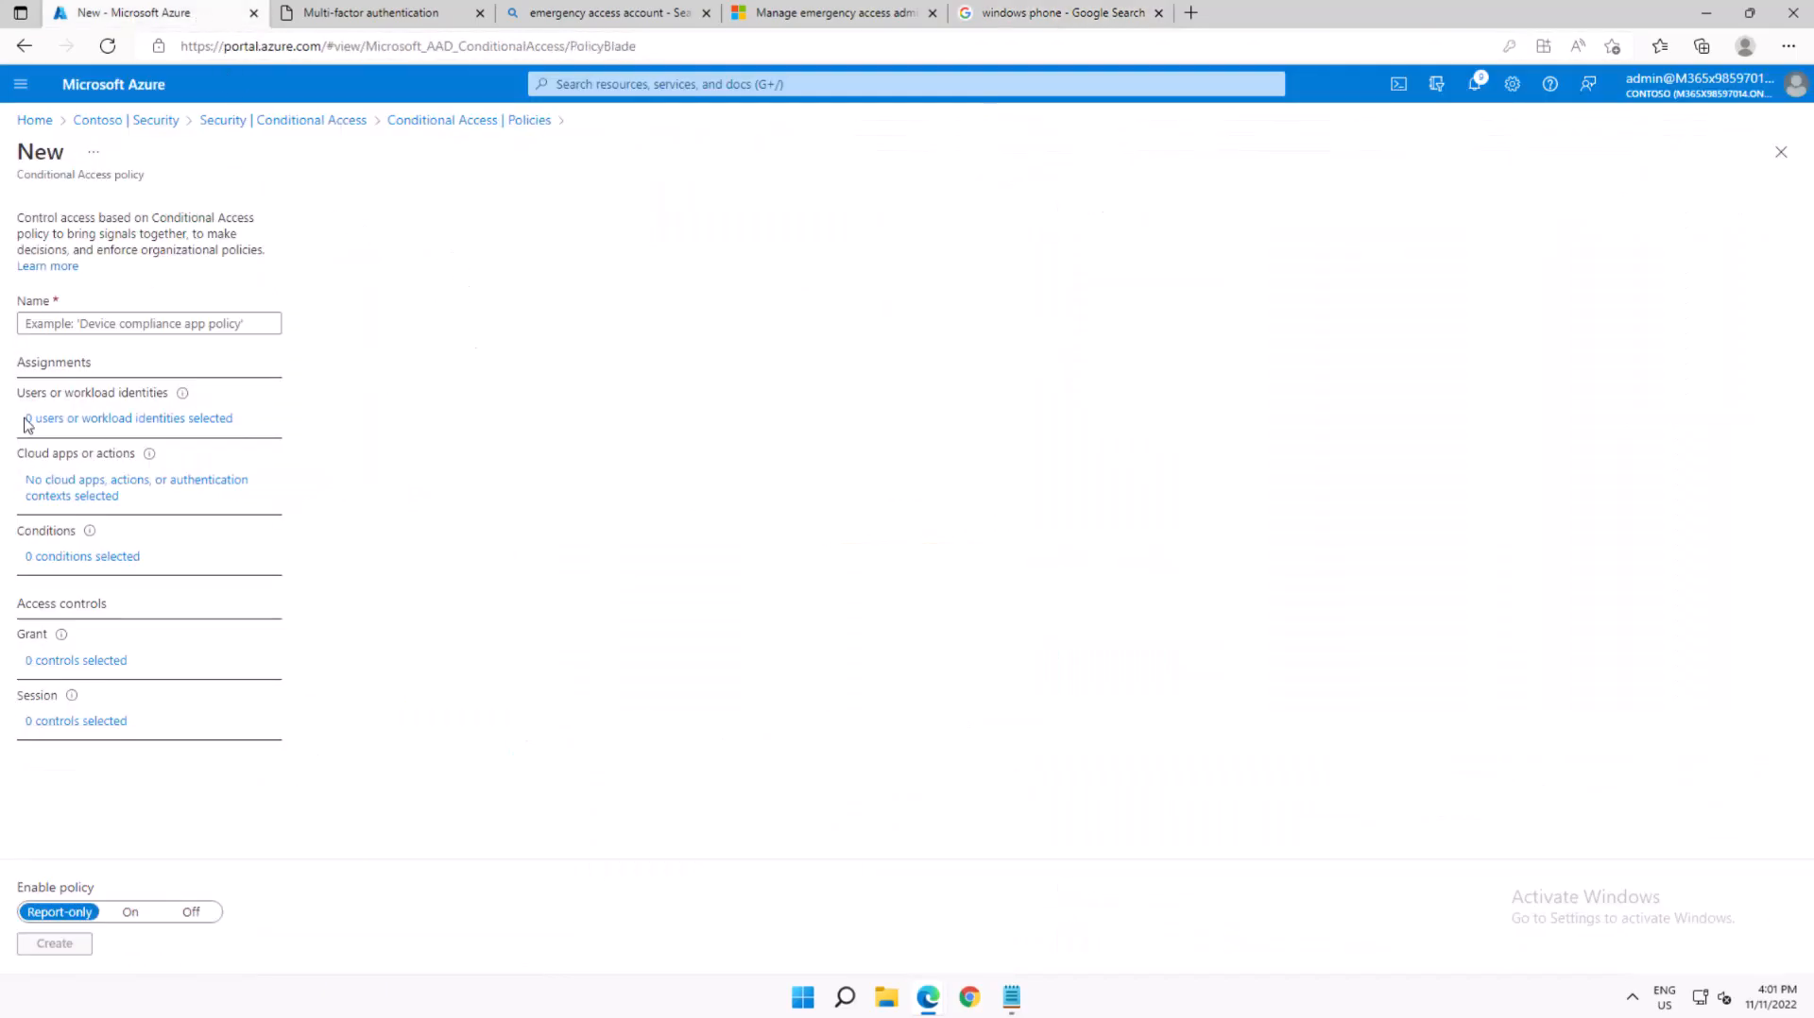
Step: Name the new Conditional Access policy AZ500Policy1 and open its user assignment options
{"action": "left_click", "coordinate": [146, 327]}
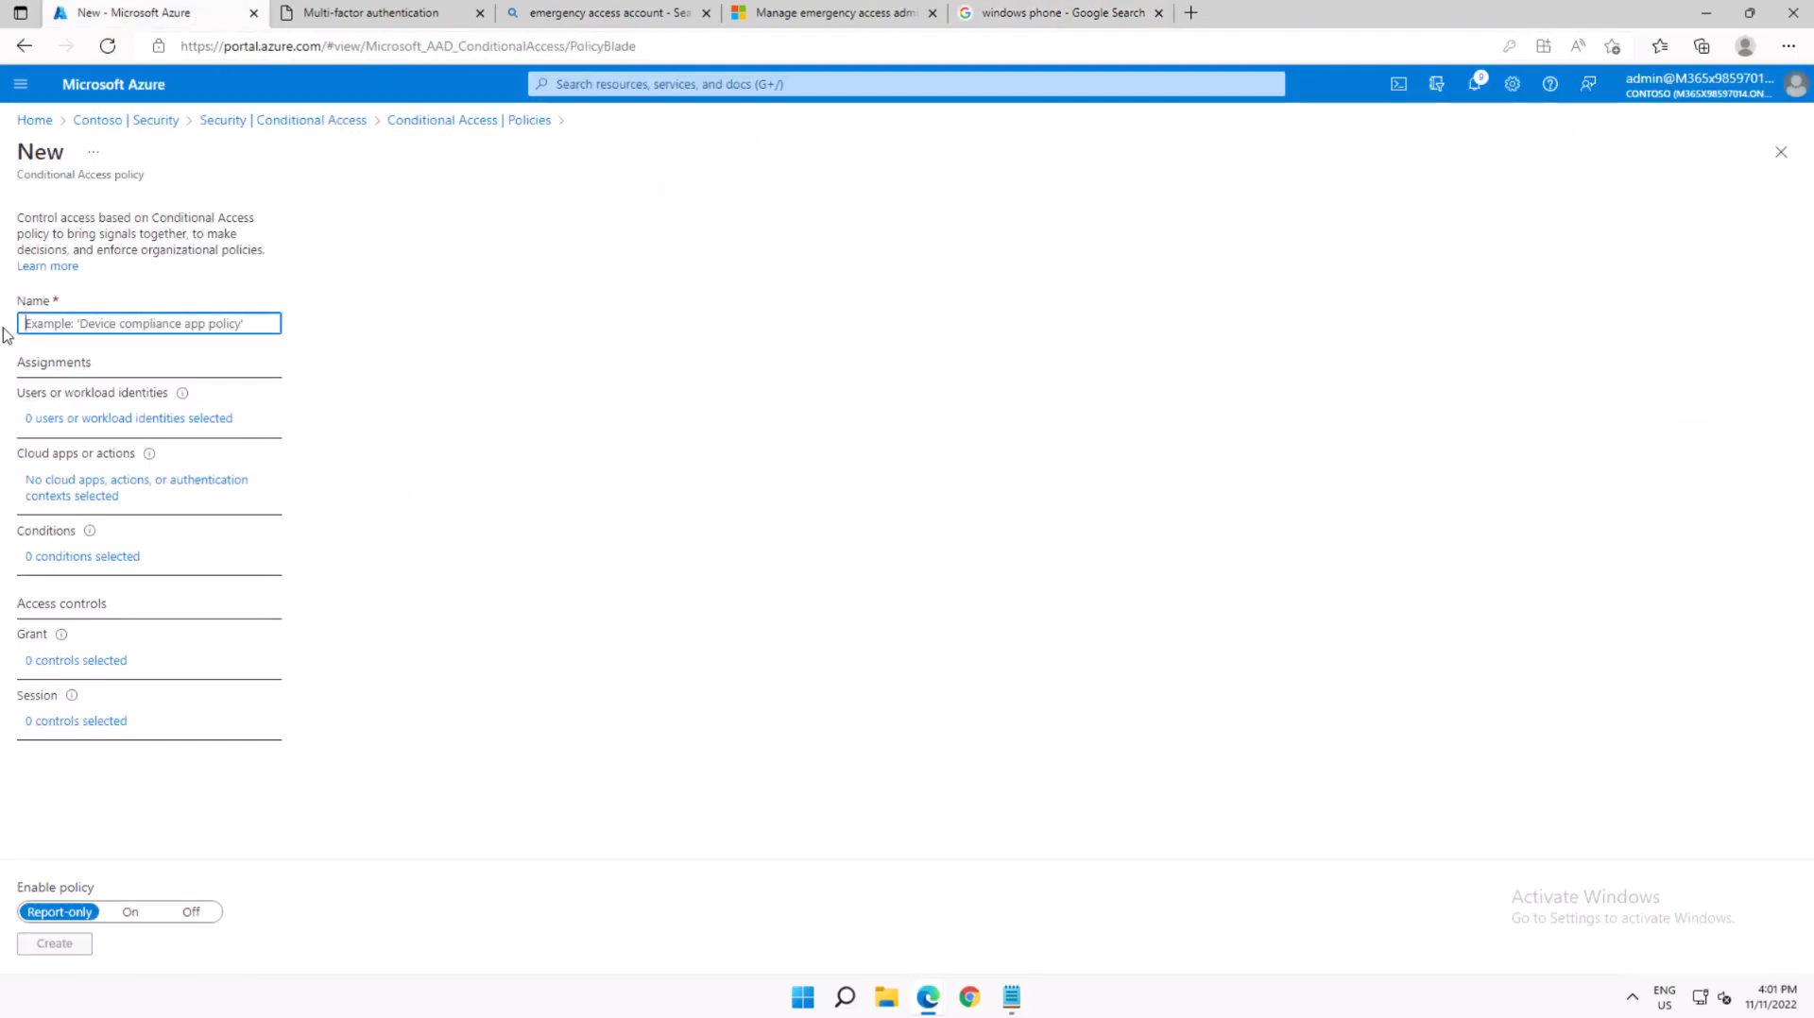
{"action": "type", "text": "AZ500Policy1"}
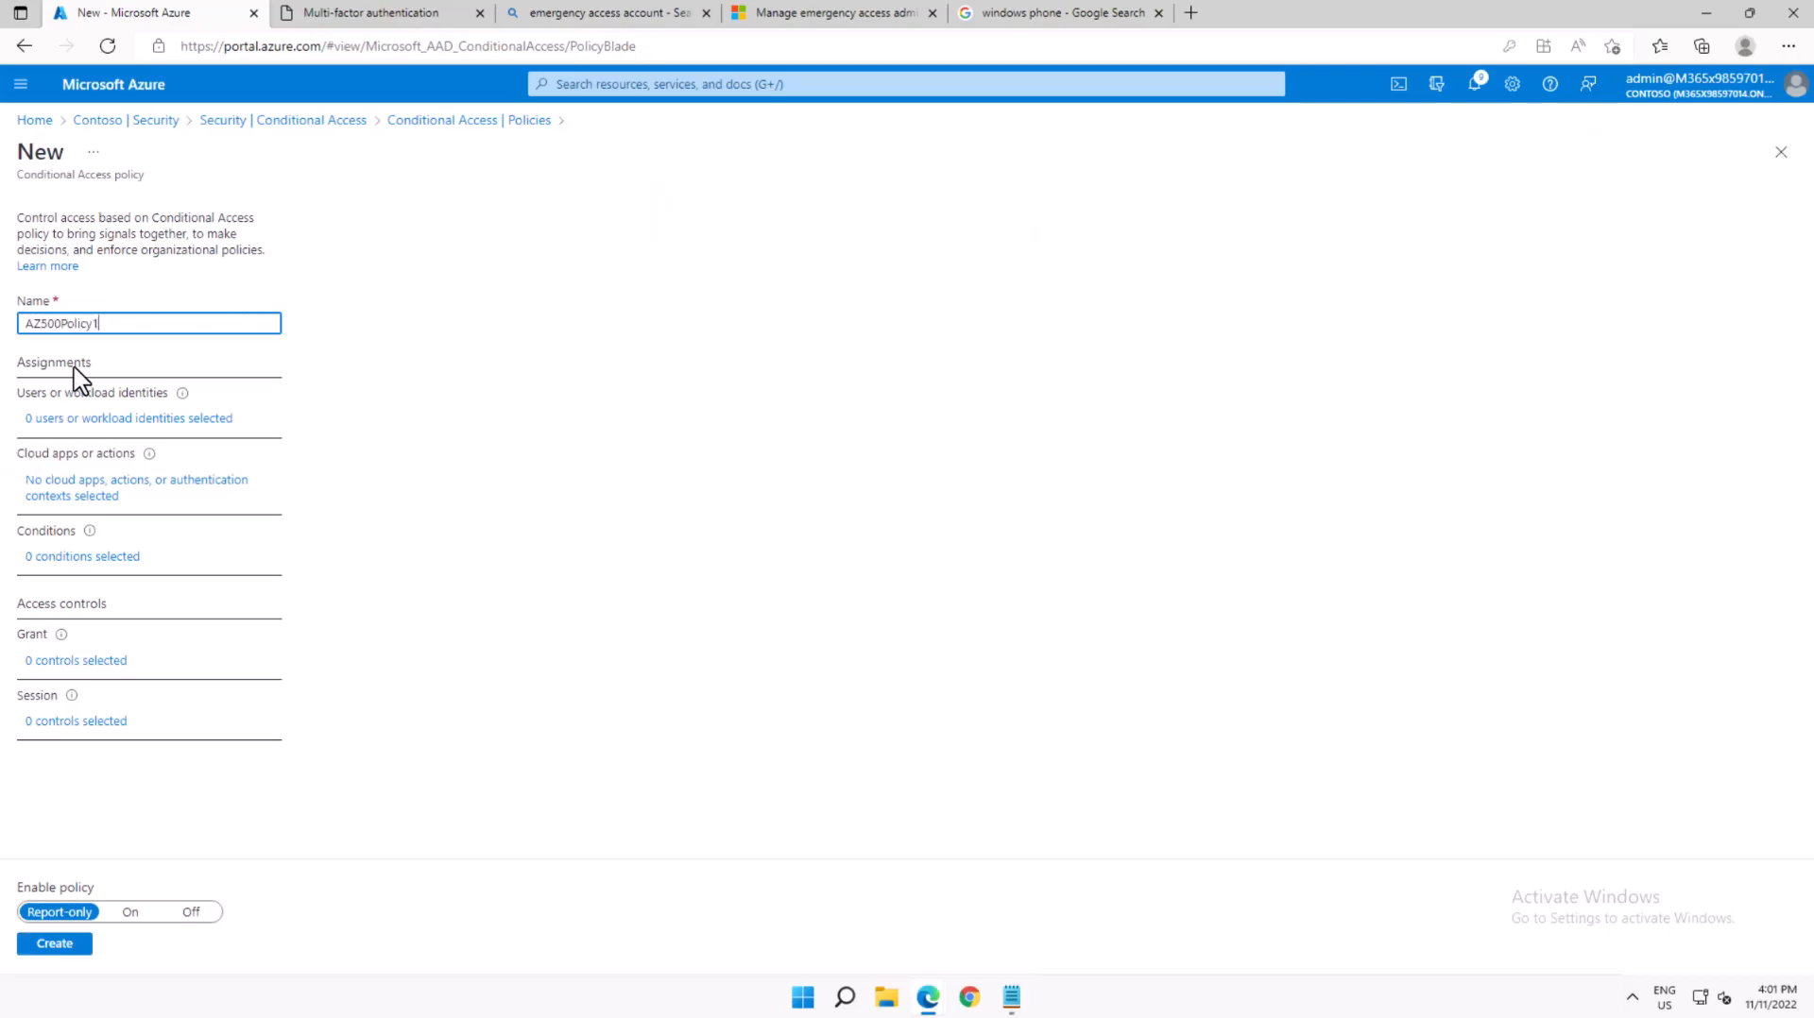
{"action": "left_click_drag", "start_coordinate": [152, 324], "coordinate": [11, 326]}
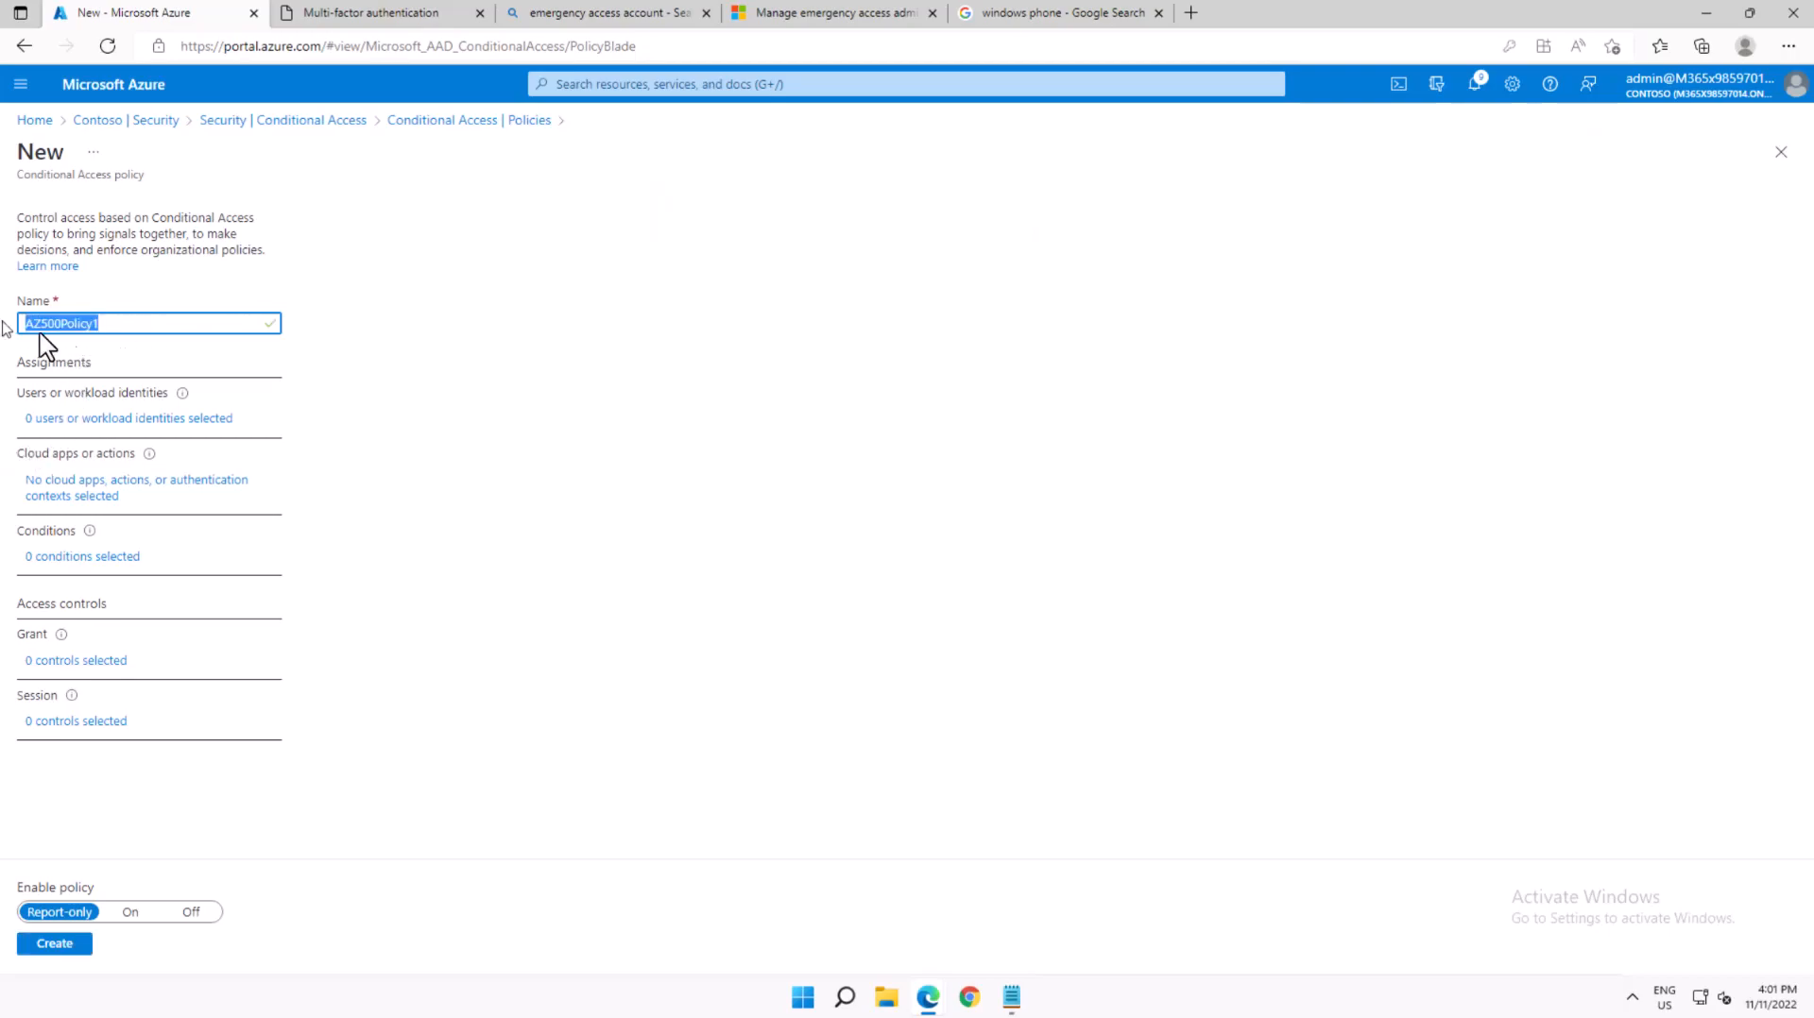
{"action": "left_click", "coordinate": [363, 376]}
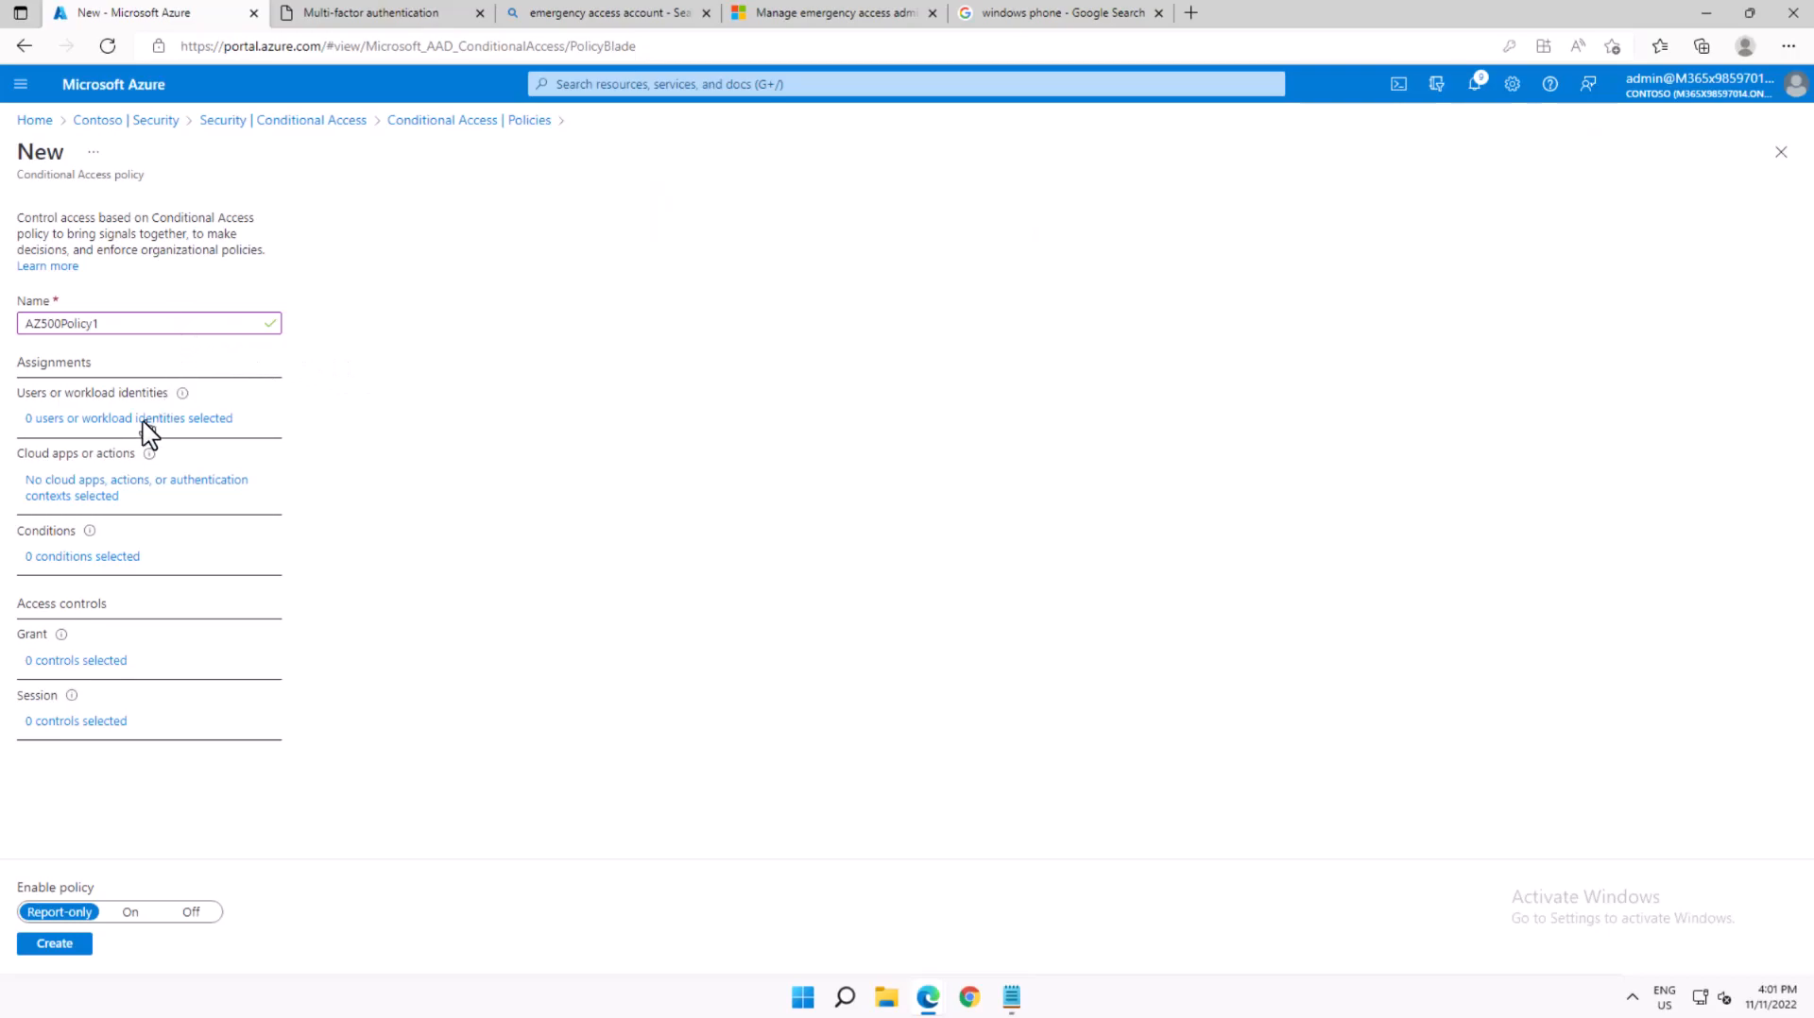
{"action": "left_click", "coordinate": [69, 423]}
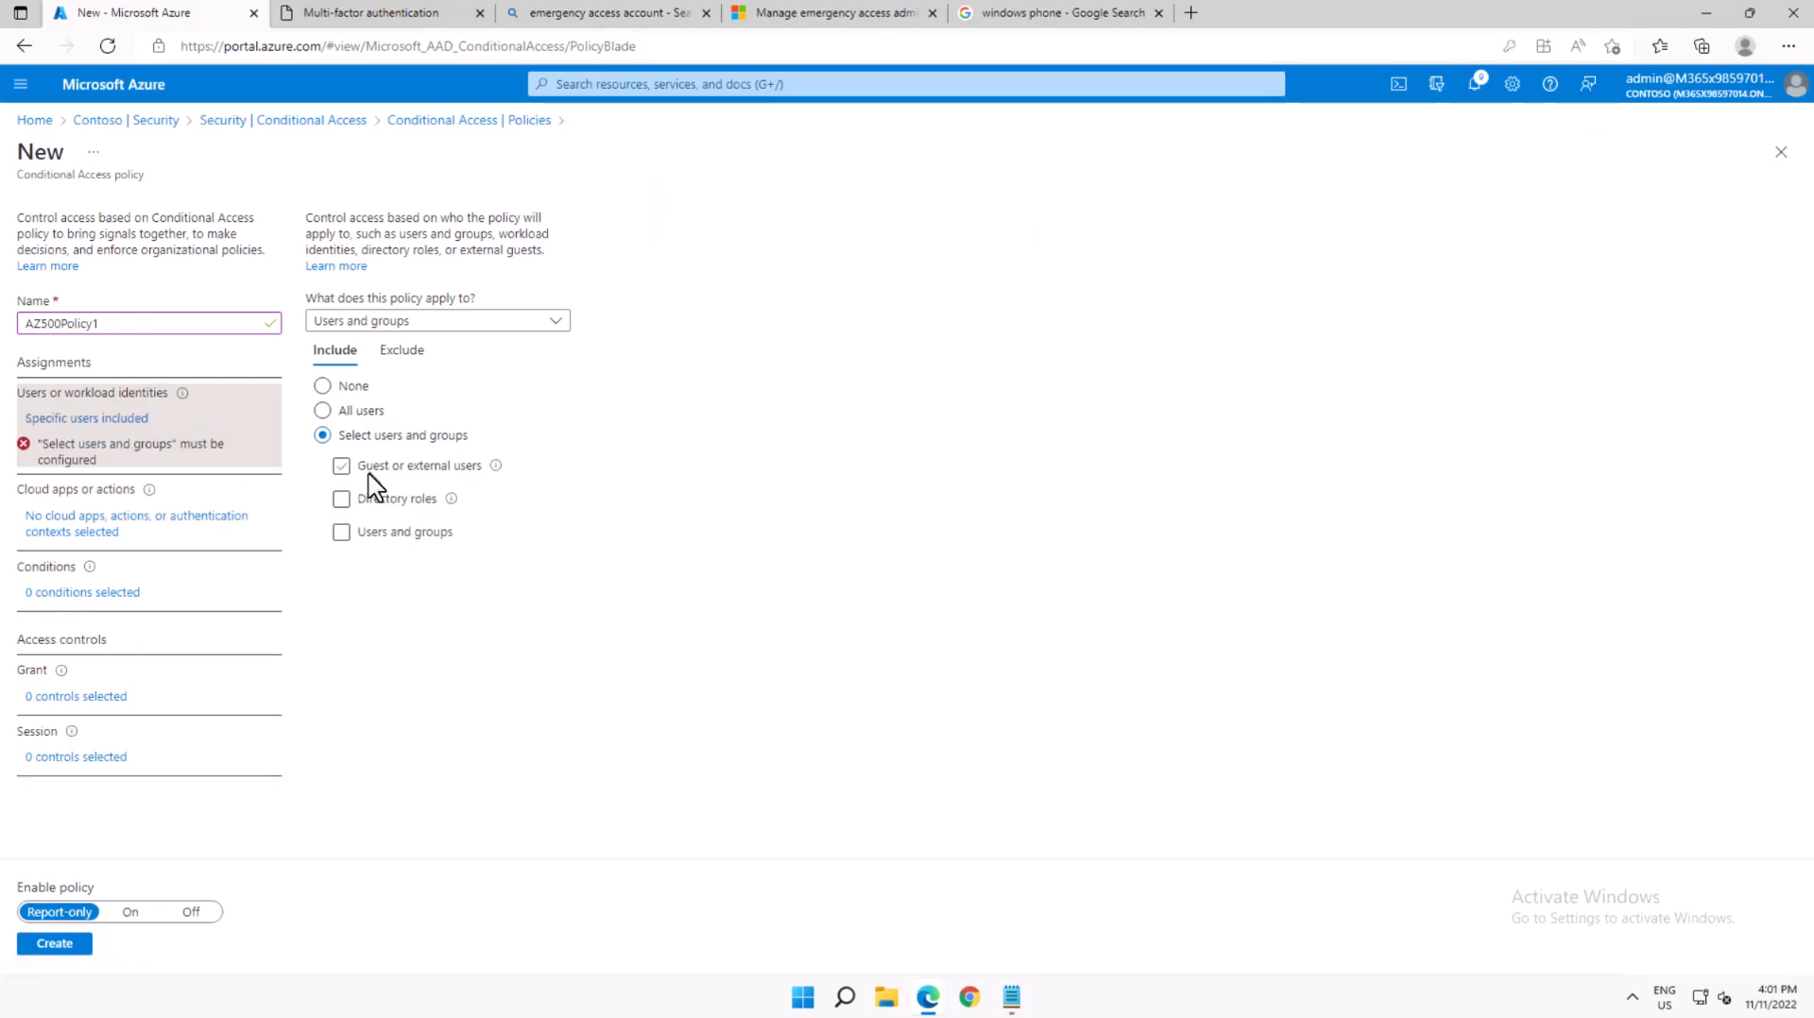
Step: Include only the user aaduser2 under the policy's Users and groups
{"action": "left_click", "coordinate": [371, 535]}
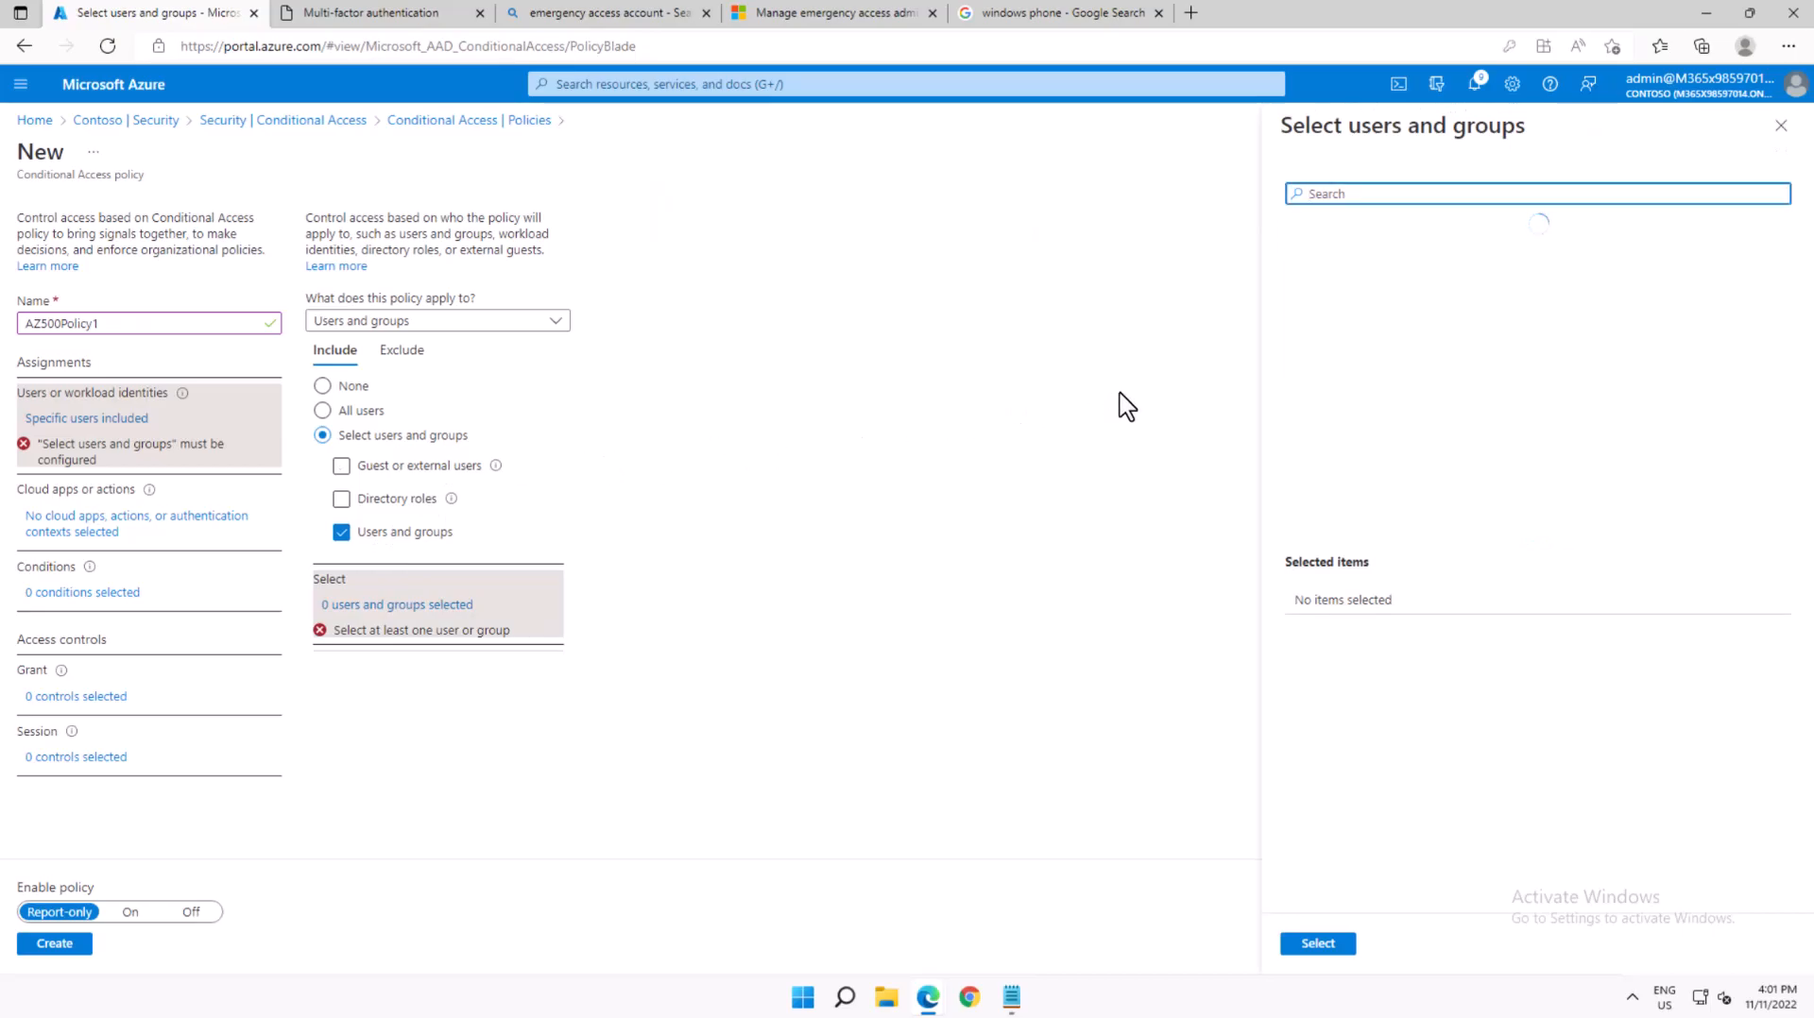
{"action": "left_click", "coordinate": [1404, 319]}
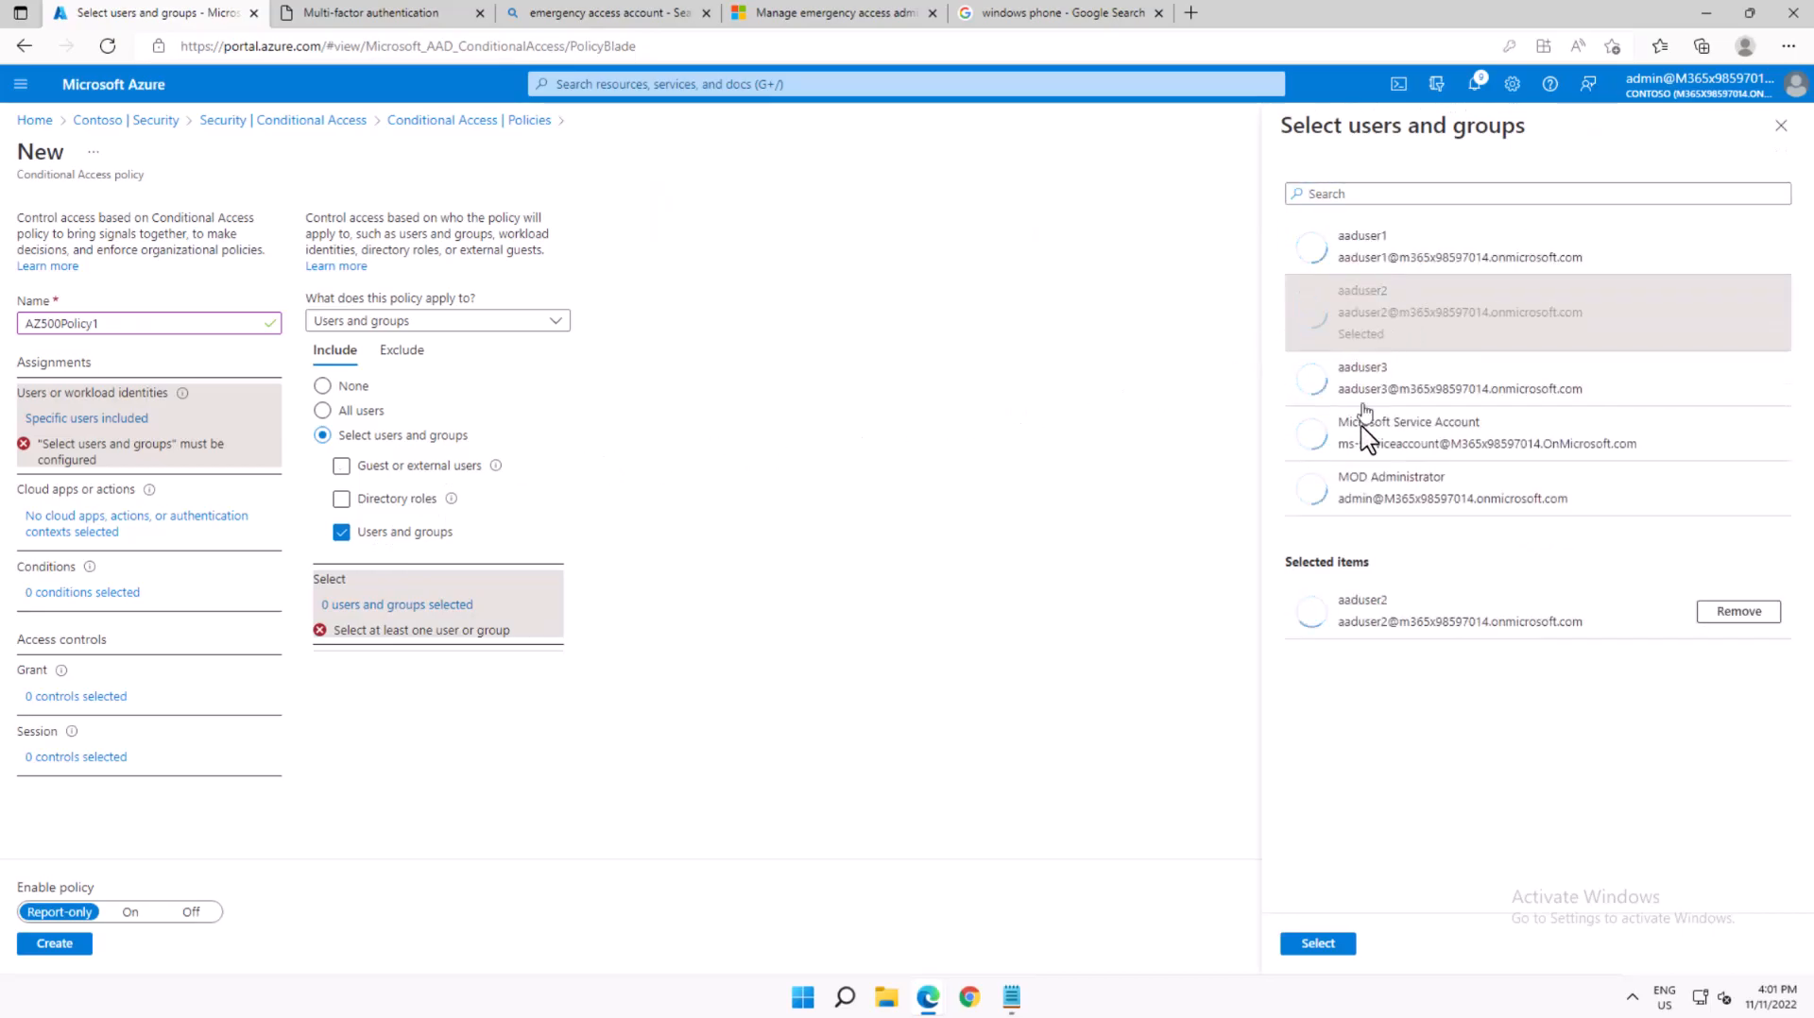
{"action": "left_click", "coordinate": [1318, 944]}
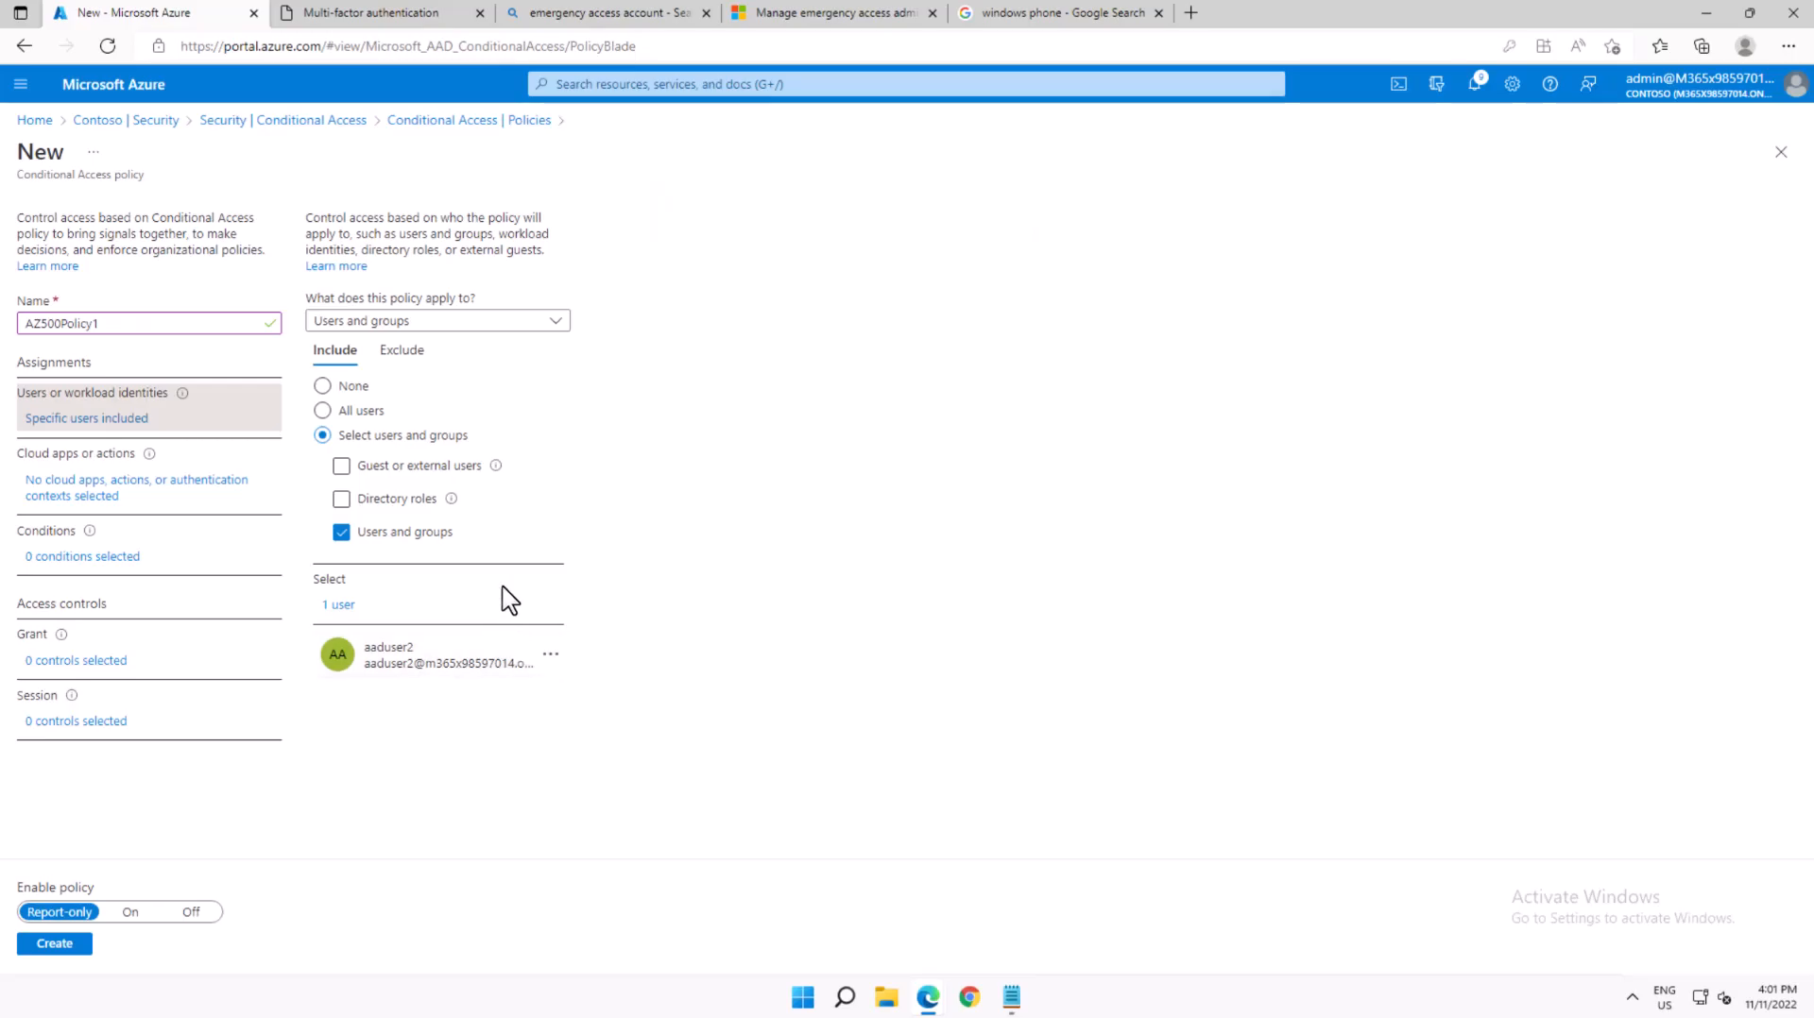
Step: Set Cloud apps to Select apps and bring up the list of apps to choose from
{"action": "left_click", "coordinate": [172, 487]}
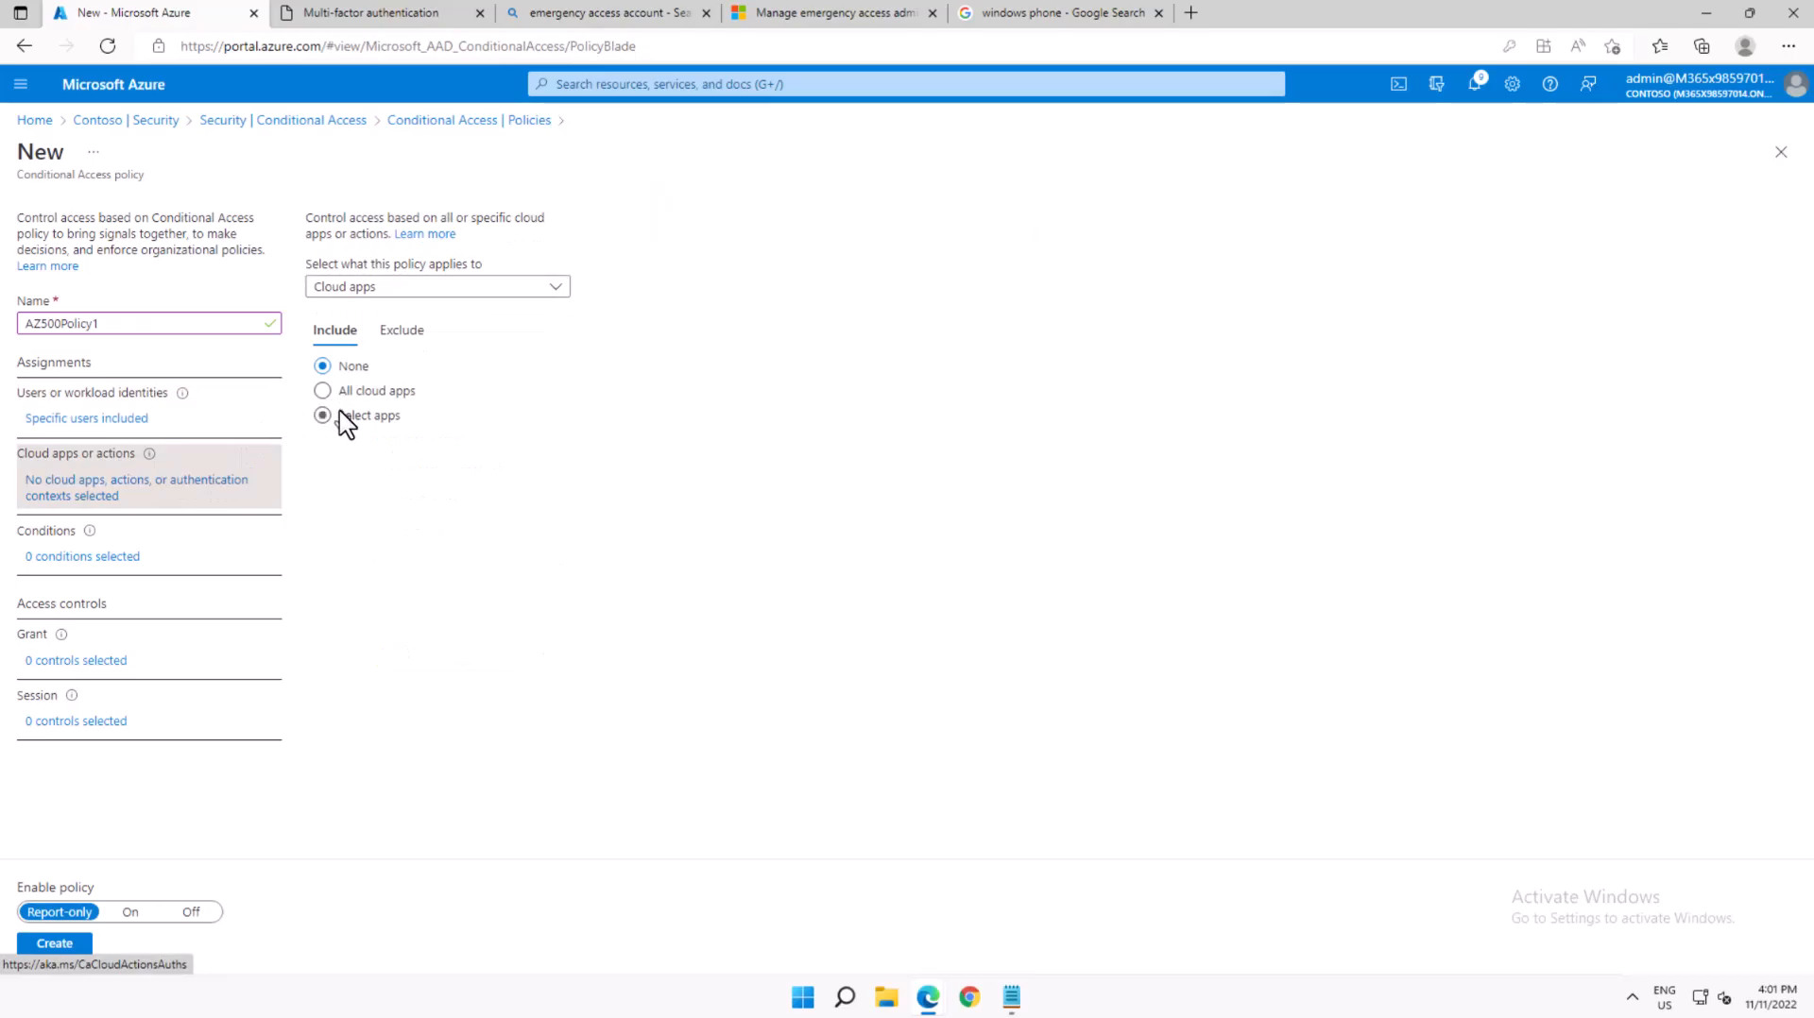
{"action": "left_click", "coordinate": [340, 416]}
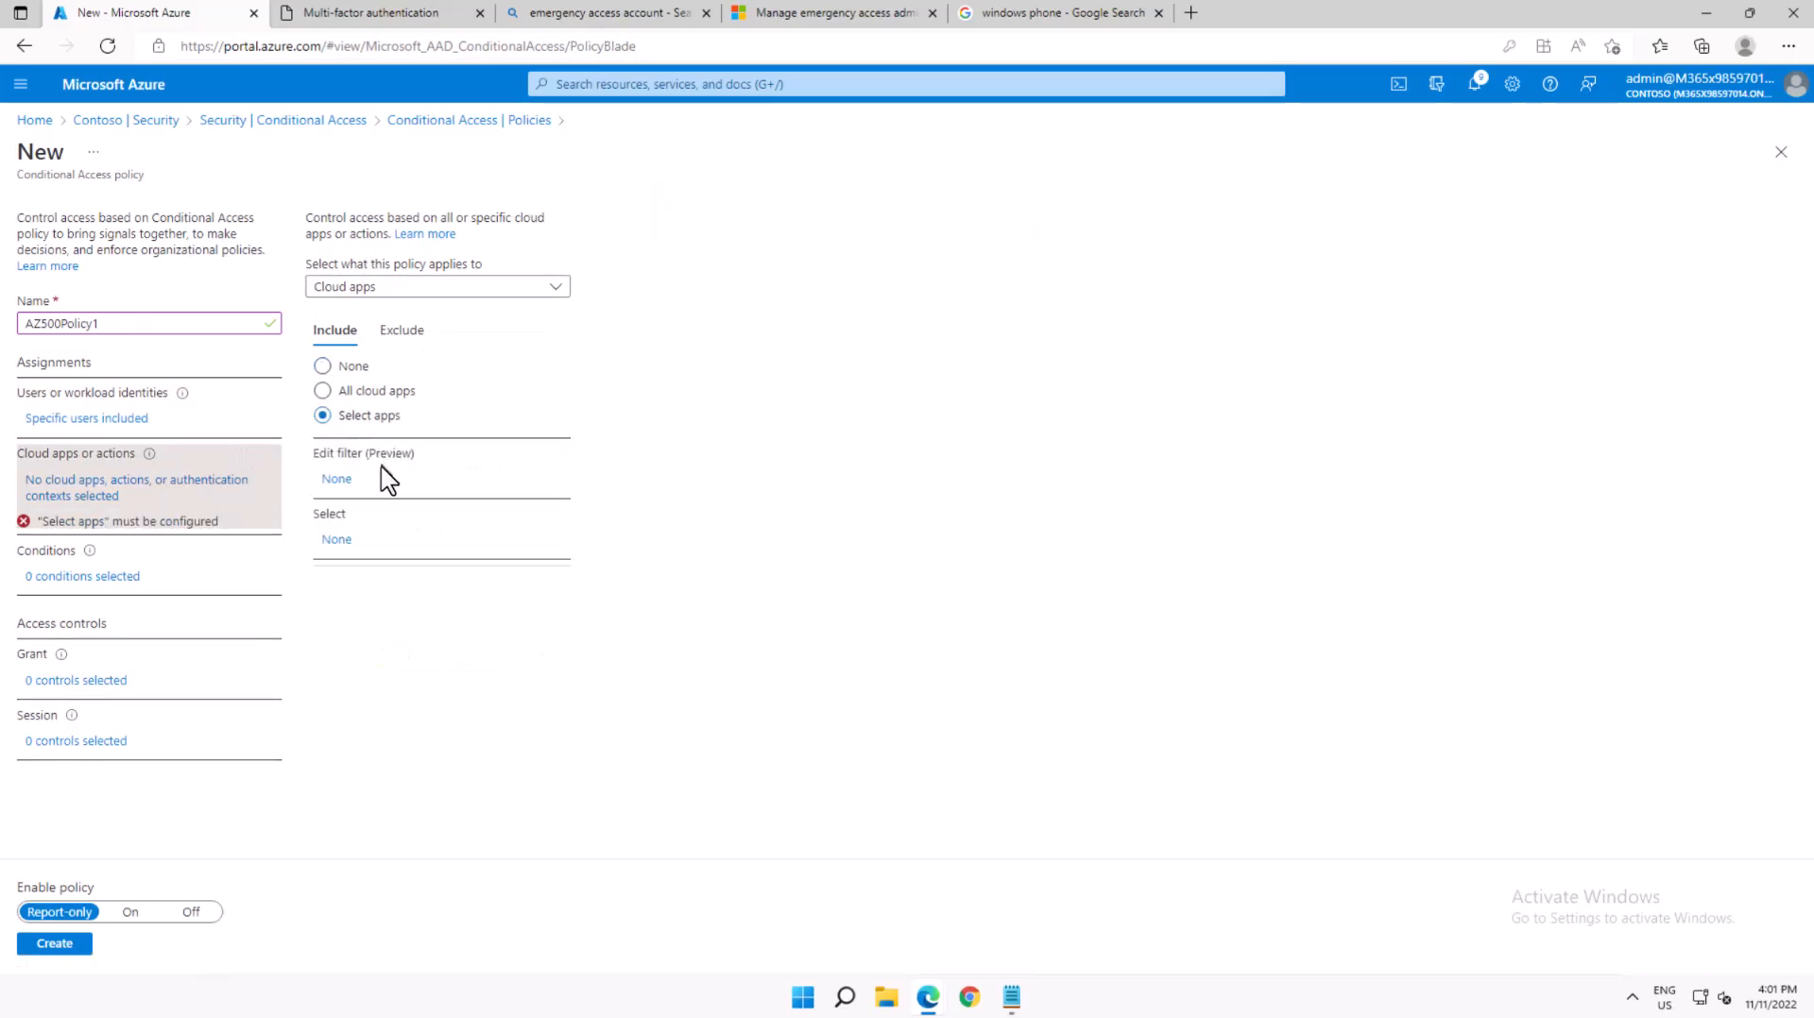
{"action": "left_click", "coordinate": [341, 544]}
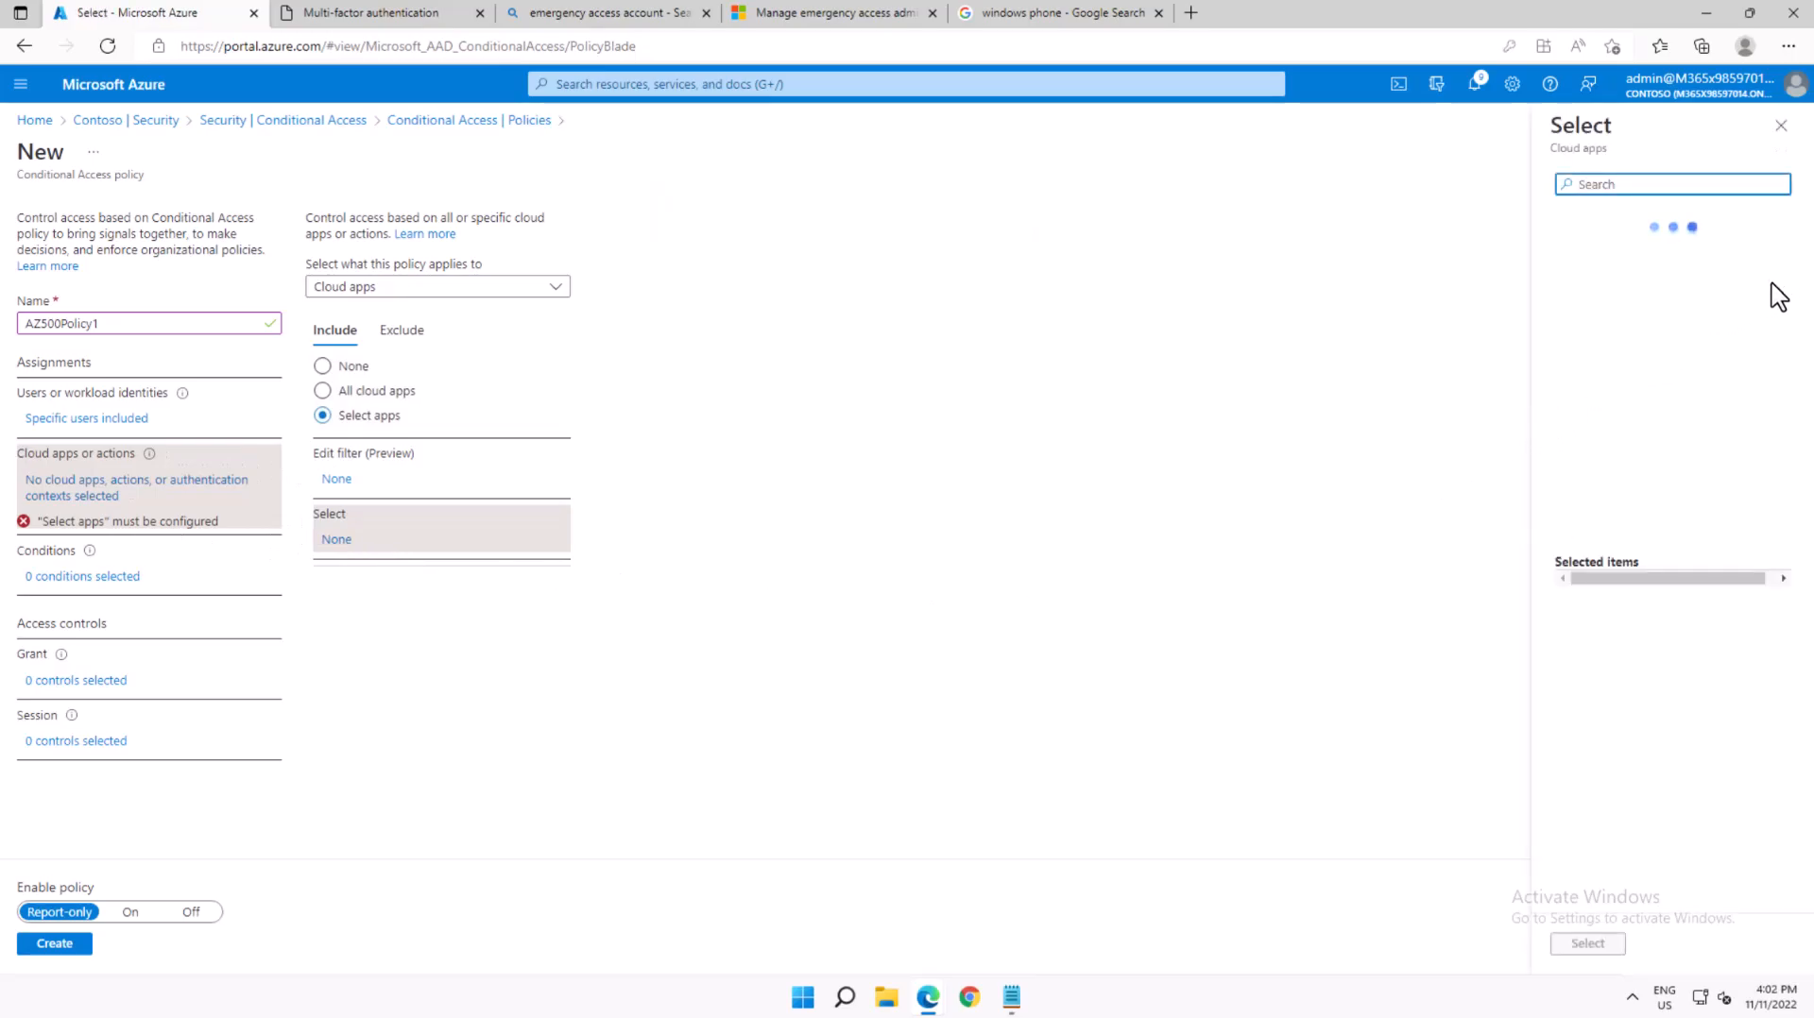
{"action": "left_click_drag", "start_coordinate": [1783, 229], "coordinate": [1781, 325]}
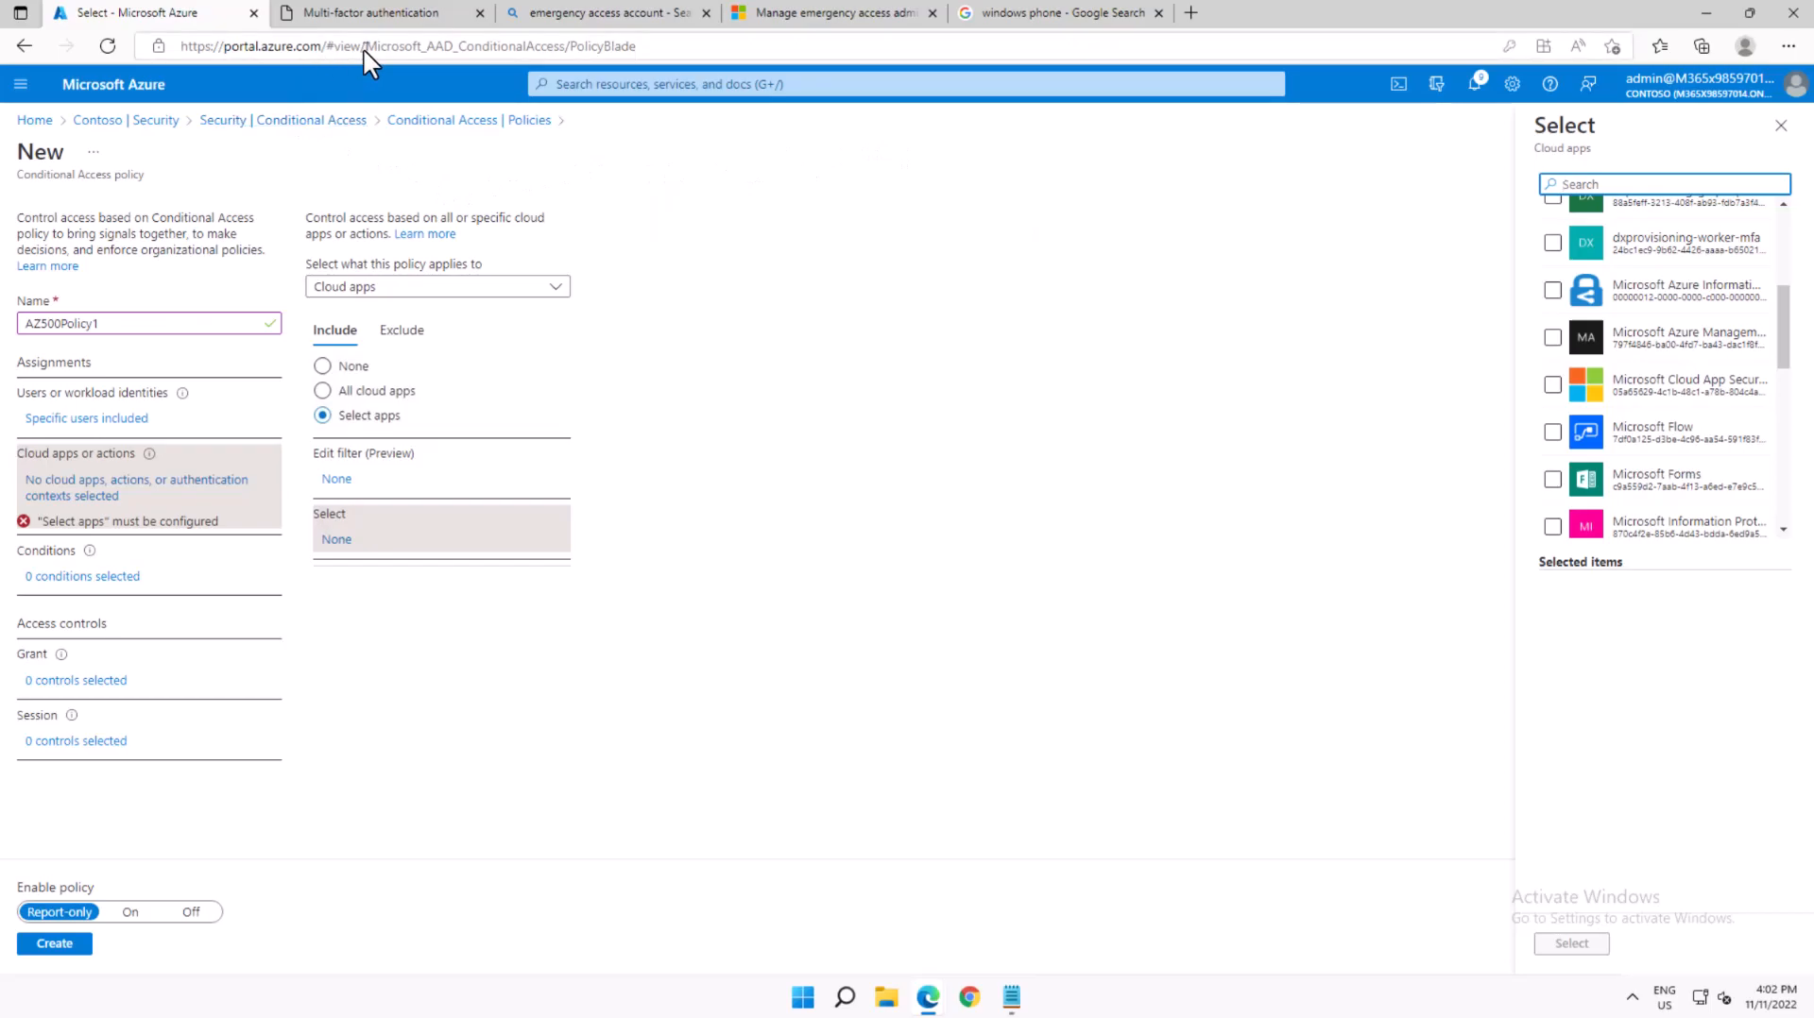
{"action": "left_click", "coordinate": [34, 121], "text": "ctrl"}
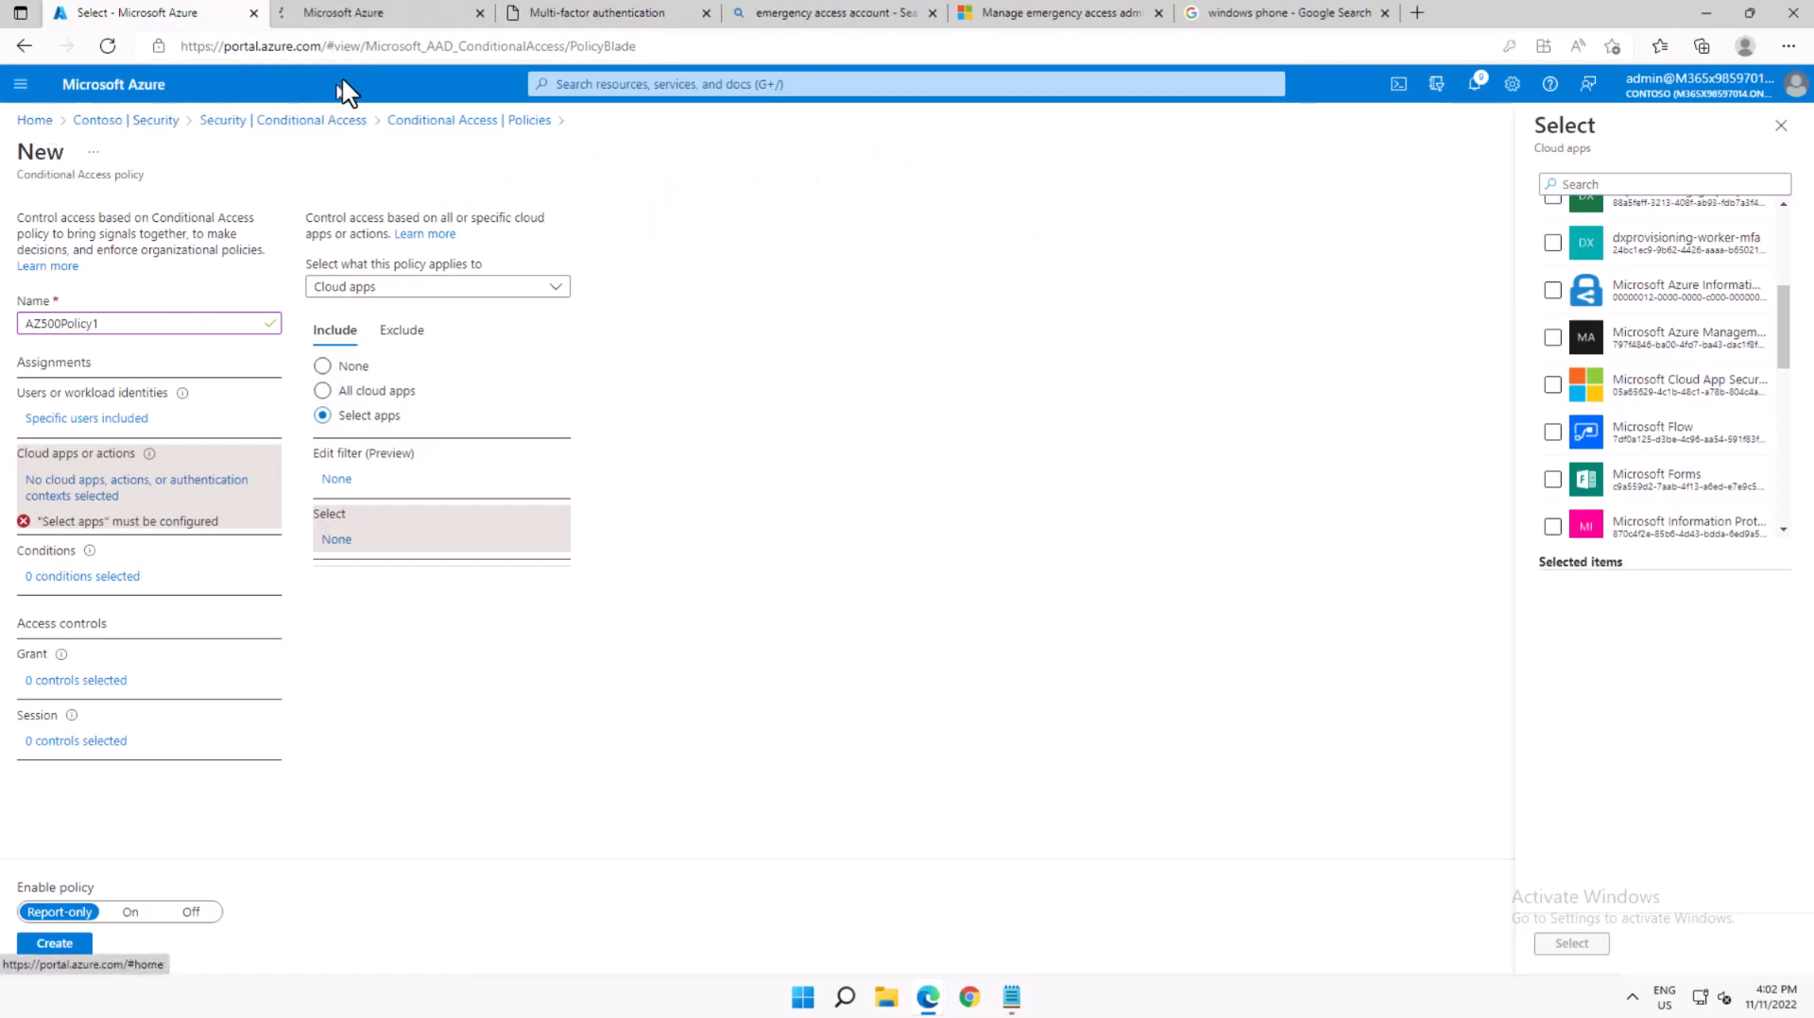
Step: In the second tab, go to Azure Active Directory Enterprise applications and start a new gallery application
{"action": "left_click", "coordinate": [408, 12]}
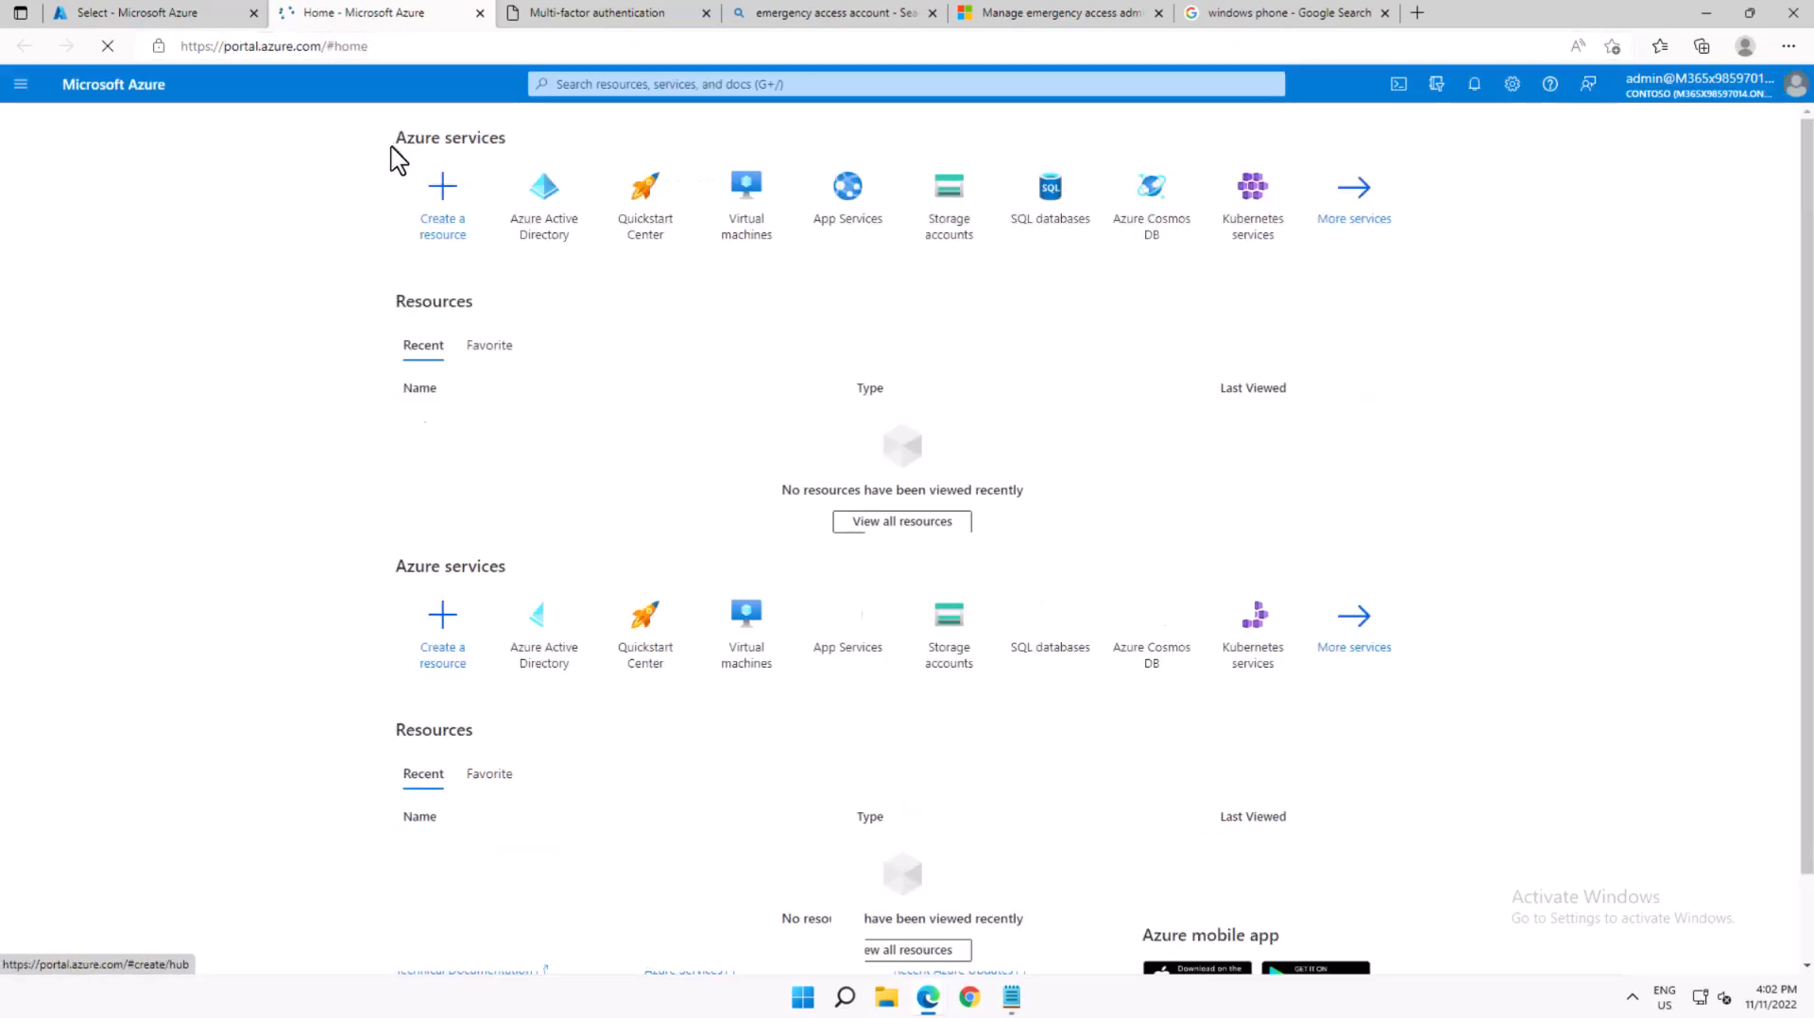
{"action": "left_click", "coordinate": [546, 635]}
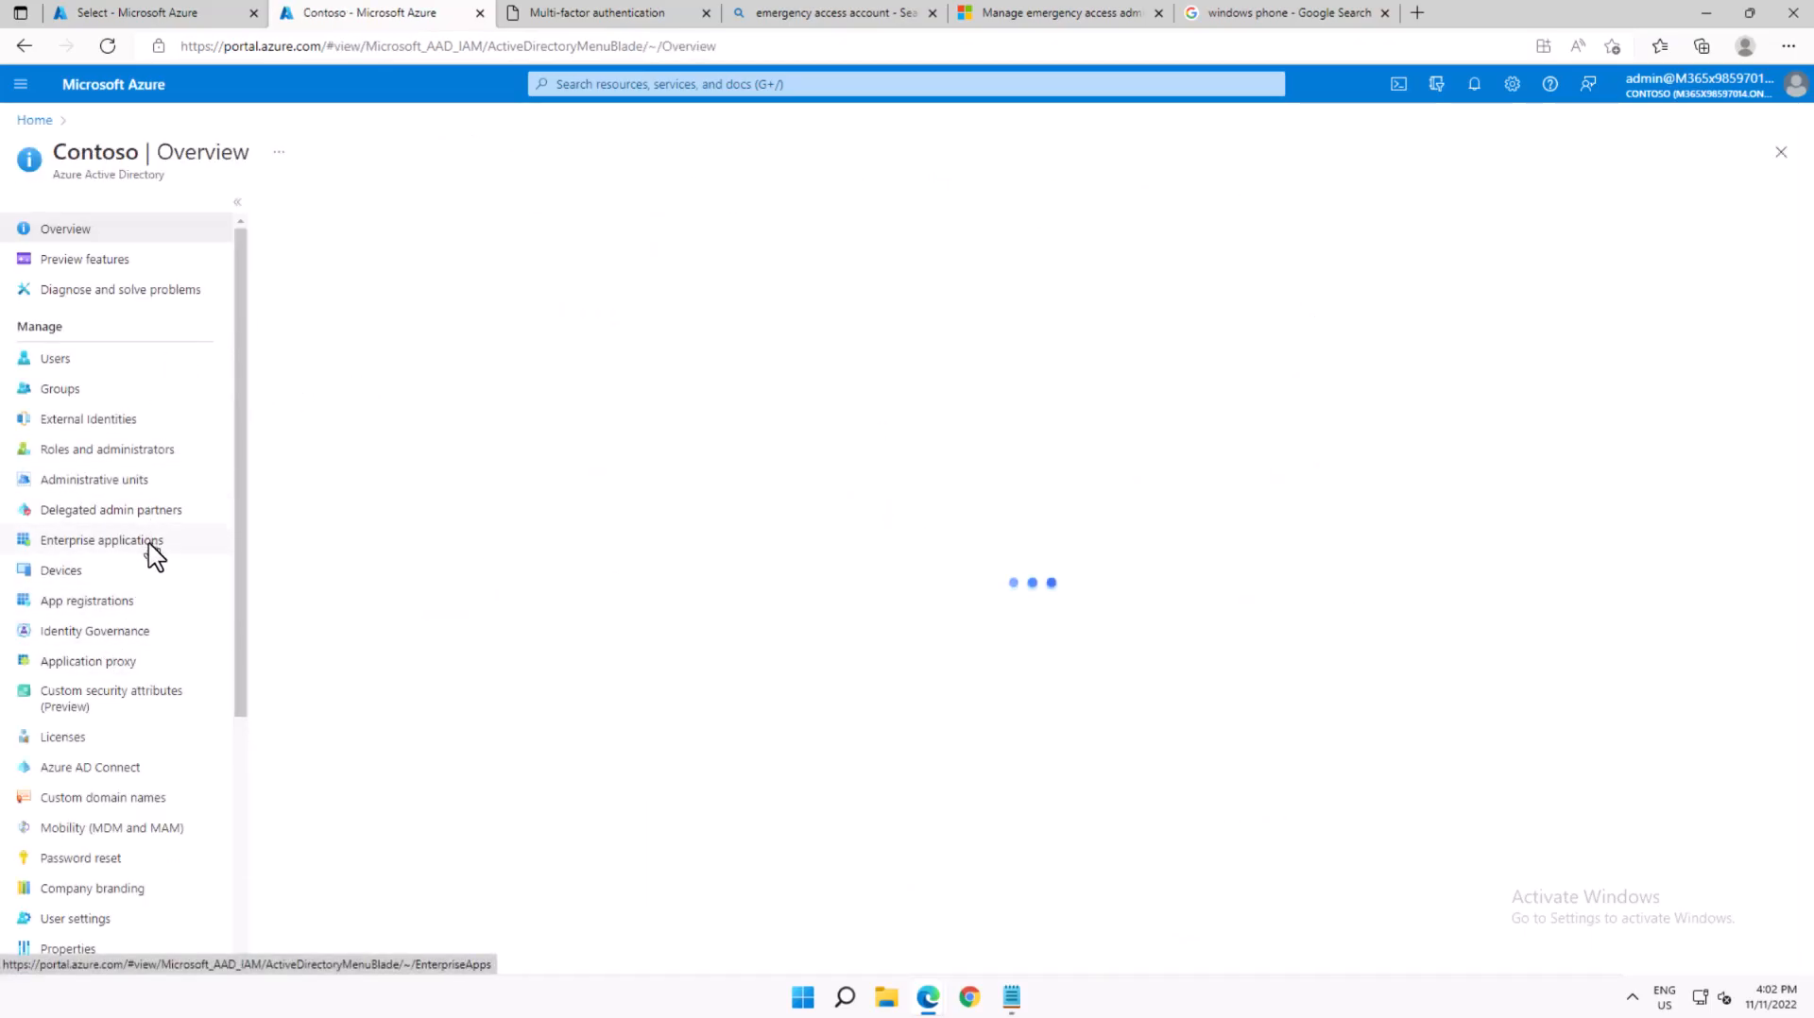
{"action": "left_click", "coordinate": [154, 557]}
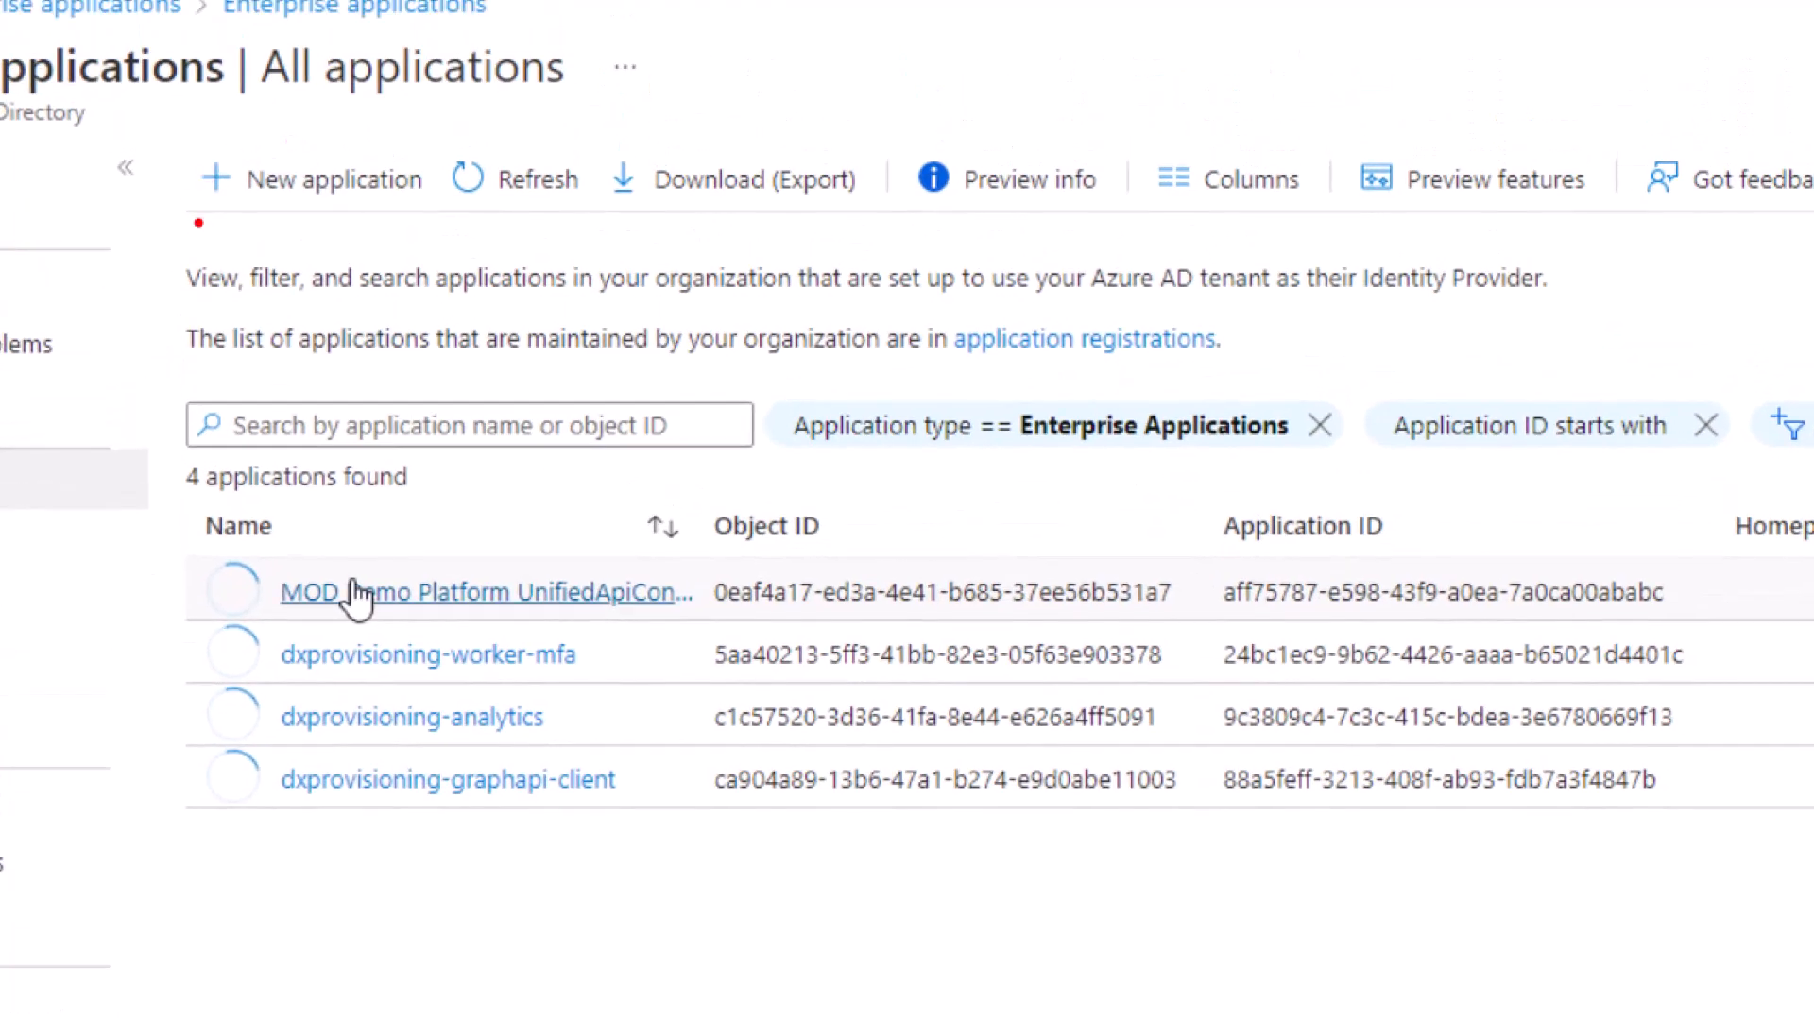
{"action": "left_click_drag", "start_coordinate": [198, 224], "coordinate": [444, 227]}
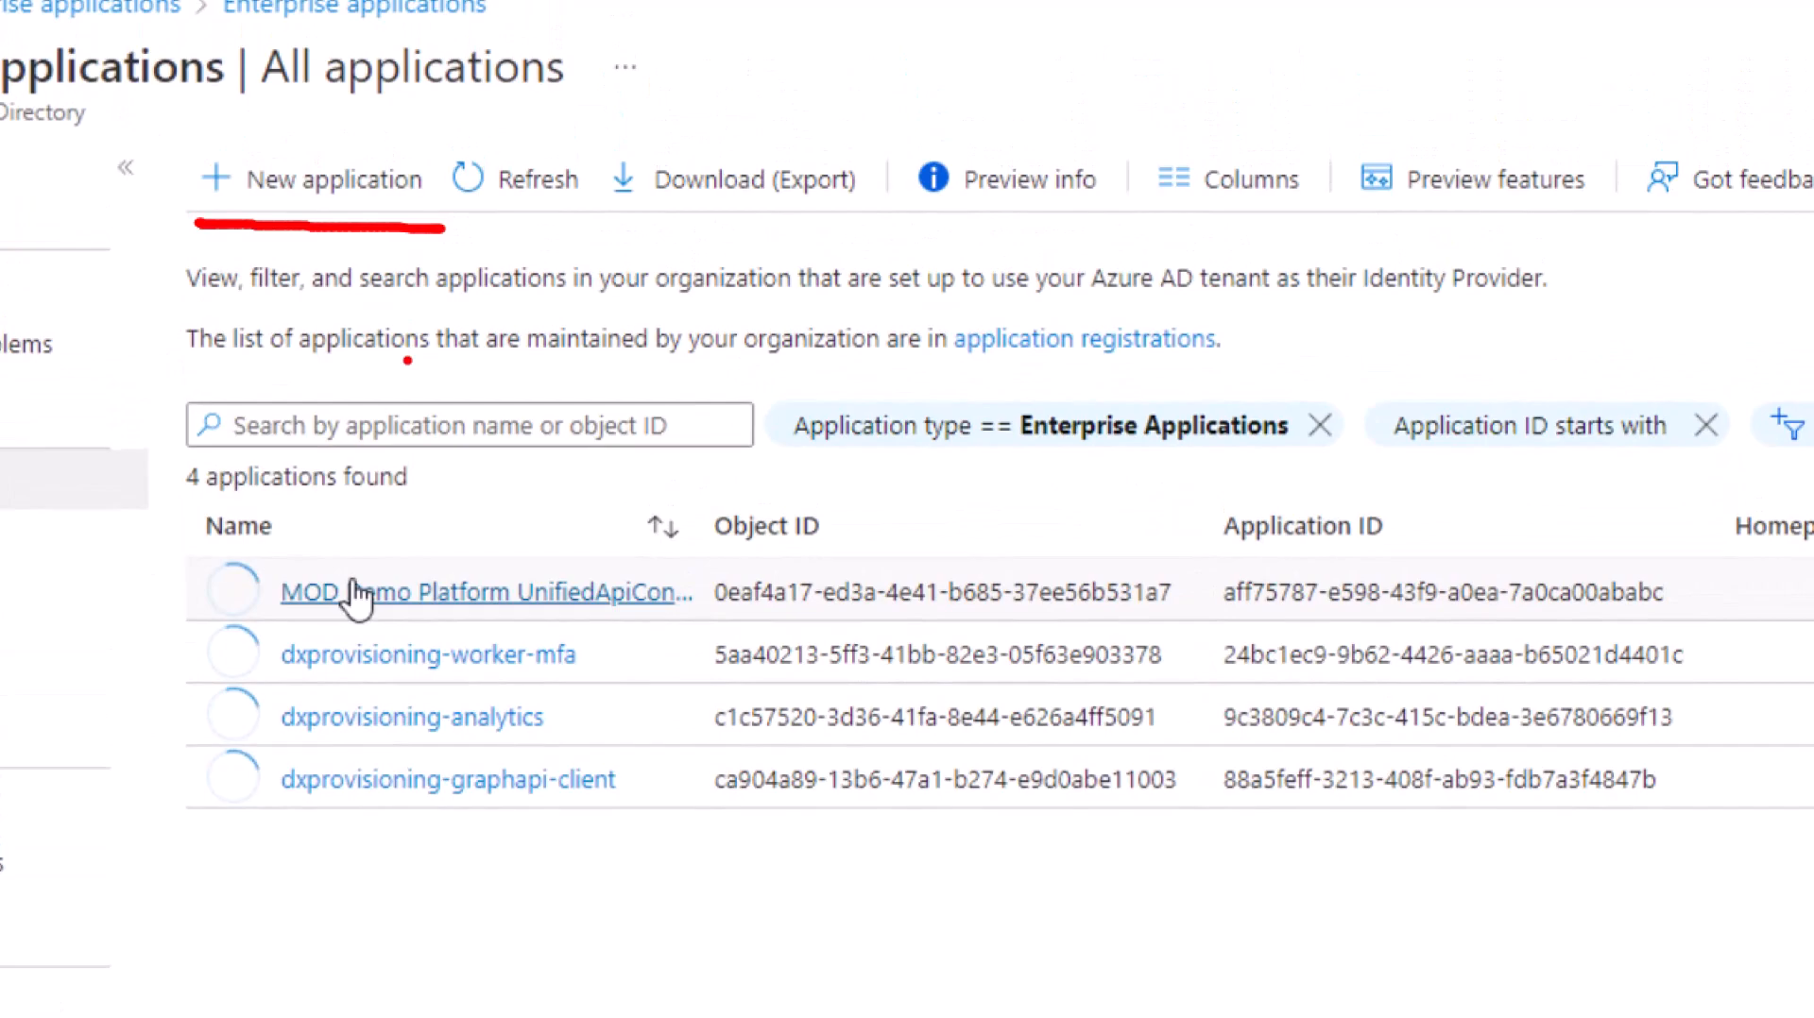
{"action": "left_click", "coordinate": [321, 180]}
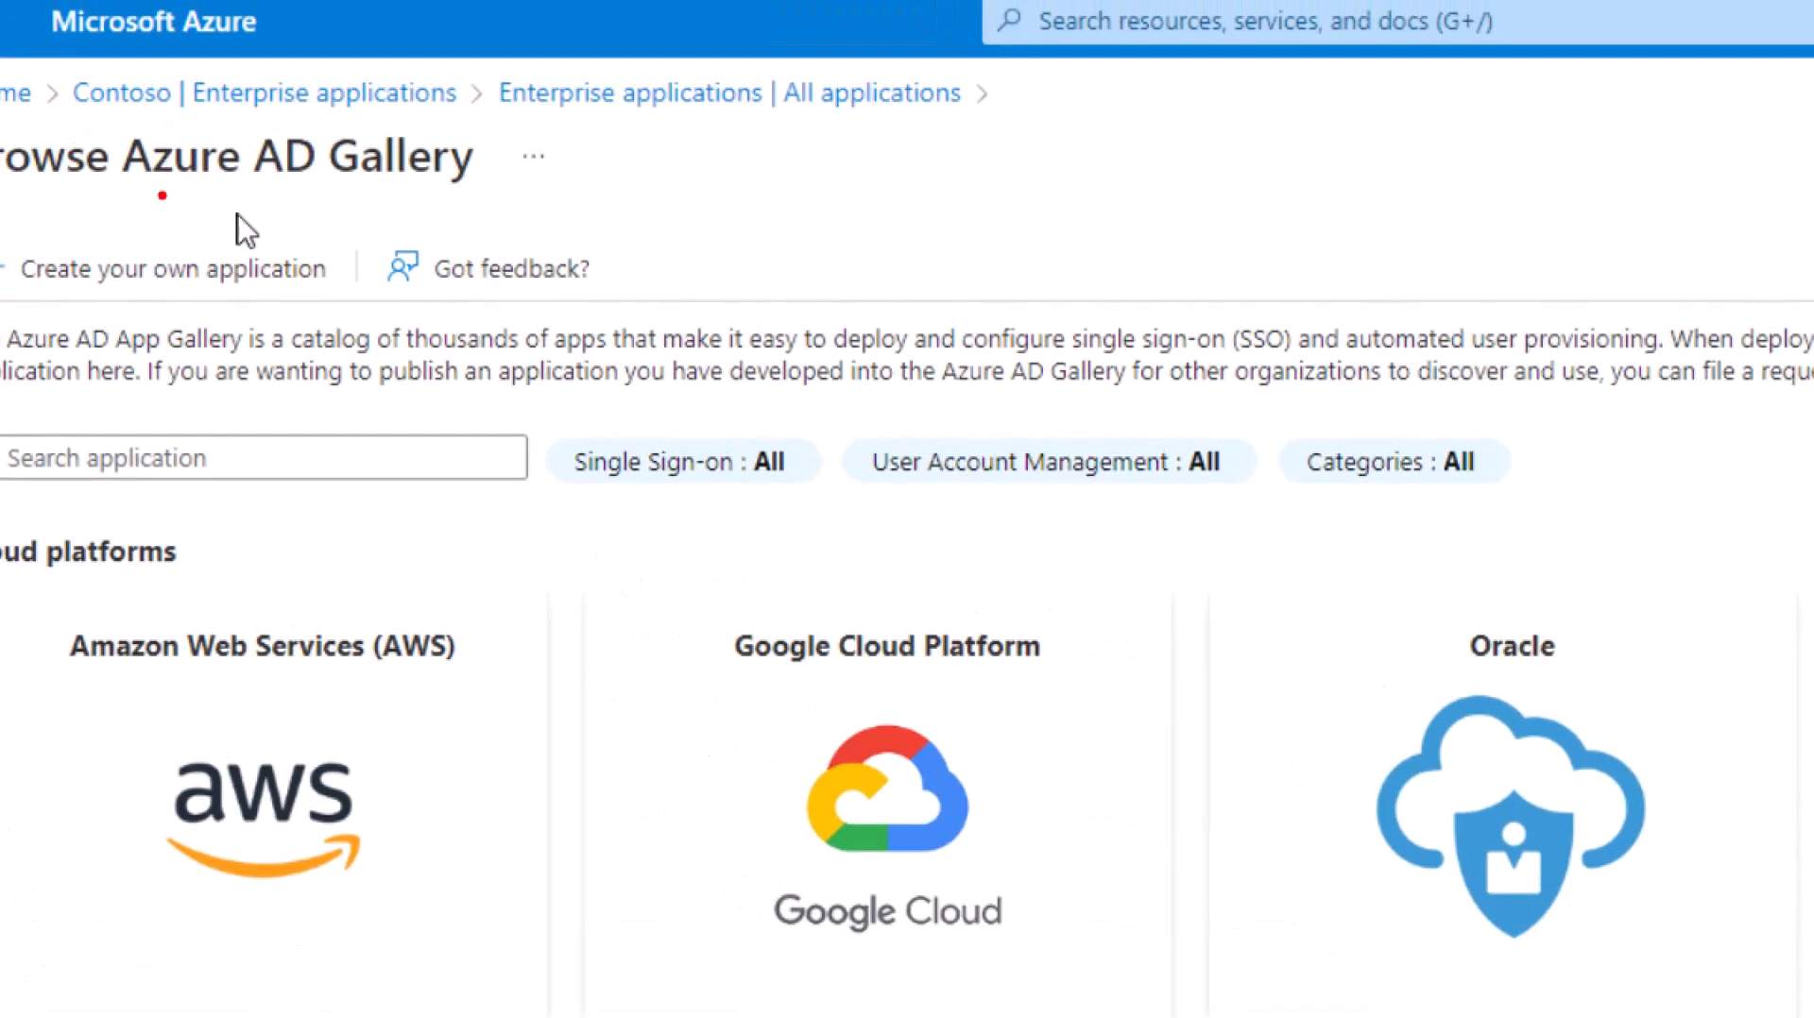
Step: Preview the Slack, Salesforce and Workplace from Facebook gallery apps, then return to Enterprise applications
{"action": "mouse_move", "coordinate": [125, 198]}
{"action": "left_mouse_down"}
{"action": "mouse_move", "coordinate": [553, 198]}
{"action": "mouse_move", "coordinate": [477, 90]}
{"action": "mouse_move", "coordinate": [80, 94]}
{"action": "mouse_move", "coordinate": [181, 219]}
{"action": "left_mouse_up"}
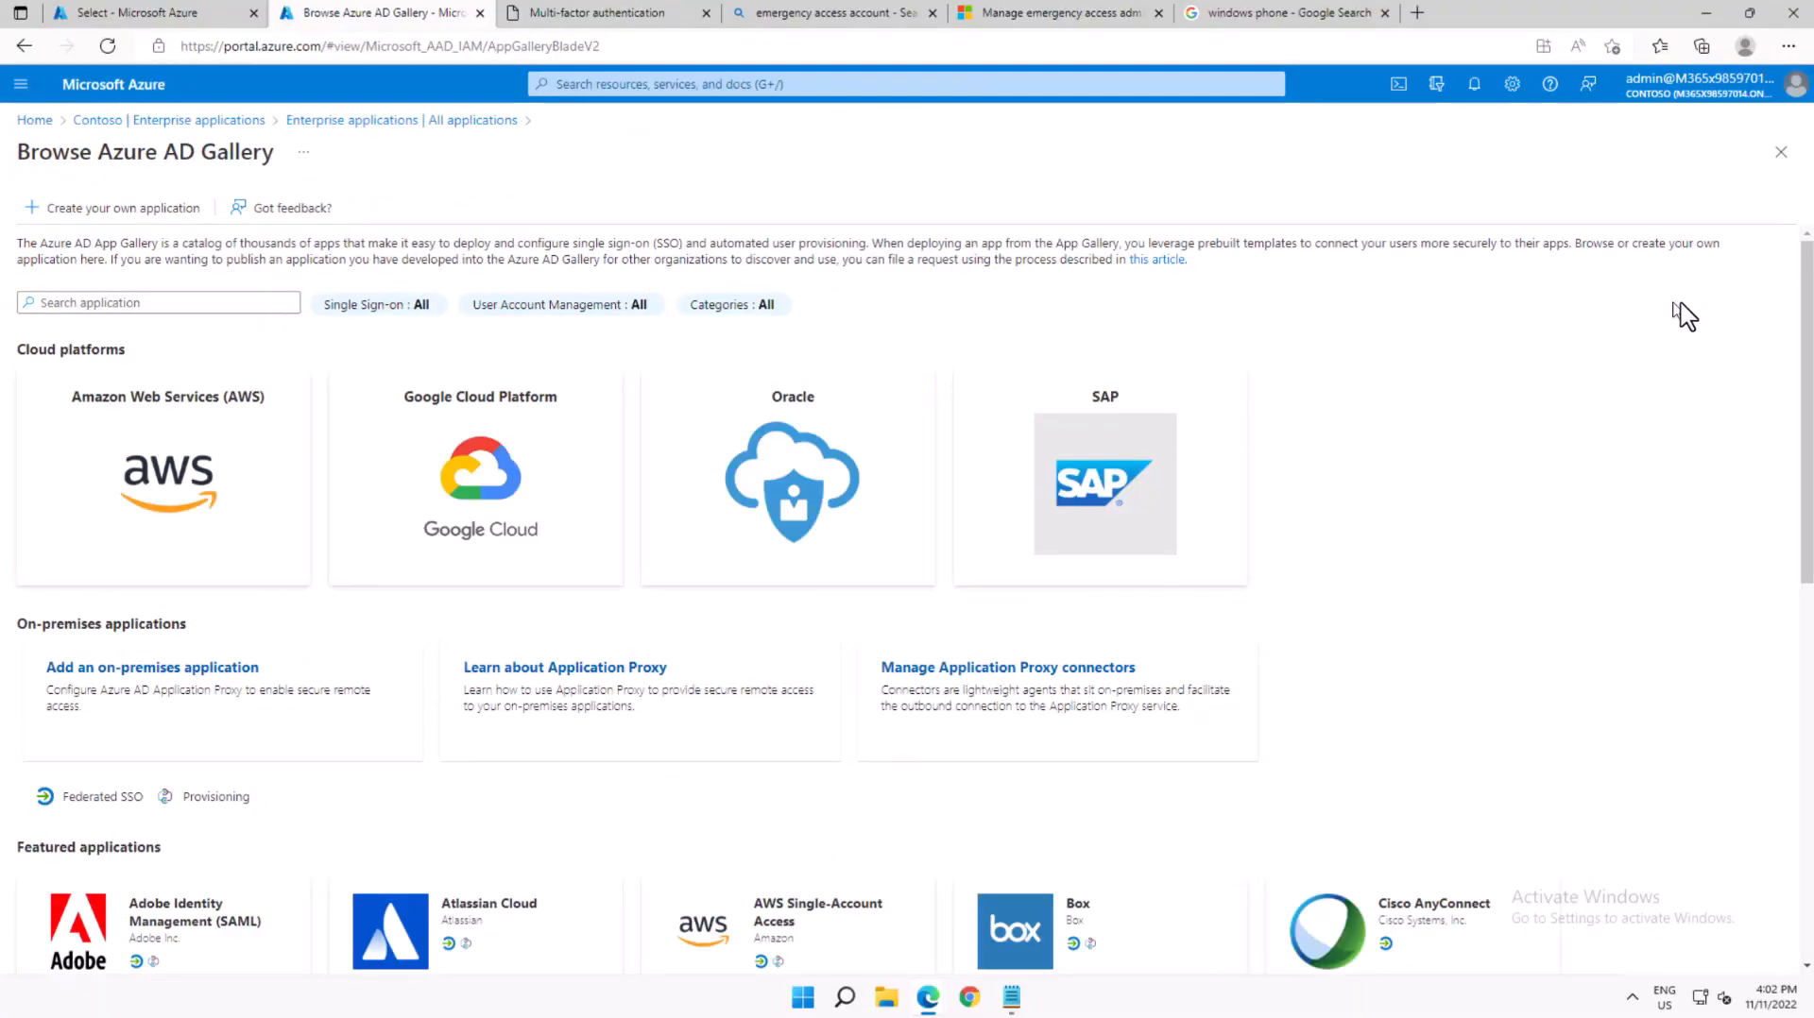
{"action": "left_click_drag", "start_coordinate": [1796, 326], "coordinate": [1781, 659]}
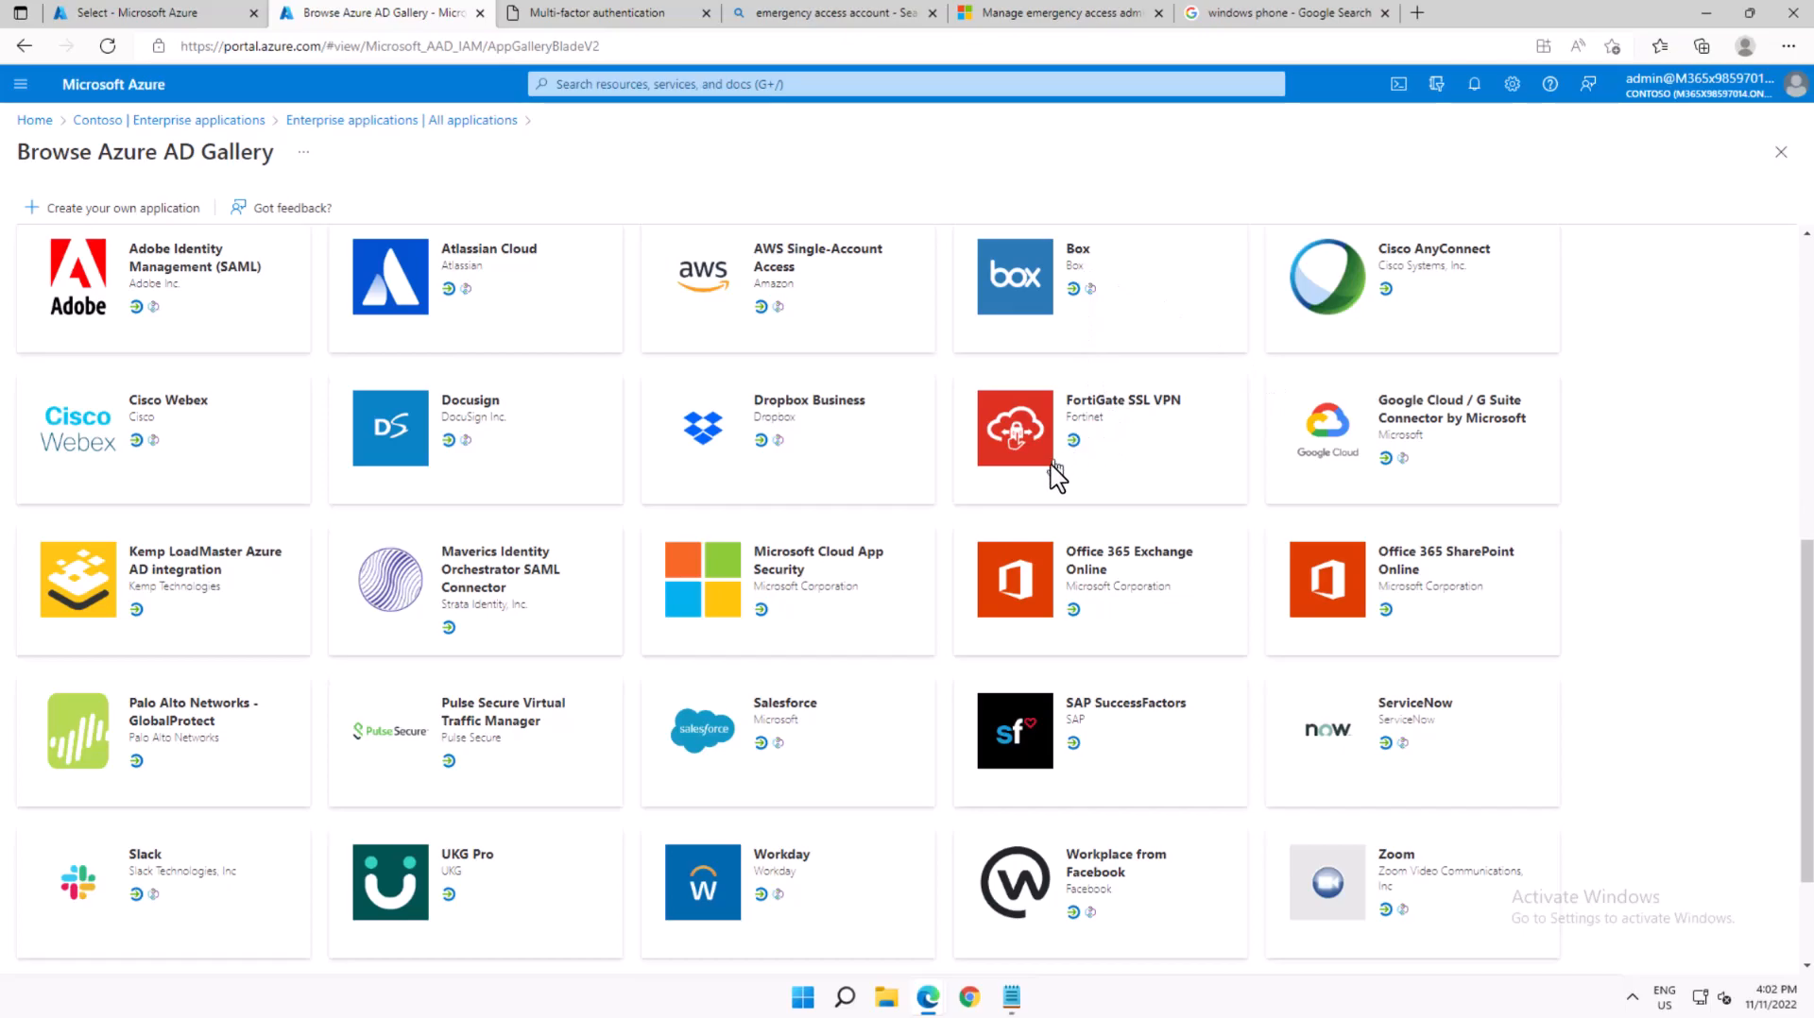
{"action": "scroll", "coordinate": [1039, 473], "scroll_direction": "down", "scroll_amount": 2}
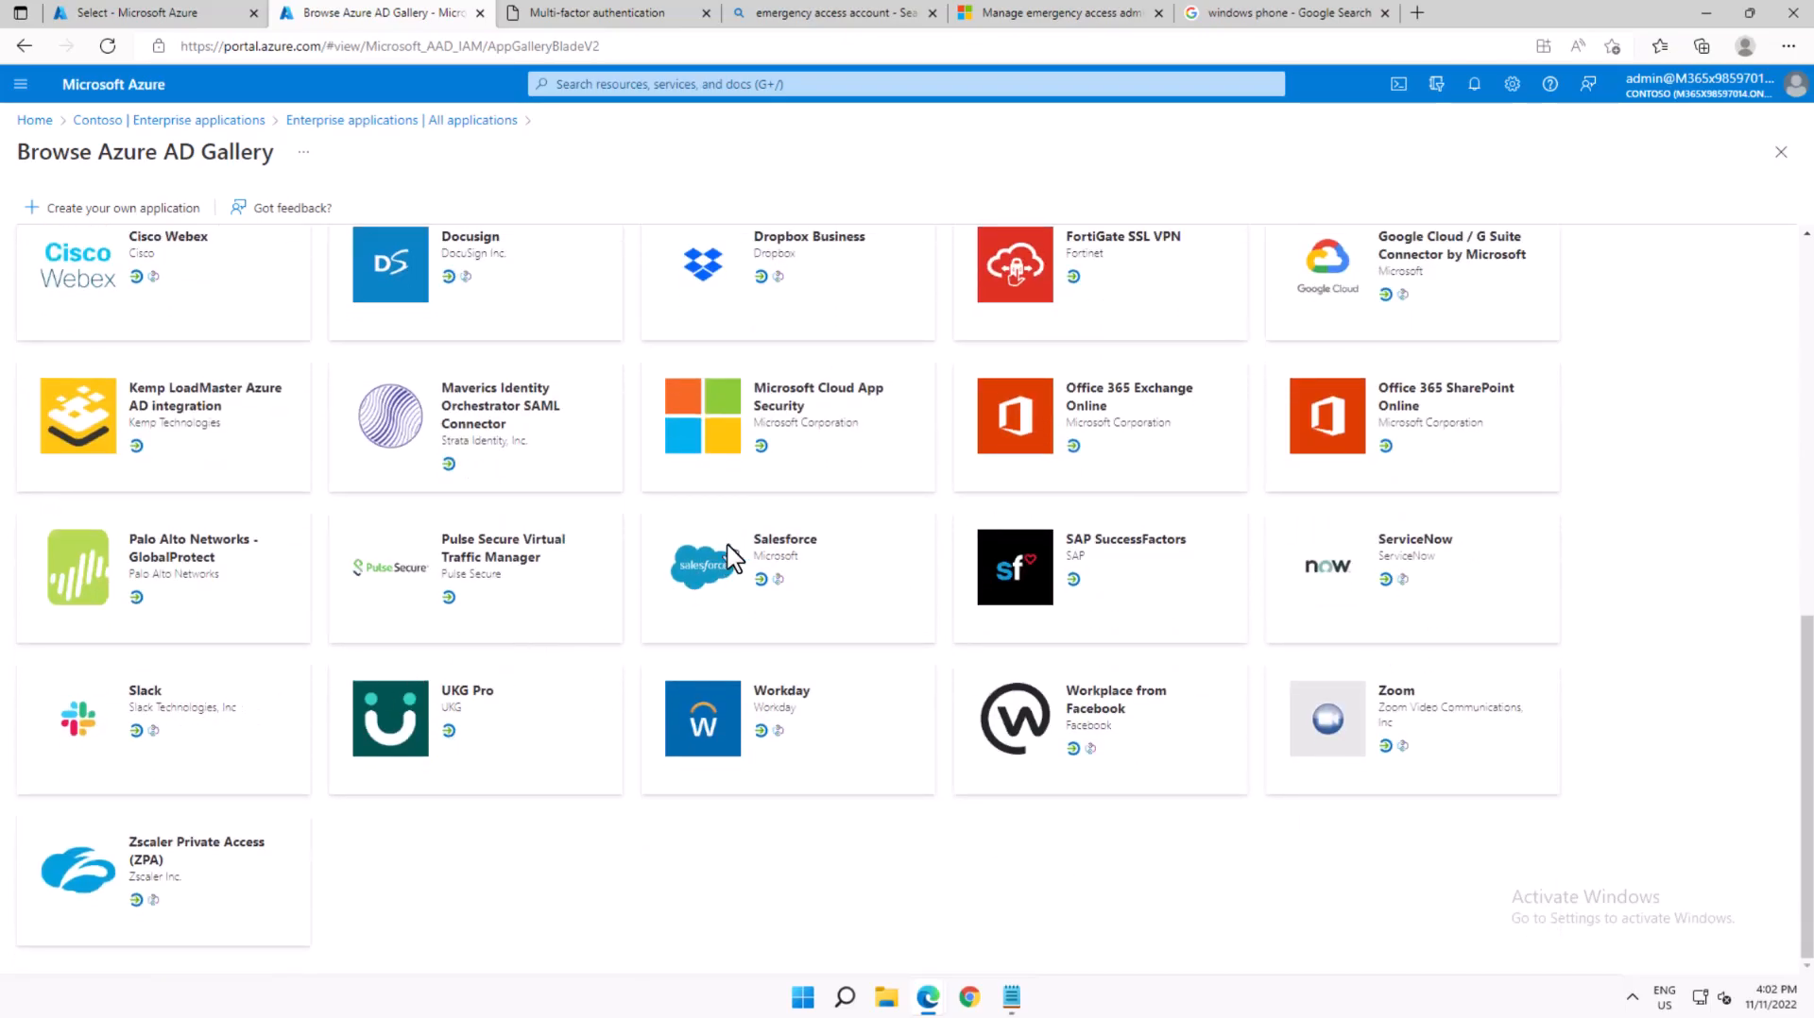
{"action": "left_click", "coordinate": [179, 710]}
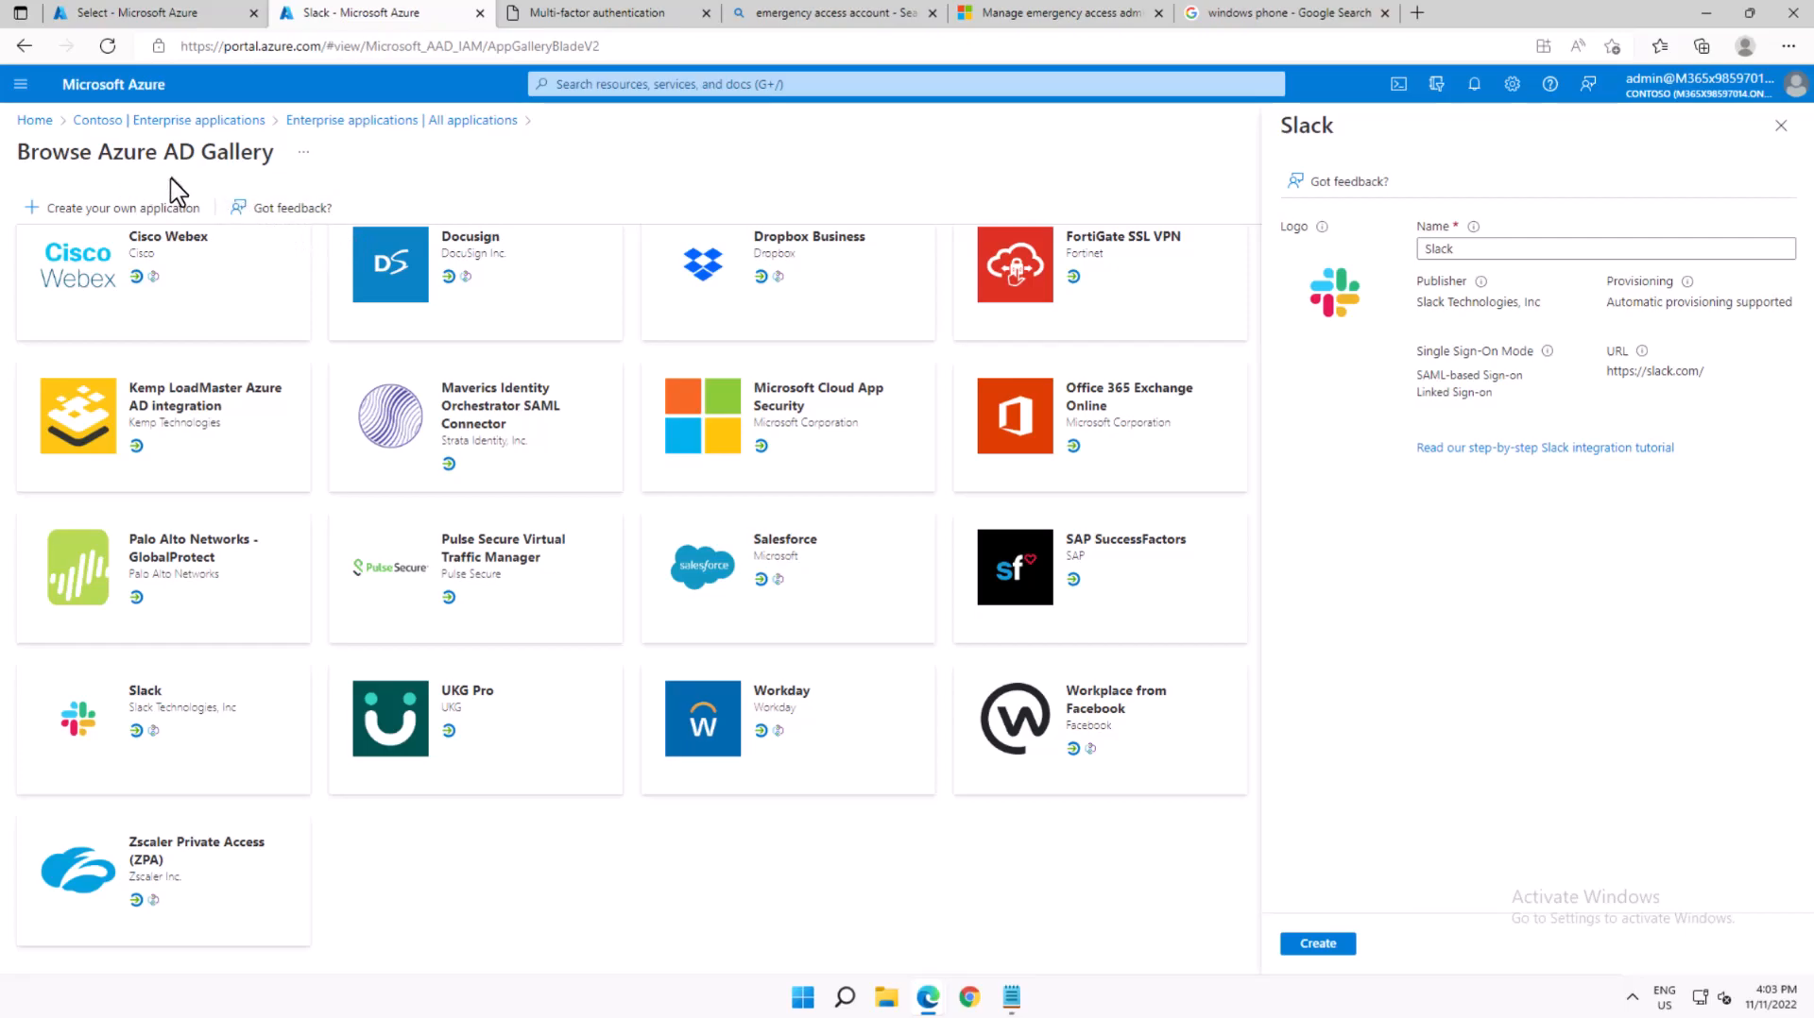
{"action": "left_click", "coordinate": [1781, 125]}
{"action": "left_click", "coordinate": [777, 557]}
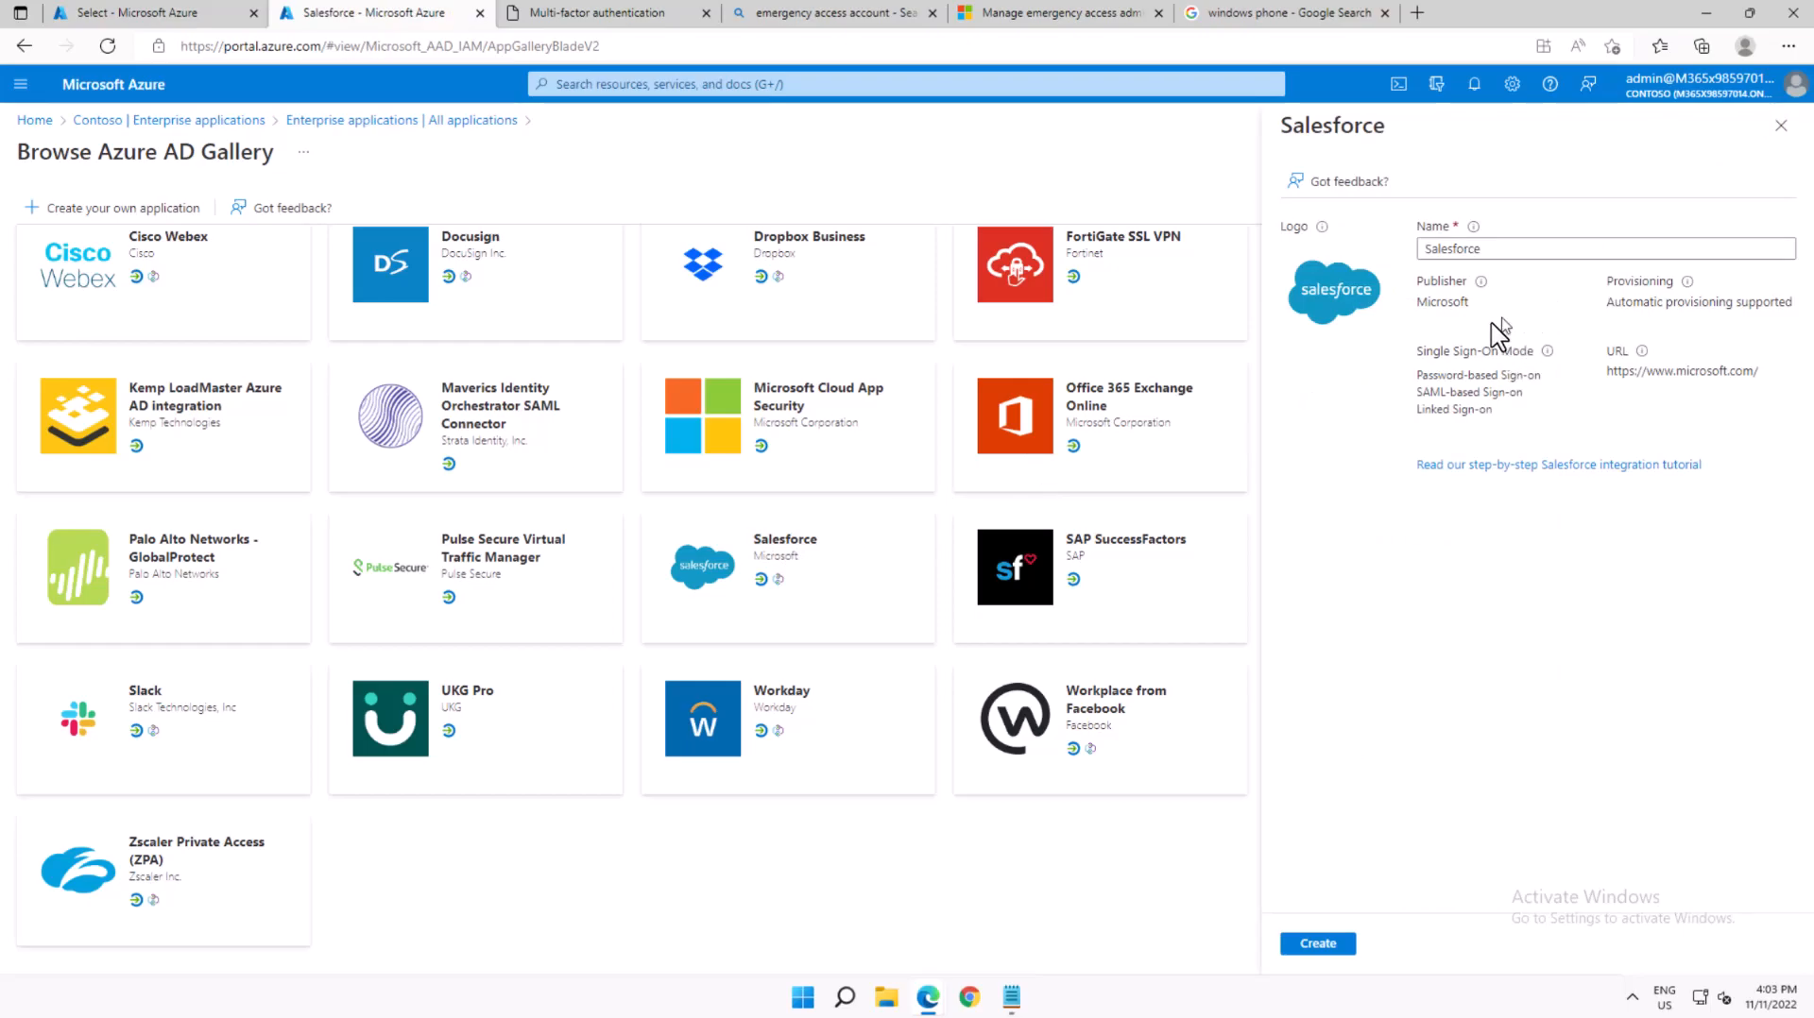
{"action": "left_click", "coordinate": [1778, 128]}
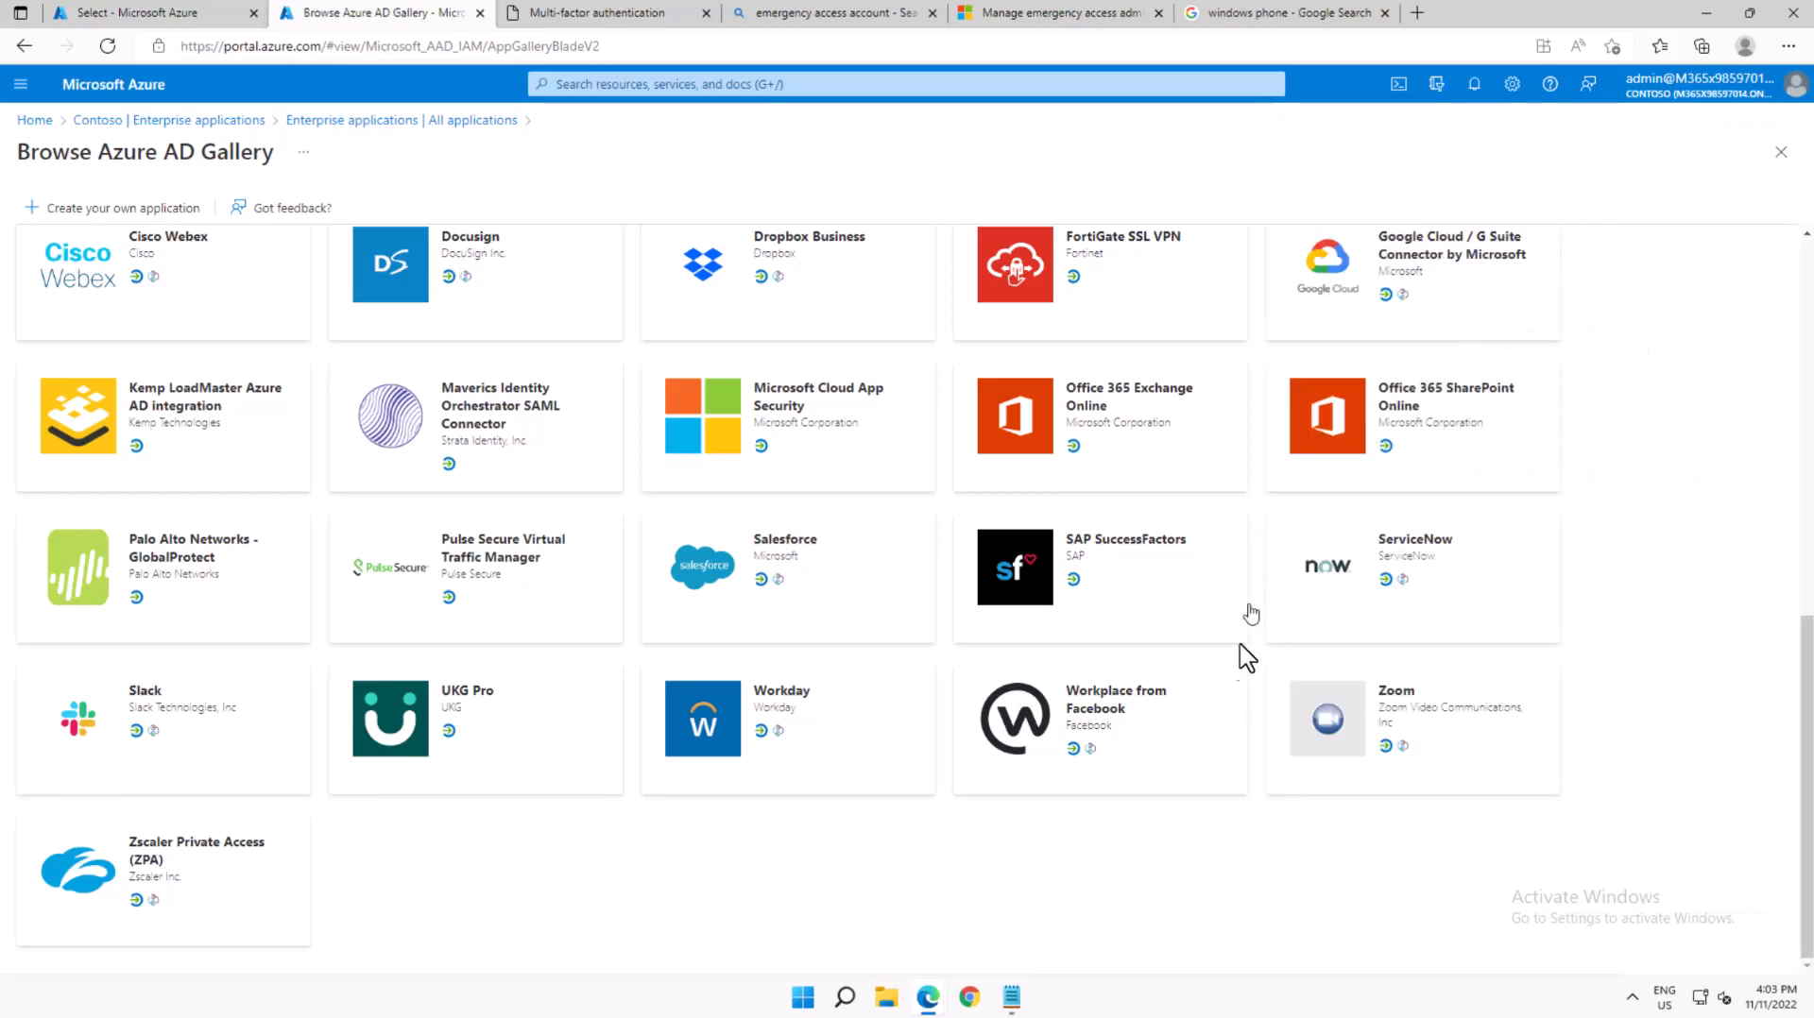
{"action": "left_click", "coordinate": [1208, 742]}
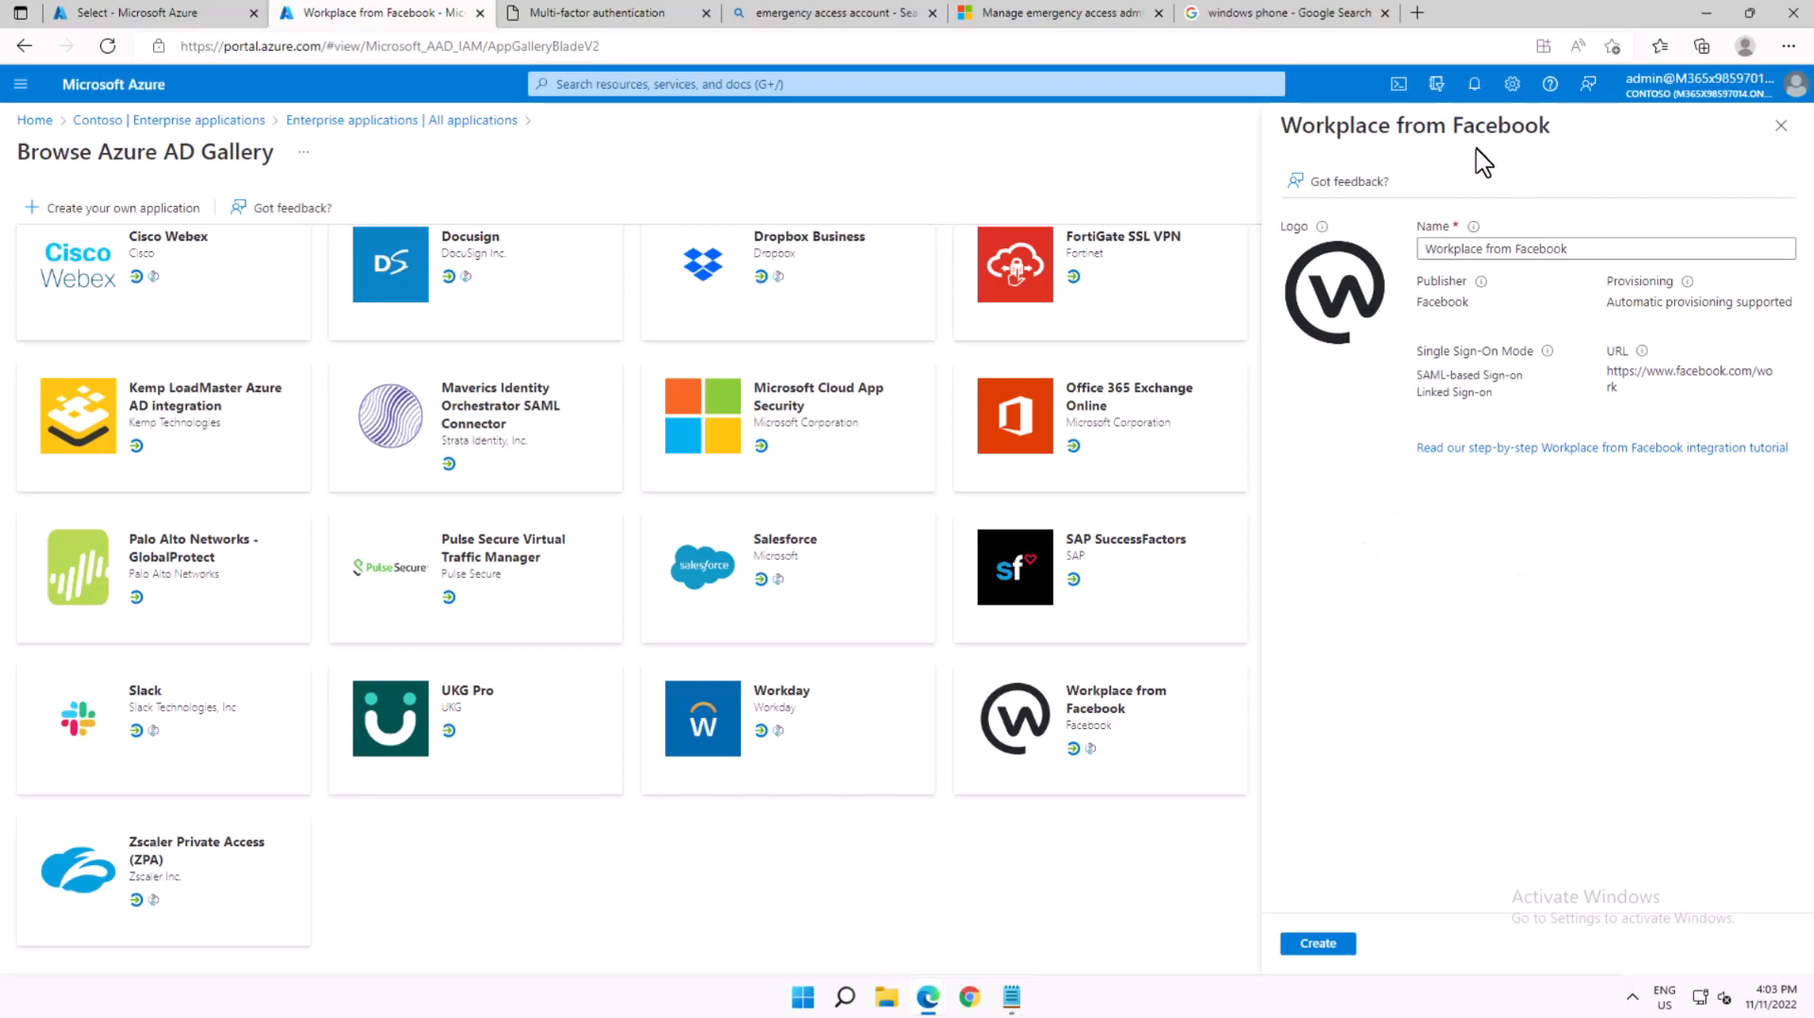
{"action": "left_click", "coordinate": [1781, 132]}
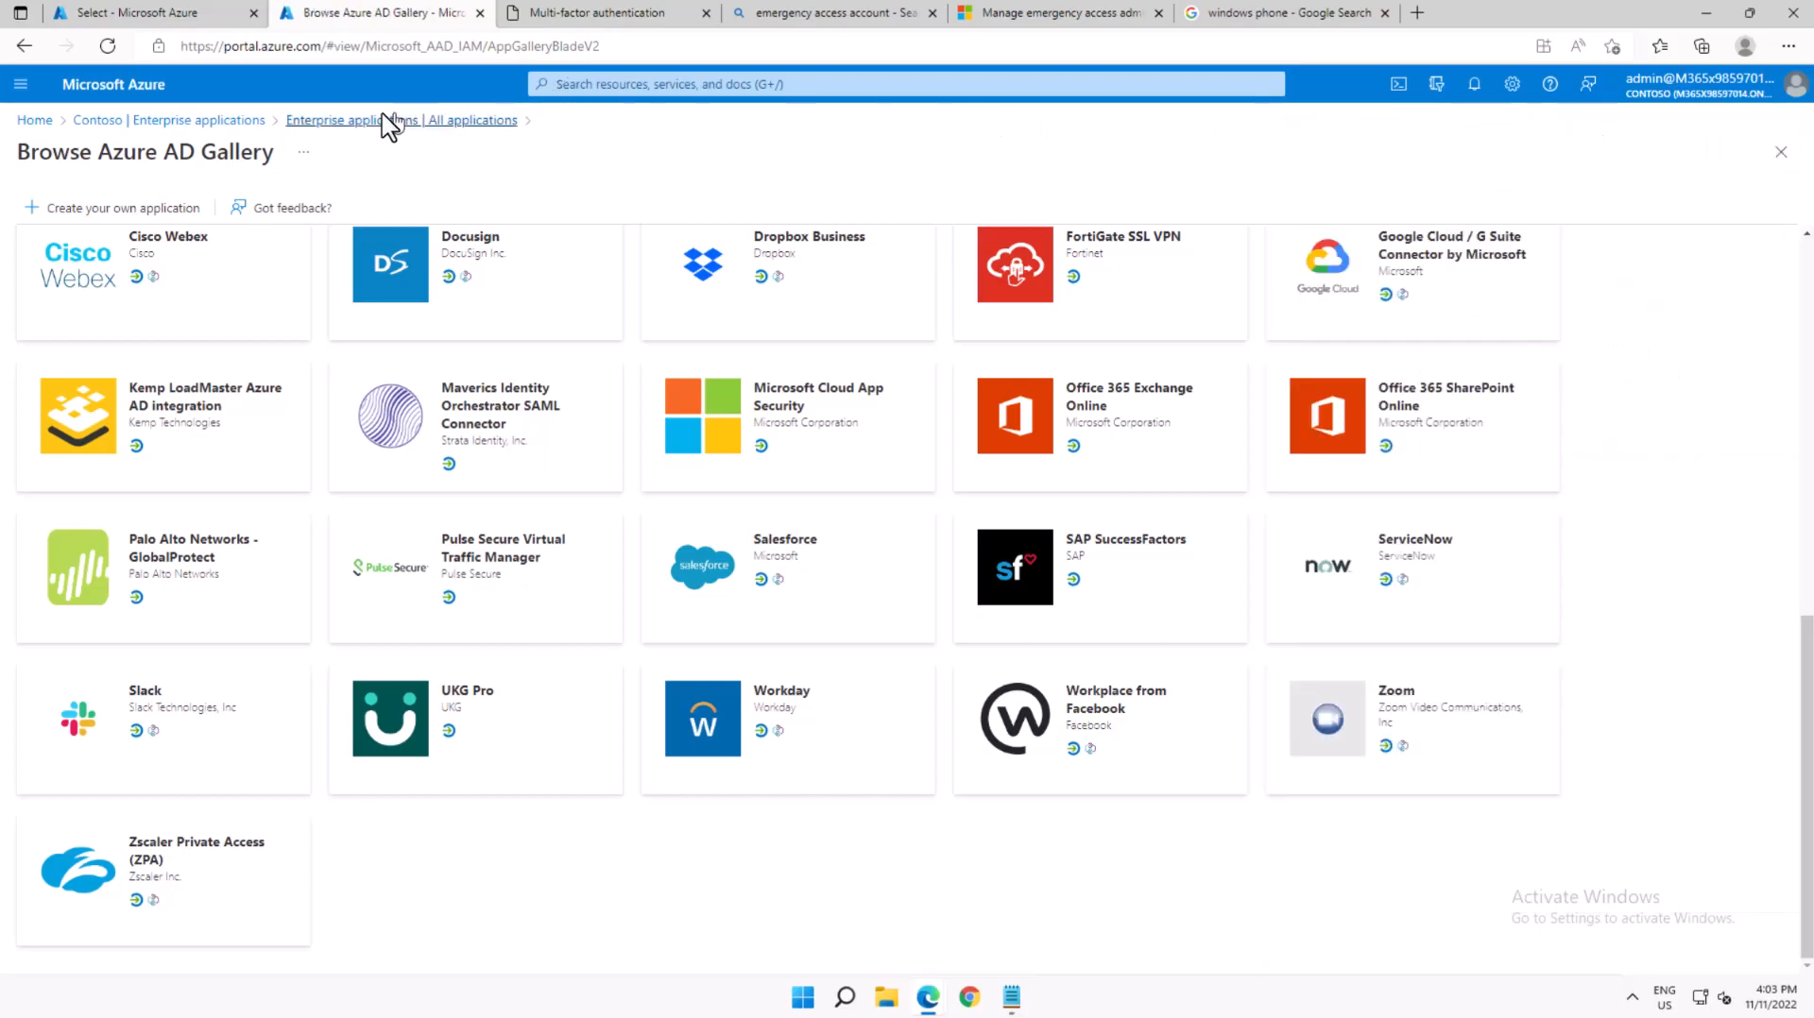
{"action": "left_click", "coordinate": [316, 120]}
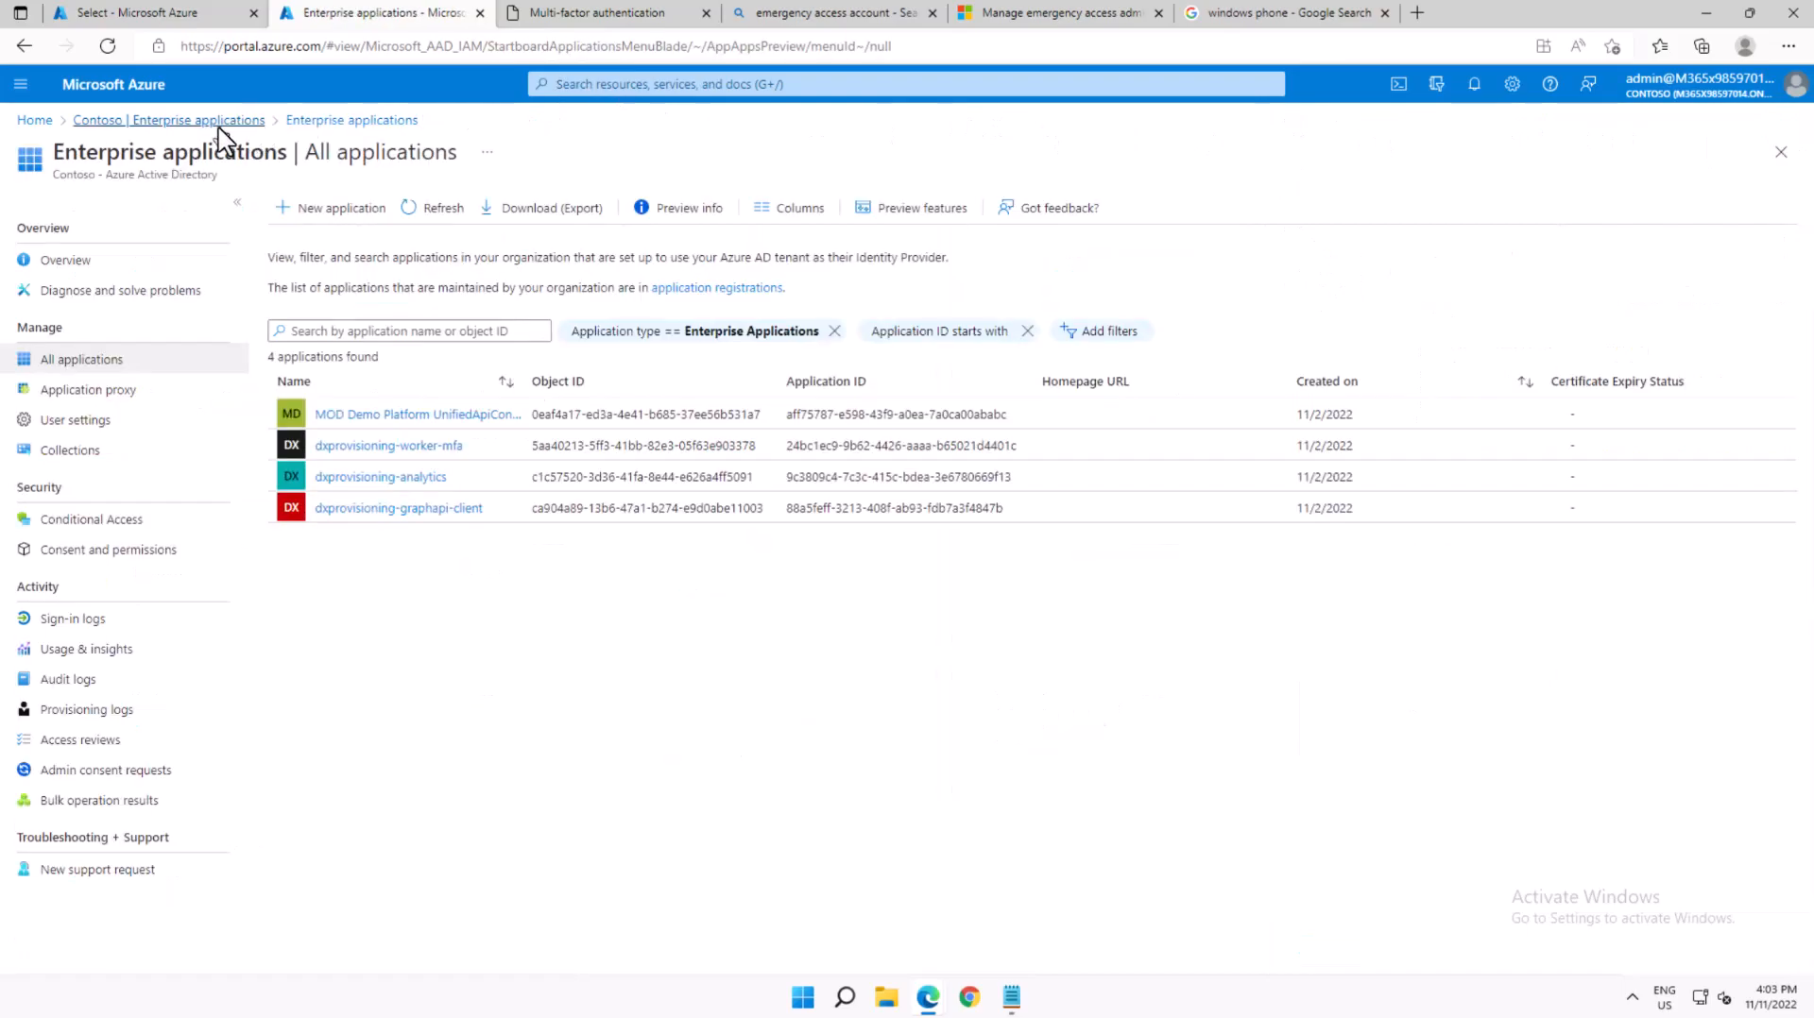
Step: Pick Microsoft Azure Management as the policy's included cloud app
{"action": "left_click", "coordinate": [186, 23]}
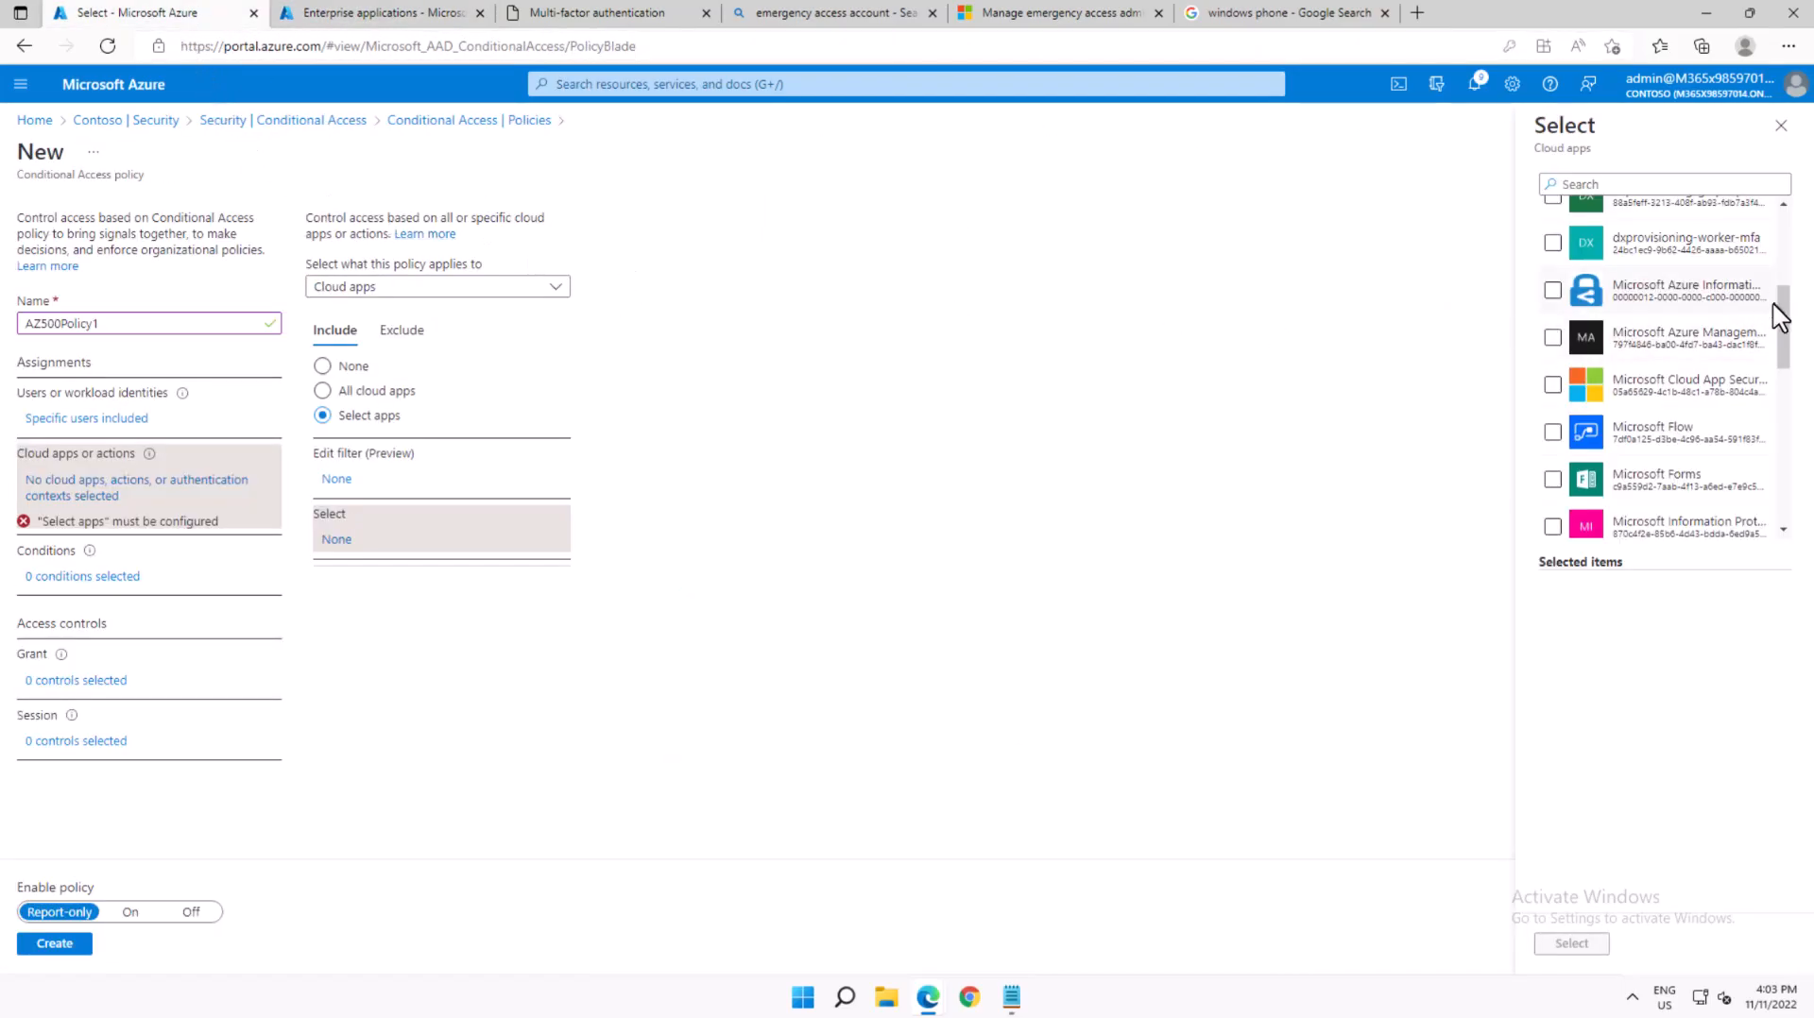
{"action": "mouse_move", "coordinate": [1783, 338]}
{"action": "left_mouse_down"}
{"action": "mouse_move", "coordinate": [1783, 359]}
{"action": "mouse_move", "coordinate": [1776, 344]}
{"action": "left_mouse_up"}
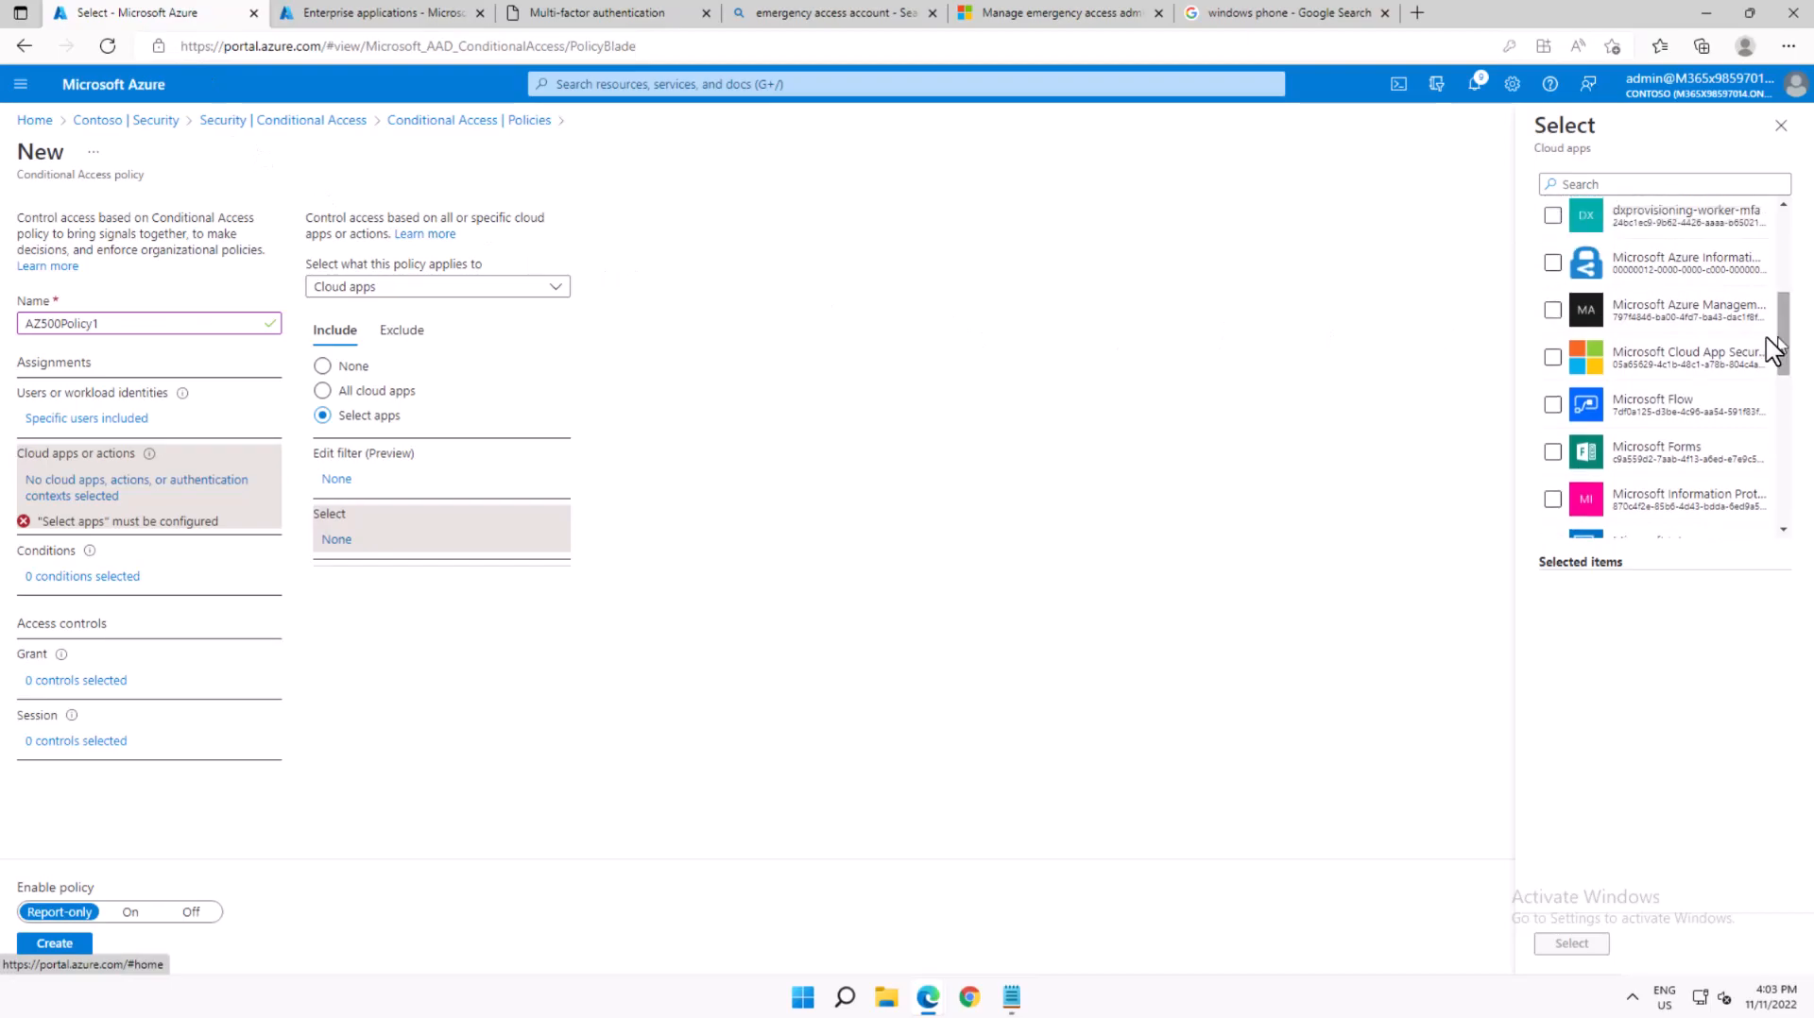
{"action": "left_click", "coordinate": [1552, 310]}
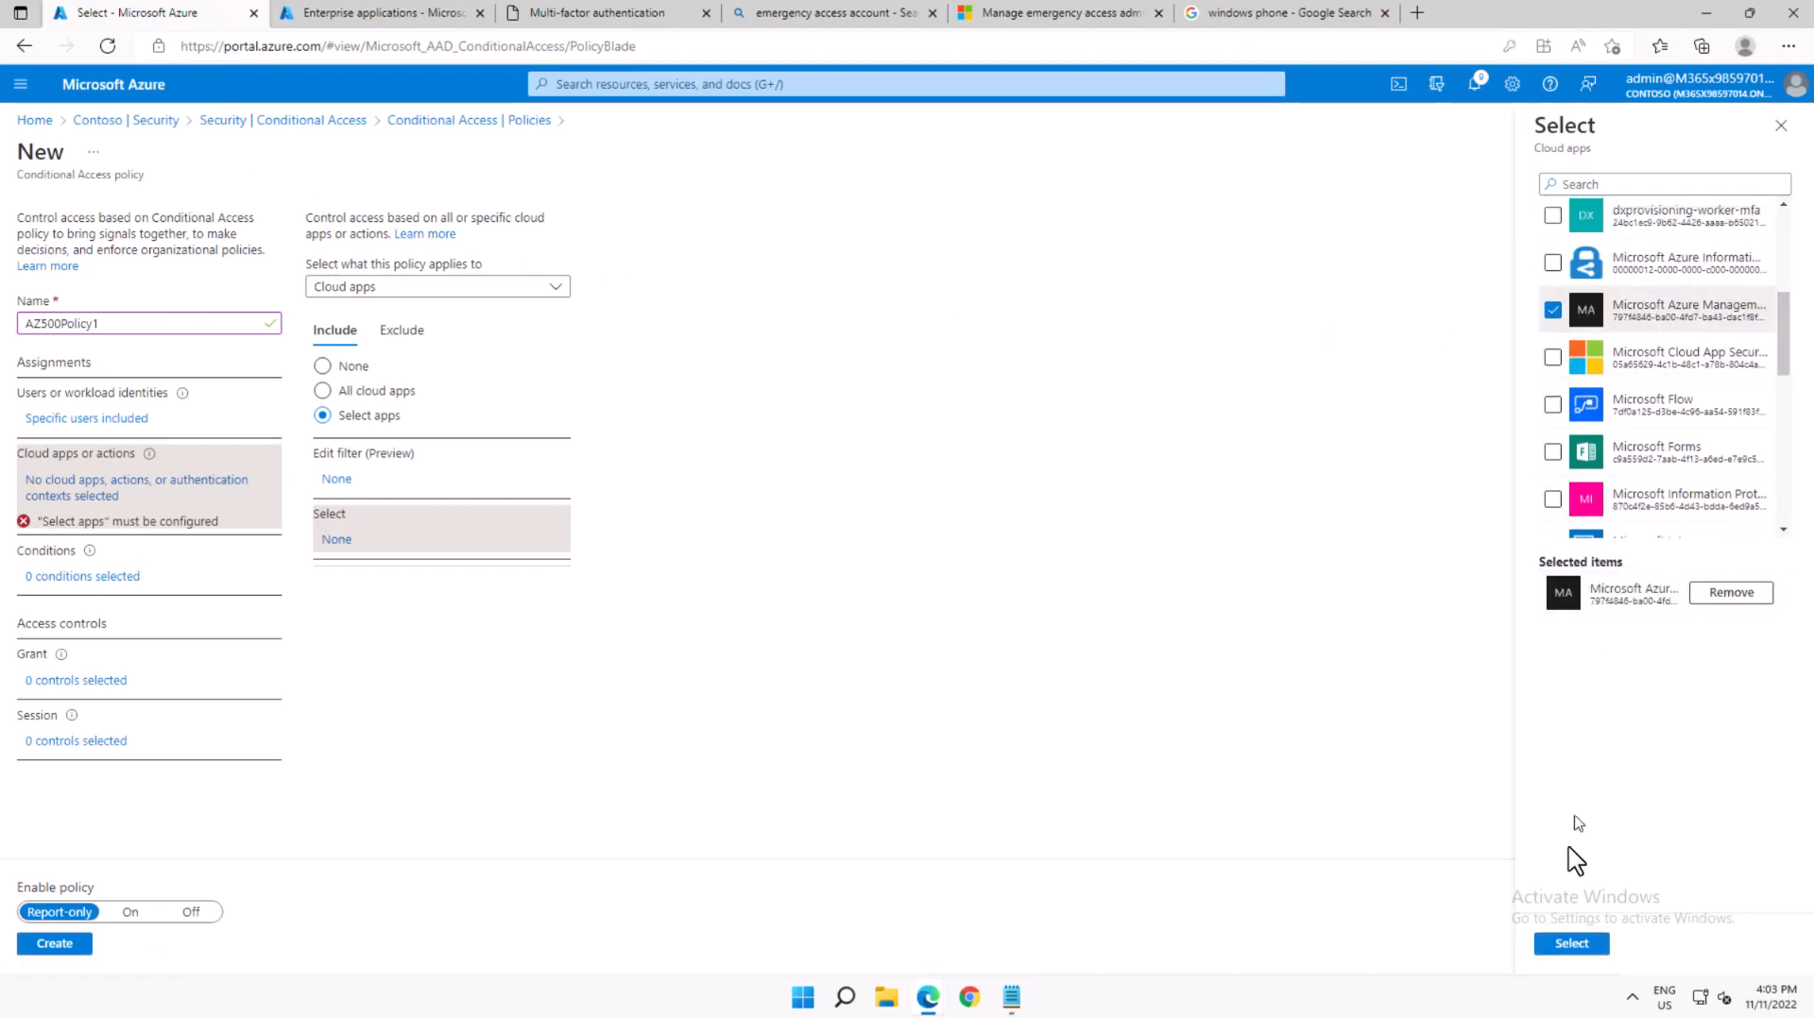
{"action": "left_click", "coordinate": [1559, 948]}
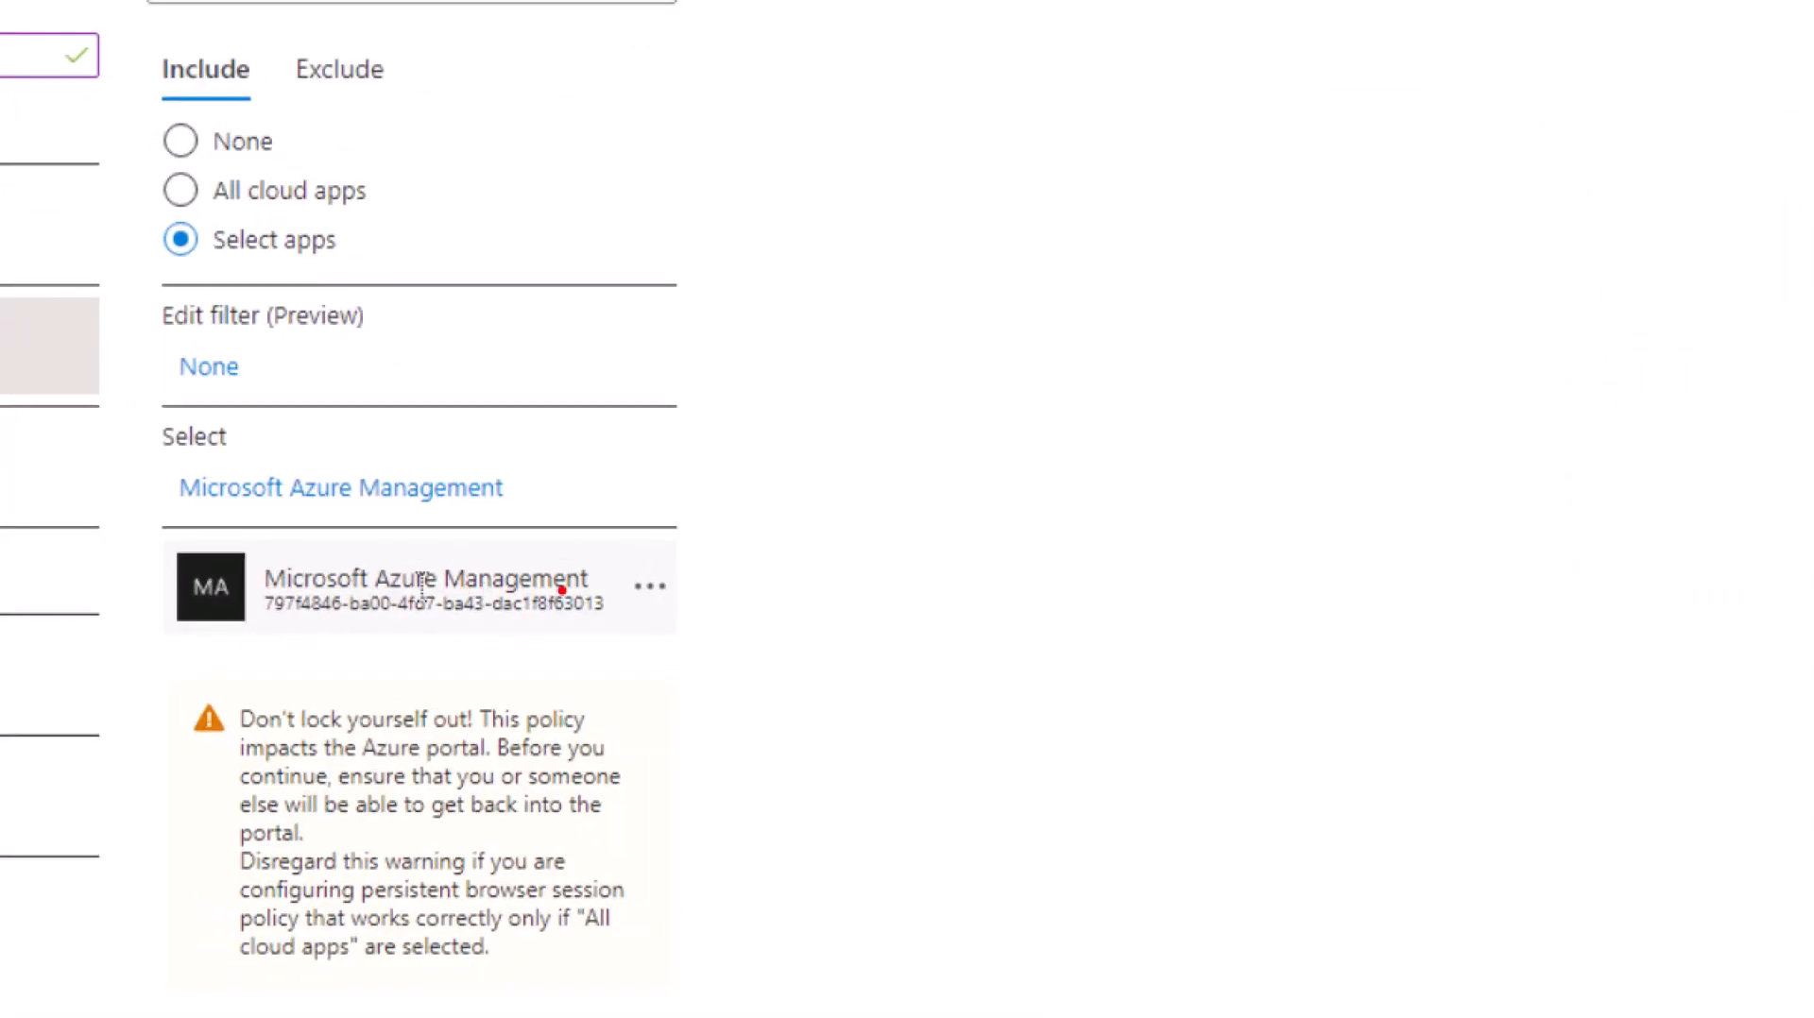
Step: Review the policy's included user, then open its Conditions settings
{"action": "left_click_drag", "start_coordinate": [884, 532], "coordinate": [665, 583]}
{"action": "left_click_drag", "start_coordinate": [689, 557], "coordinate": [643, 592]}
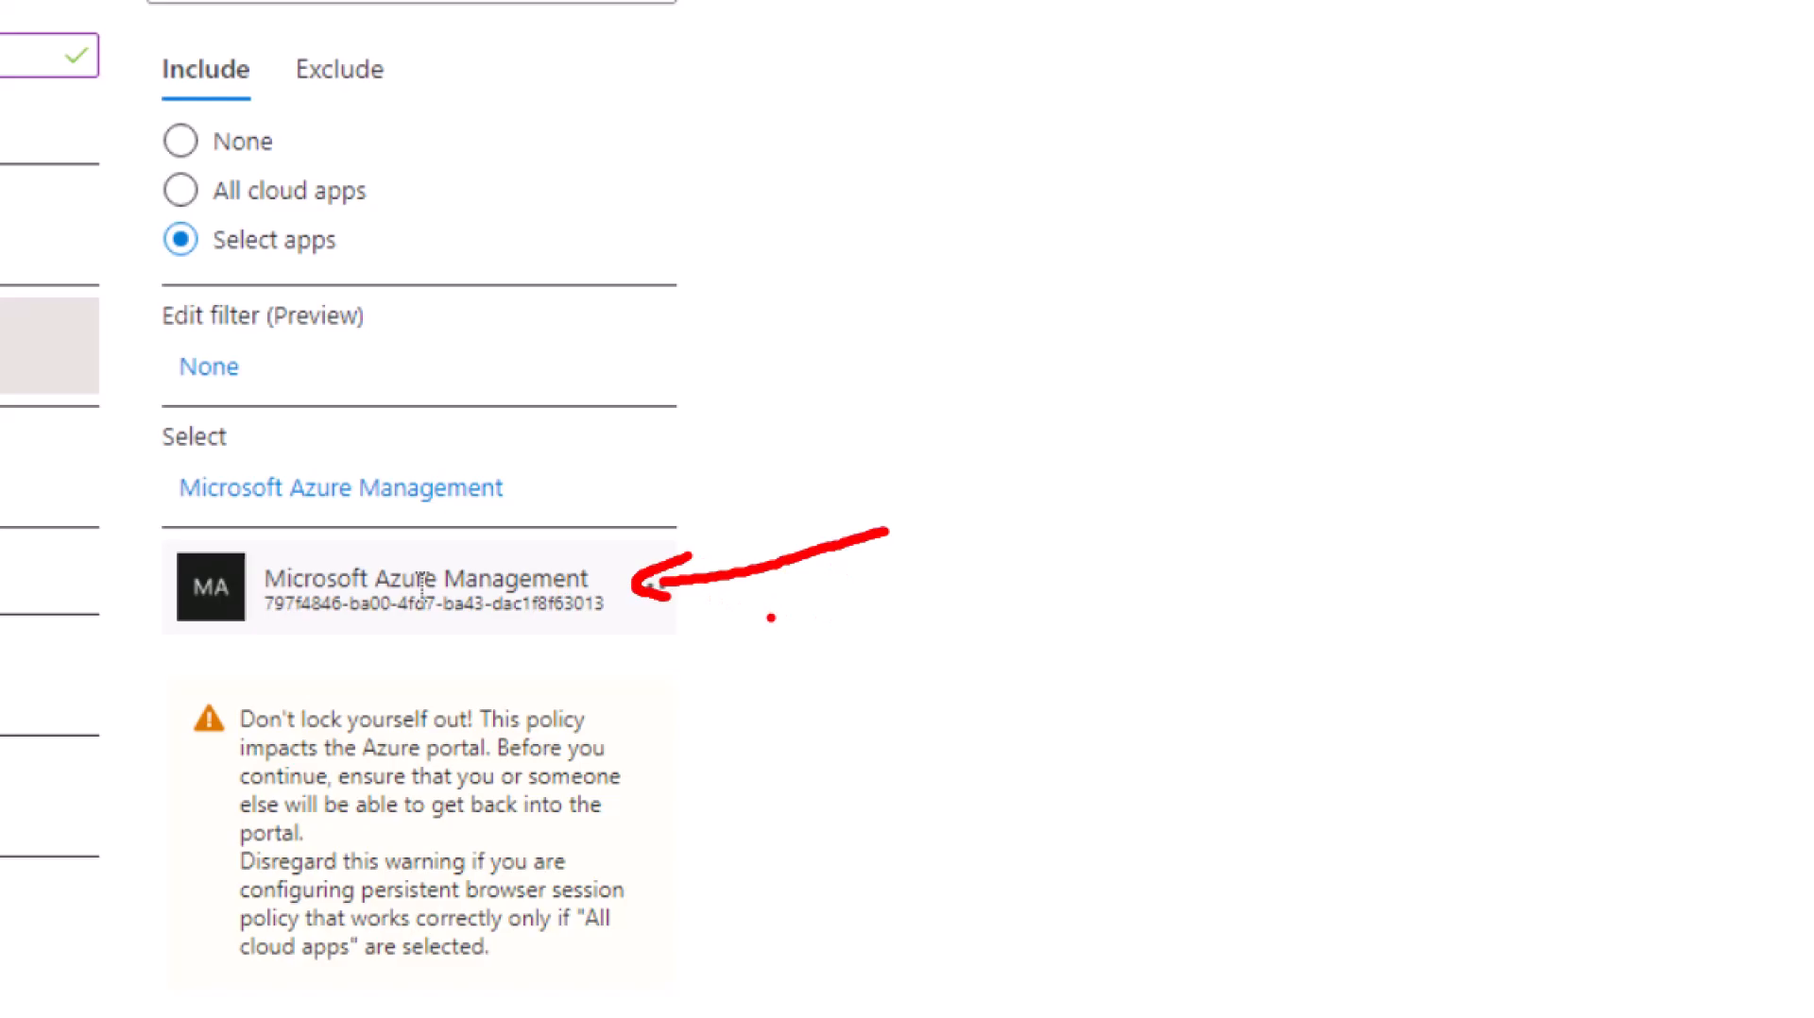
{"action": "key", "text": "Escape"}
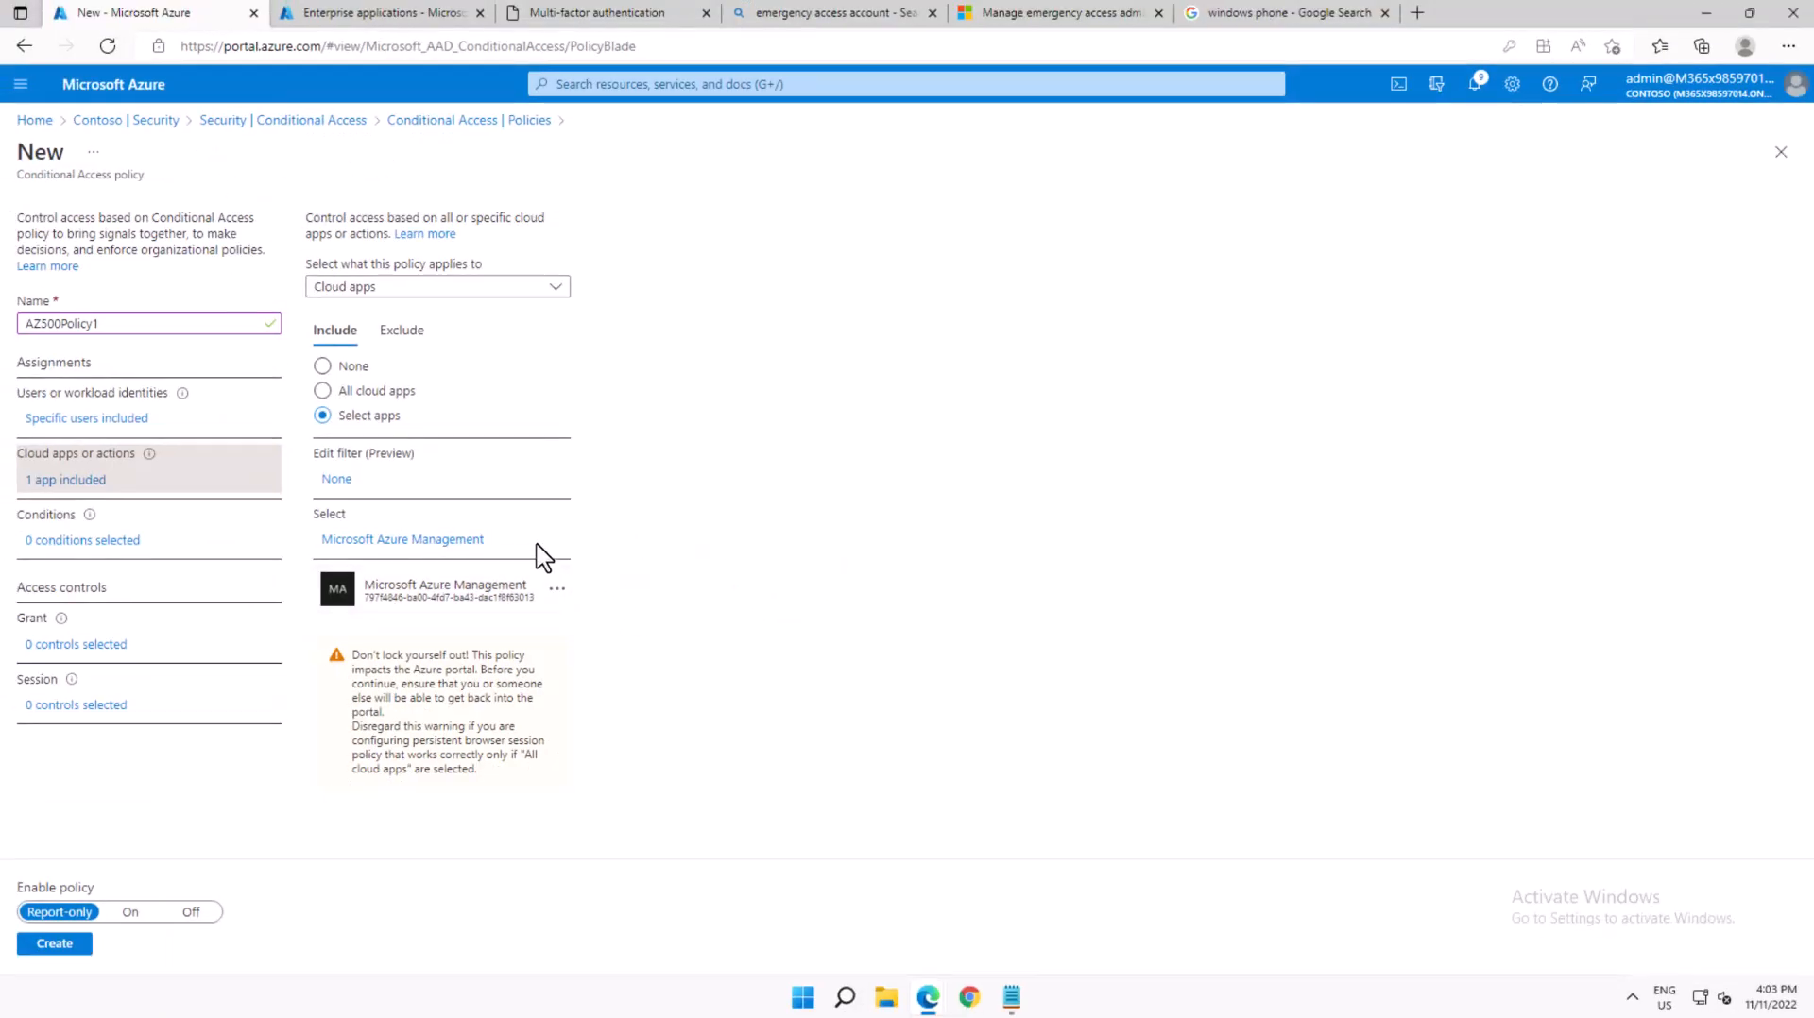
{"action": "left_click", "coordinate": [104, 417]}
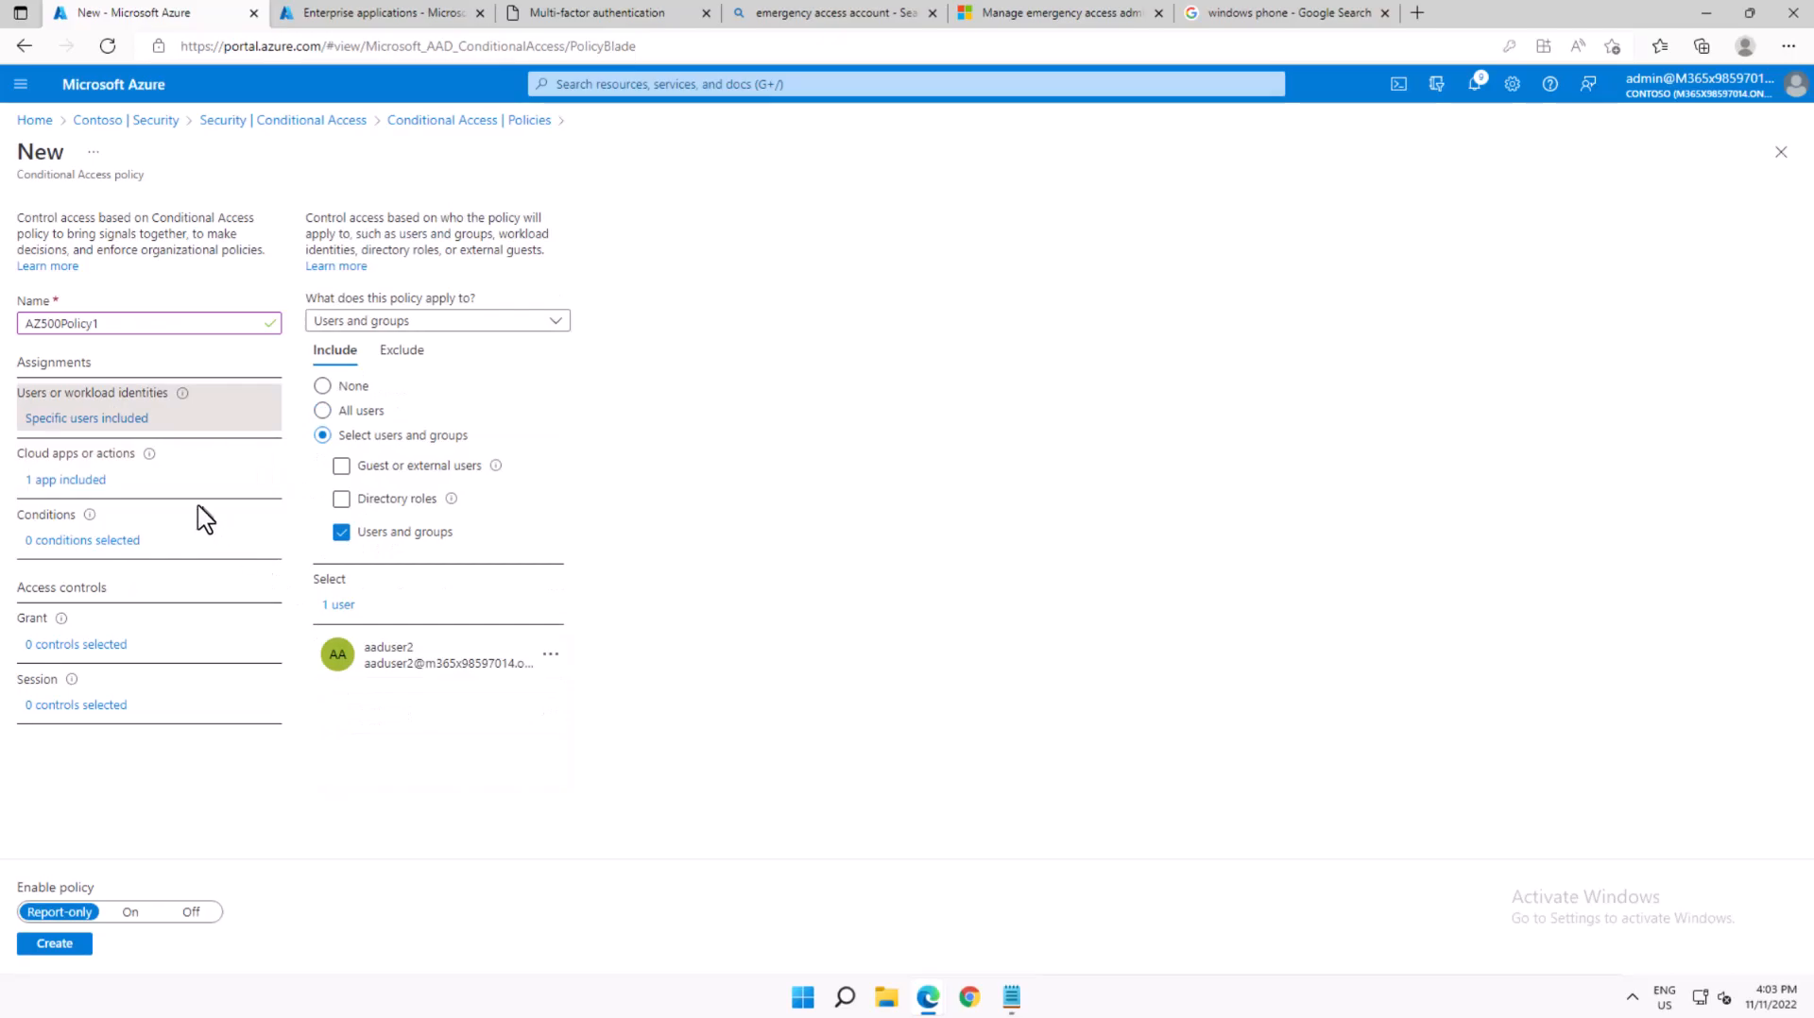
{"action": "left_click", "coordinate": [106, 540]}
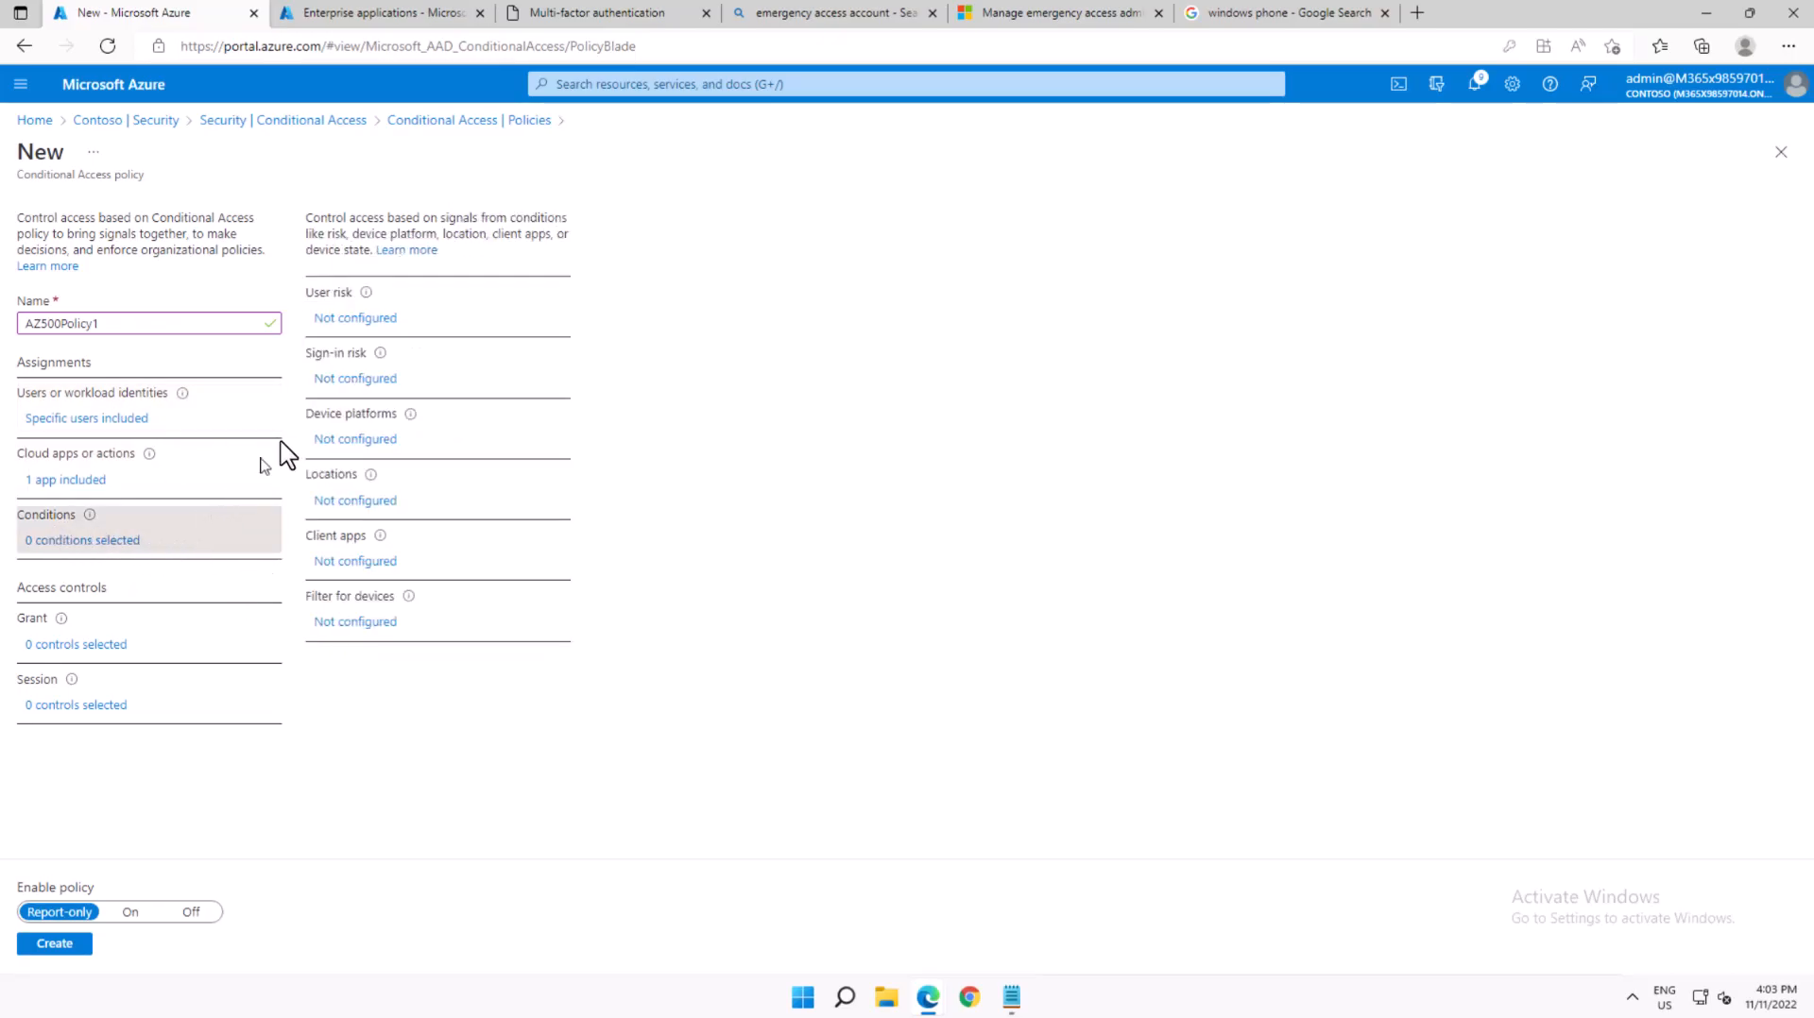
{"action": "left_click", "coordinate": [342, 320]}
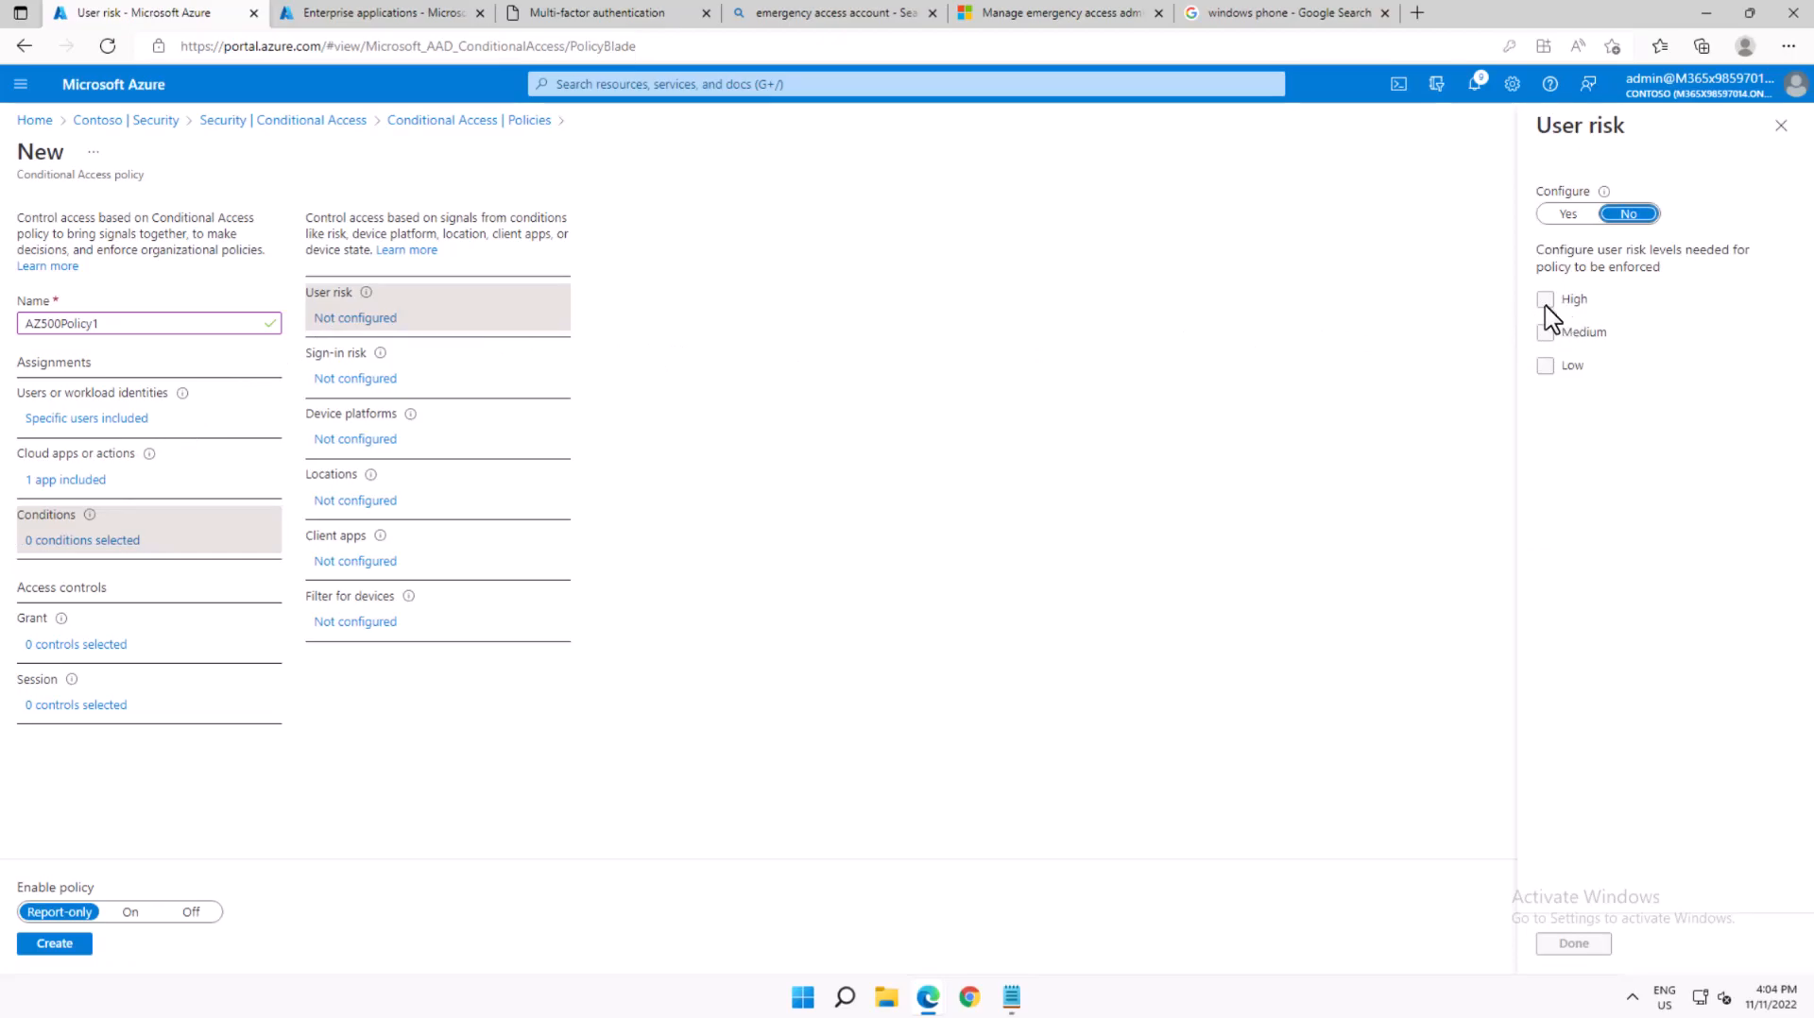
{"action": "left_click", "coordinate": [332, 439]}
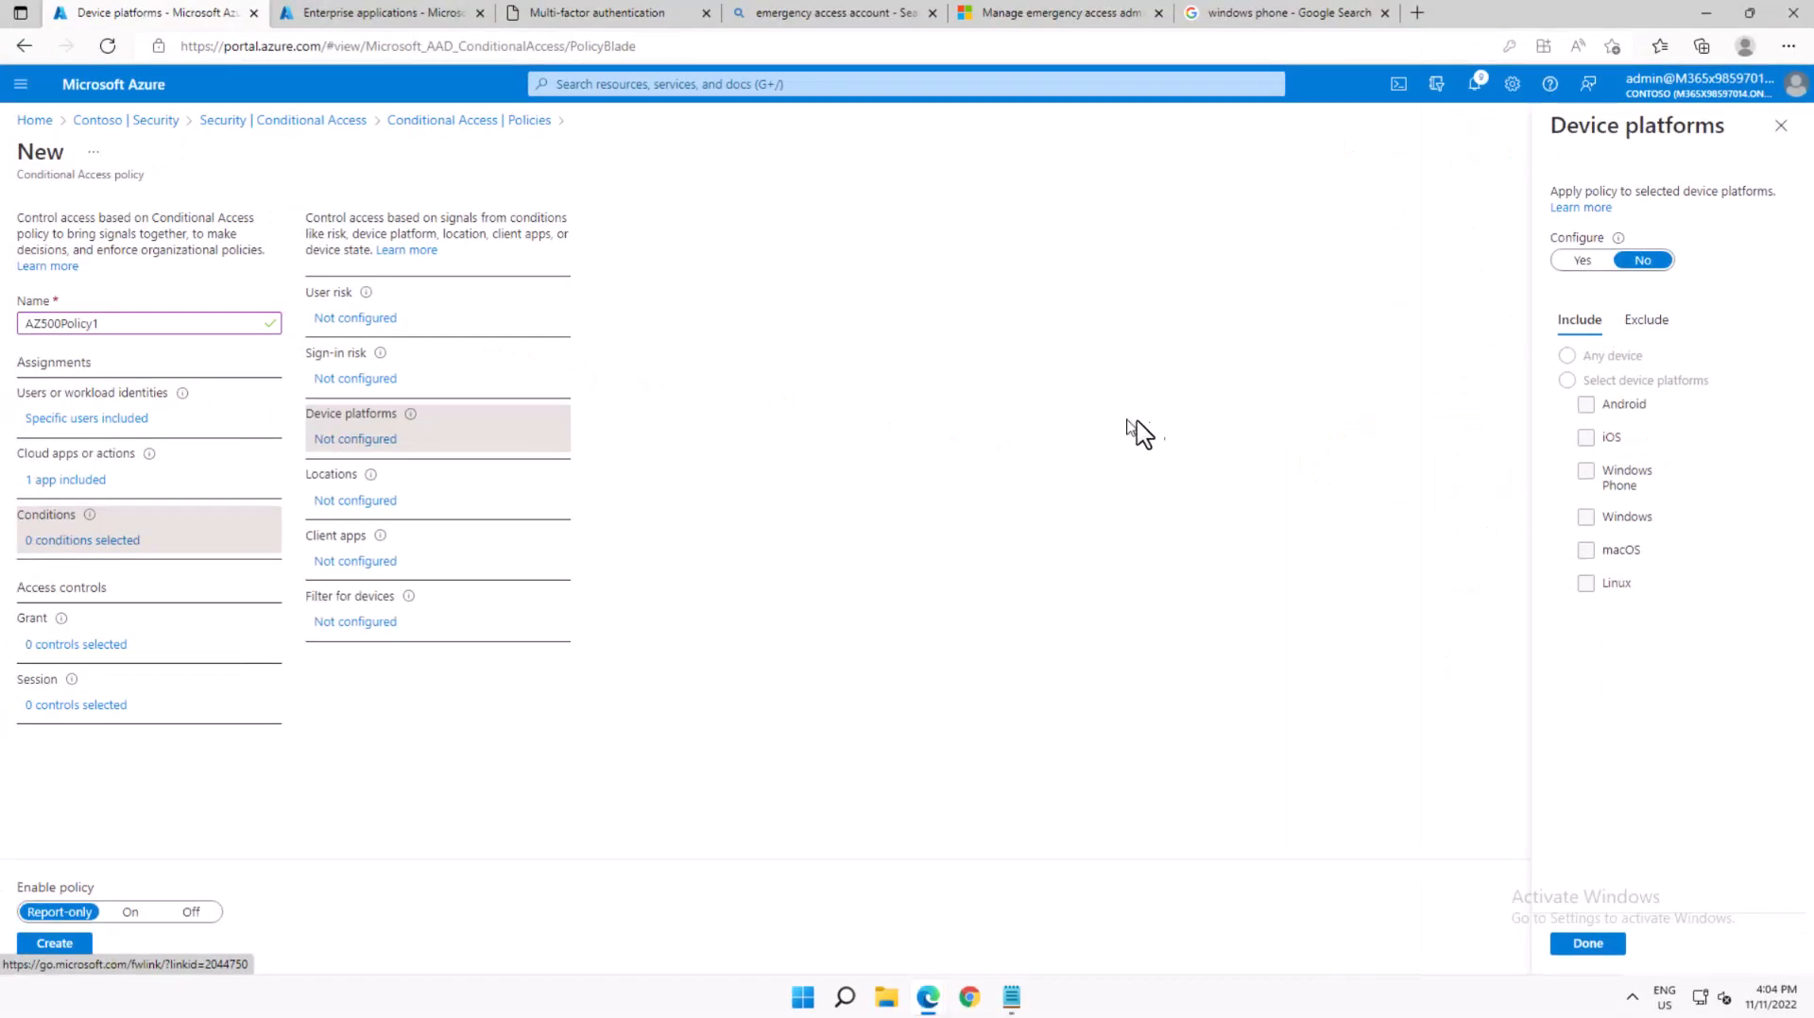
{"action": "left_click", "coordinate": [1781, 125]}
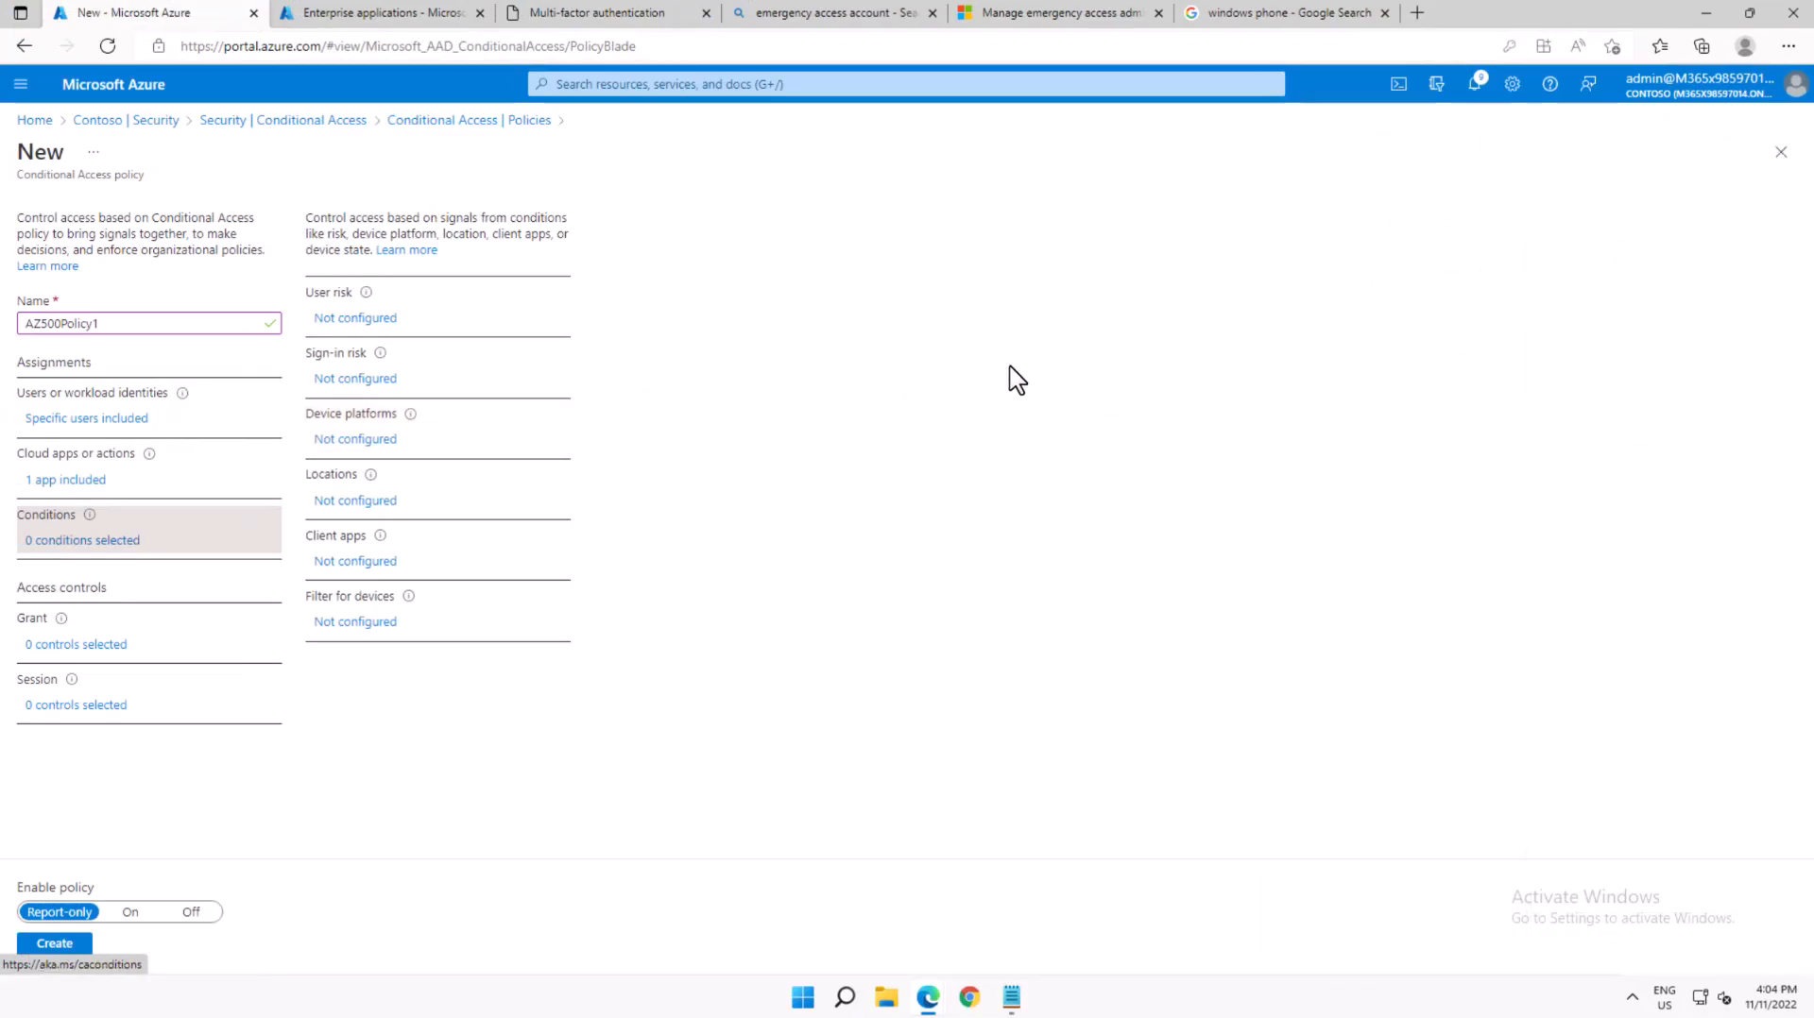
{"action": "left_click", "coordinate": [343, 622]}
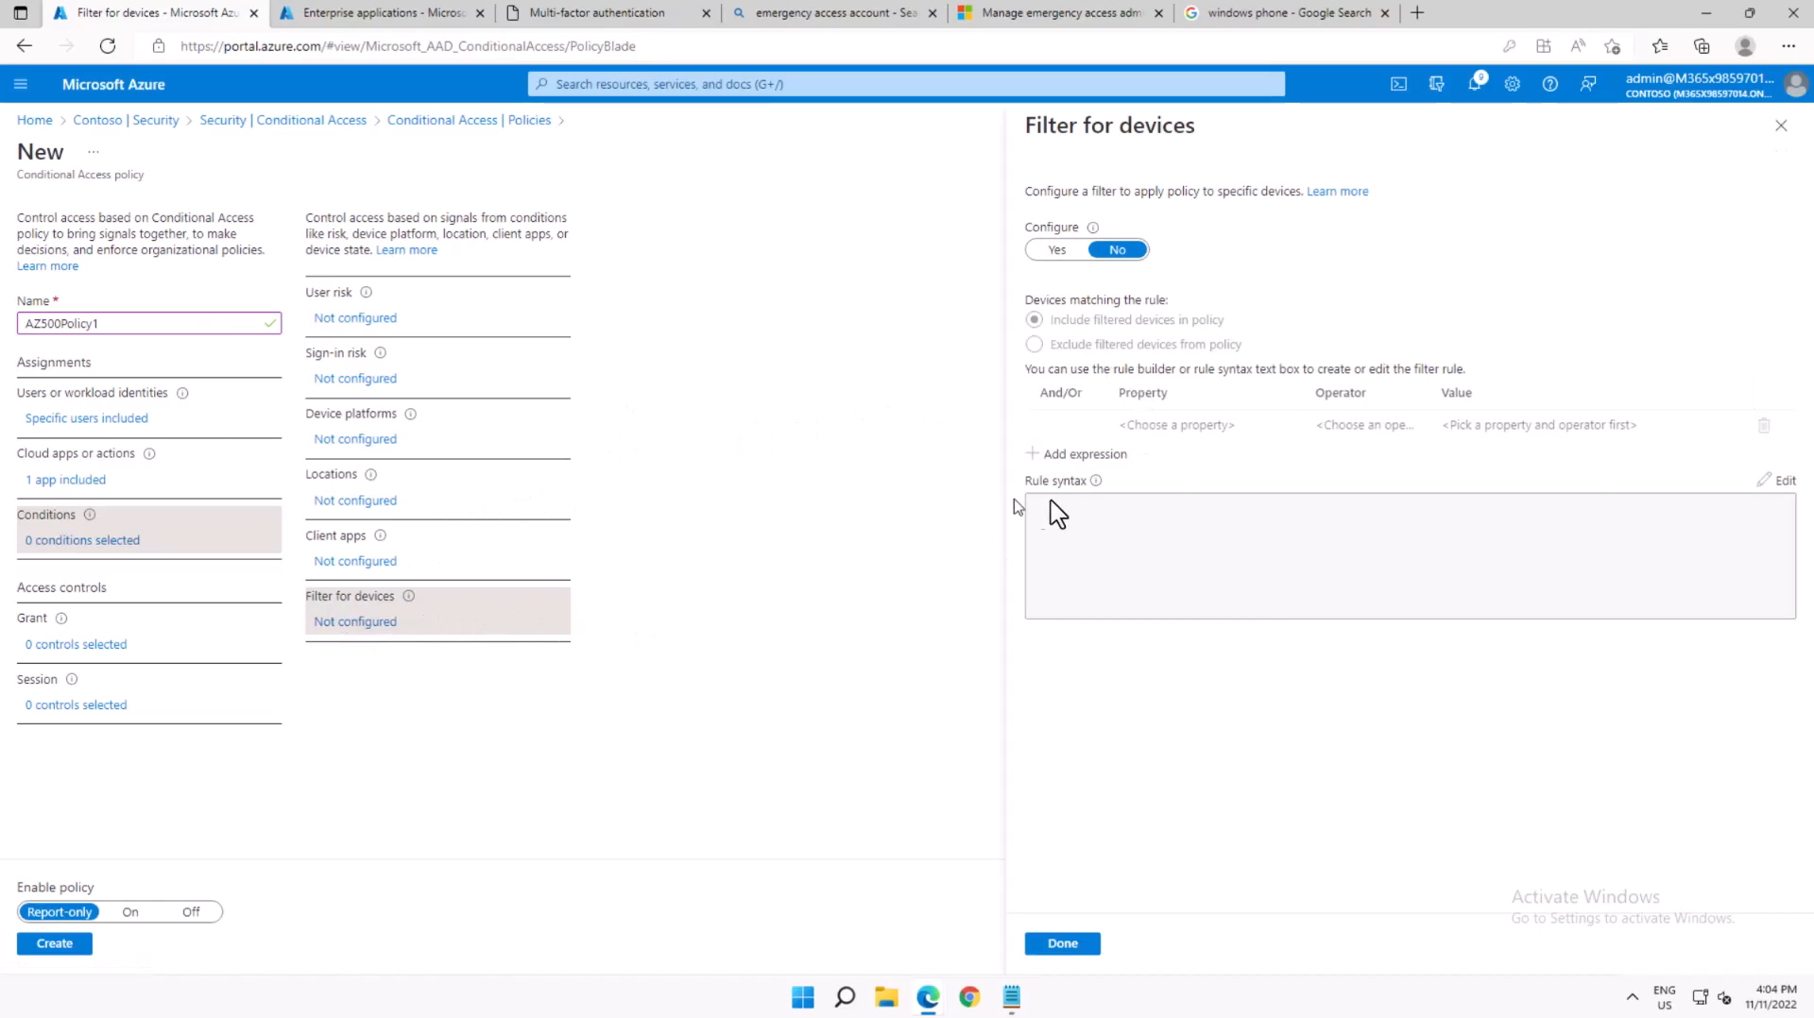
{"action": "left_click", "coordinate": [1780, 128]}
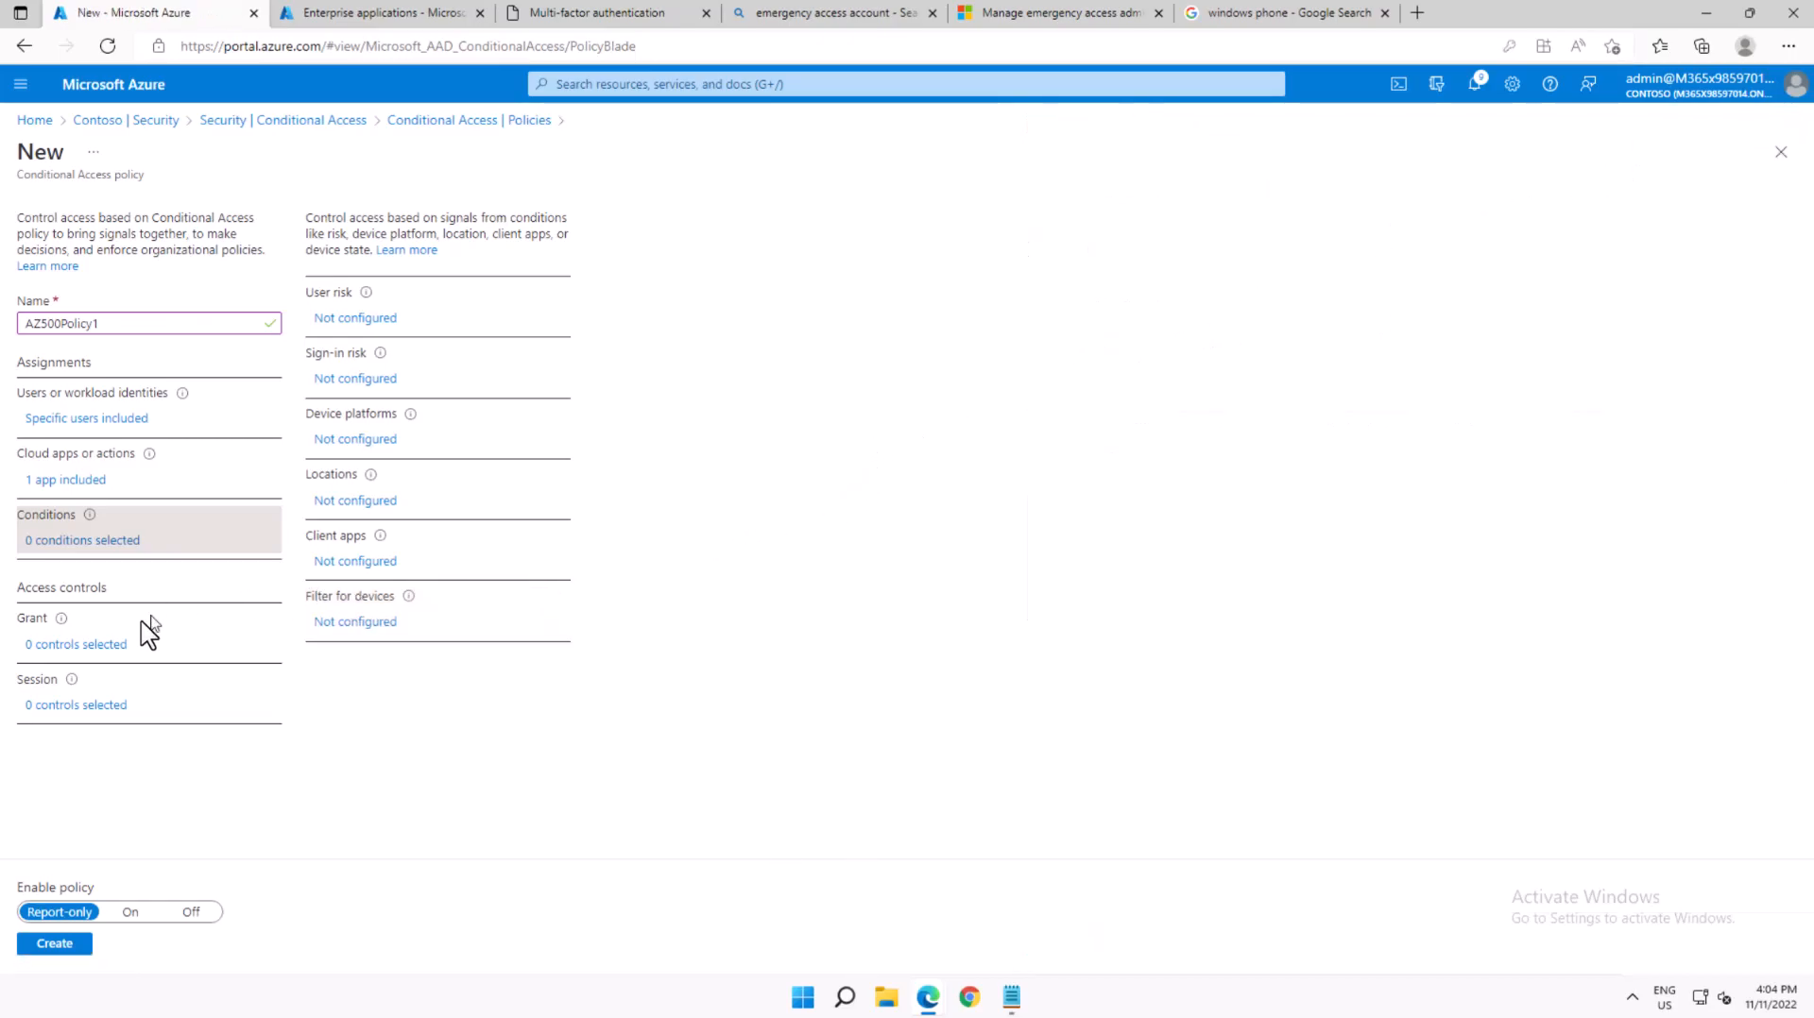
Step: Set the grant control to Grant access with Require multifactor authentication
{"action": "left_click", "coordinate": [111, 647]}
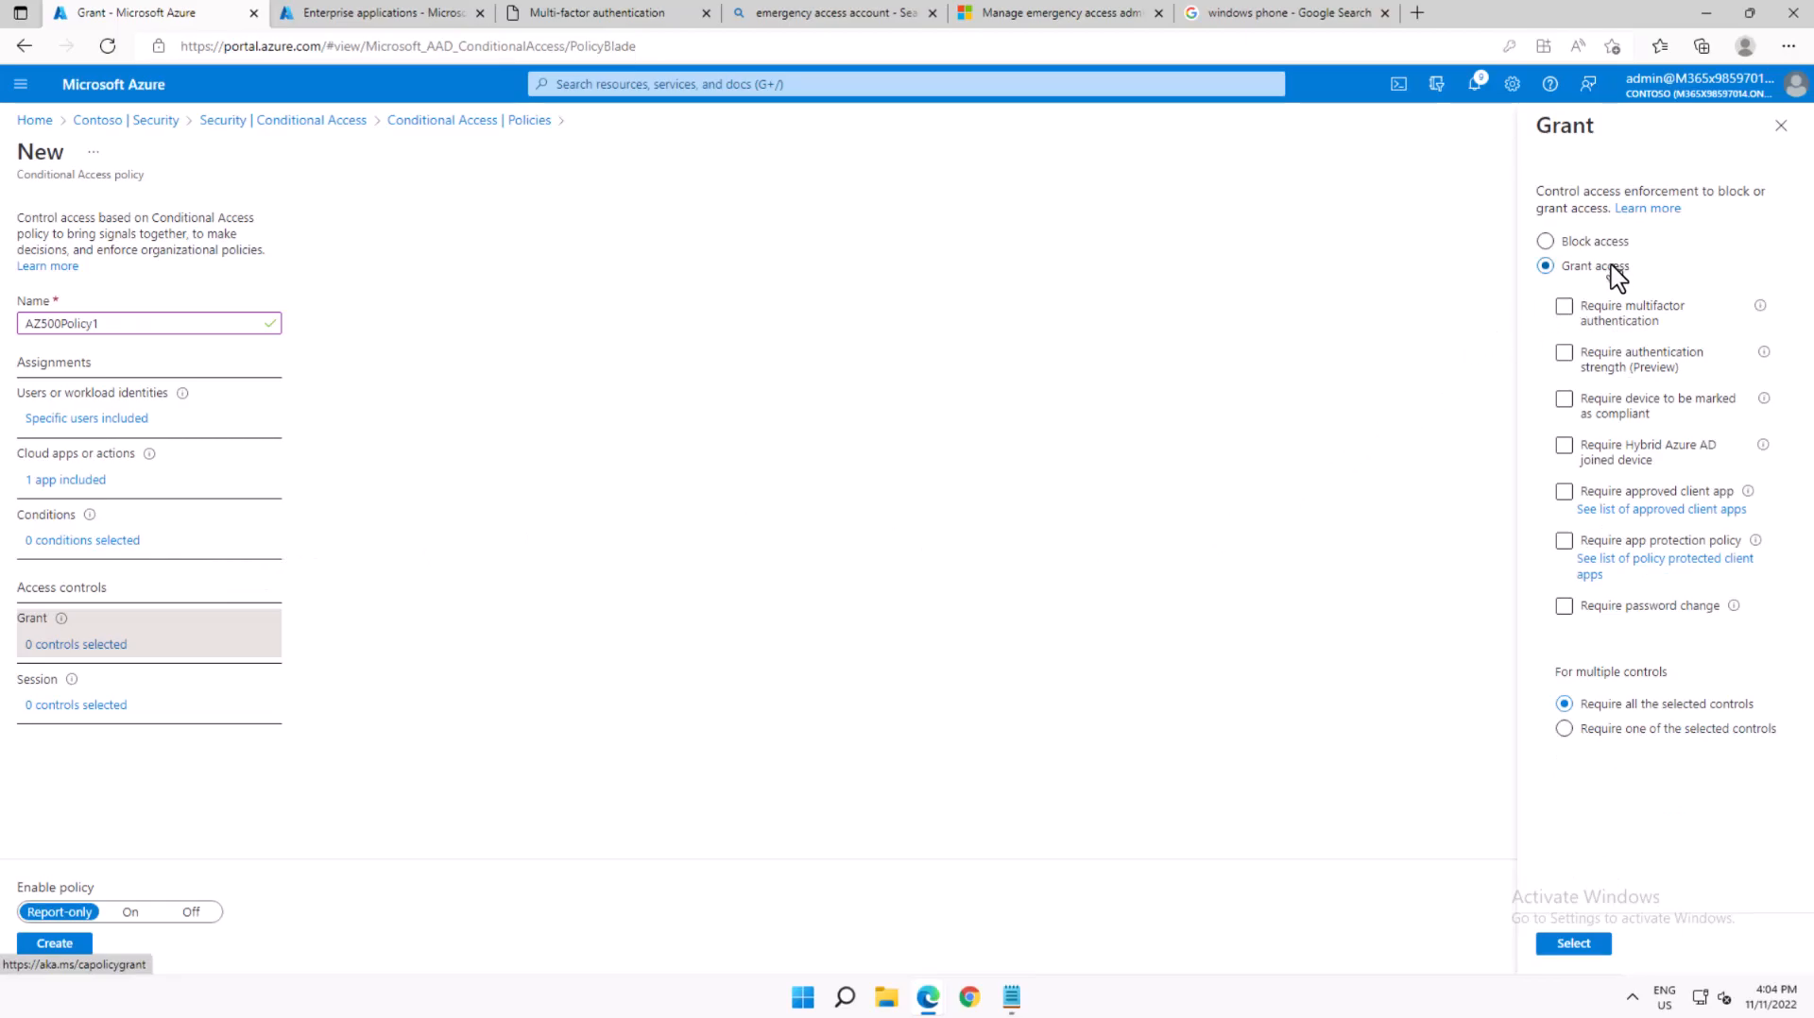
{"action": "left_click", "coordinate": [1611, 310]}
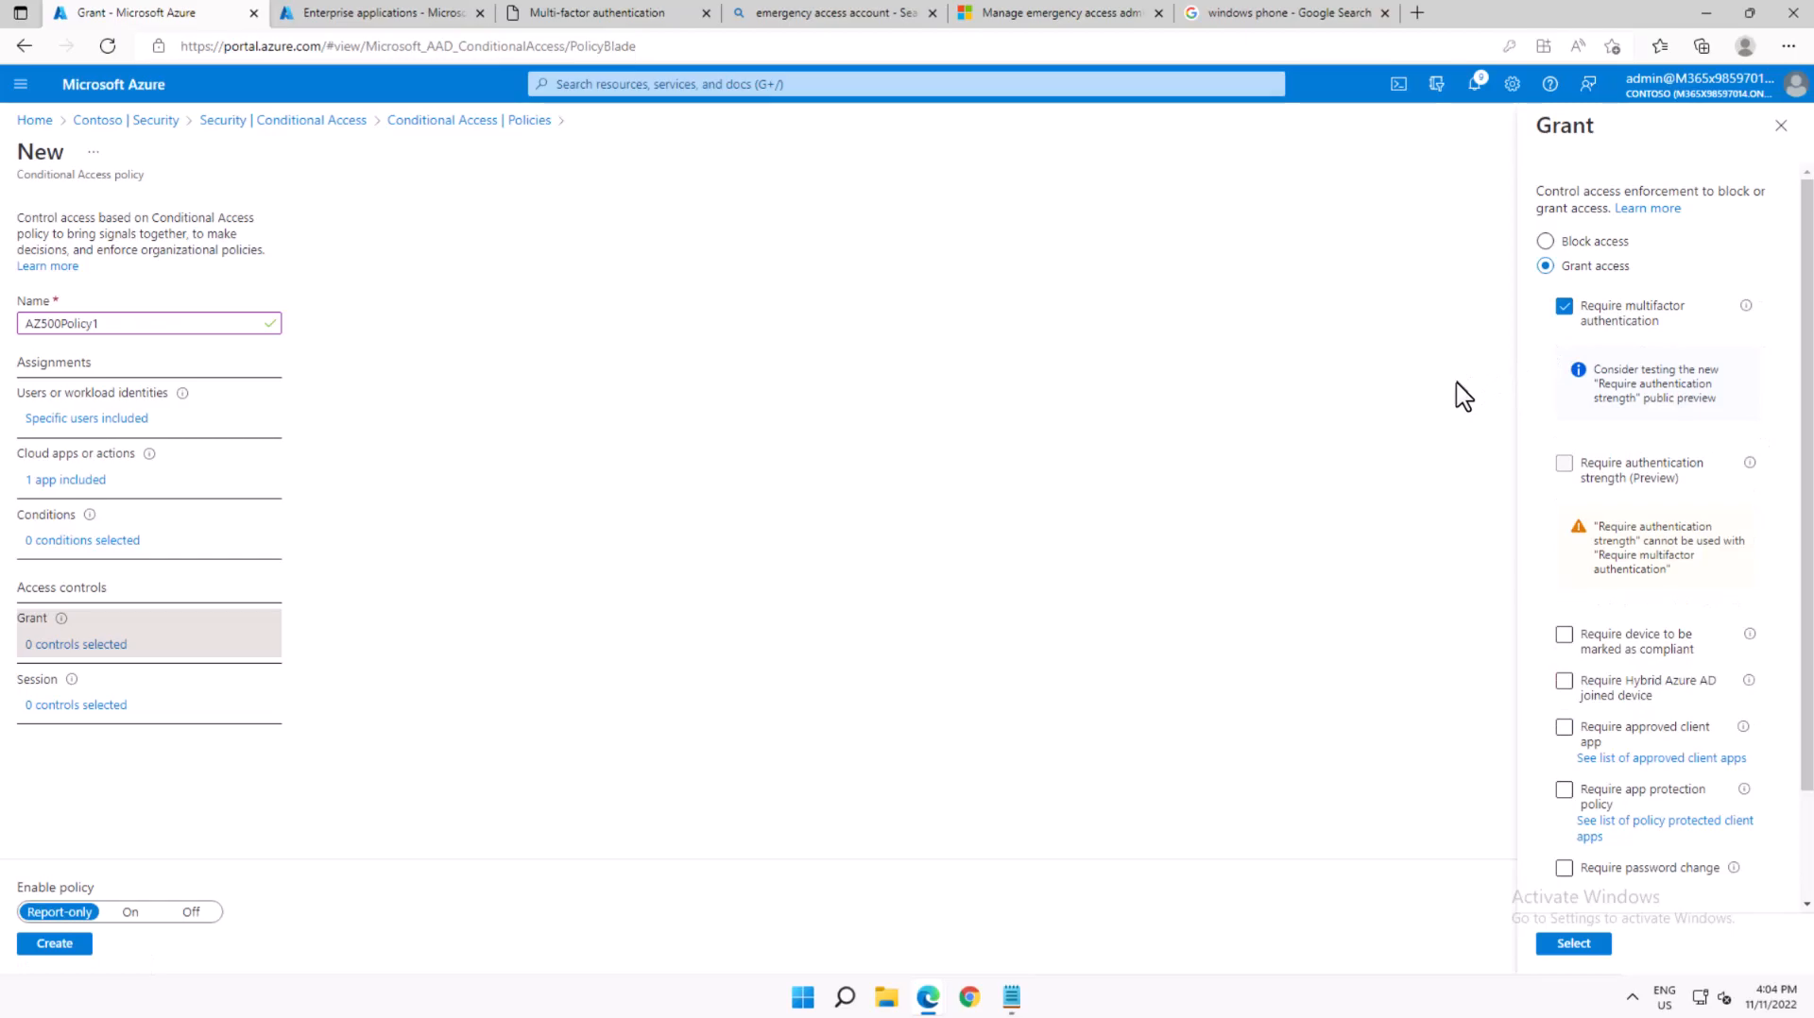
{"action": "scroll", "coordinate": [1637, 416], "scroll_direction": "down", "scroll_amount": 2}
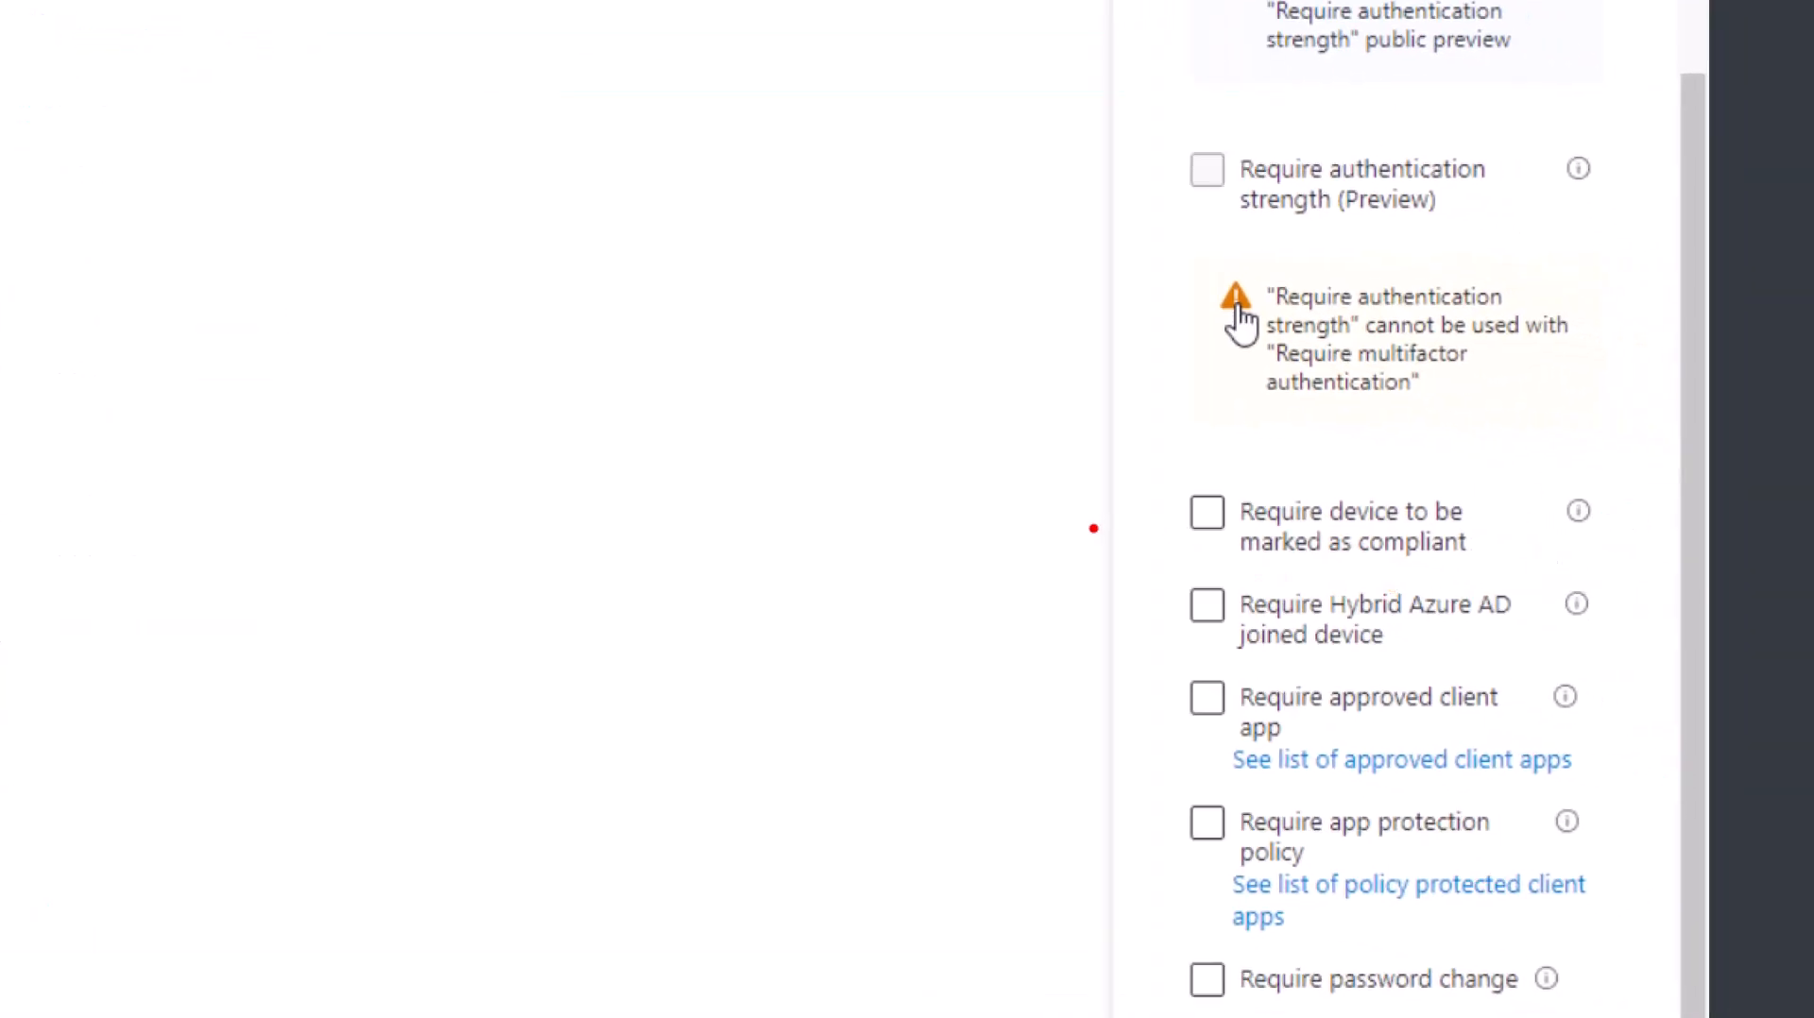
{"action": "mouse_move", "coordinate": [1018, 527]}
{"action": "left_mouse_down"}
{"action": "mouse_move", "coordinate": [1158, 525]}
{"action": "mouse_move", "coordinate": [1114, 548]}
{"action": "left_mouse_up"}
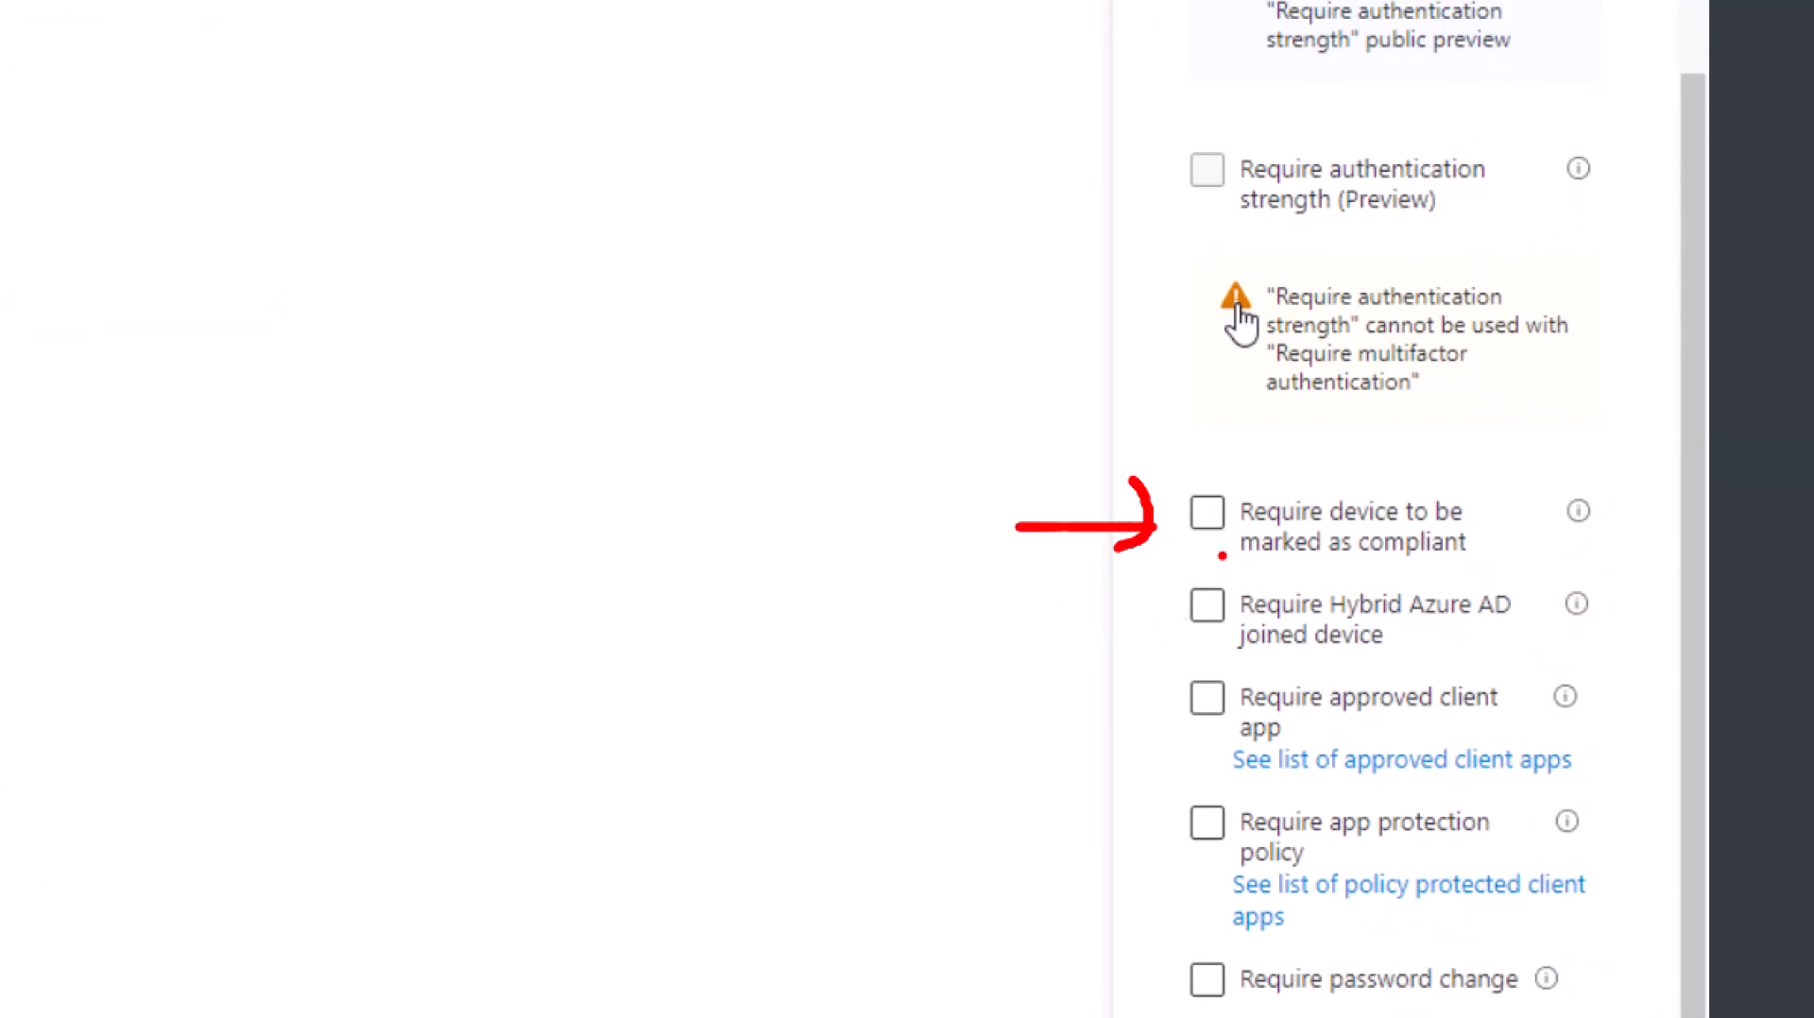
{"action": "mouse_move", "coordinate": [1163, 391]}
{"action": "left_mouse_down"}
{"action": "mouse_move", "coordinate": [1146, 444]}
{"action": "mouse_move", "coordinate": [1226, 472]}
{"action": "mouse_move", "coordinate": [1268, 452]}
{"action": "mouse_move", "coordinate": [1273, 477]}
{"action": "left_mouse_up"}
{"action": "mouse_move", "coordinate": [1236, 442]}
{"action": "left_mouse_down"}
{"action": "mouse_move", "coordinate": [1293, 437]}
{"action": "mouse_move", "coordinate": [1353, 476]}
{"action": "mouse_move", "coordinate": [1396, 446]}
{"action": "mouse_move", "coordinate": [1423, 484]}
{"action": "mouse_move", "coordinate": [1502, 487]}
{"action": "left_mouse_up"}
{"action": "left_click", "coordinate": [1461, 460]}
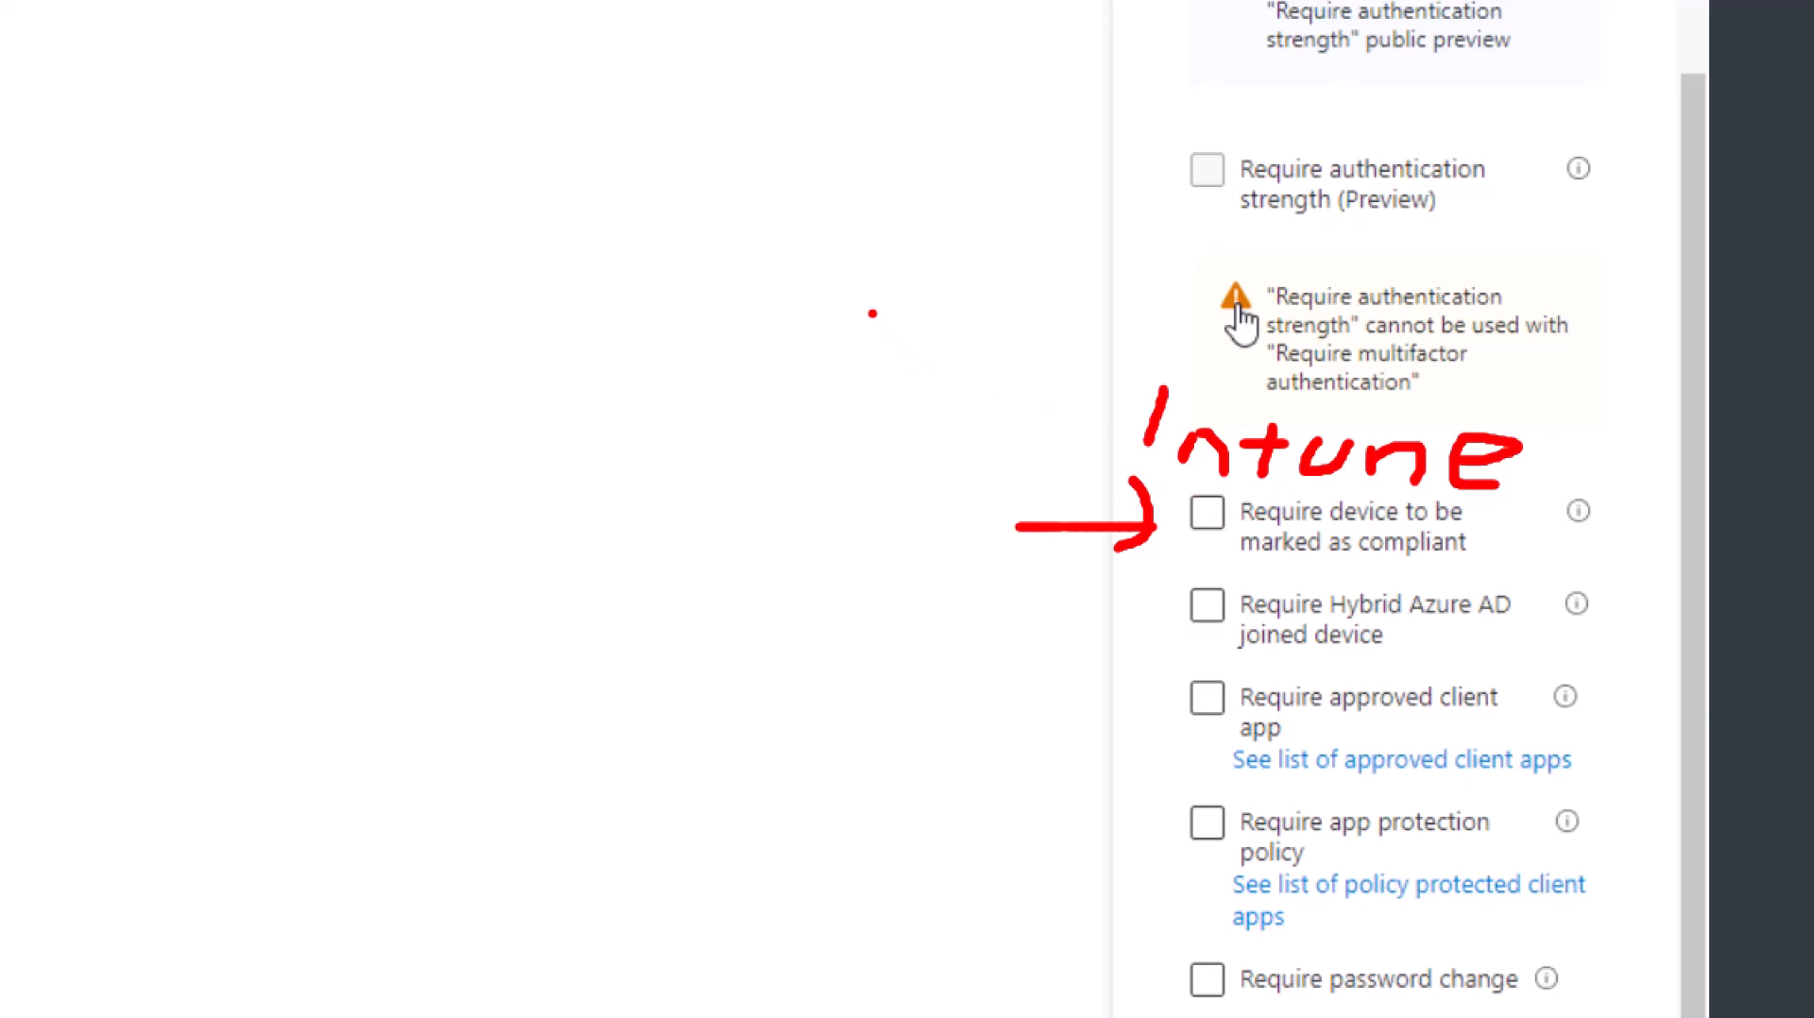
{"action": "key", "text": "Escape"}
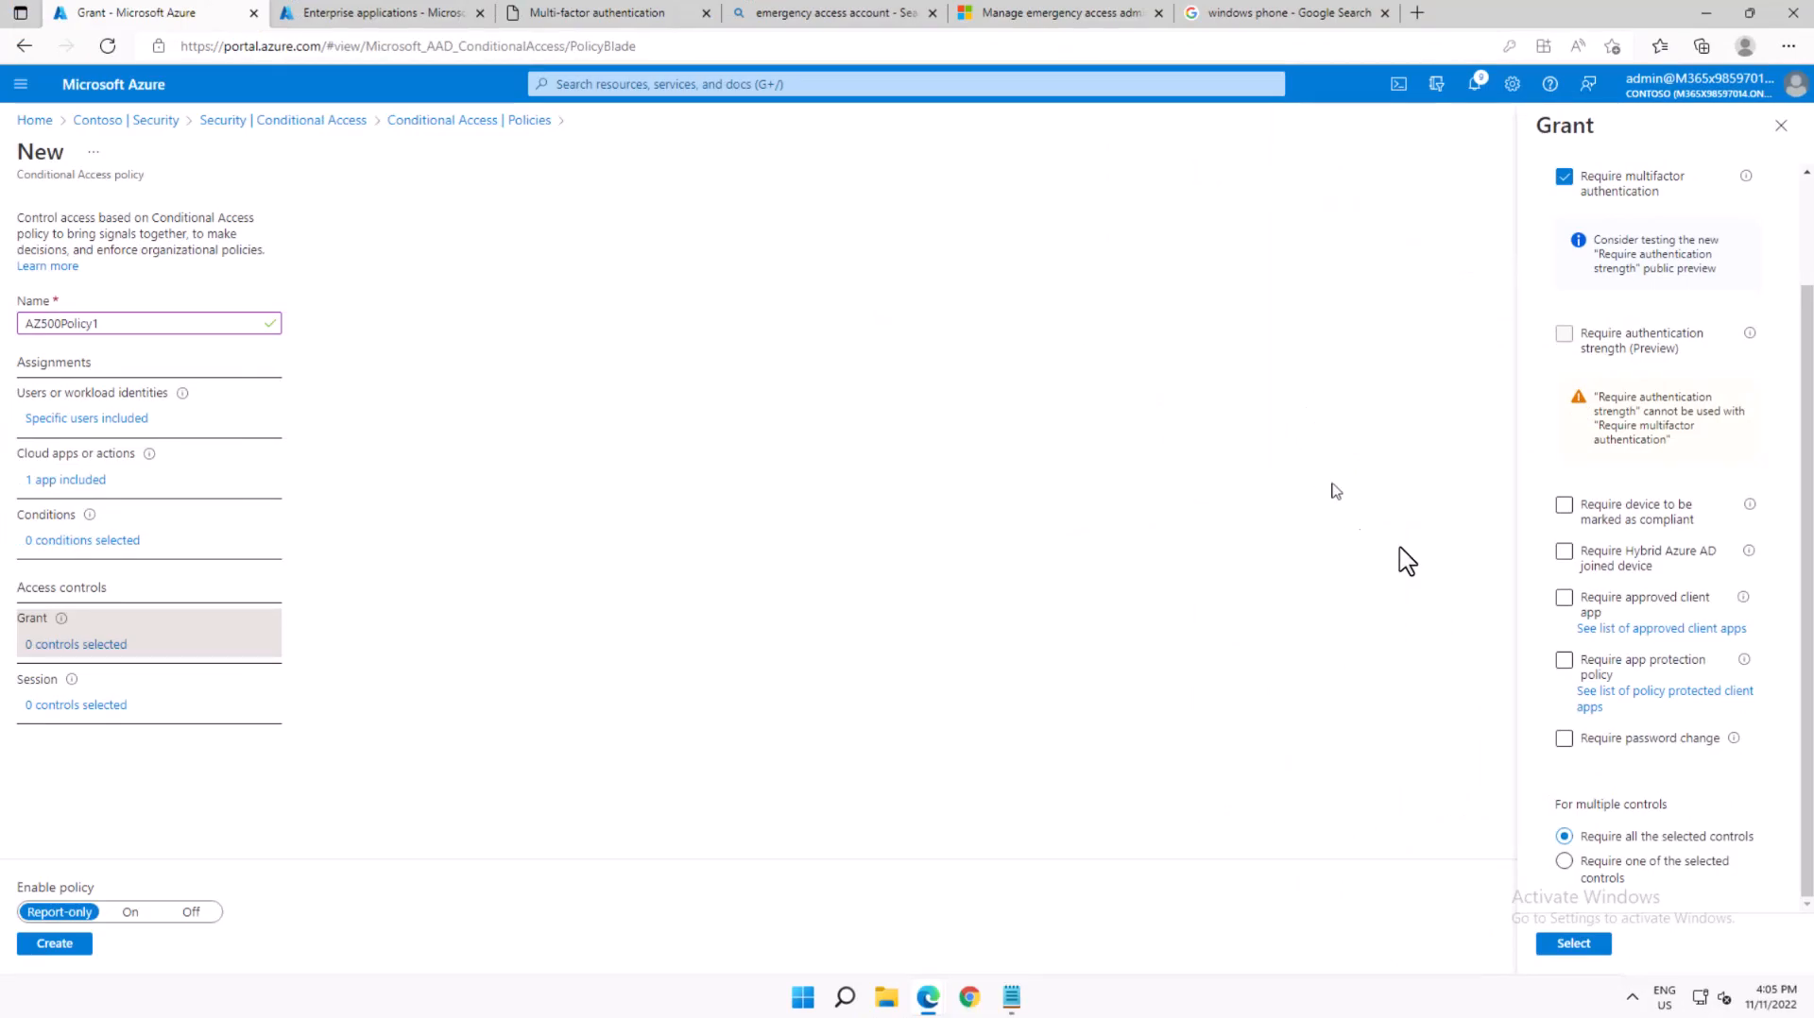
{"action": "scroll", "coordinate": [1621, 283], "scroll_direction": "up", "scroll_amount": 2}
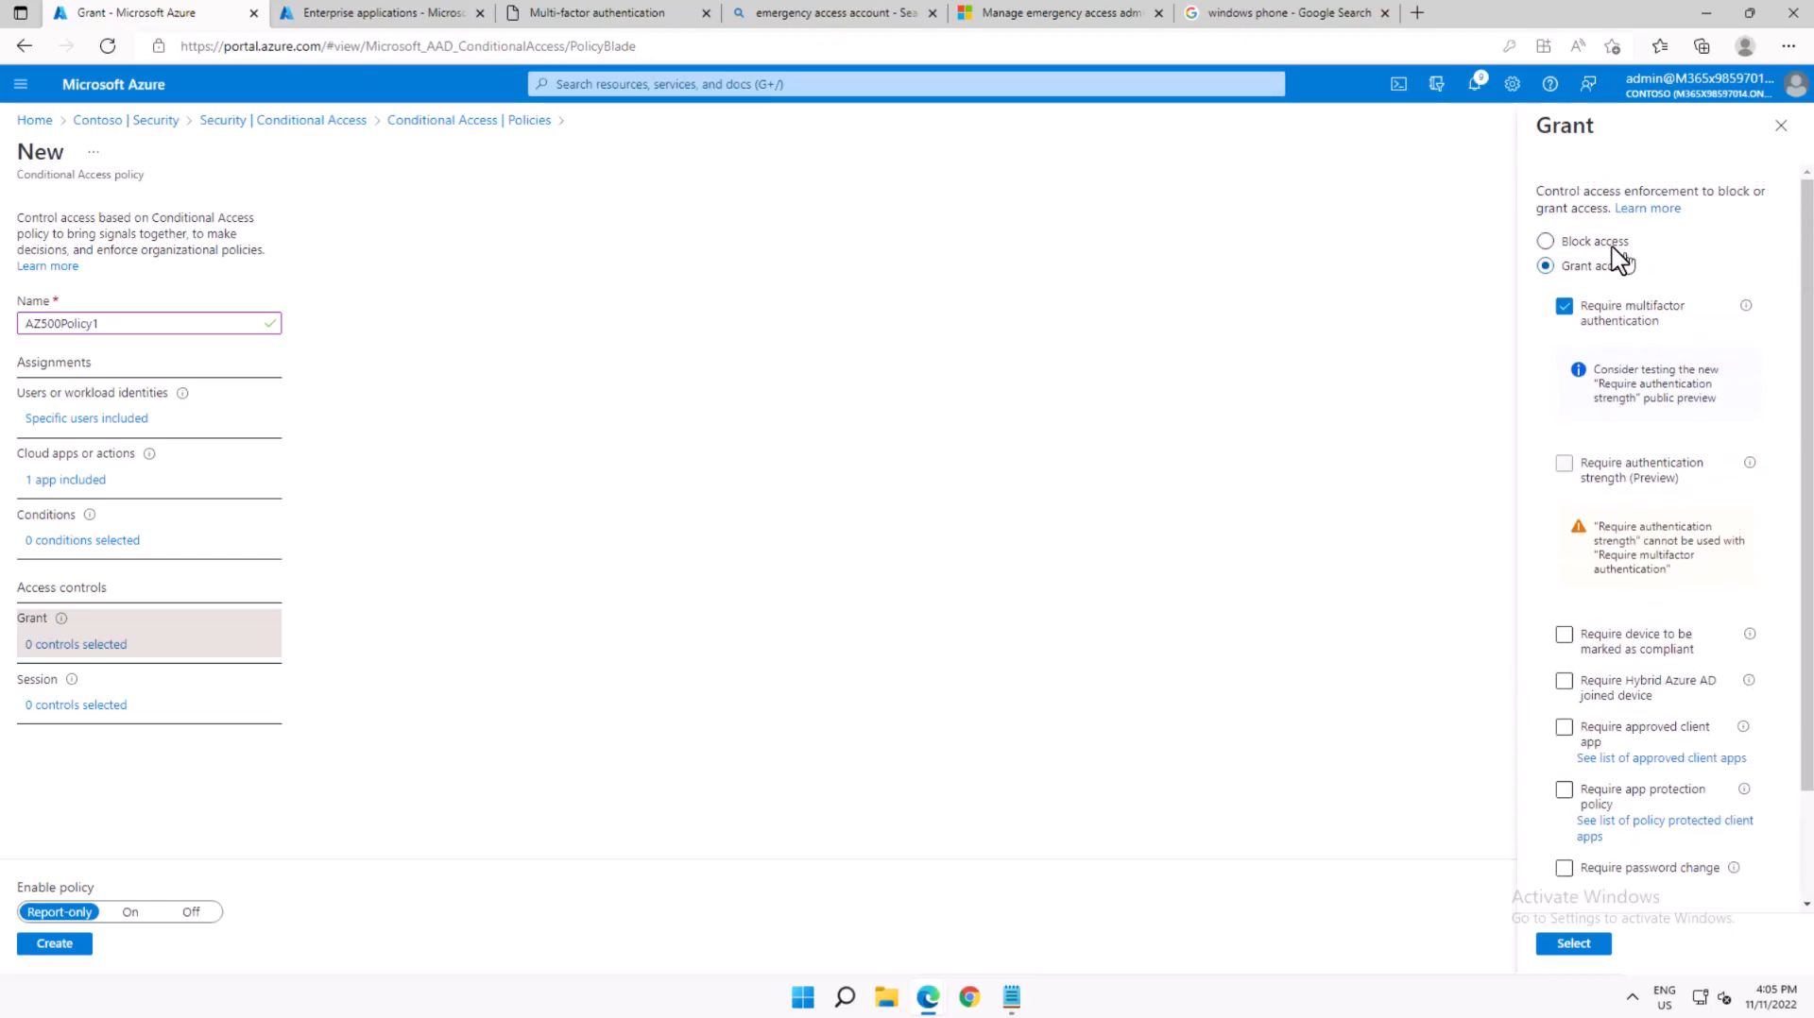
{"action": "left_click", "coordinate": [1544, 941]}
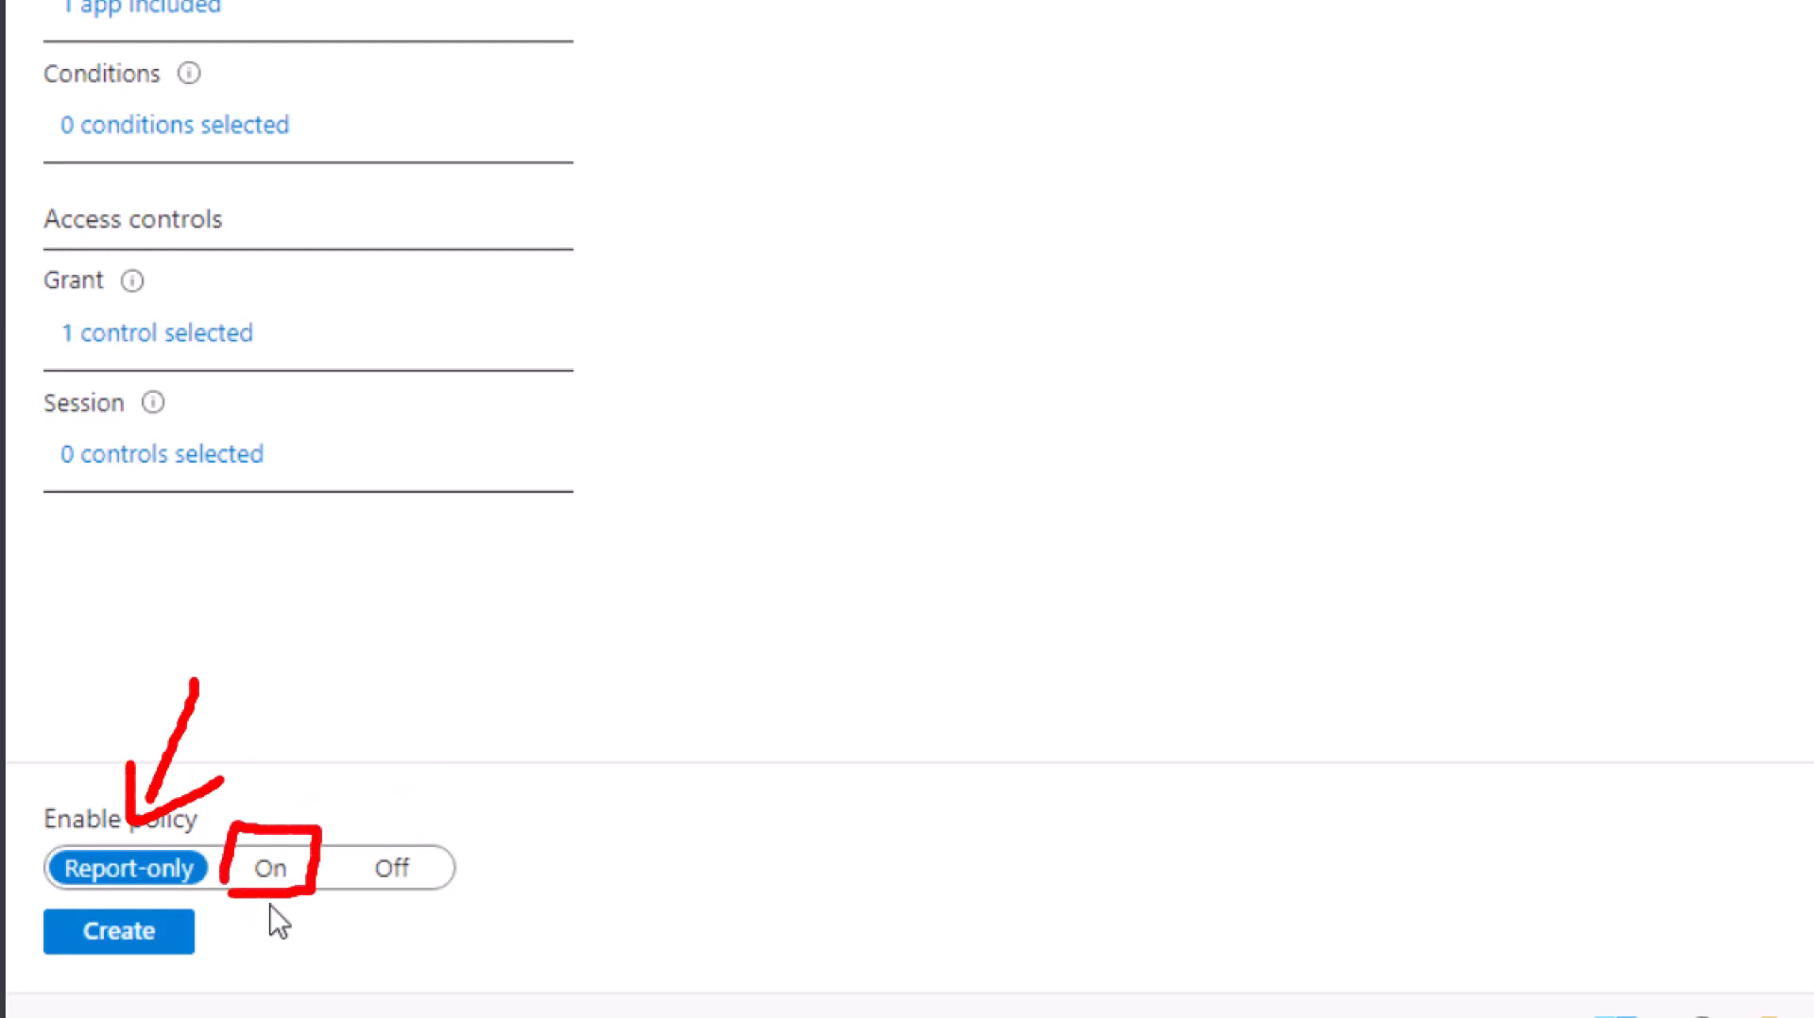
Step: Switch AZ500Policy1 from Report-only to On and create it
{"action": "left_click", "coordinate": [171, 880]}
{"action": "left_click", "coordinate": [94, 921]}
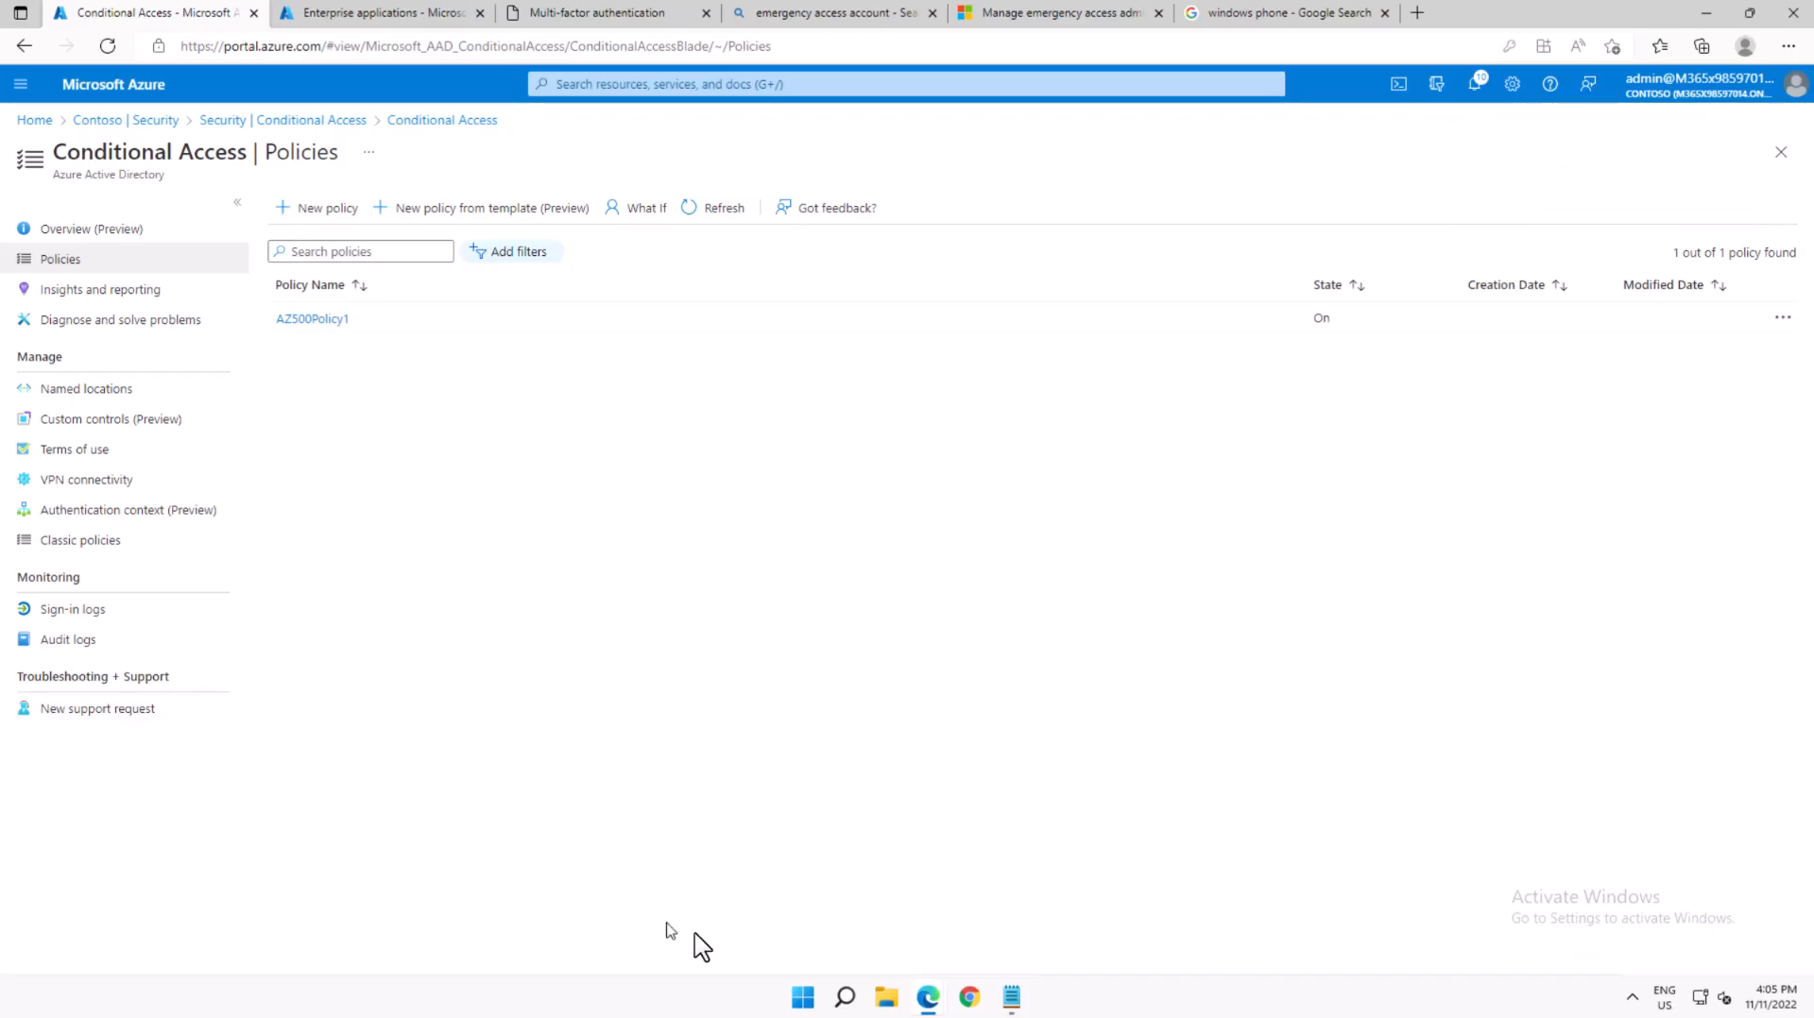
Step: Open a new Google Chrome window from the taskbar jump list
{"action": "right_click", "coordinate": [936, 1002]}
{"action": "right_click", "coordinate": [970, 1002]}
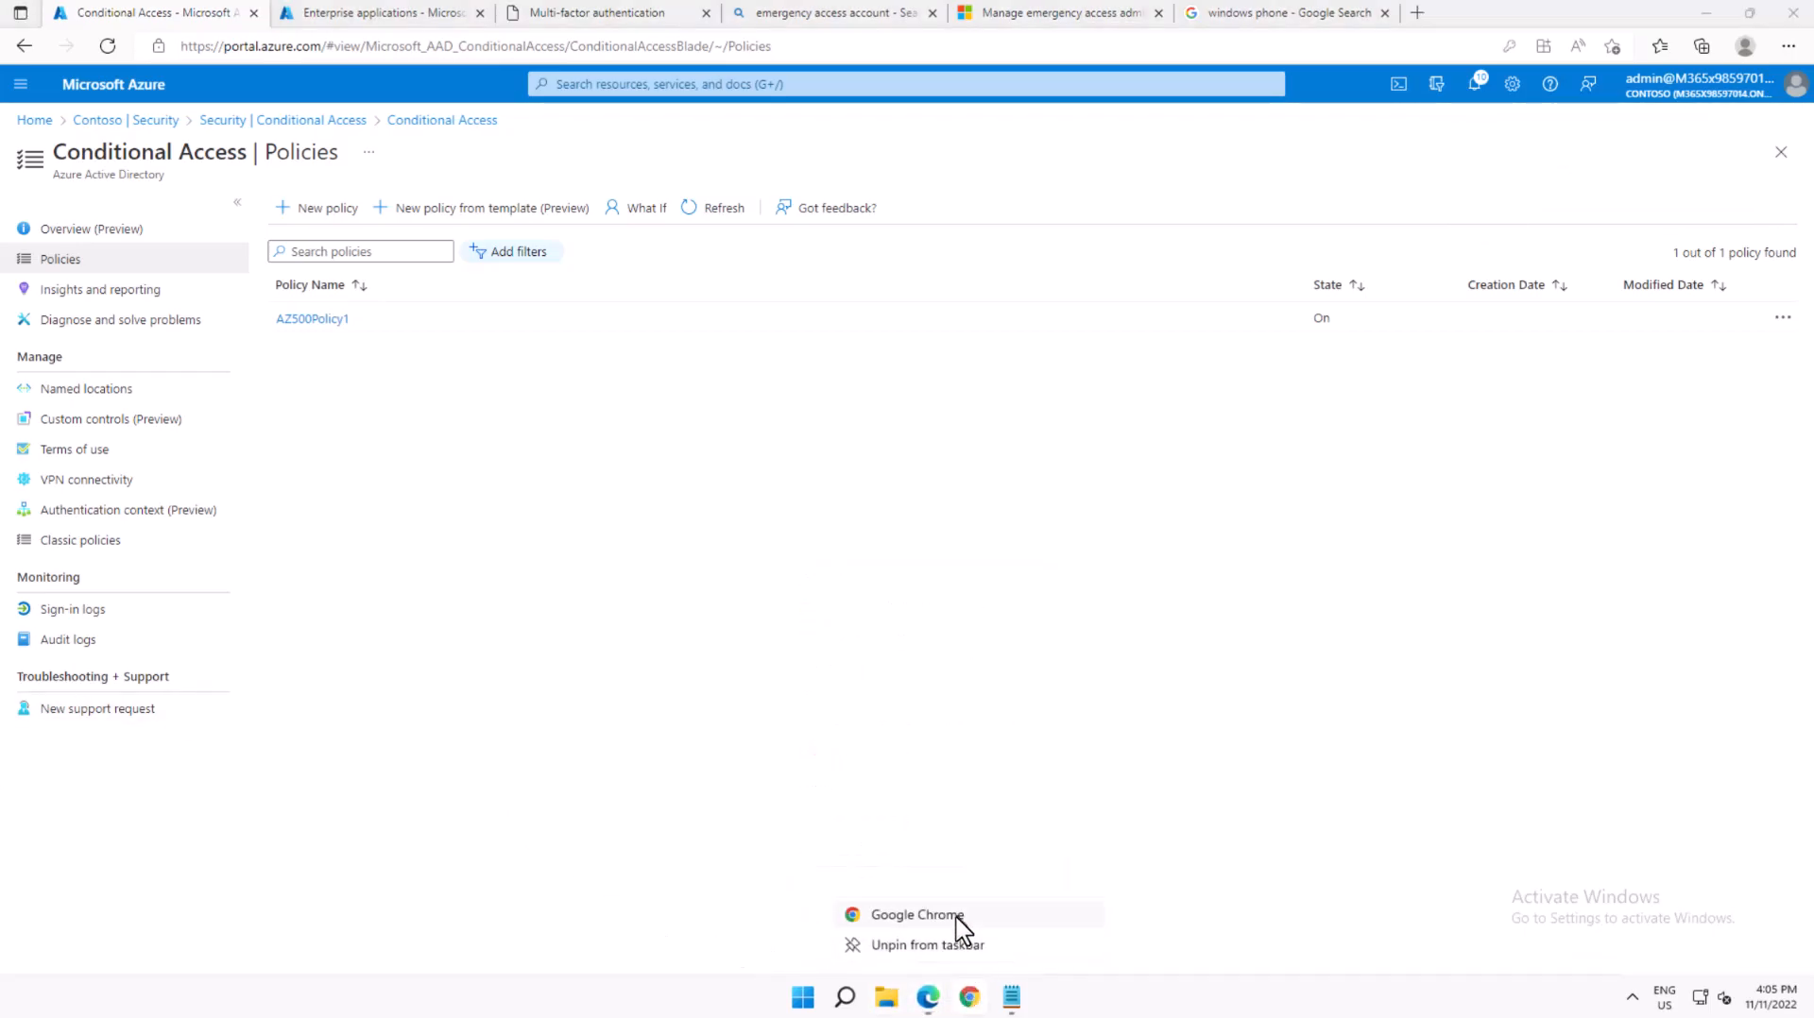
{"action": "right_click", "coordinate": [932, 914]}
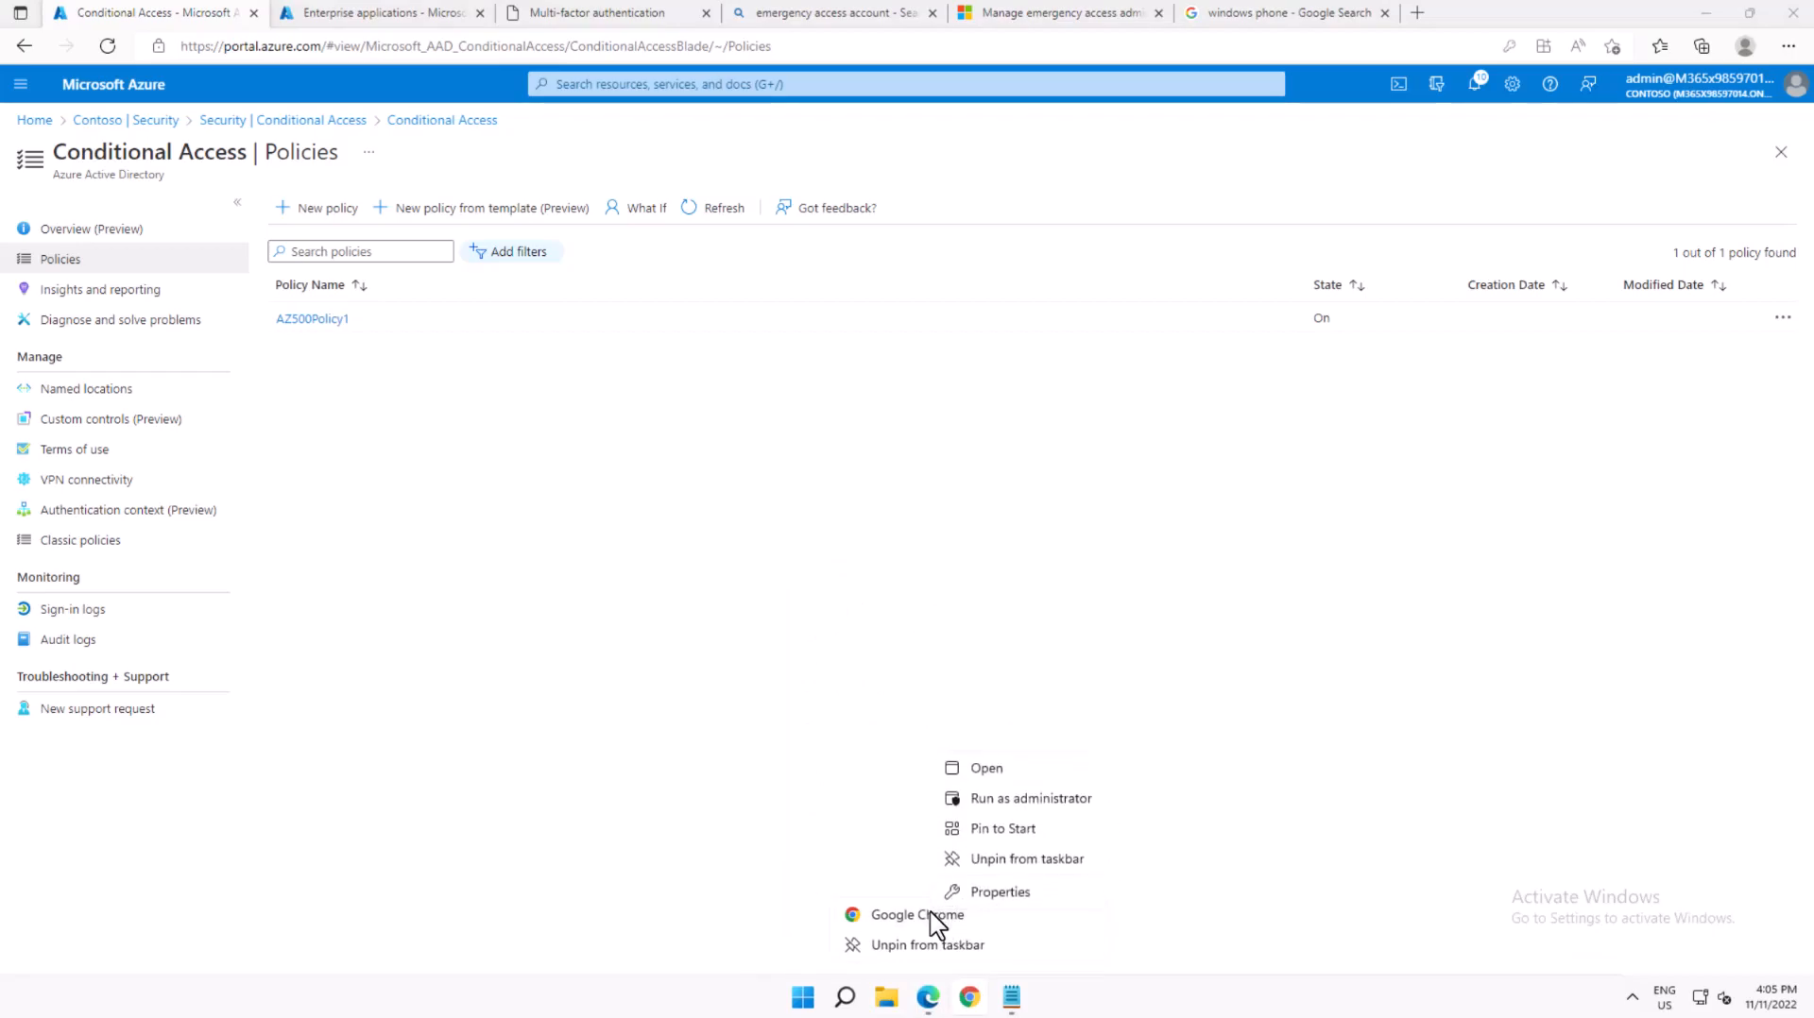
{"action": "left_click", "coordinate": [932, 914]}
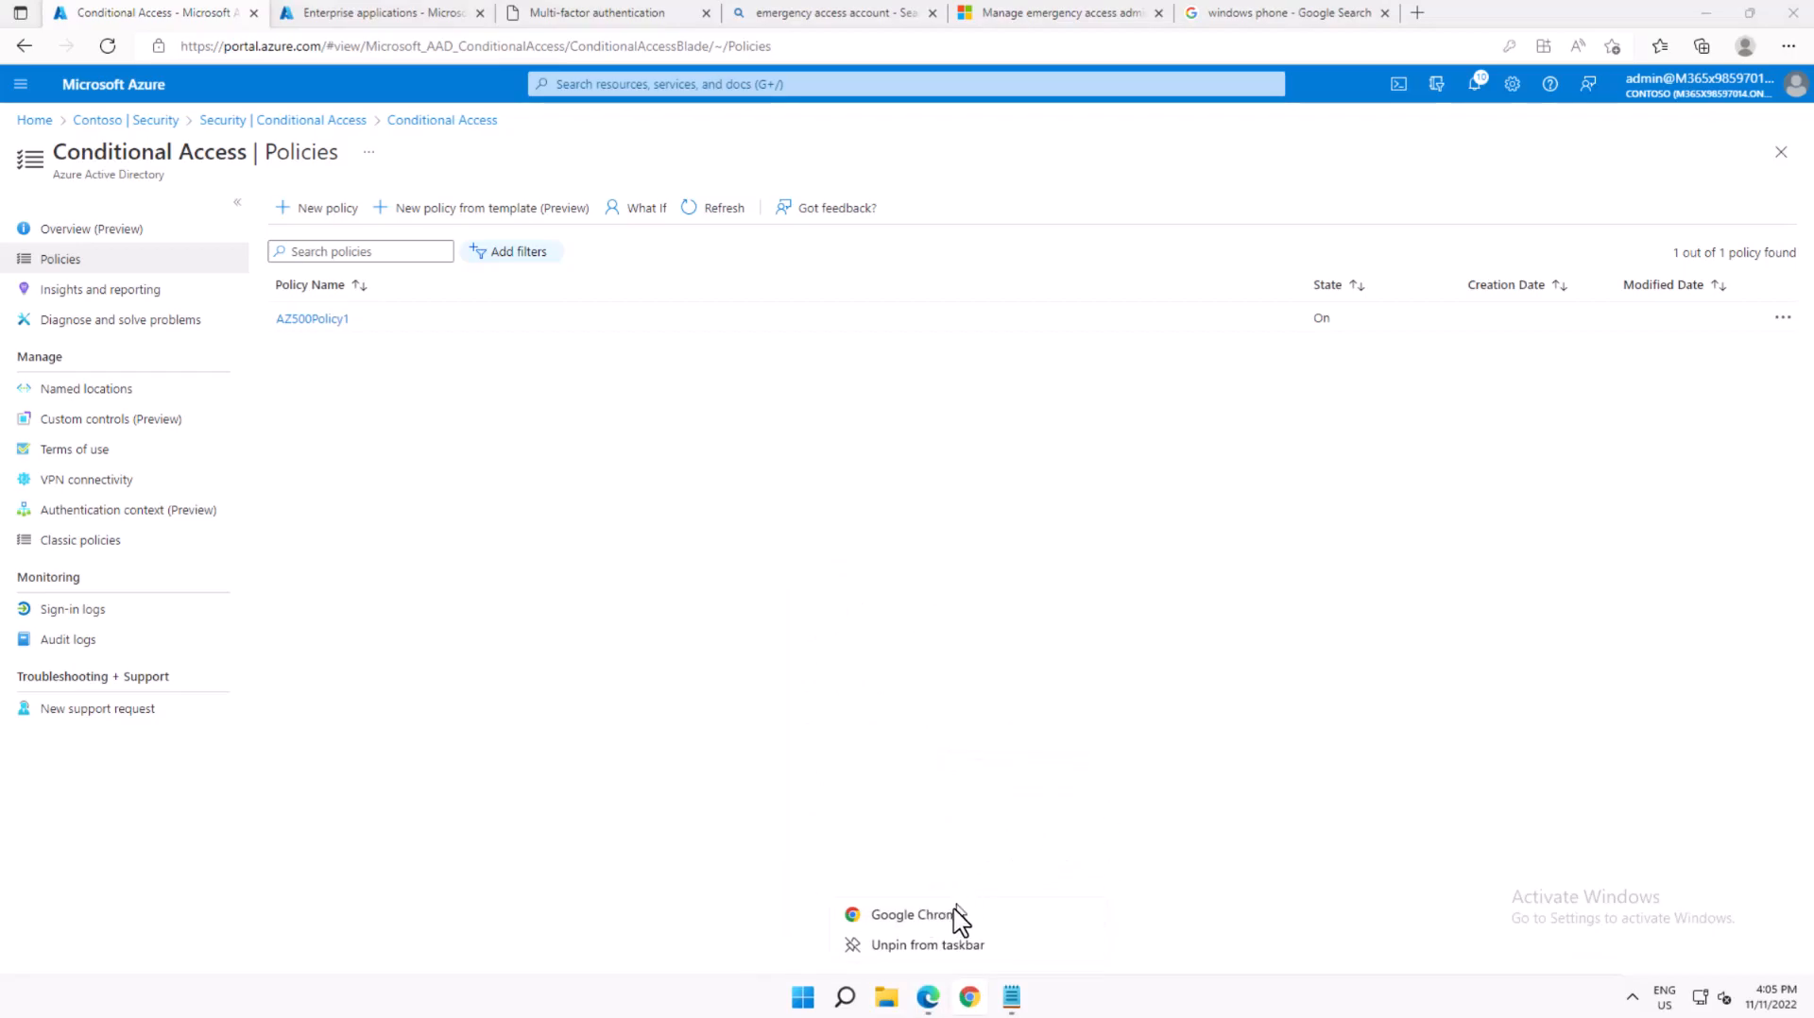
{"action": "left_click", "coordinate": [948, 915]}
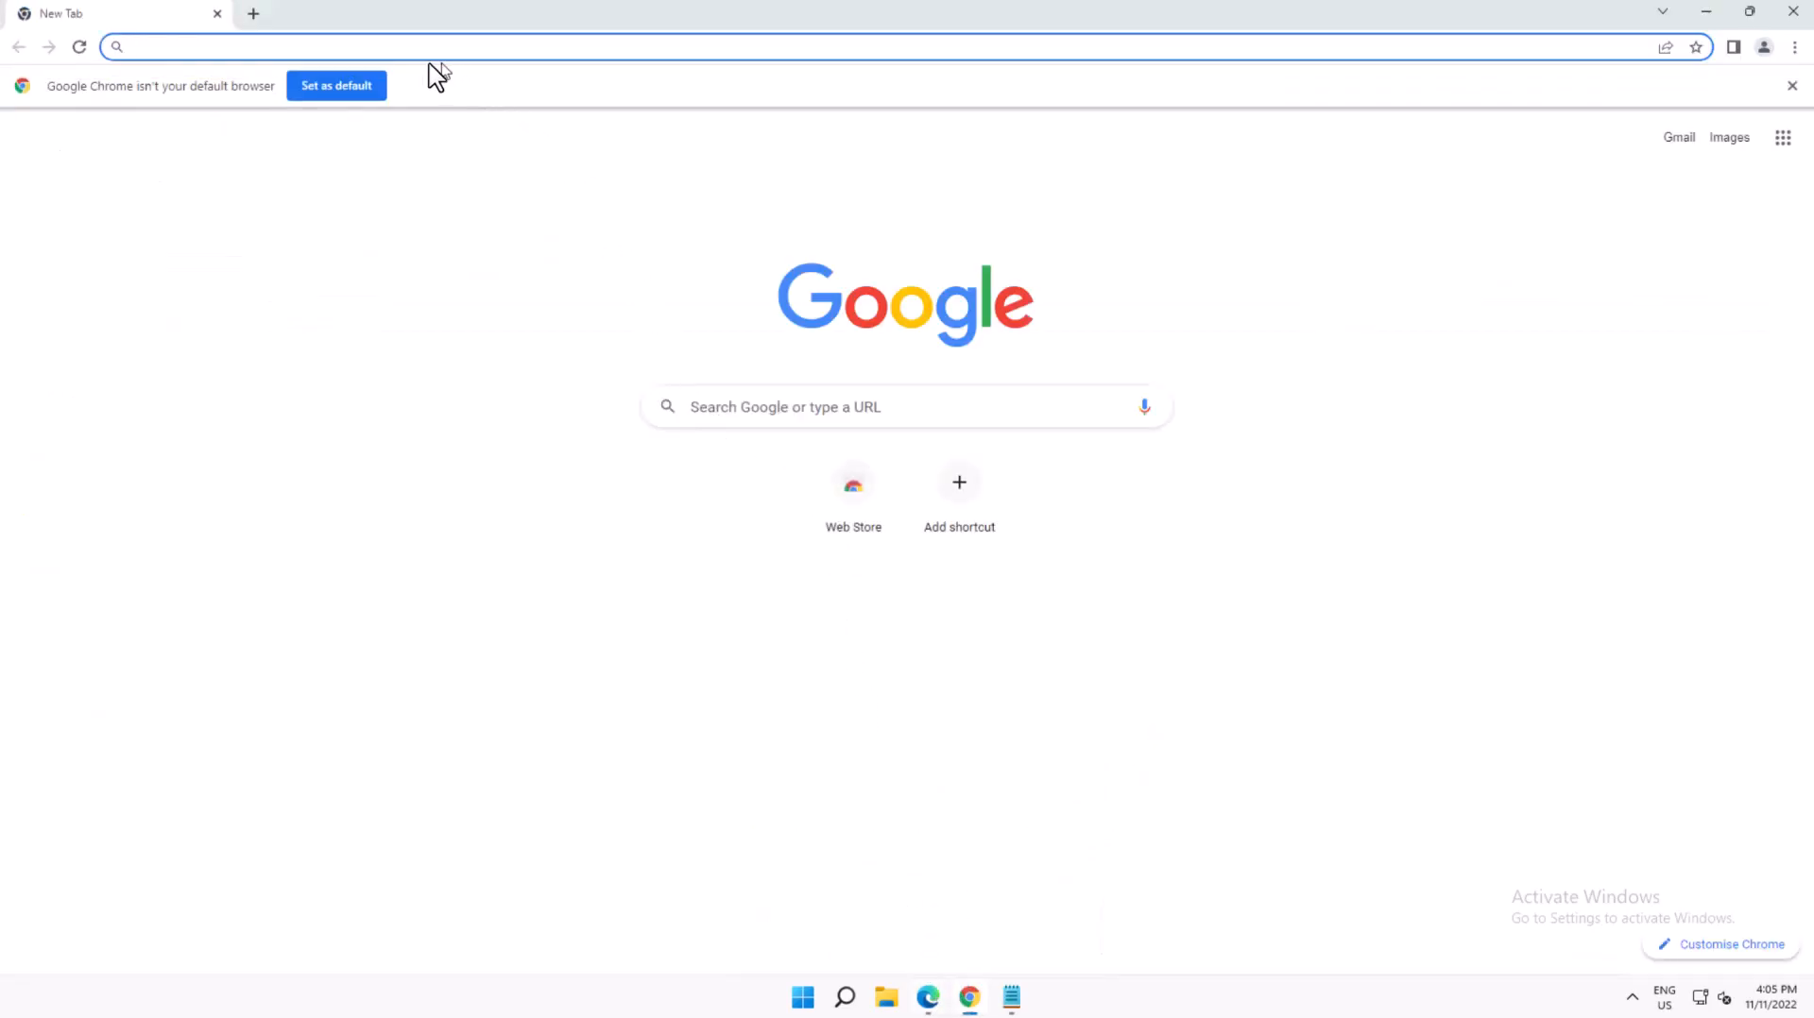
Step: Go to portal.azure.com and enter the test user's sign-in e-mail
{"action": "type", "text": "portal.az"}
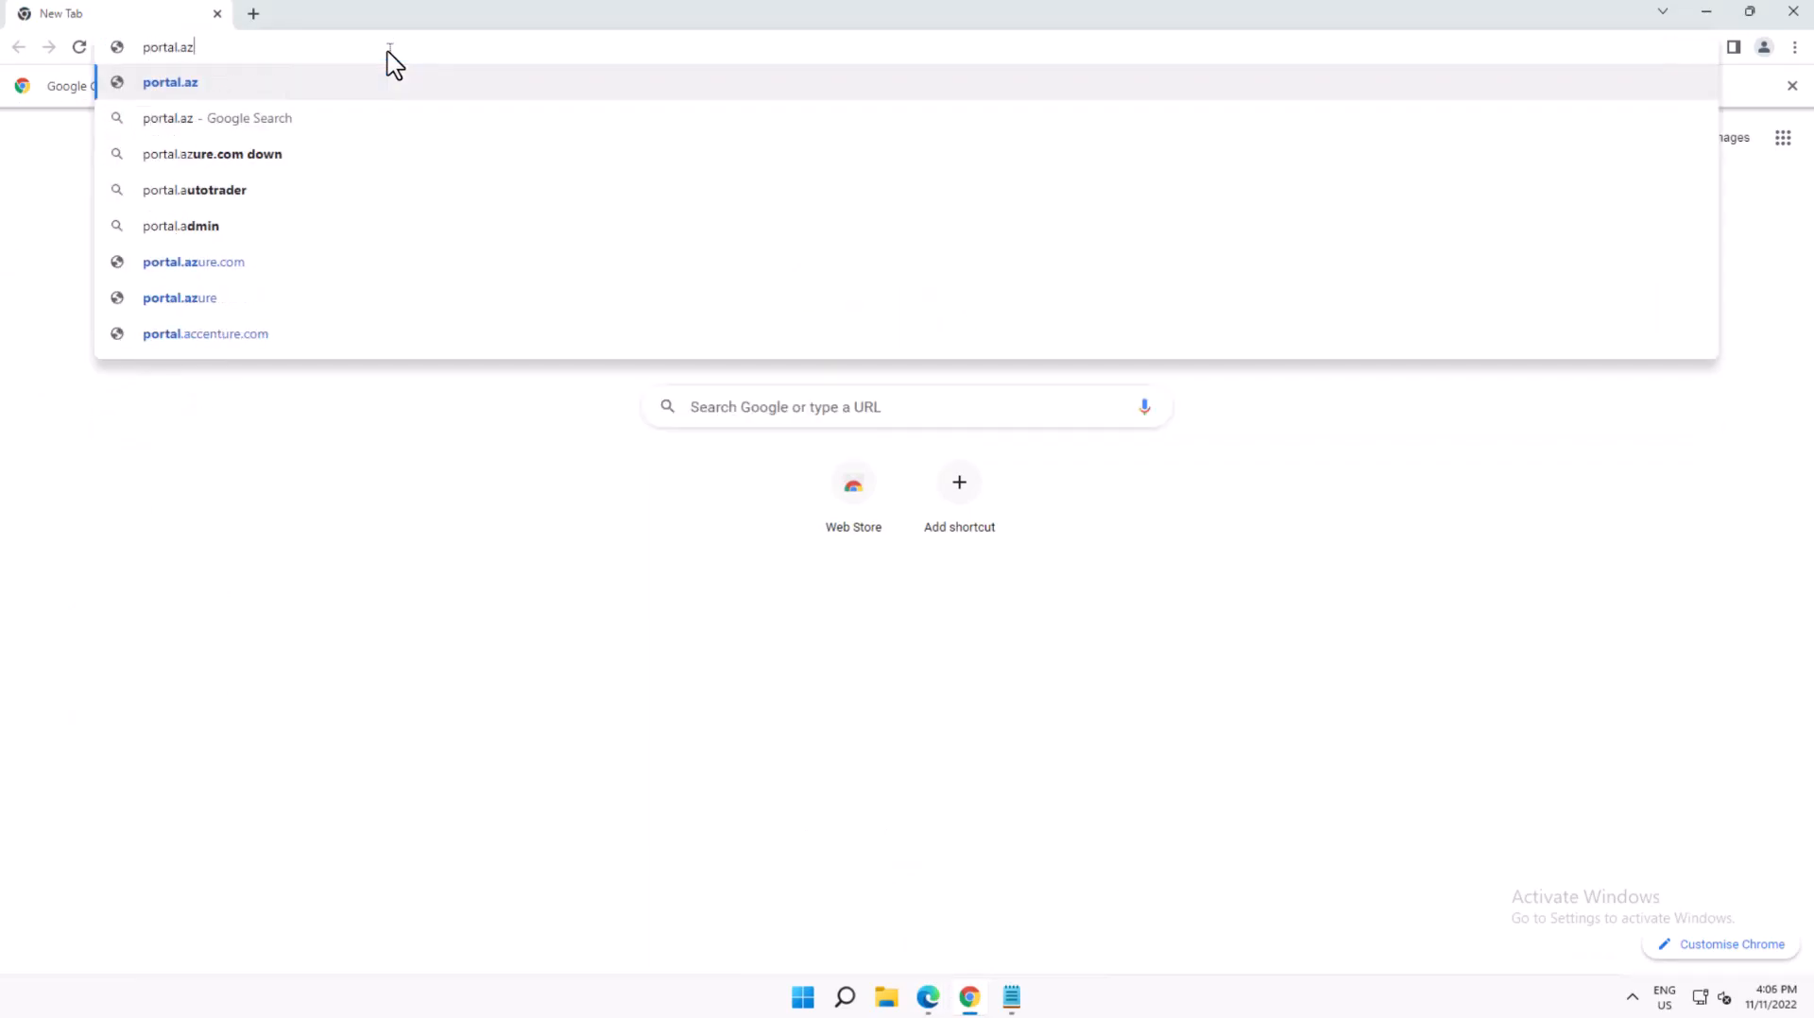
{"action": "type", "text": "ure."}
{"action": "key", "text": "Return"}
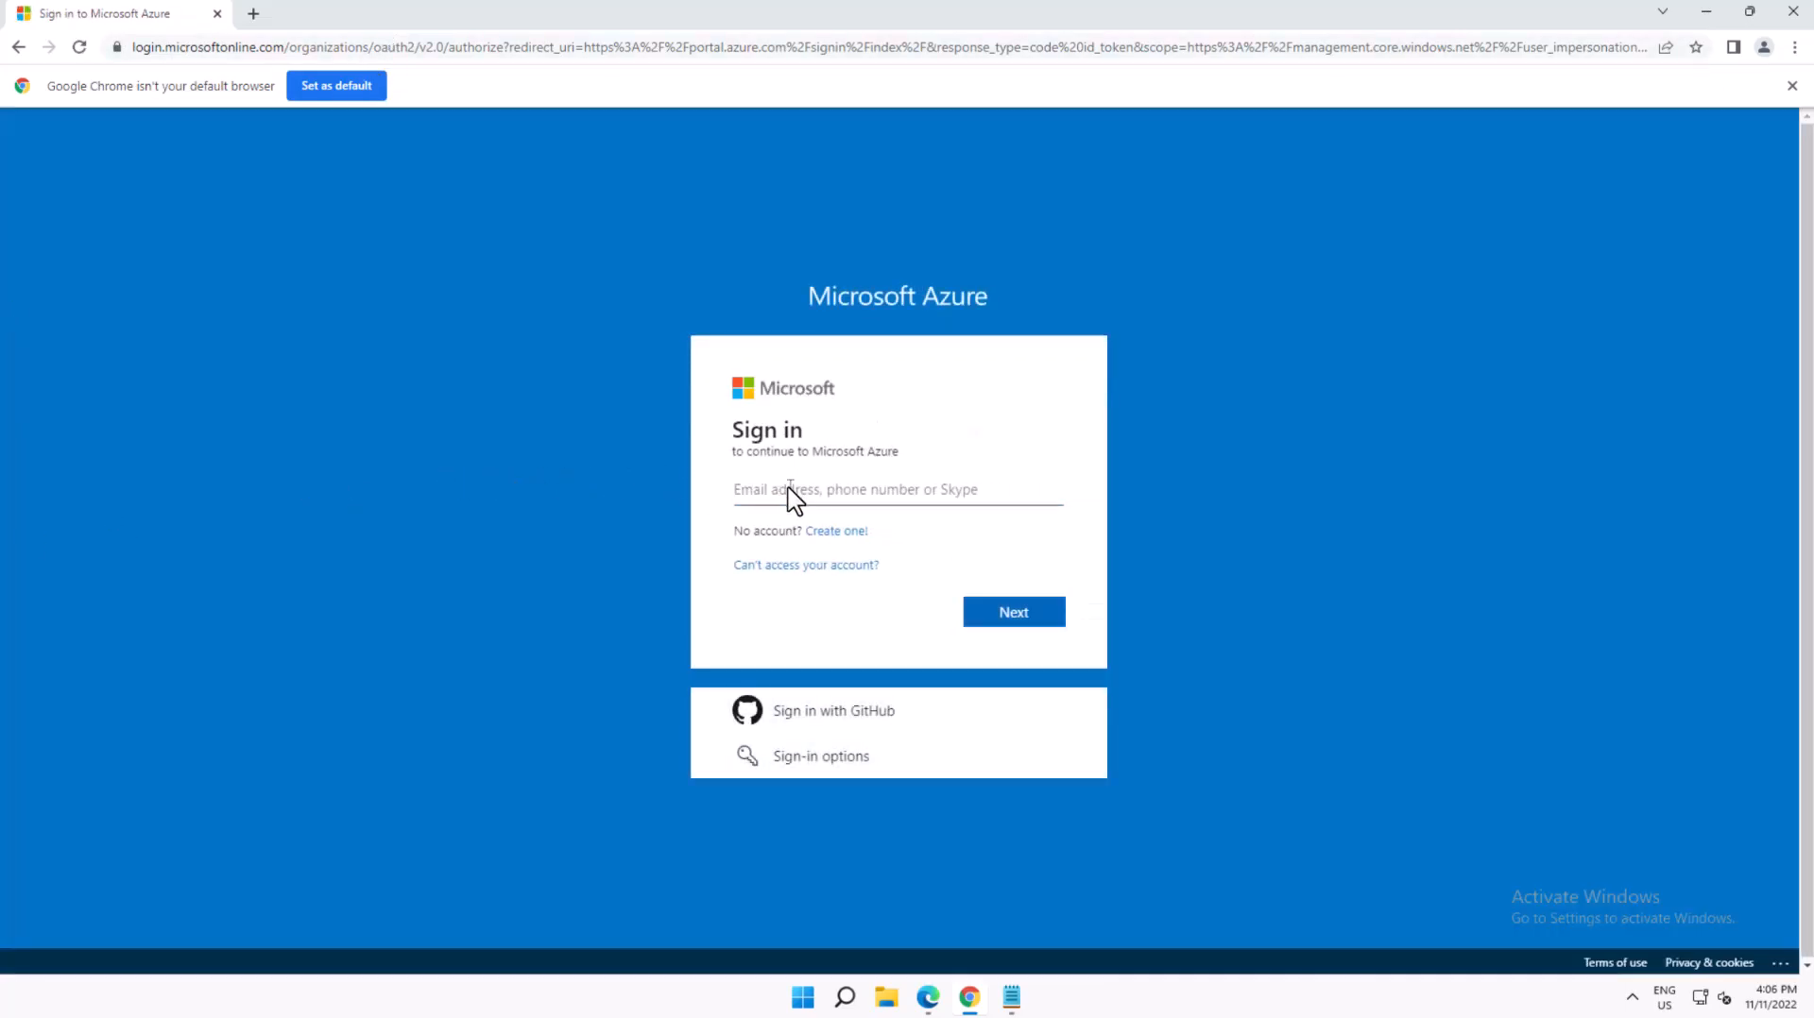
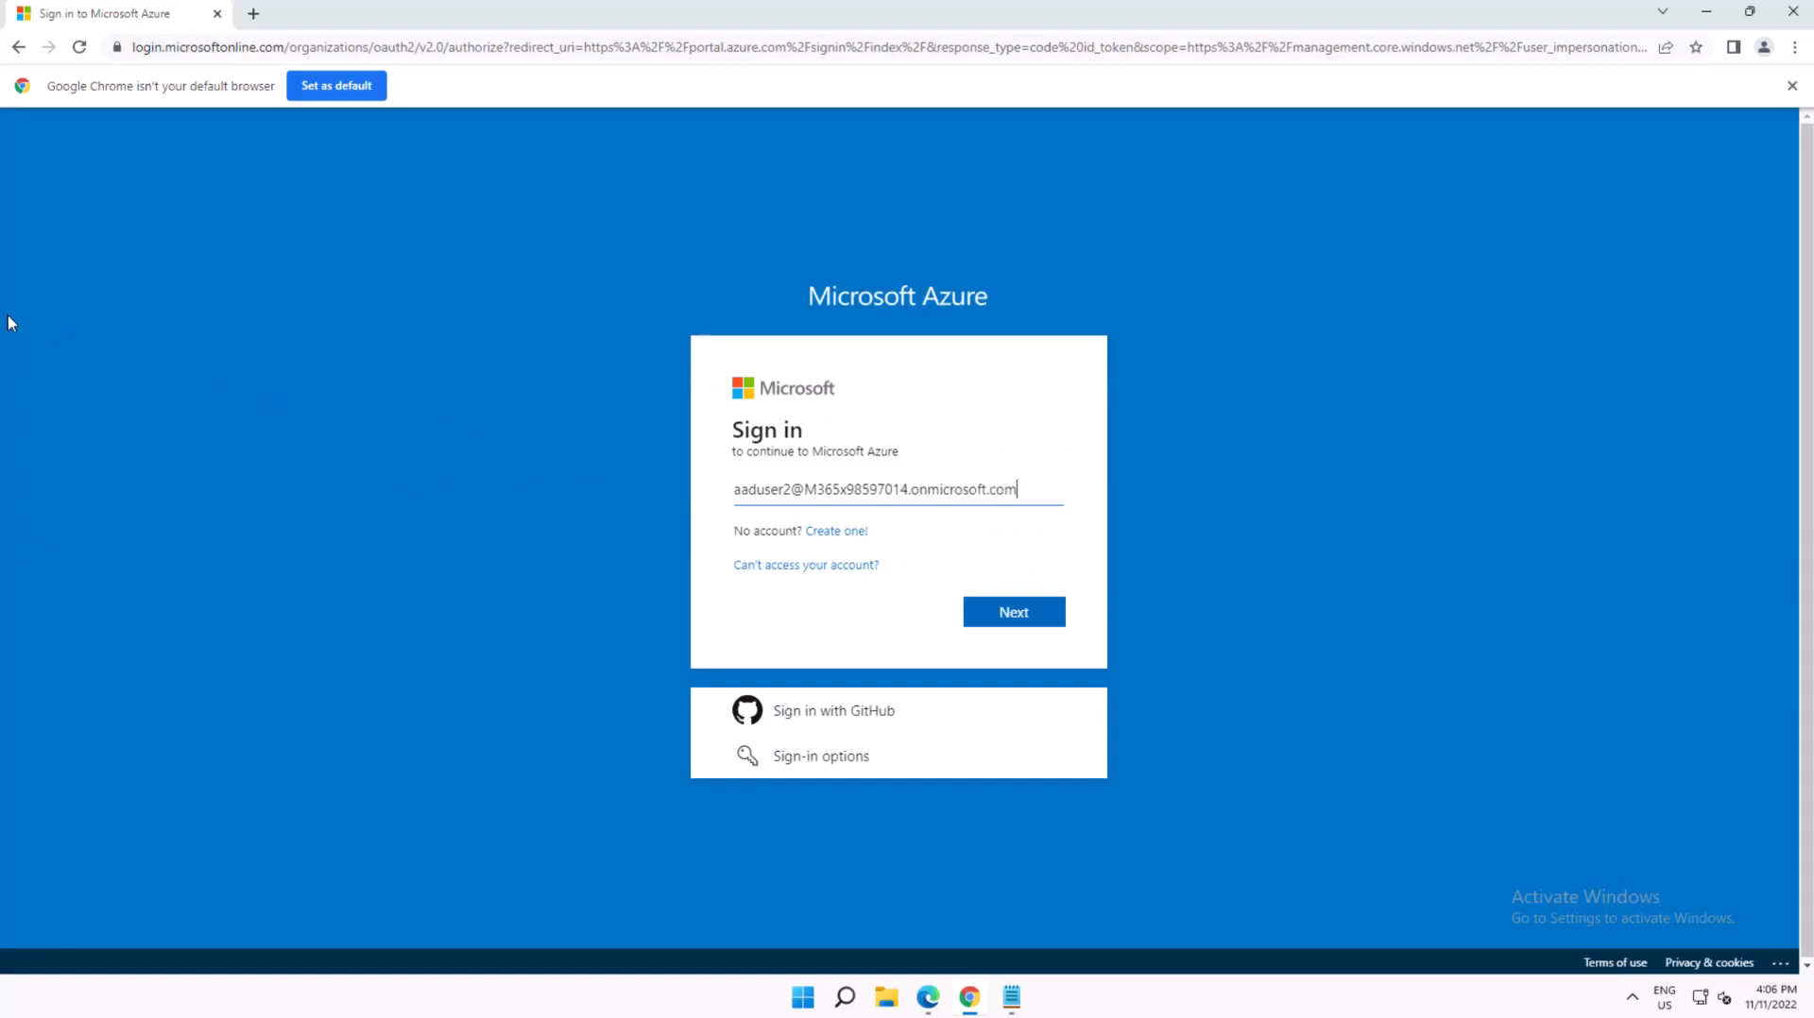
{"action": "left_click", "coordinate": [1018, 612]}
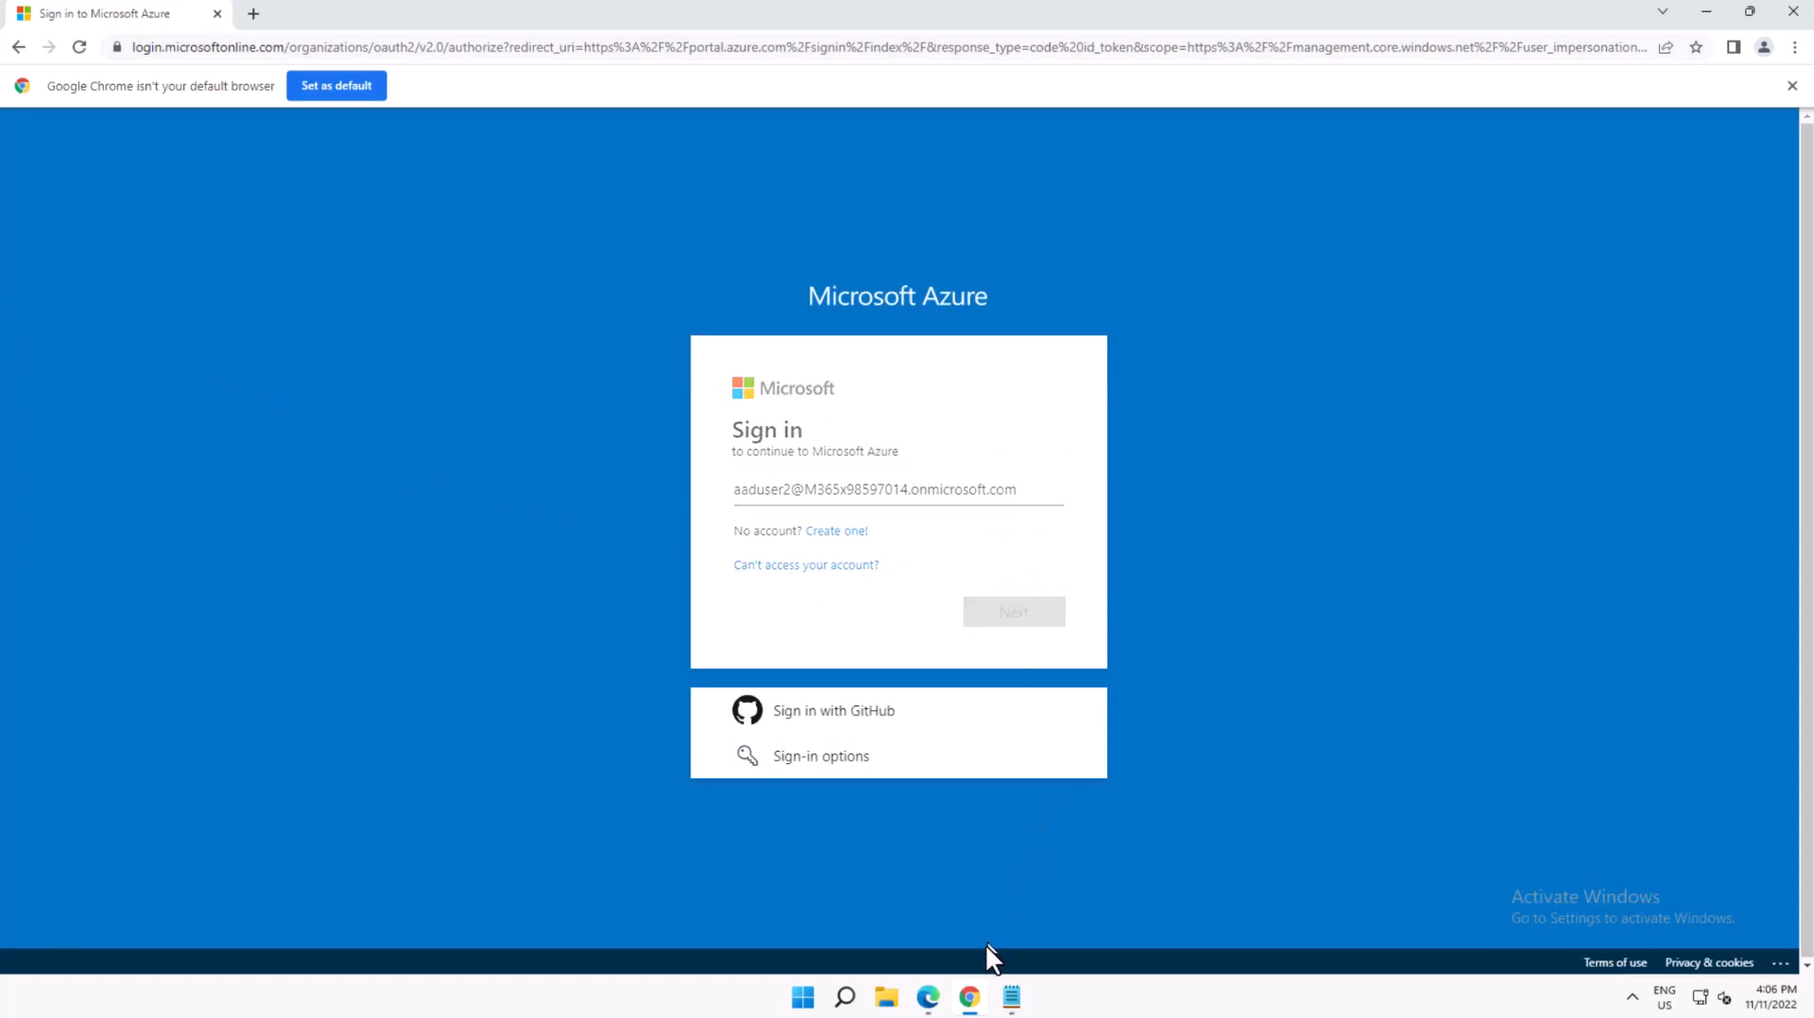
Step: Paste the test user's password from Notepad, sign in, and decline saving the password
{"action": "left_click", "coordinate": [1013, 997]}
{"action": "double_click", "coordinate": [796, 338]}
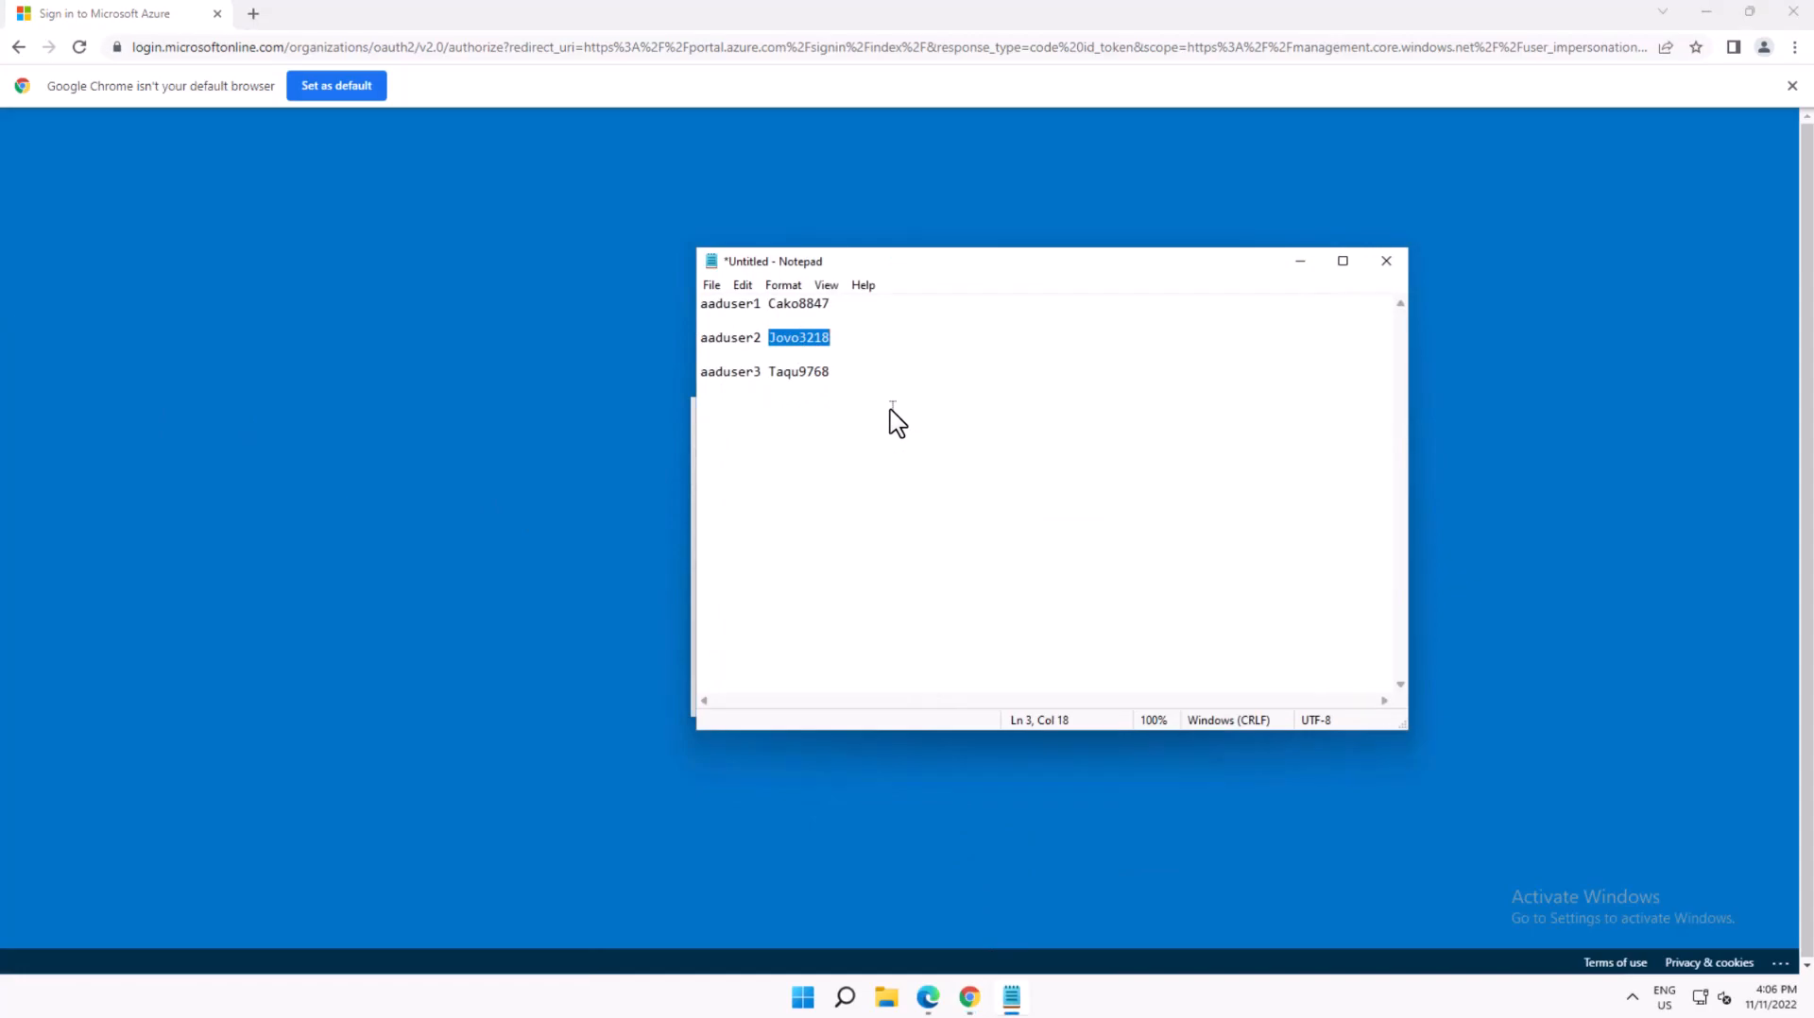
{"action": "left_click", "coordinate": [1303, 259]}
{"action": "left_click", "coordinate": [847, 569]}
{"action": "key", "text": "ctrl+v"}
{"action": "left_click", "coordinate": [1016, 663]}
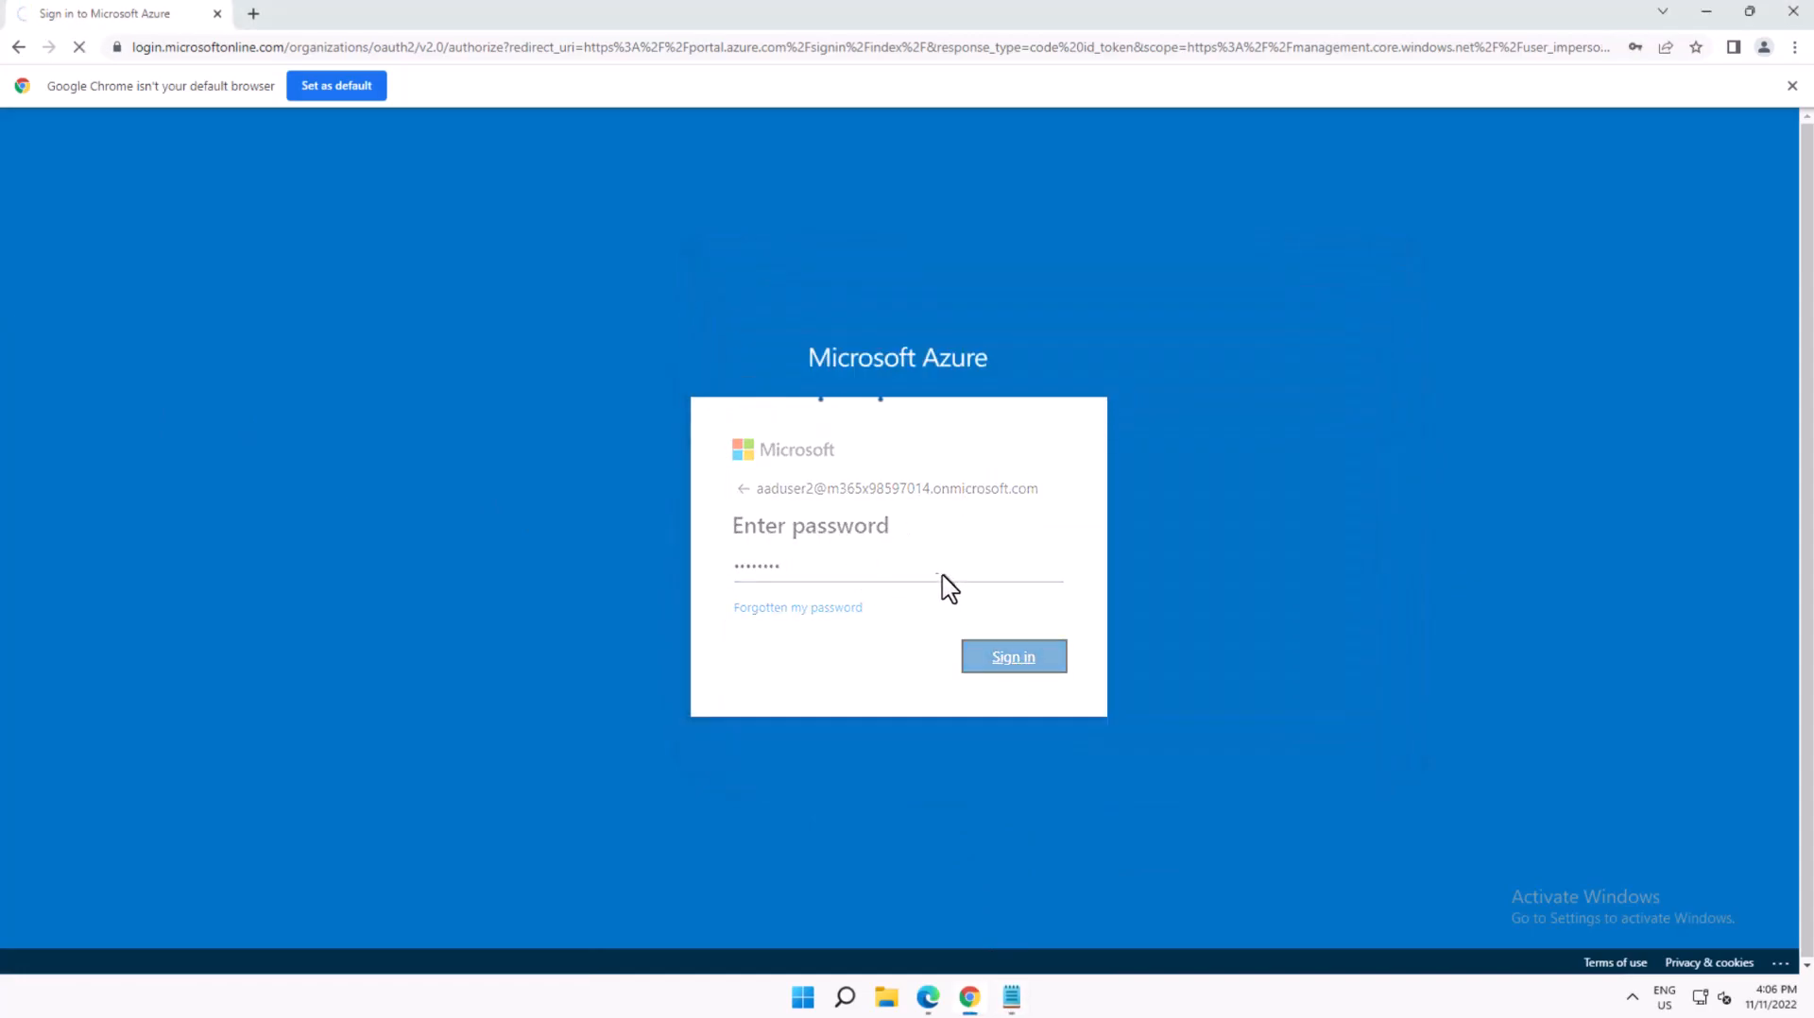
{"action": "left_click", "coordinate": [1668, 314]}
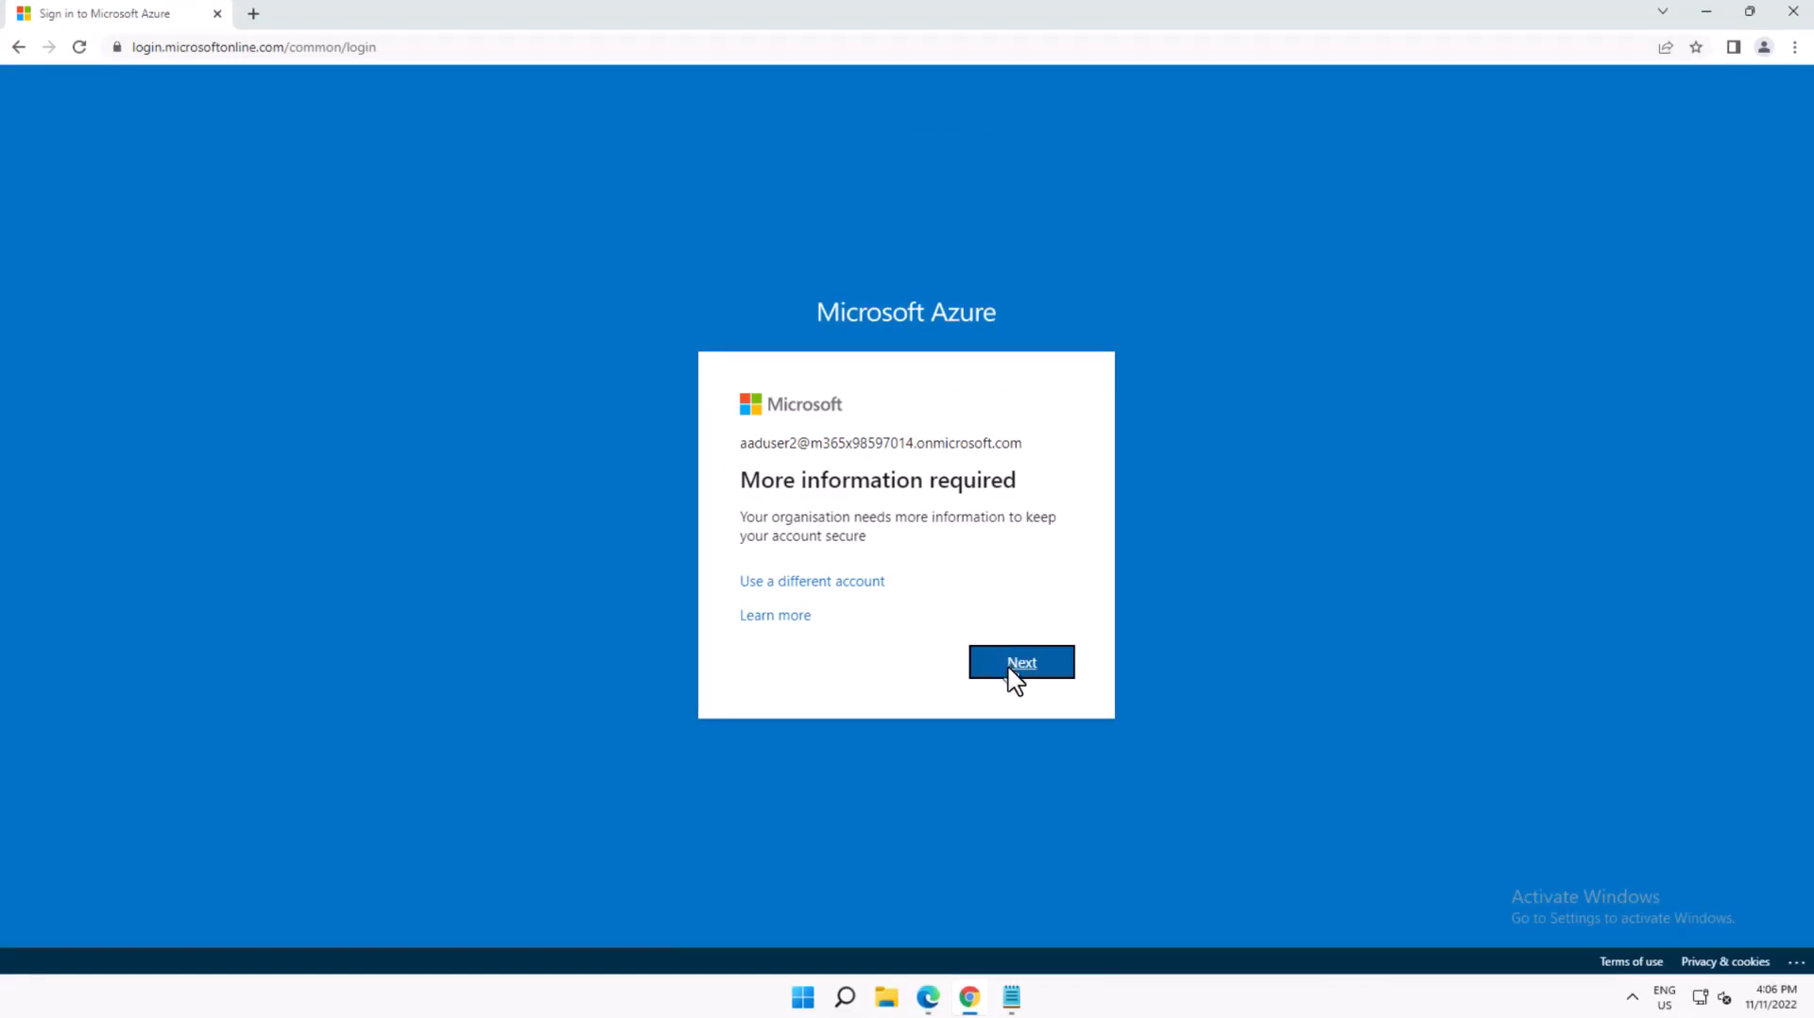
Step: Choose Phone as the verification method instead of the default option
{"action": "left_click", "coordinate": [1009, 667]}
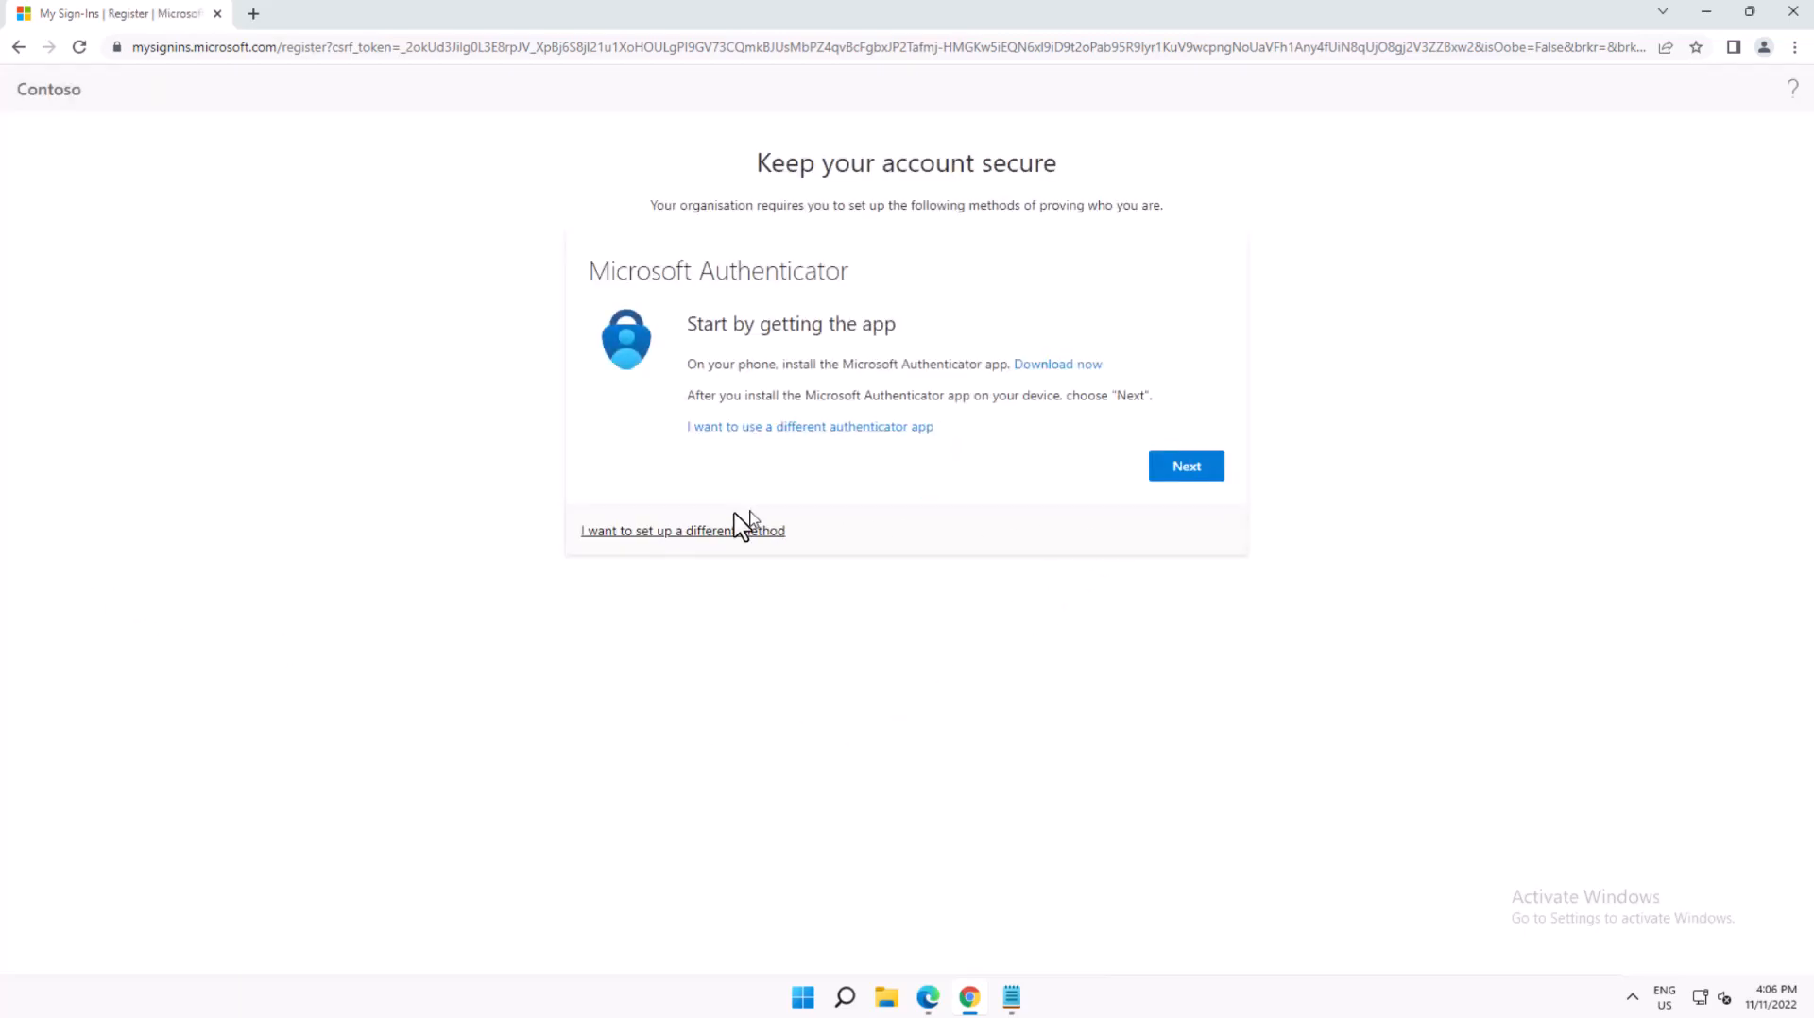
{"action": "left_click", "coordinate": [710, 531]}
{"action": "left_click", "coordinate": [863, 529]}
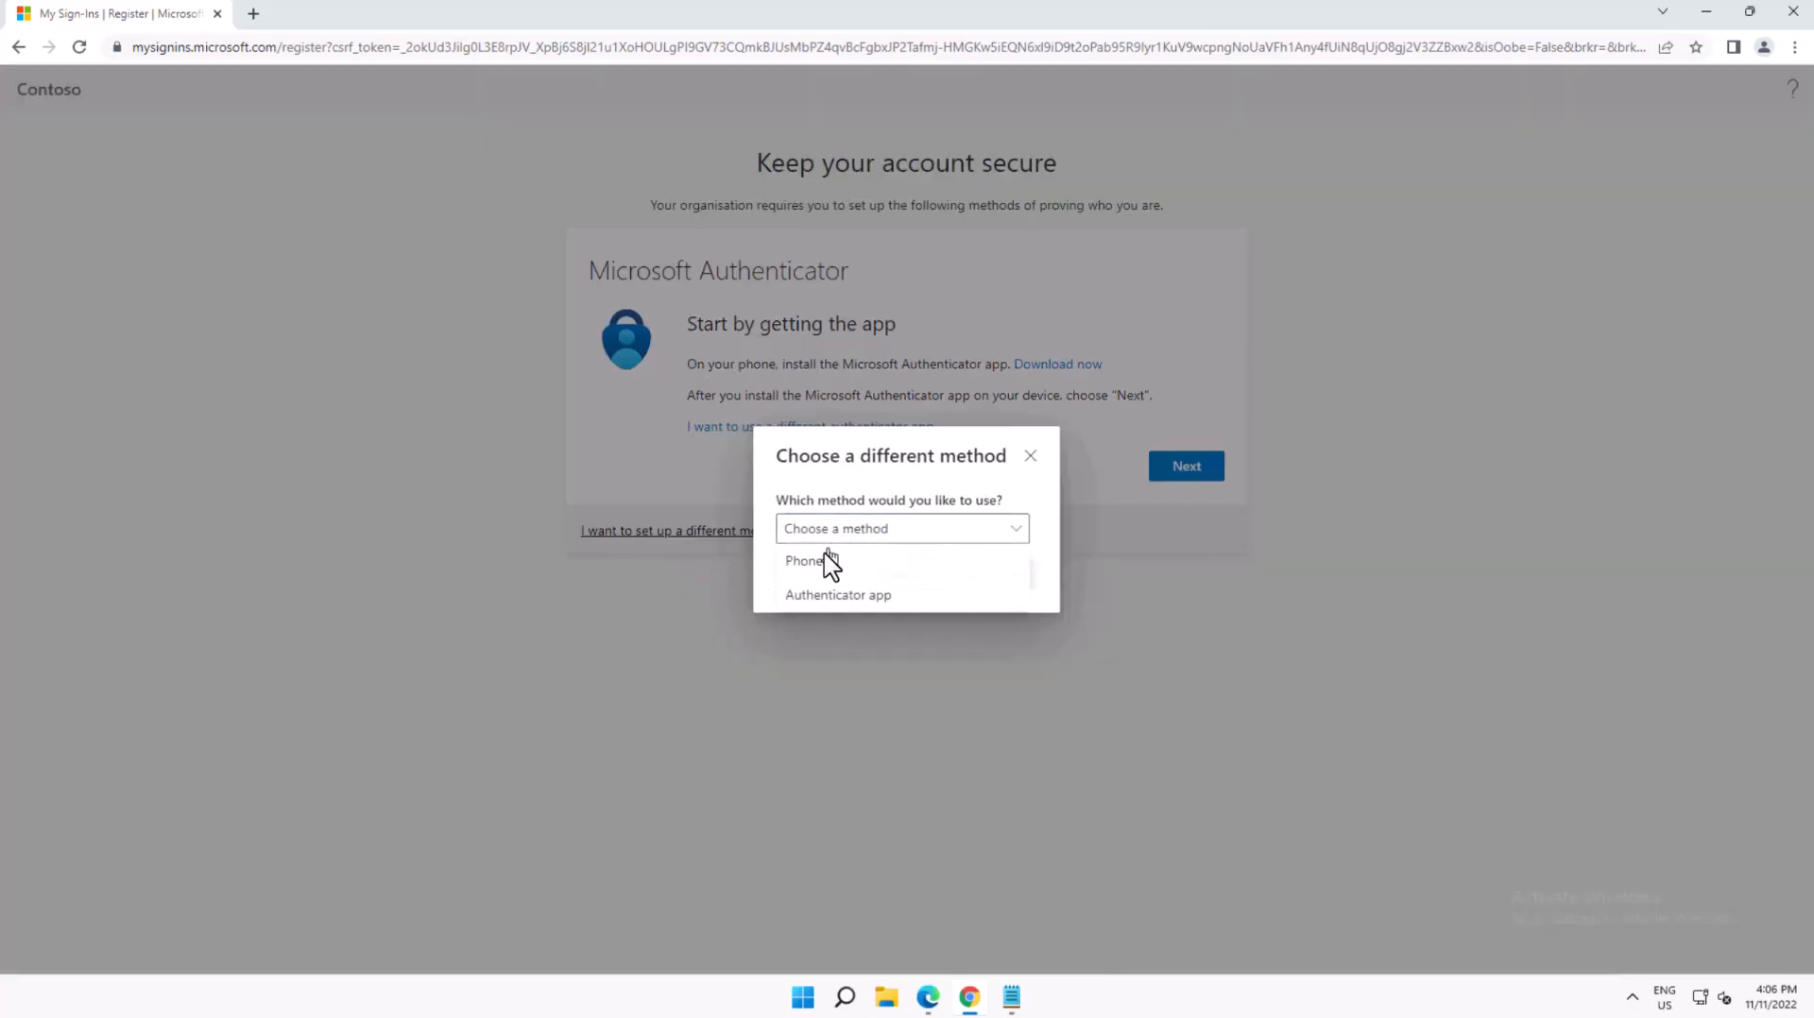
{"action": "left_click", "coordinate": [818, 562]}
{"action": "left_click", "coordinate": [1005, 582]}
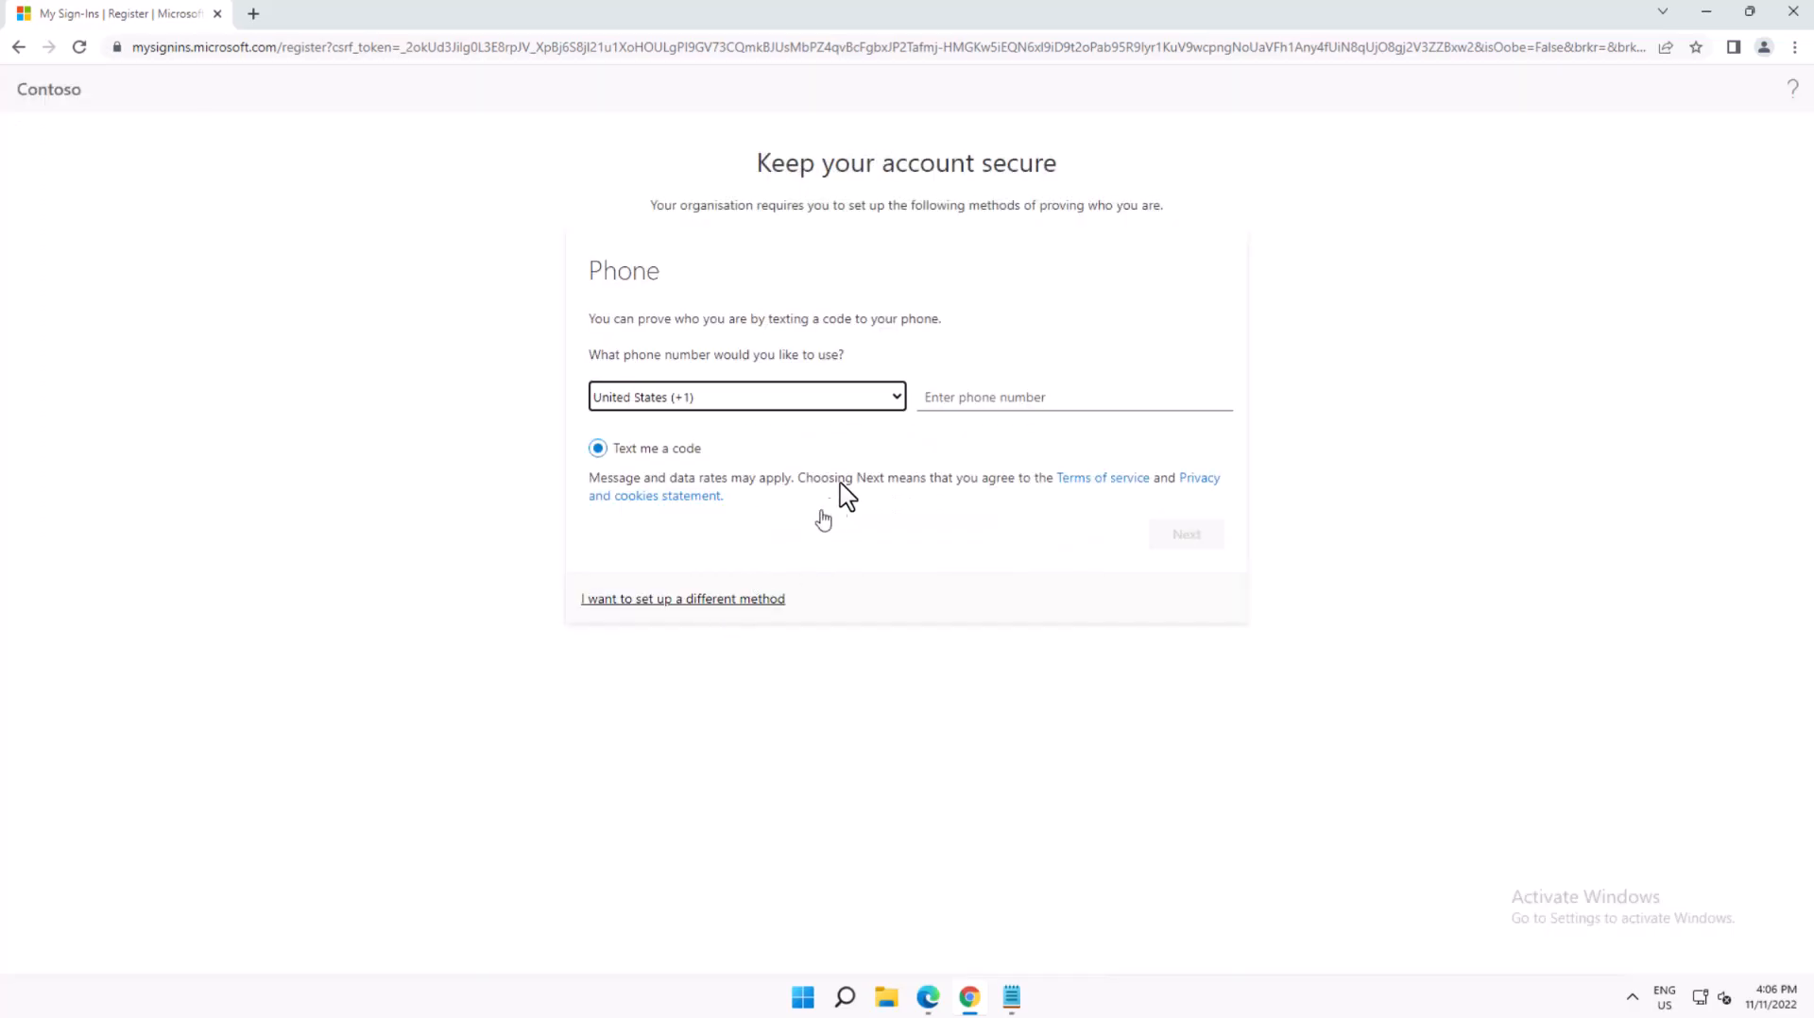
Step: Register a United Kingdom (+44) phone number, verify the texted code, and finish setup
{"action": "left_click", "coordinate": [867, 406]}
{"action": "left_click_drag", "start_coordinate": [896, 463], "coordinate": [888, 744]}
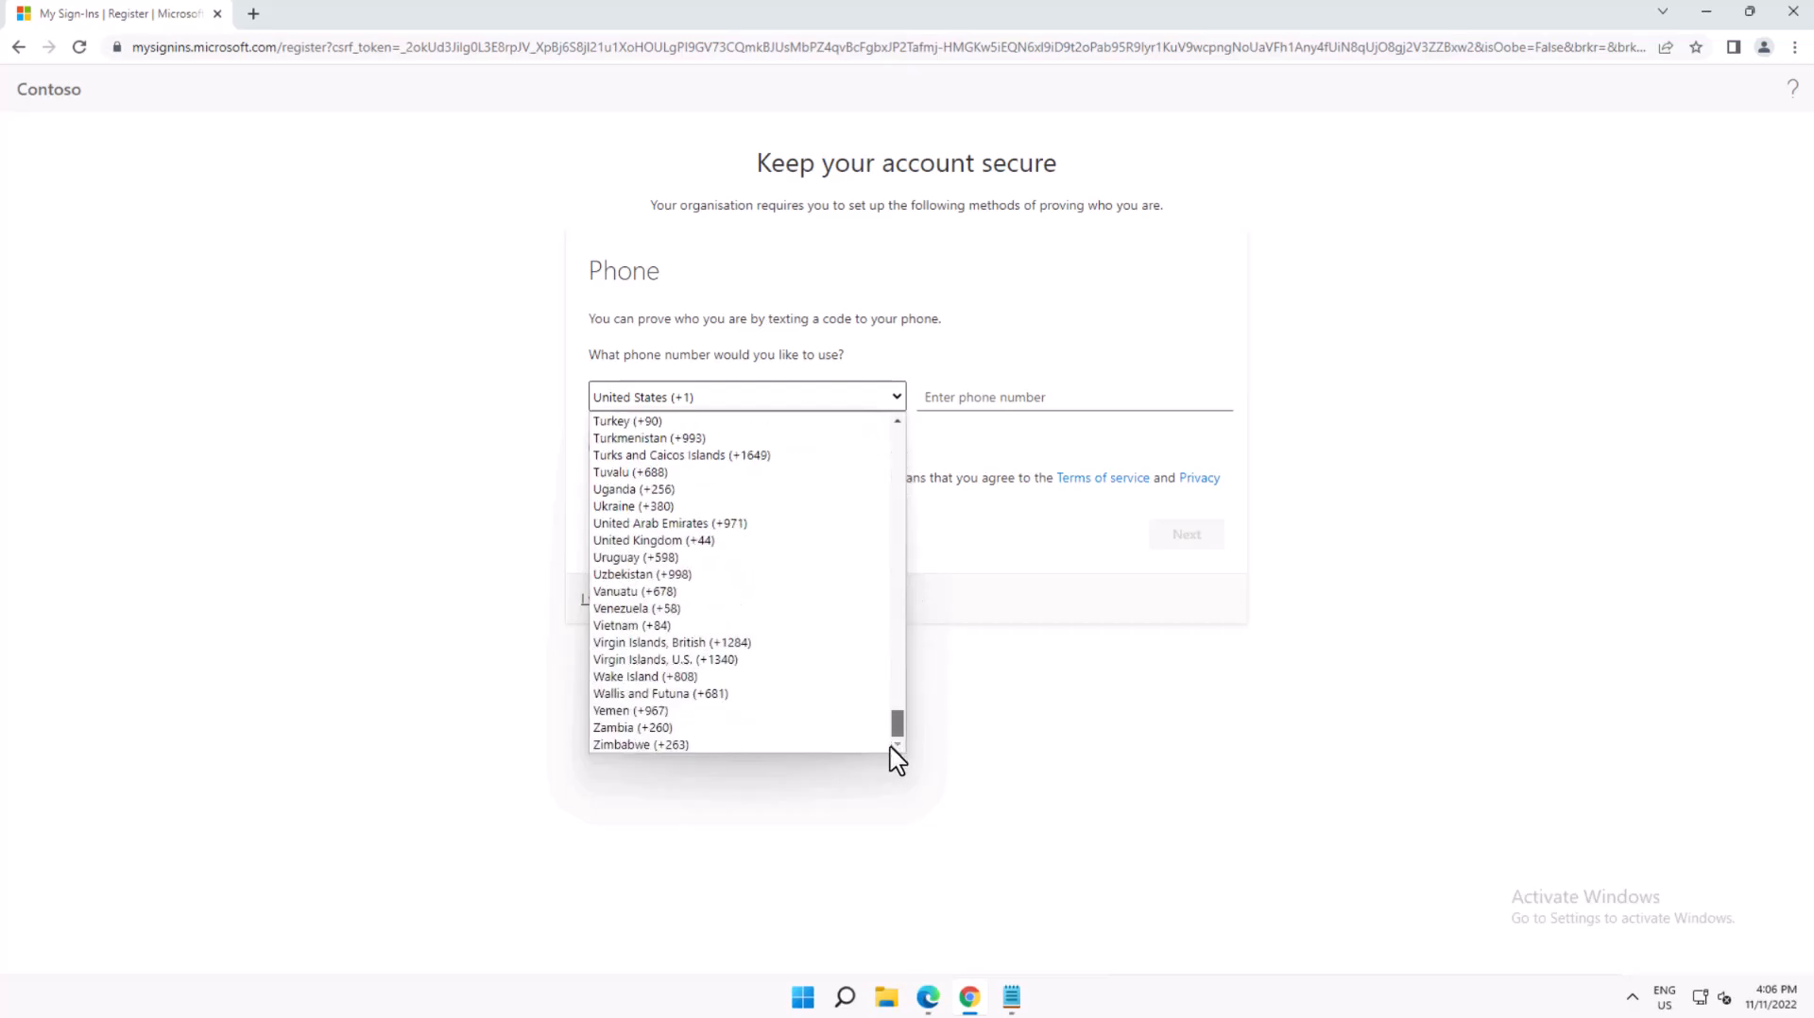
{"action": "left_click", "coordinate": [746, 541]}
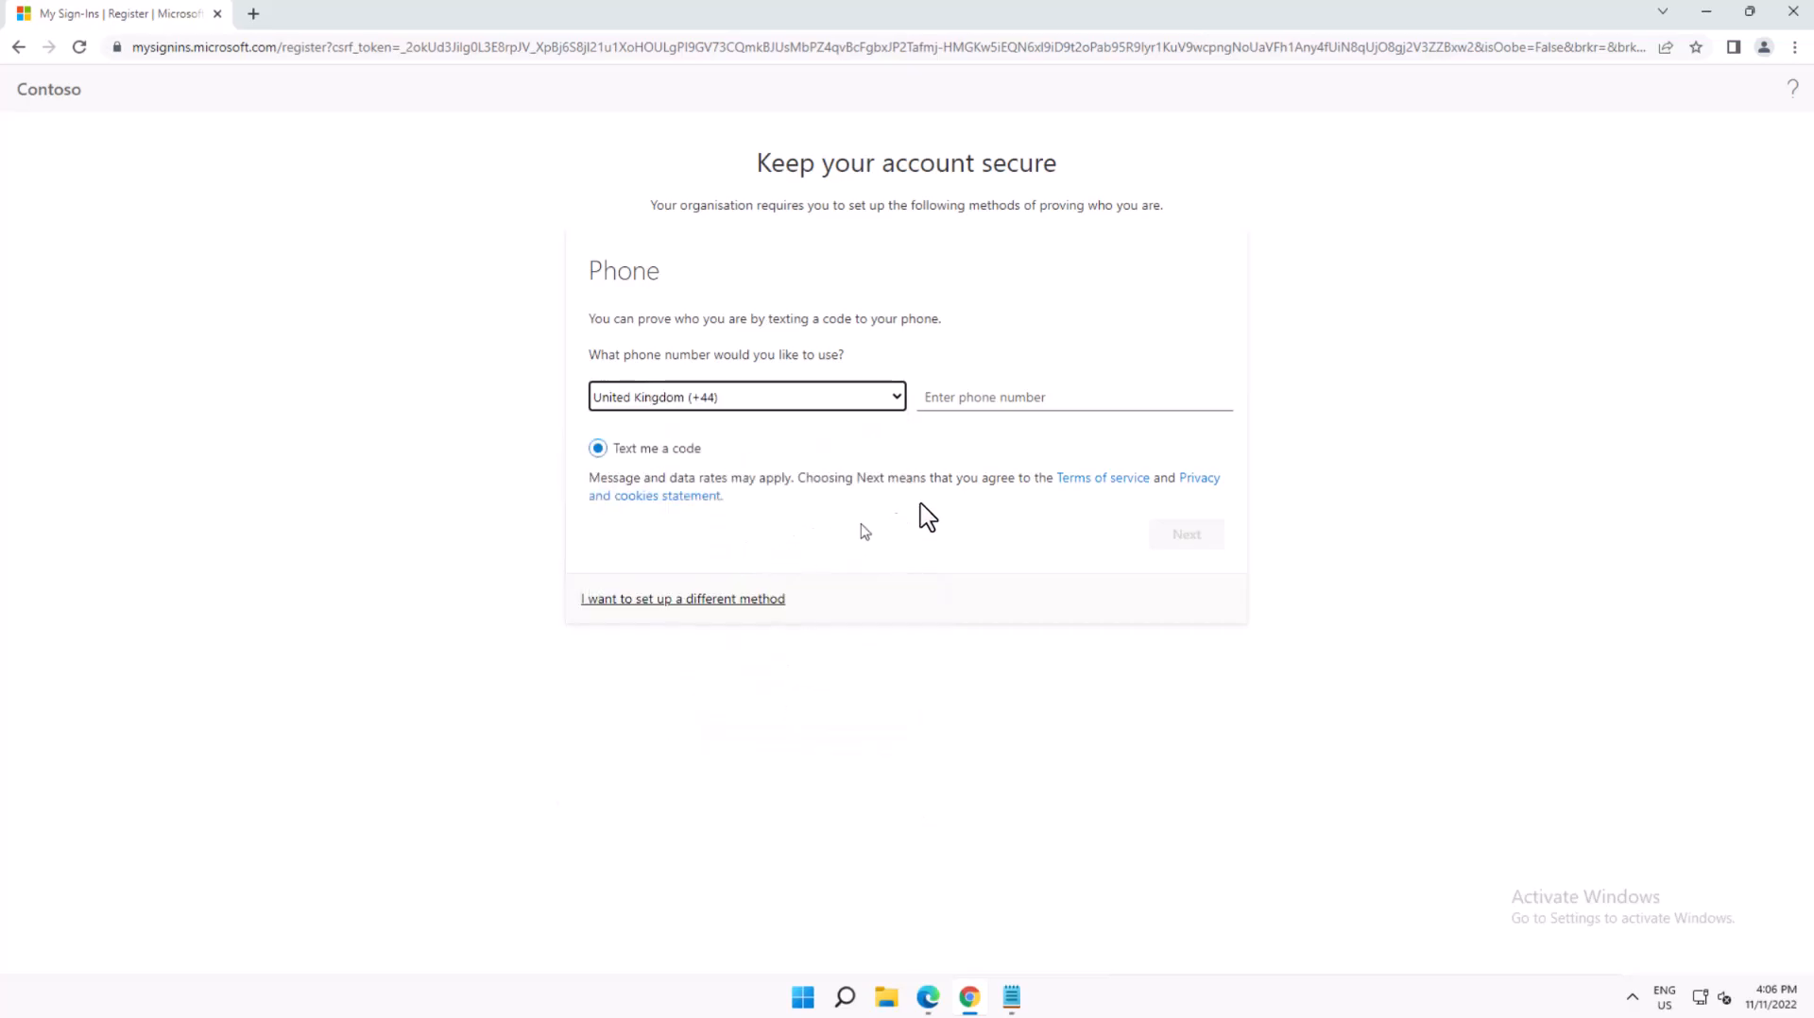
{"action": "left_click", "coordinate": [1072, 402]}
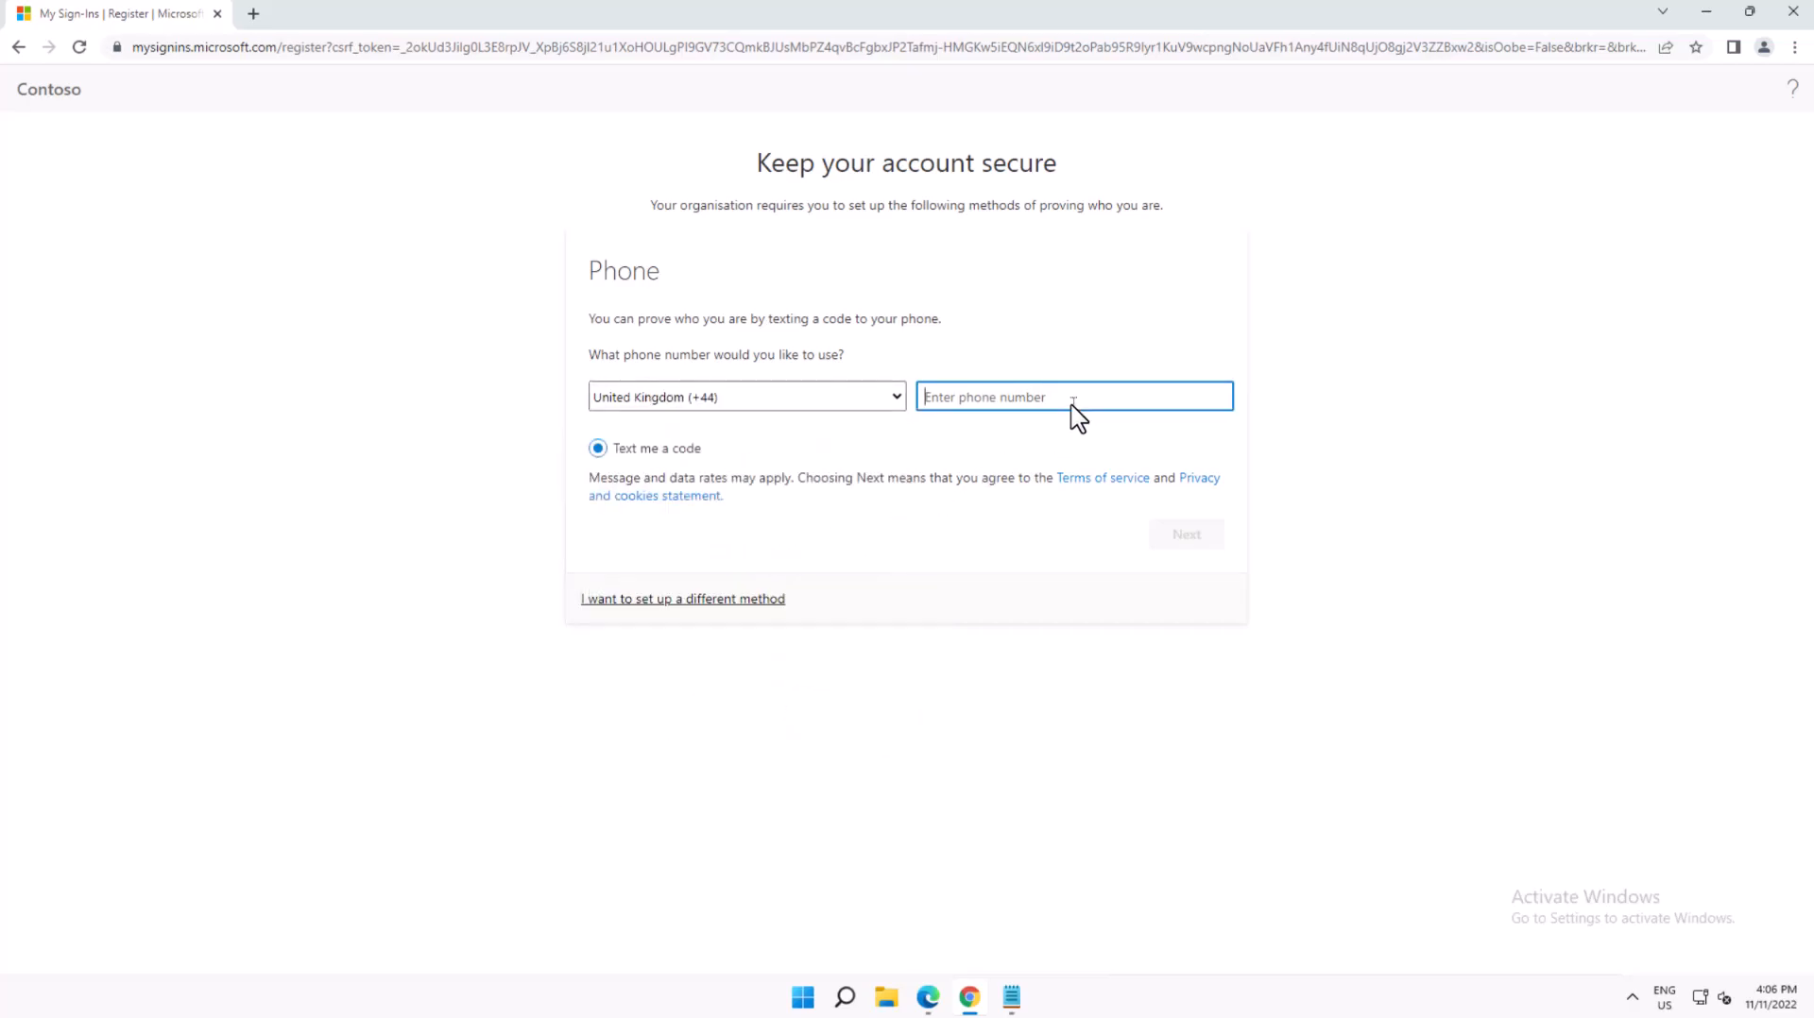
{"action": "type", "text": "797"}
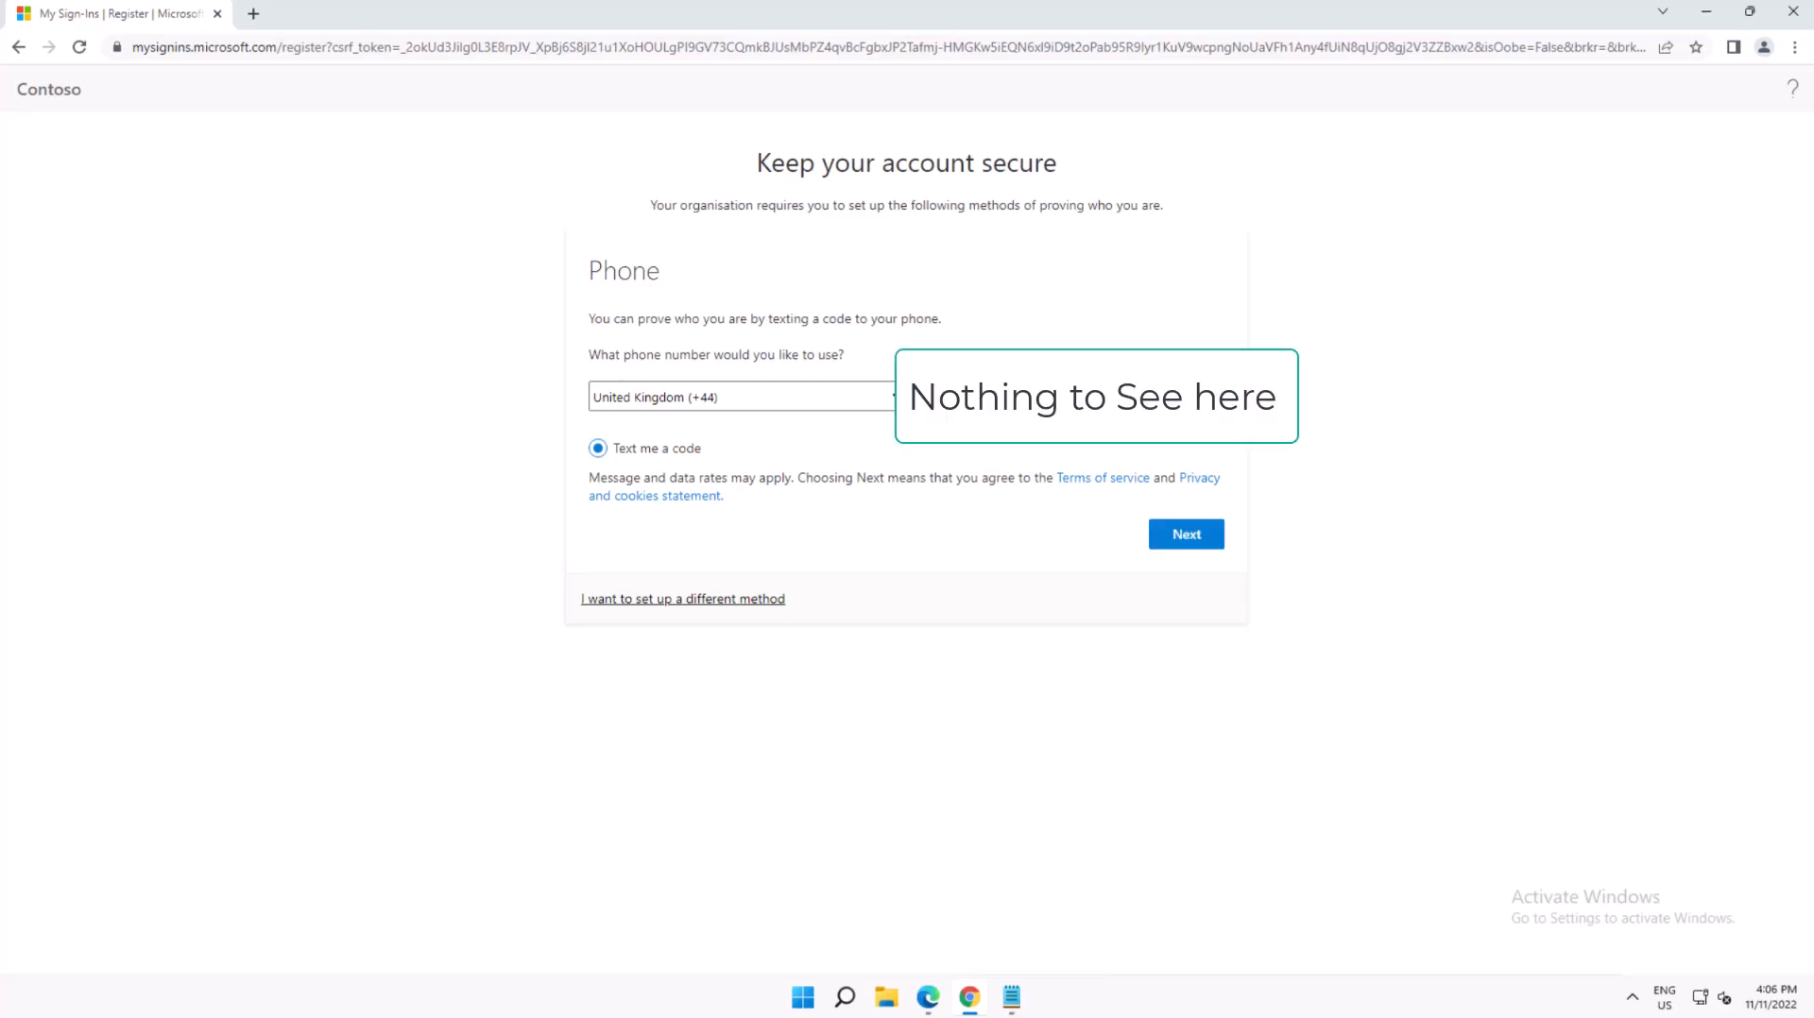
{"action": "left_click", "coordinate": [1158, 535]}
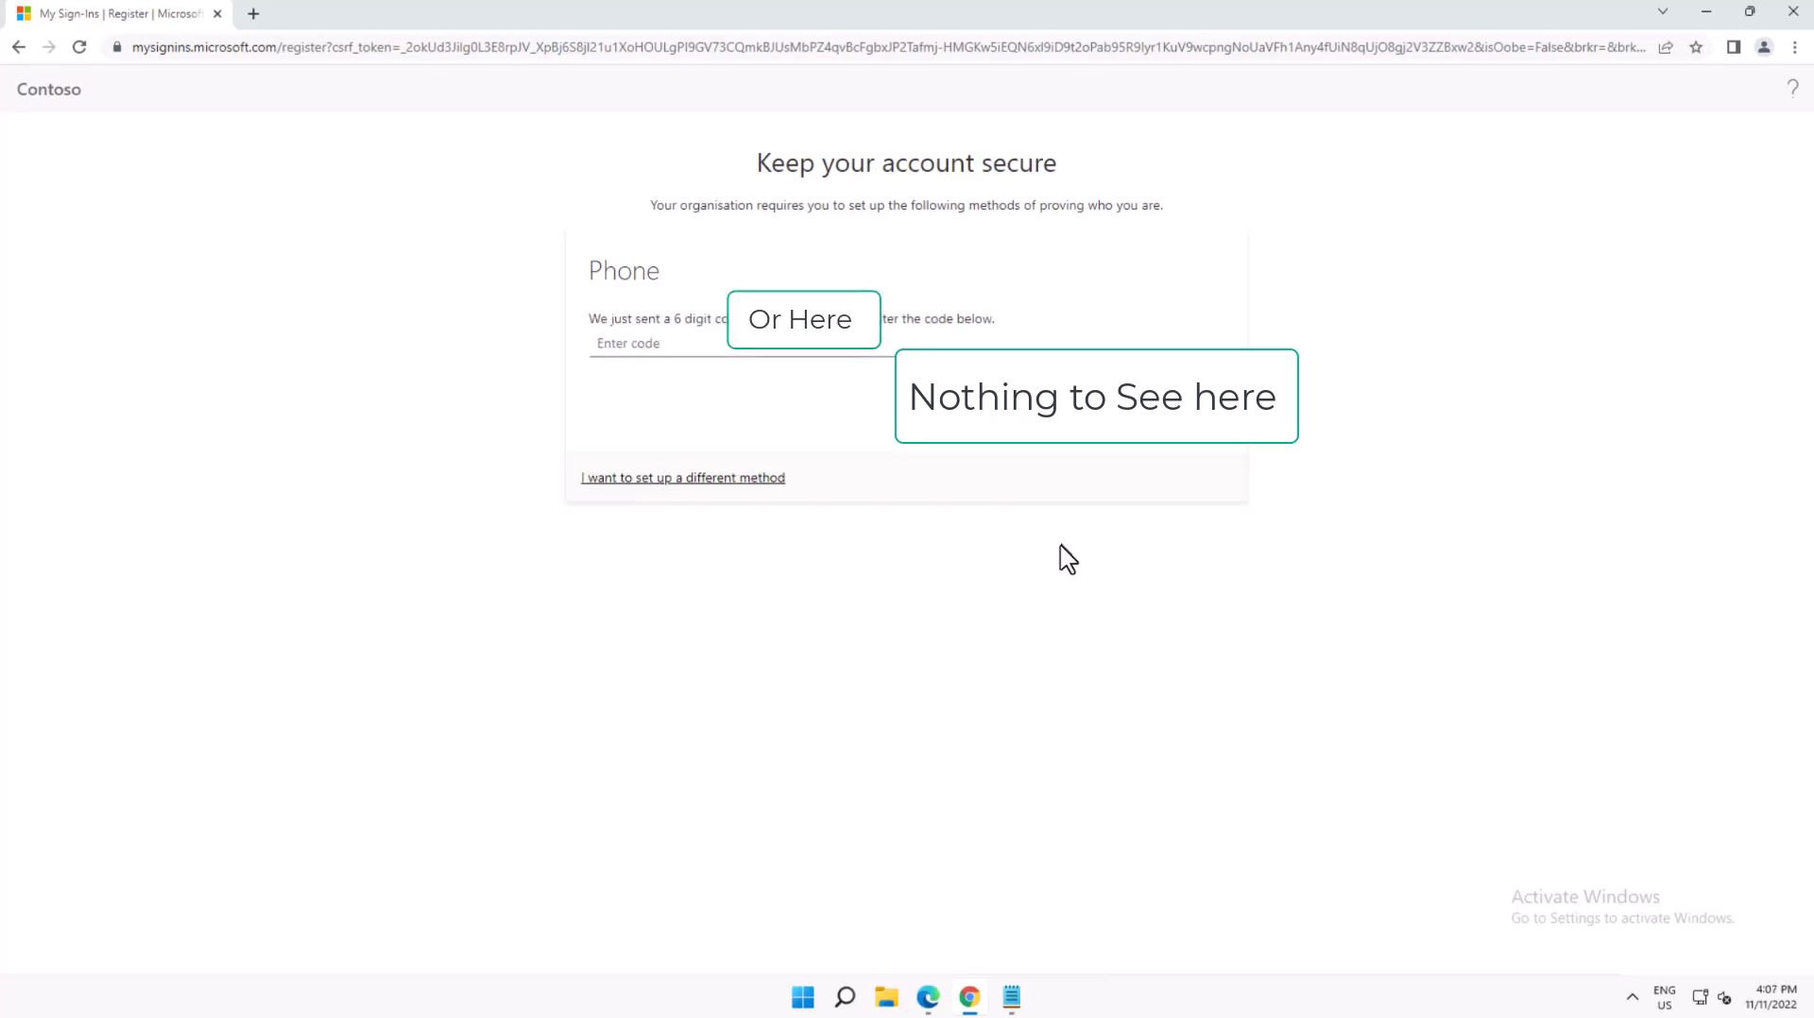
{"action": "left_click", "coordinate": [833, 350]}
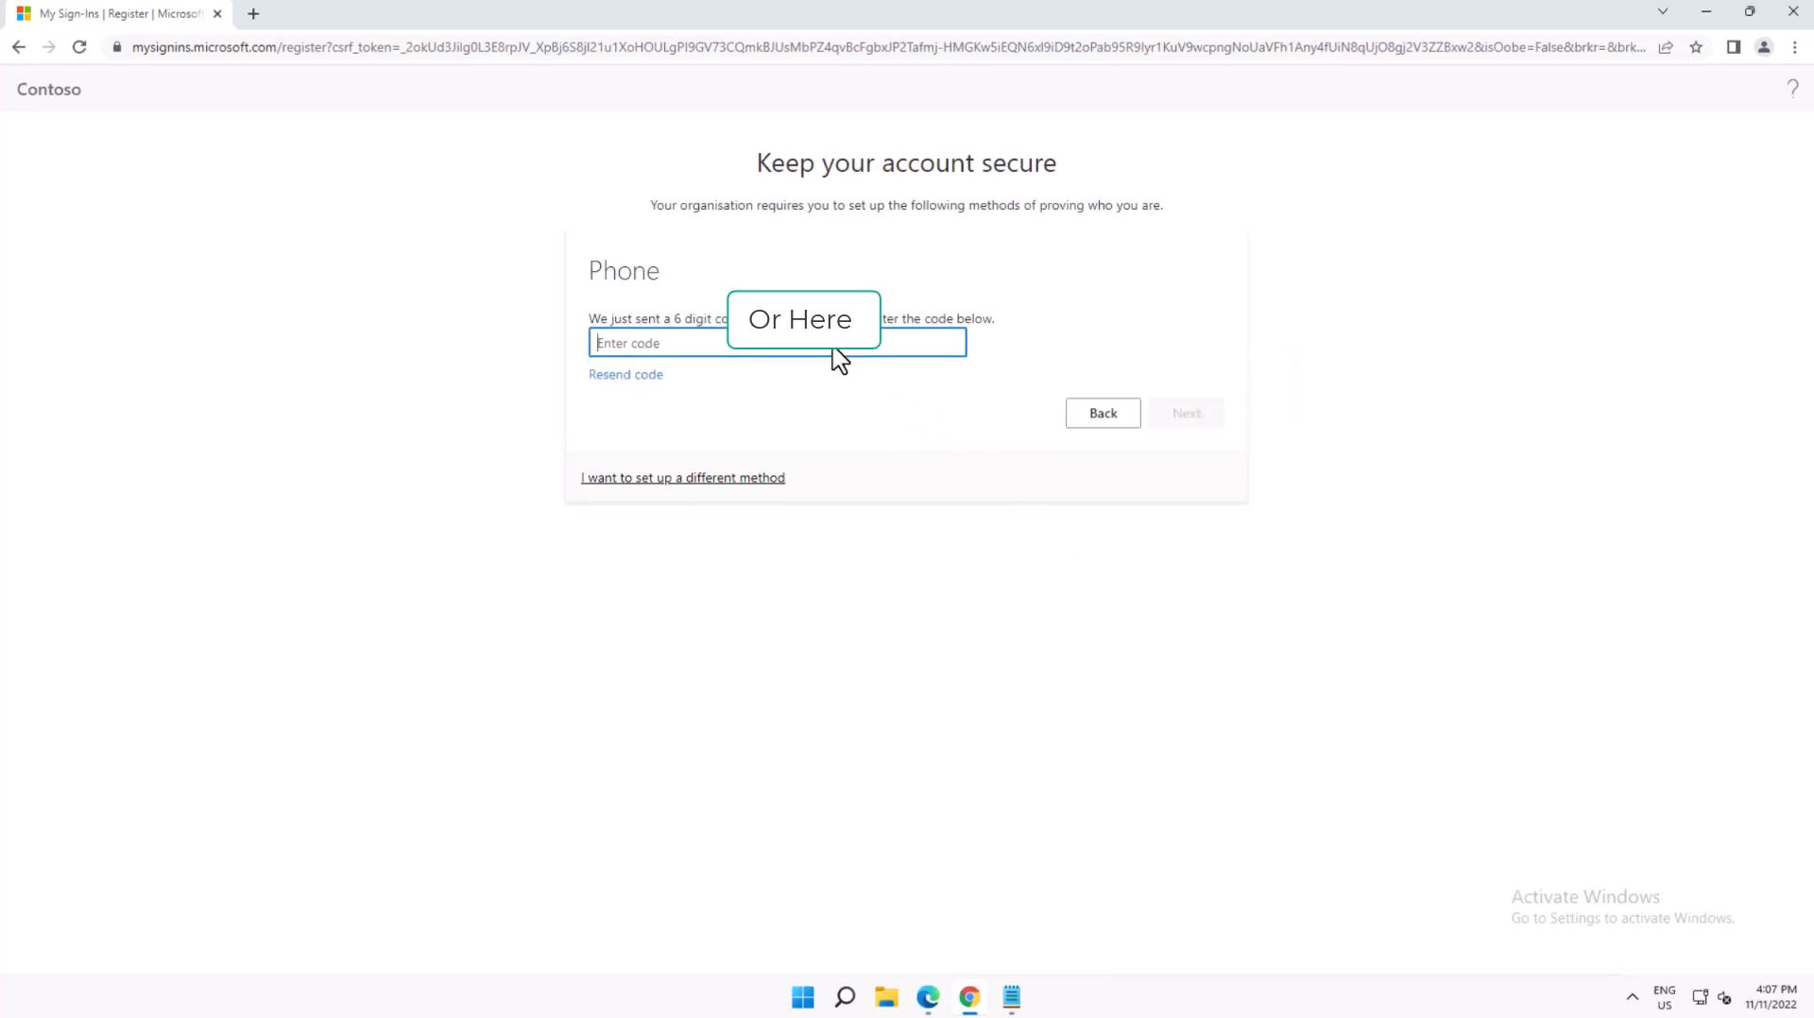
{"action": "left_click", "coordinate": [1160, 416]}
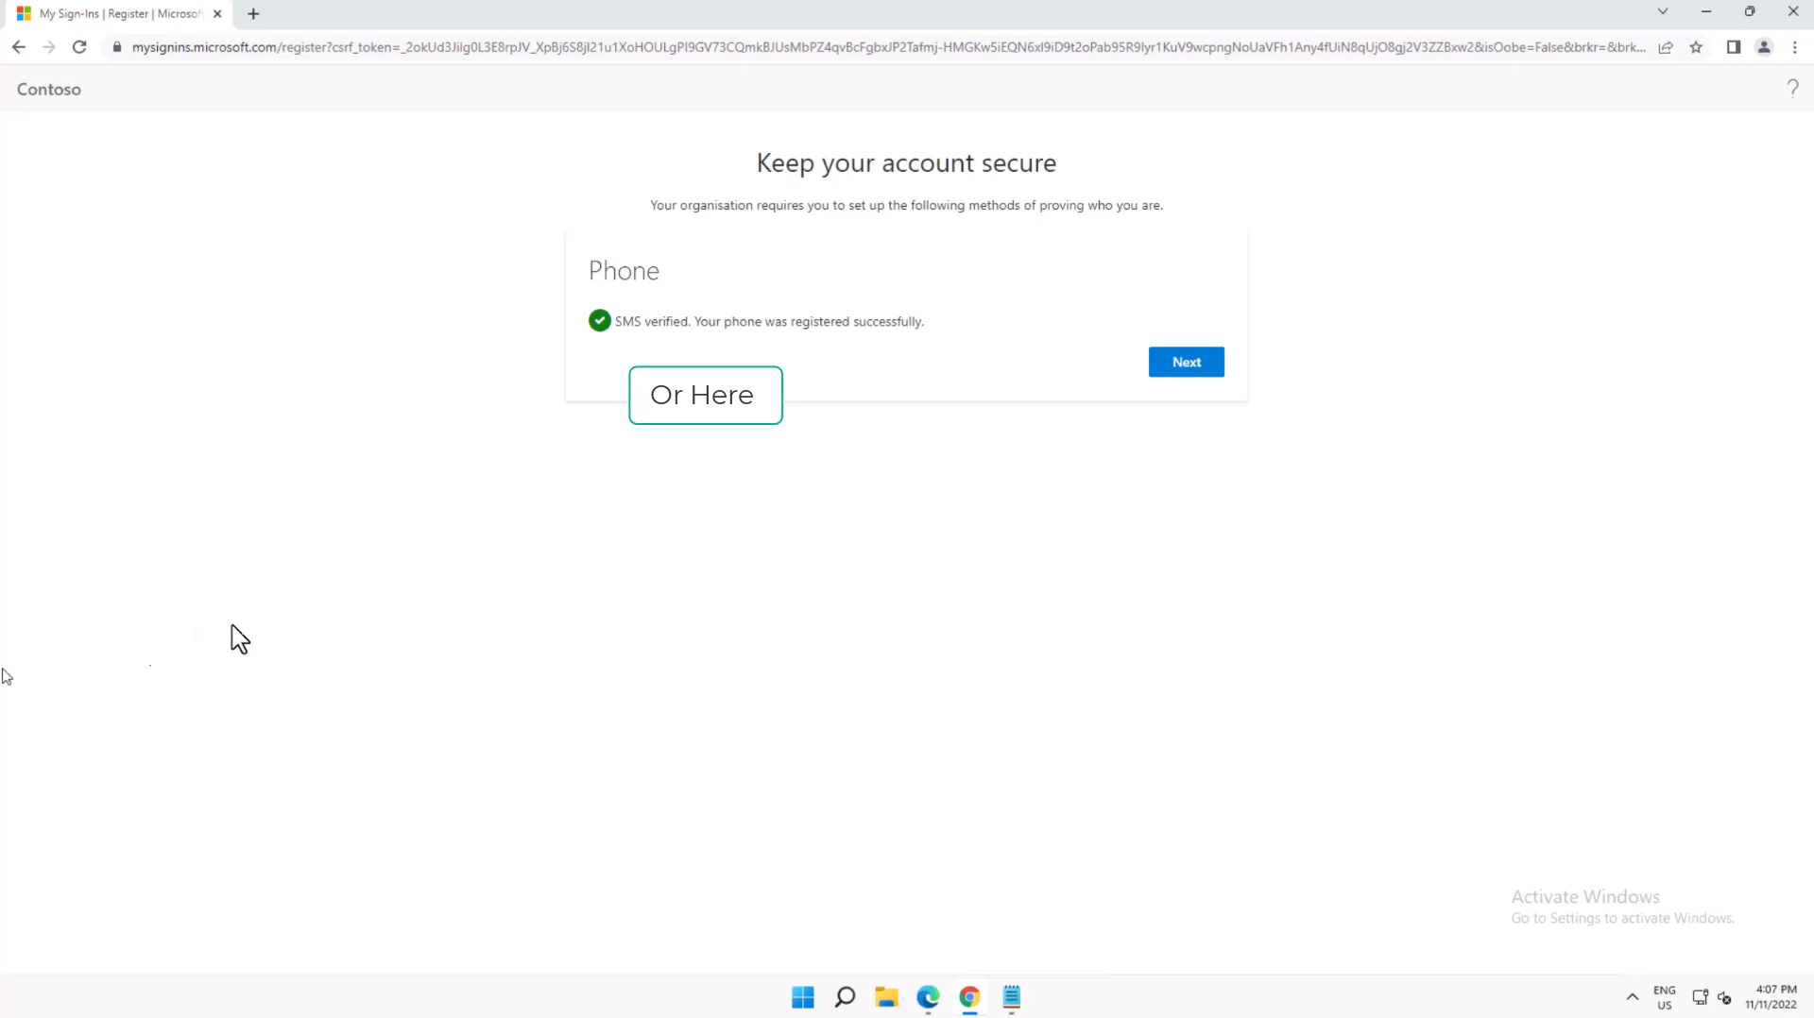
{"action": "left_click", "coordinate": [1187, 378]}
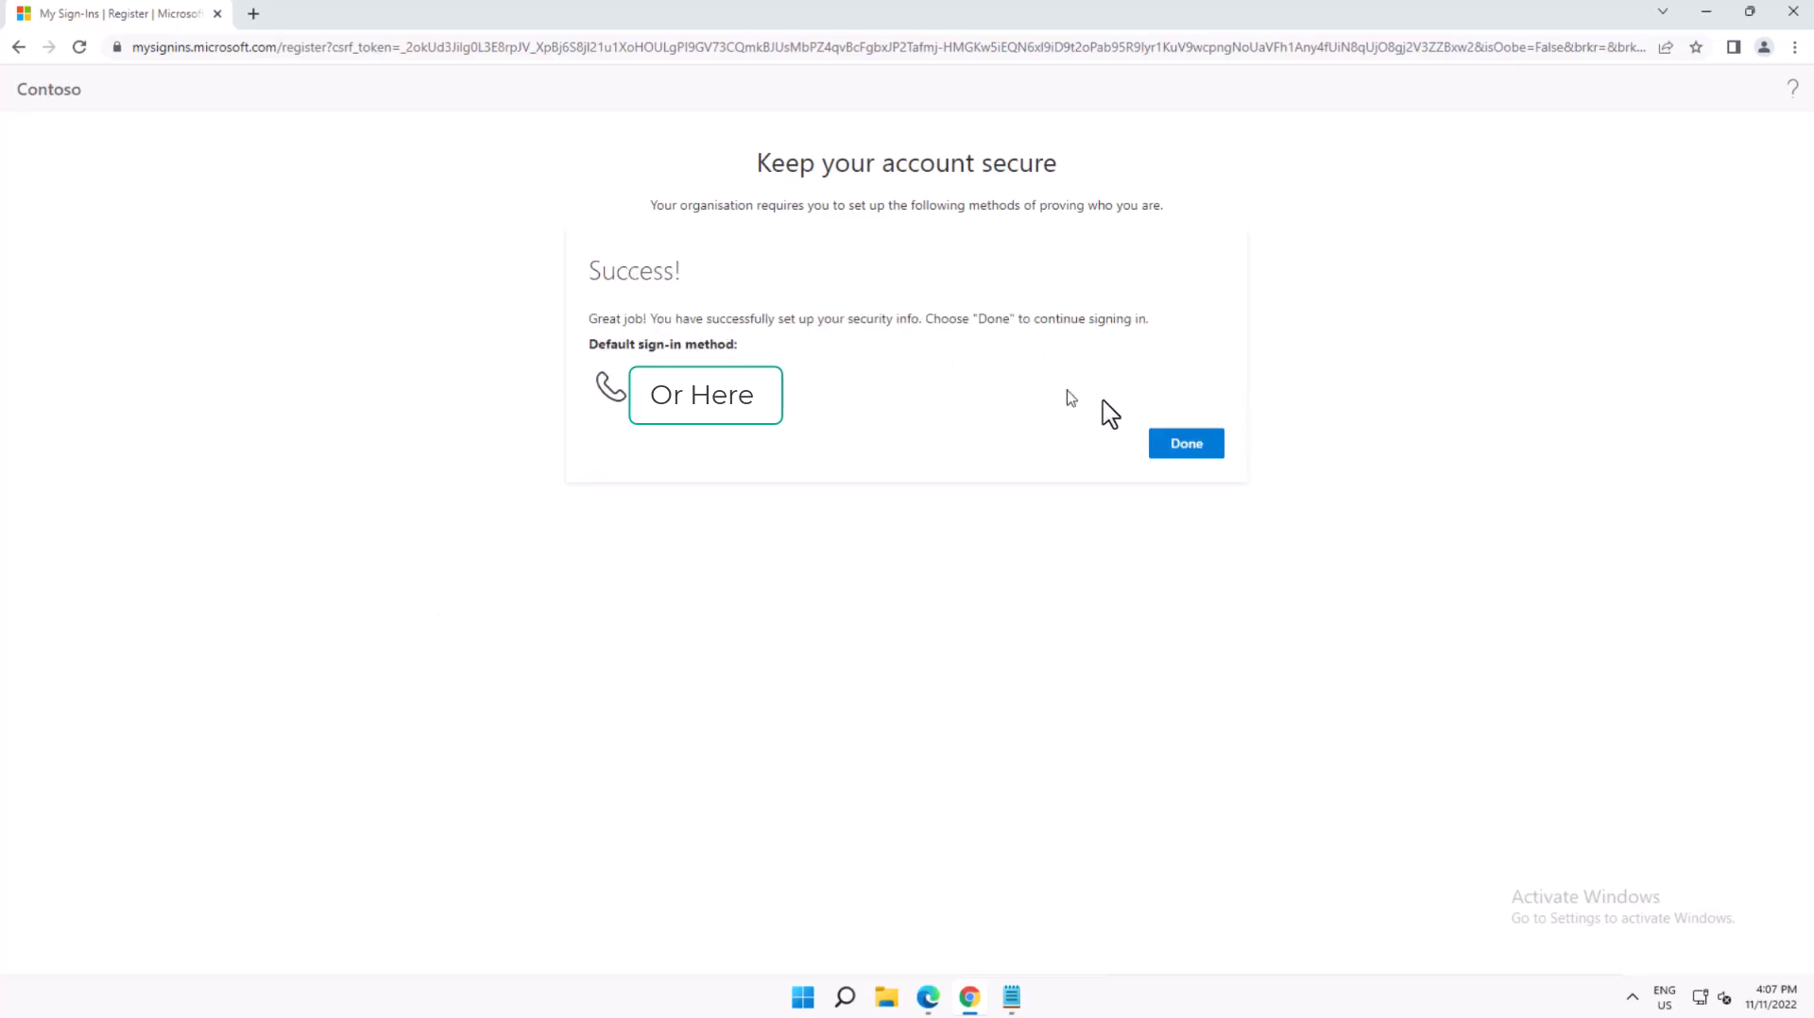
{"action": "left_click", "coordinate": [1187, 448]}
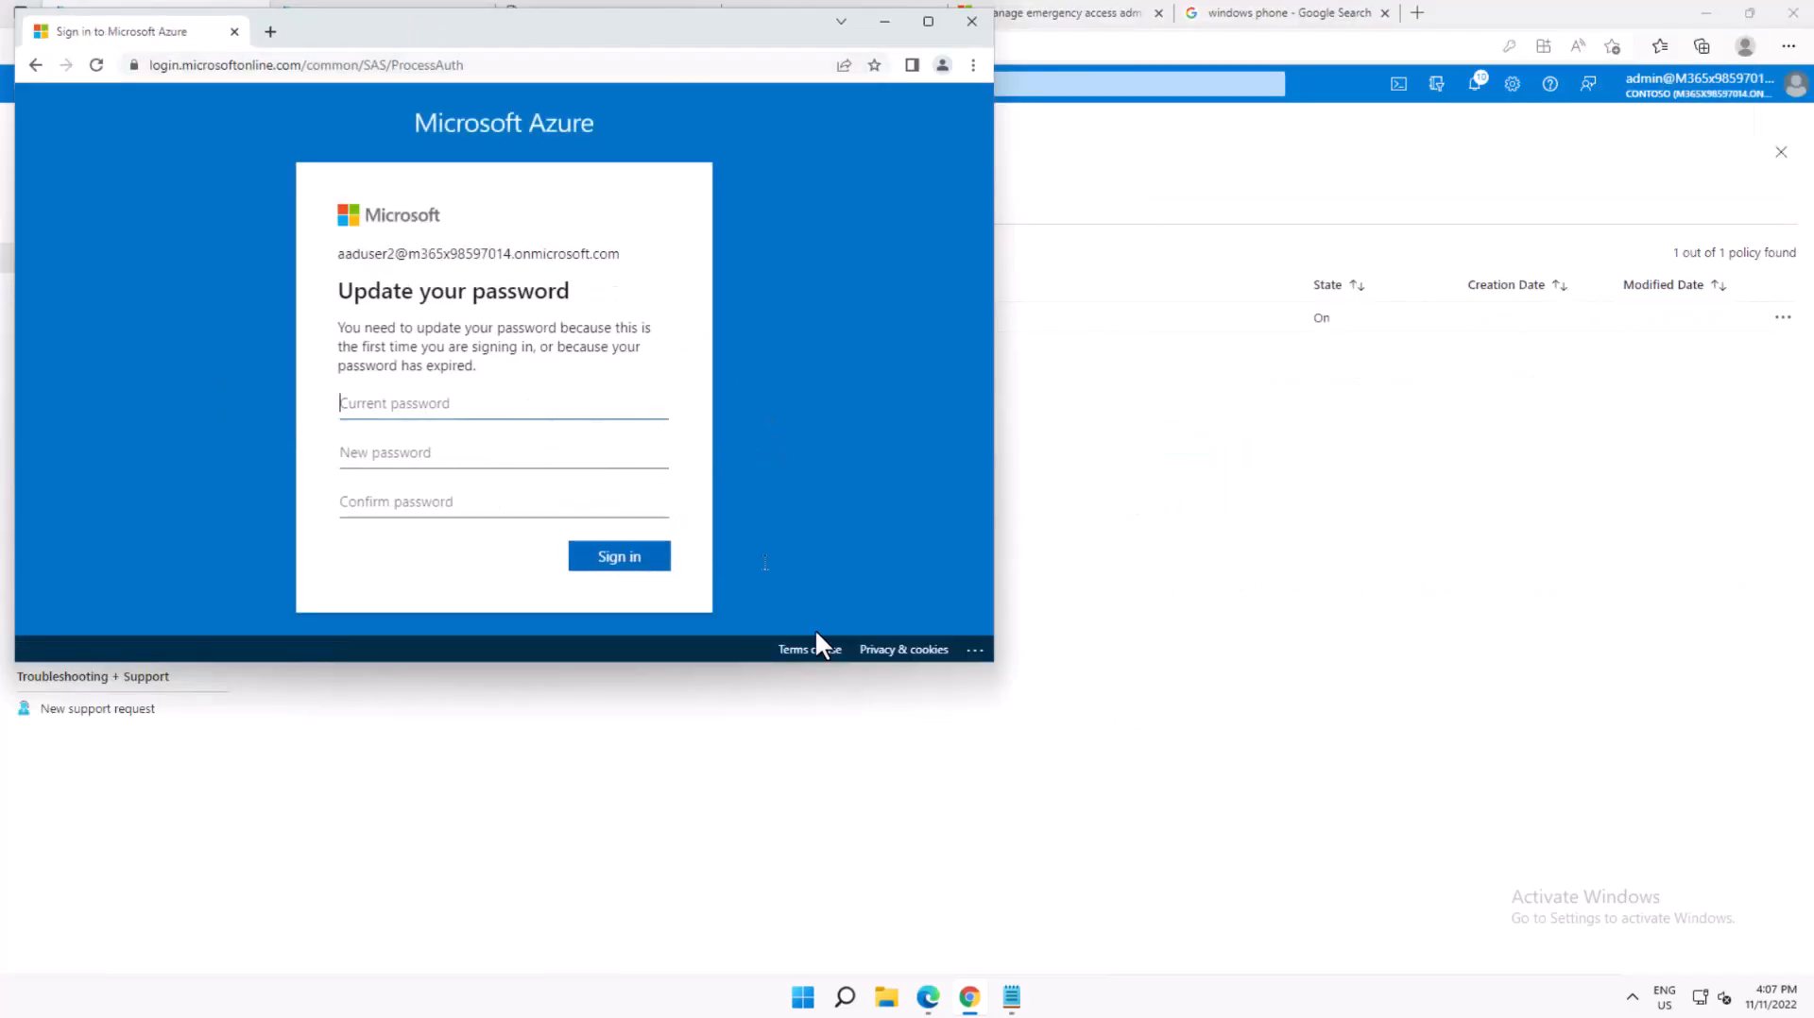
Step: Replace the test user's current password with a new one, stay signed in, and minimize Chrome
{"action": "key", "text": "ctrl+v"}
{"action": "left_click", "coordinate": [443, 451]}
{"action": "key", "text": "ctrl+v"}
{"action": "left_click", "coordinate": [393, 503]}
{"action": "key", "text": "ctrl+v"}
{"action": "left_click", "coordinate": [632, 559]}
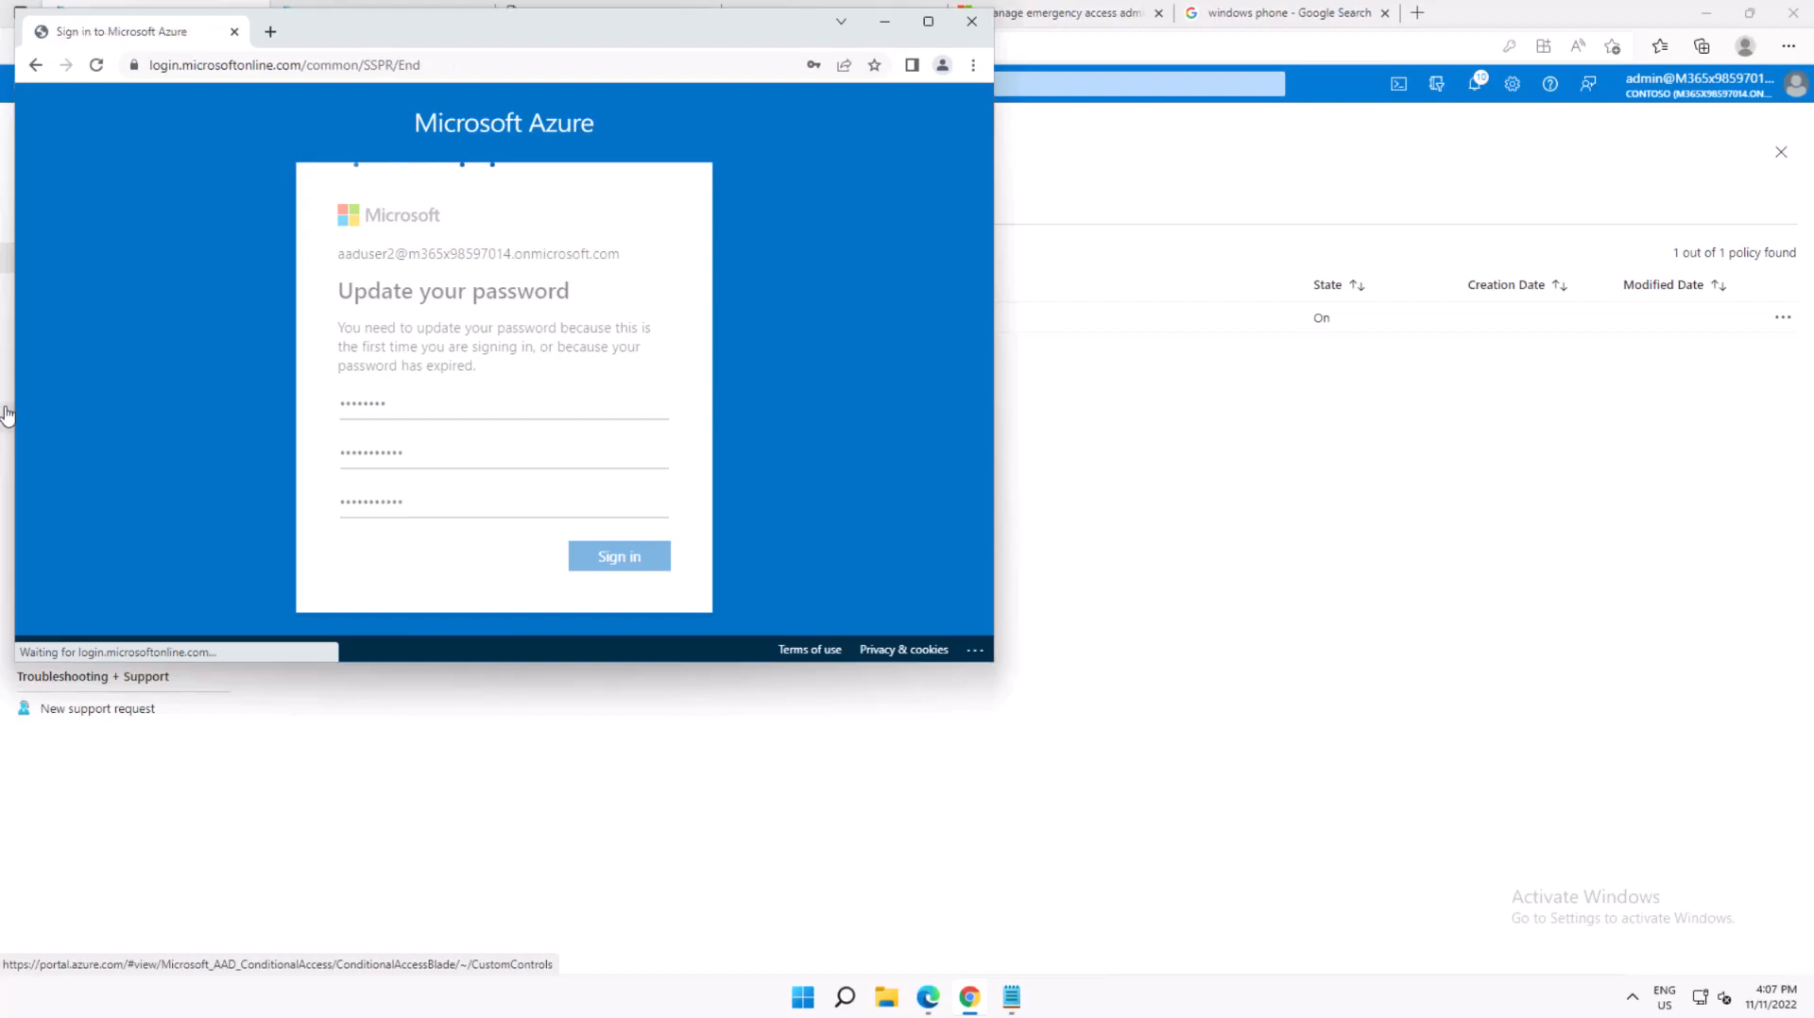
{"action": "left_click", "coordinate": [636, 504]}
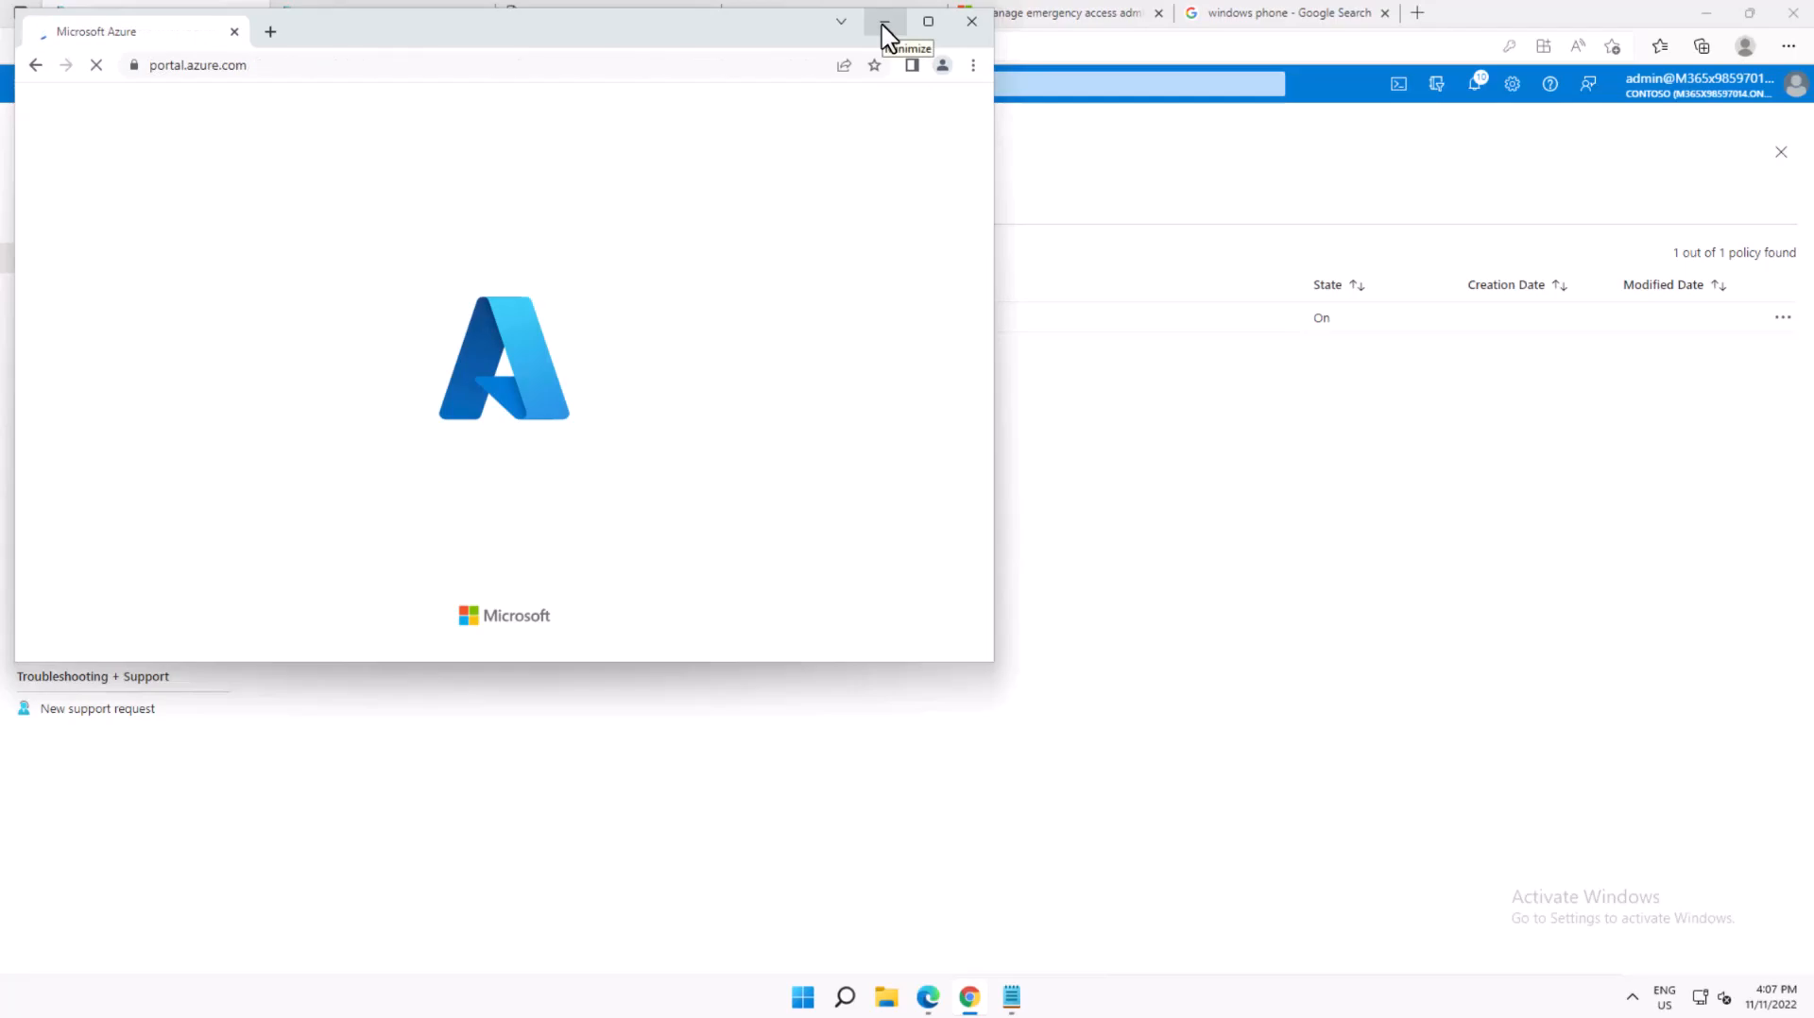
{"action": "left_click", "coordinate": [883, 23]}
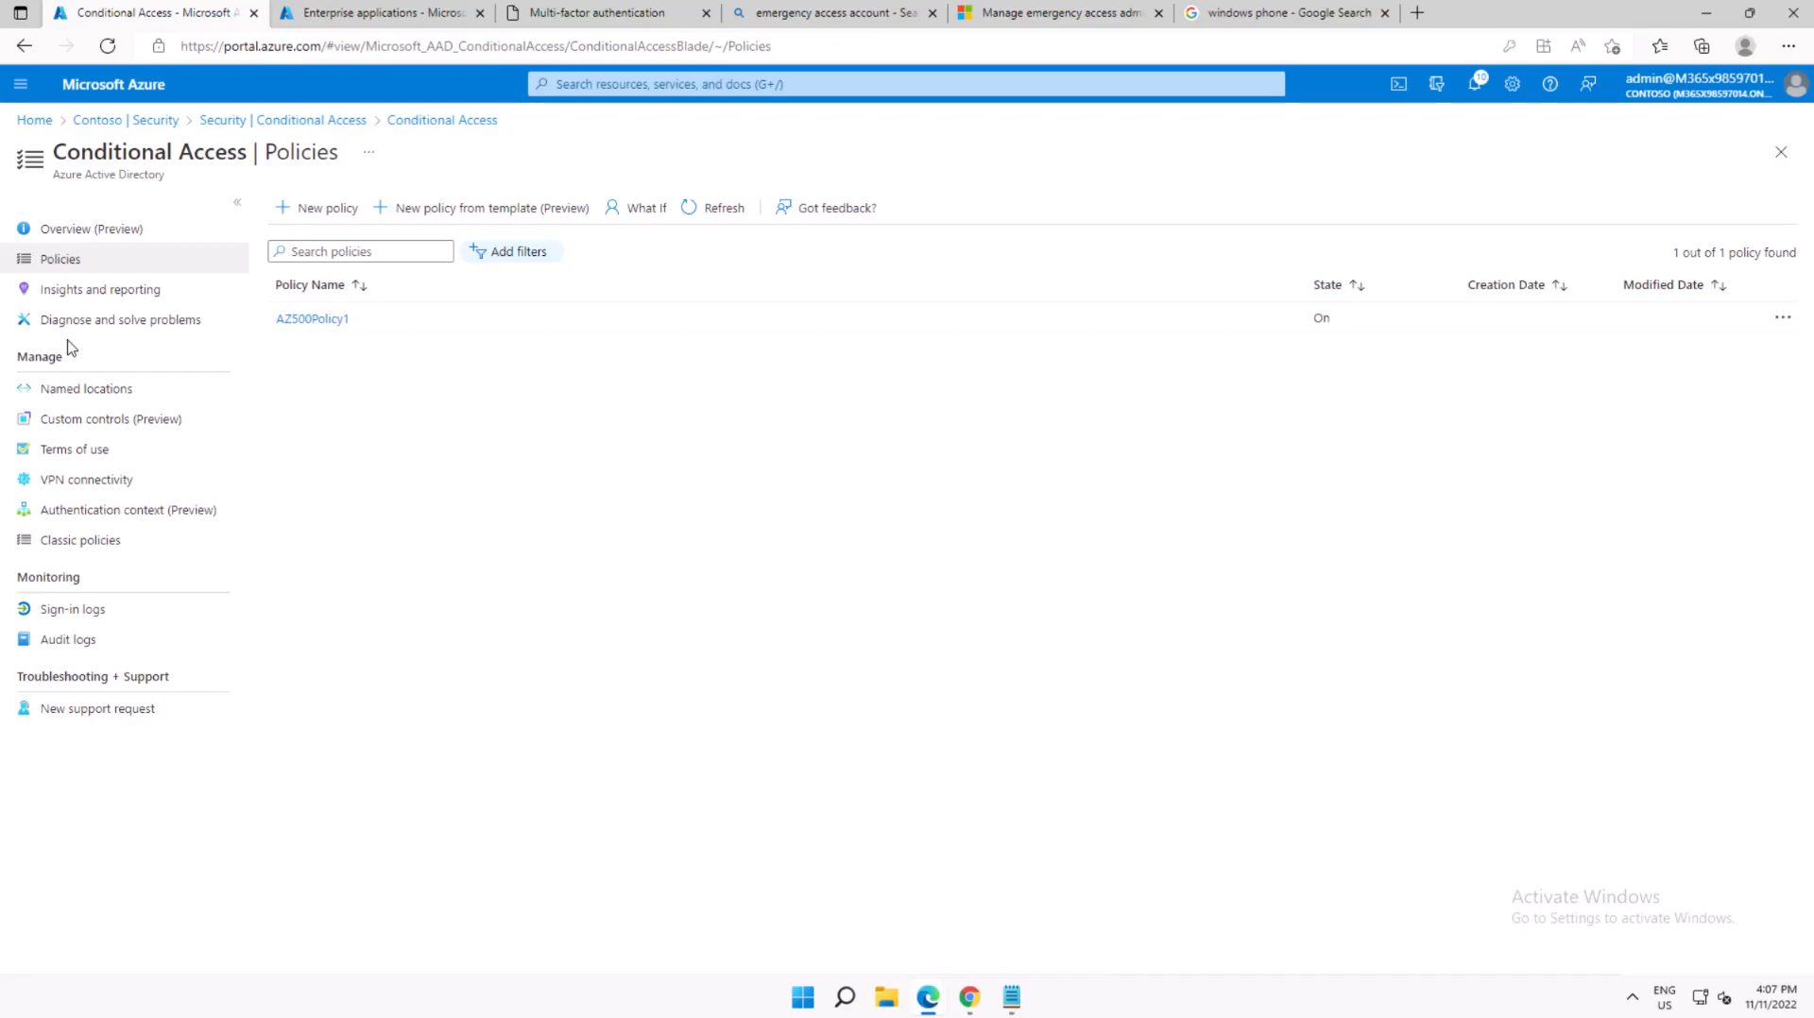
Step: Return to the Contoso directory overview and open its Security settings
{"action": "left_click", "coordinate": [149, 123]}
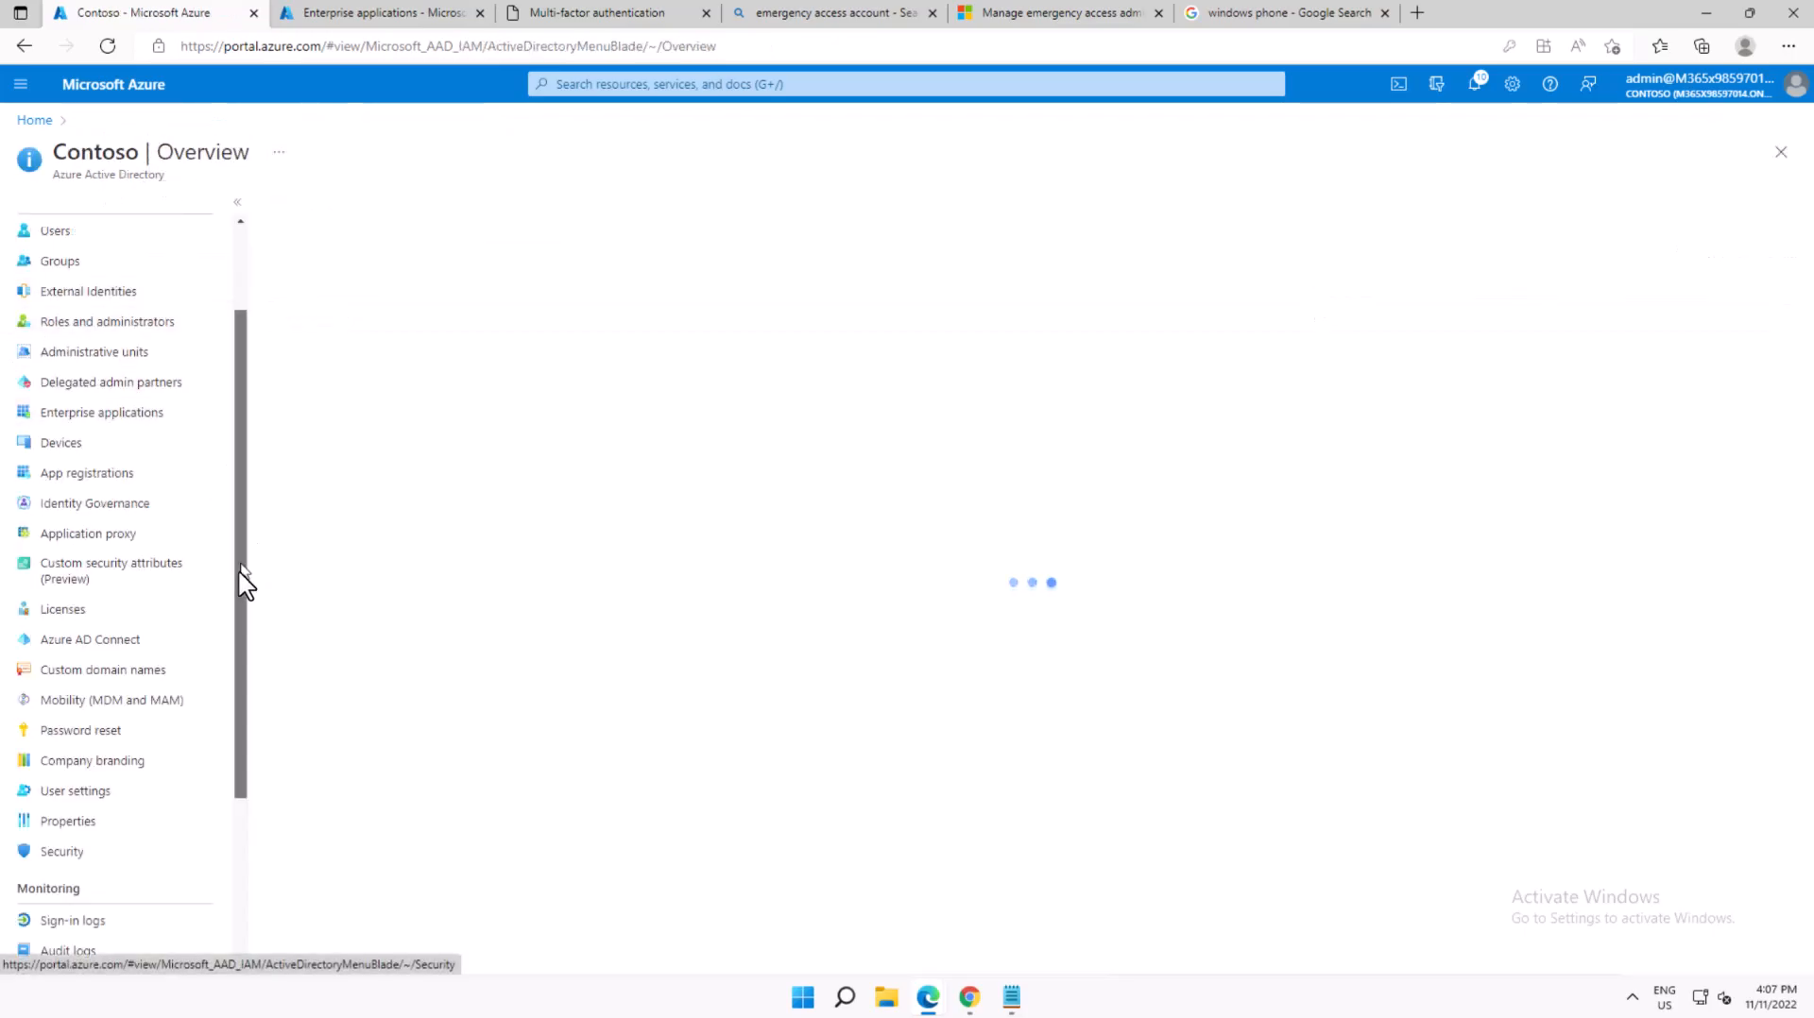
{"action": "scroll", "coordinate": [240, 569], "scroll_direction": "down", "scroll_amount": 1}
{"action": "left_click_drag", "start_coordinate": [235, 586], "coordinate": [239, 632]}
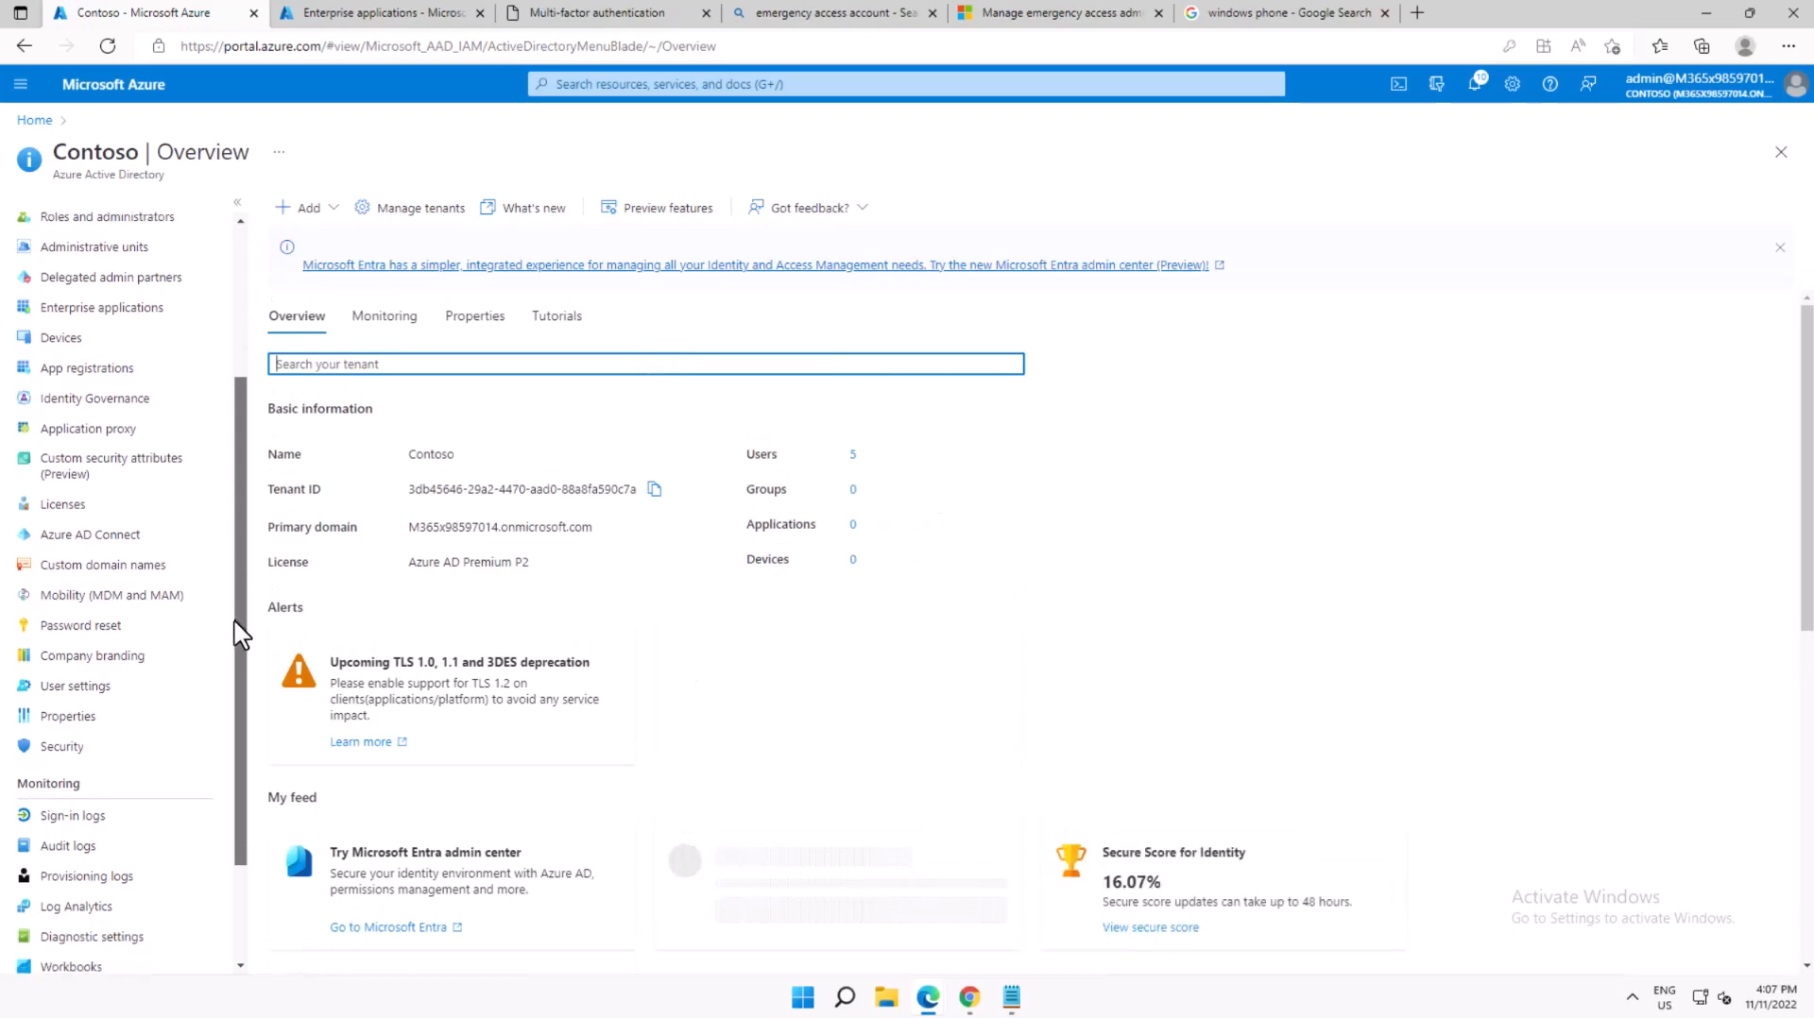
{"action": "left_click", "coordinate": [93, 751]}
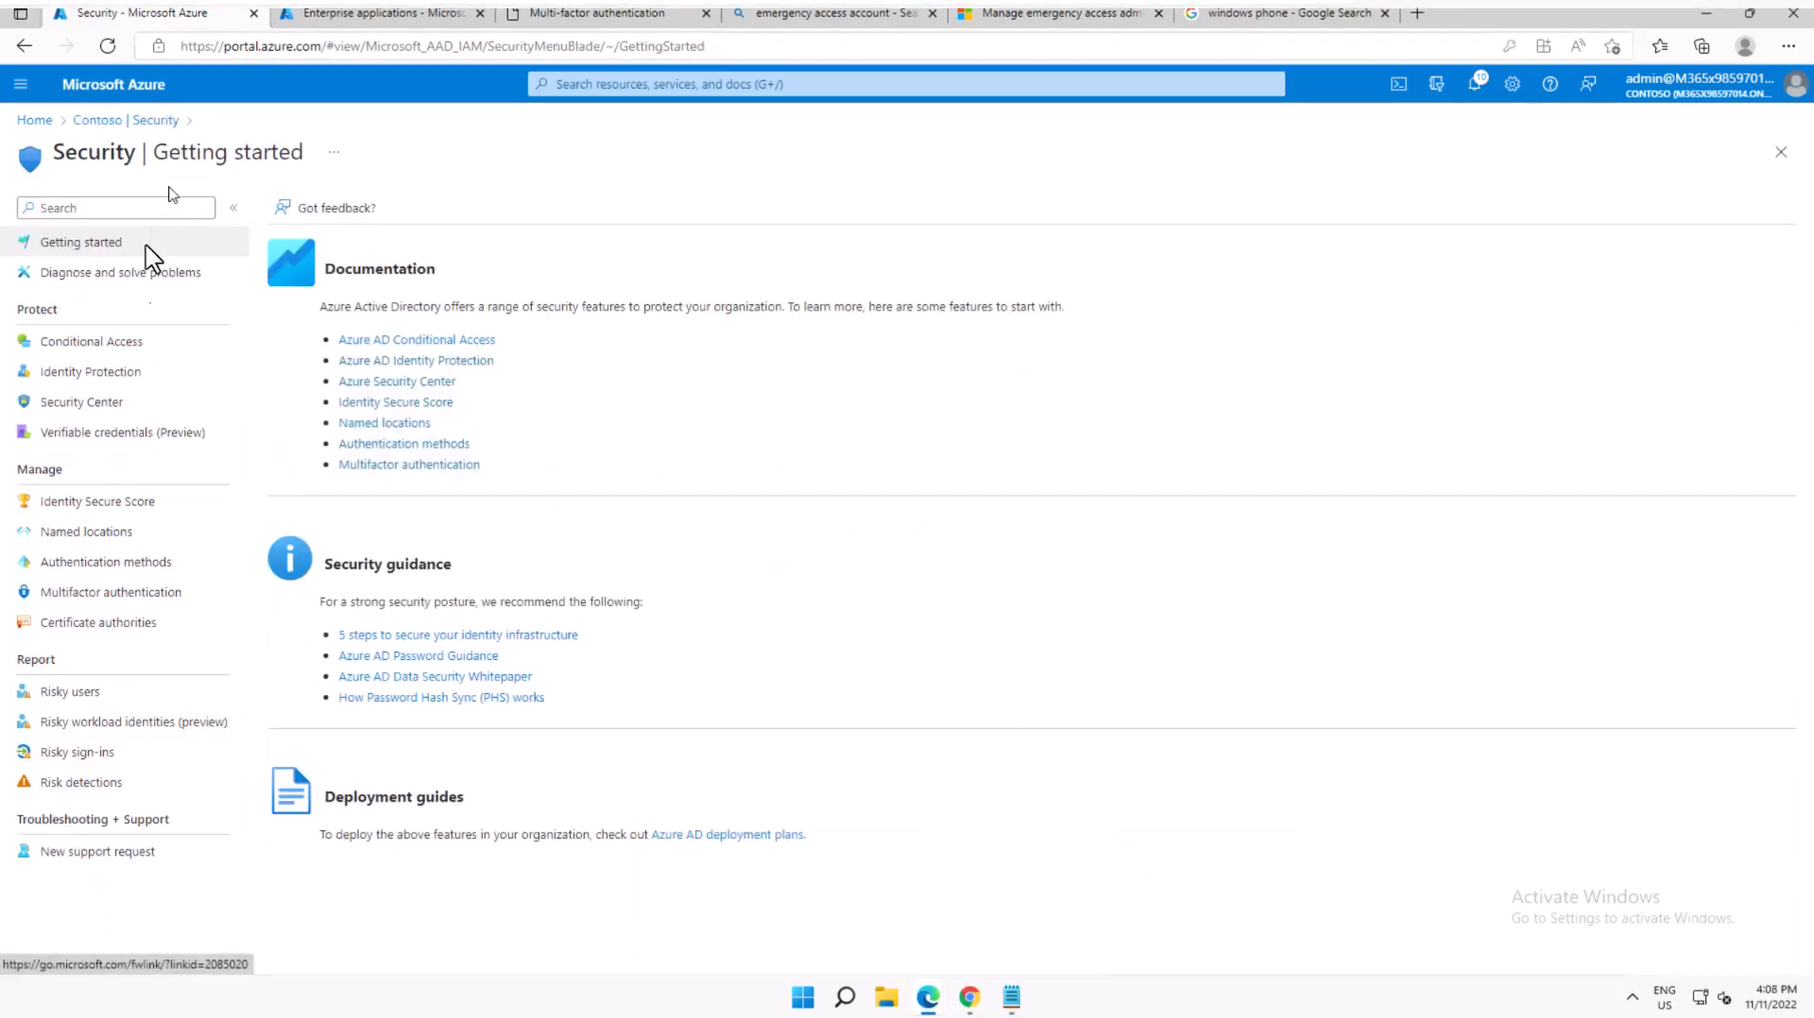
Step: Open Identity Protection's Risky users list, adding Remediated and Dismissed to the Risk state filter
{"action": "left_click", "coordinate": [129, 374]}
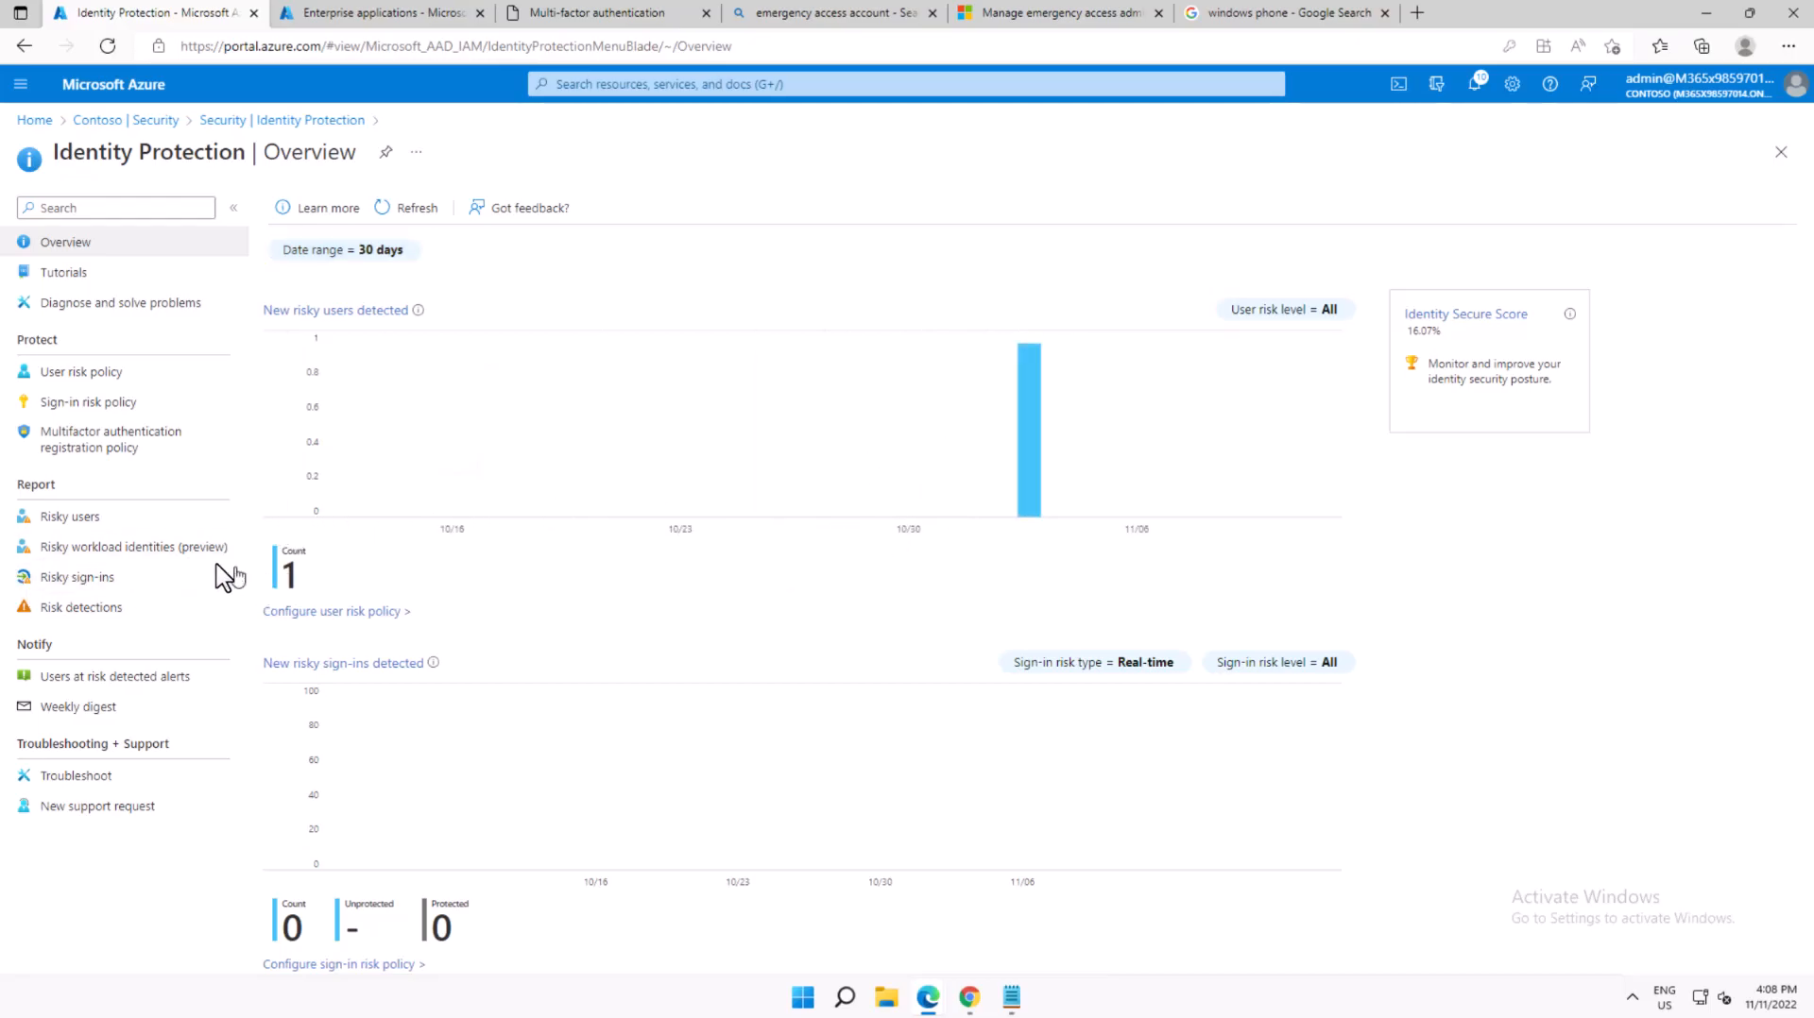
{"action": "left_click", "coordinate": [175, 528]}
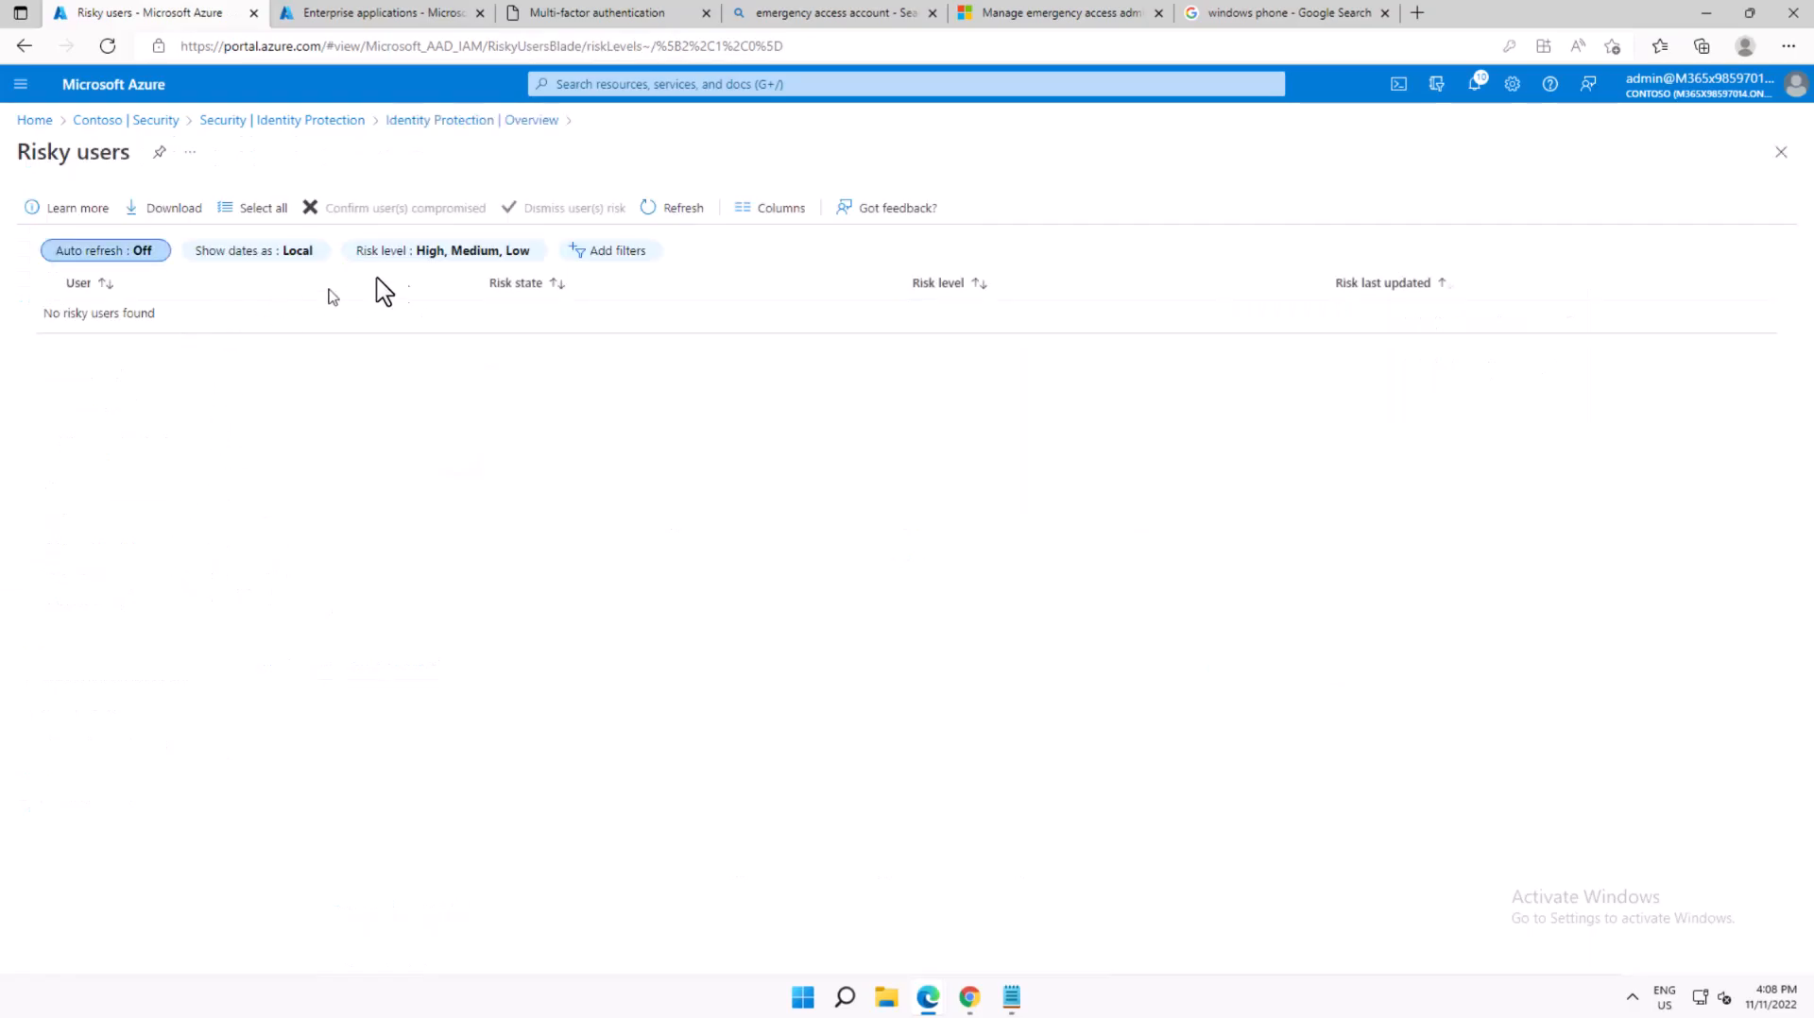
{"action": "left_click", "coordinate": [667, 207]}
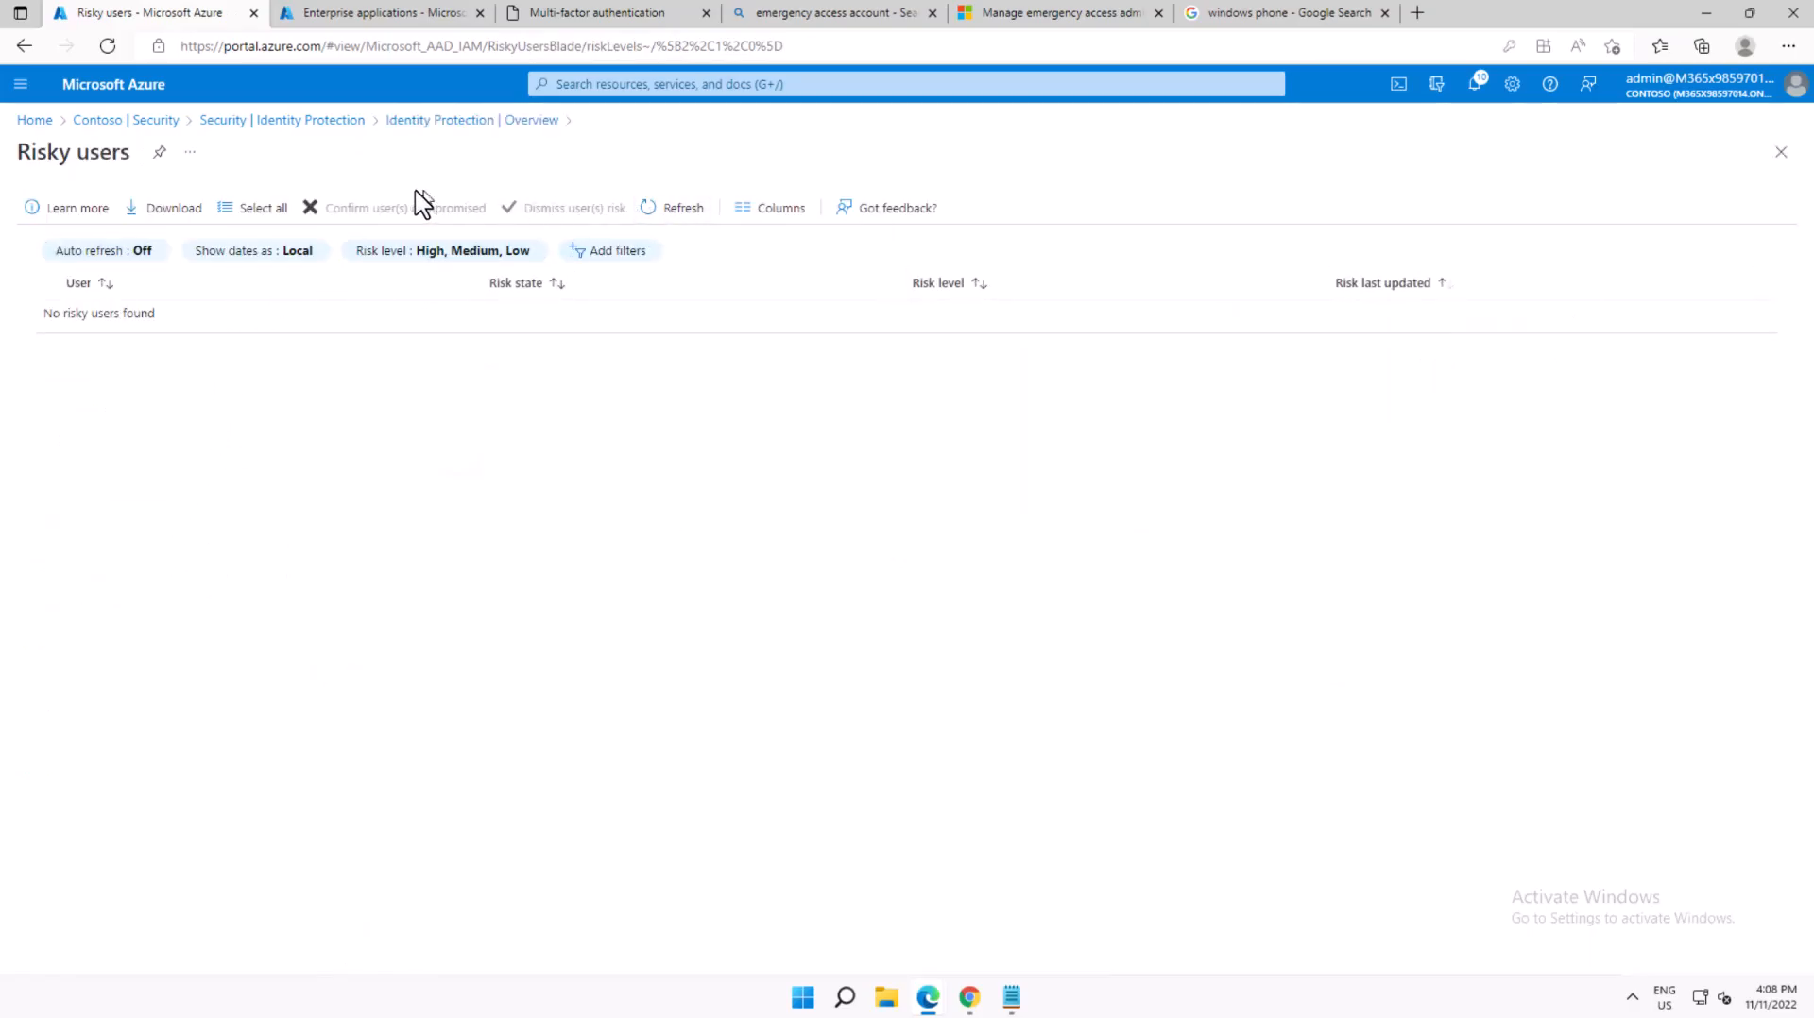
{"action": "left_click", "coordinate": [452, 119]}
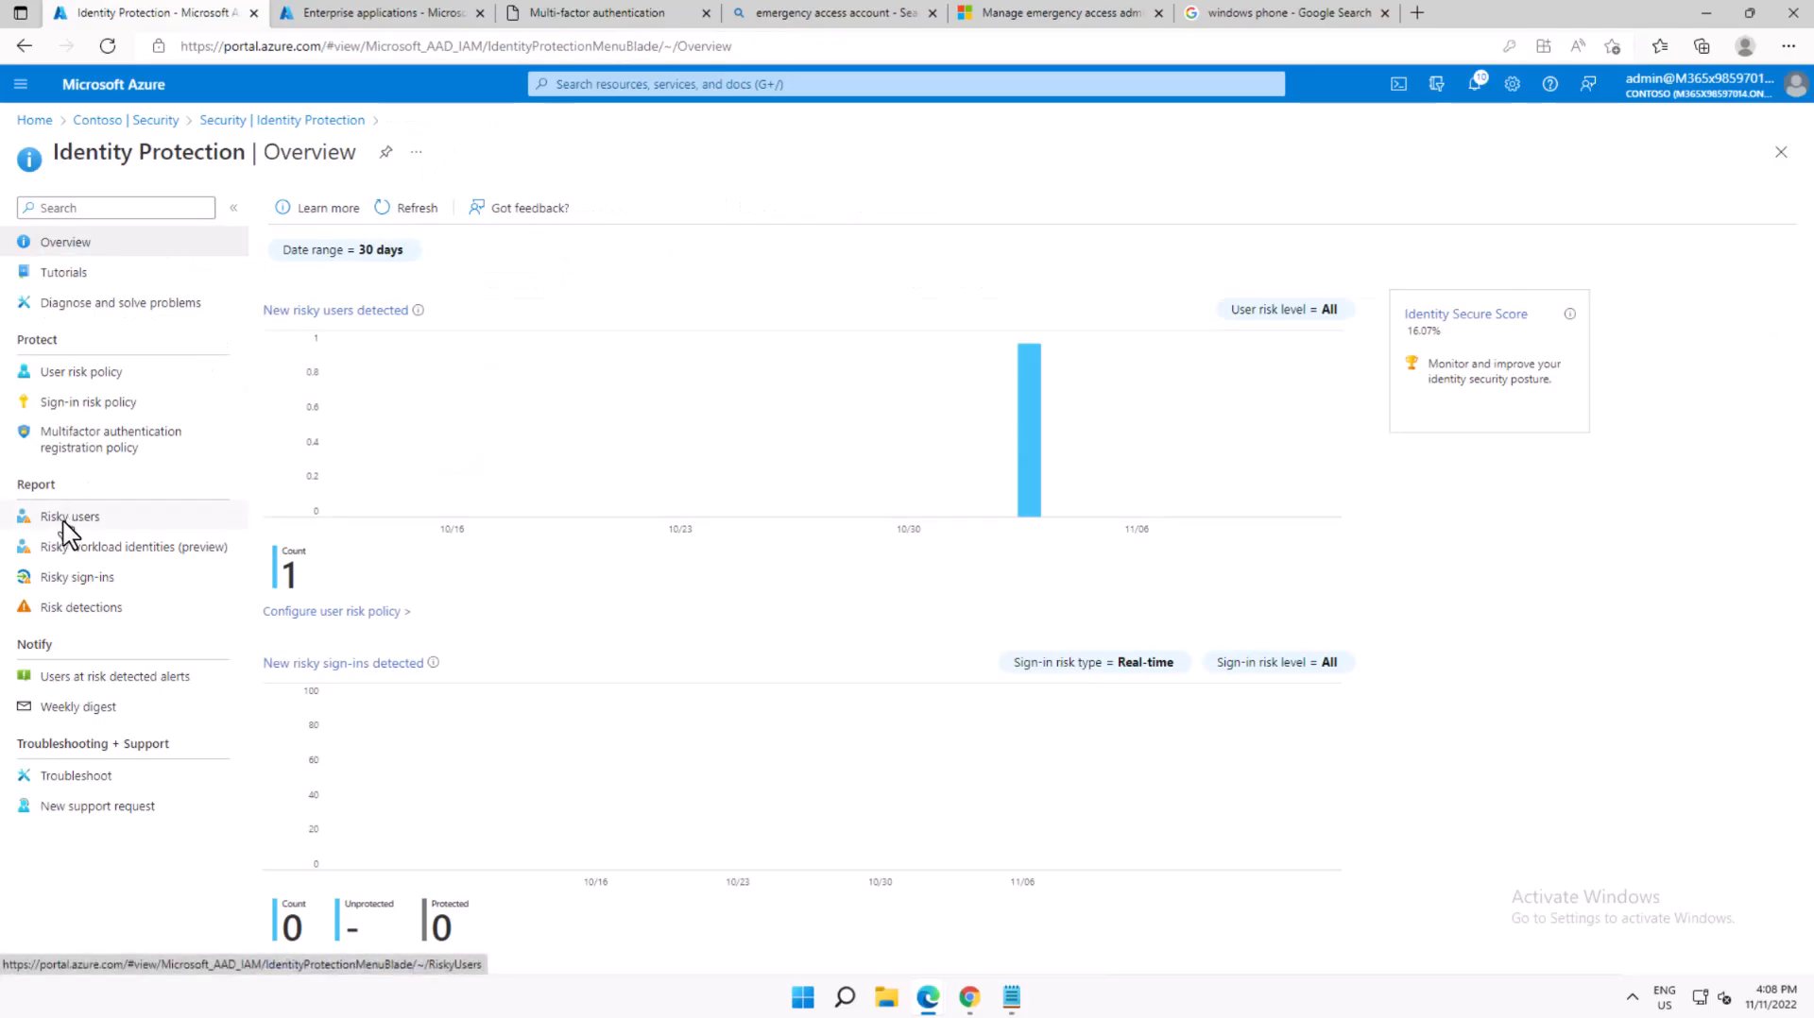
{"action": "left_click", "coordinate": [68, 519]}
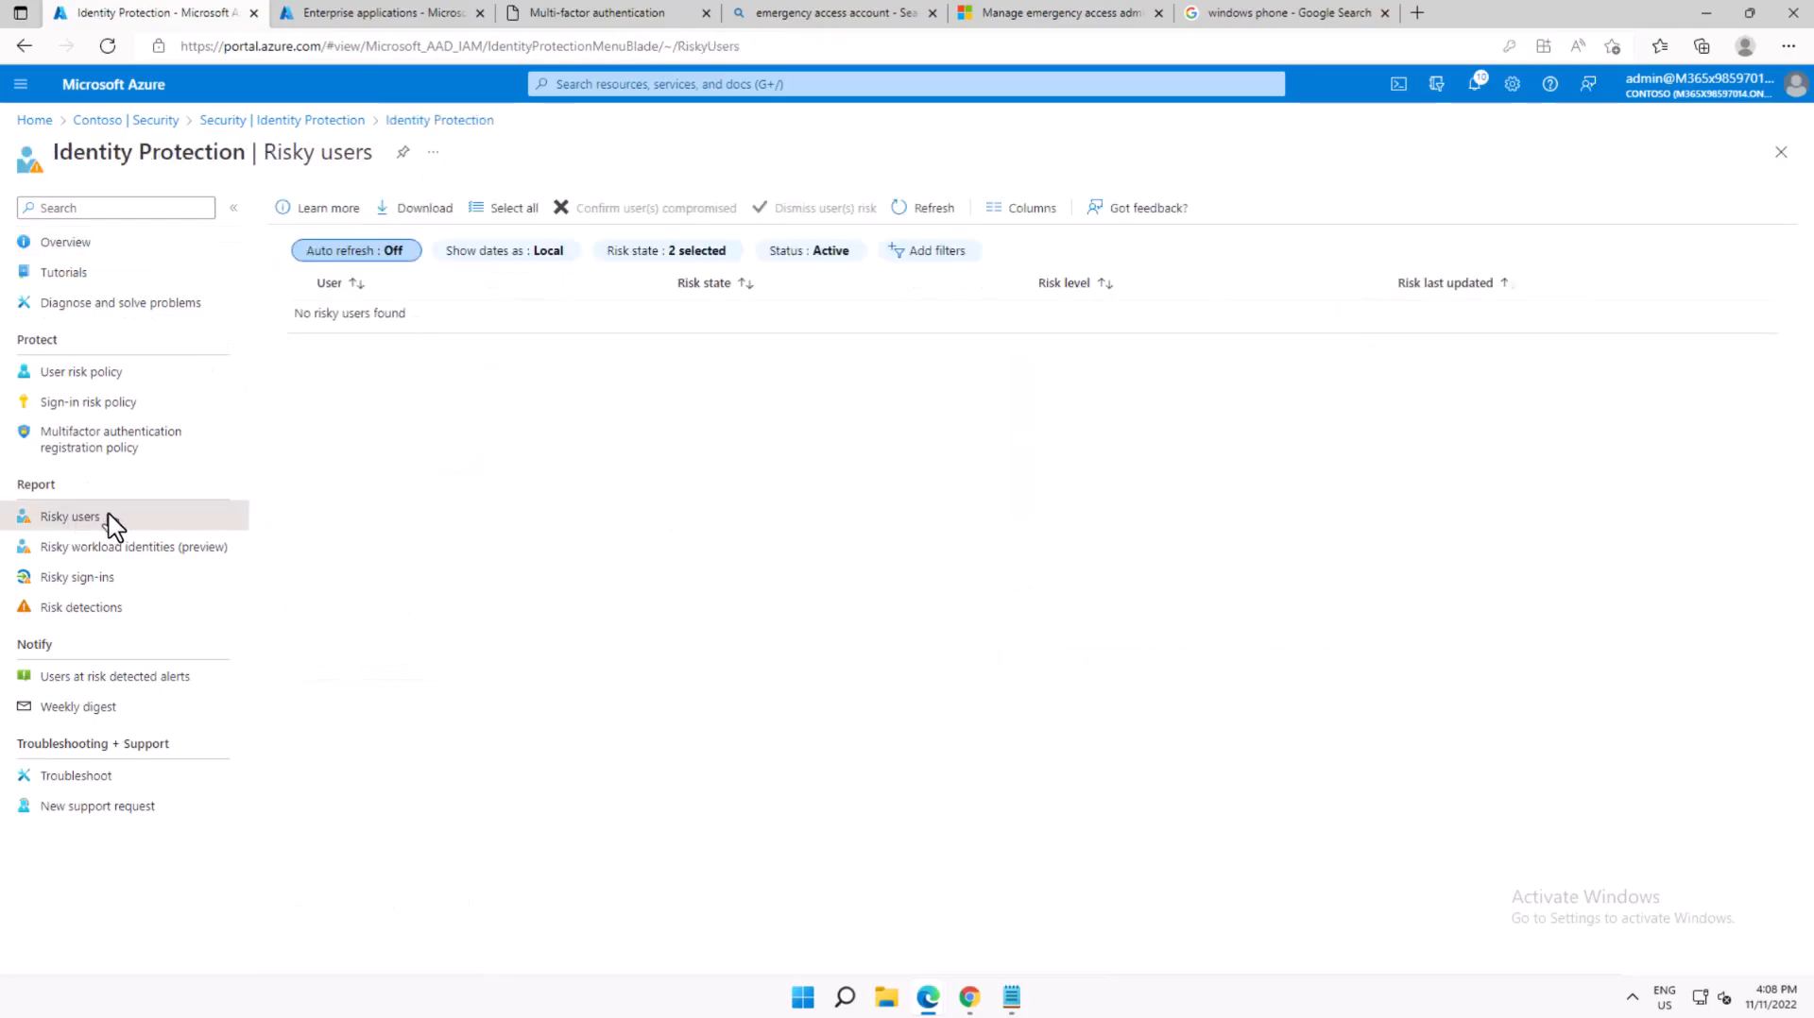
{"action": "left_click", "coordinate": [707, 251]}
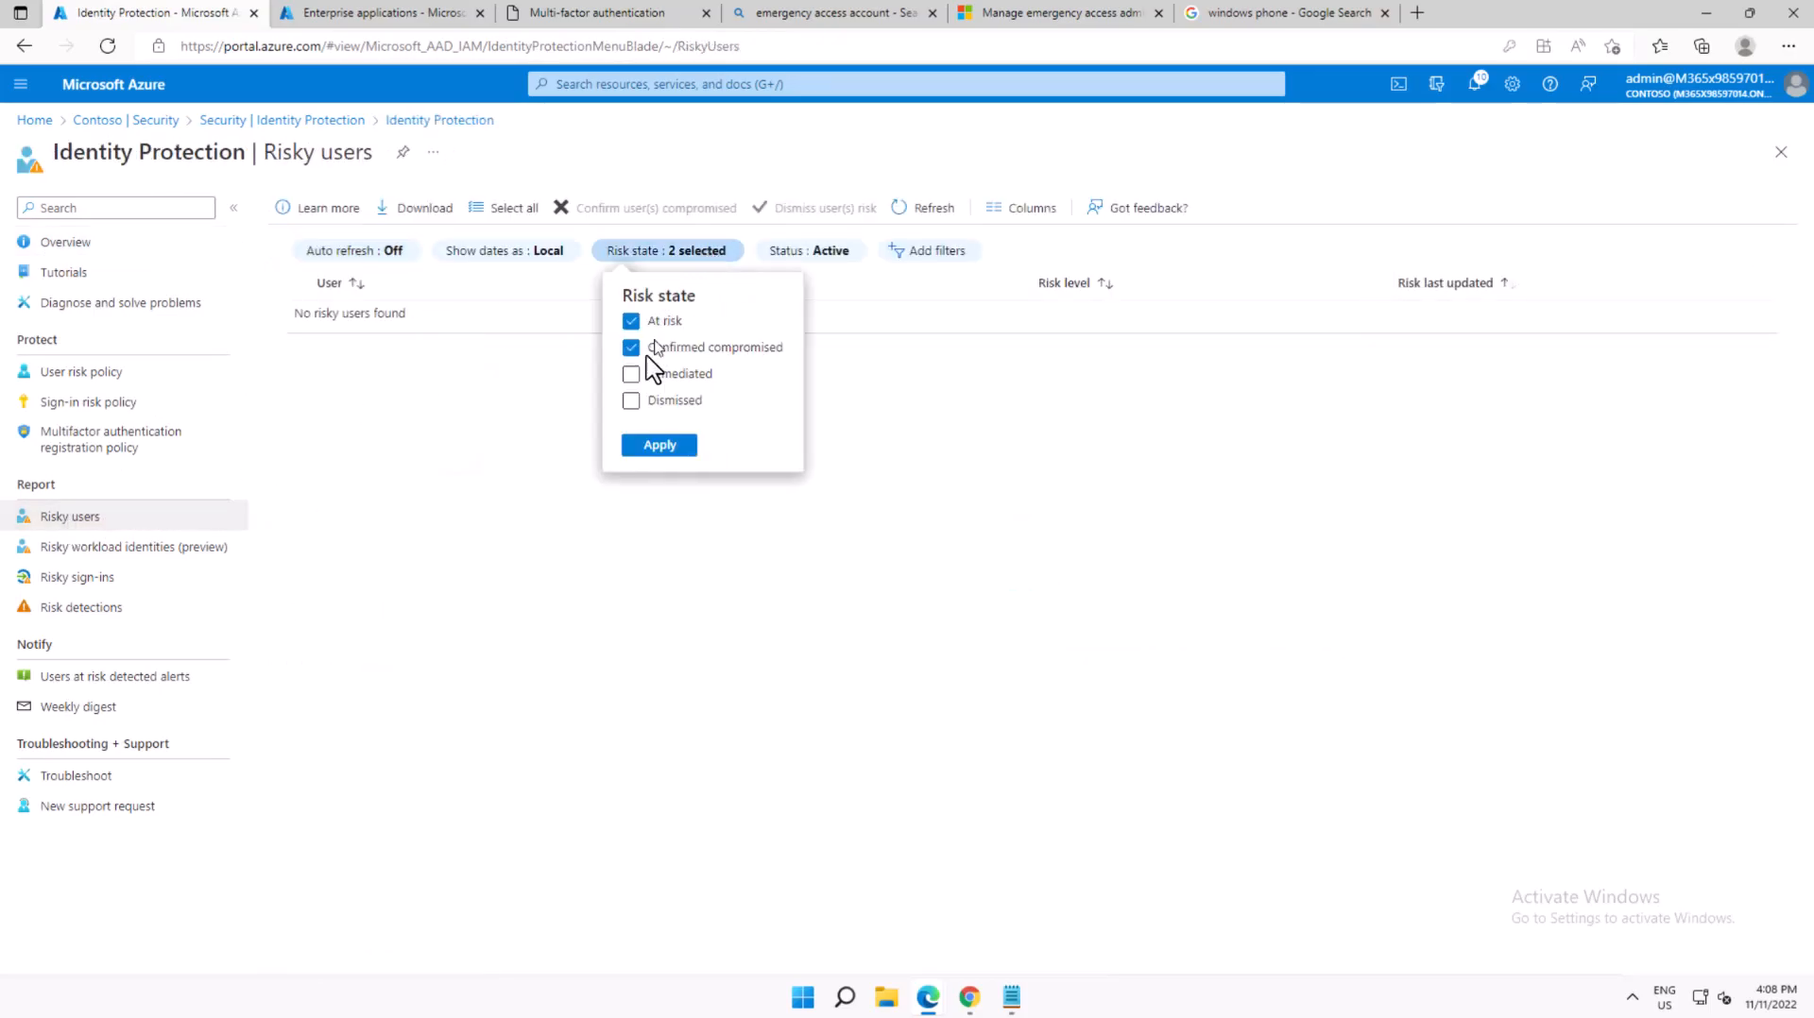
{"action": "left_click", "coordinate": [639, 400]}
{"action": "left_click", "coordinate": [659, 445]}
Step: Review MOD Administrator's risk details: Remediated state, secured password reset, and last update time
{"action": "left_click", "coordinate": [775, 315]}
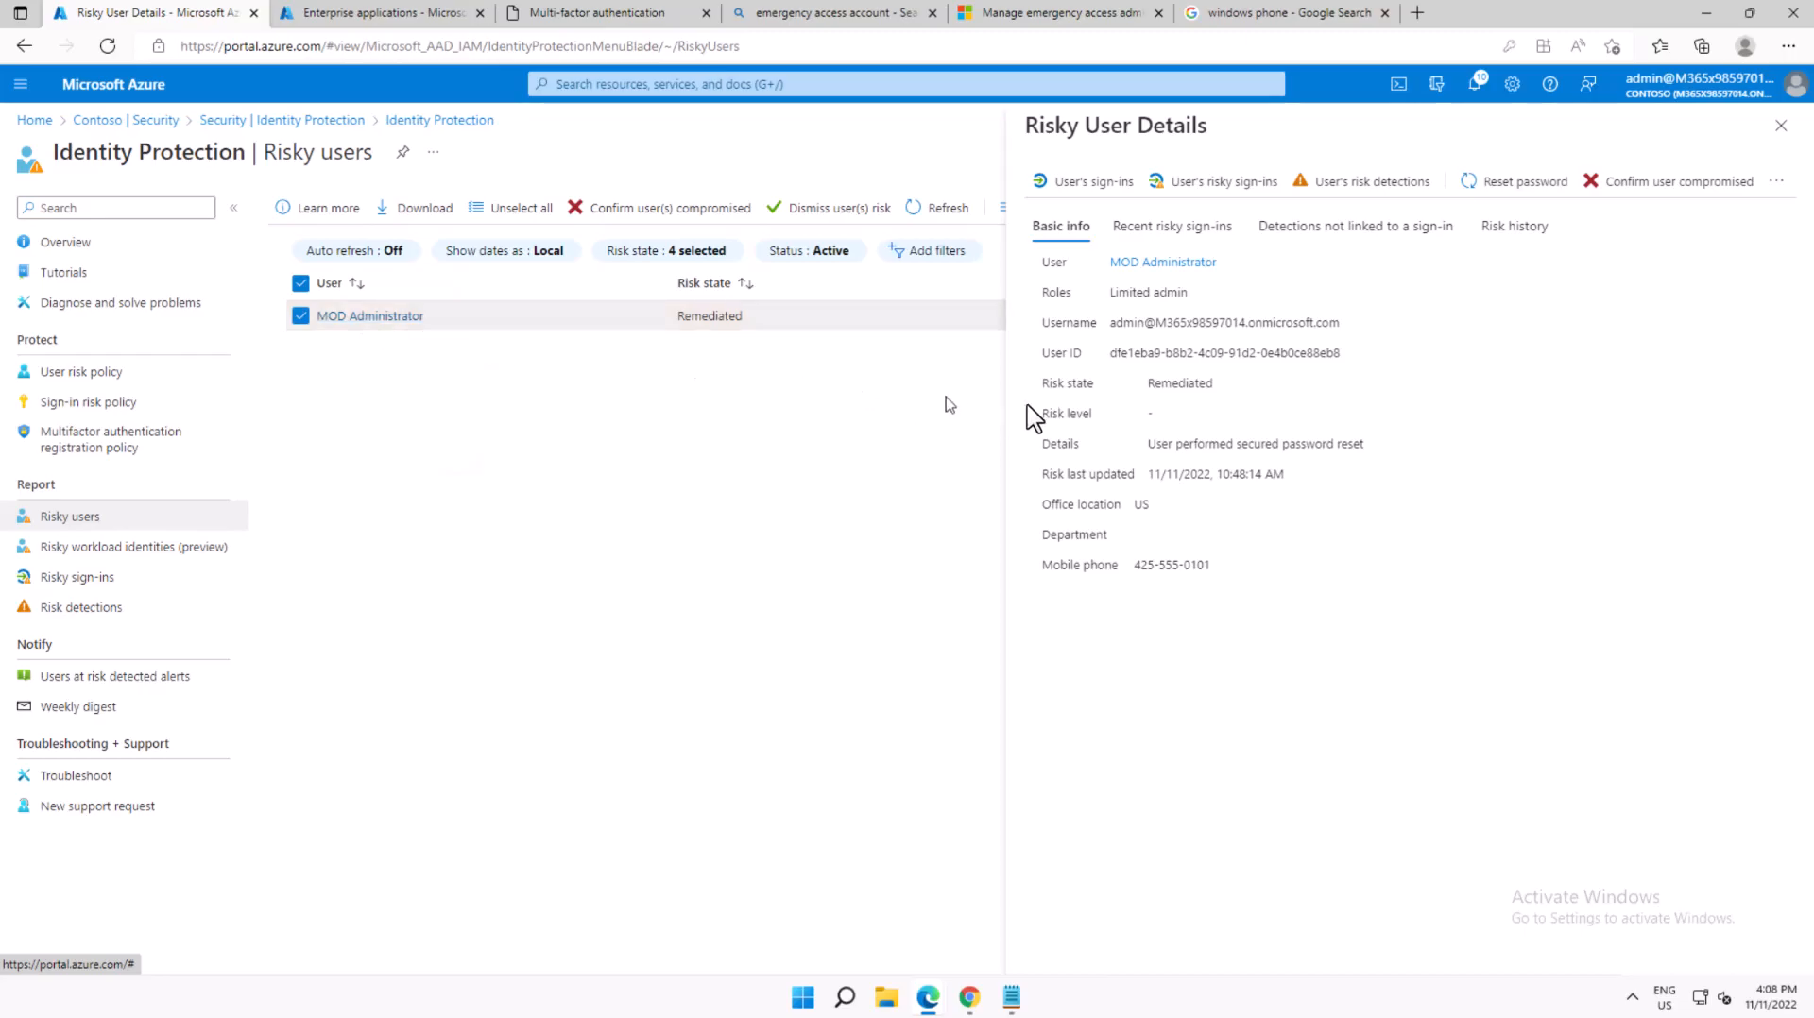
{"action": "double_click", "coordinate": [1182, 384]}
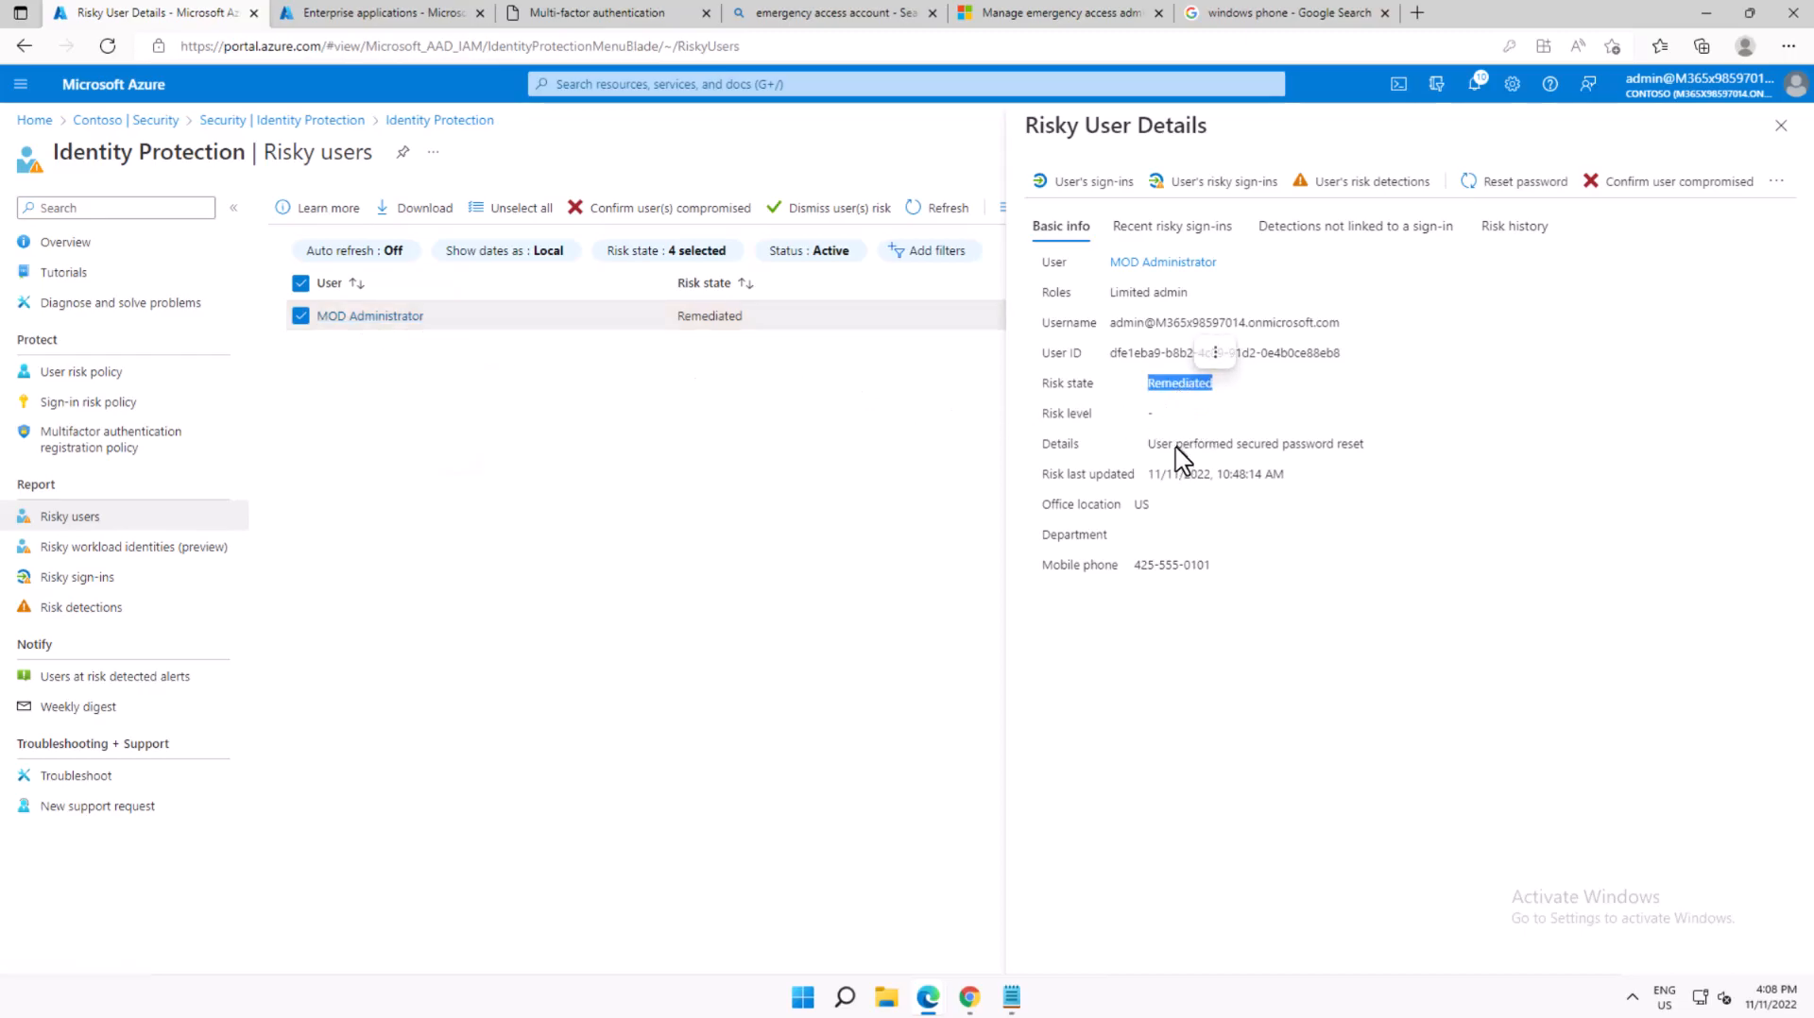
{"action": "double_click", "coordinate": [1181, 446]}
{"action": "left_click", "coordinate": [1292, 518]}
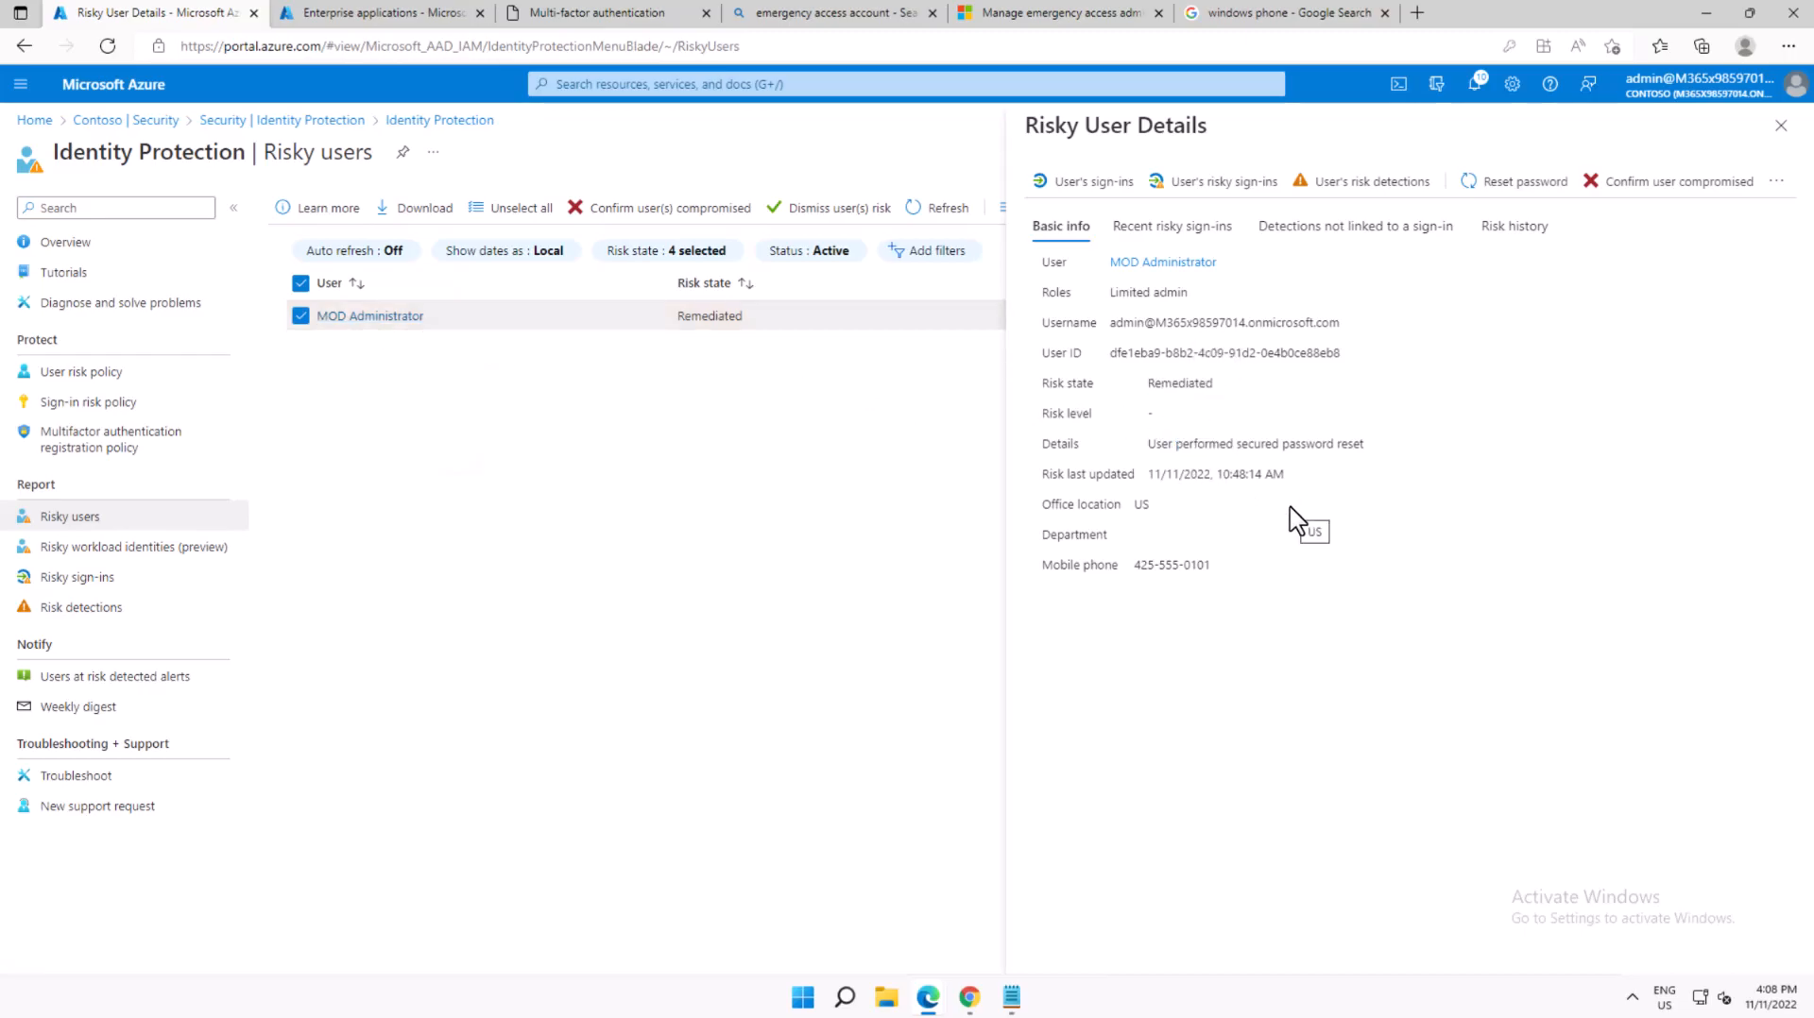
{"action": "left_click_drag", "start_coordinate": [1148, 475], "coordinate": [1263, 477]}
{"action": "left_click", "coordinate": [1287, 507]}
{"action": "left_click", "coordinate": [1781, 126]}
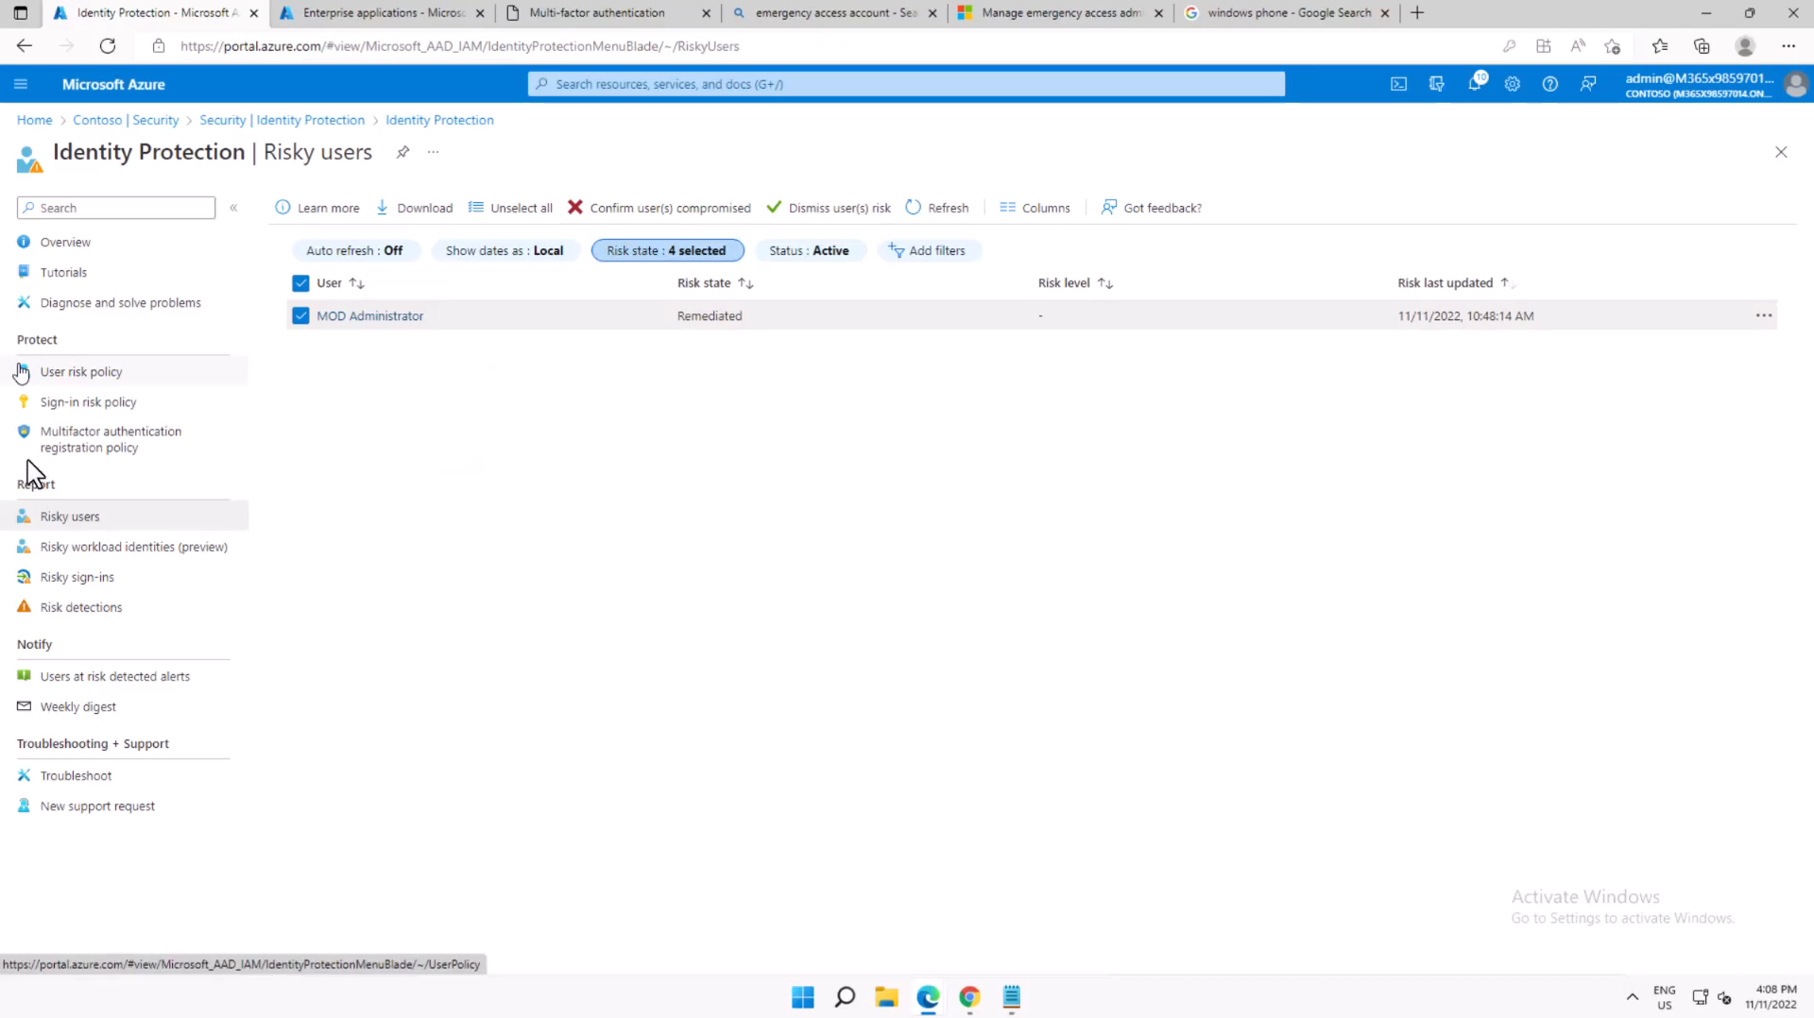
{"action": "left_click", "coordinate": [154, 379]}
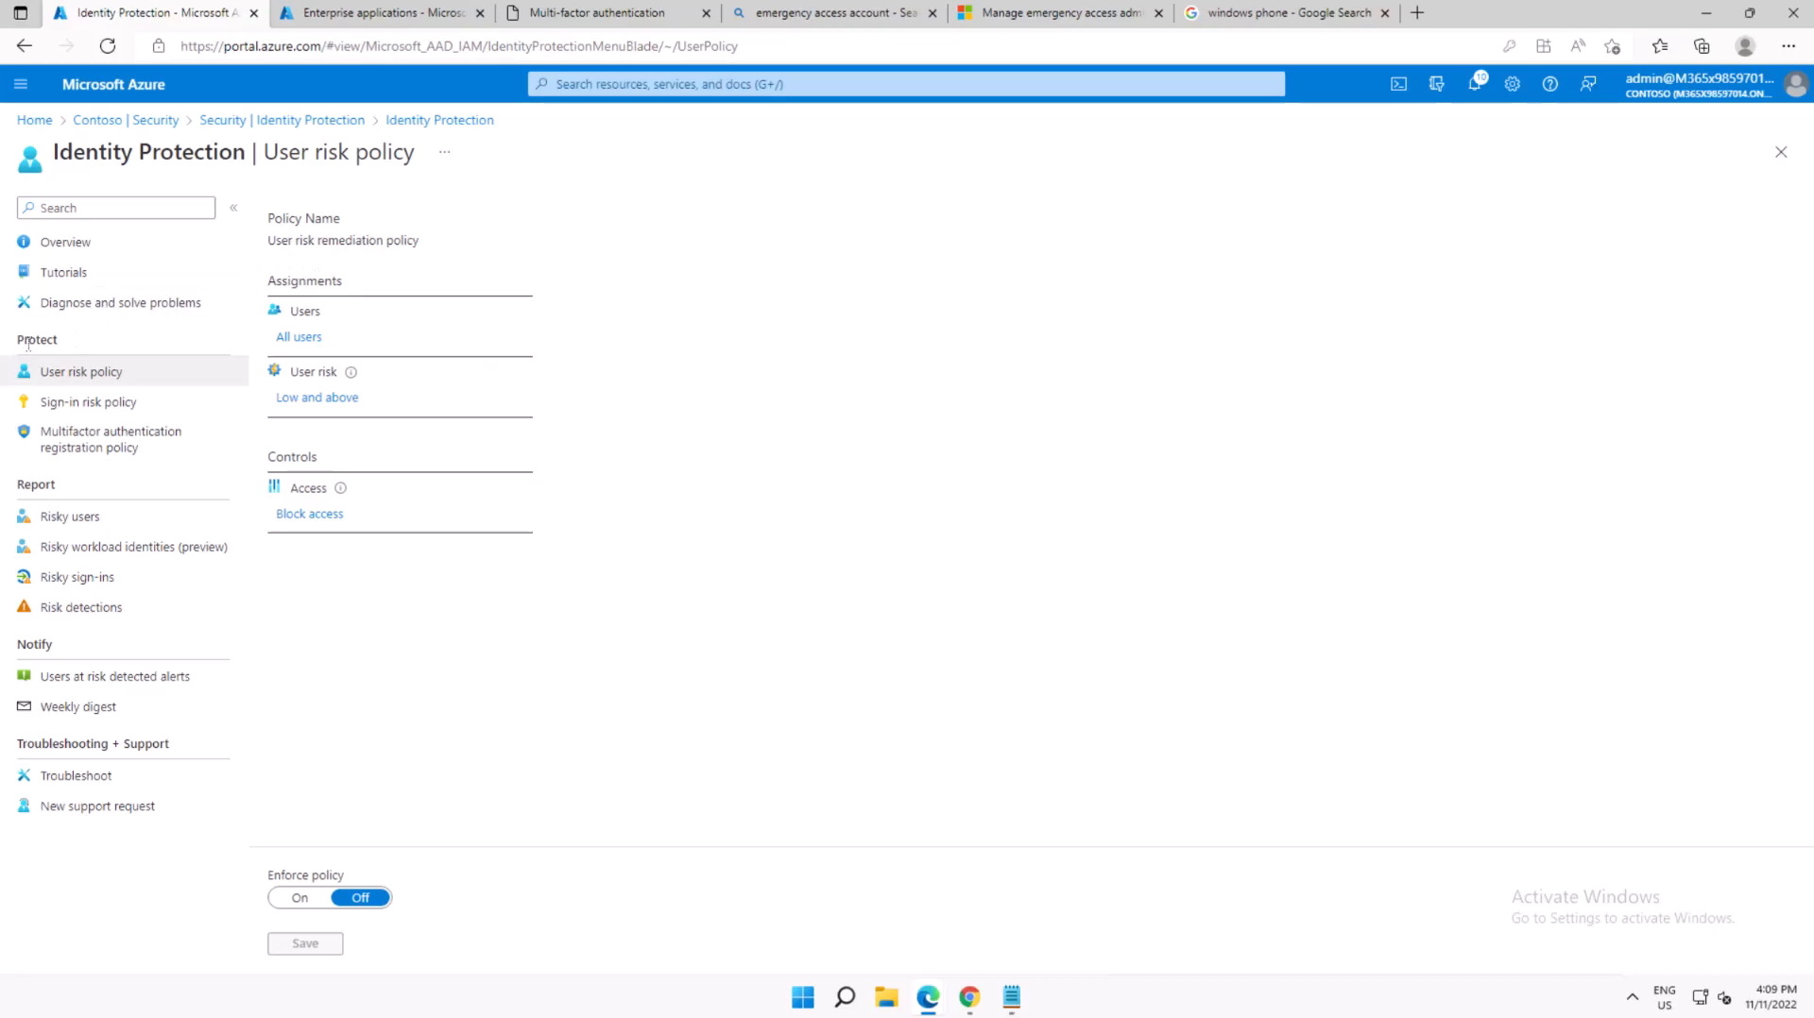
{"action": "left_click", "coordinate": [302, 337]}
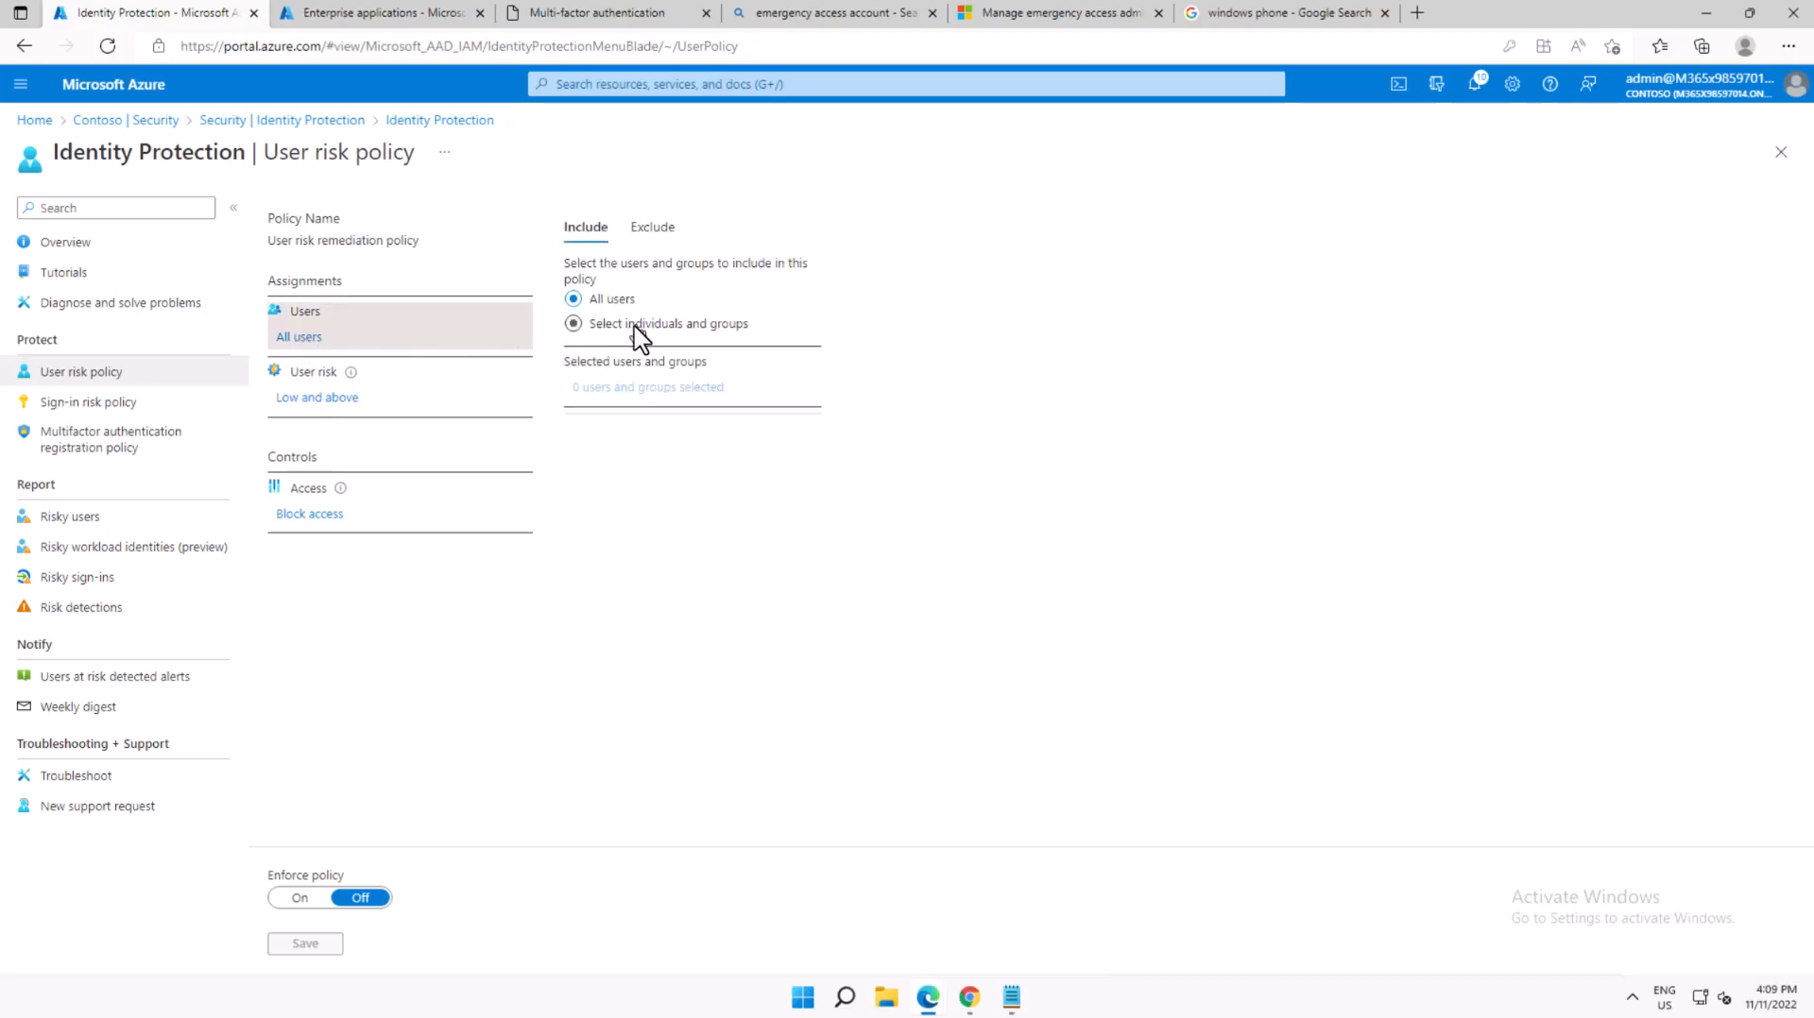
{"action": "left_click", "coordinate": [652, 227]}
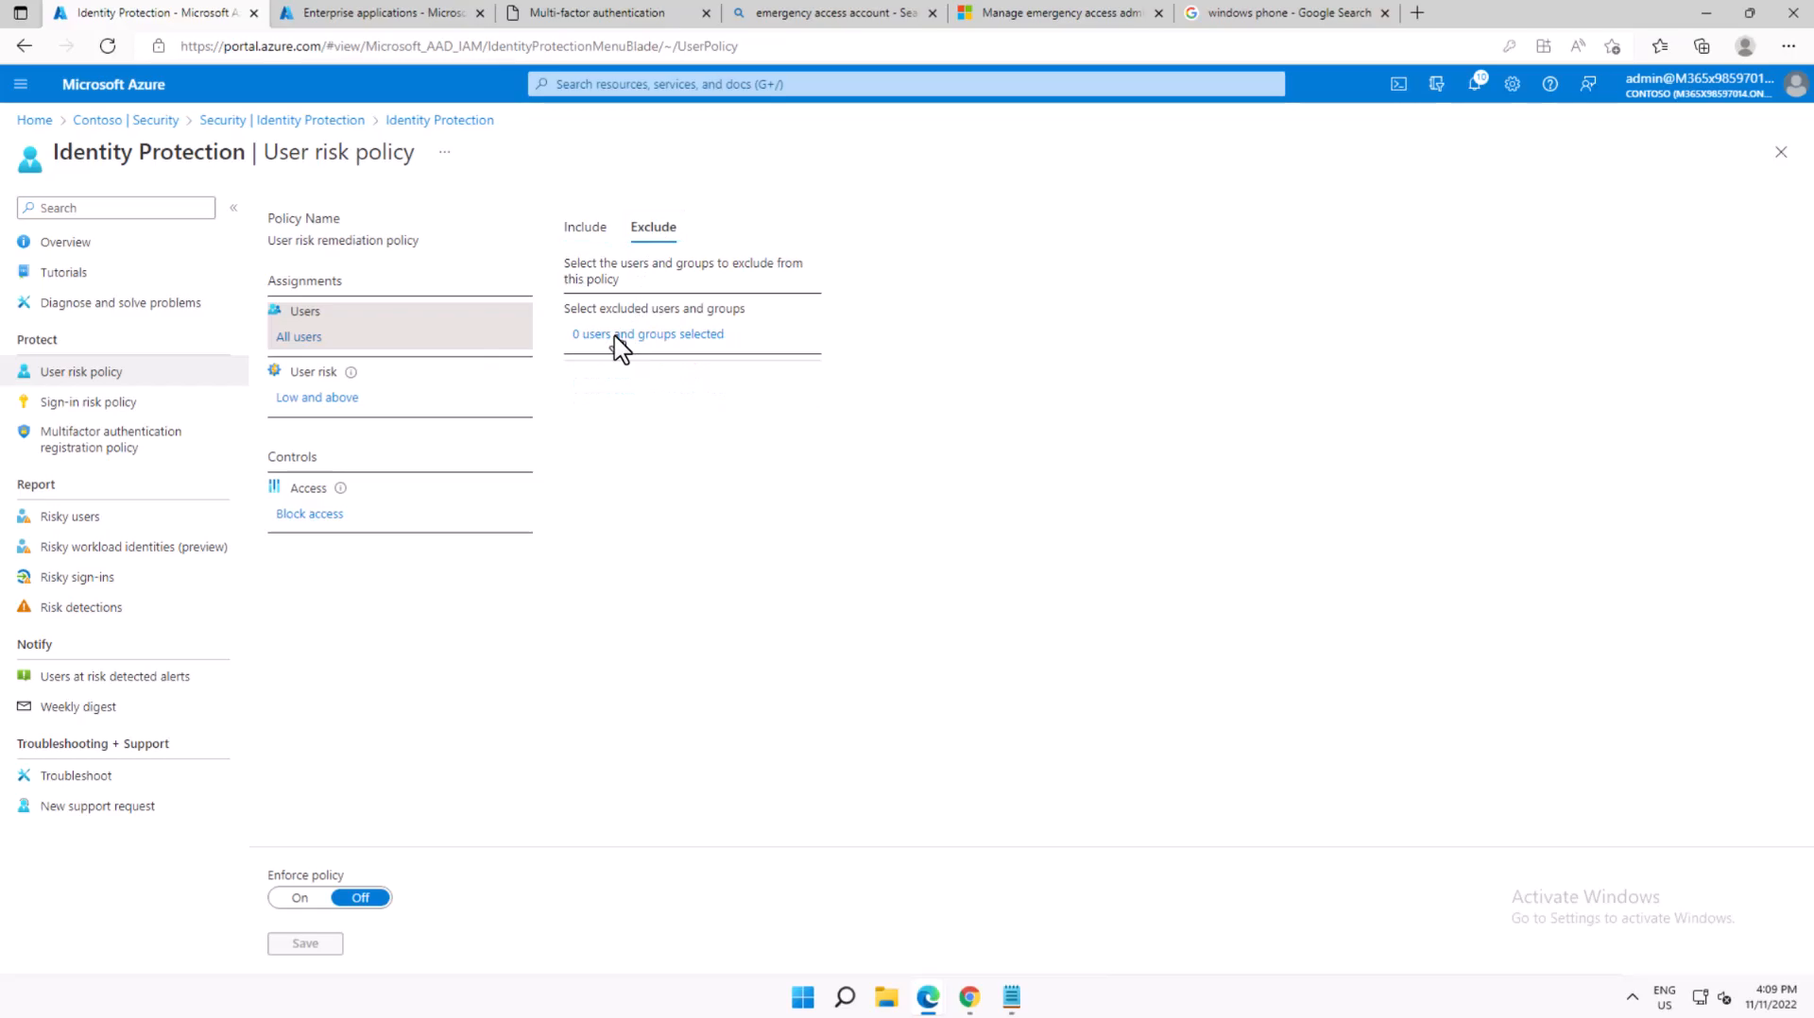
{"action": "left_click", "coordinate": [620, 336]}
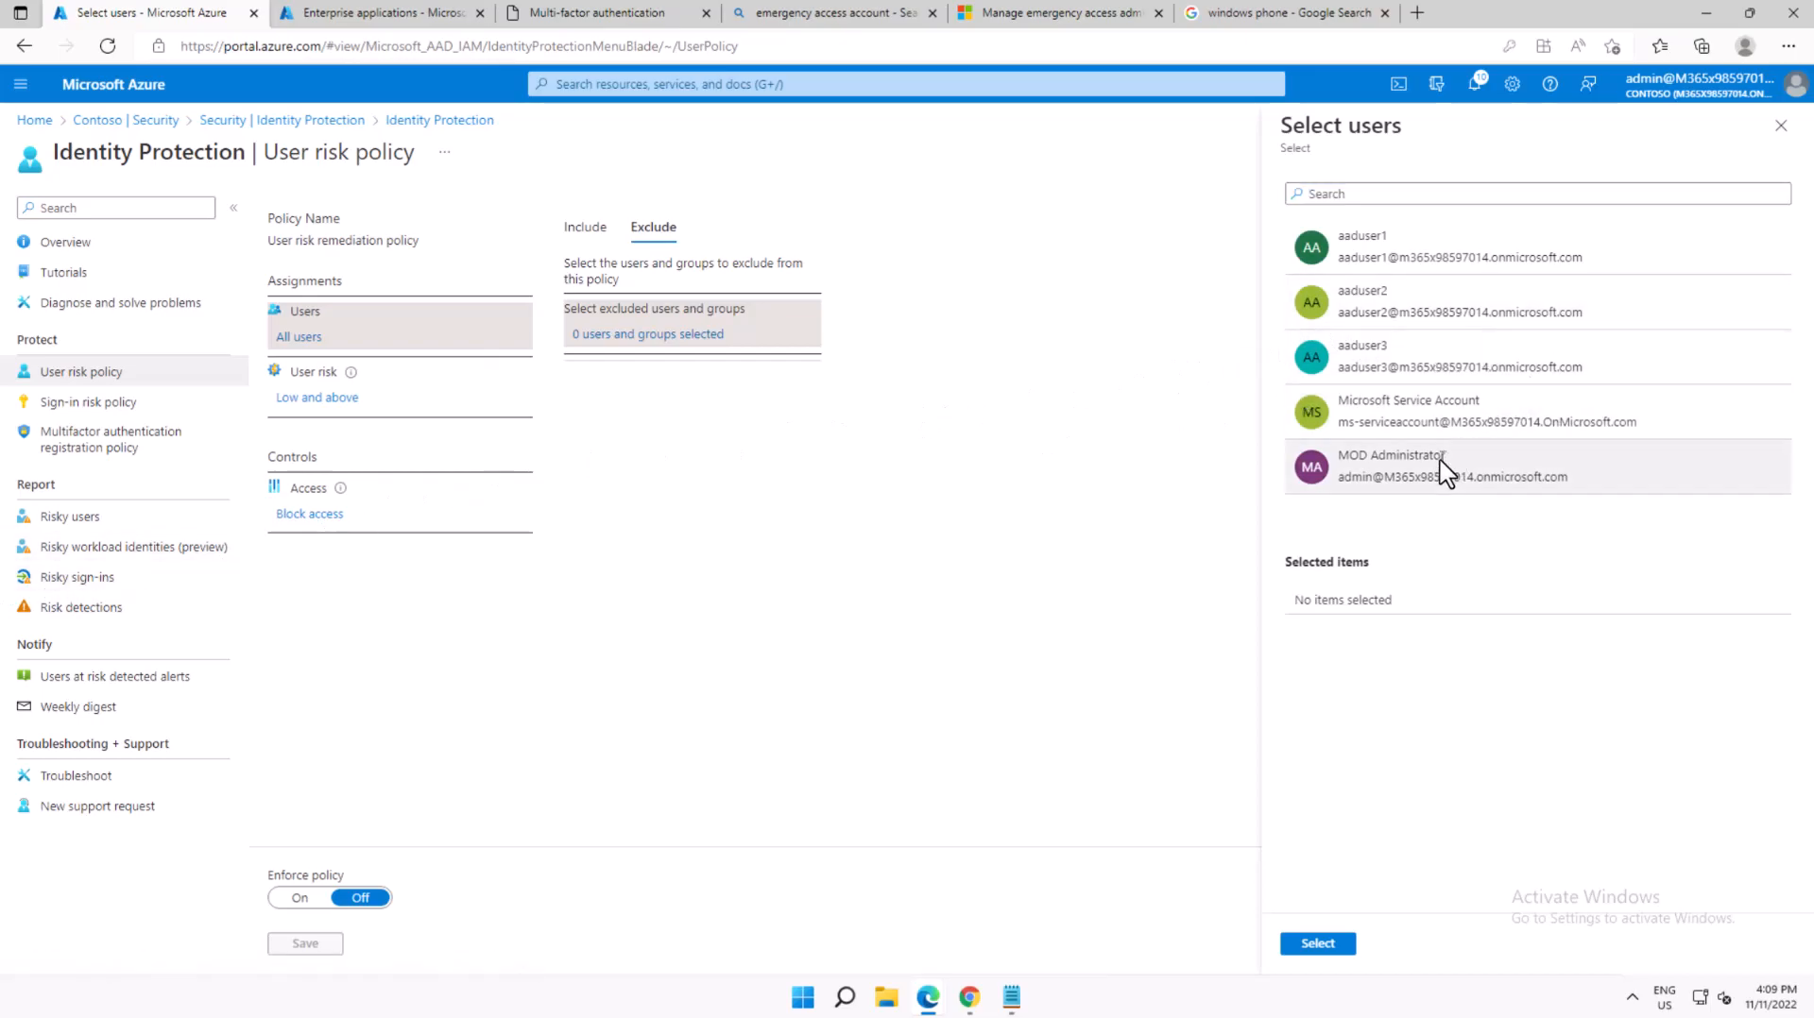
{"action": "left_click", "coordinate": [1431, 481]}
{"action": "left_click", "coordinate": [1336, 943]}
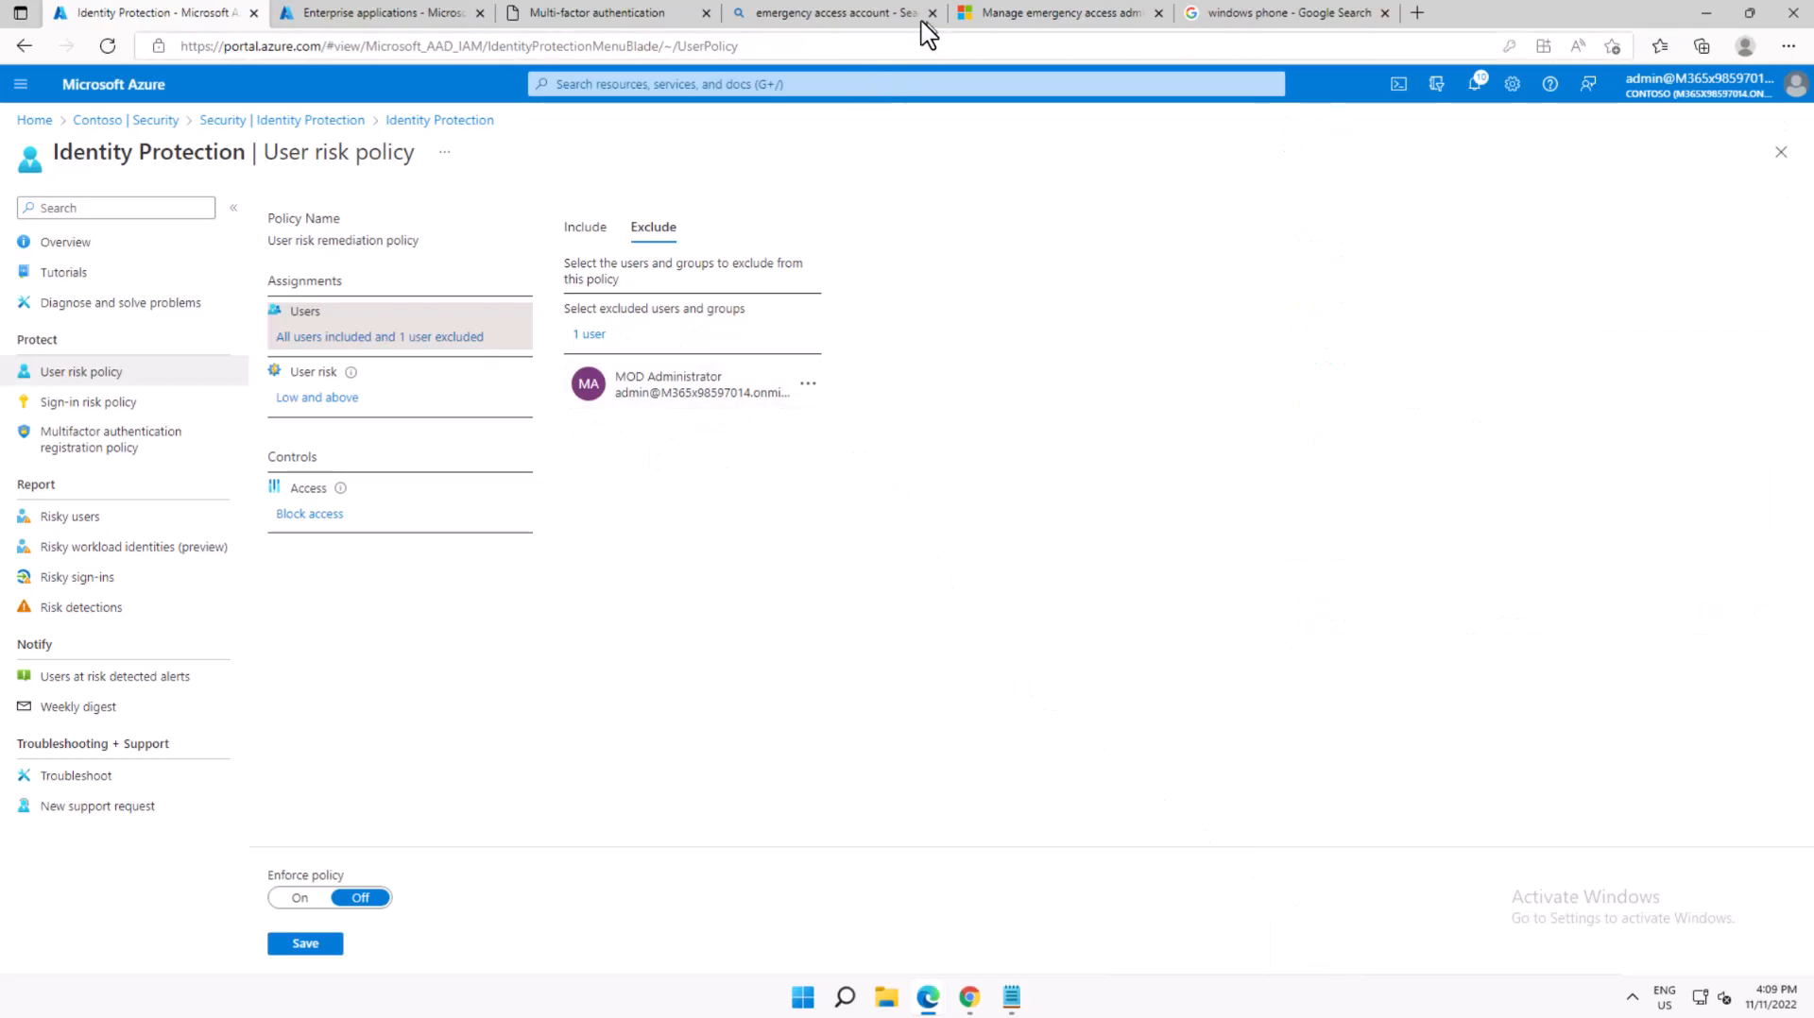
{"action": "left_click", "coordinate": [1014, 16]}
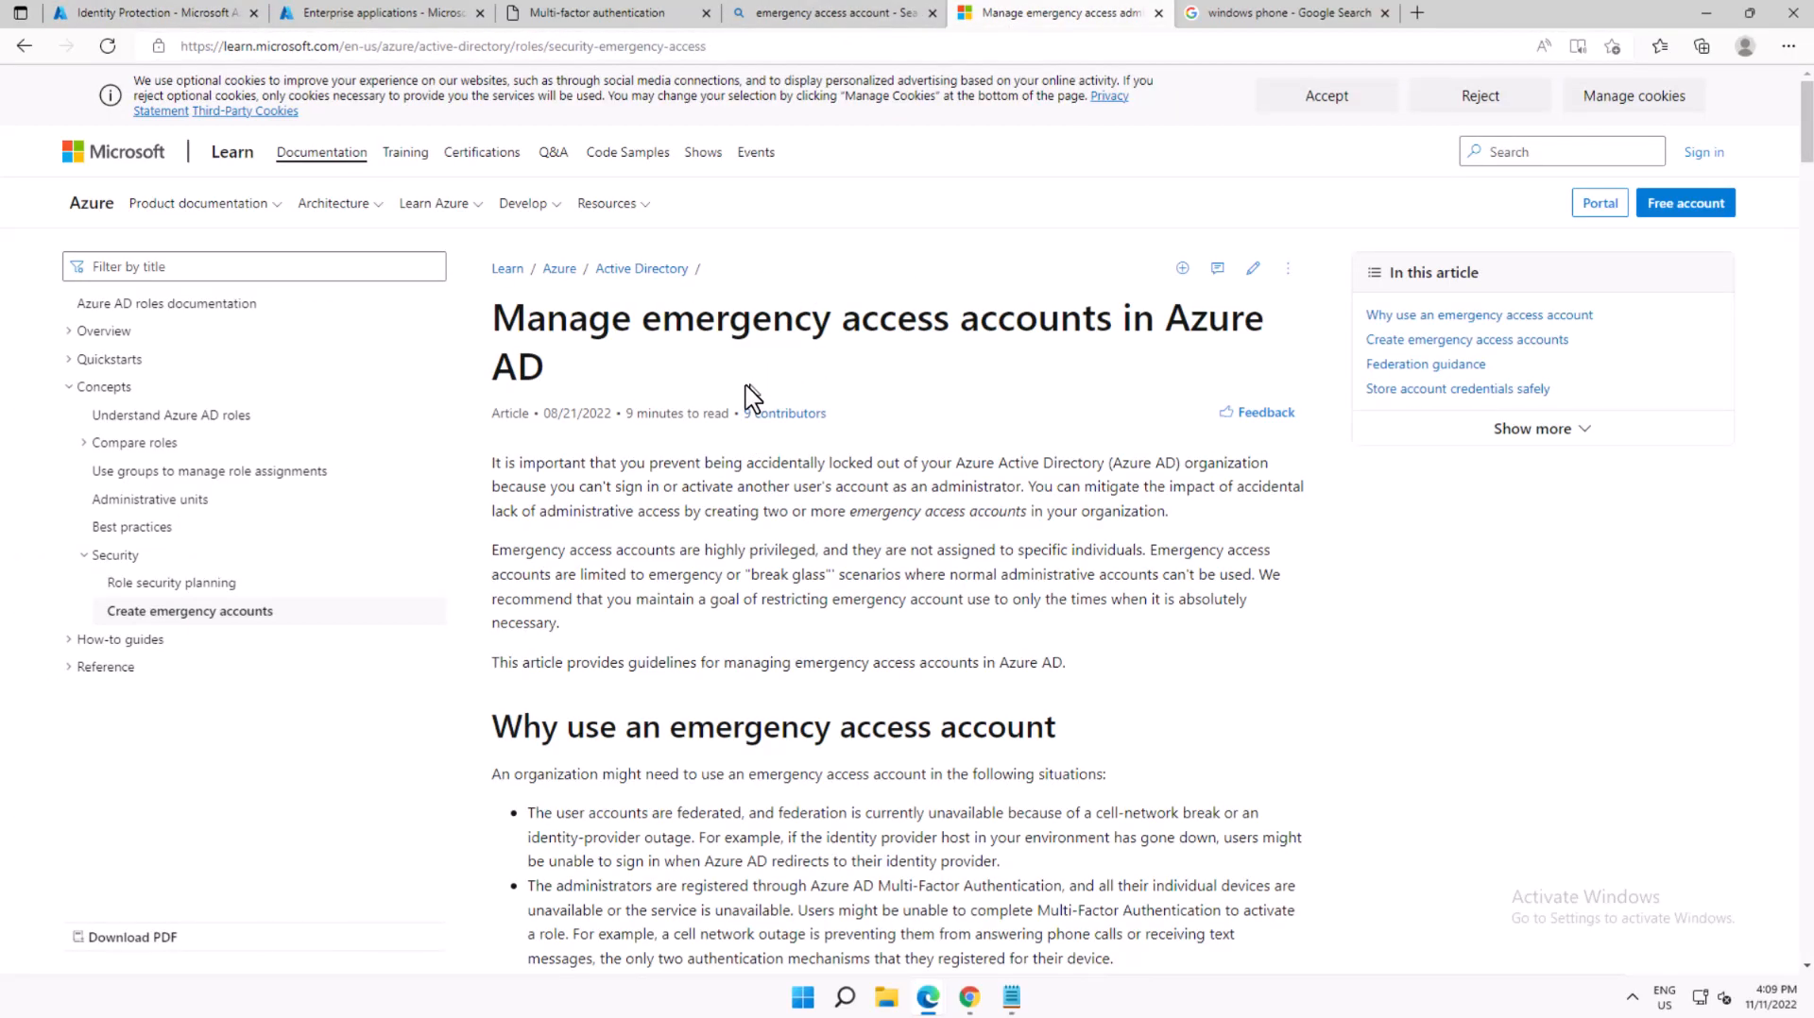
{"action": "left_click", "coordinate": [196, 16]}
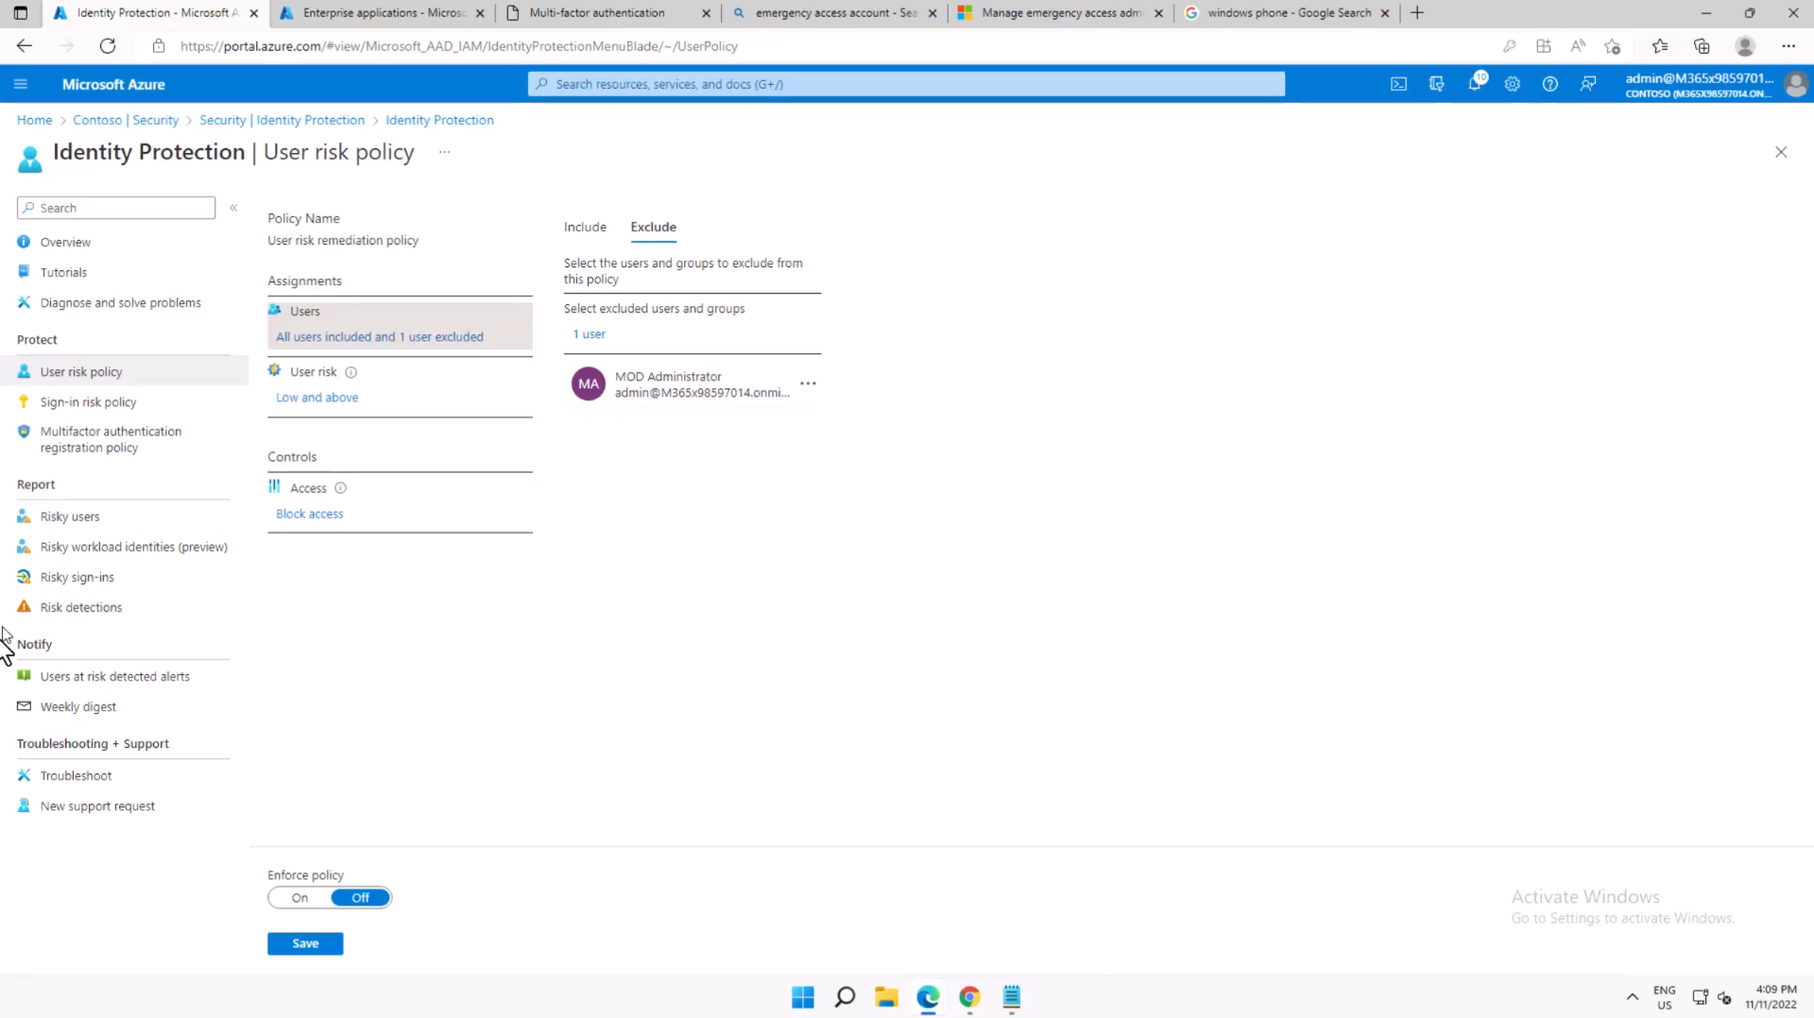
Step: Set the user risk policy's access control to Allow access with Require password change
{"action": "left_click", "coordinate": [359, 401]}
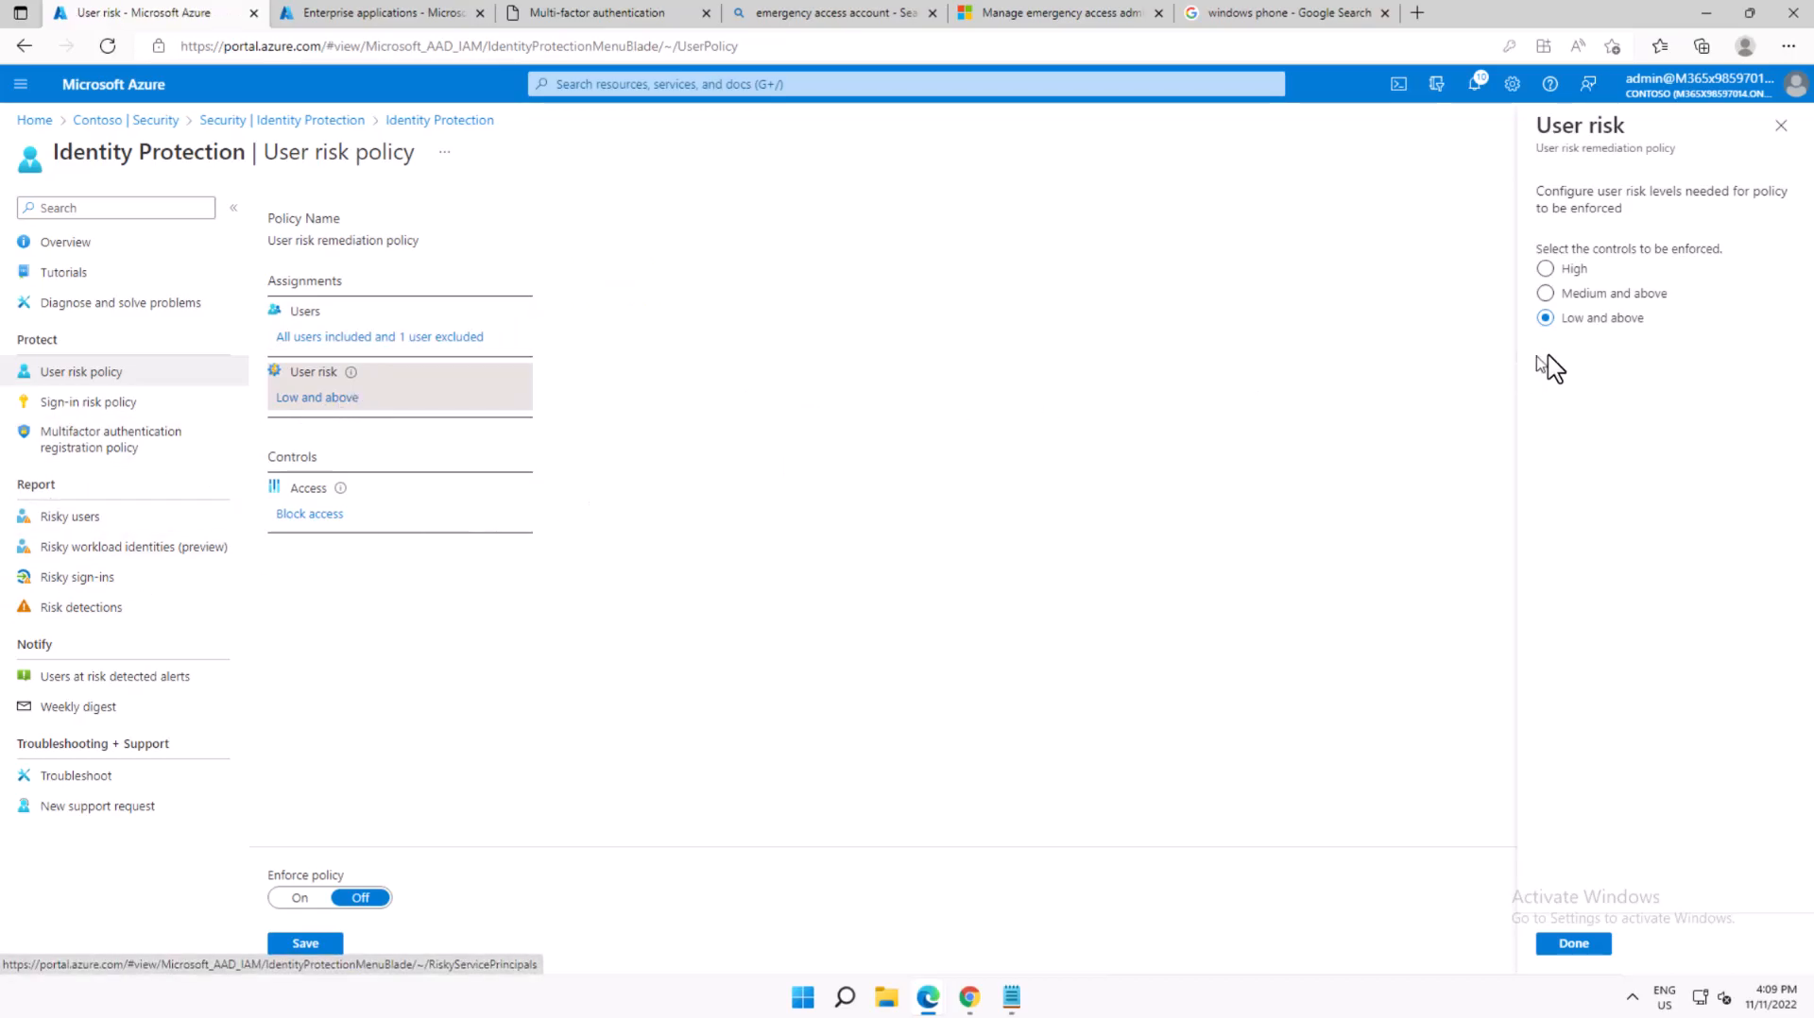
{"action": "left_click", "coordinate": [1547, 269]}
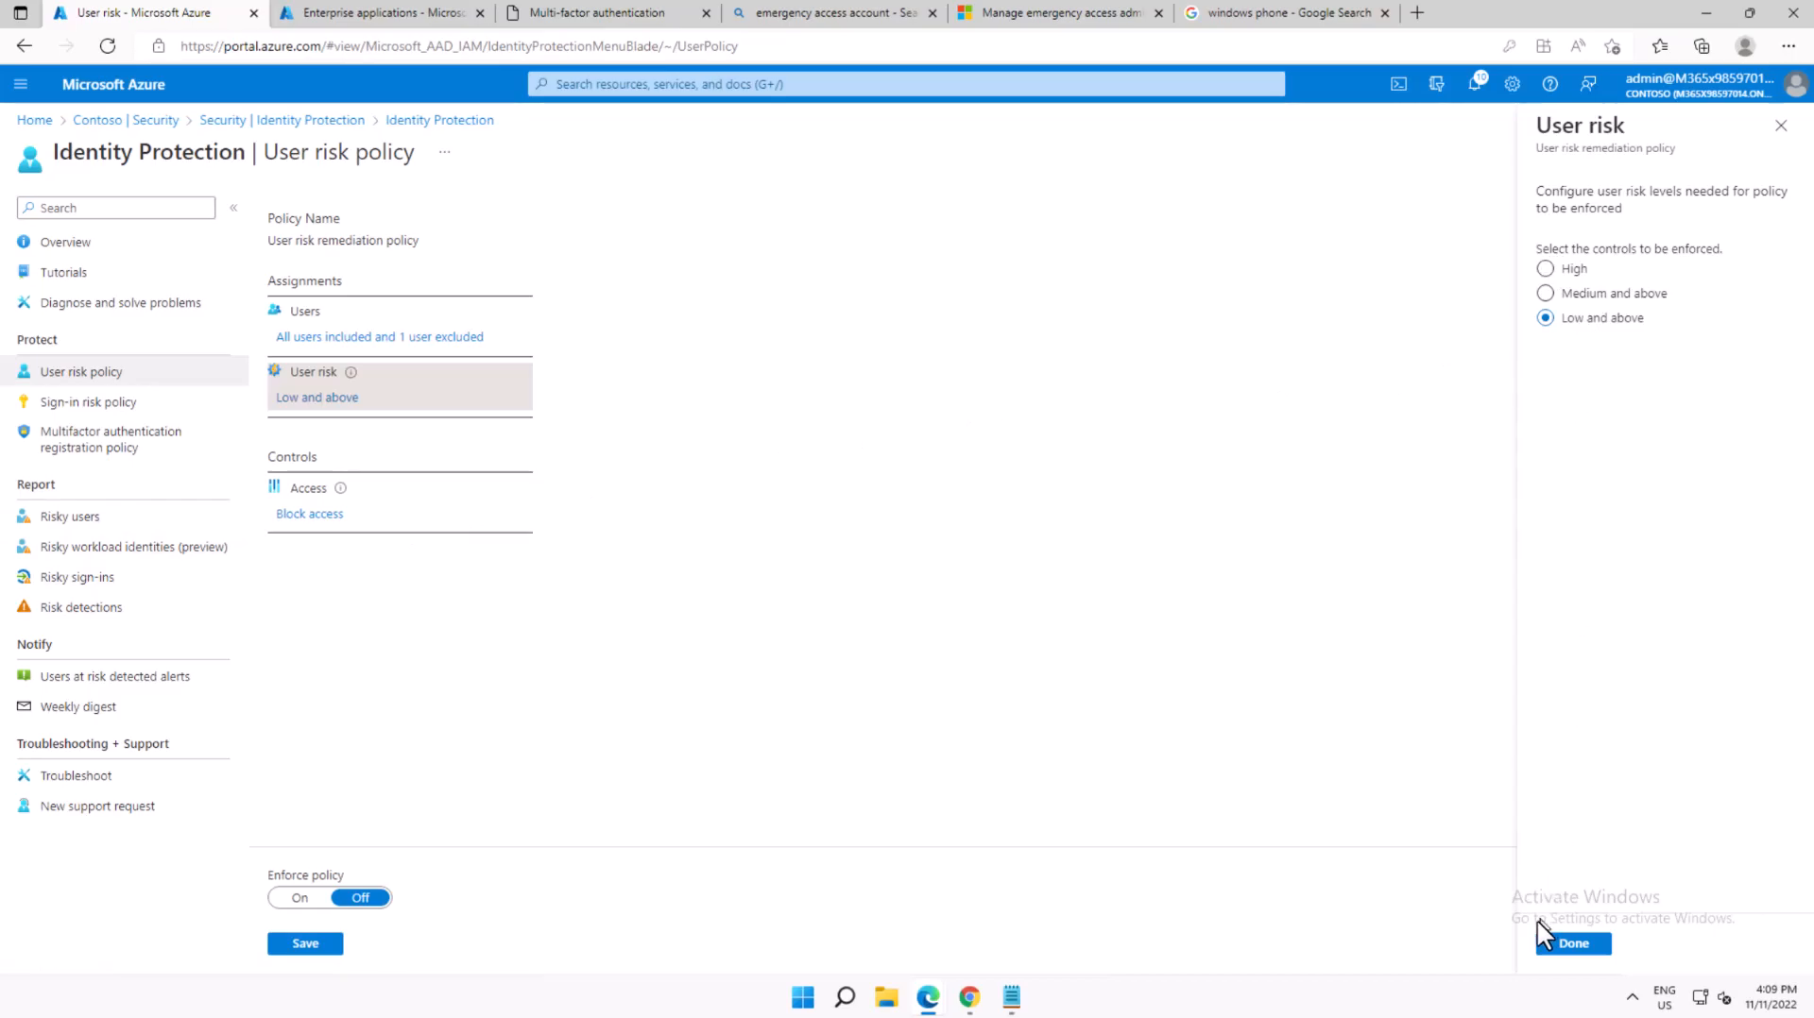
{"action": "left_click", "coordinate": [329, 520]}
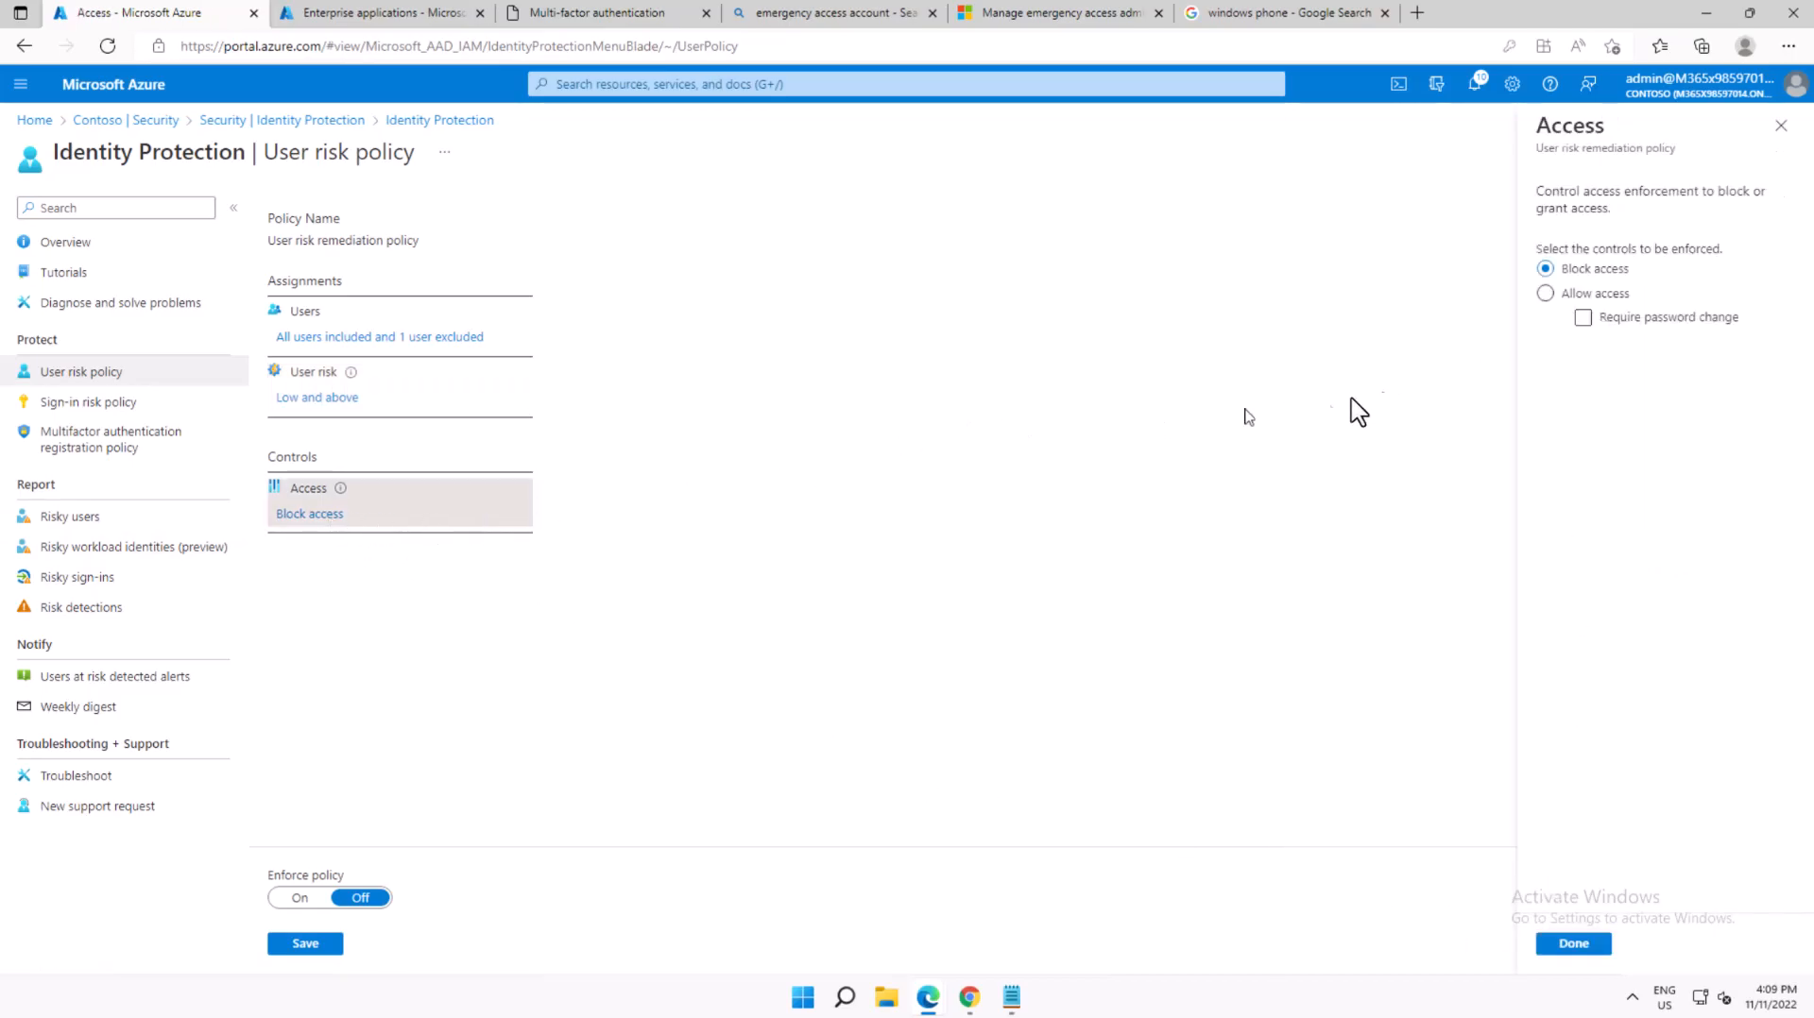
{"action": "left_click", "coordinate": [1606, 294]}
{"action": "left_click", "coordinate": [1584, 318]}
{"action": "left_click", "coordinate": [1563, 946]}
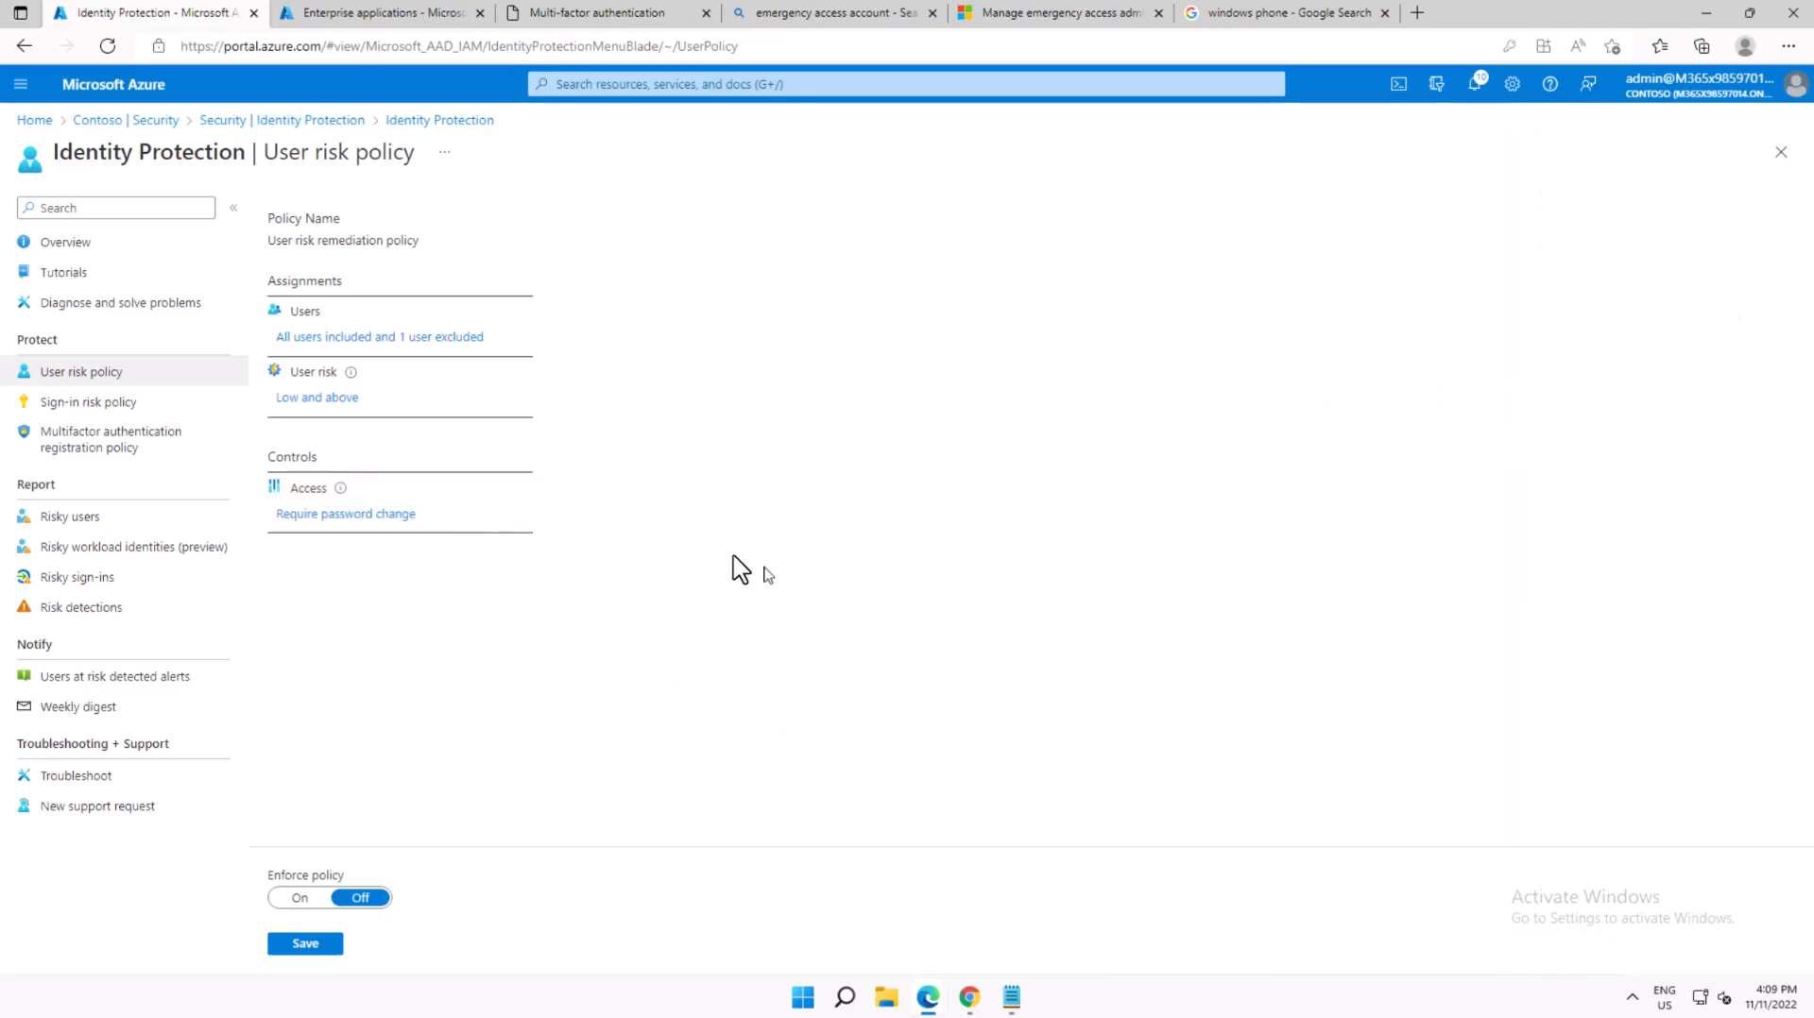
Step: Set the user risk policy's risk level to High
{"action": "left_click", "coordinate": [329, 400]}
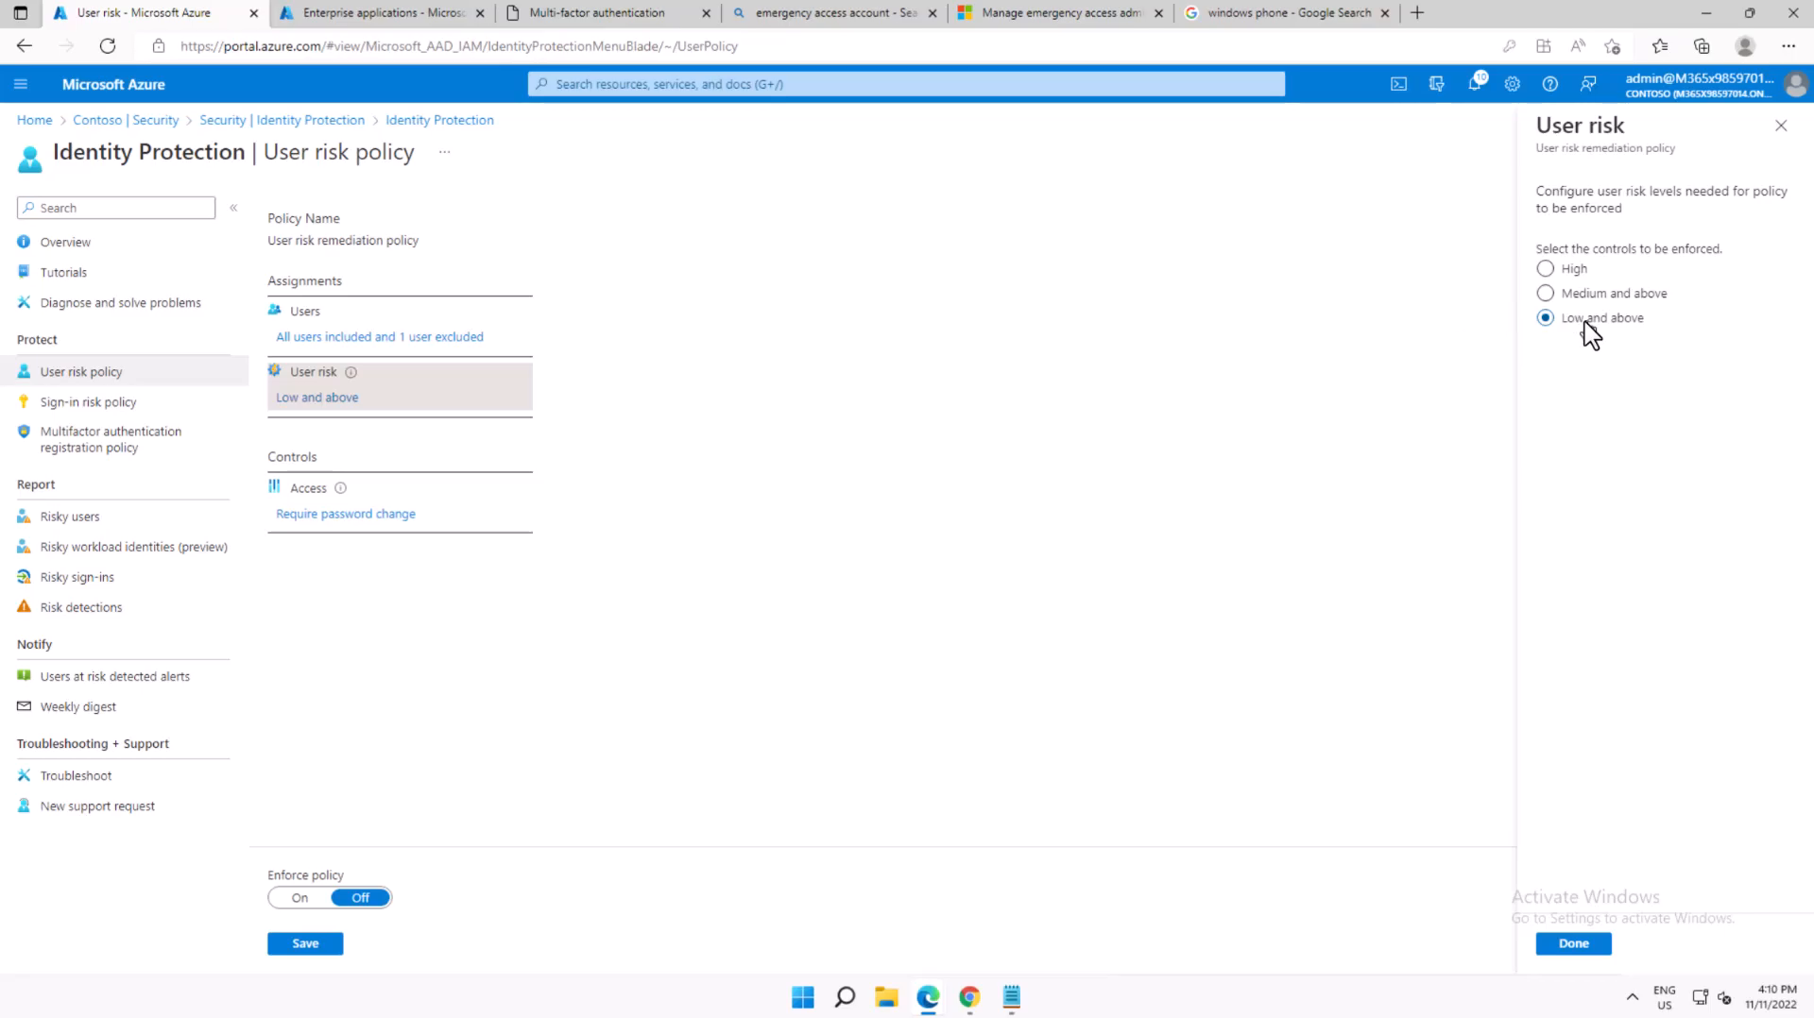
{"action": "left_click", "coordinate": [405, 518]}
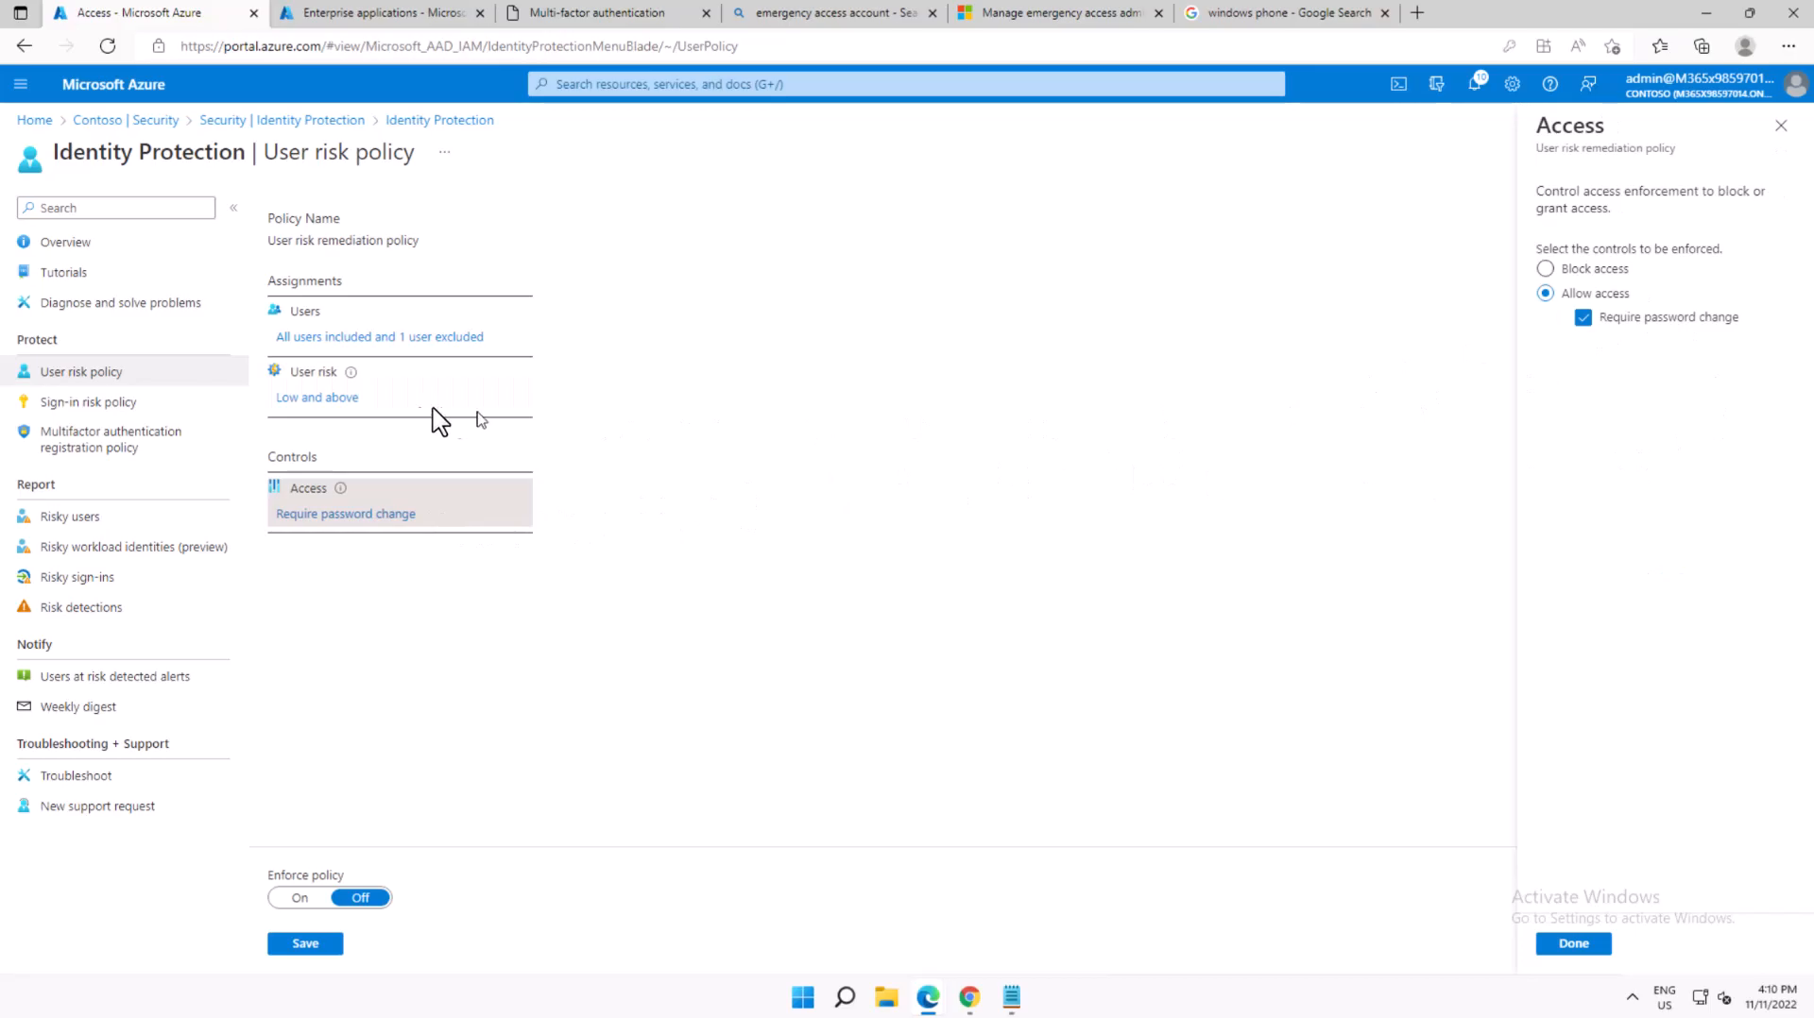
{"action": "left_click", "coordinate": [355, 407]}
{"action": "left_click", "coordinate": [1583, 274]}
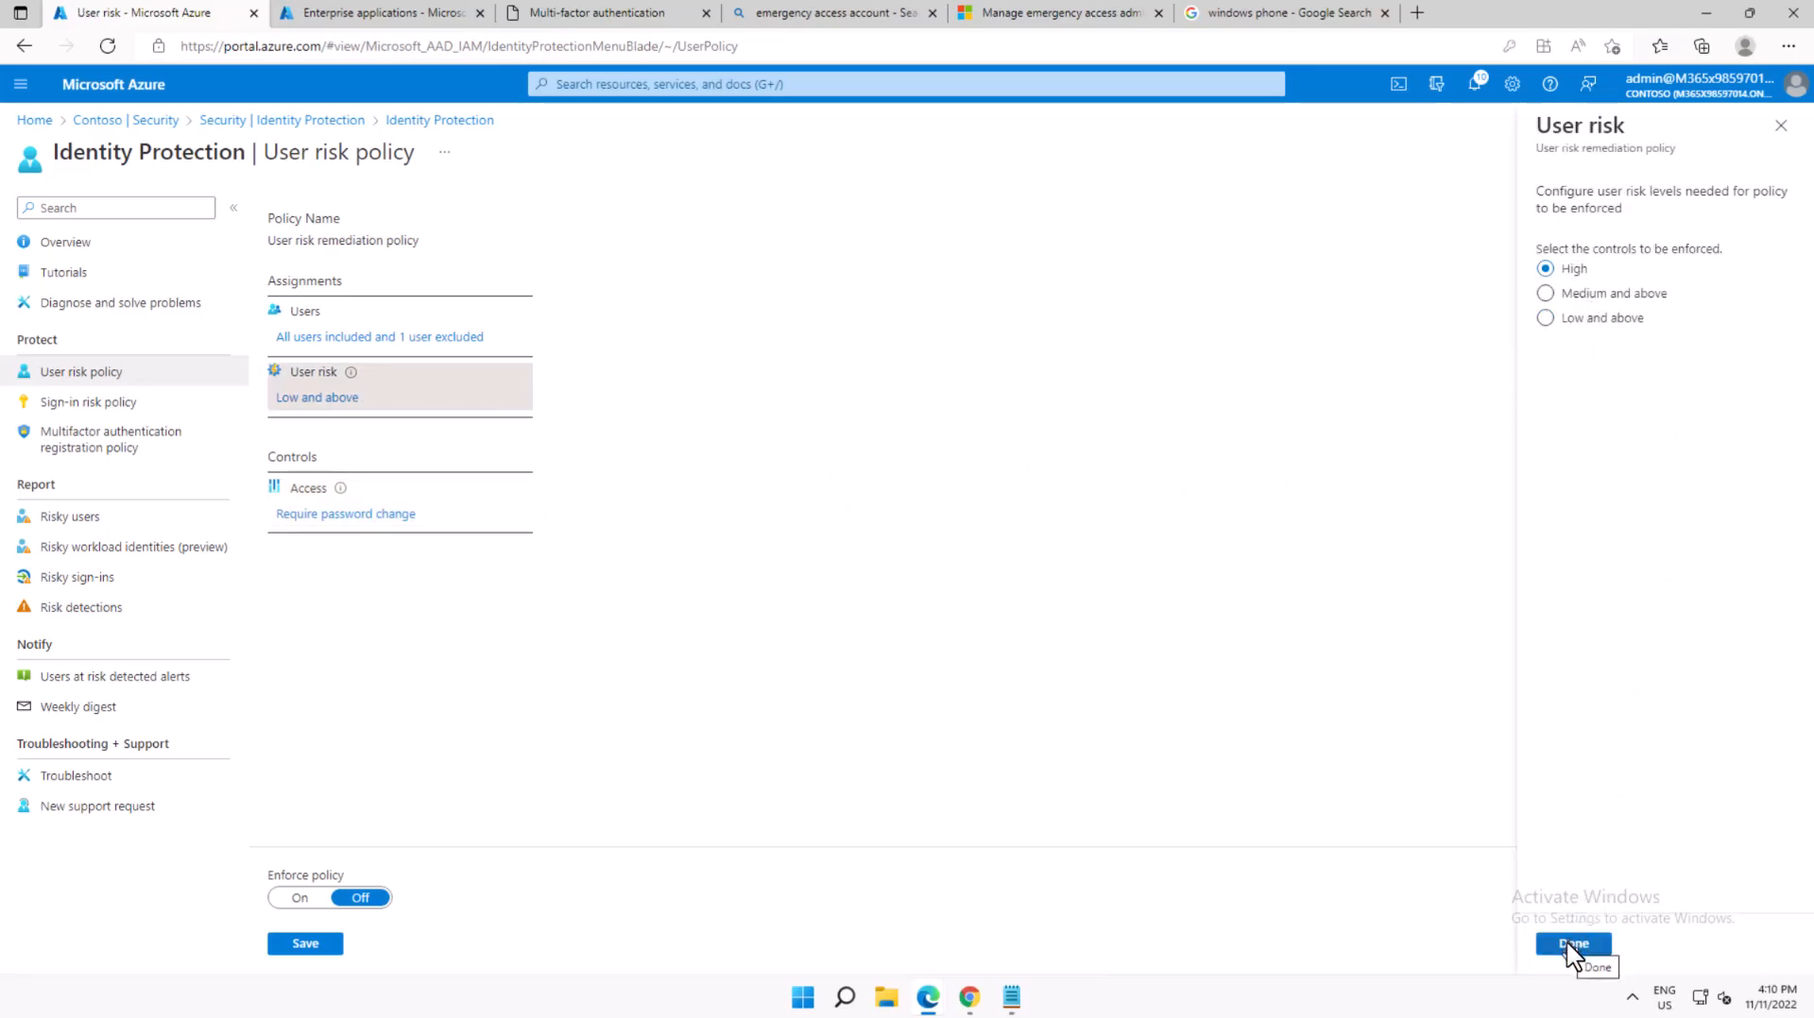
{"action": "left_click", "coordinate": [1570, 943]}
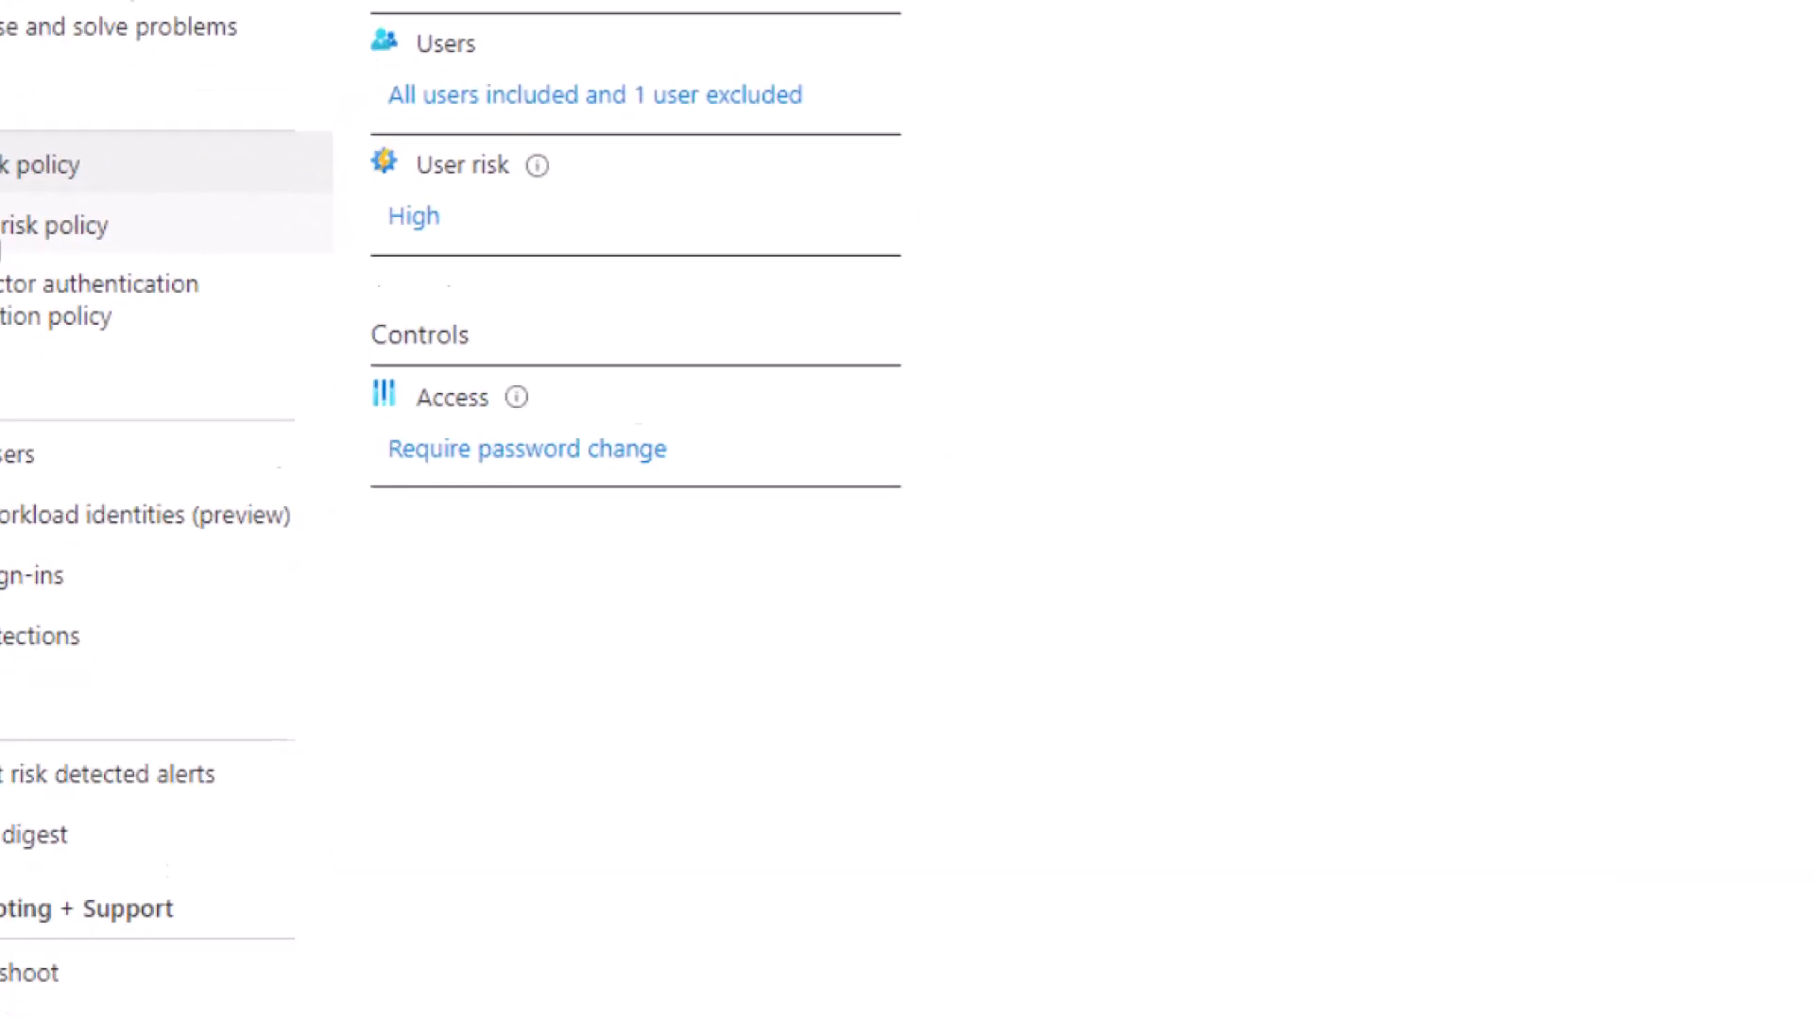
{"action": "mouse_move", "coordinate": [364, 870]}
{"action": "left_mouse_down"}
{"action": "mouse_move", "coordinate": [426, 1004]}
{"action": "mouse_move", "coordinate": [300, 843]}
{"action": "left_mouse_up"}
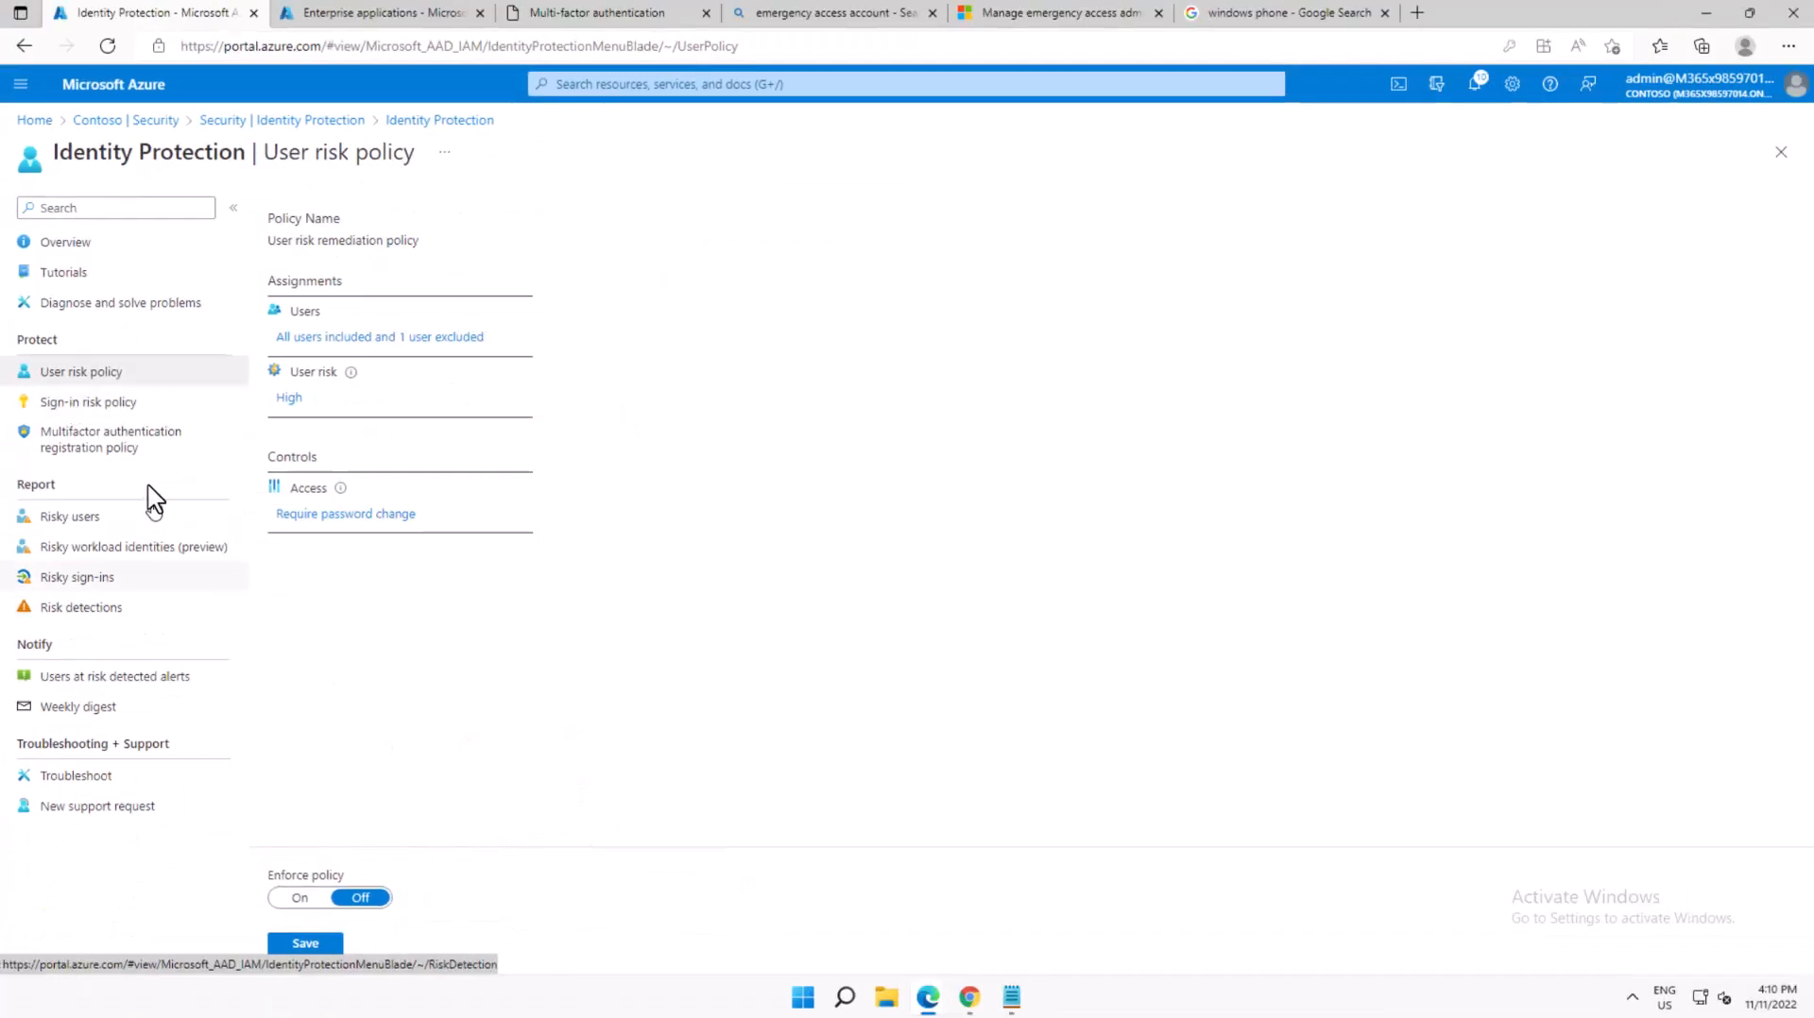
Step: Discard the unsaved user risk edits and move between the sign-in and user risk policies
{"action": "left_click", "coordinate": [121, 401]}
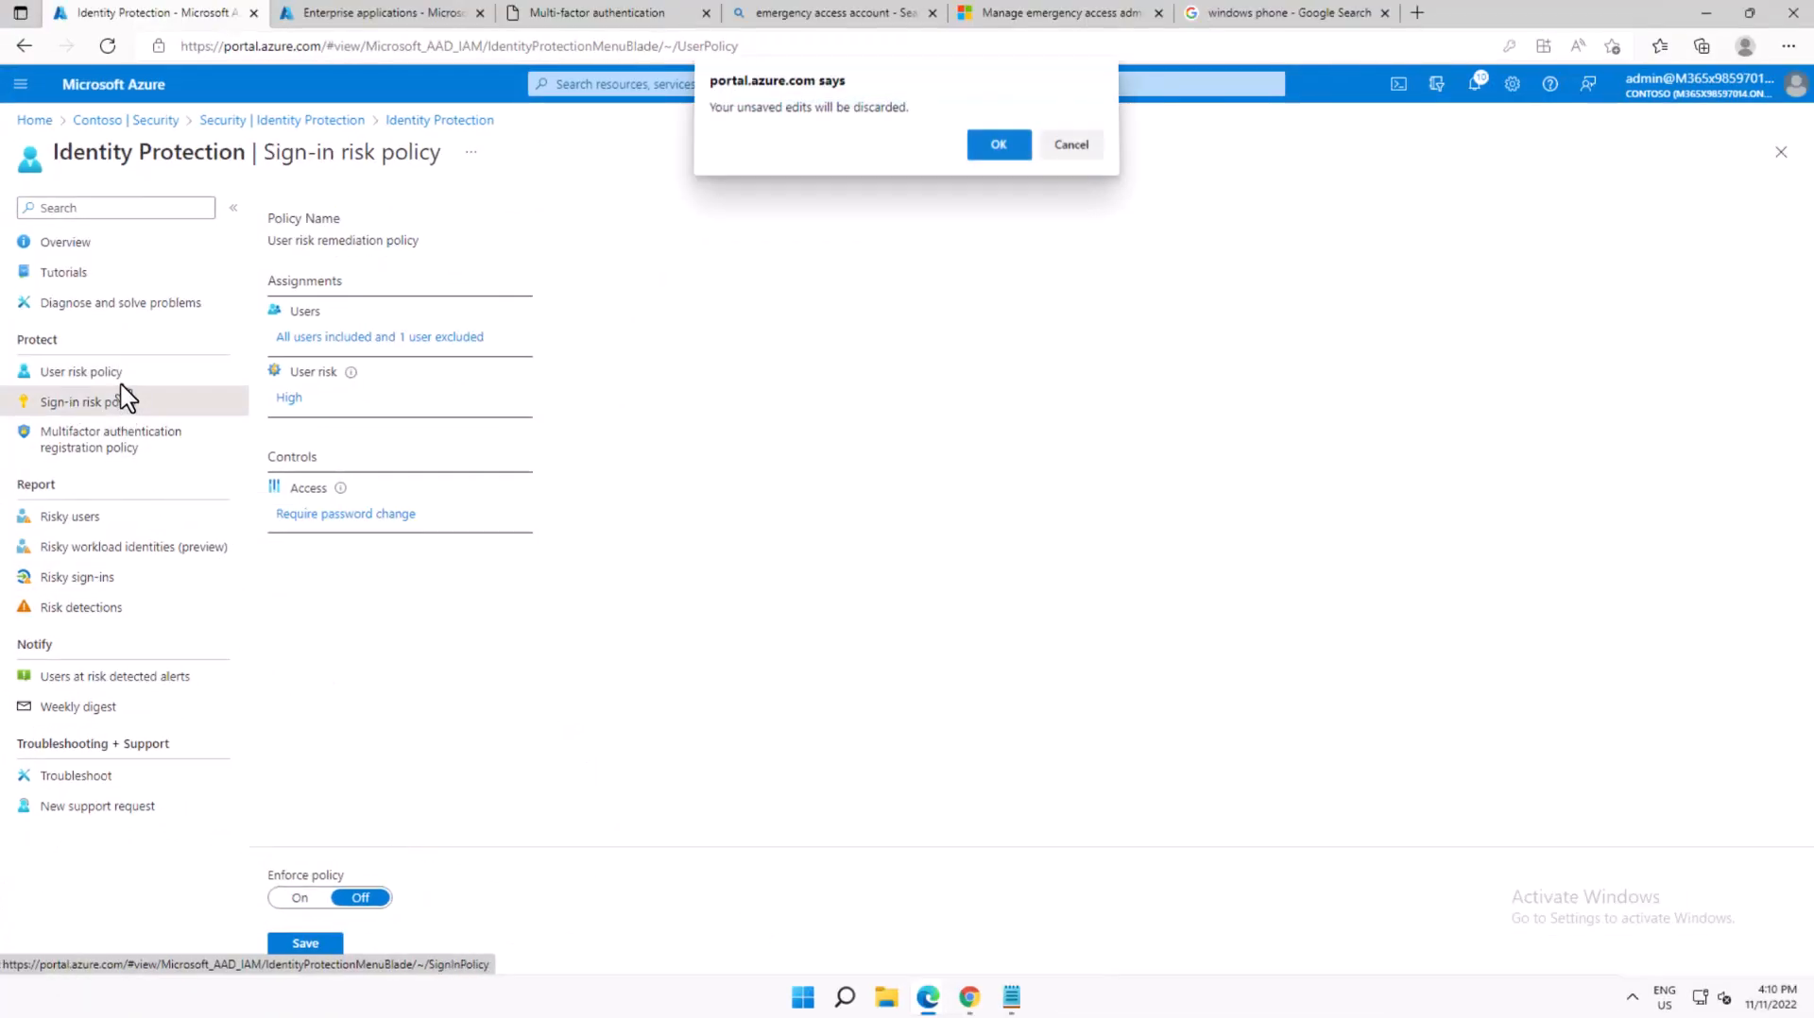
{"action": "left_click", "coordinate": [994, 147]}
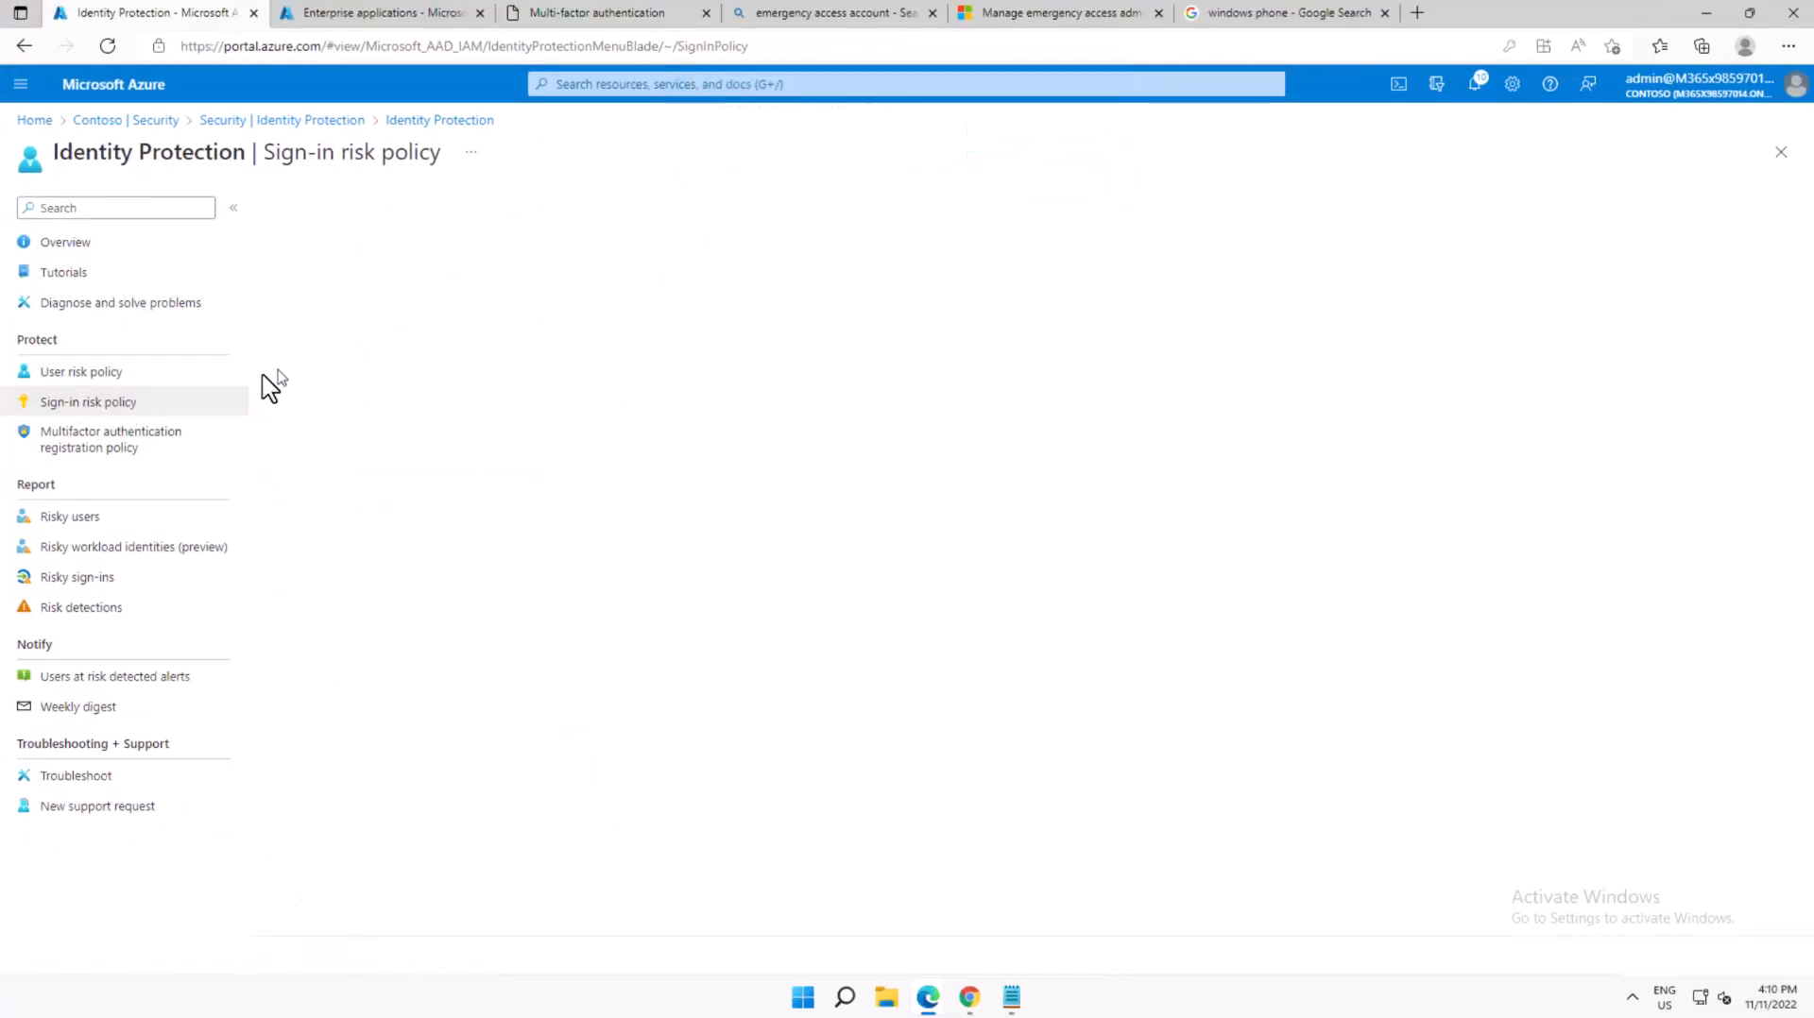
{"action": "left_click", "coordinate": [127, 373]}
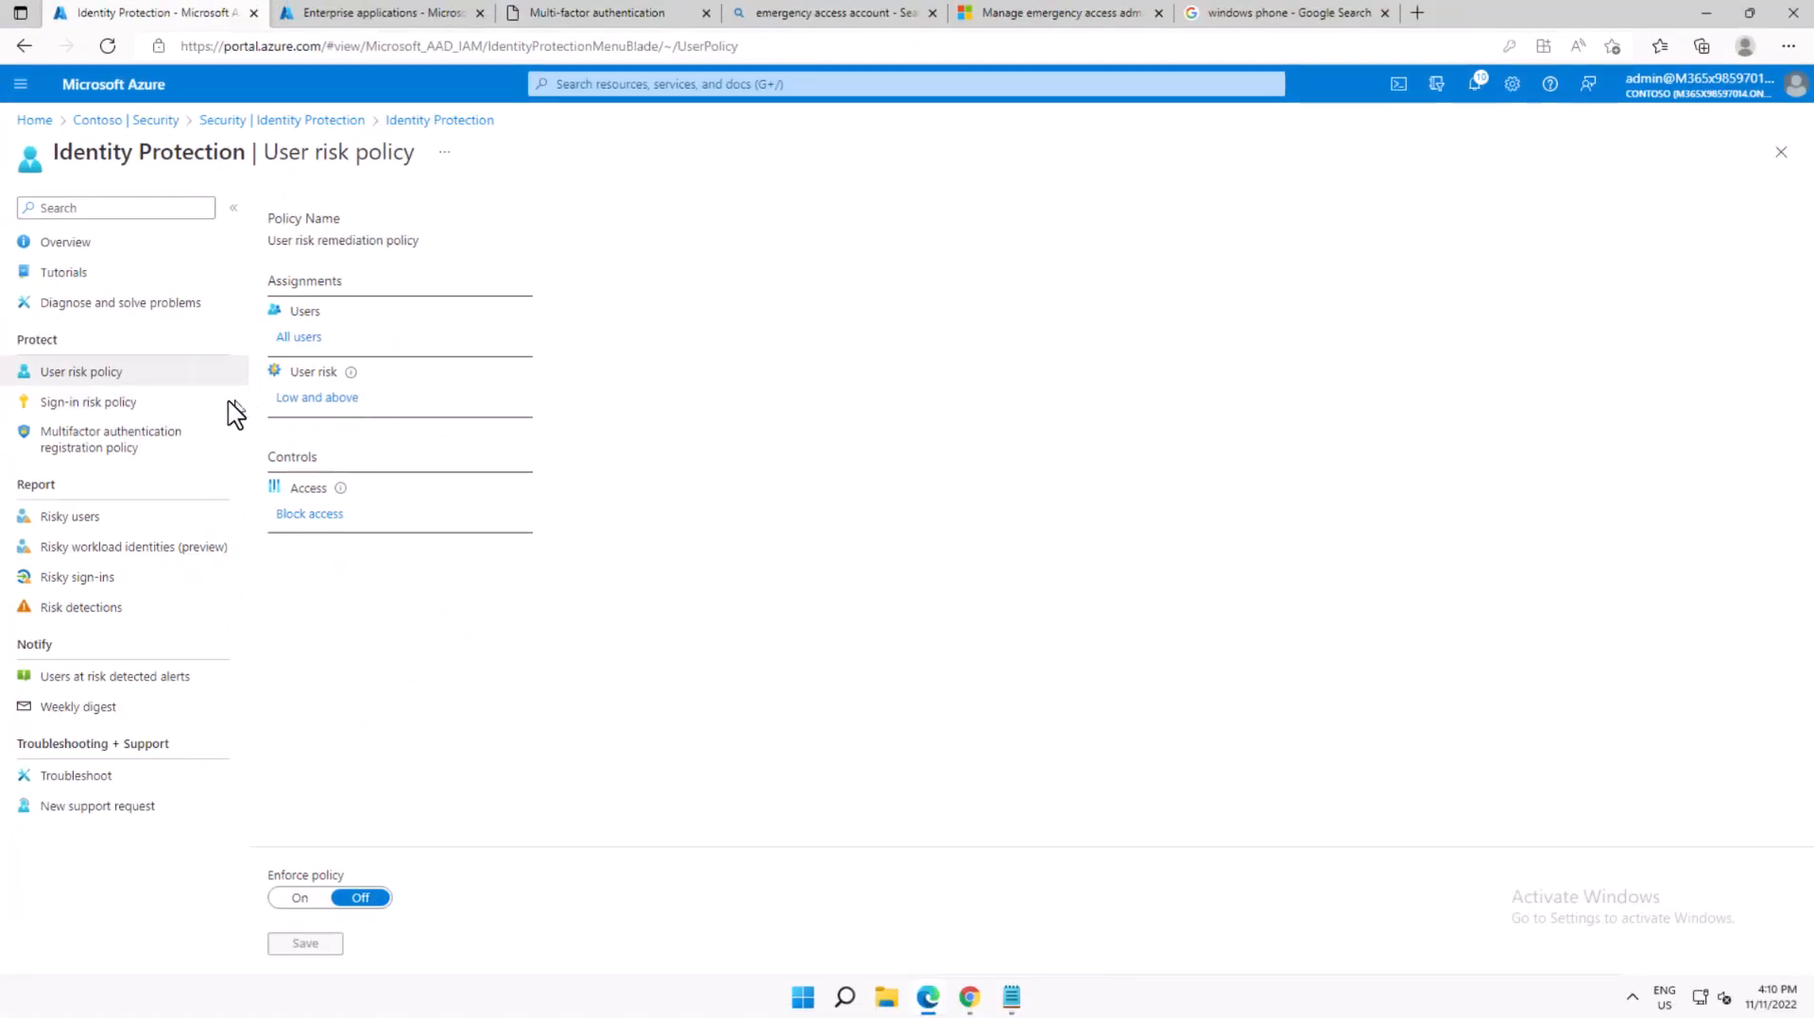
{"action": "left_click", "coordinate": [168, 406]}
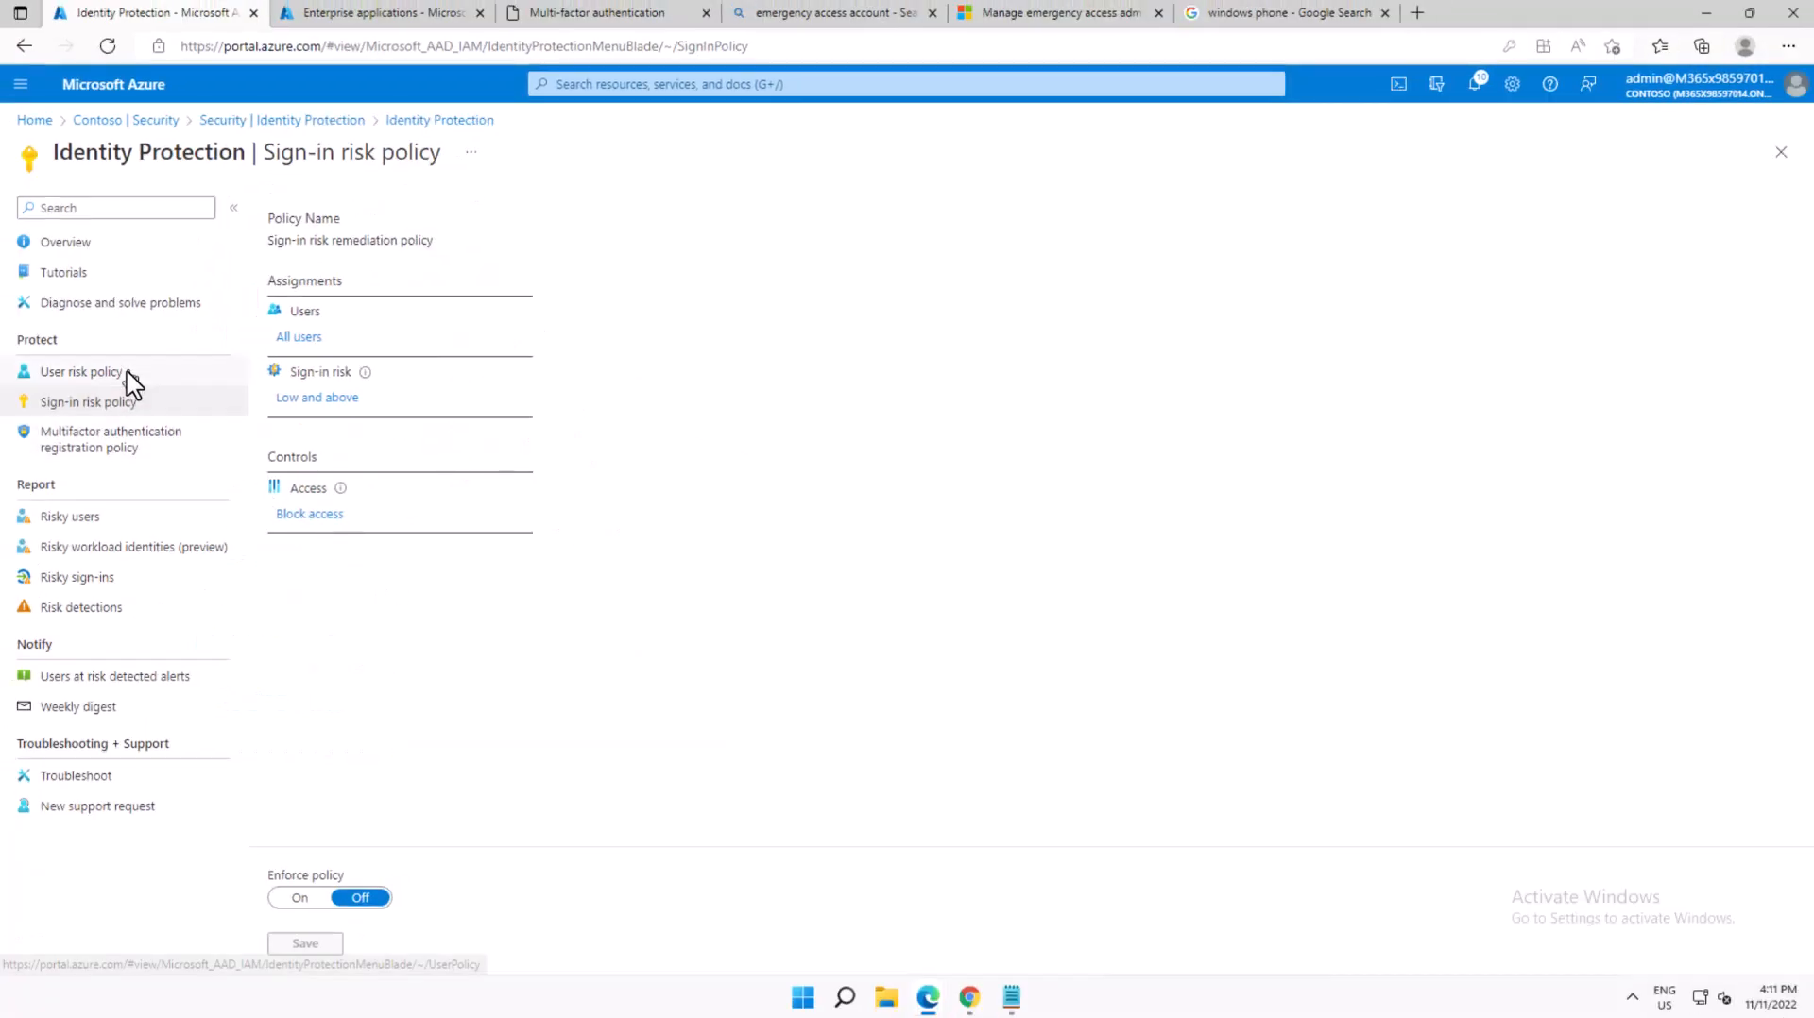
{"action": "left_click", "coordinate": [127, 373]}
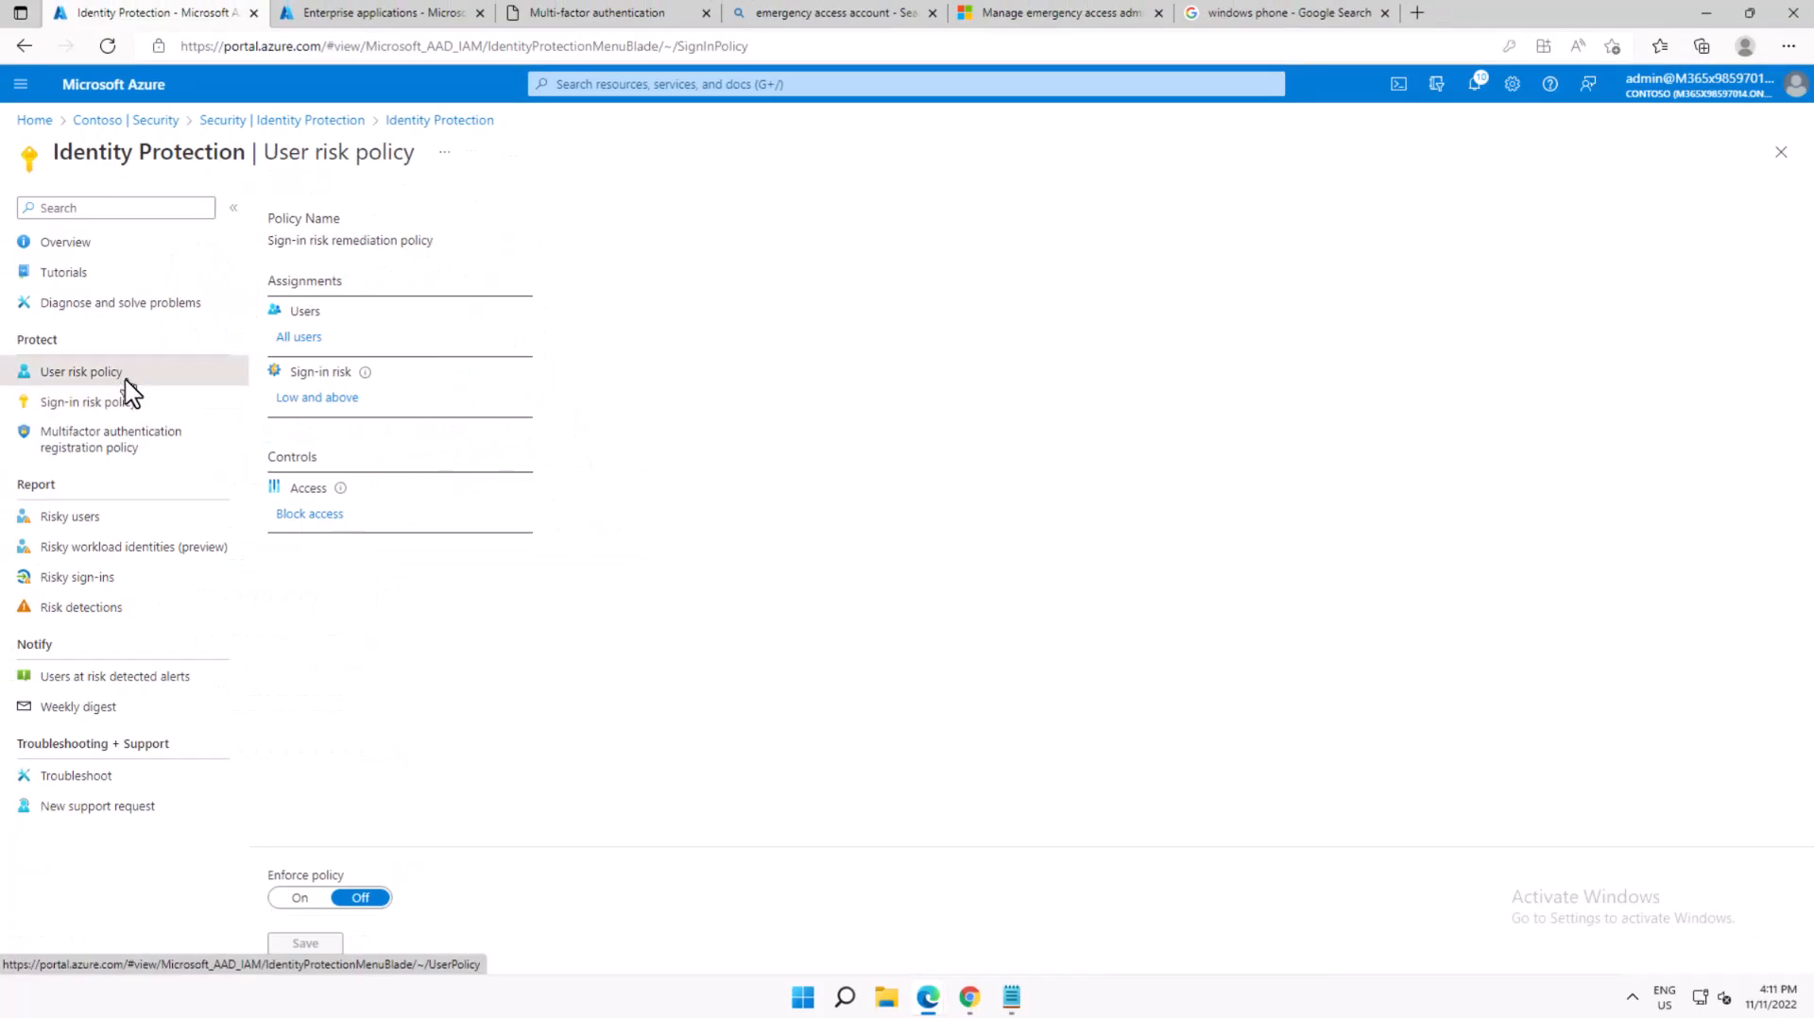
{"action": "left_click", "coordinate": [122, 403]}
{"action": "left_click", "coordinate": [216, 376]}
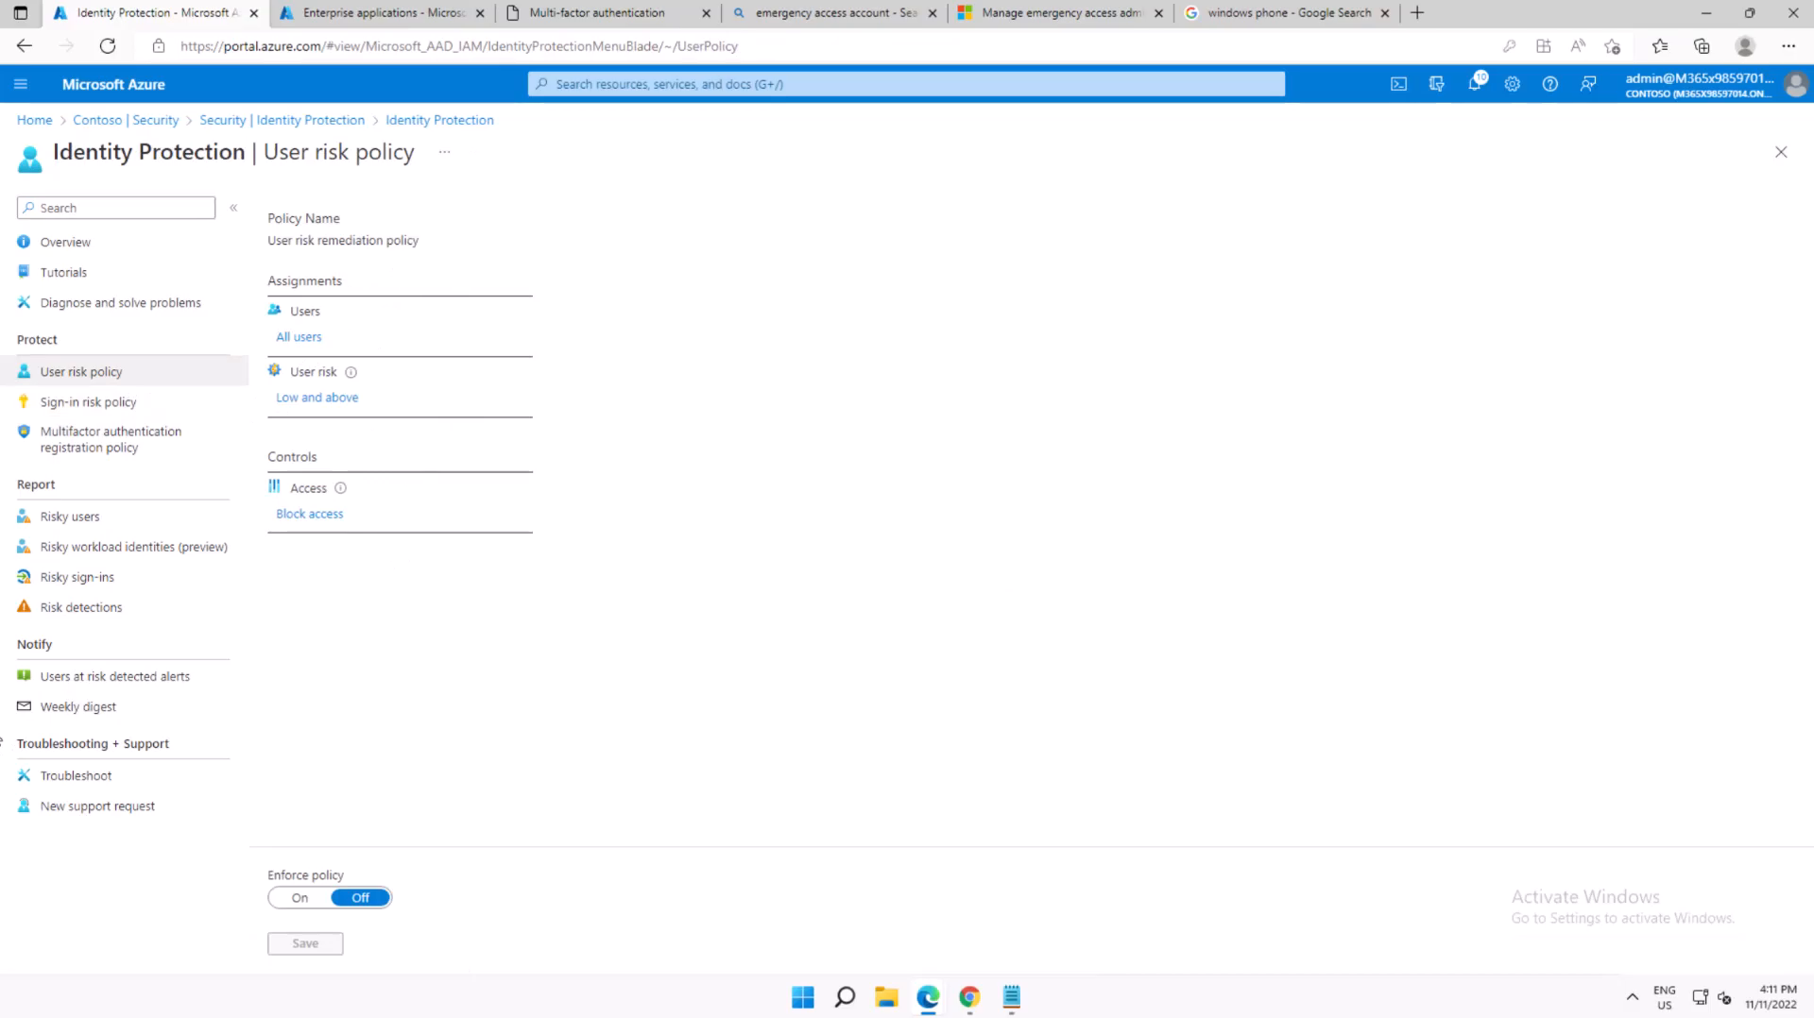
Step: Select High user risk again, then discard it and open the Sign-in risk policy
{"action": "left_click", "coordinate": [317, 398]}
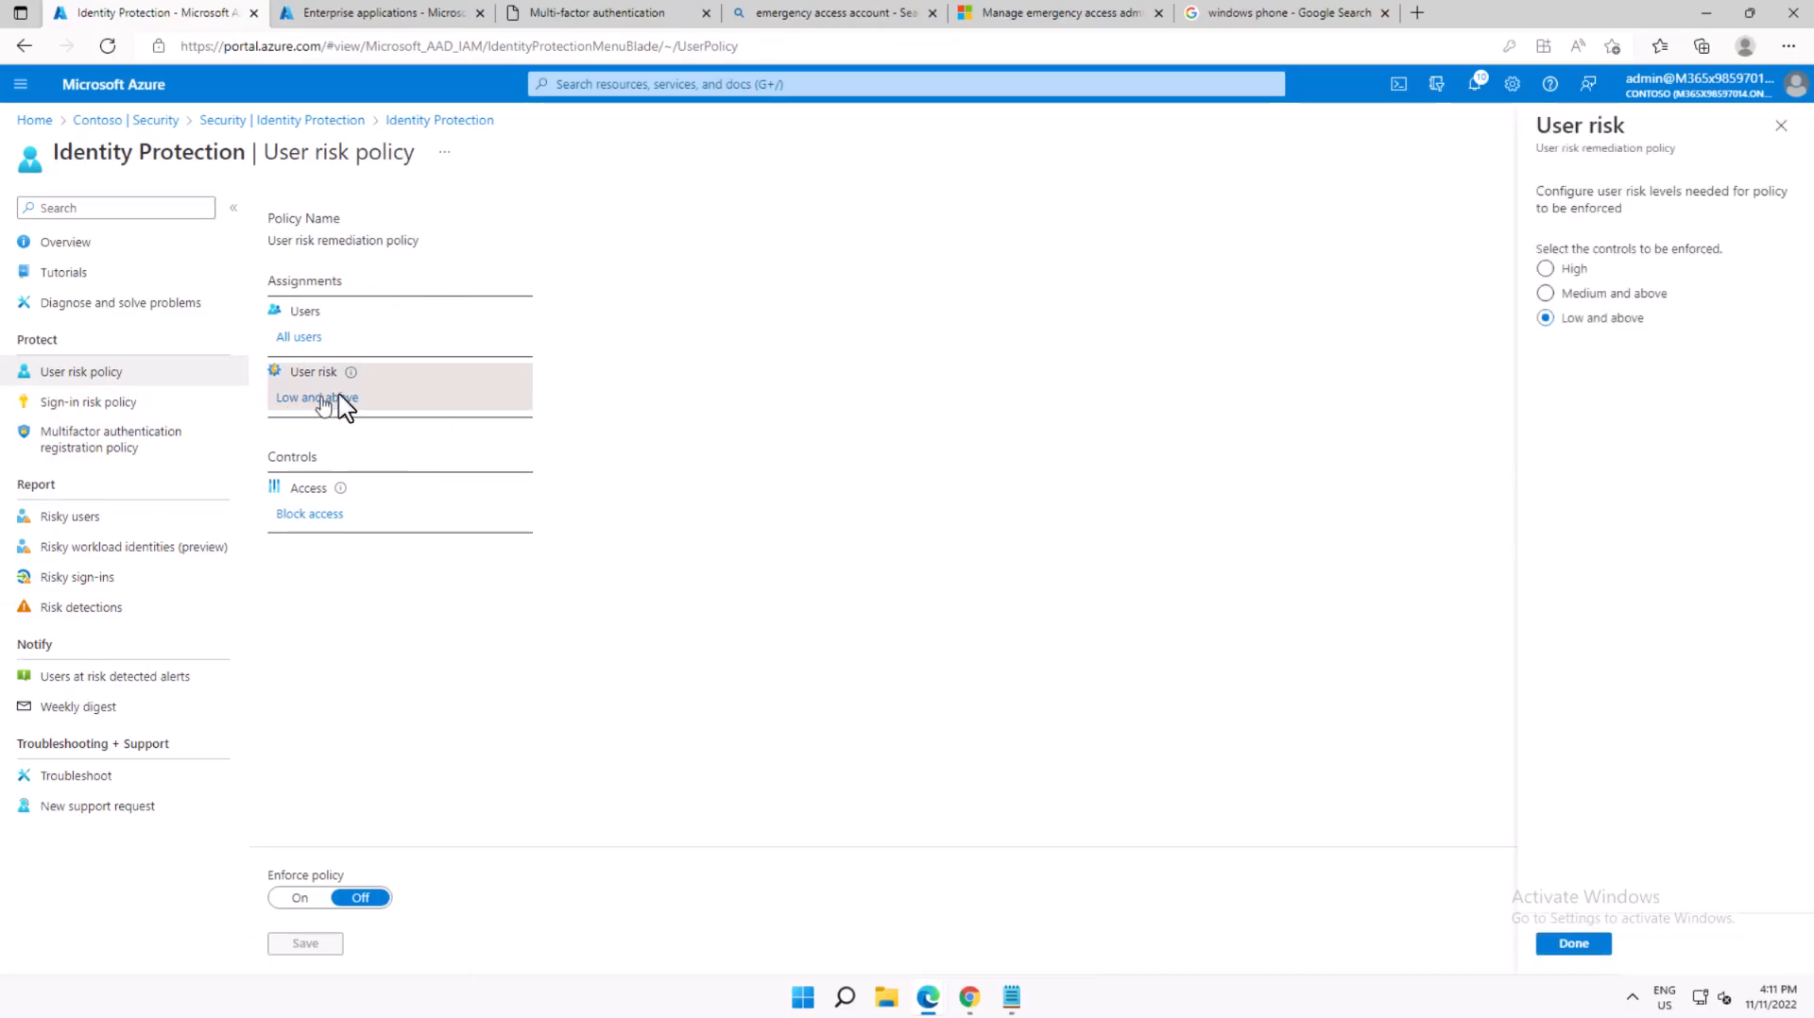
{"action": "left_click", "coordinate": [1574, 271]}
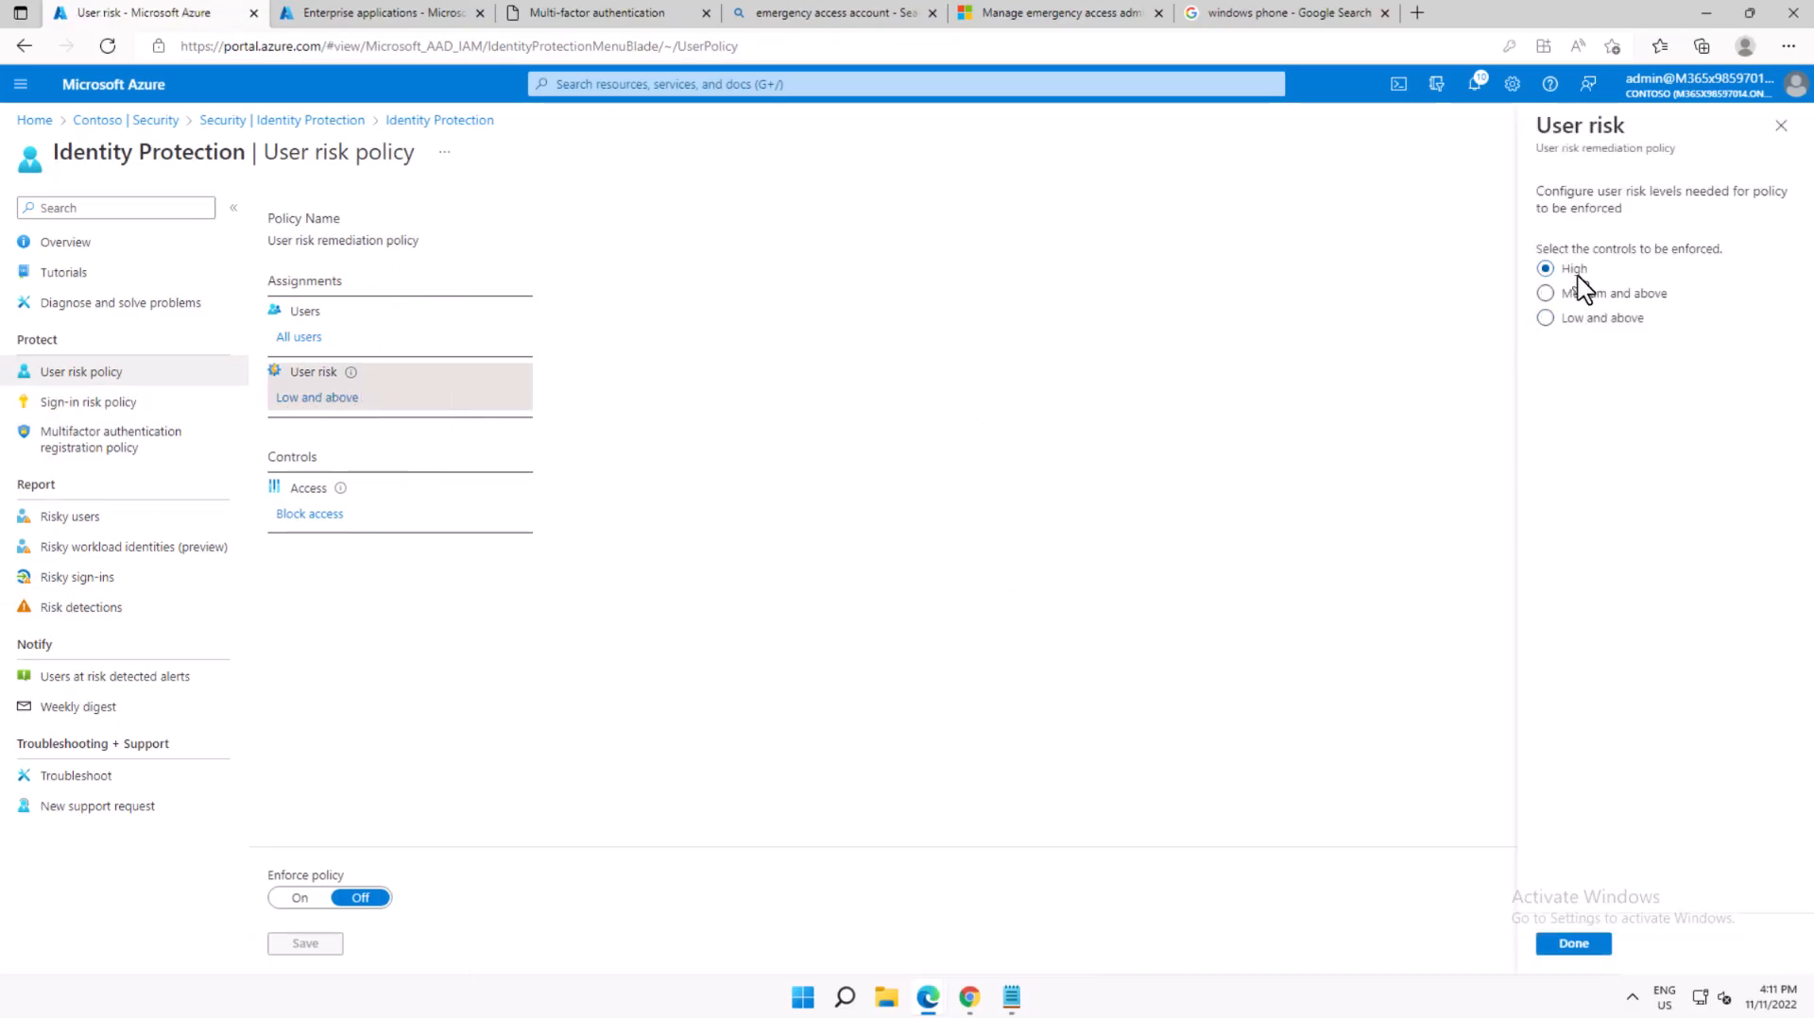
{"action": "left_click", "coordinate": [113, 403]}
{"action": "left_click", "coordinate": [999, 149]}
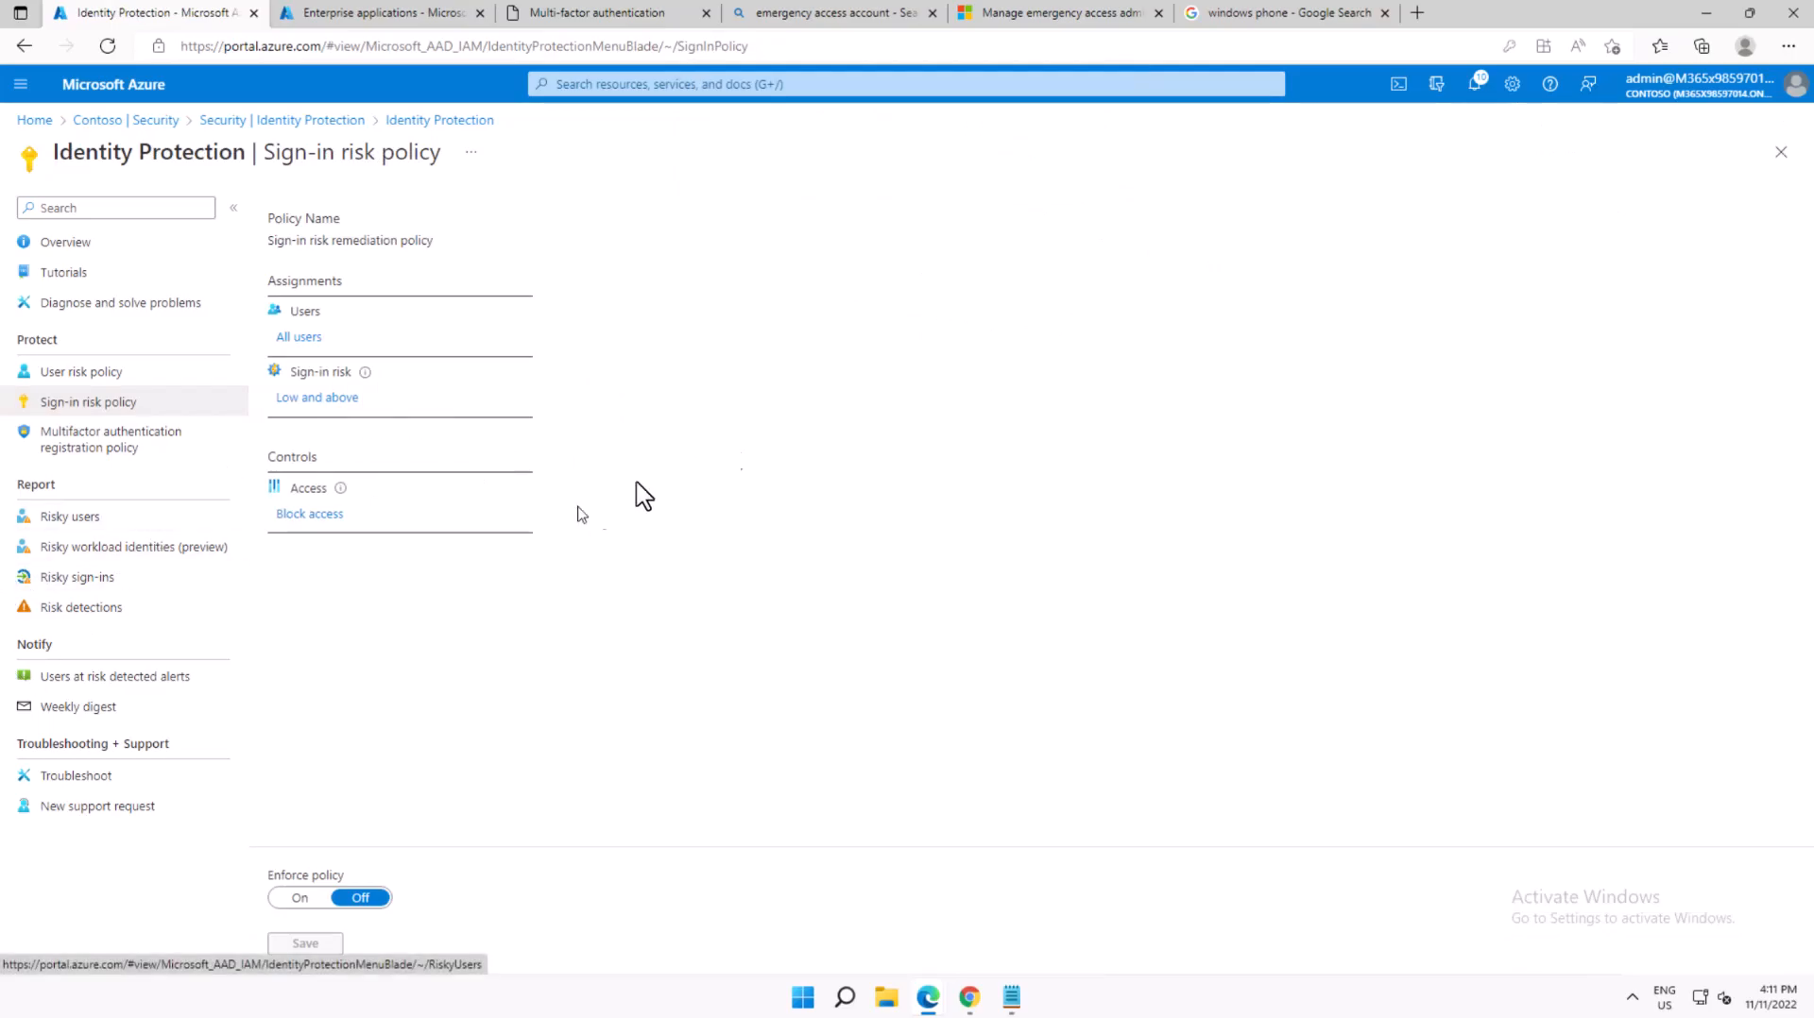
{"action": "left_click", "coordinate": [1251, 21]}
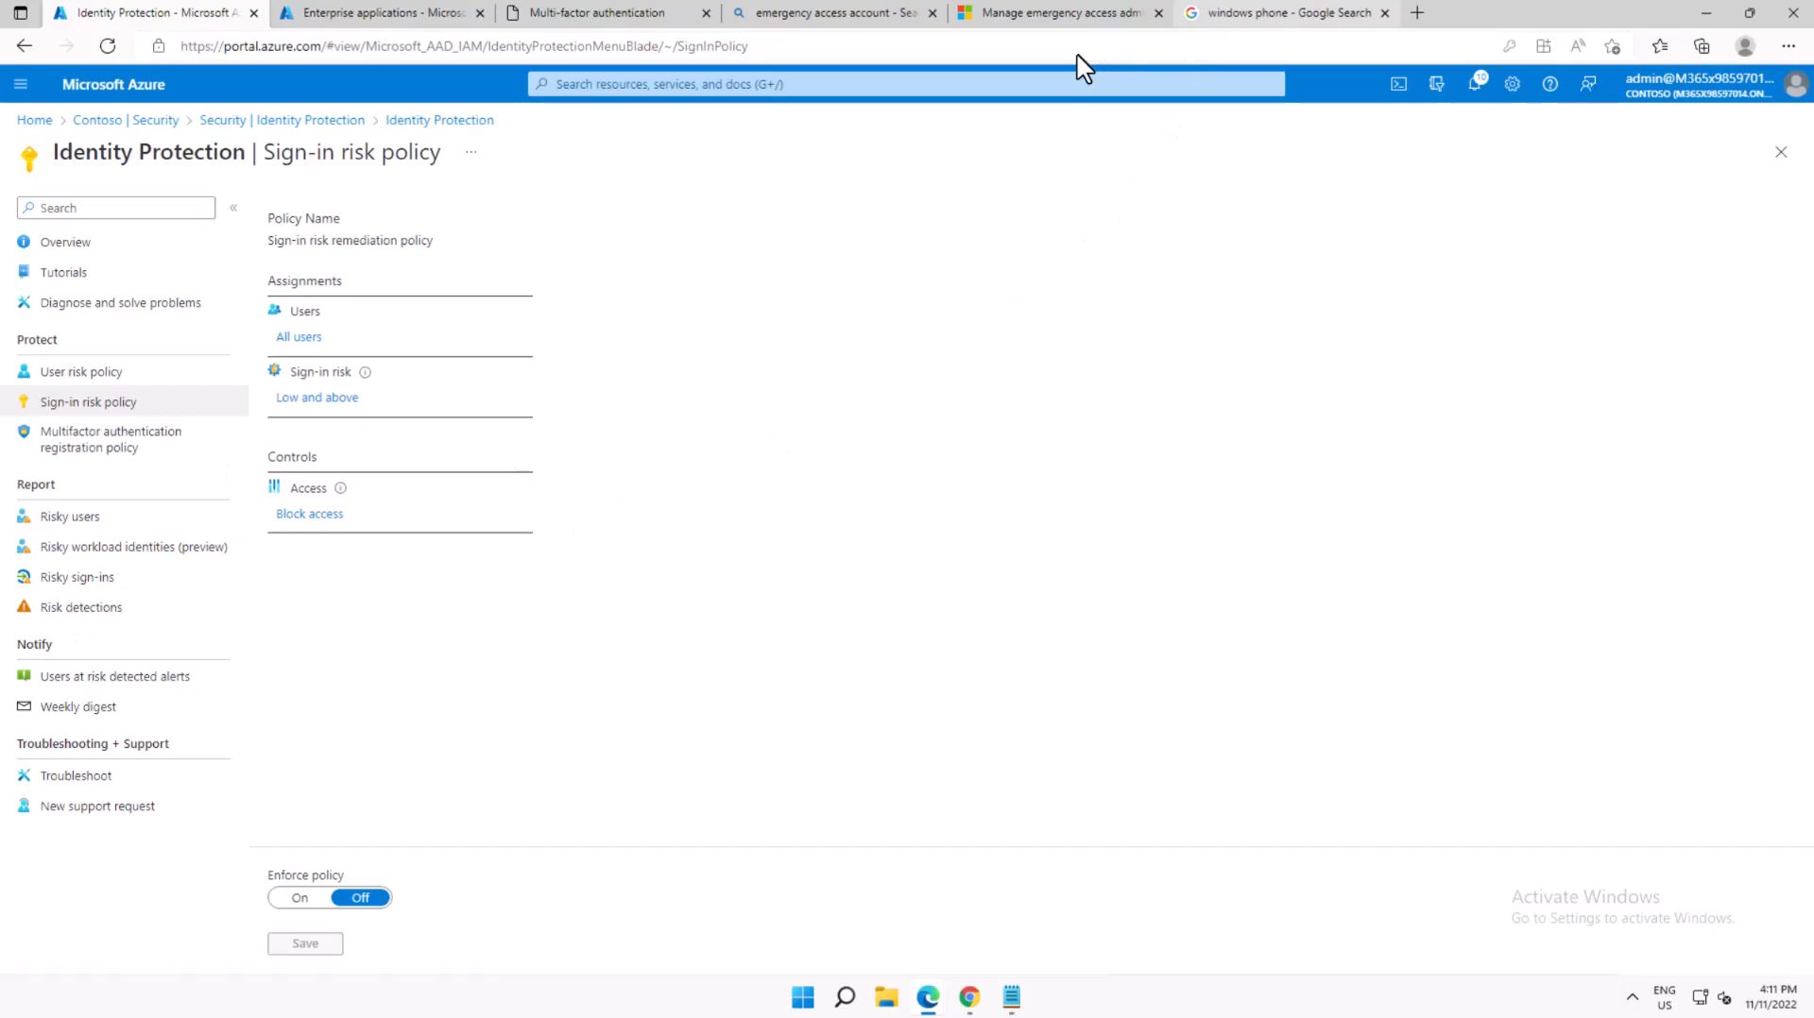
{"action": "left_click", "coordinate": [1120, 45]}
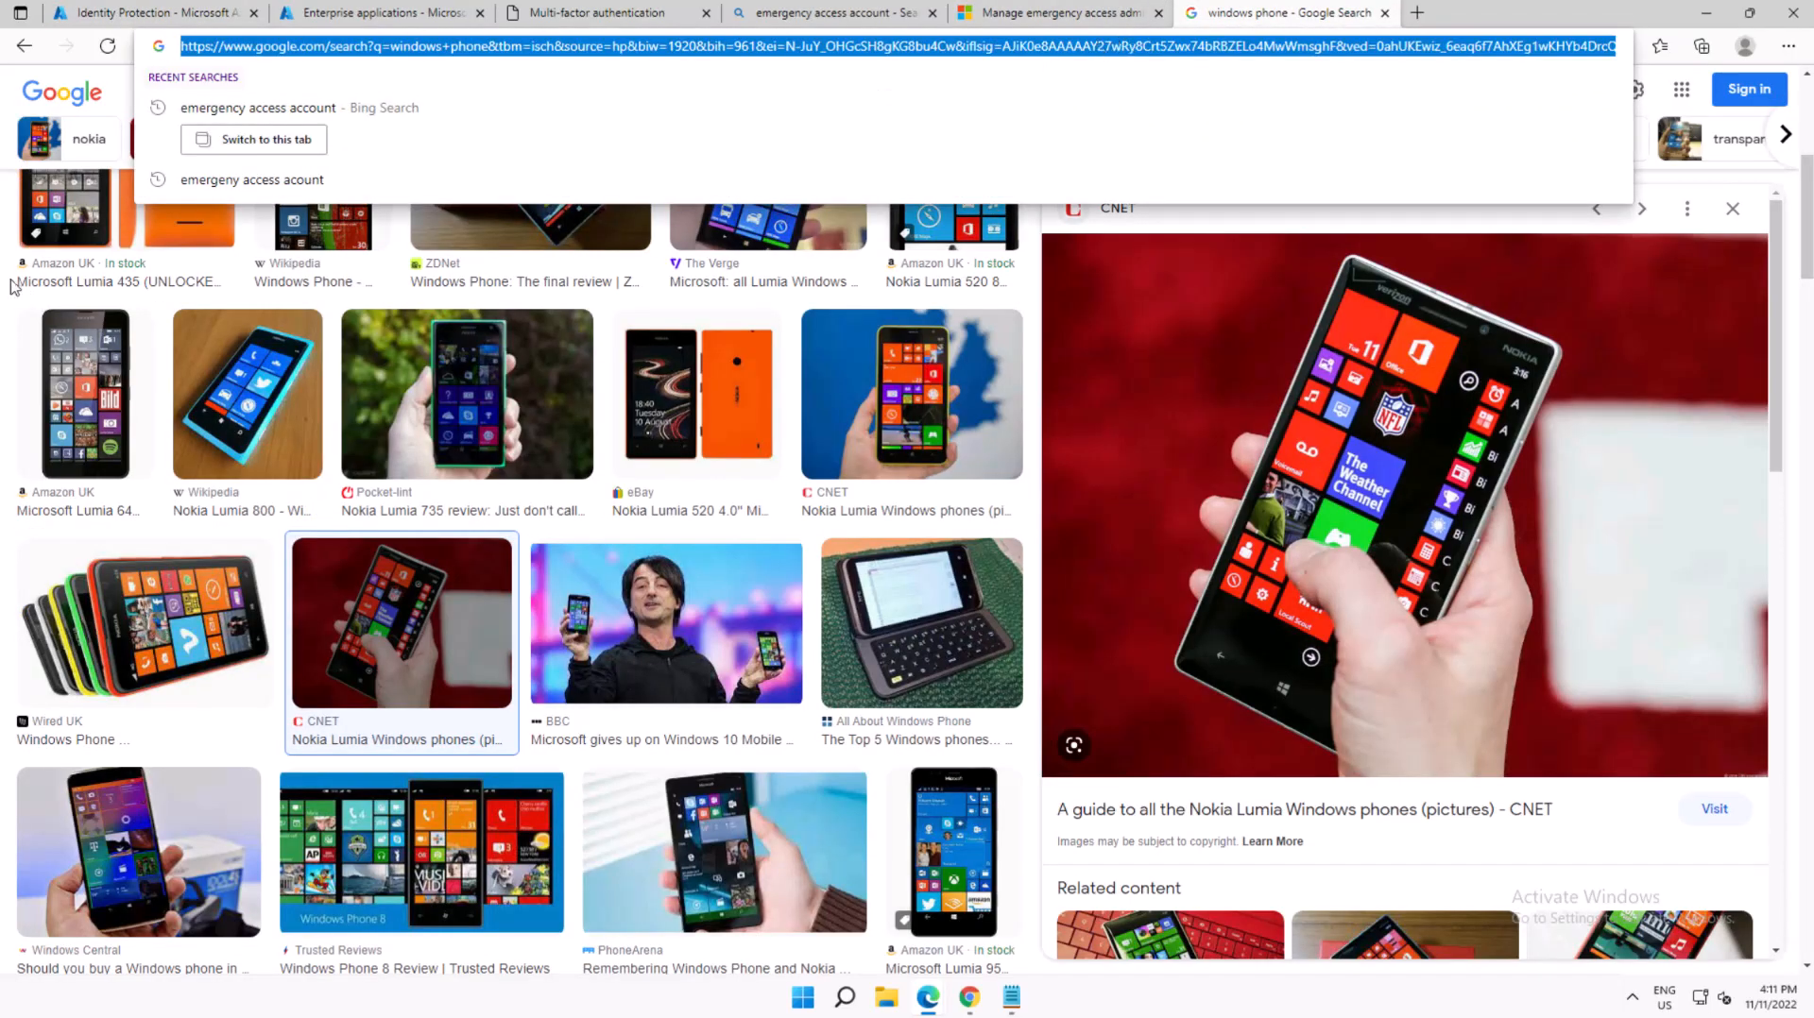
{"action": "type", "text": "https://www.torproject.org/projects/torbro"}
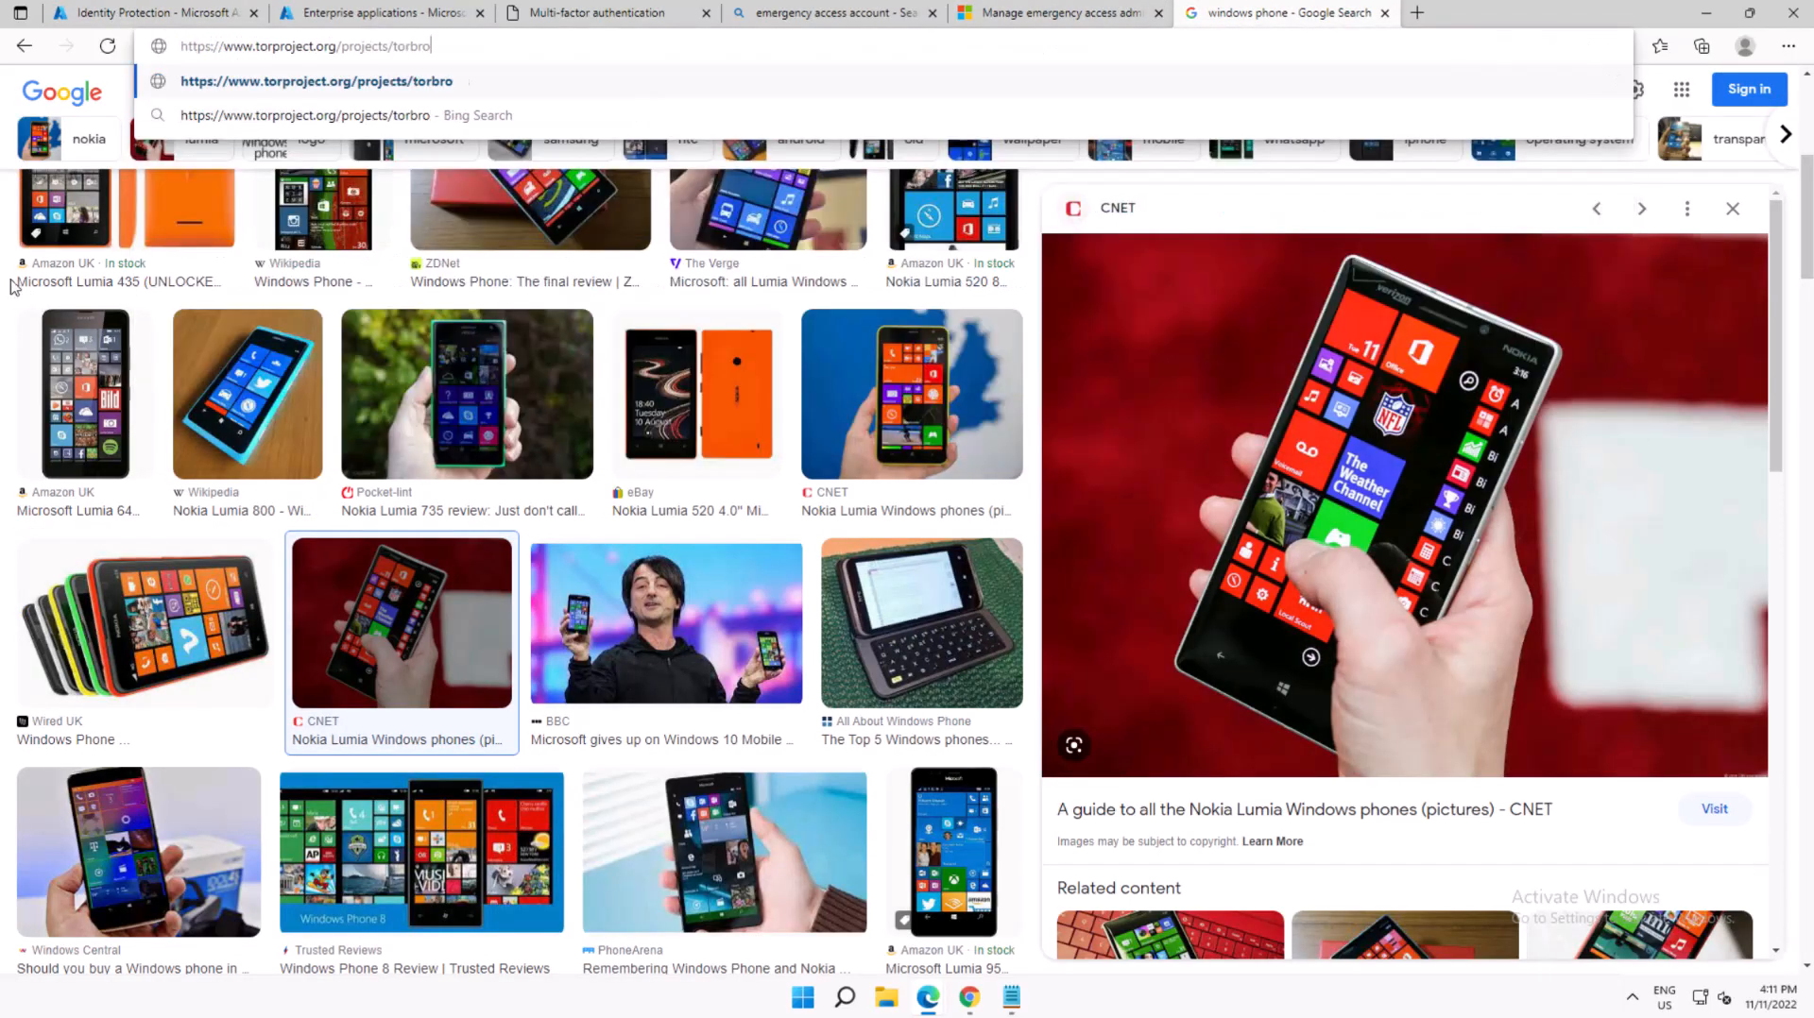
{"action": "type", "text": "wser.html.en"}
{"action": "key", "text": "Return"}
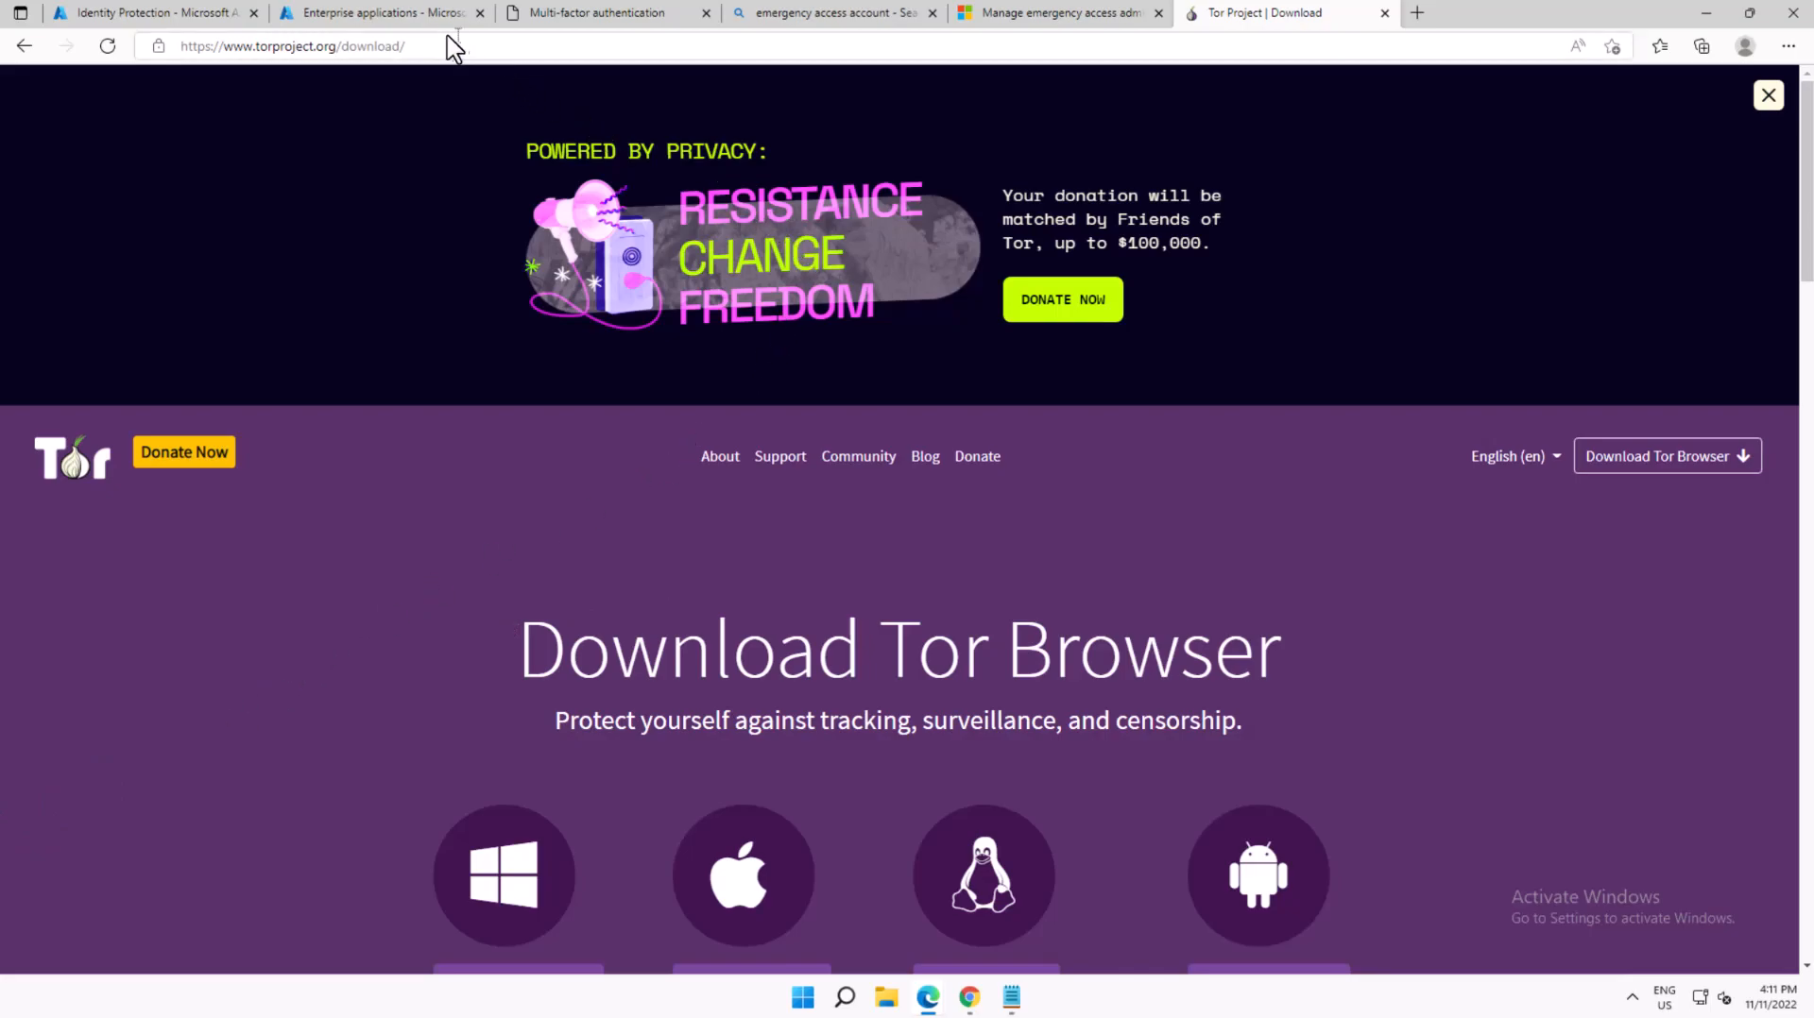
{"action": "left_click", "coordinate": [421, 15]}
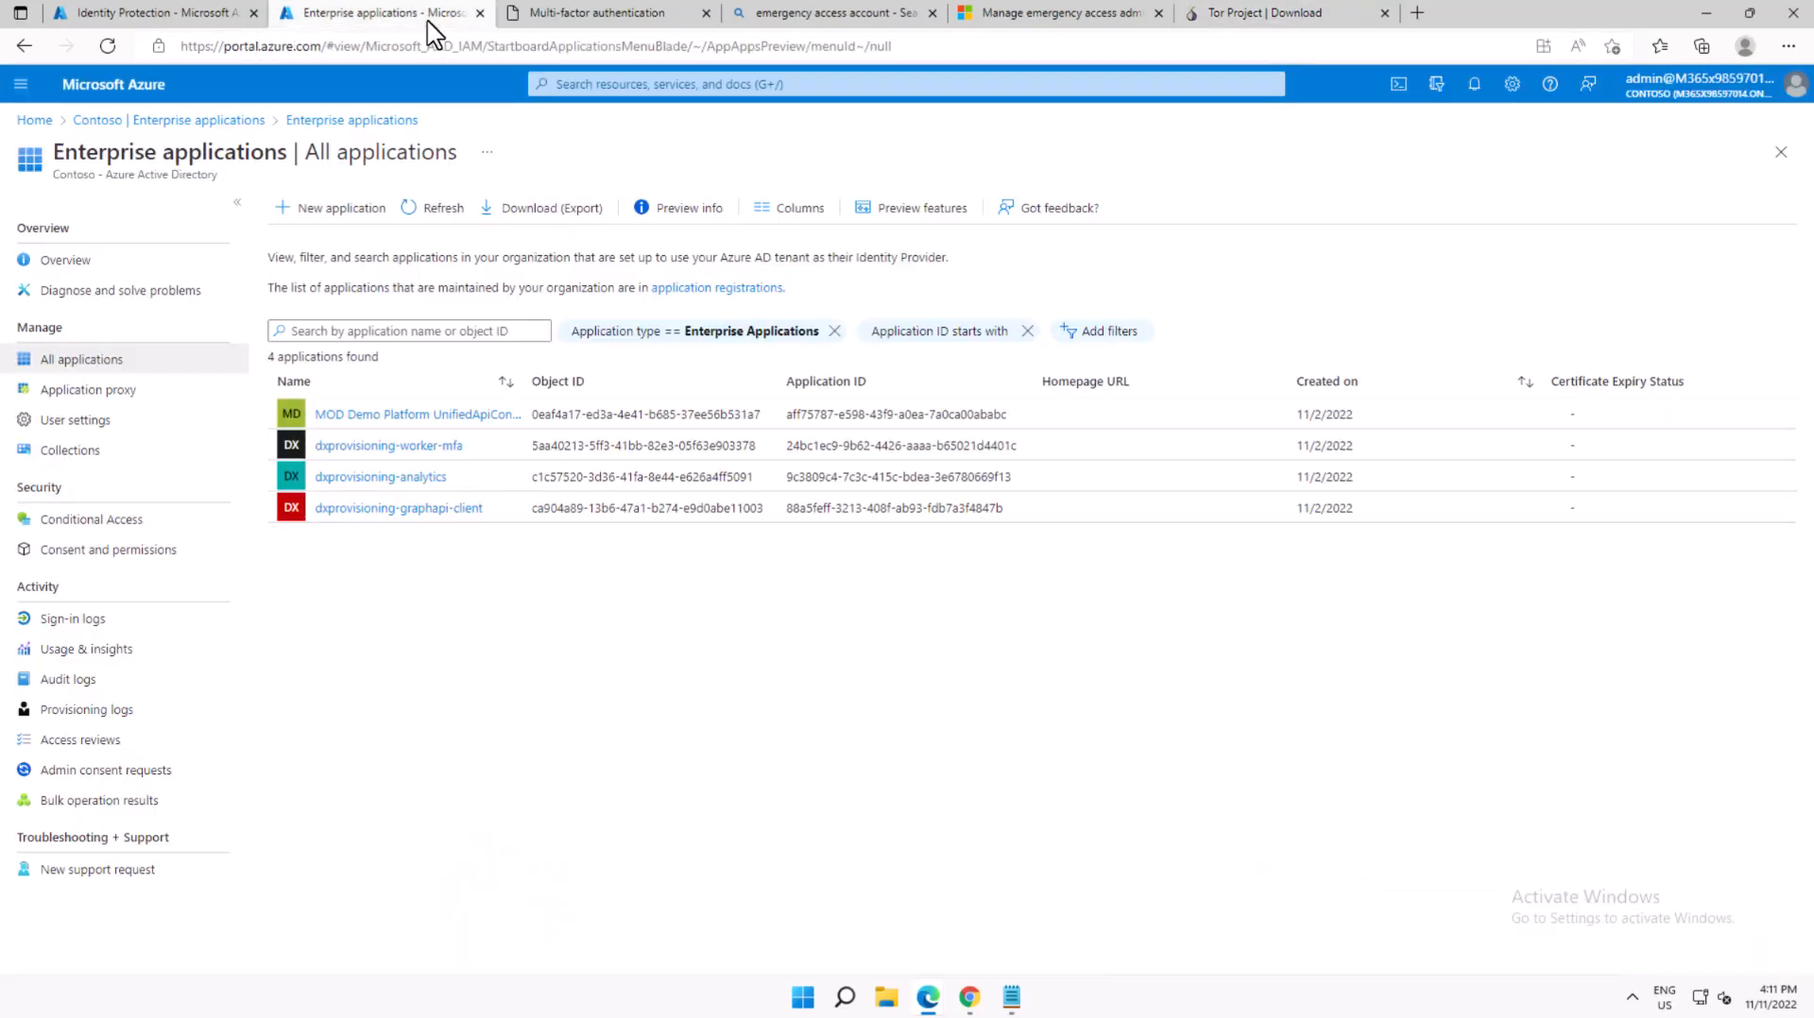
Step: In the Identity Protection tab, open Risky users and then the Weekly digest page
{"action": "left_click", "coordinate": [166, 15]}
{"action": "left_click", "coordinate": [94, 519]}
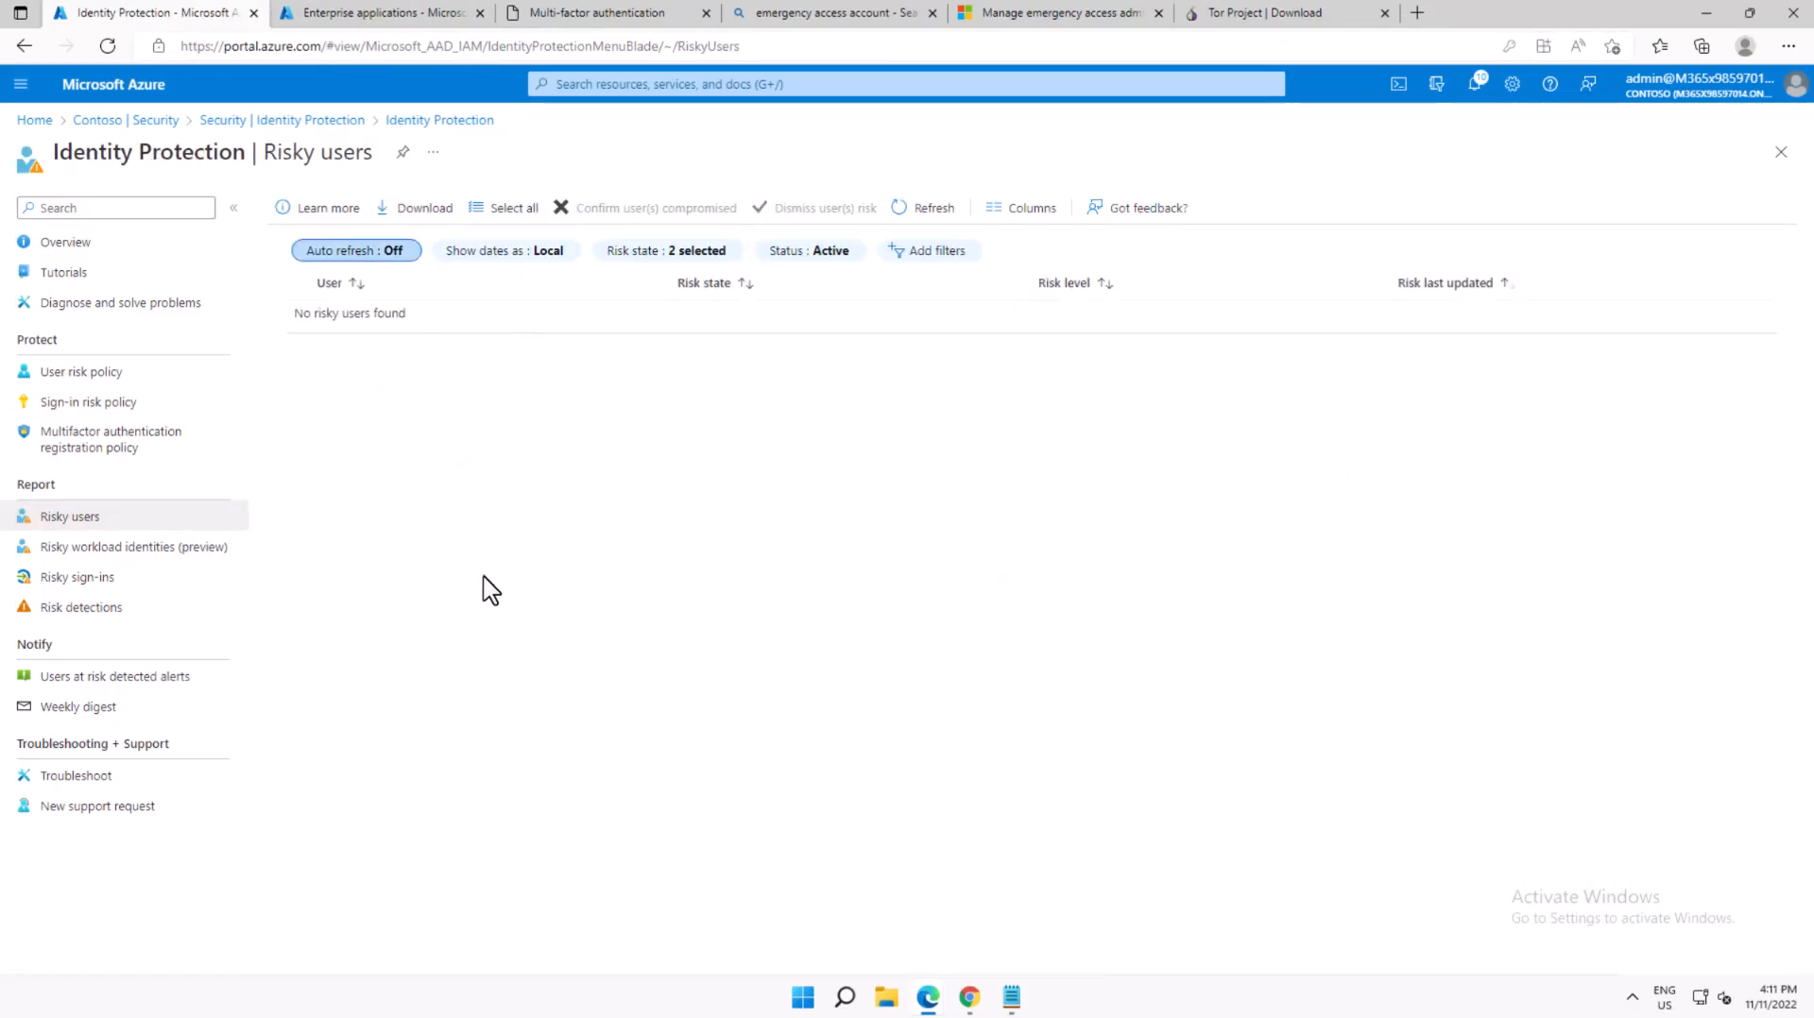
{"action": "left_click", "coordinate": [112, 708]}
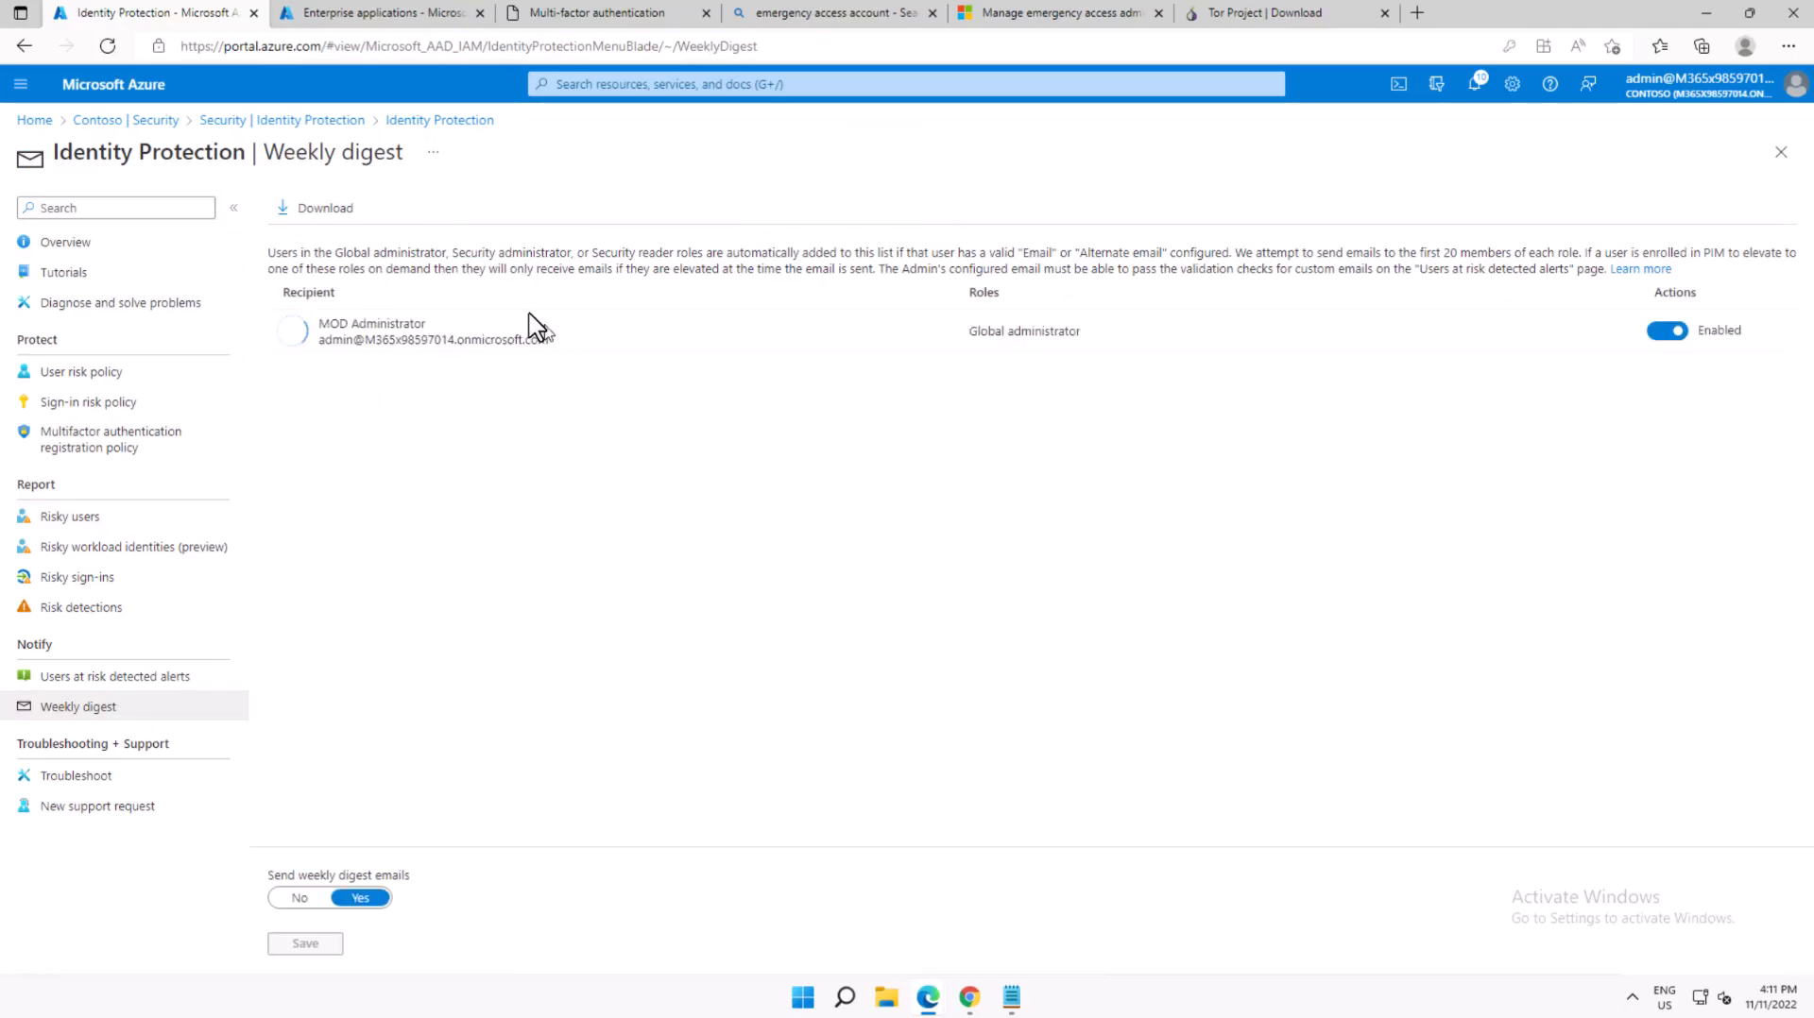
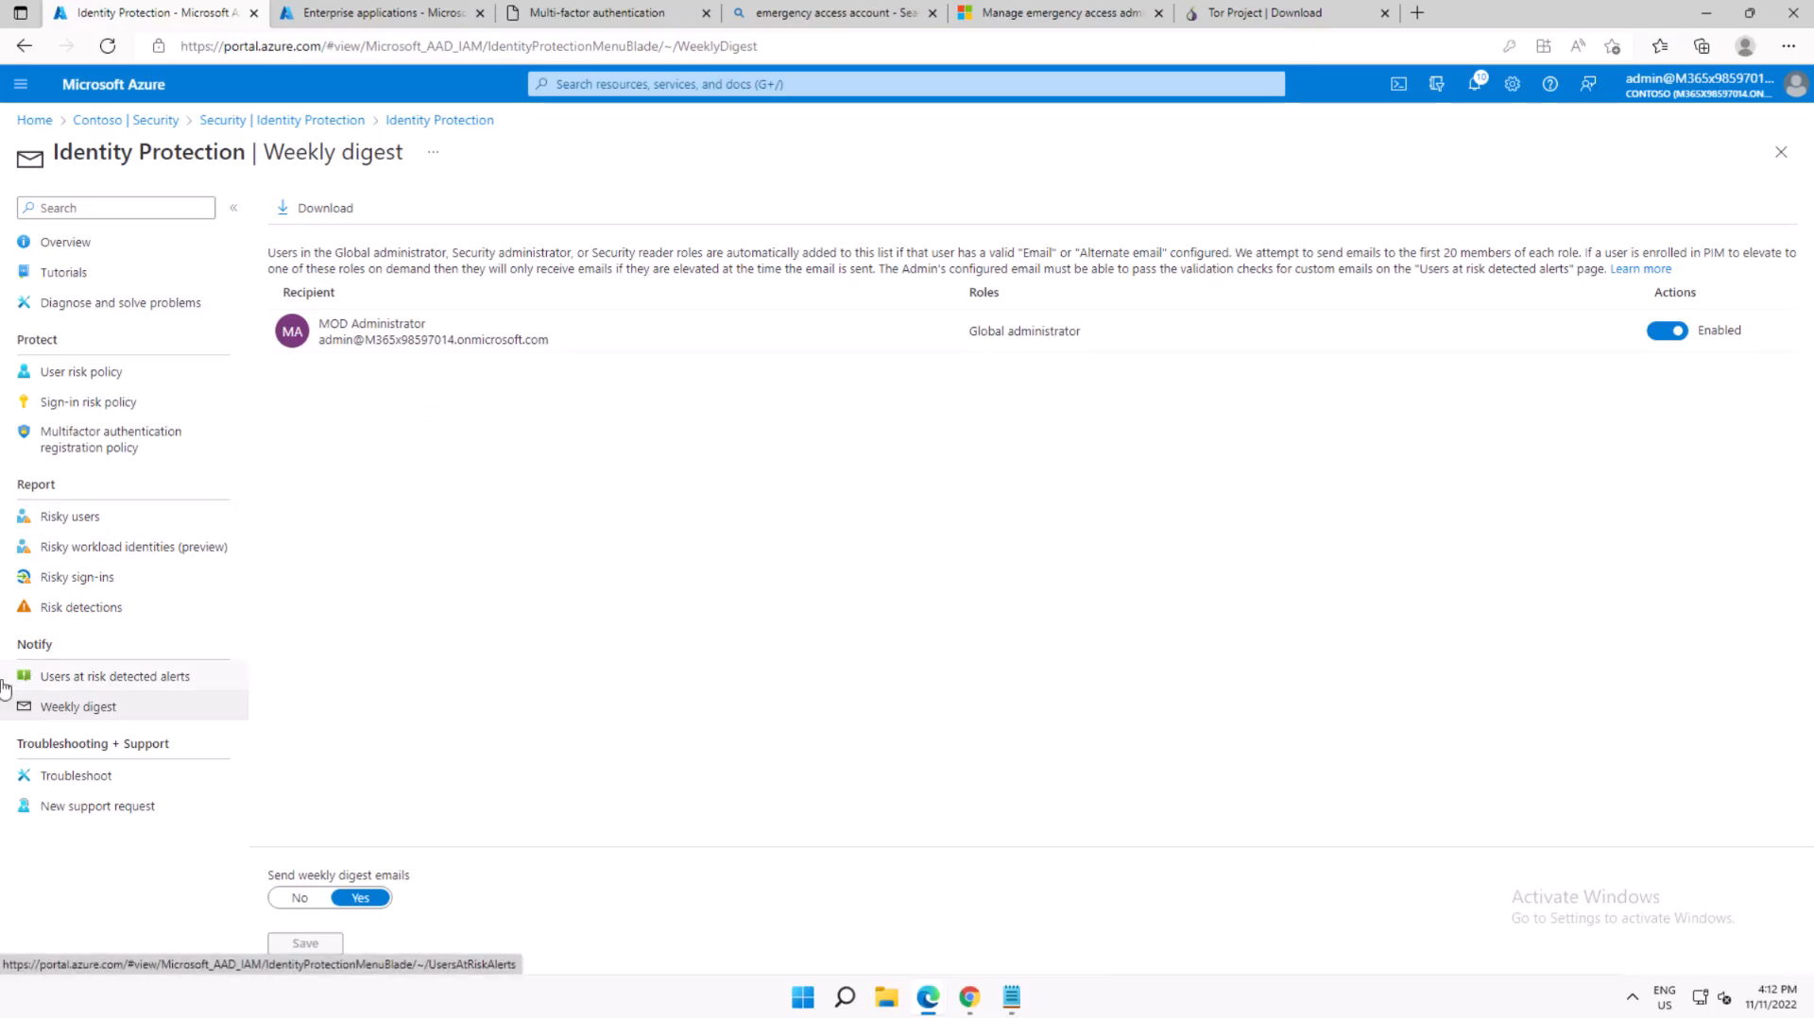
Step: Confirm Identity Protection lists no risky users, then review the User risk and Sign-in risk policies
{"action": "left_click", "coordinate": [93, 245]}
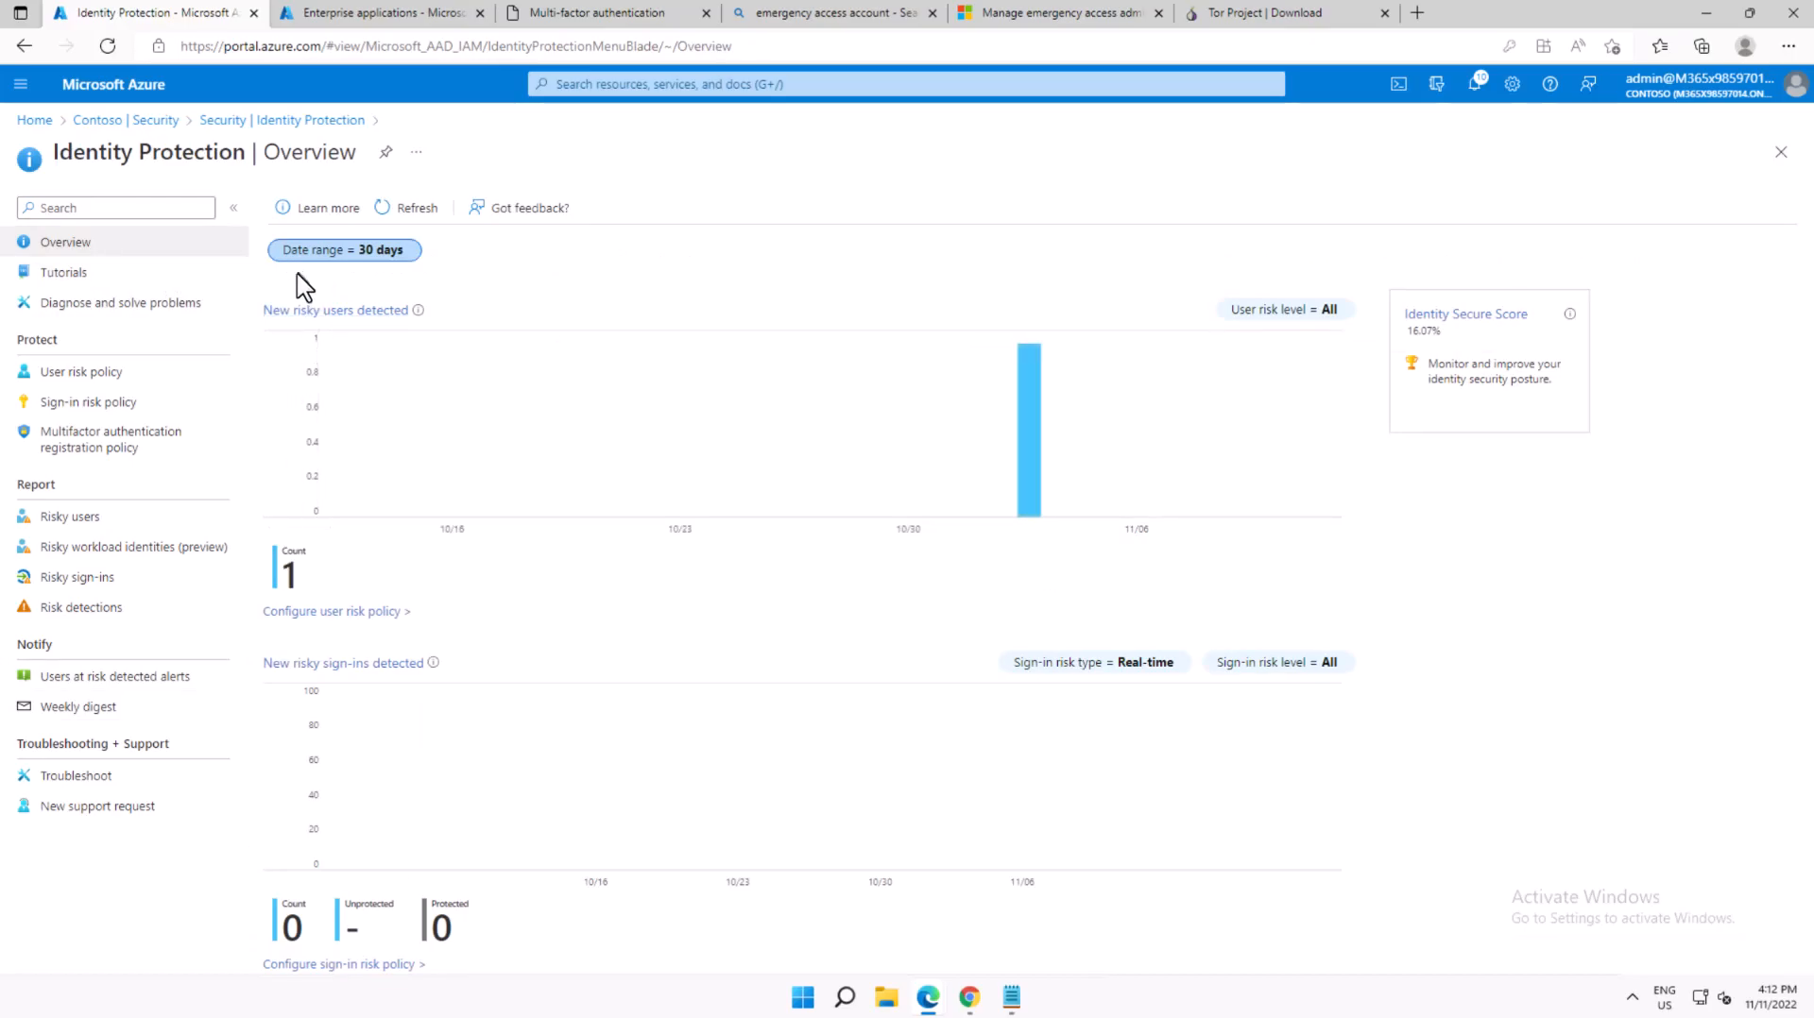
{"action": "left_click", "coordinate": [95, 520]}
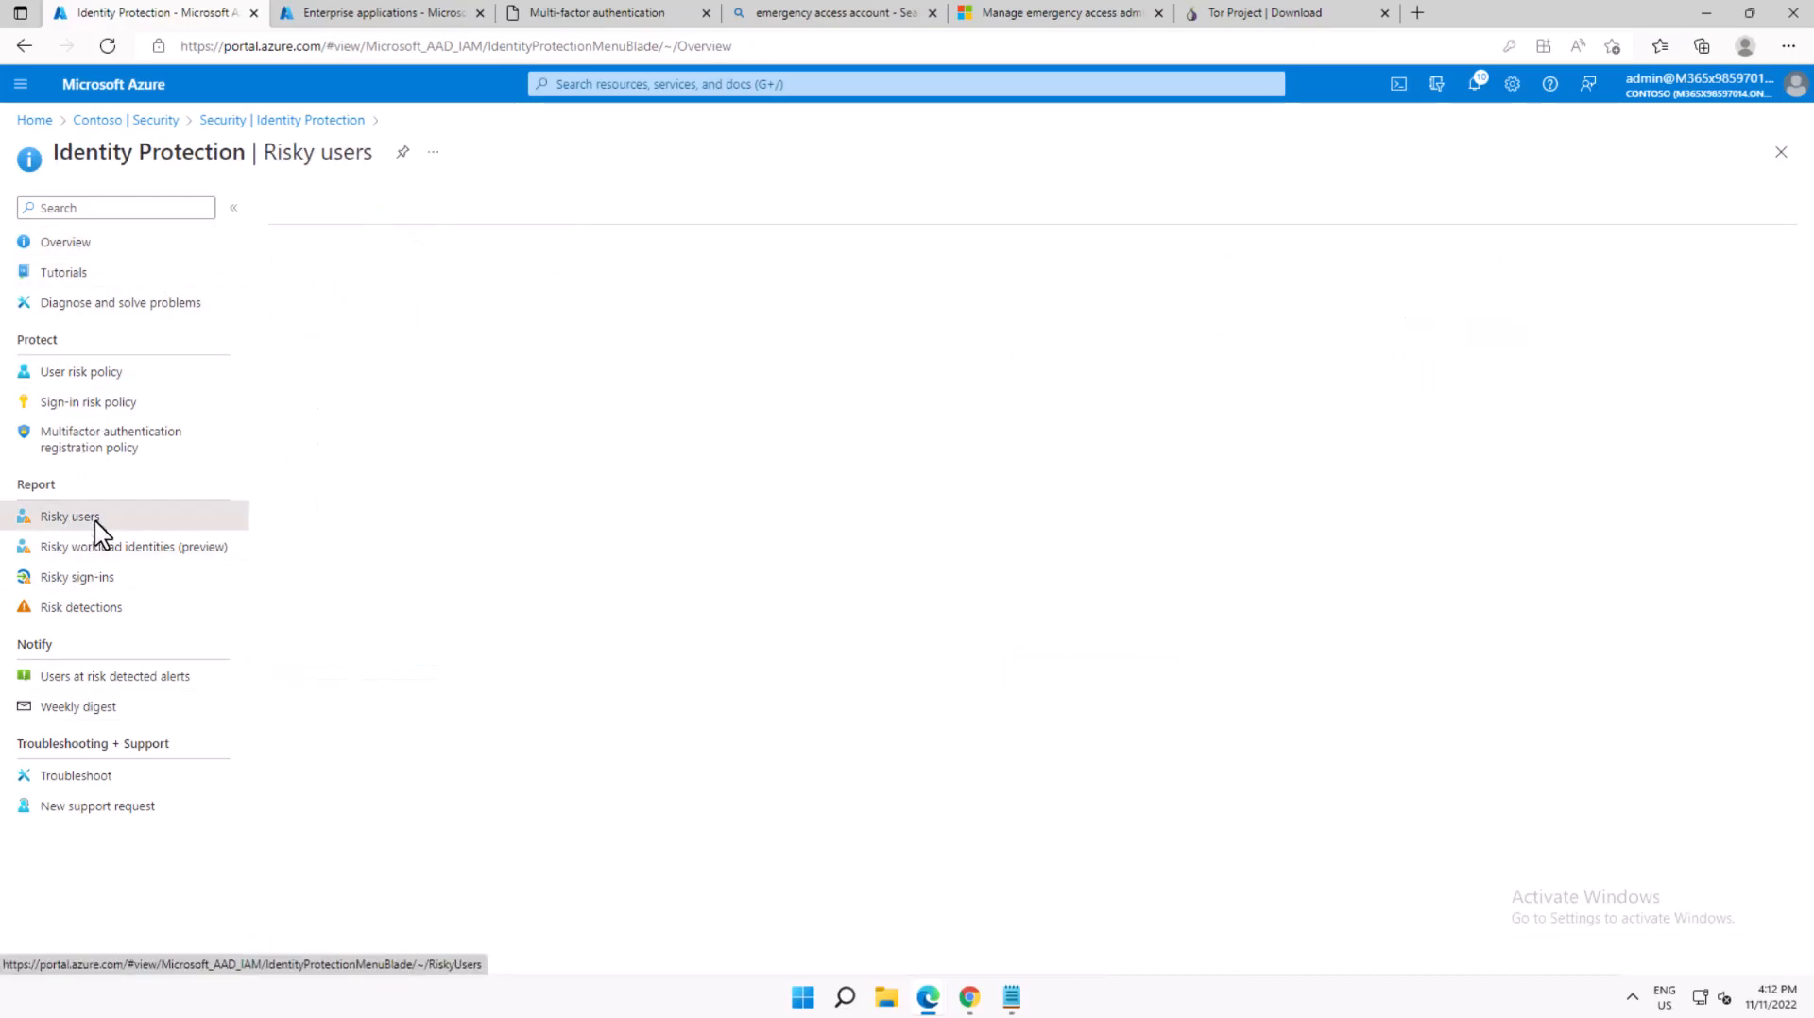
{"action": "left_click", "coordinate": [105, 380]}
{"action": "left_click", "coordinate": [105, 405]}
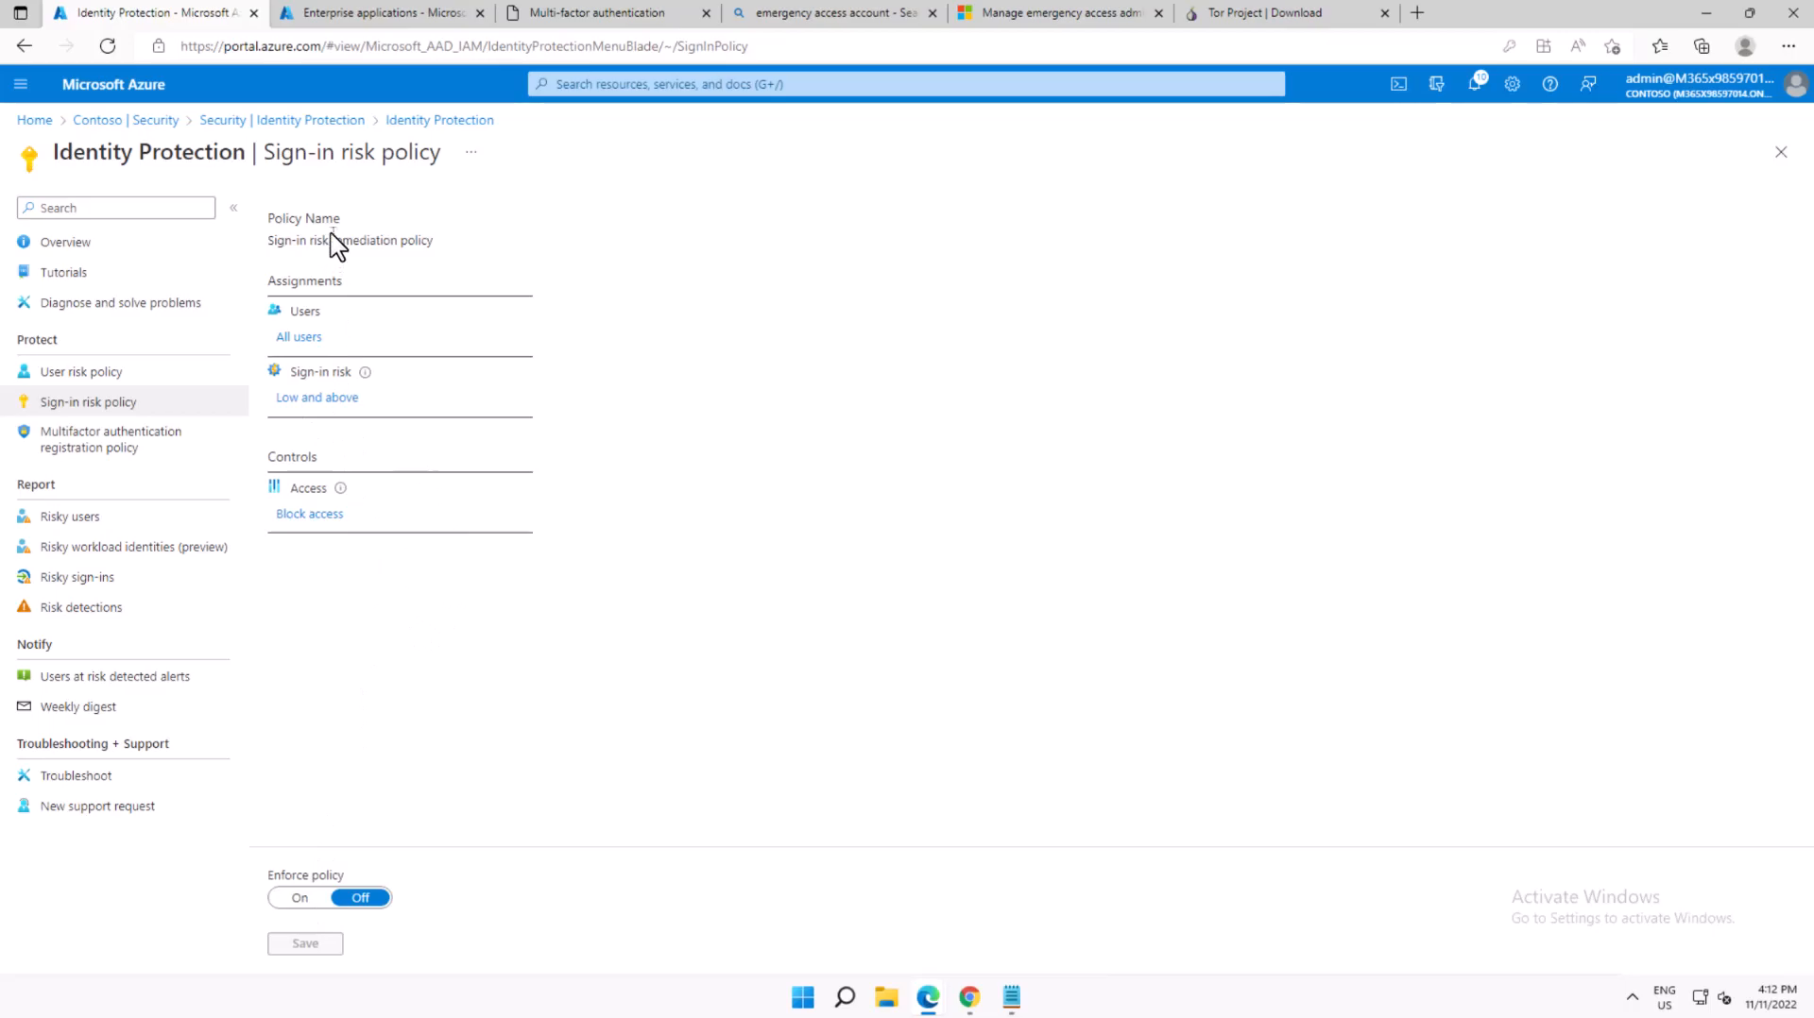
Step: Check the MFA fraud alert settings under Contoso Security > Multifactor authentication
{"action": "left_click", "coordinate": [158, 128]}
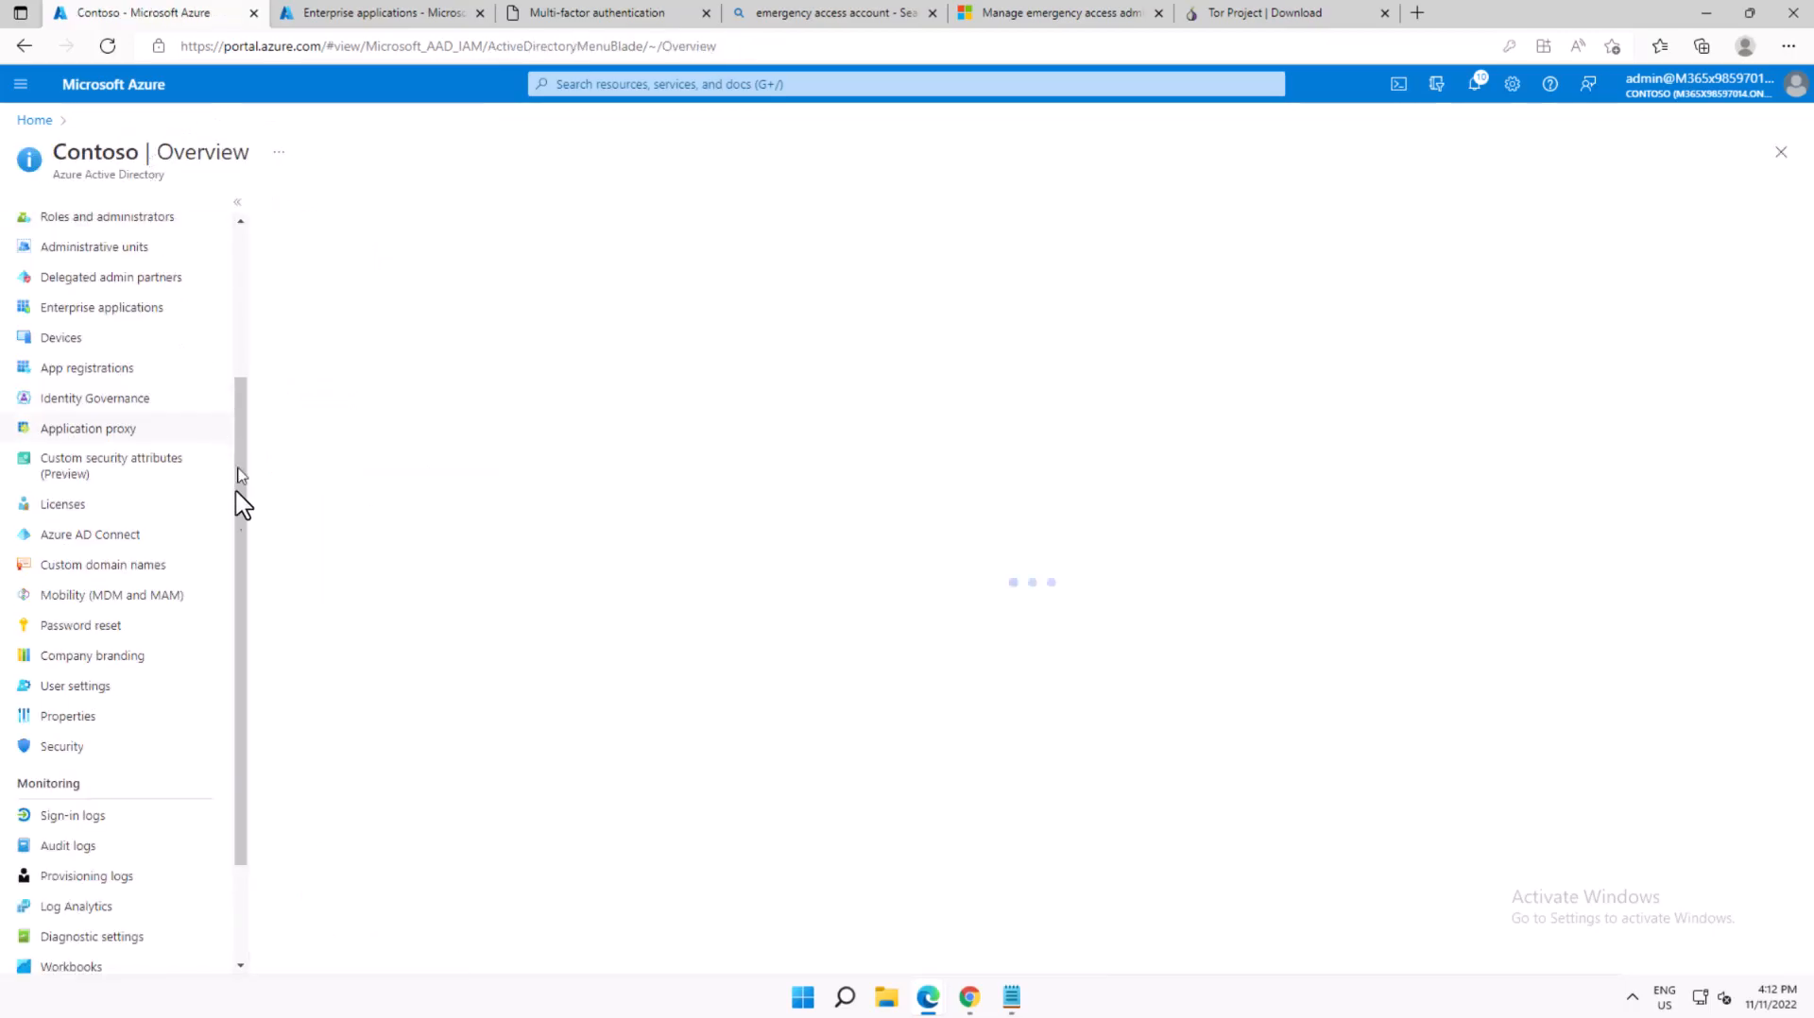
{"action": "left_click", "coordinate": [62, 748]}
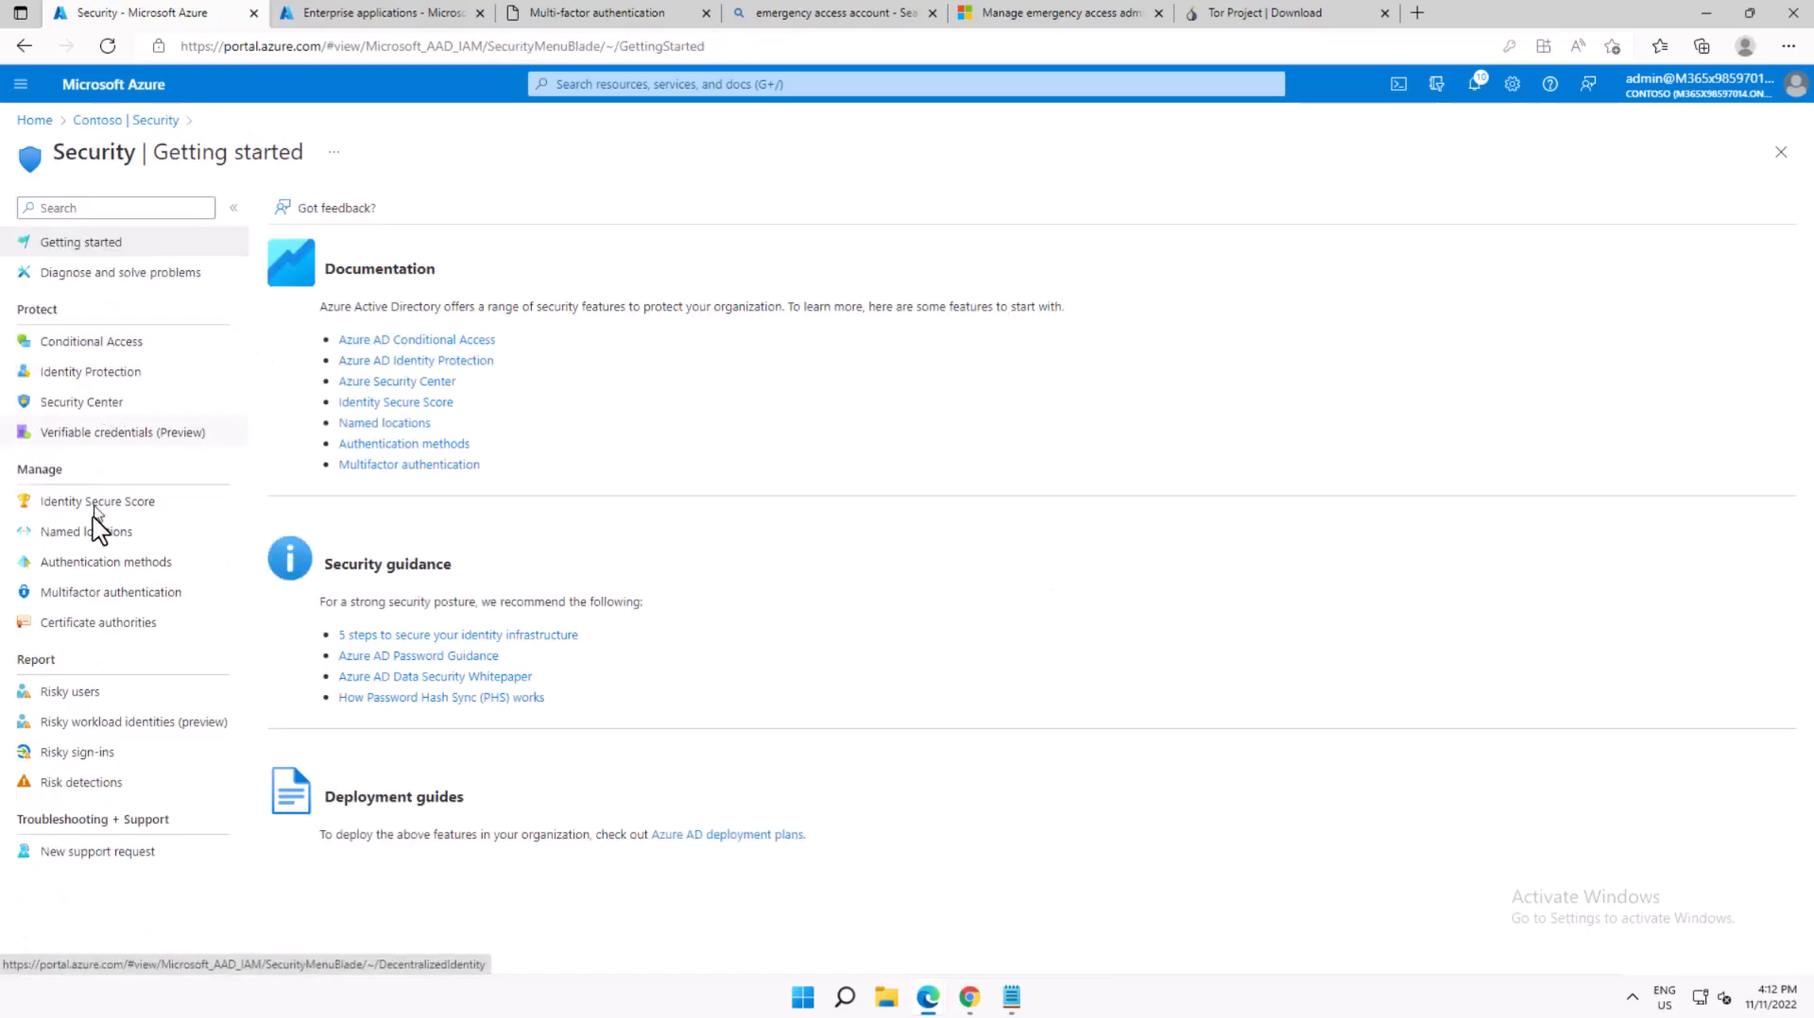
{"action": "left_click", "coordinate": [96, 591]}
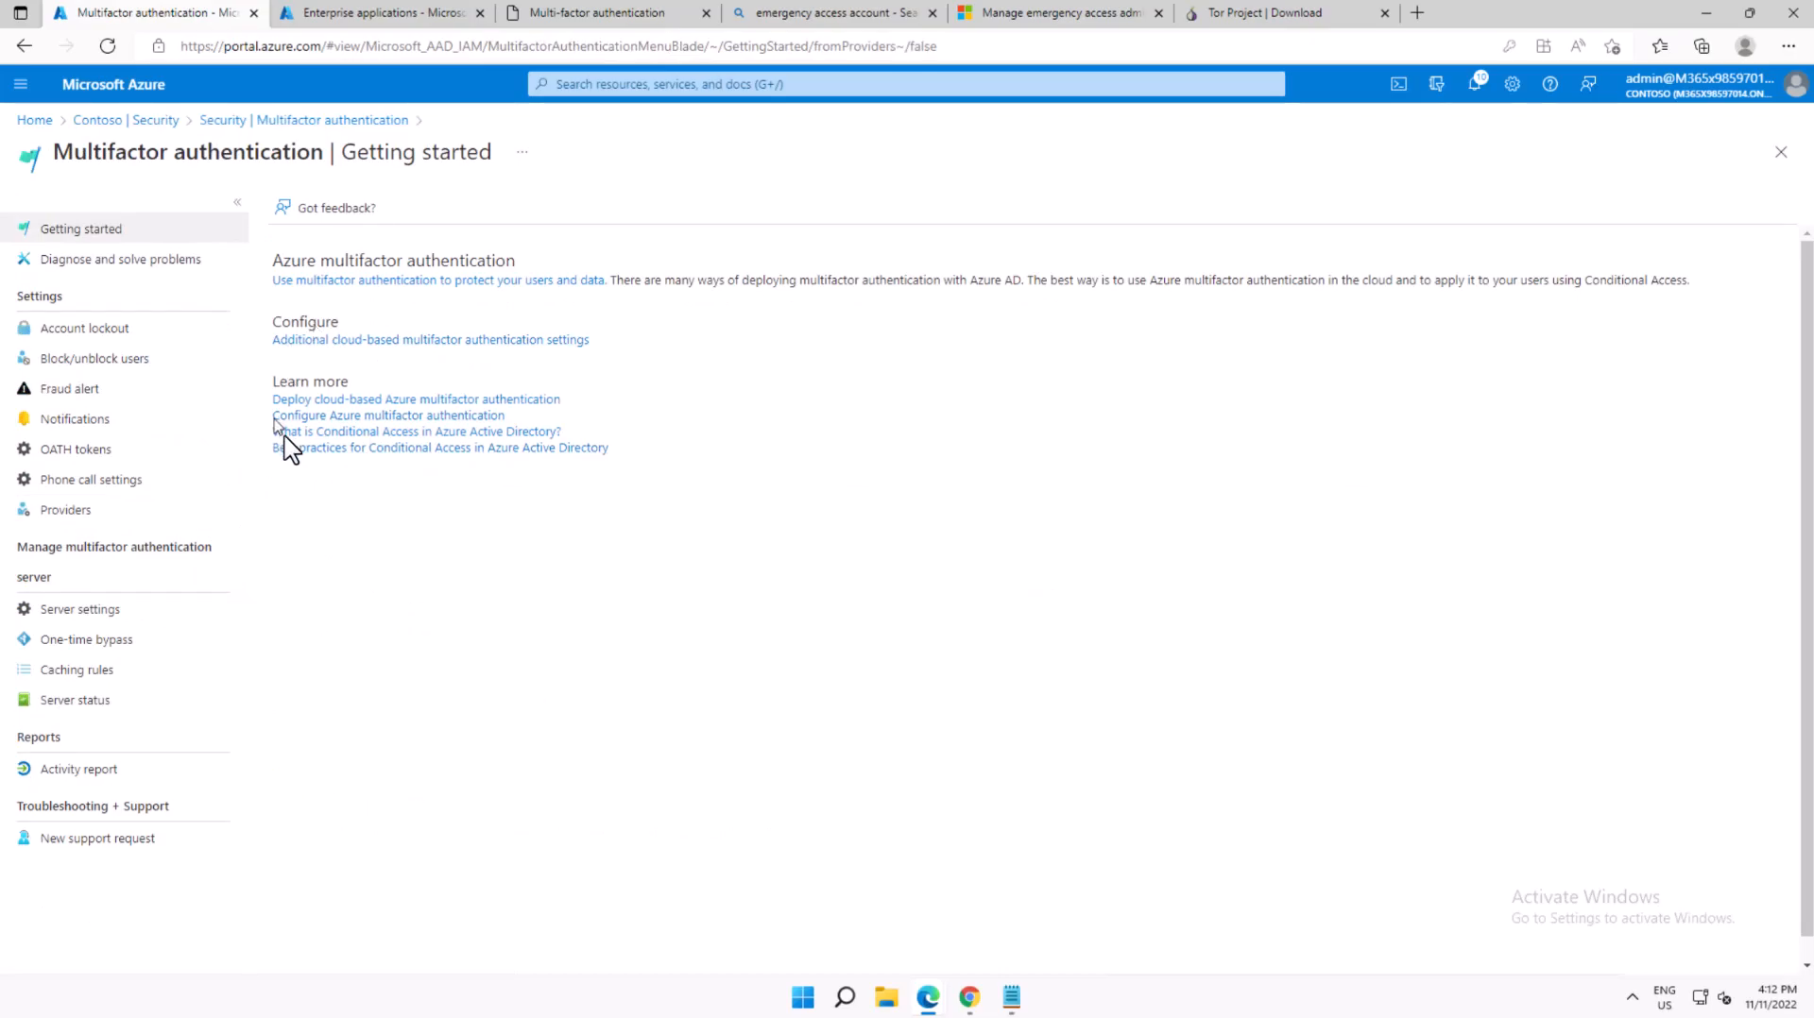
{"action": "left_click", "coordinate": [91, 389]}
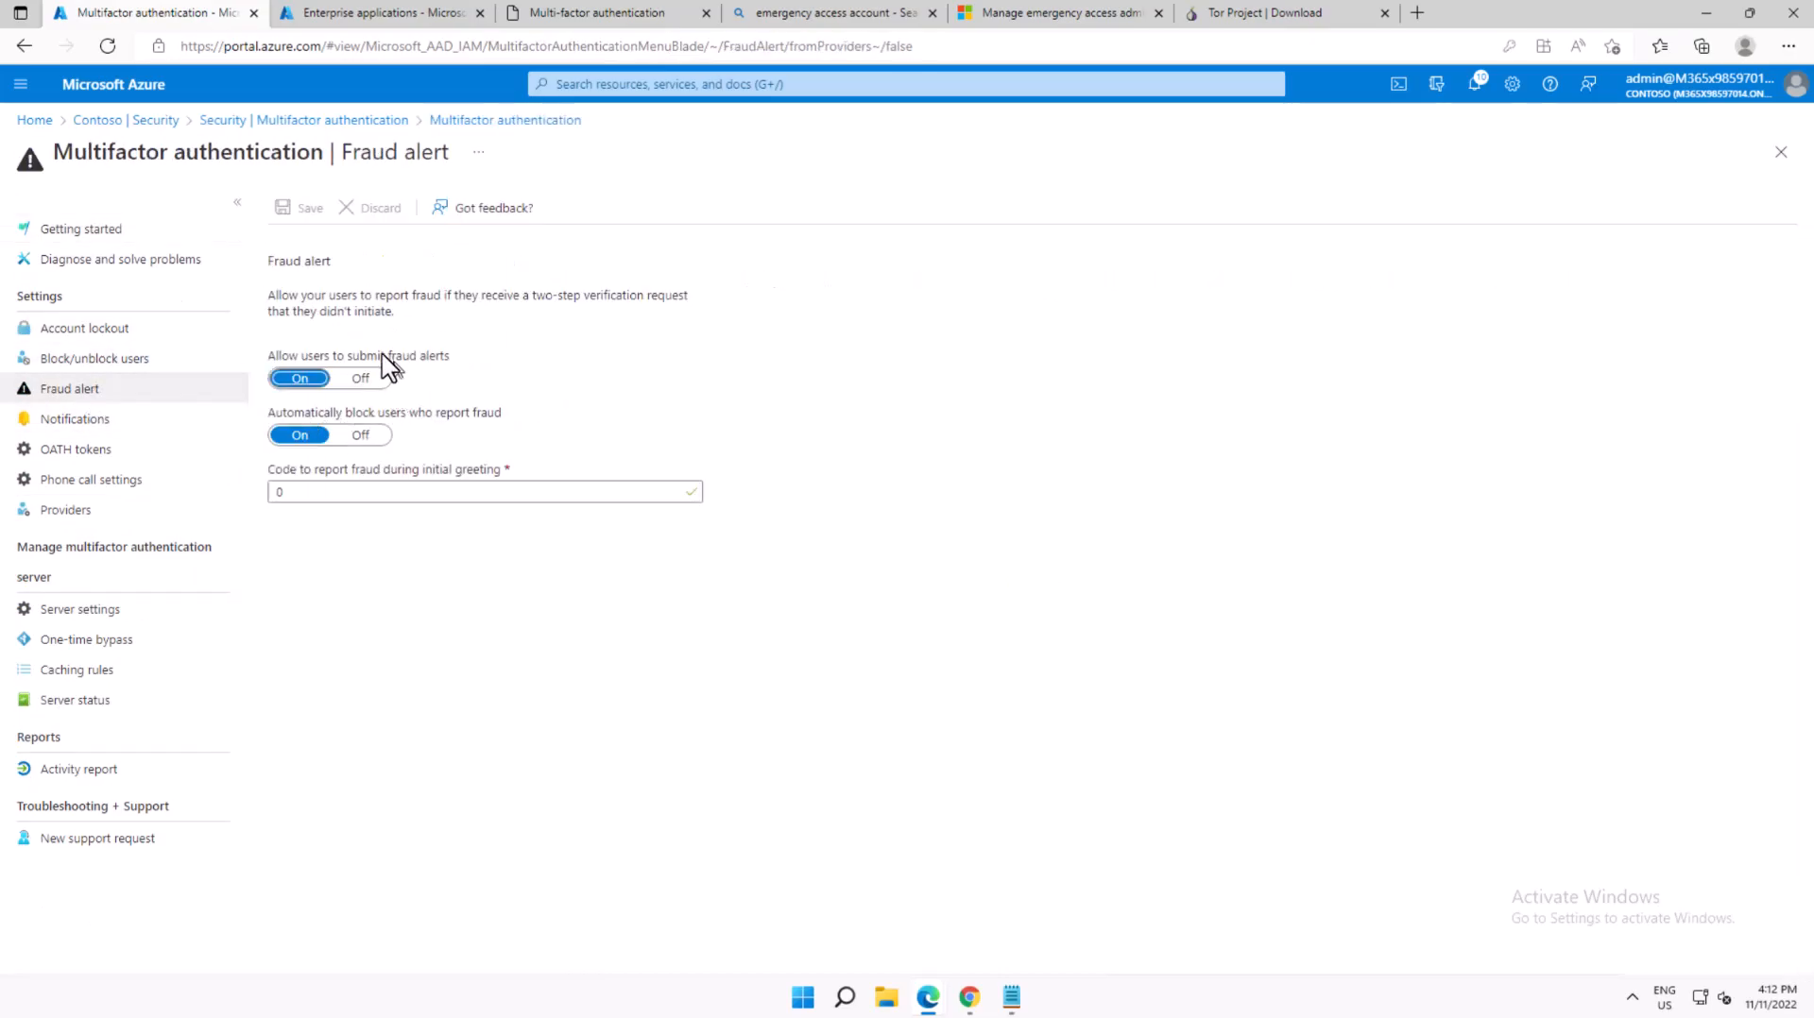
Step: Review each user's per-user MFA status through the additional cloud-based MFA settings
{"action": "left_click", "coordinate": [316, 121]}
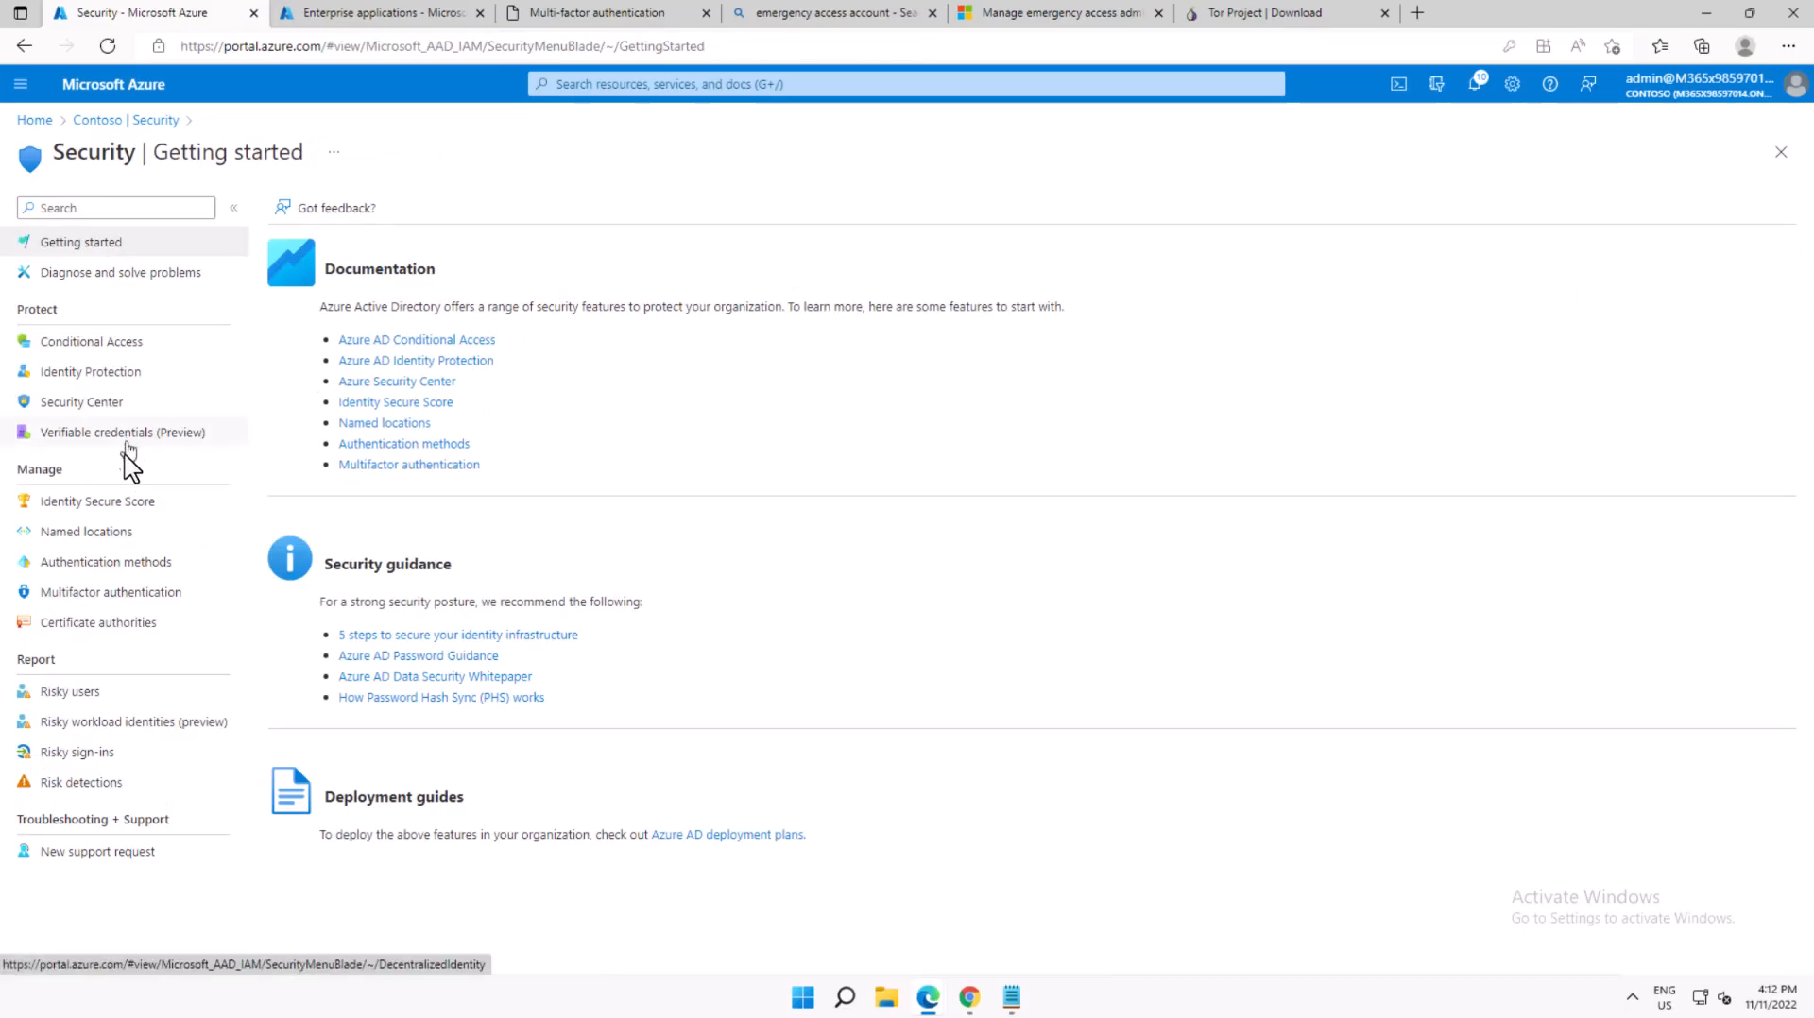
{"action": "left_click", "coordinate": [110, 592]}
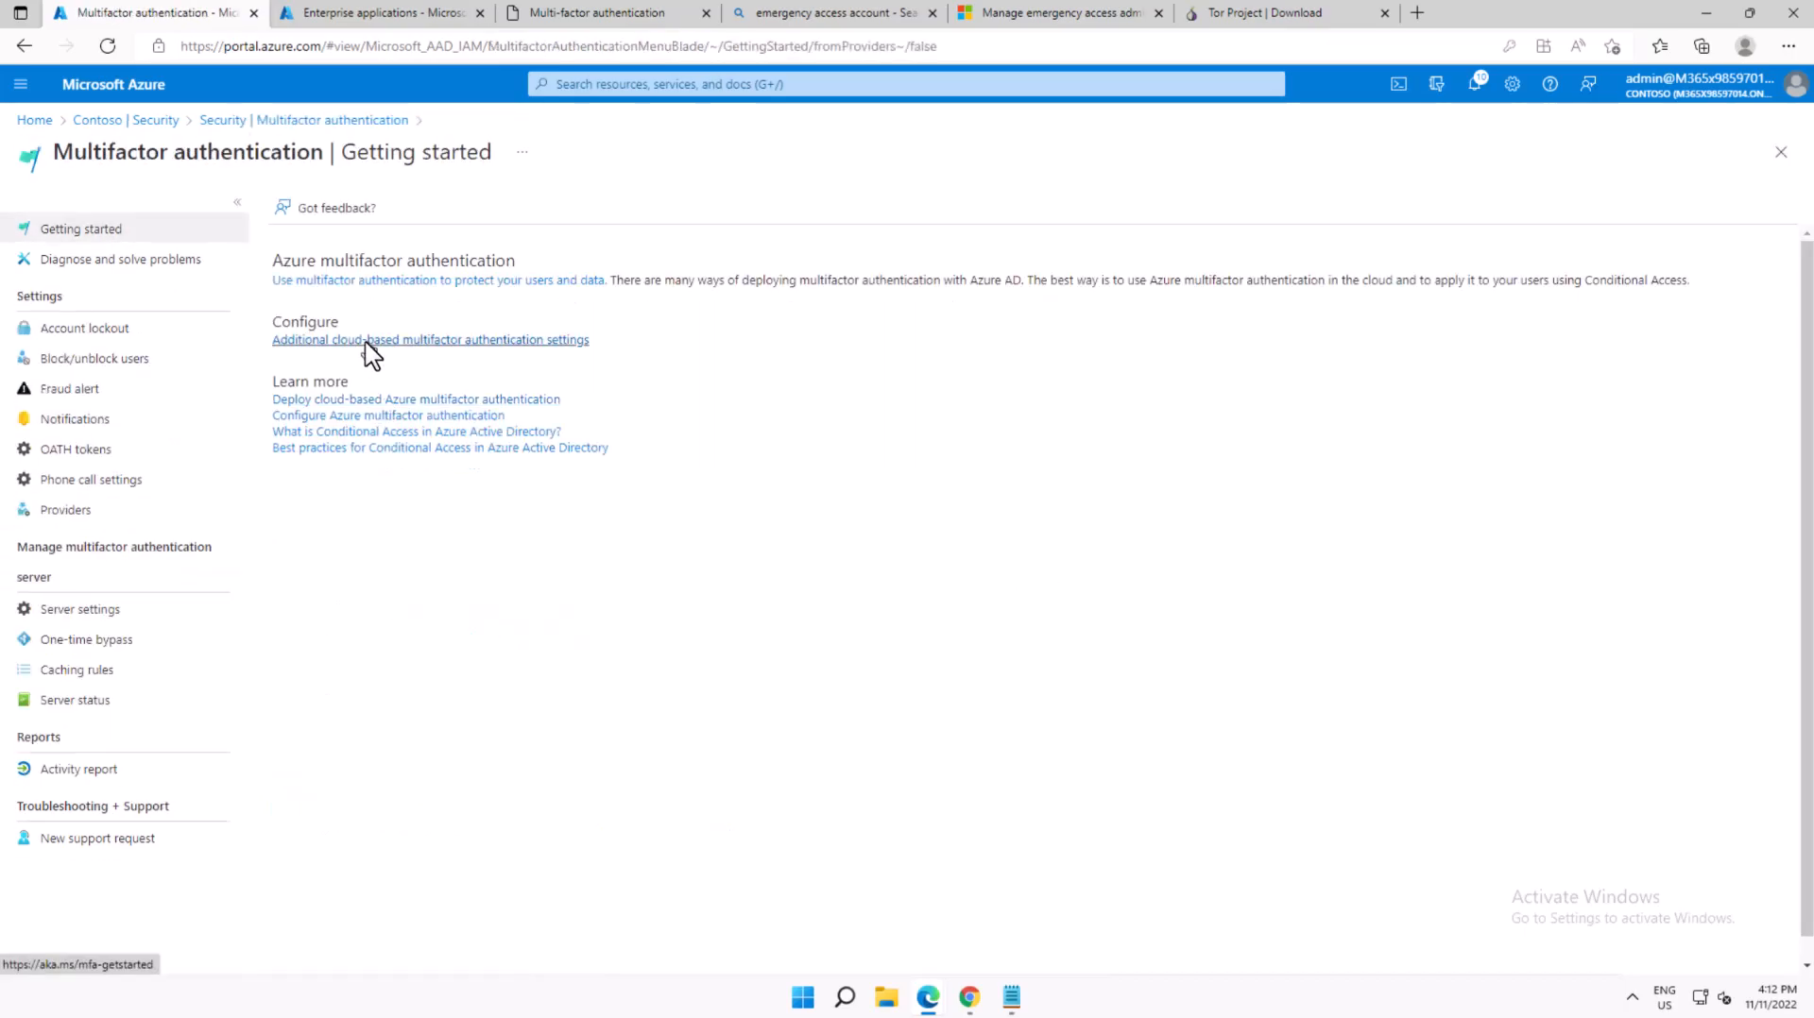
{"action": "left_click", "coordinate": [367, 342]}
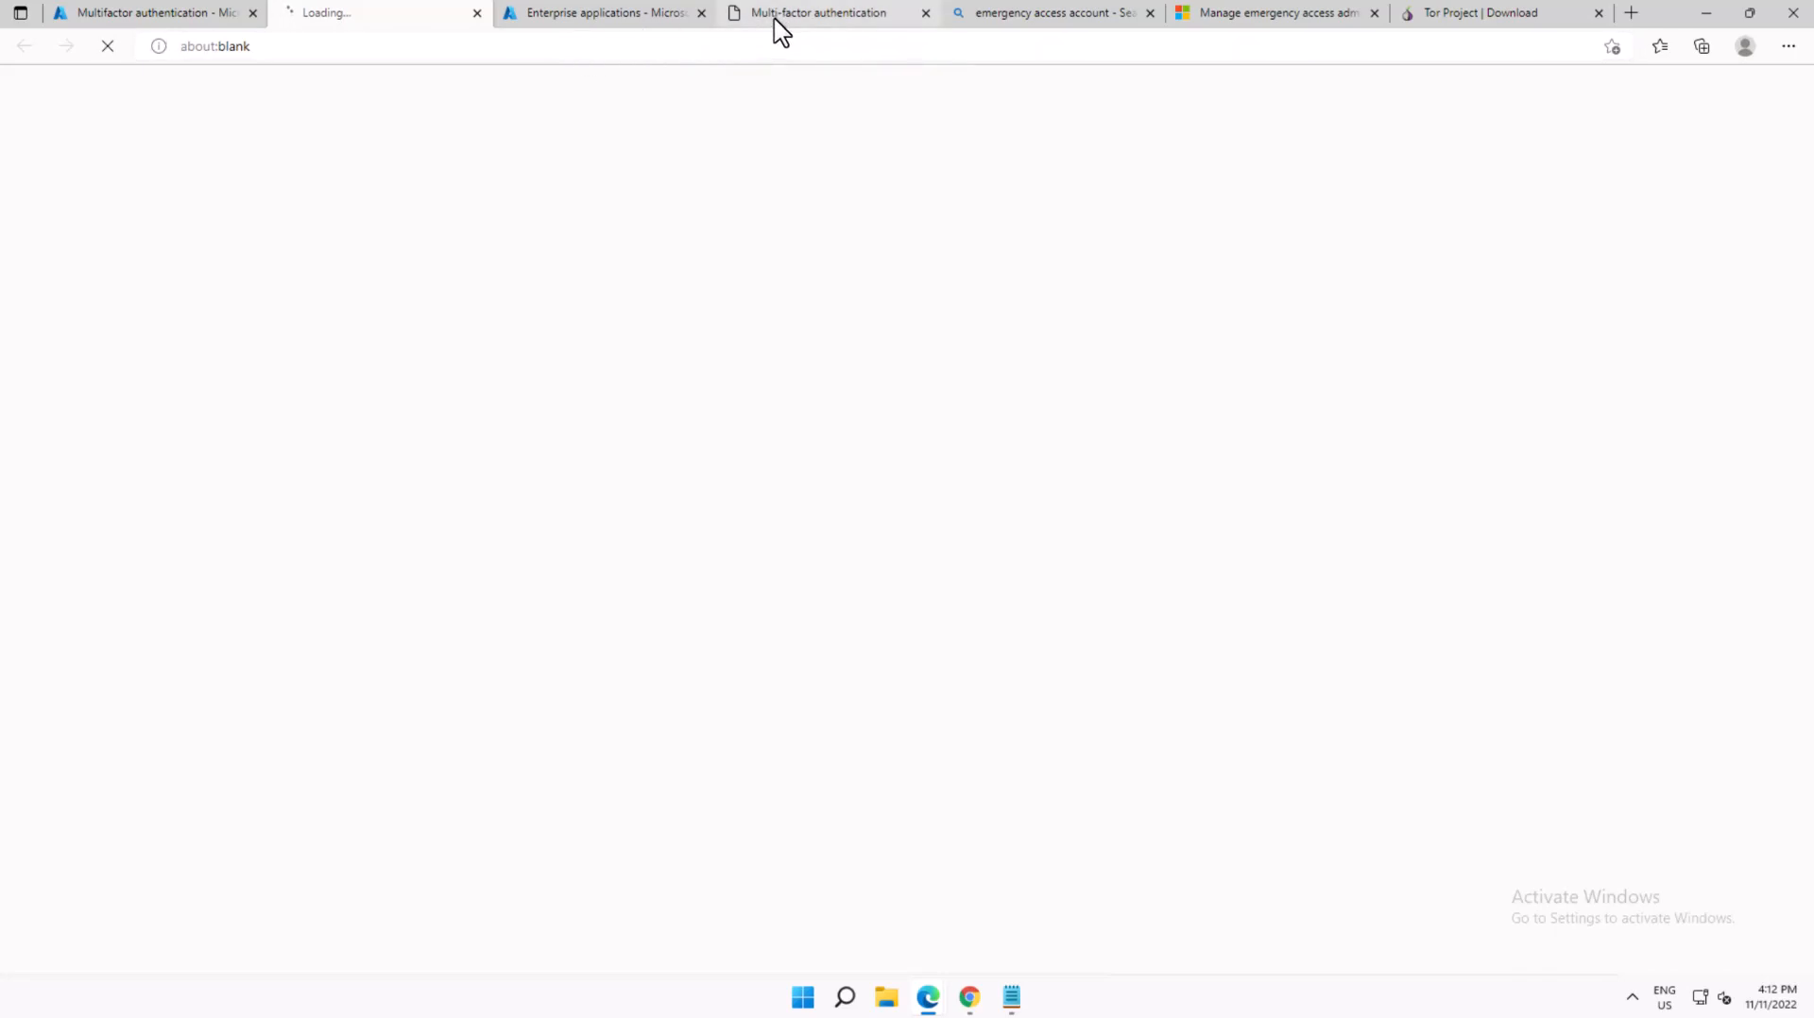
{"action": "left_click", "coordinate": [774, 19]}
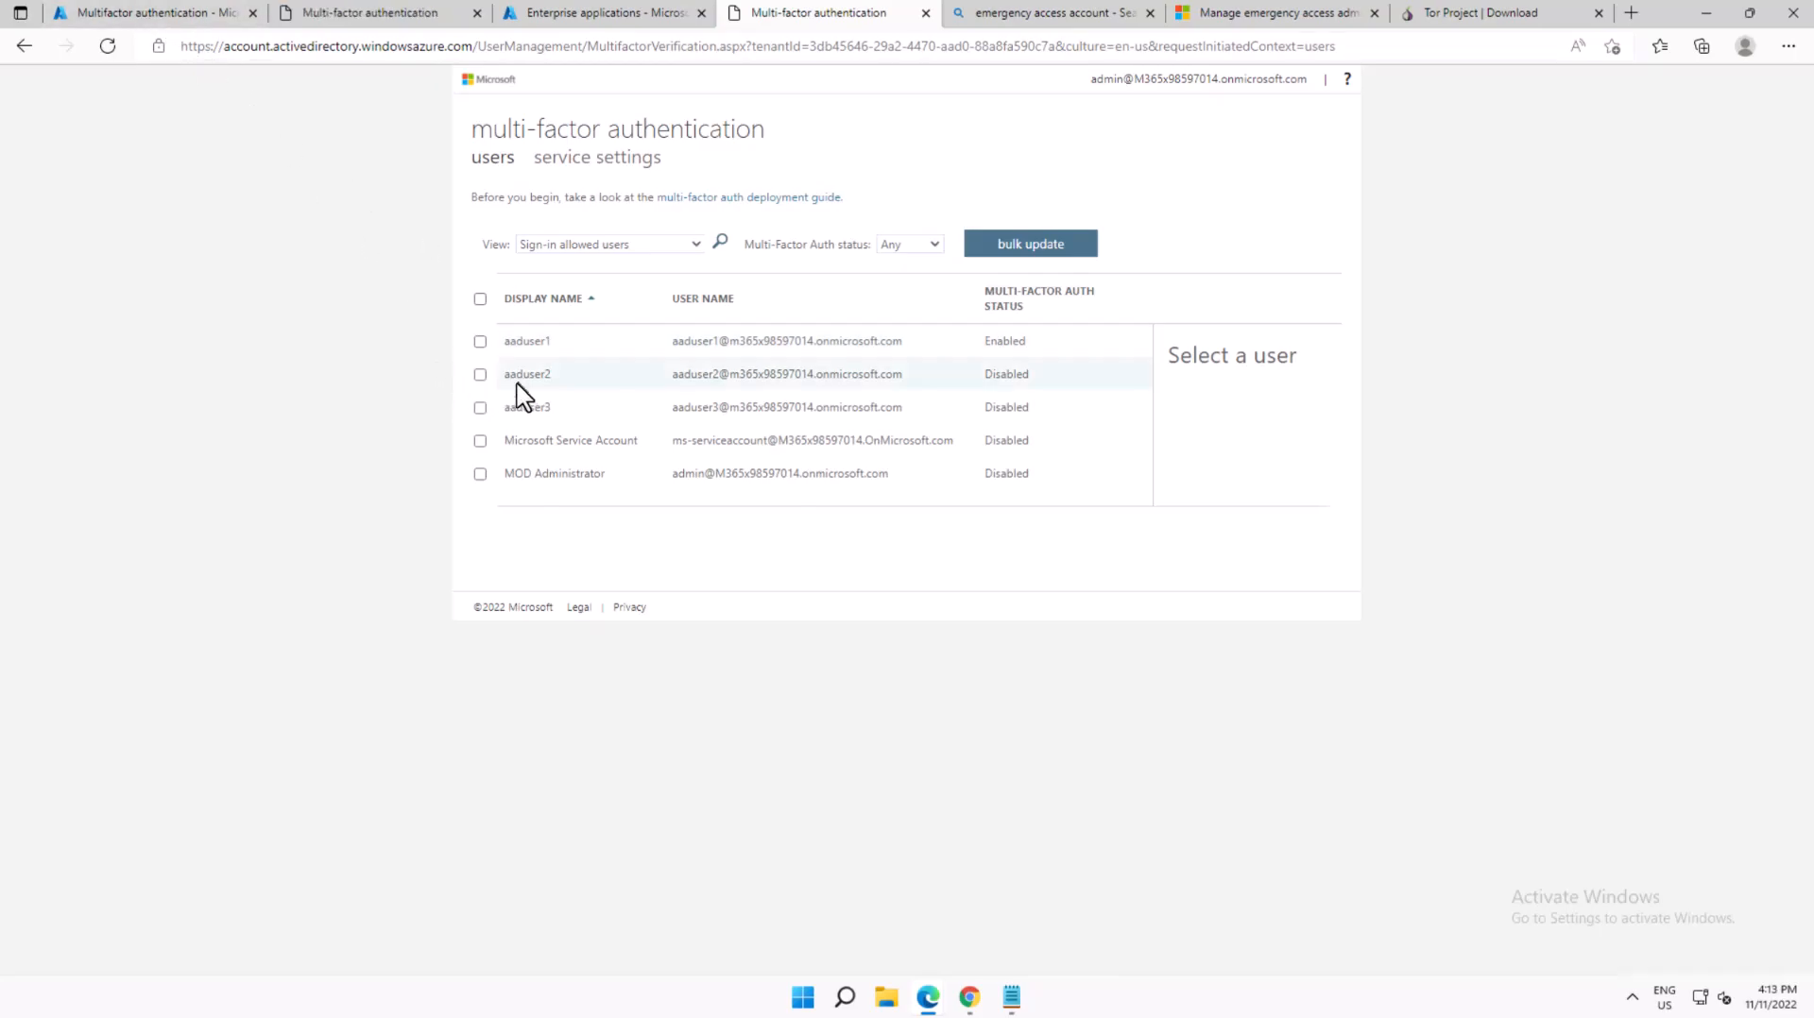
{"action": "left_click", "coordinate": [141, 20]}
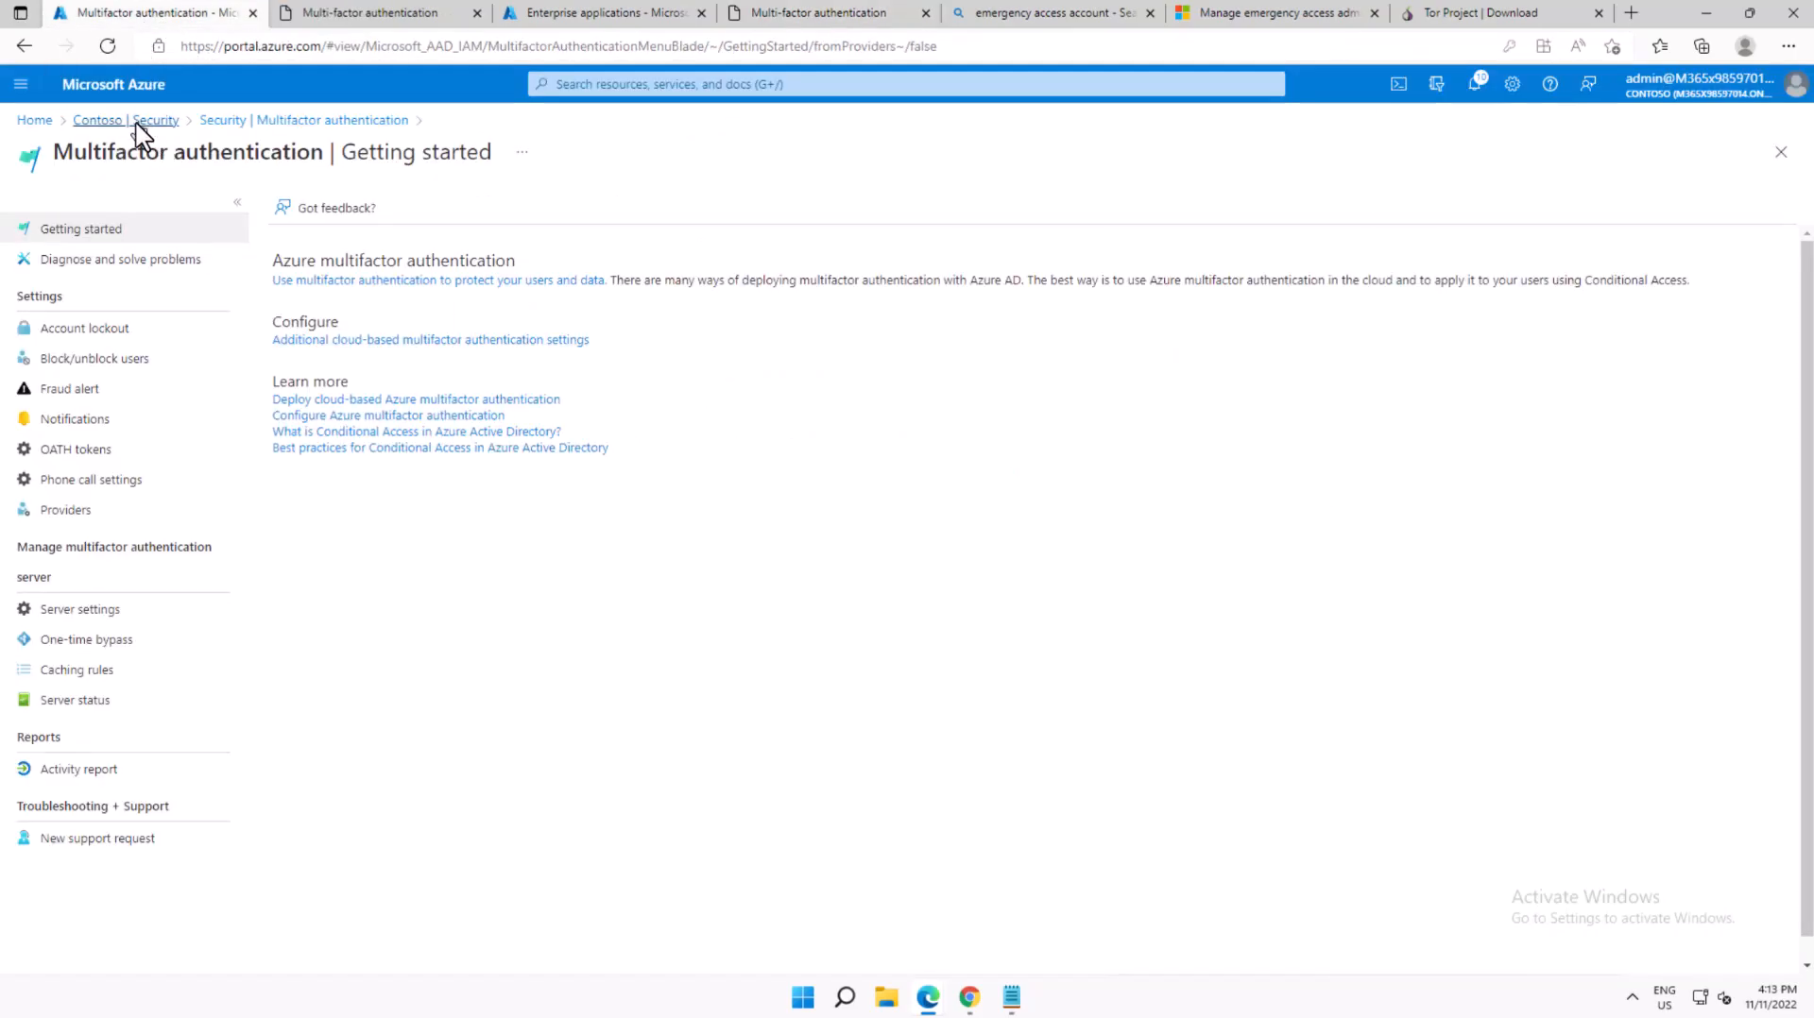
Step: Go back through the Contoso directory overview to its Security page
{"action": "left_click", "coordinate": [140, 125]}
{"action": "left_click_drag", "start_coordinate": [240, 389], "coordinate": [240, 348]}
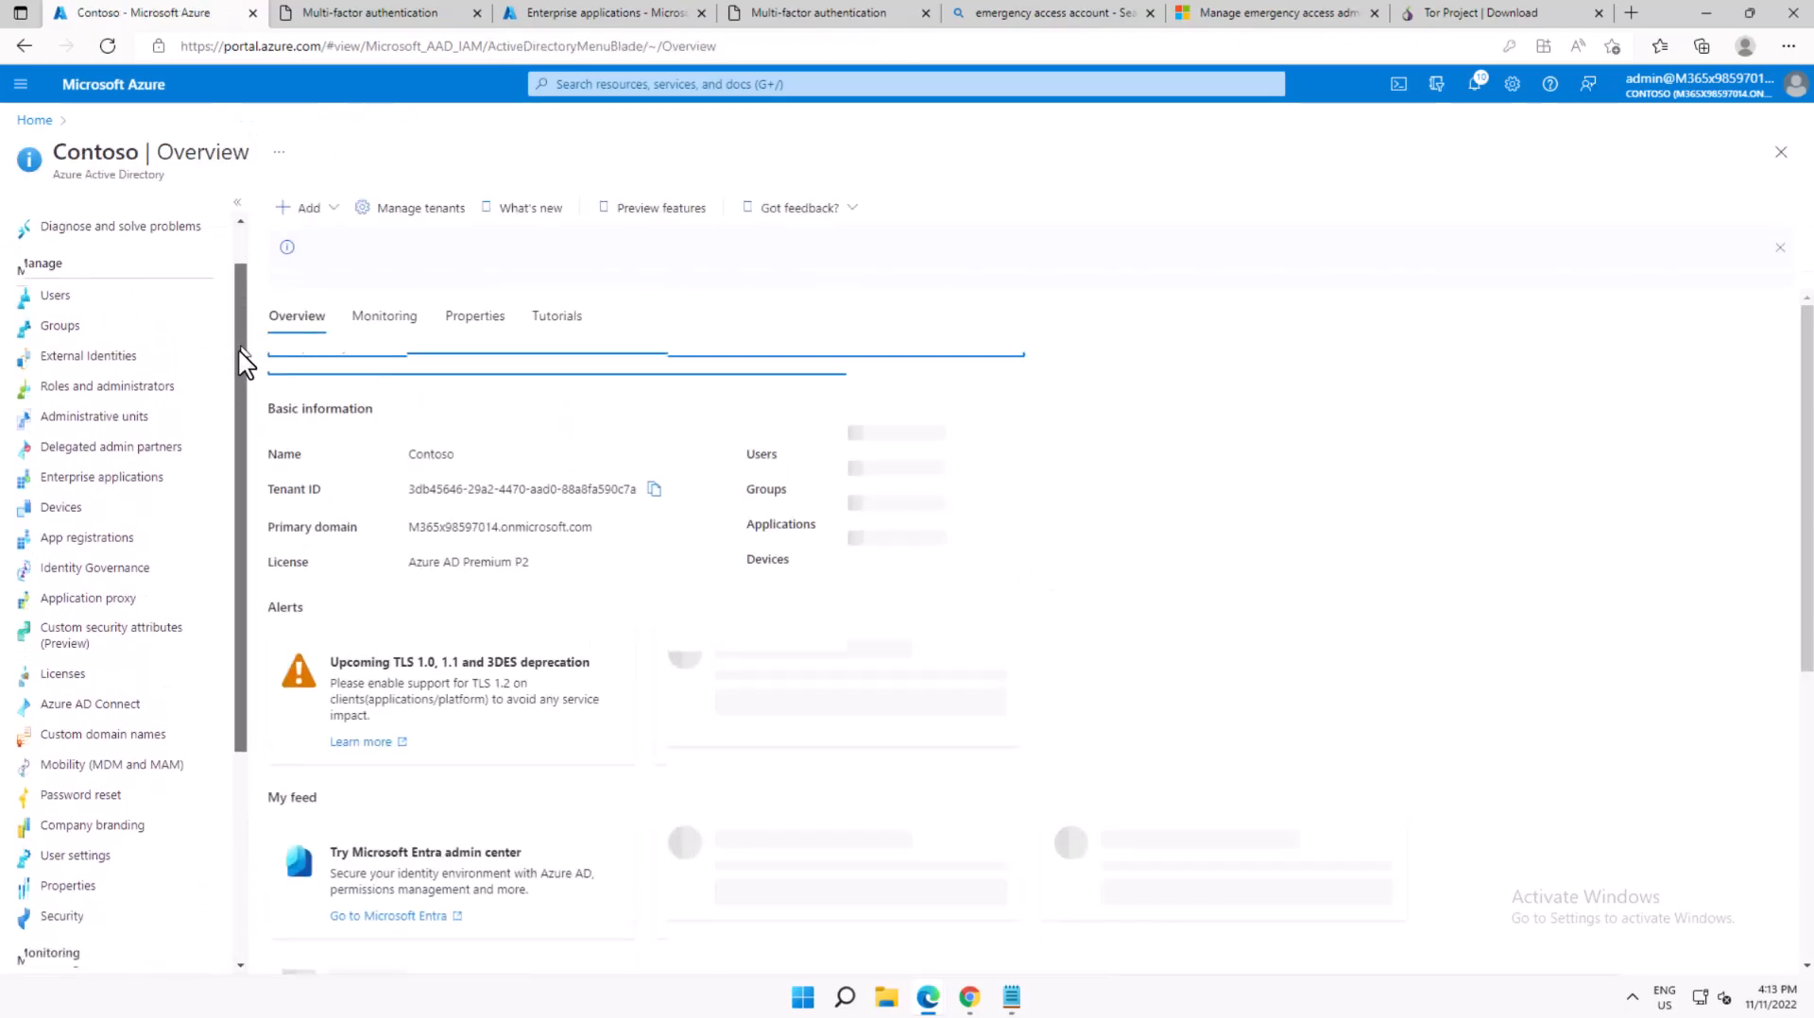
{"action": "scroll", "coordinate": [105, 605], "scroll_direction": "down", "scroll_amount": 1}
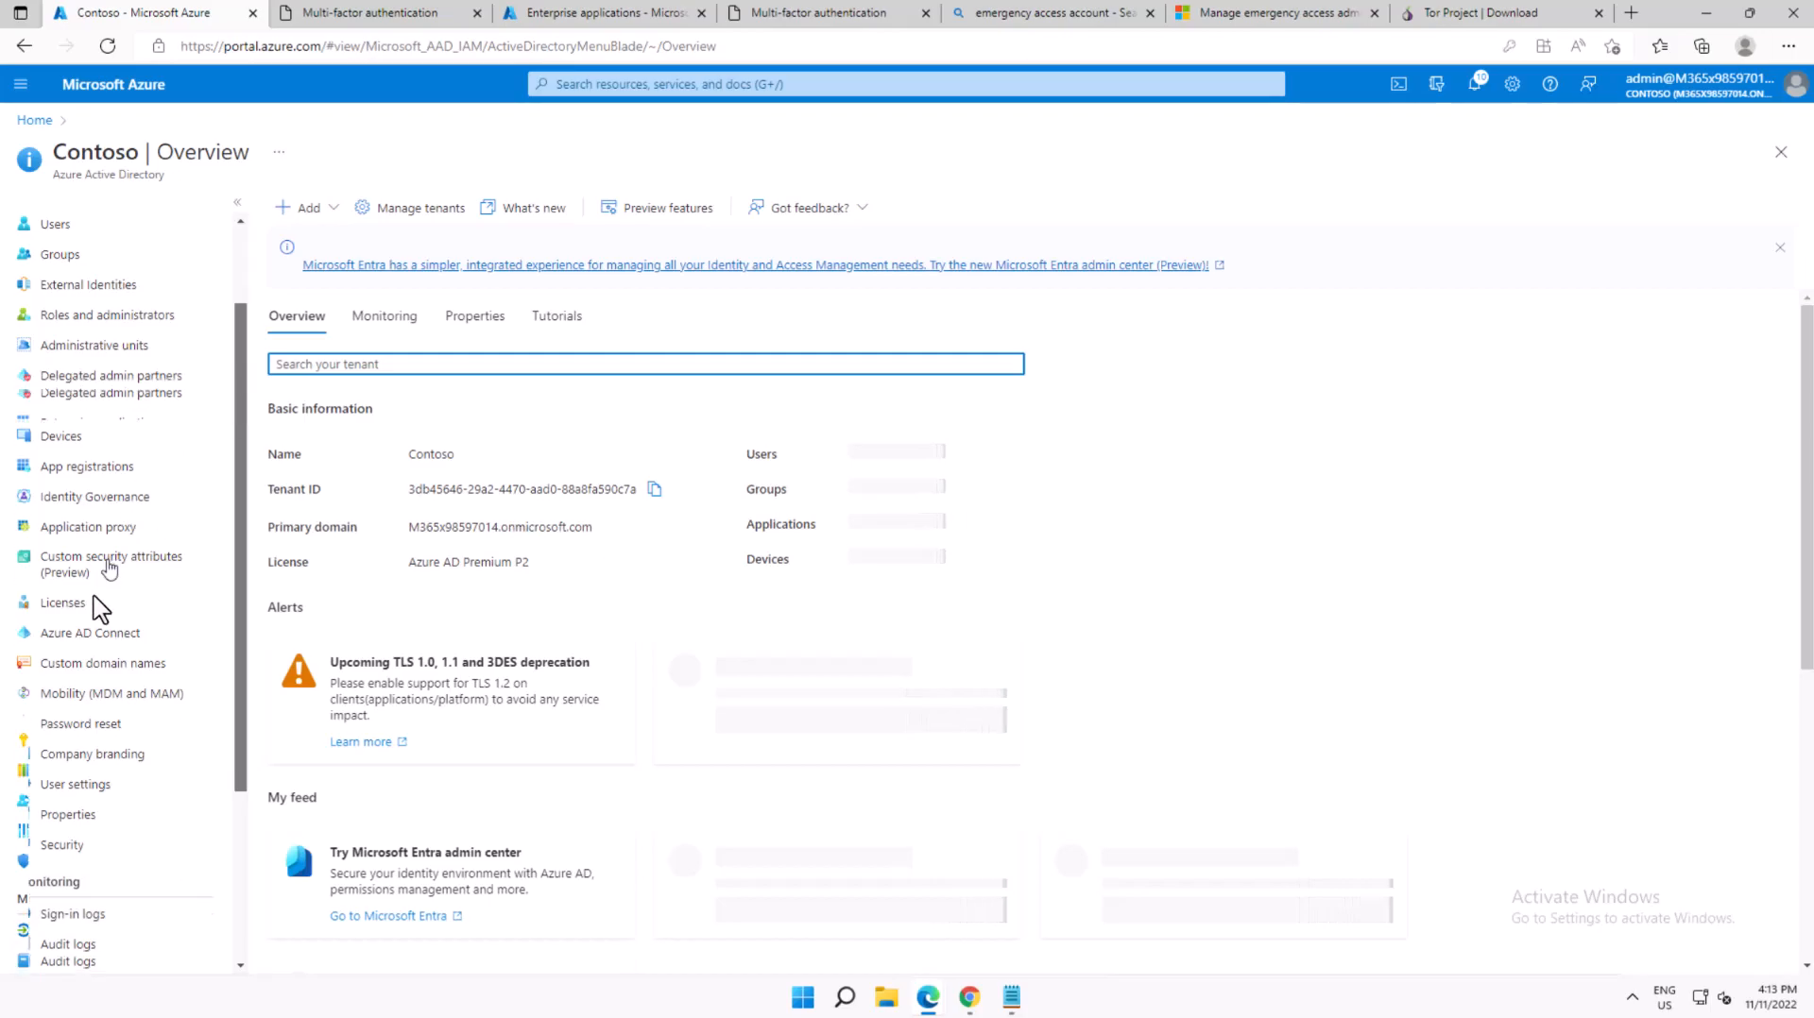
{"action": "left_click", "coordinate": [65, 846]}
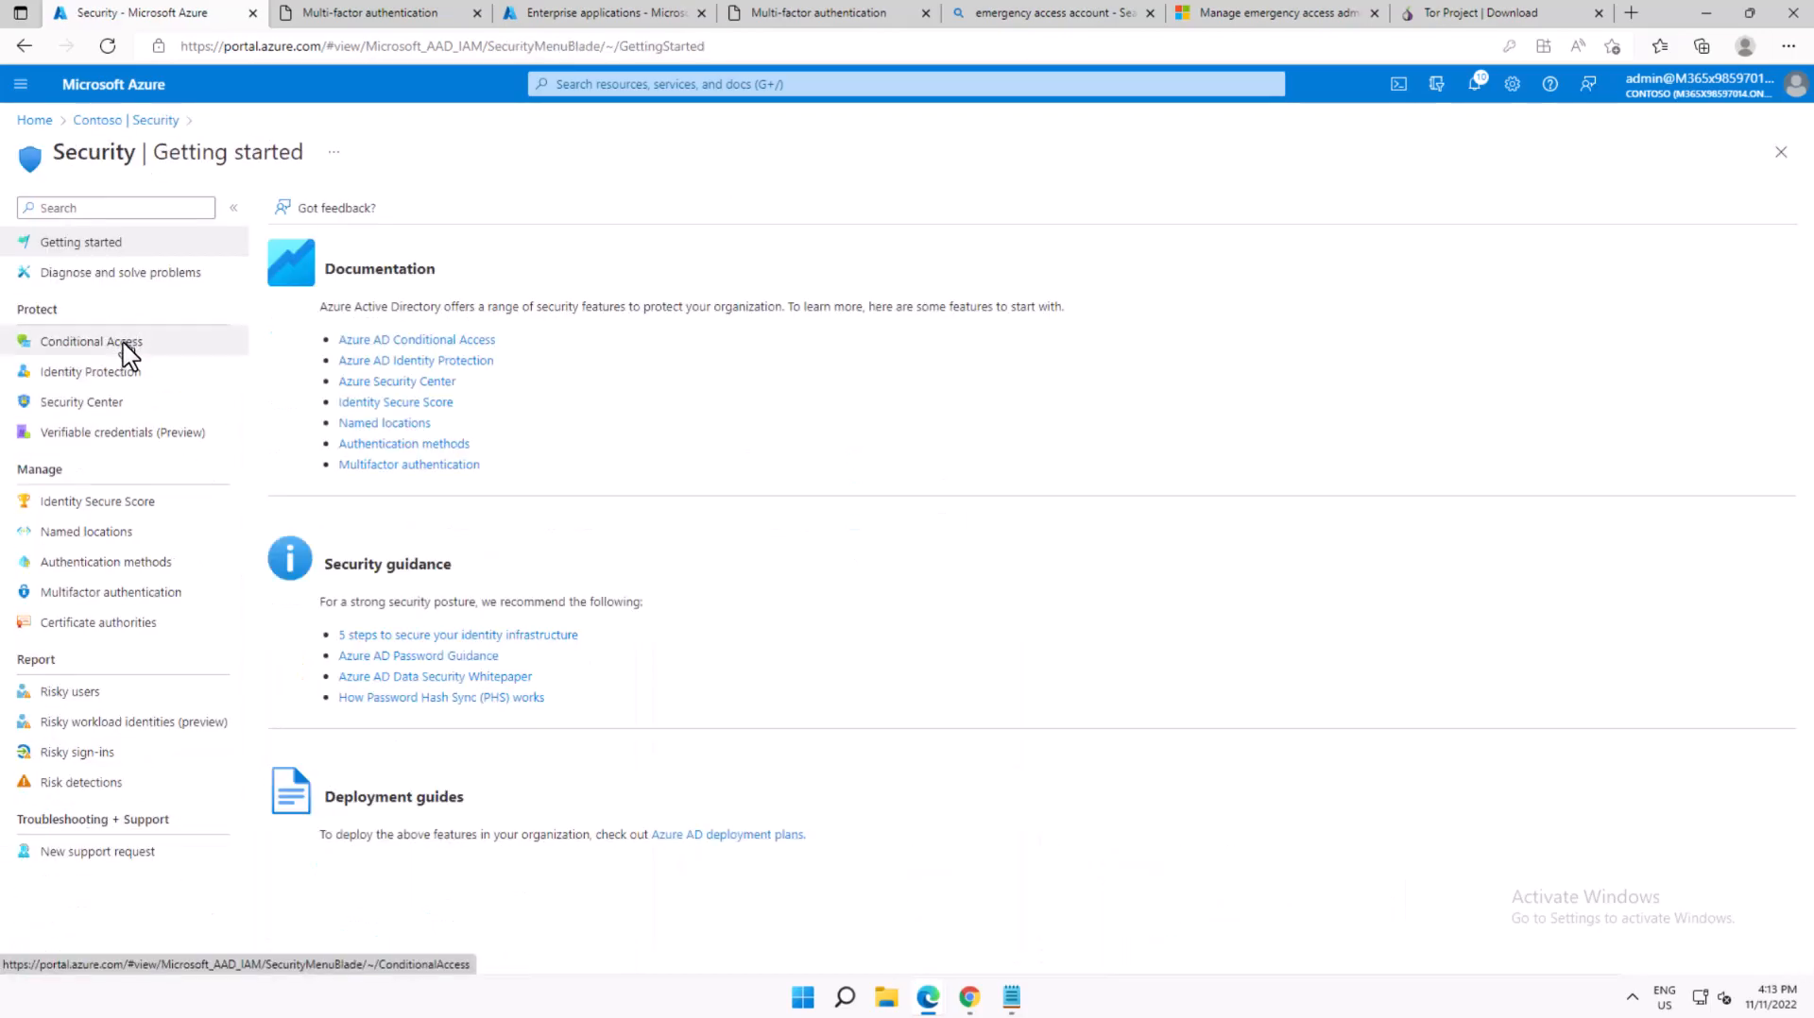
Step: Inspect the AZ500Policy1 Conditional Access policy's user and cloud app assignments
{"action": "left_click", "coordinate": [123, 349]}
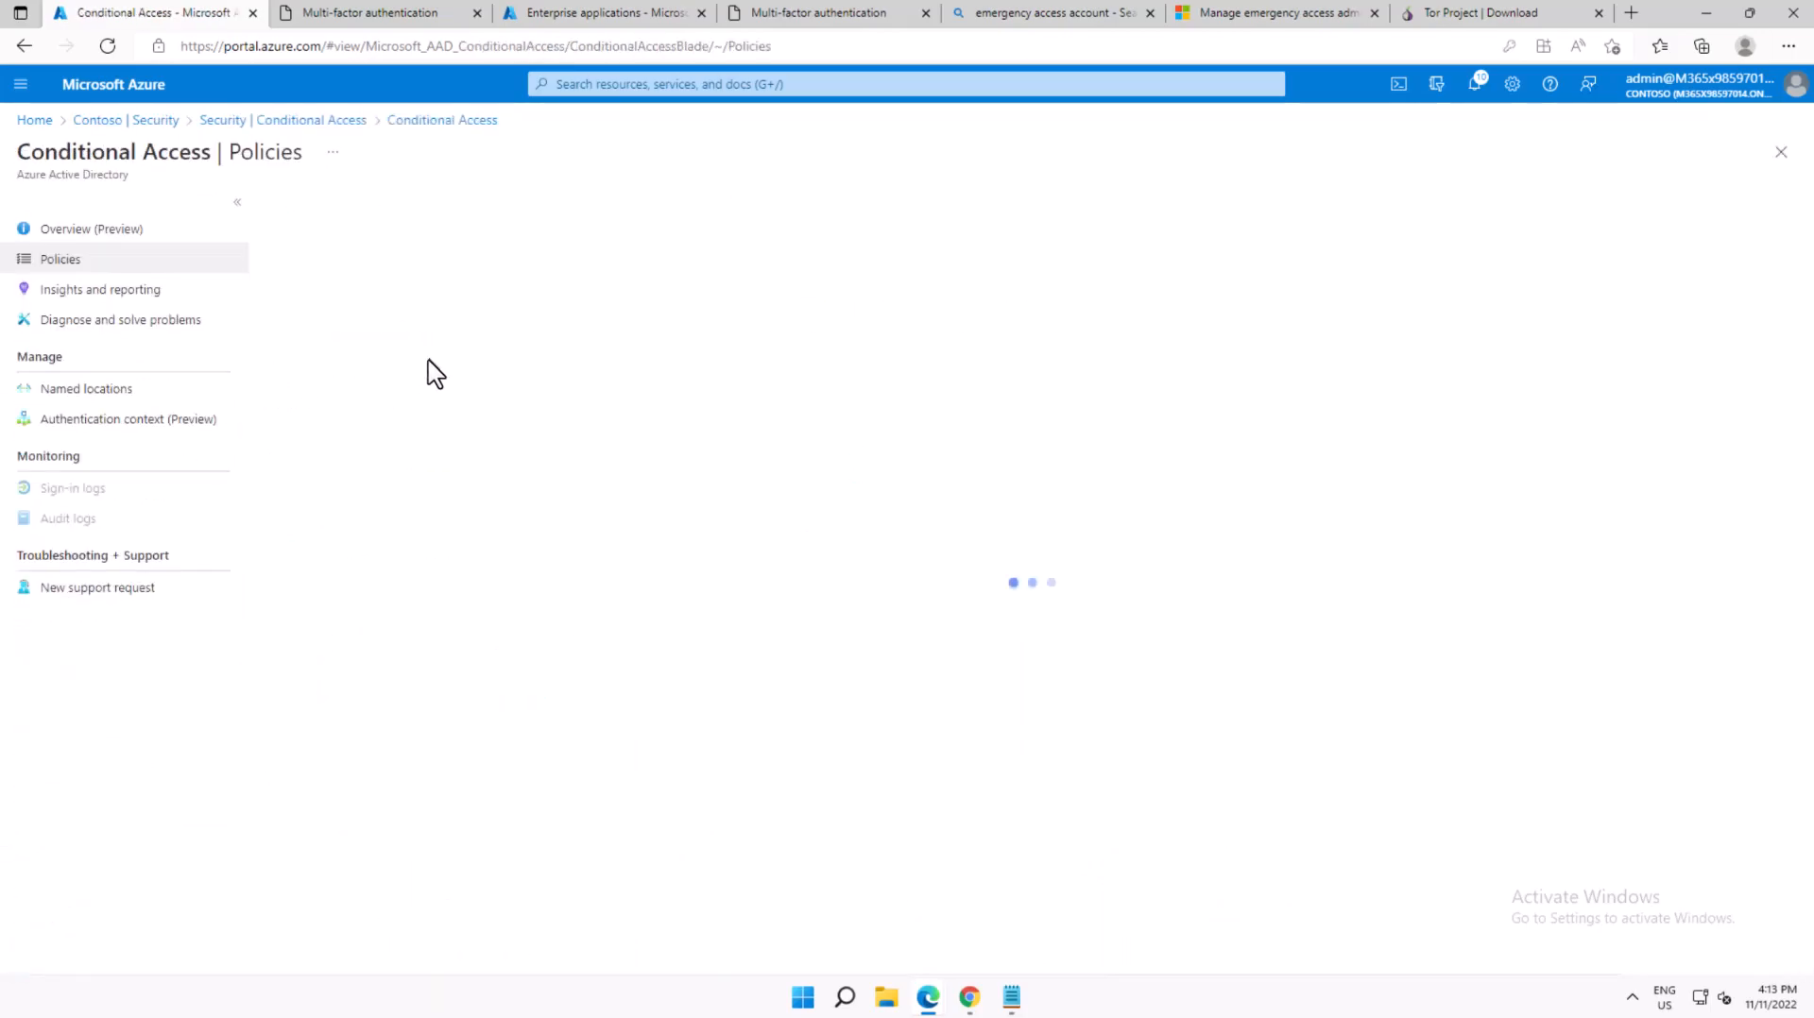
{"action": "left_click", "coordinate": [319, 322]}
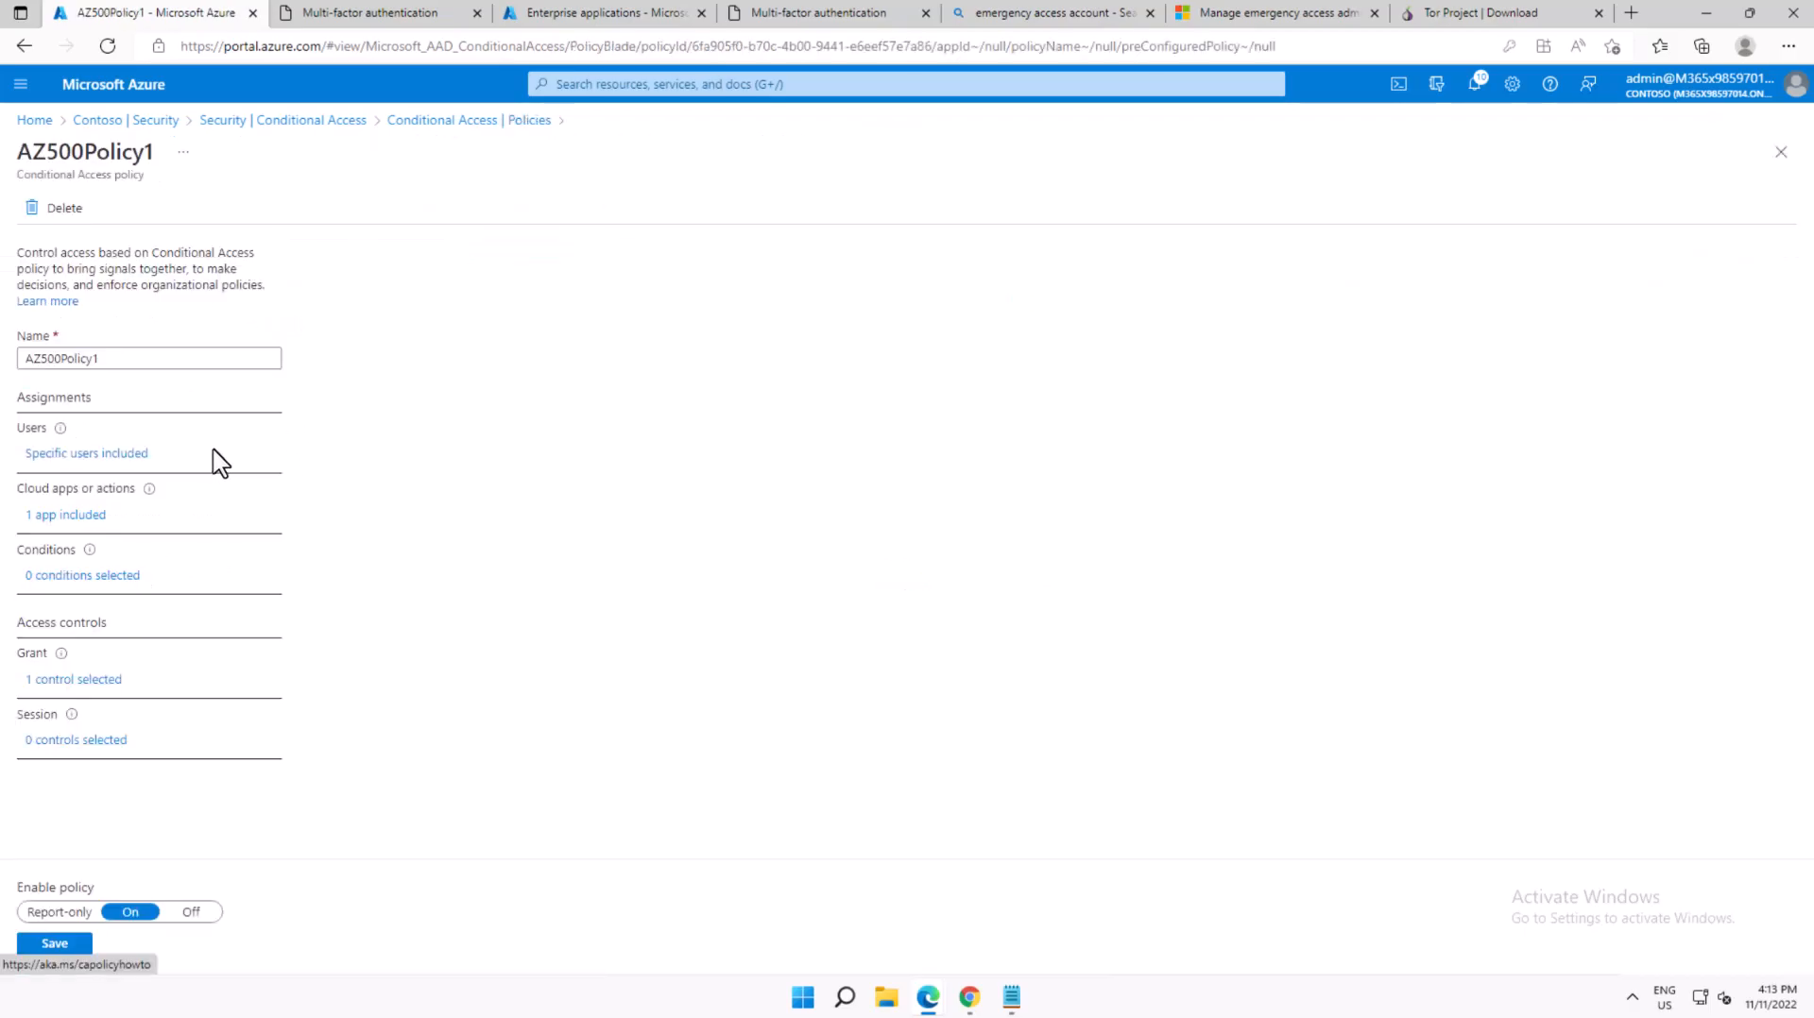
{"action": "left_click", "coordinate": [134, 455]}
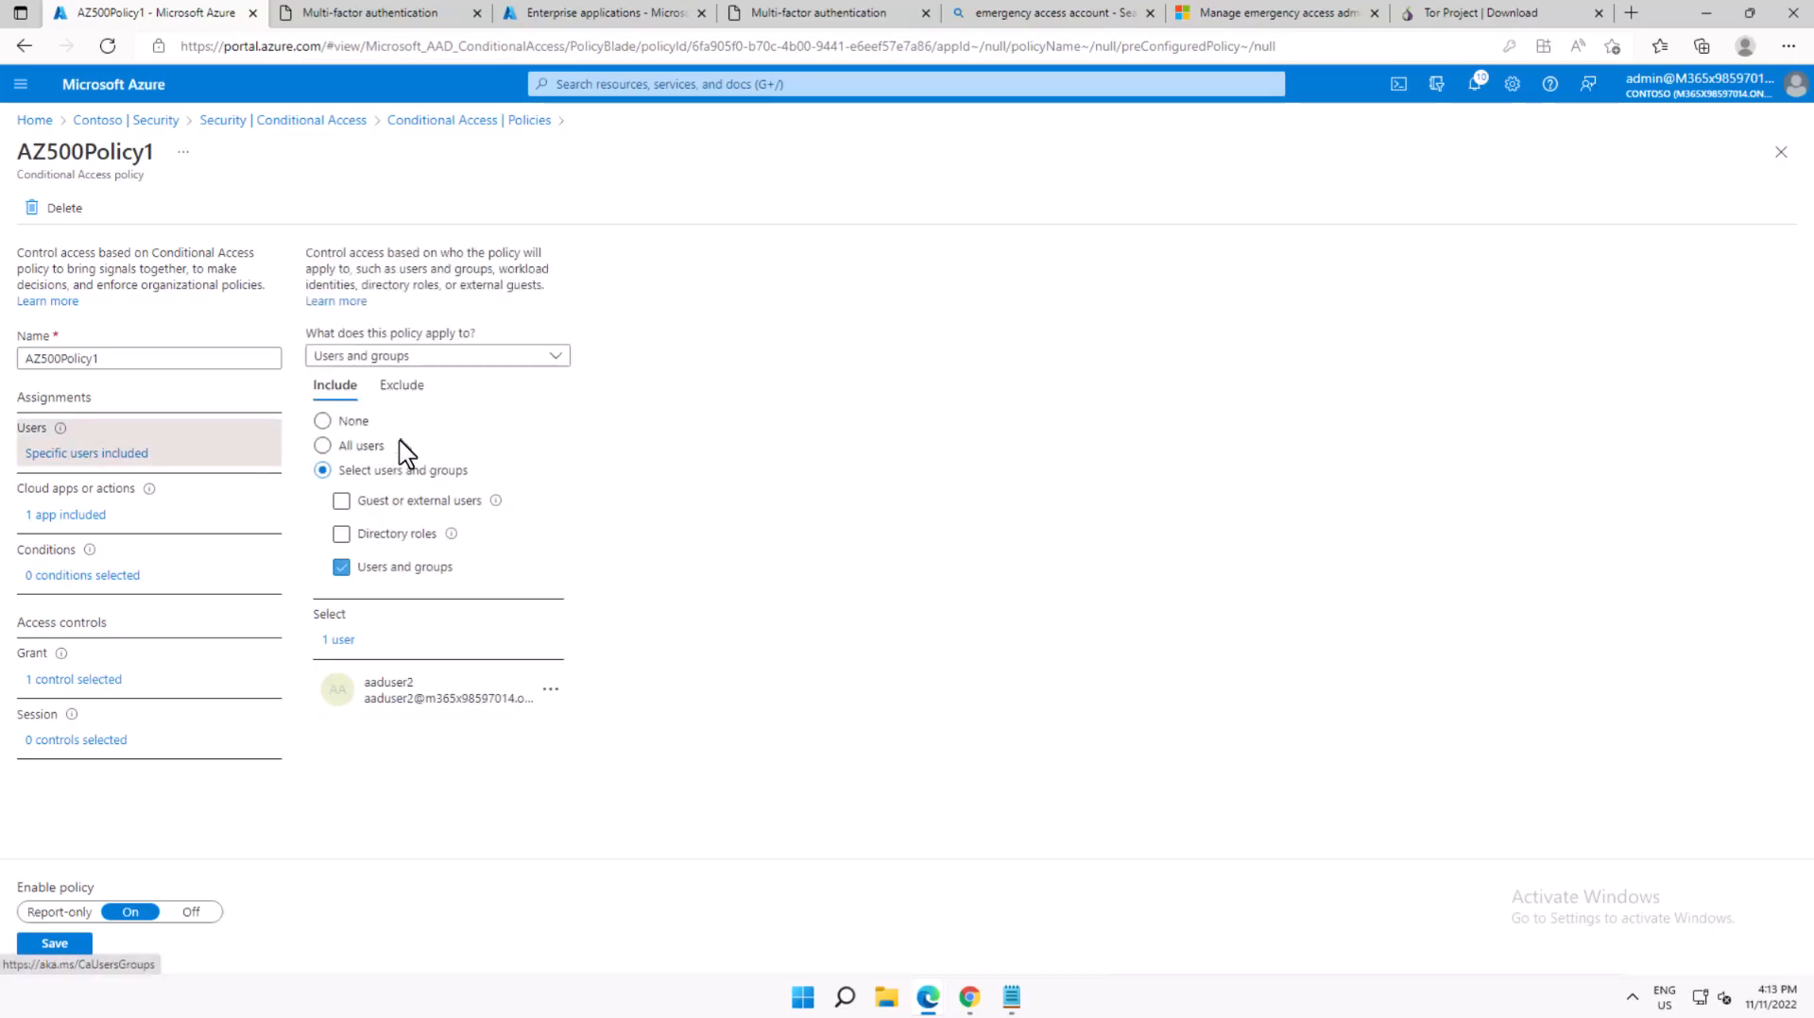
{"action": "left_click", "coordinate": [71, 514]}
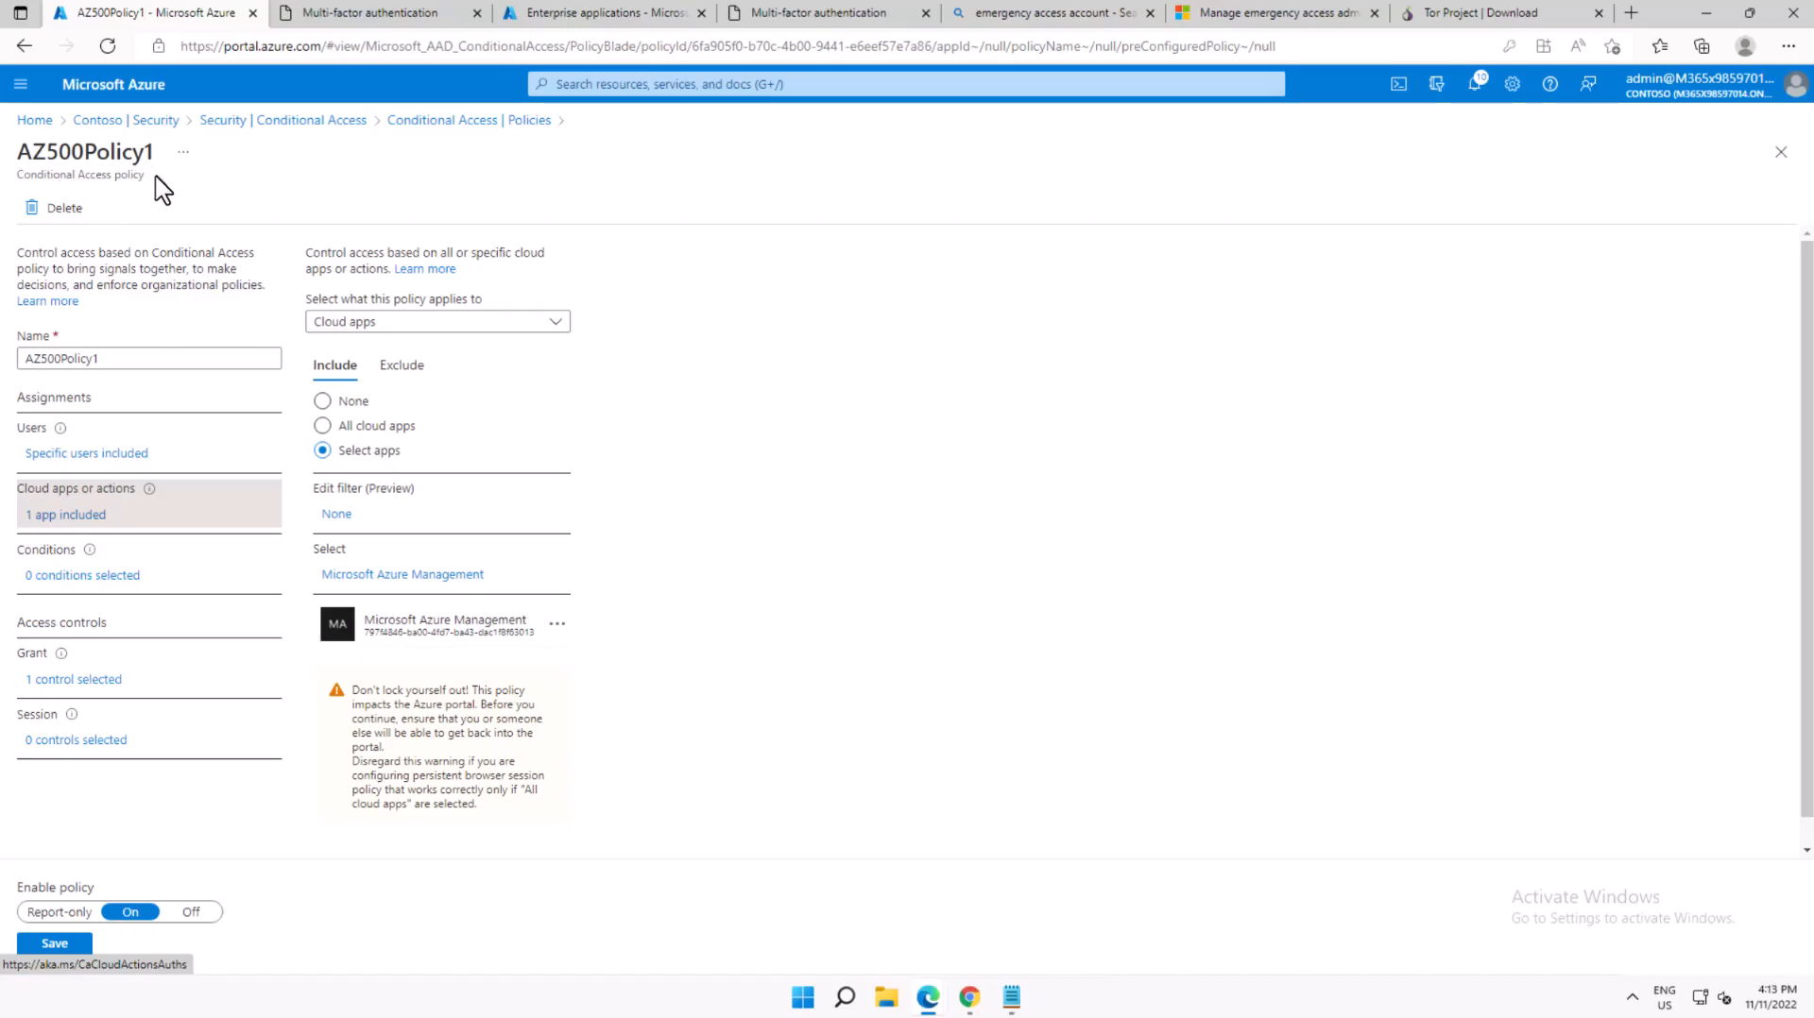
{"action": "left_click_drag", "start_coordinate": [150, 177], "coordinate": [17, 177]}
{"action": "left_click", "coordinate": [248, 181]}
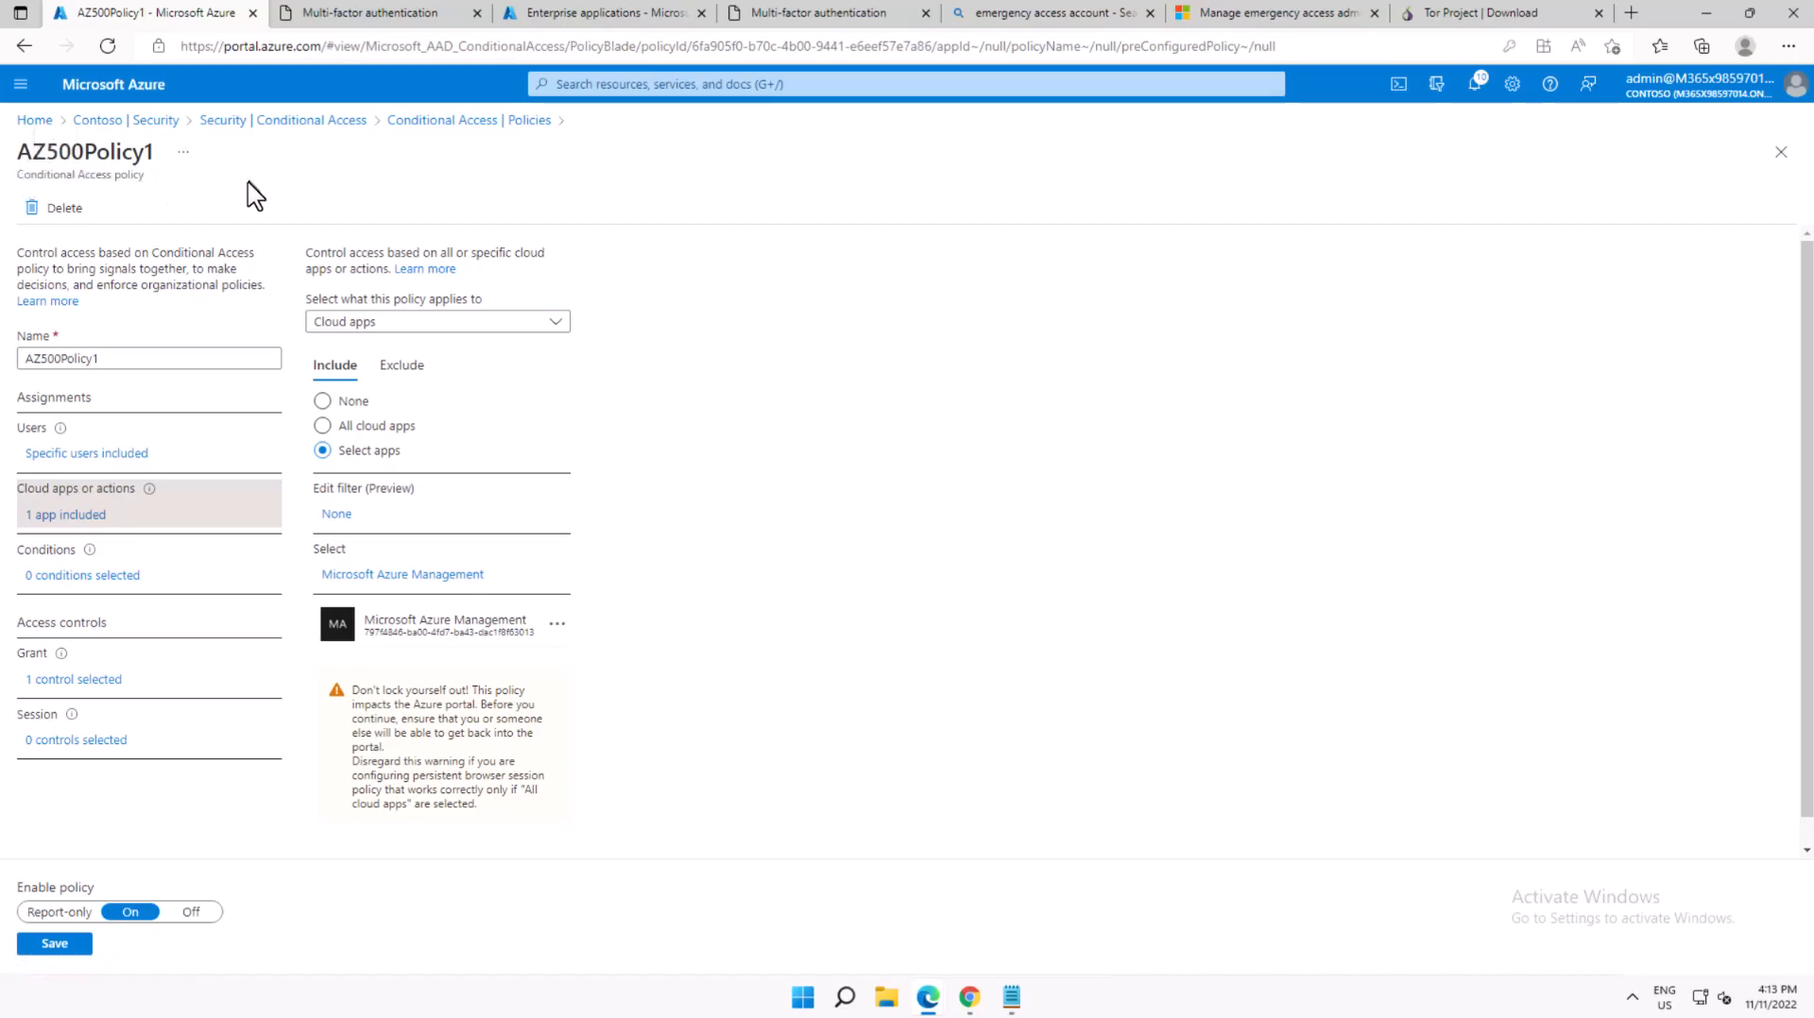
Step: Recheck the per-user MFA status list, then leave AZ500Policy1 discarding unsaved edits
{"action": "left_click", "coordinate": [804, 13]}
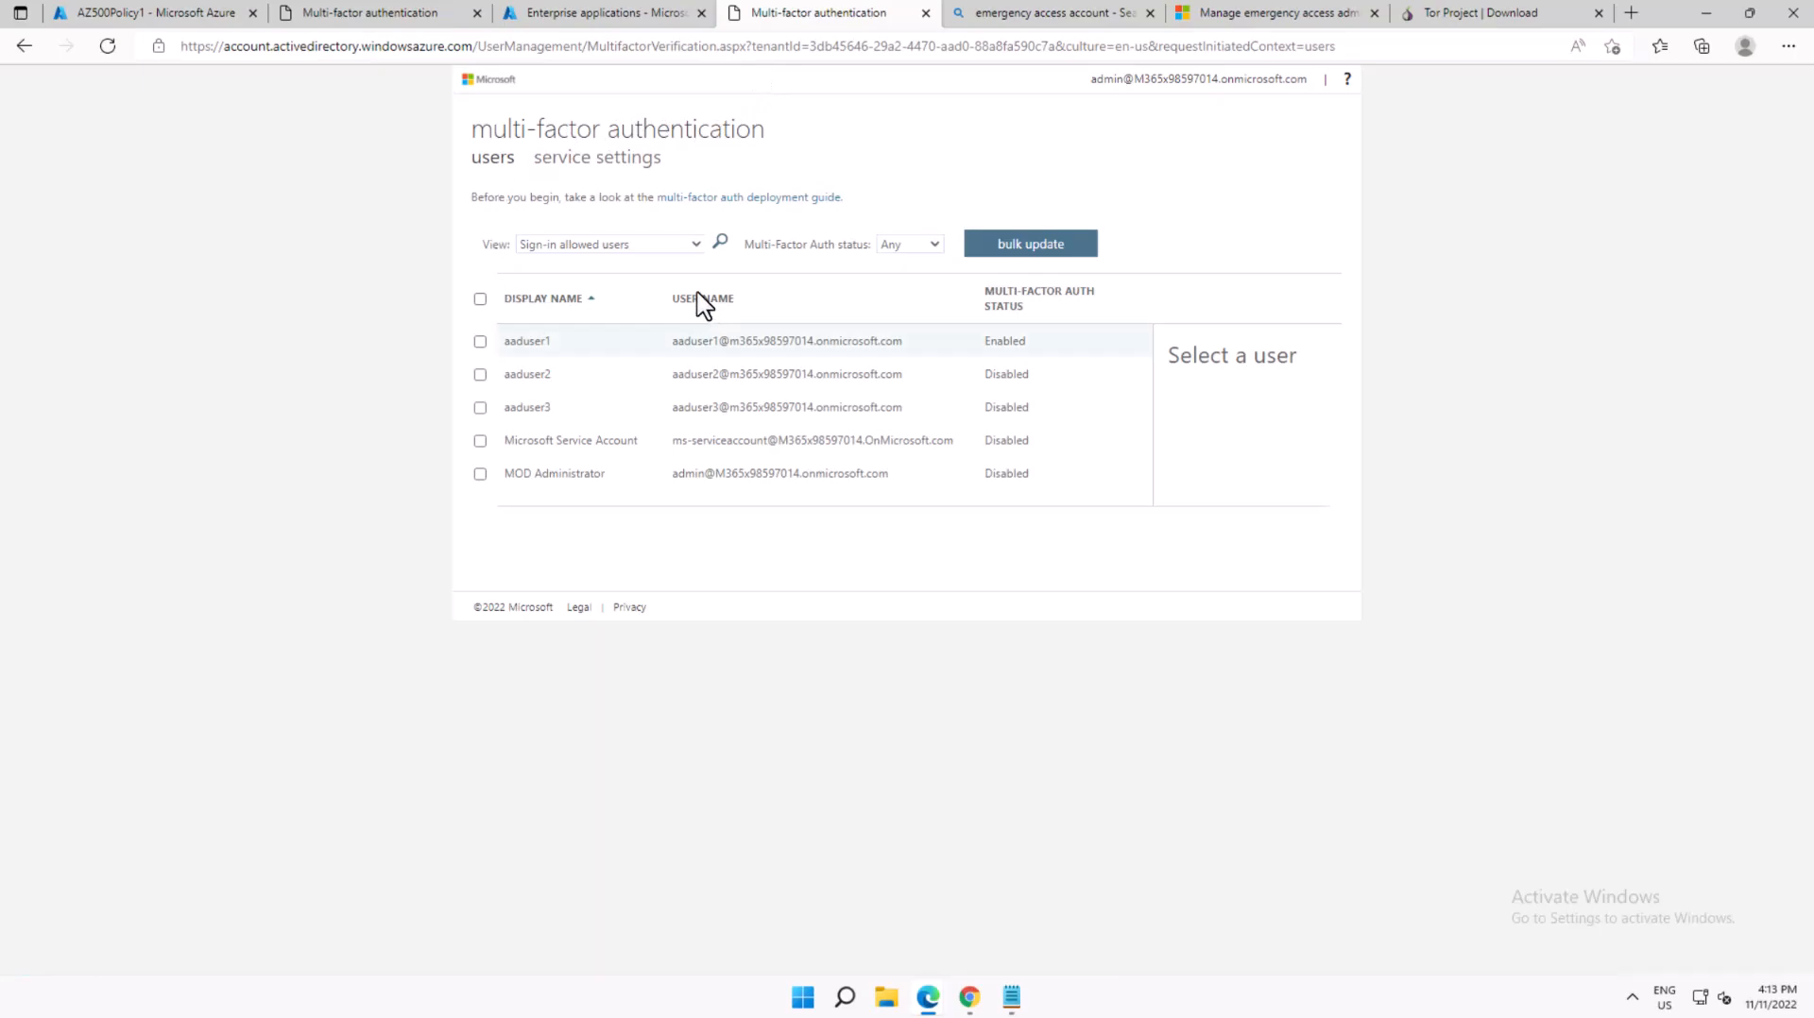
{"action": "left_click", "coordinate": [106, 13]}
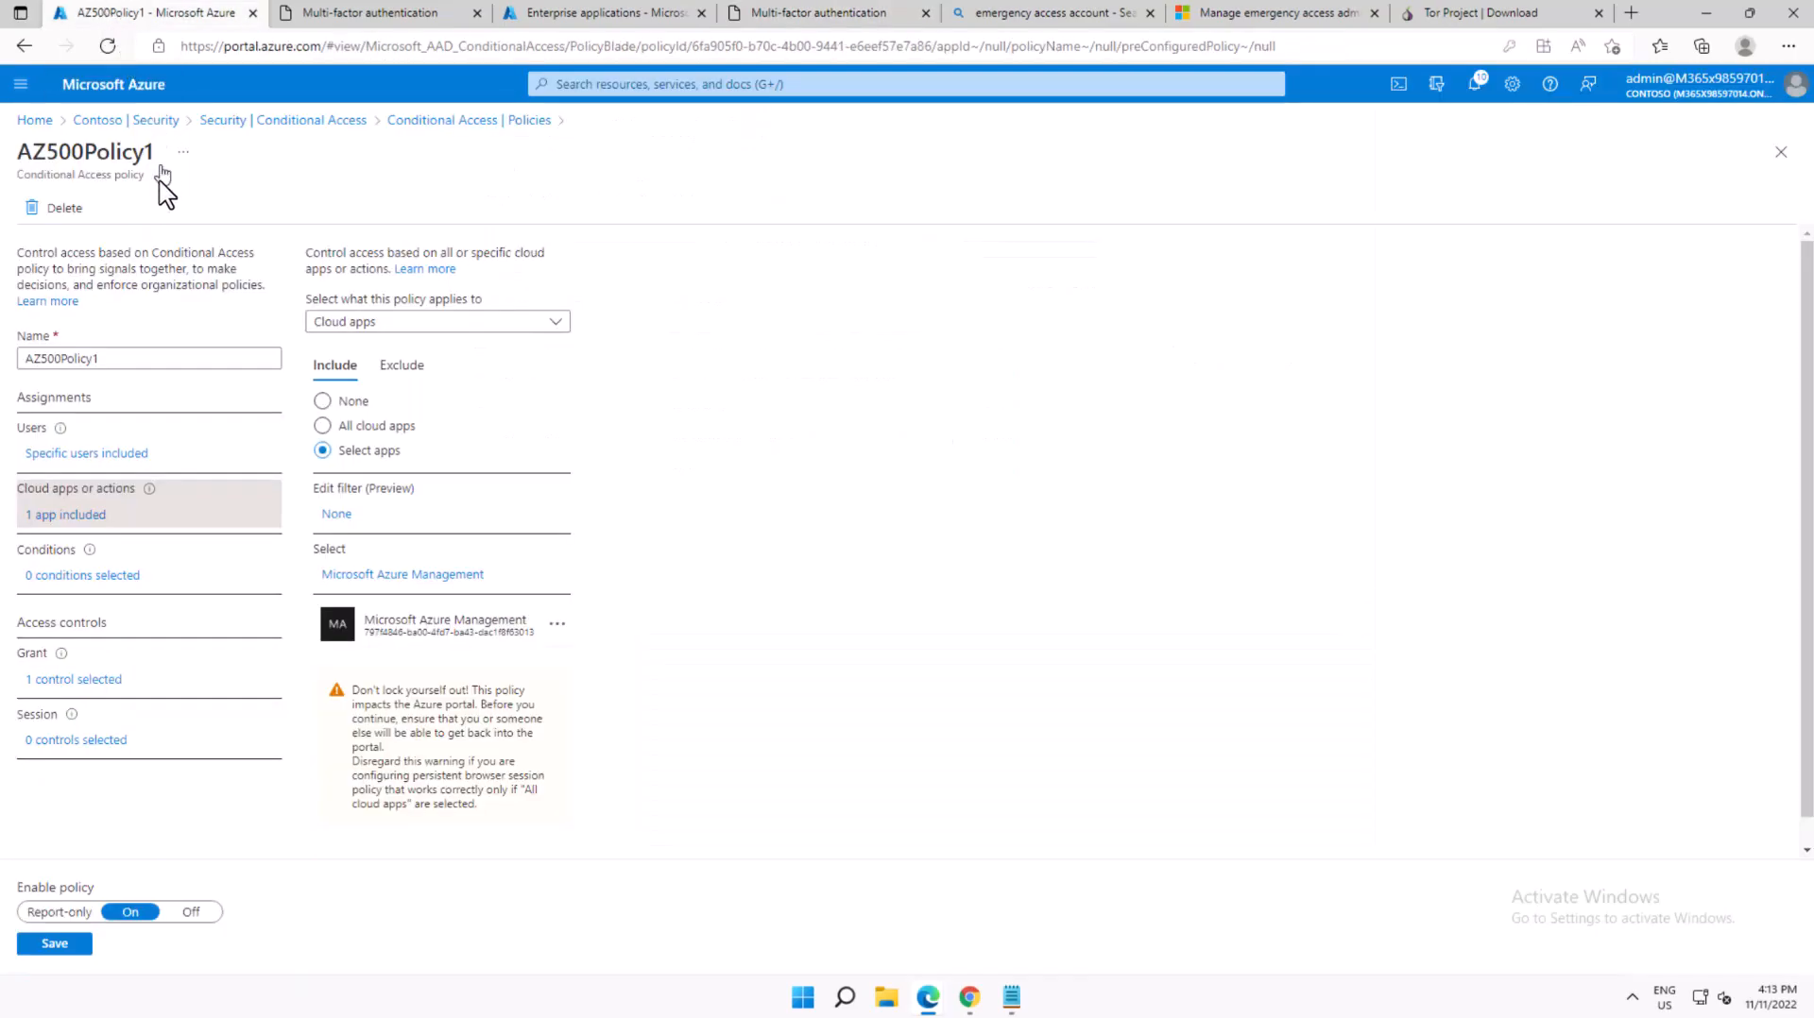
{"action": "left_click", "coordinate": [102, 121]}
{"action": "left_click", "coordinate": [958, 146]}
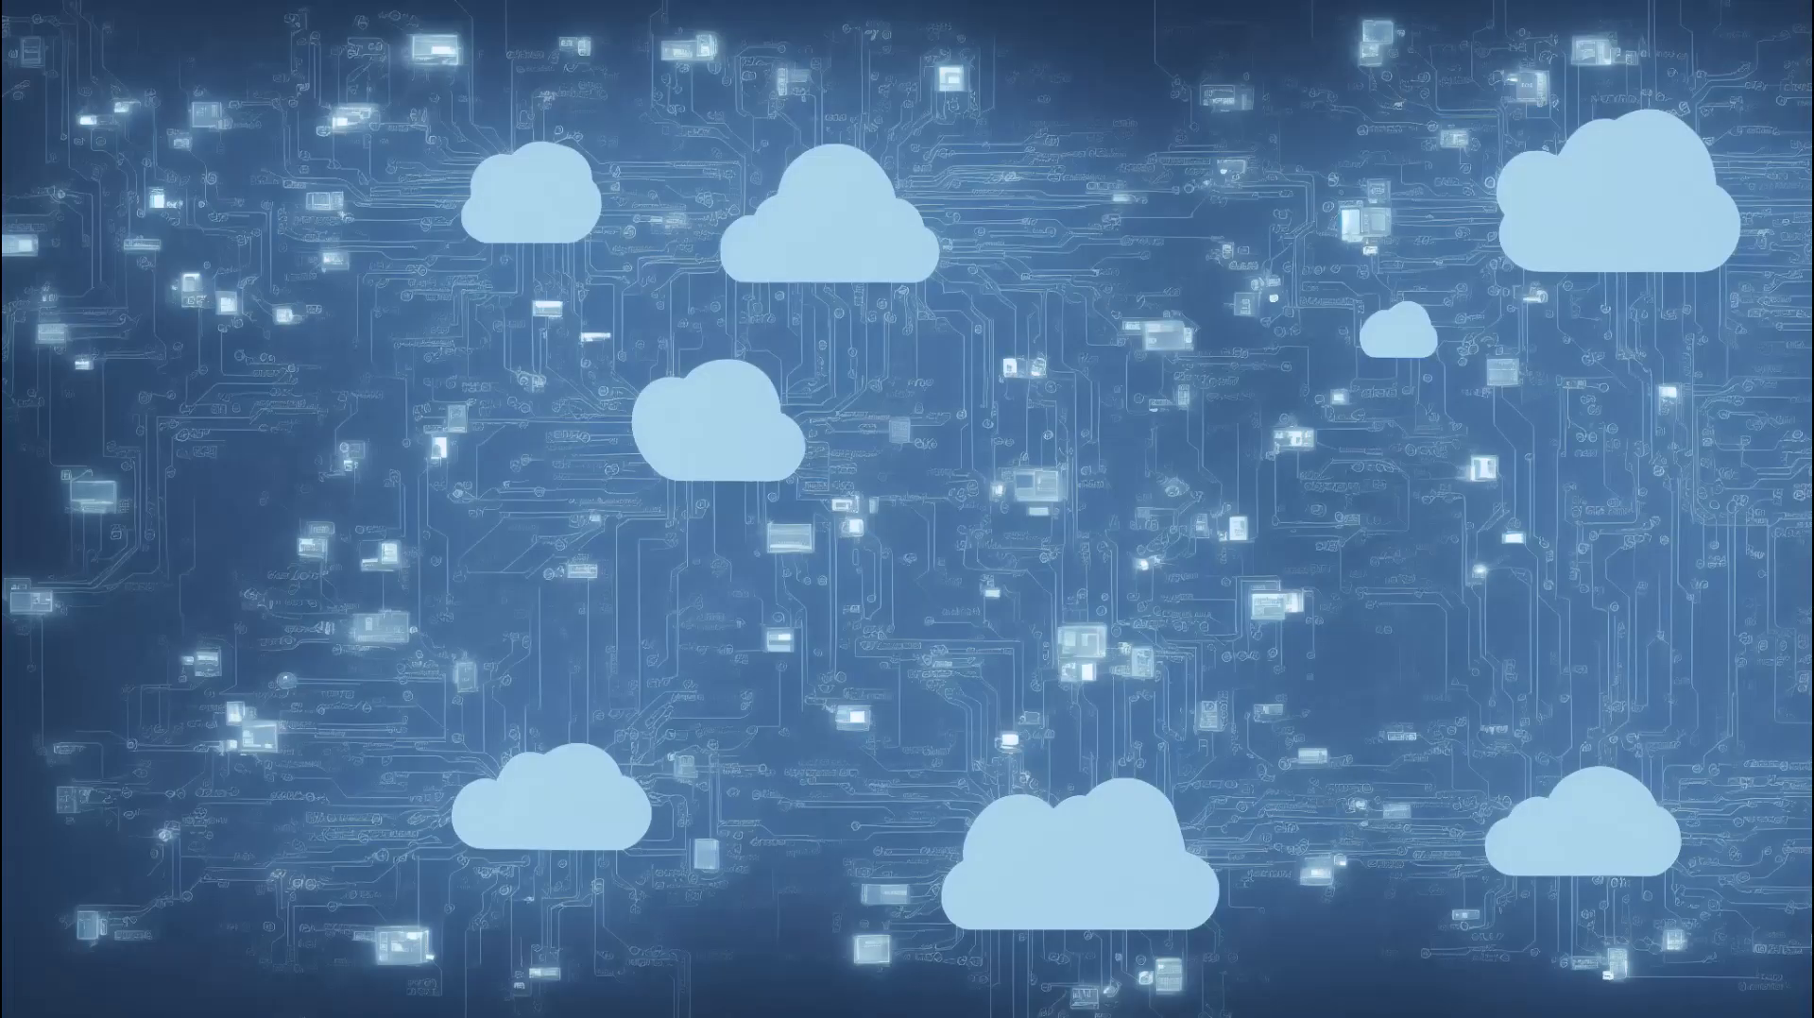